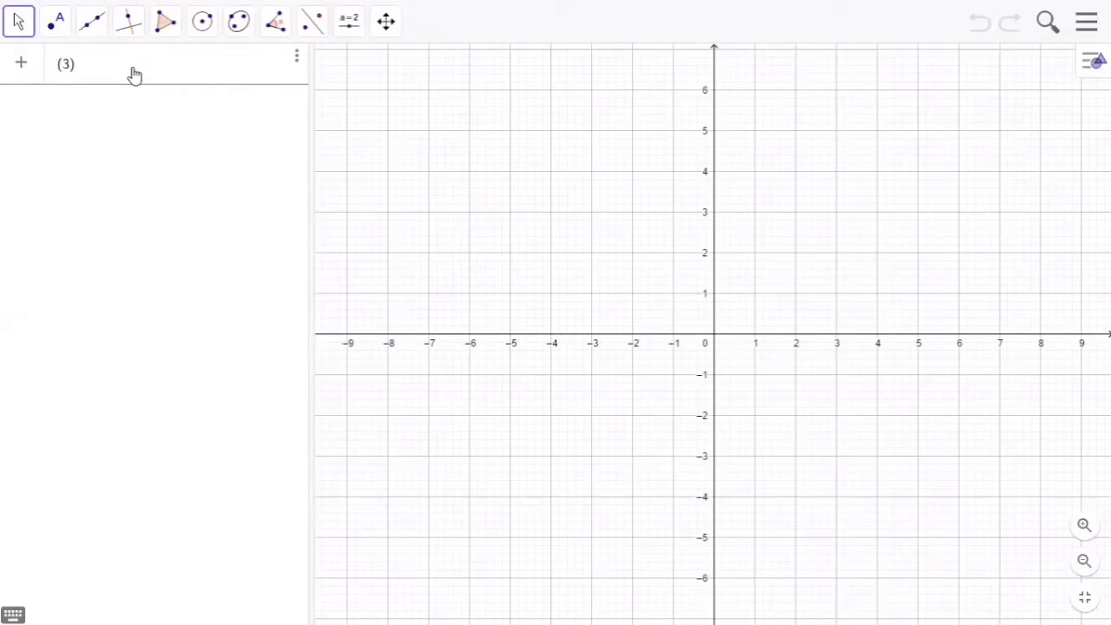
Step: Plot the point (3, 0) and draw a circle of radius 5 centred at the origin
text(,0)
key(Return)
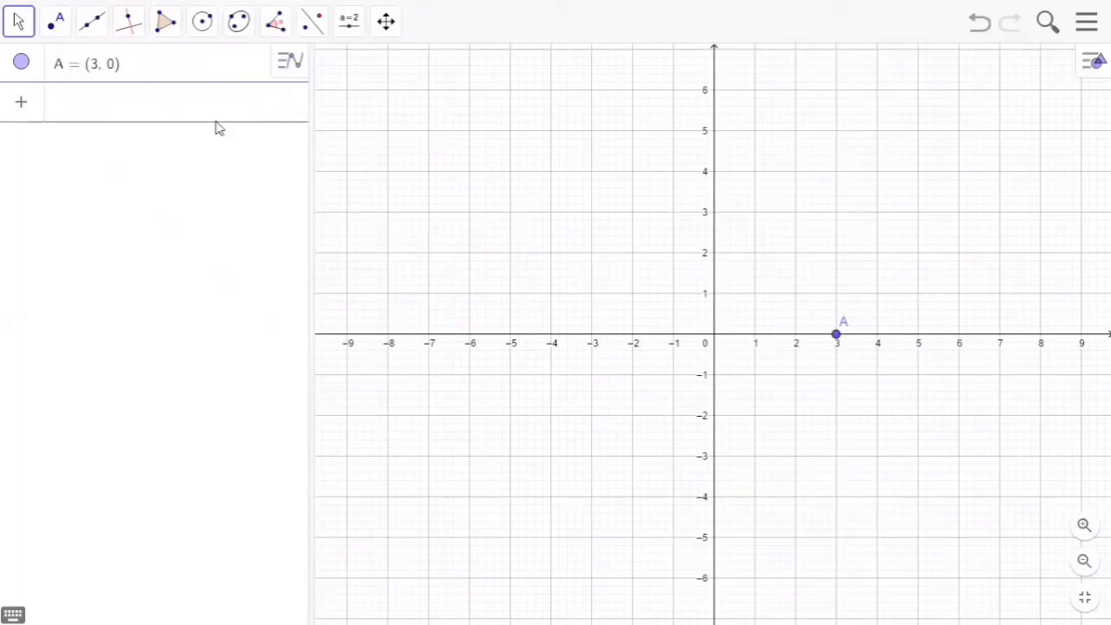
click(203, 27)
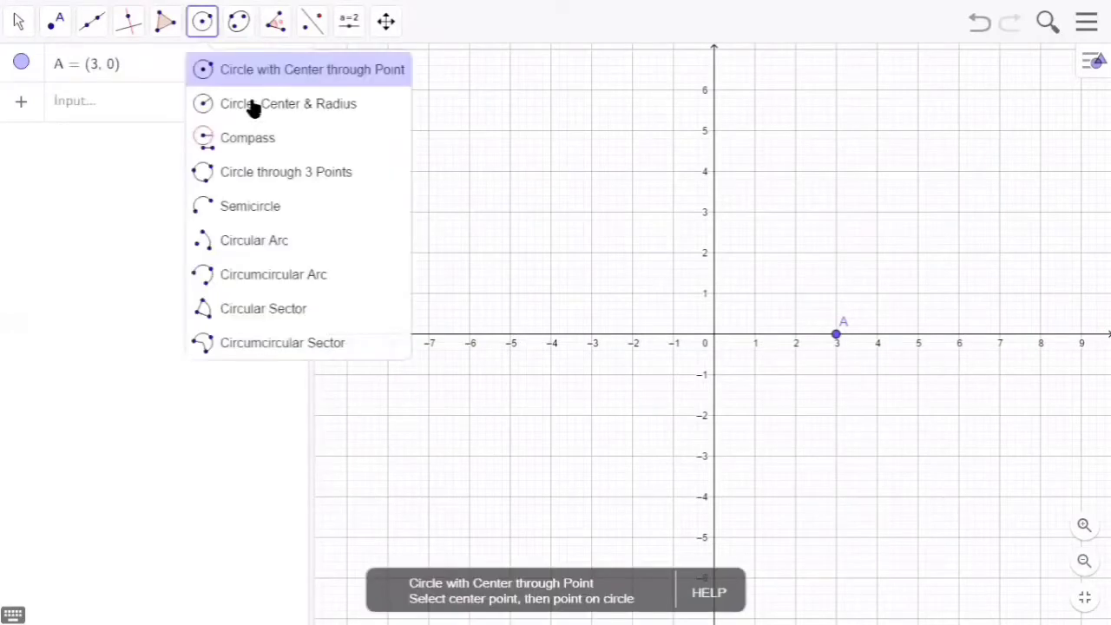
click(252, 107)
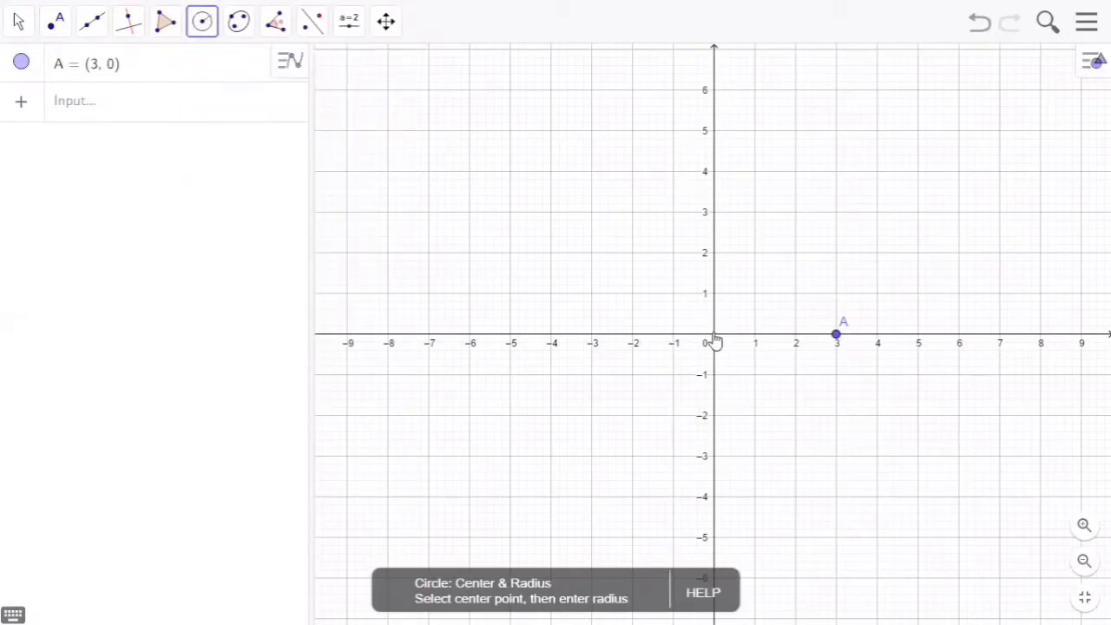
click(714, 337)
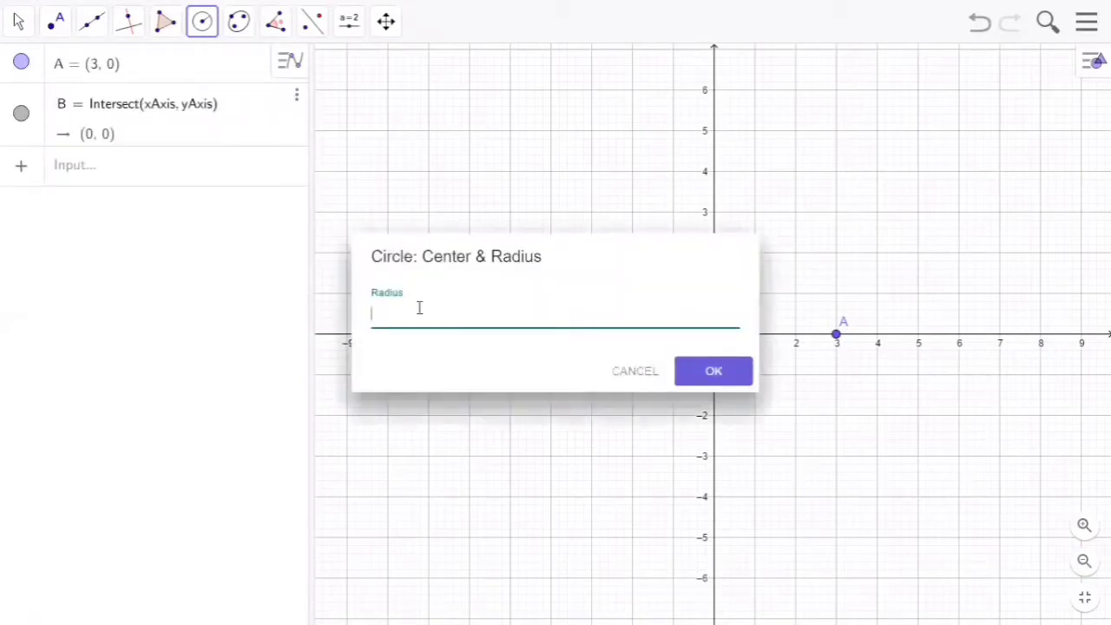
text(5)
click(726, 372)
click(726, 372)
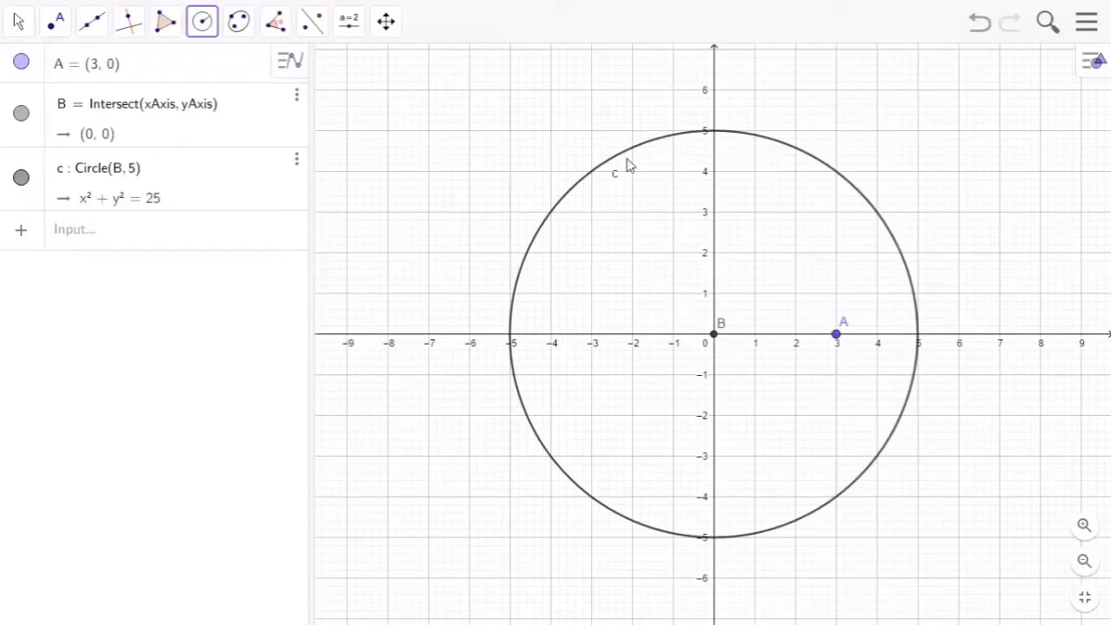
Step: Construct a line through point A parallel to the y-axis
click(126, 35)
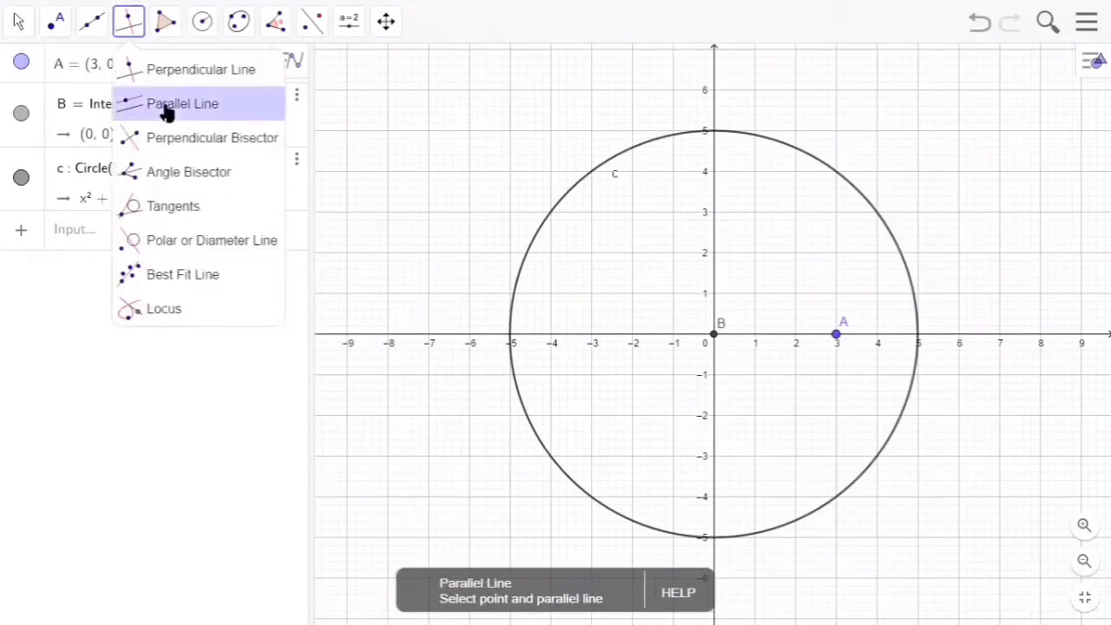
click(168, 106)
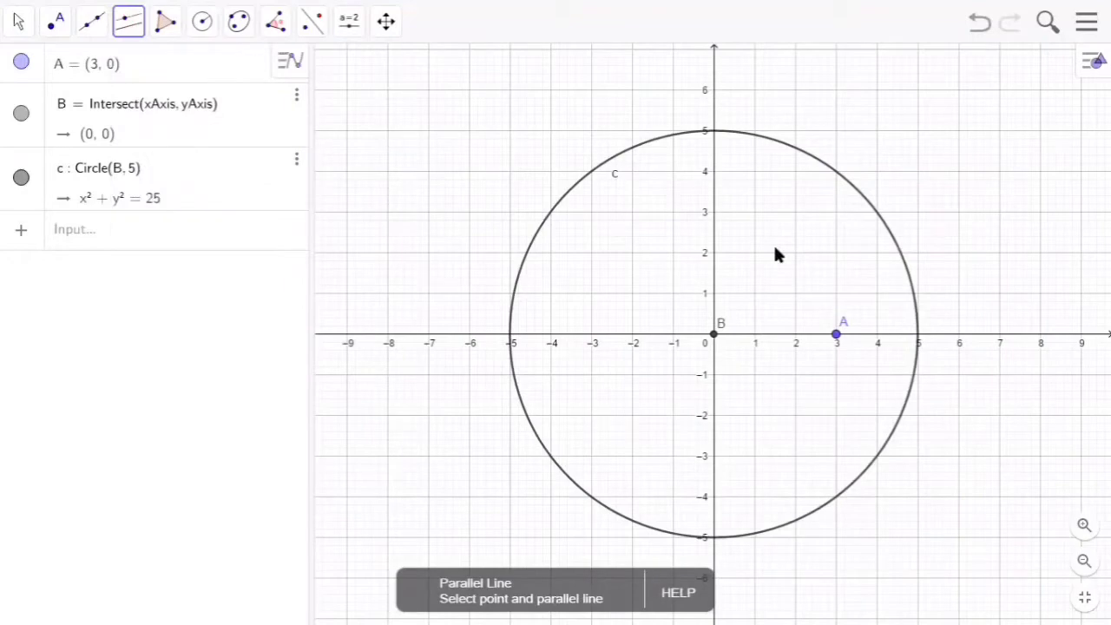
click(837, 336)
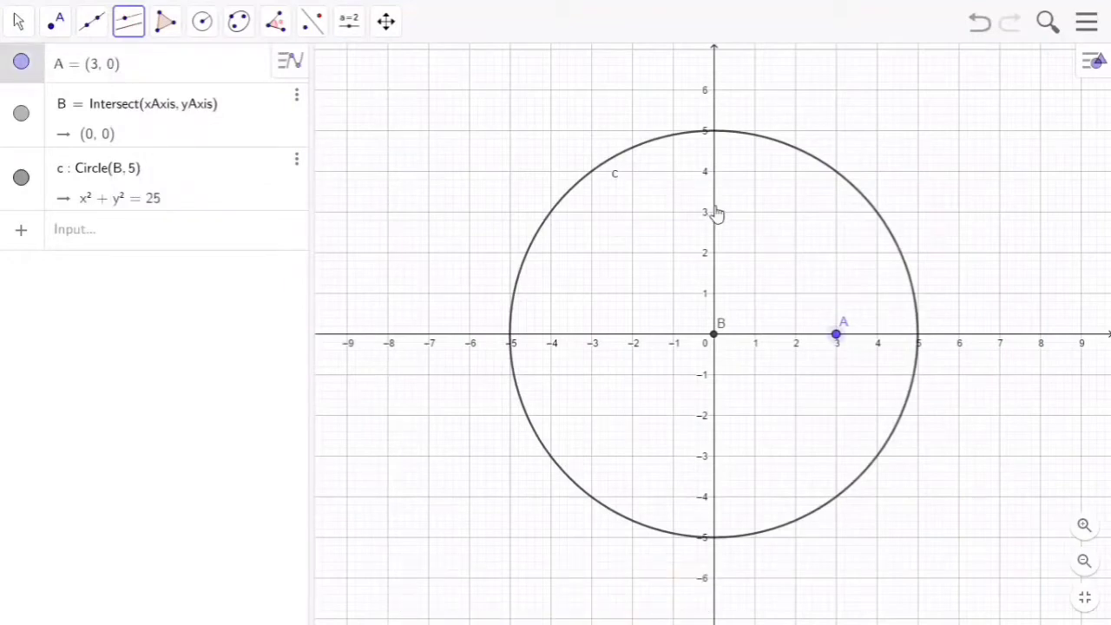
click(715, 214)
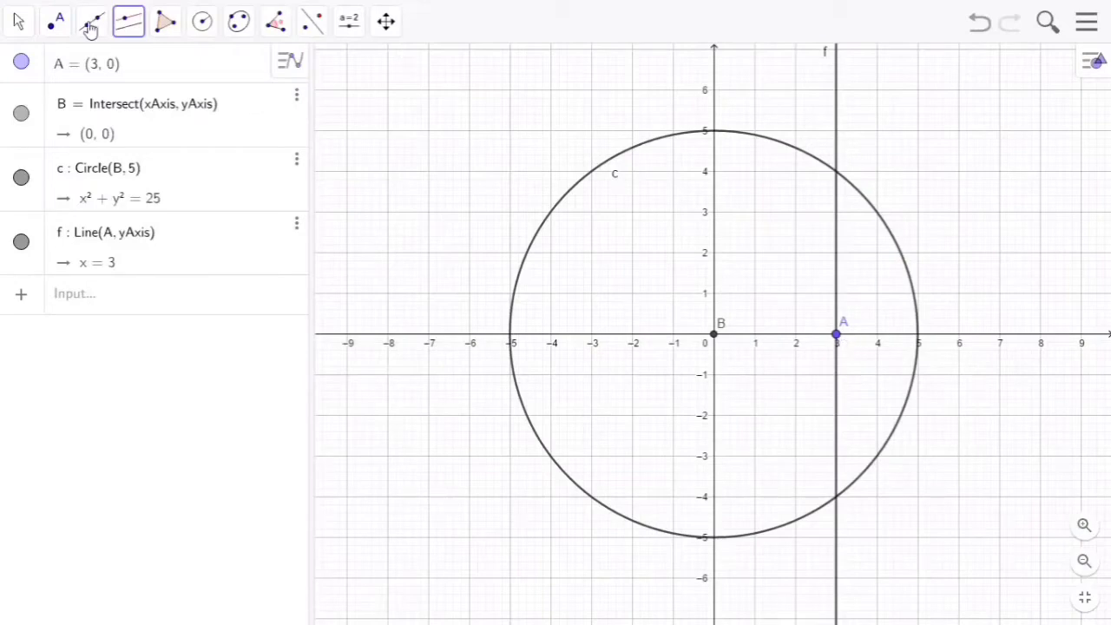
Step: Create the intersection points of circle c and the vertical line f
click(57, 21)
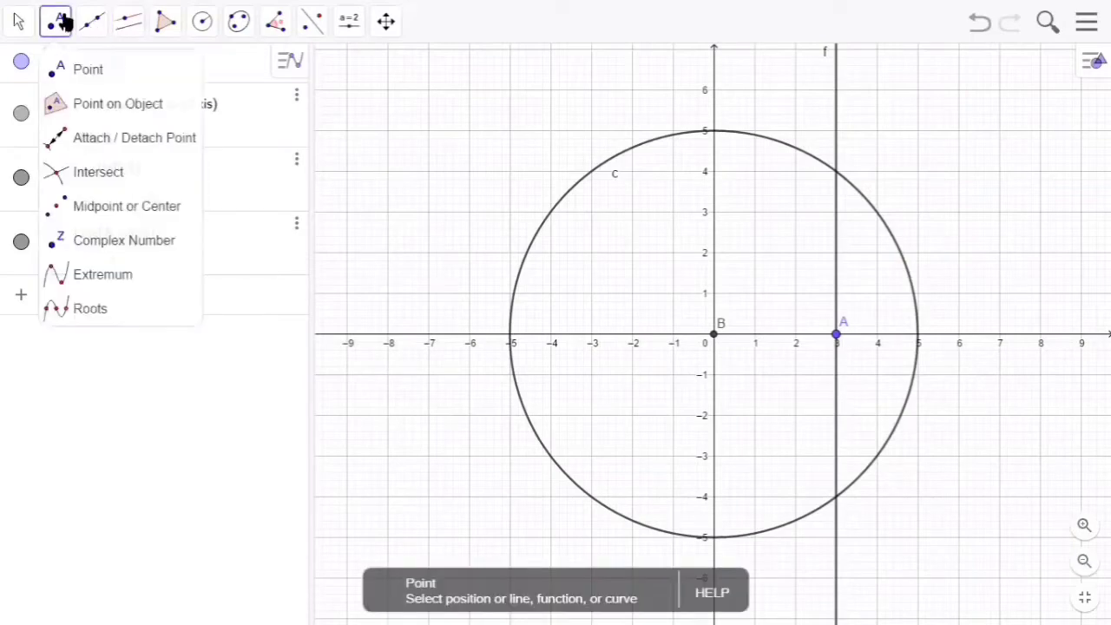
click(96, 172)
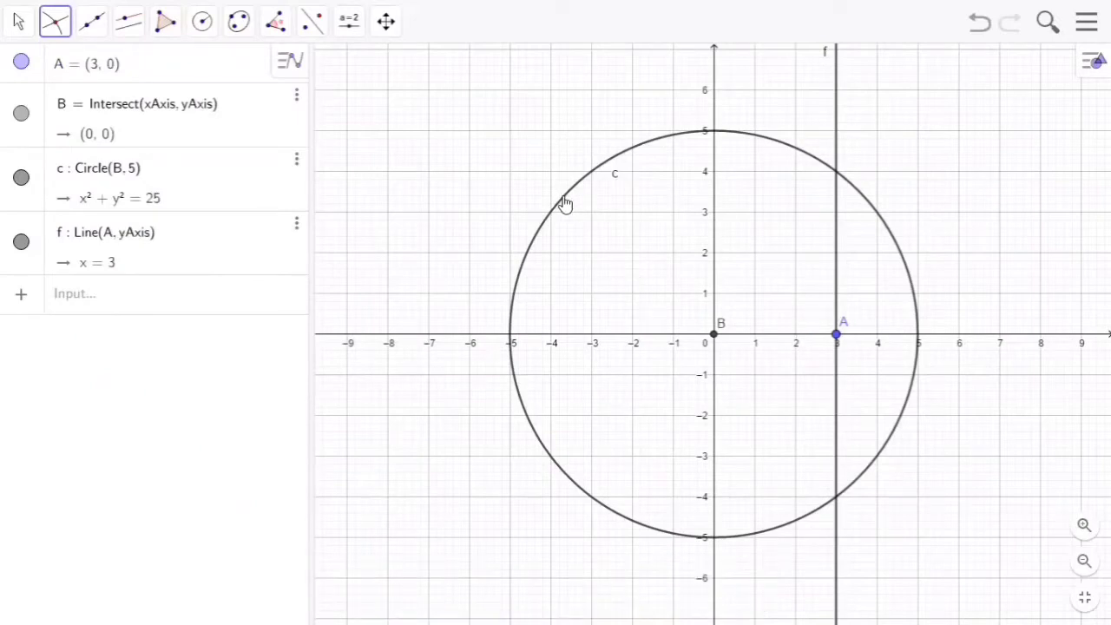
click(839, 276)
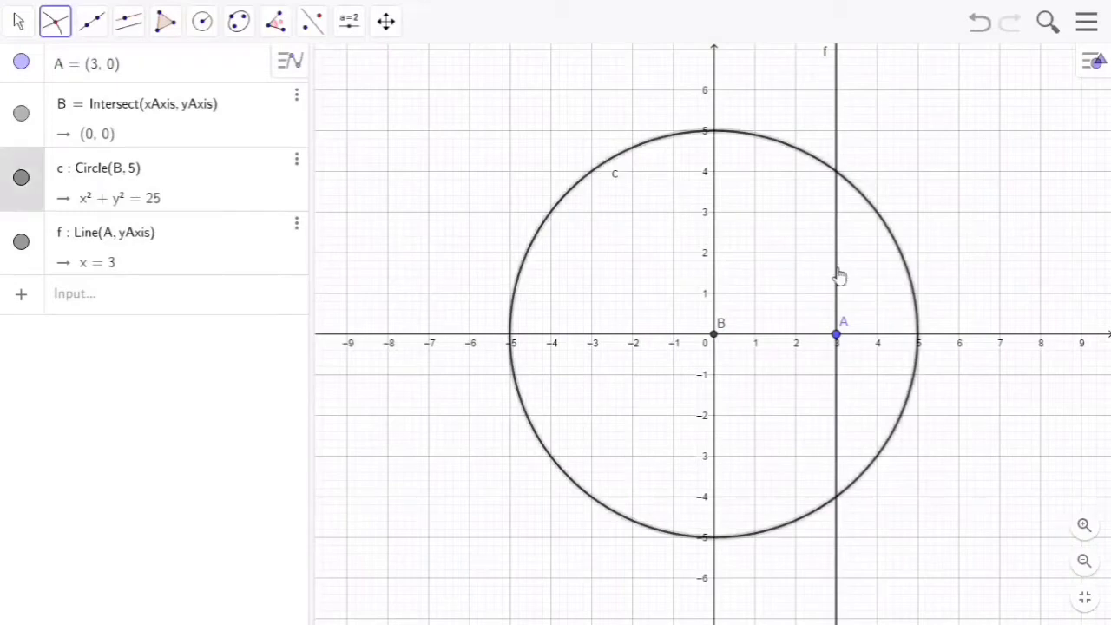
click(838, 500)
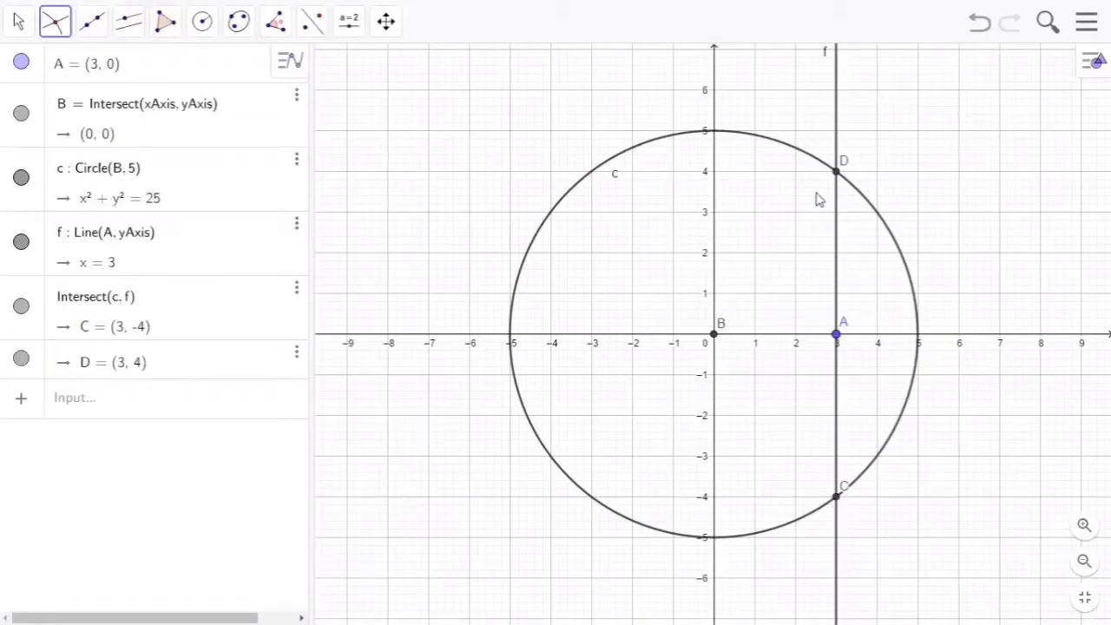
Step: Hide the vertical line f and the lower intersection point C
right_click(838, 232)
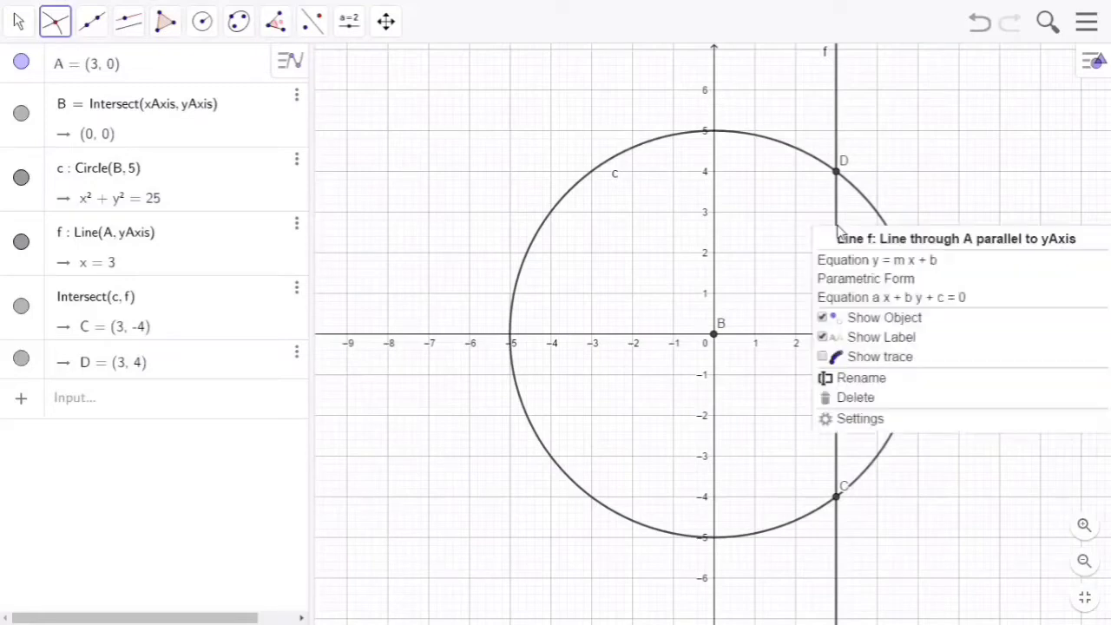
click(823, 320)
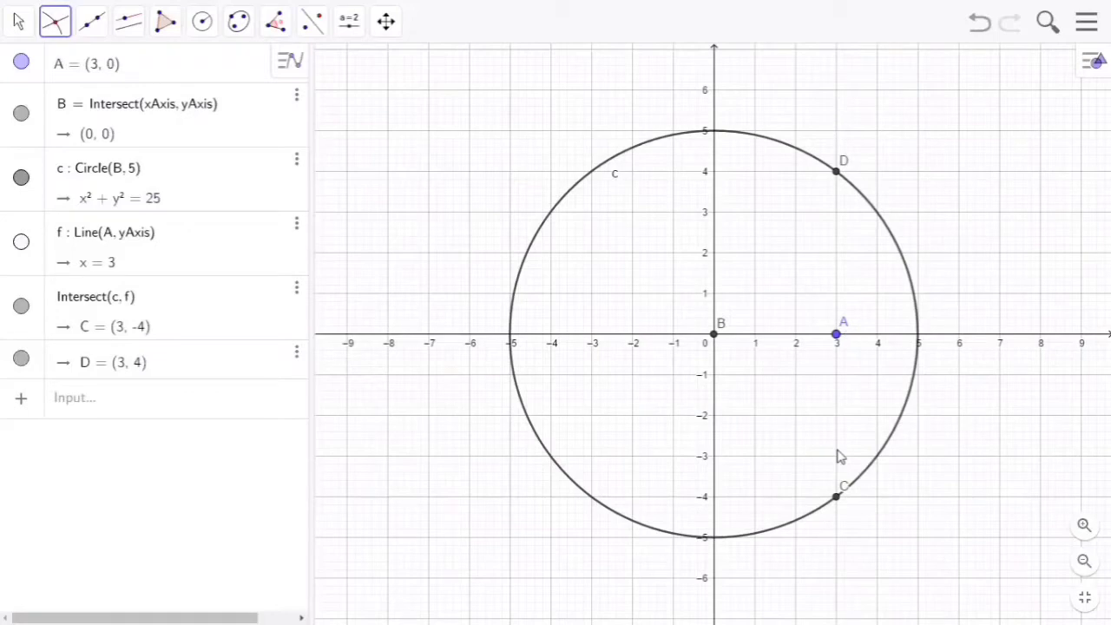
right_click(836, 500)
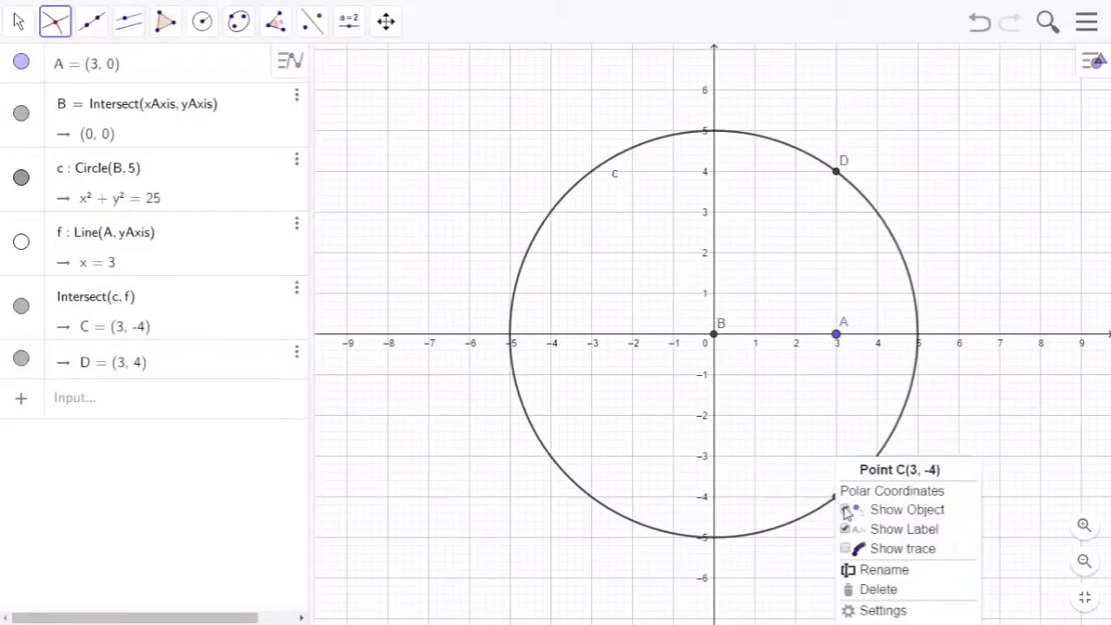
click(844, 508)
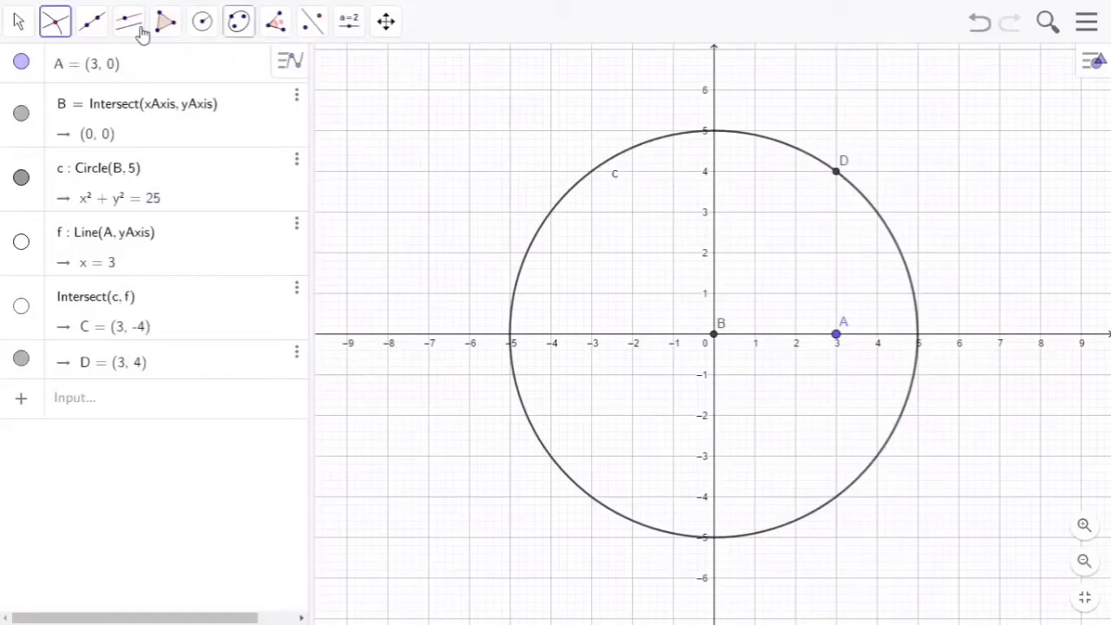
Step: Draw segments from A to D, B to D and B to A to form a triangle inside the circle
click(93, 26)
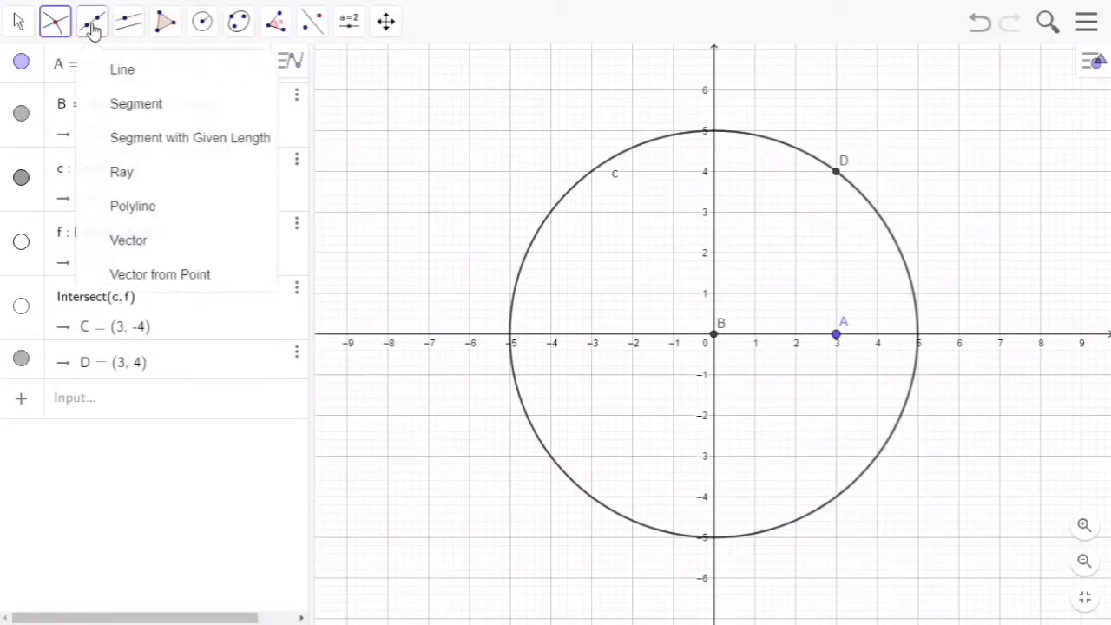
click(93, 31)
click(93, 35)
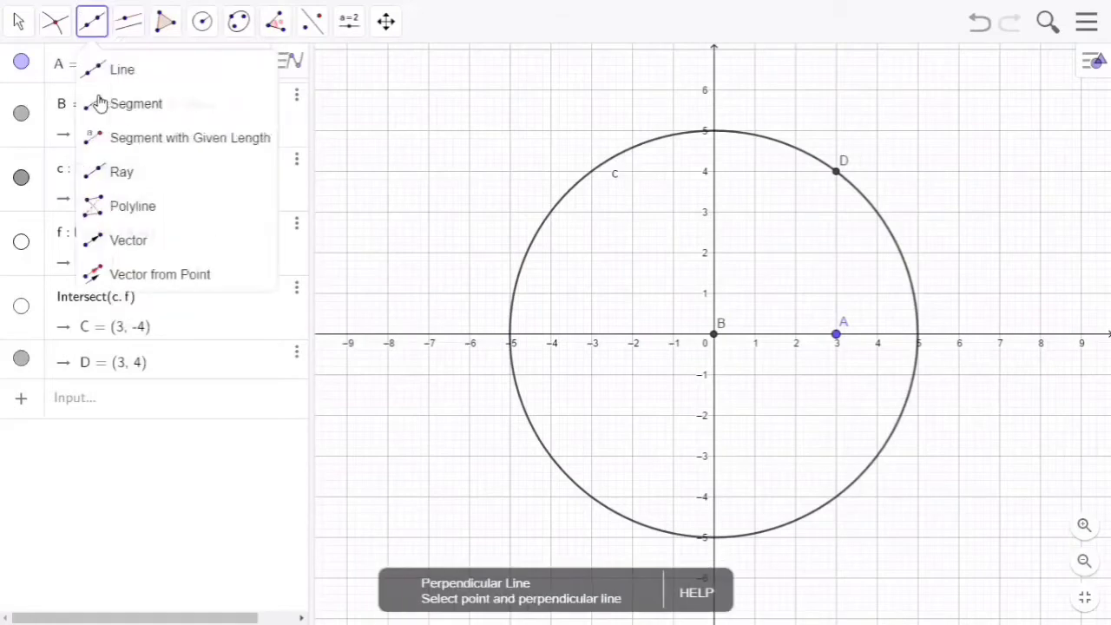
click(103, 107)
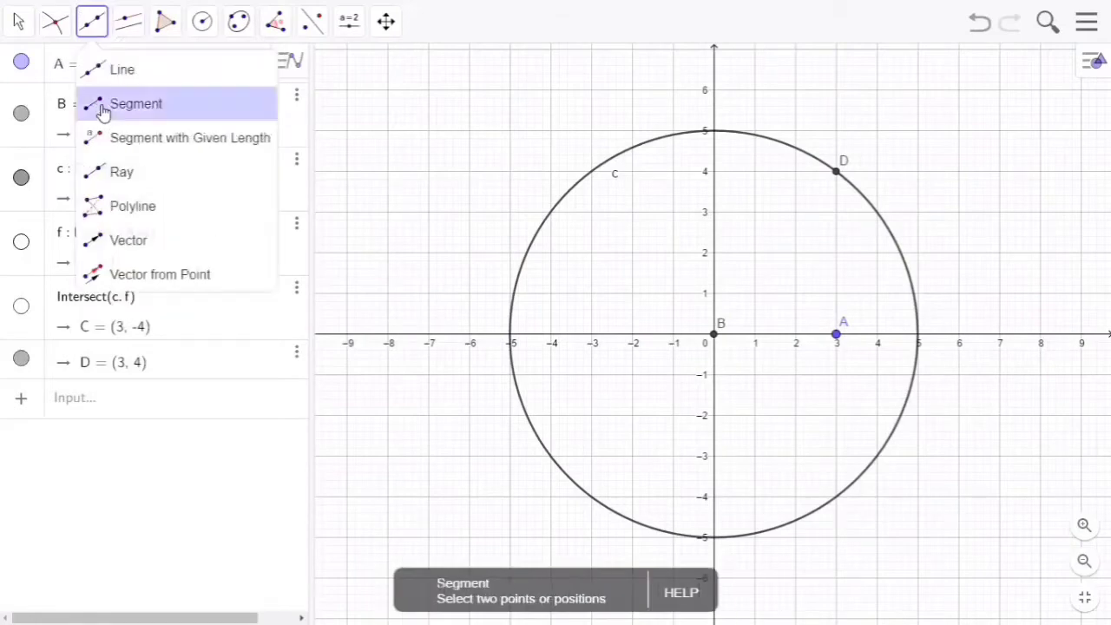
click(838, 340)
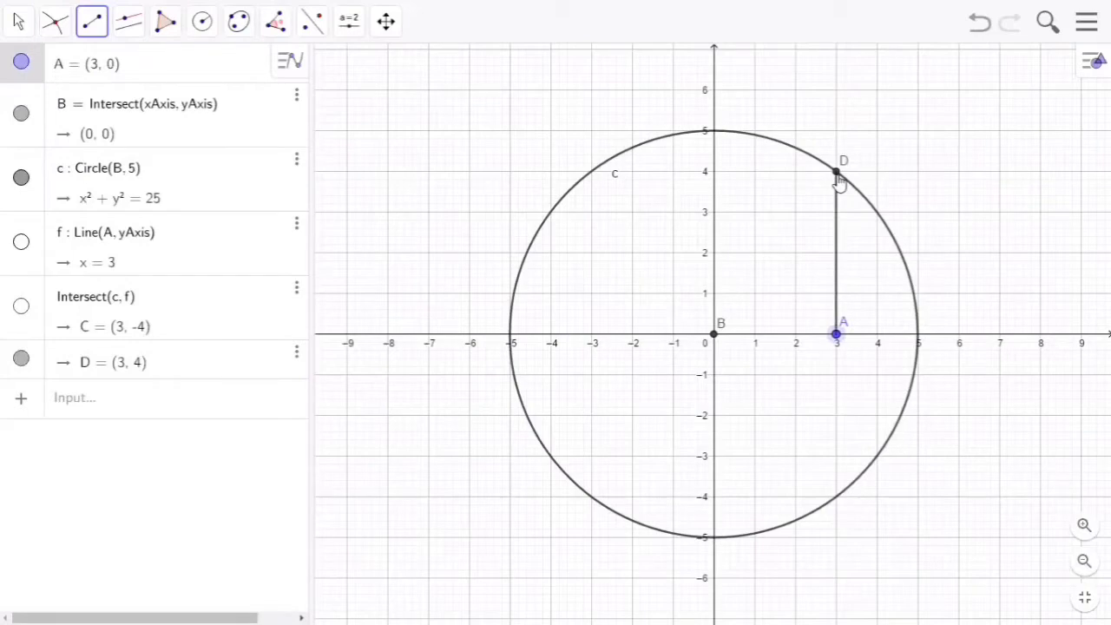
click(838, 174)
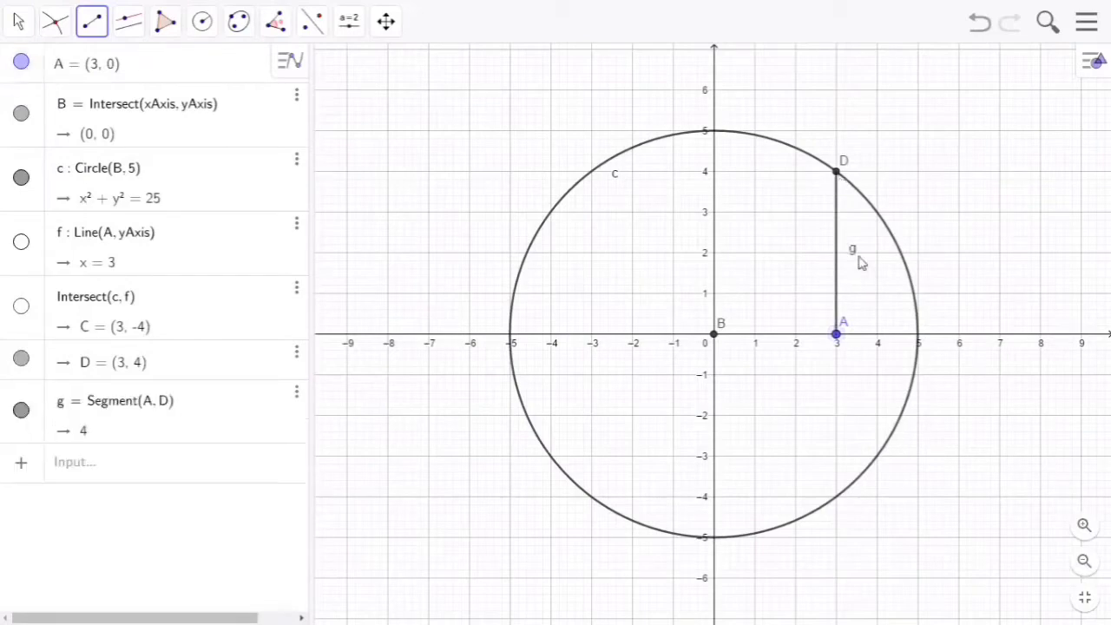
click(714, 339)
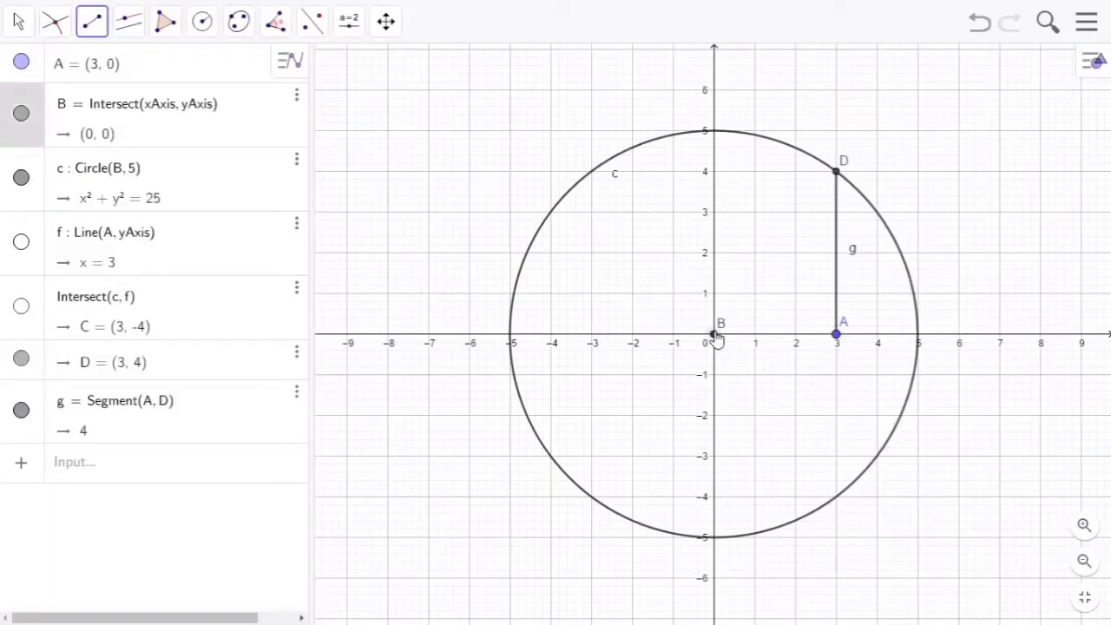
click(836, 173)
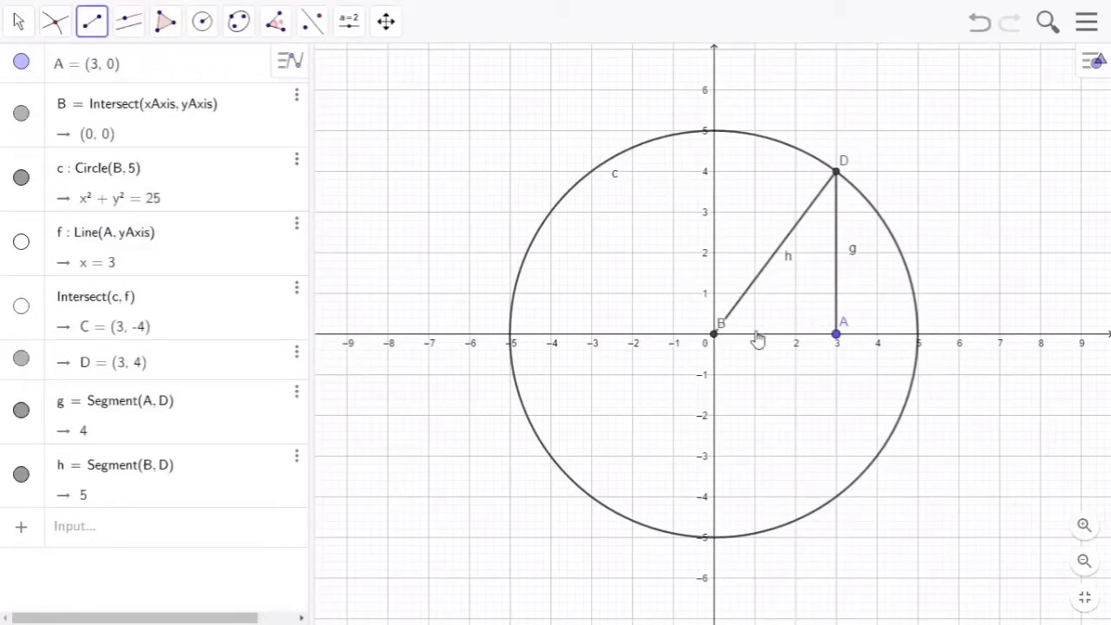
click(838, 338)
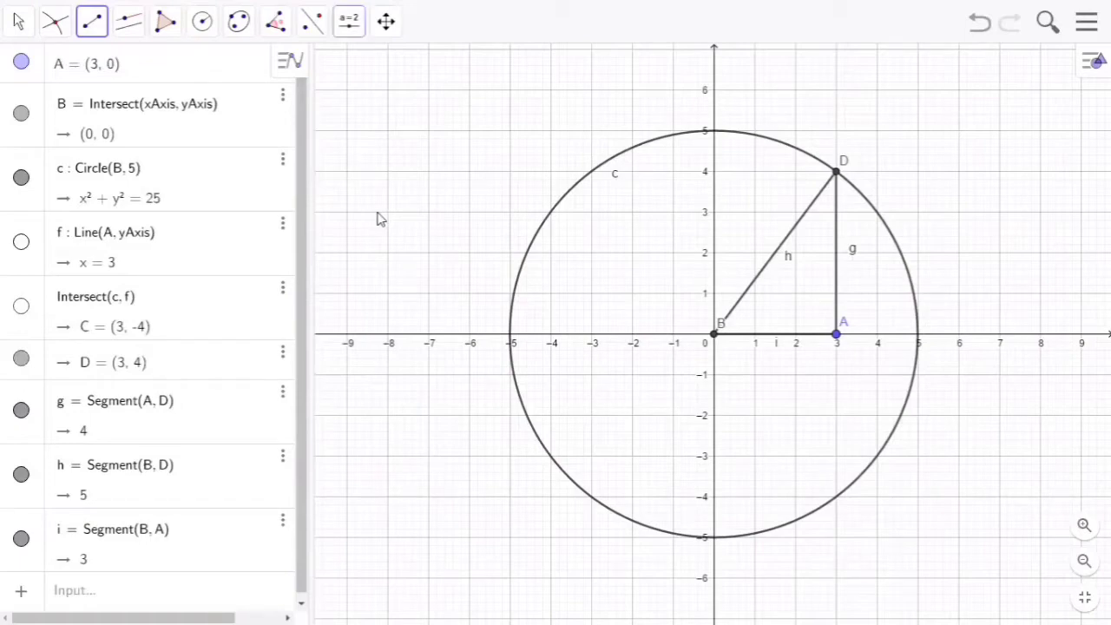
Step: Place a number slider above the circle's upper-left part and reduce its name entry to a
click(376, 71)
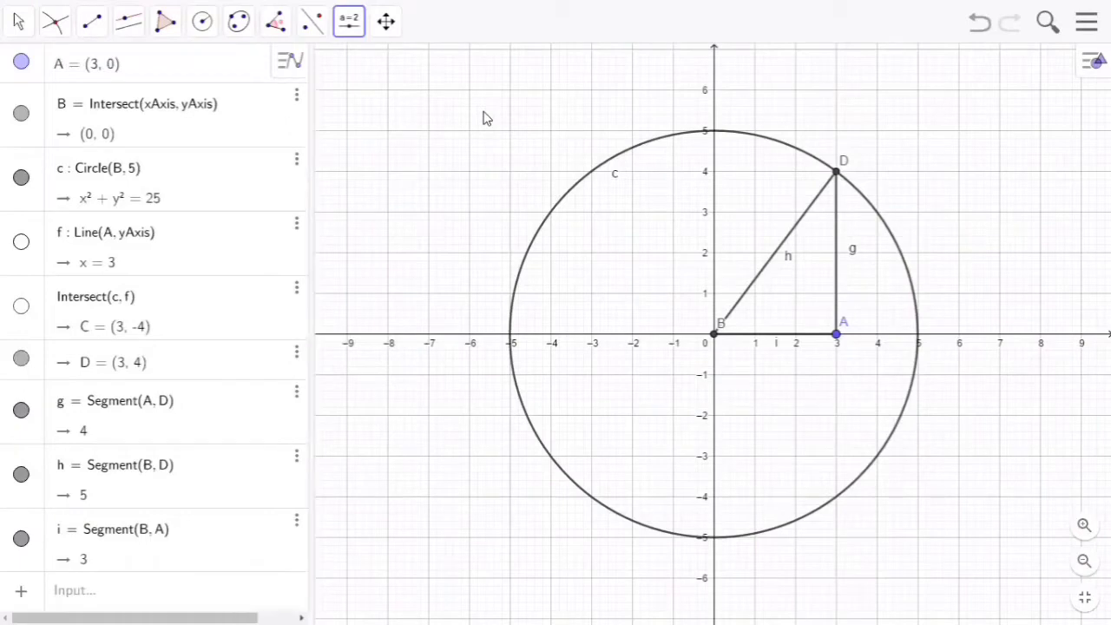
click(486, 118)
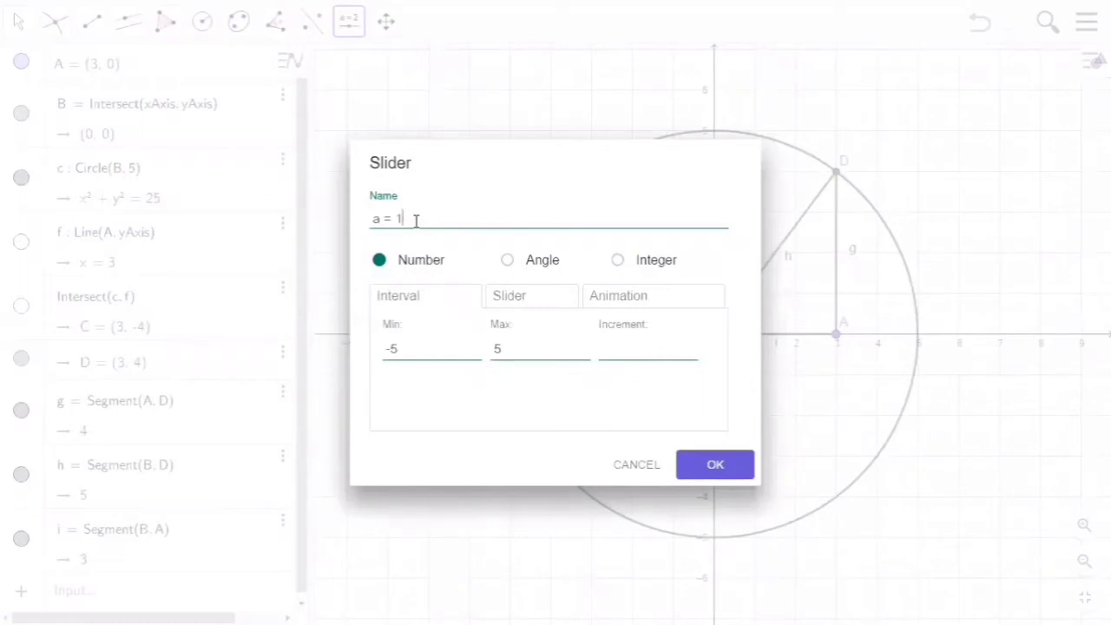
key(BackSpace)
key(BackSpace)
key(BackSpace)
Step: Set the slider's minimum to 0, maximum to 3 and increment to 0,001, and create it
click(406, 351)
key(BackSpace)
key(BackSpace)
text(0)
click(525, 348)
key(BackSpace)
text(3)
click(623, 352)
text(0)
text(,01)
text(01)
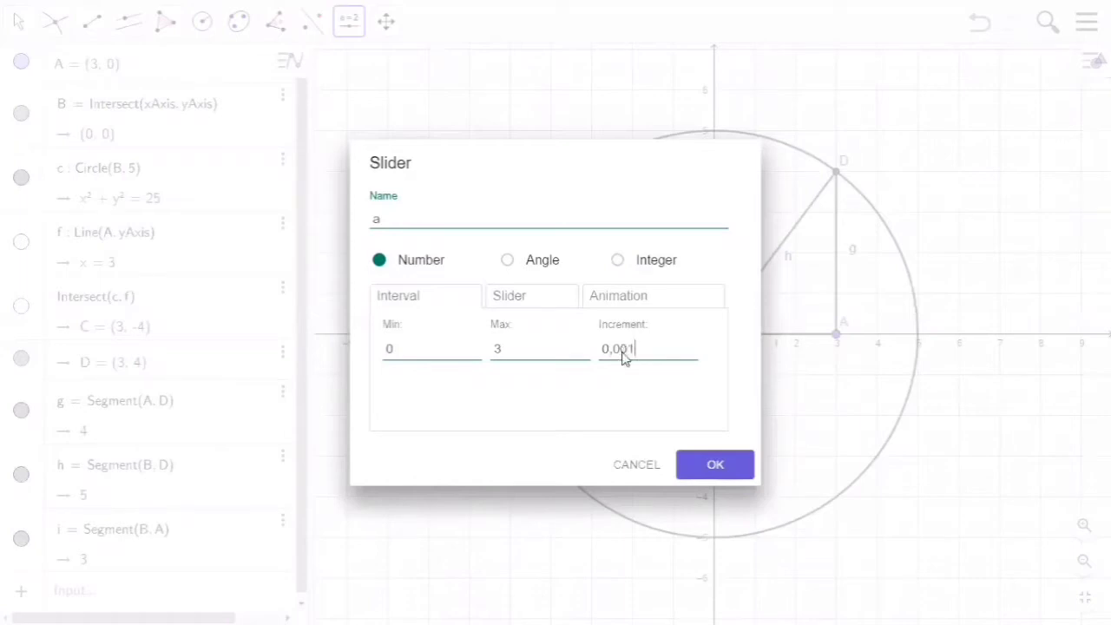
key(Return)
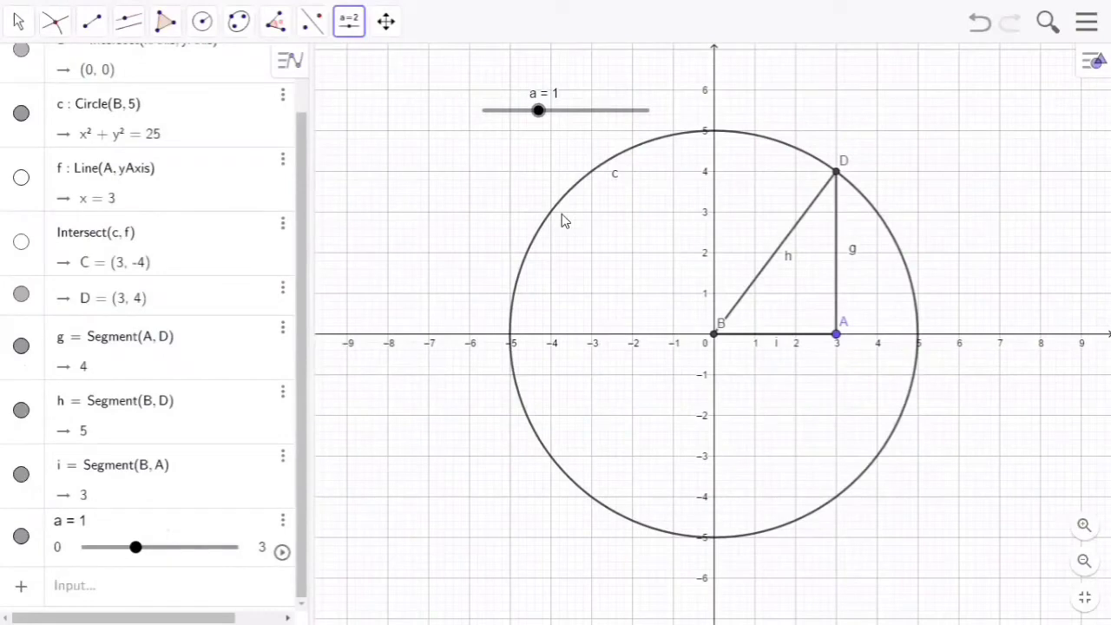
Step: Redefine point A as (3, 0) a so that it depends on the slider, and close its settings
right_click(837, 337)
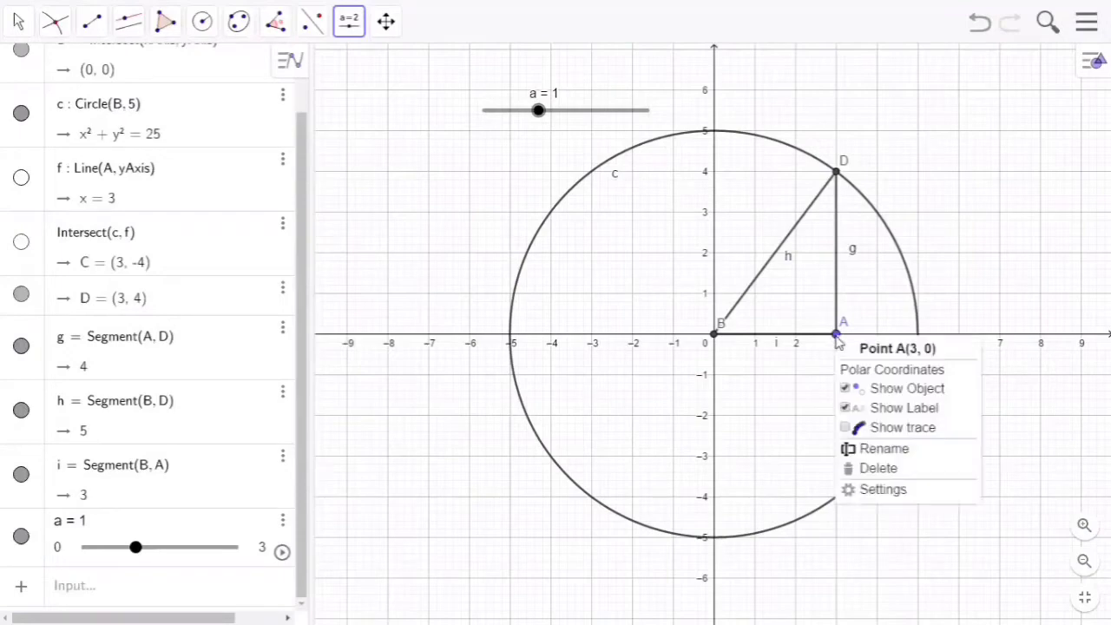
click(870, 492)
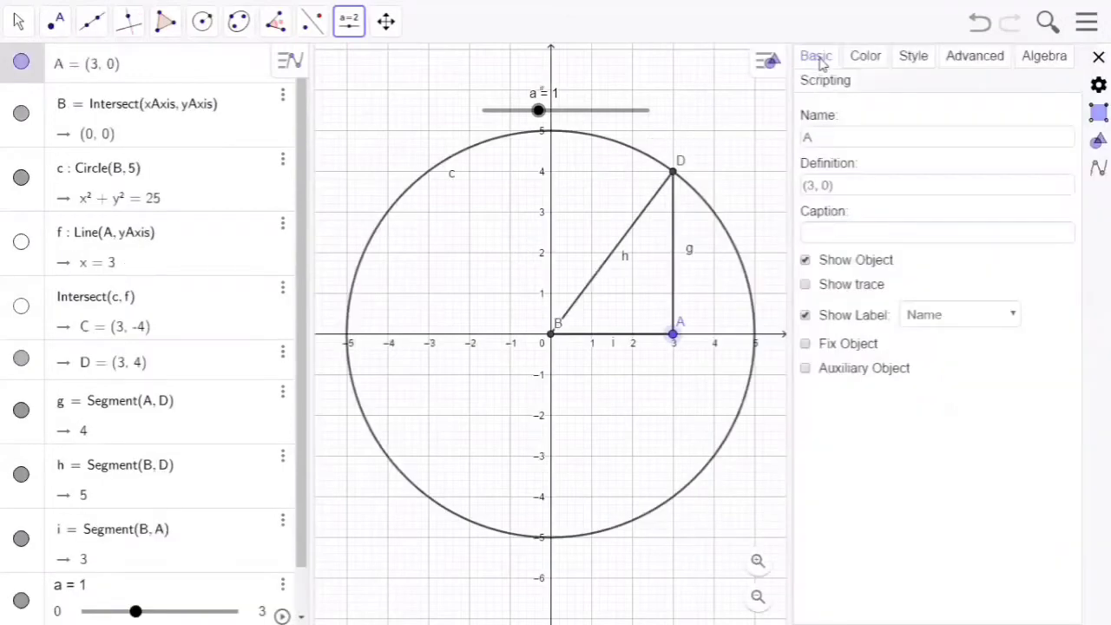
click(839, 185)
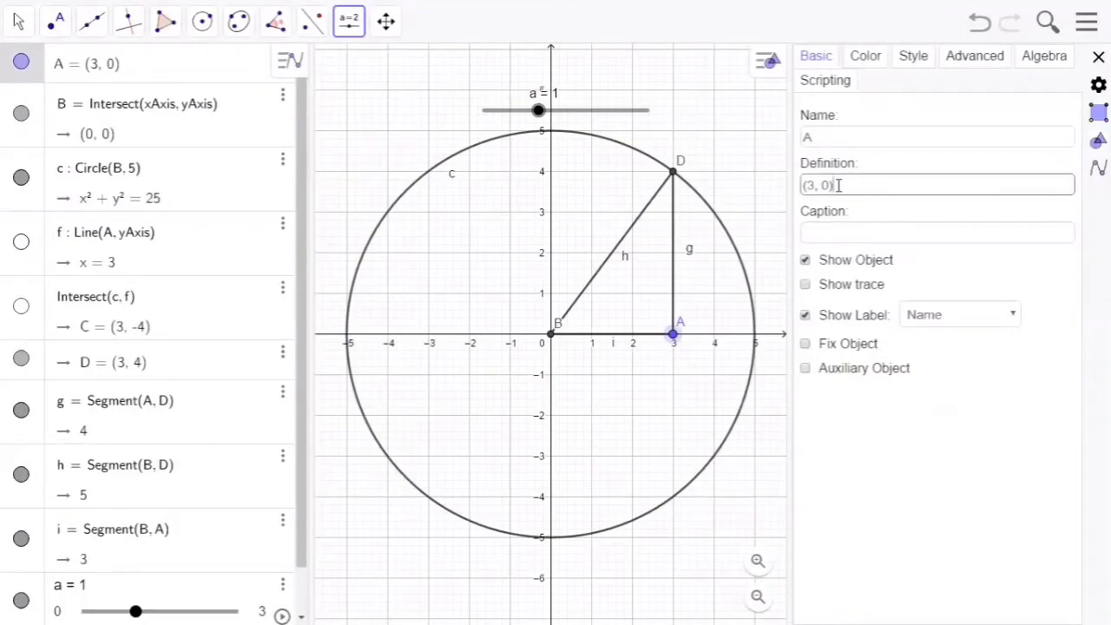
text(a)
key(Return)
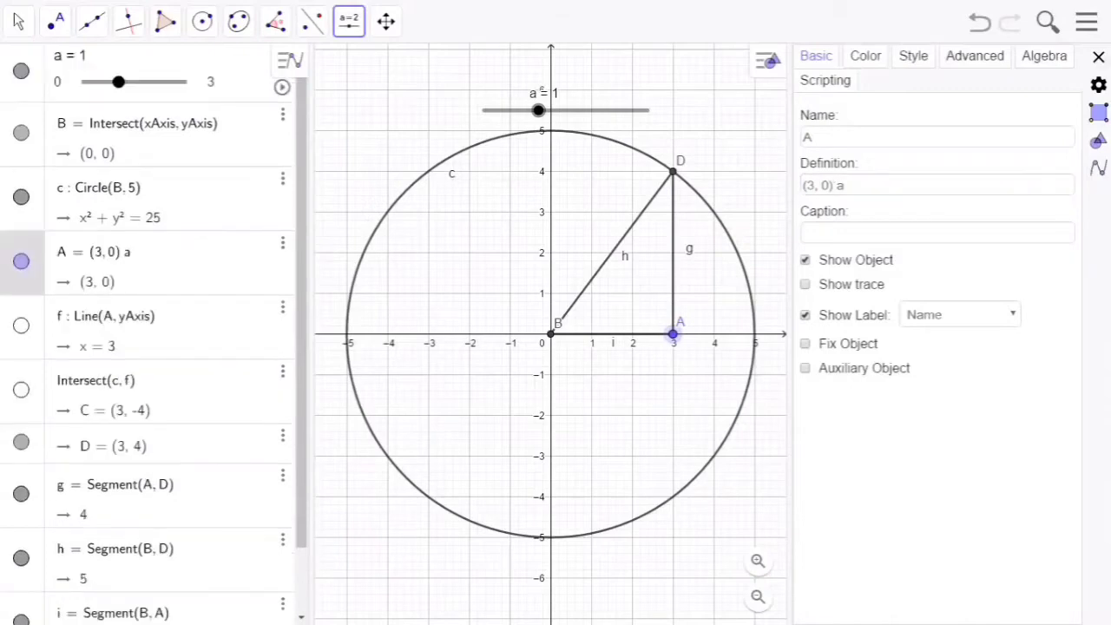
key(Escape)
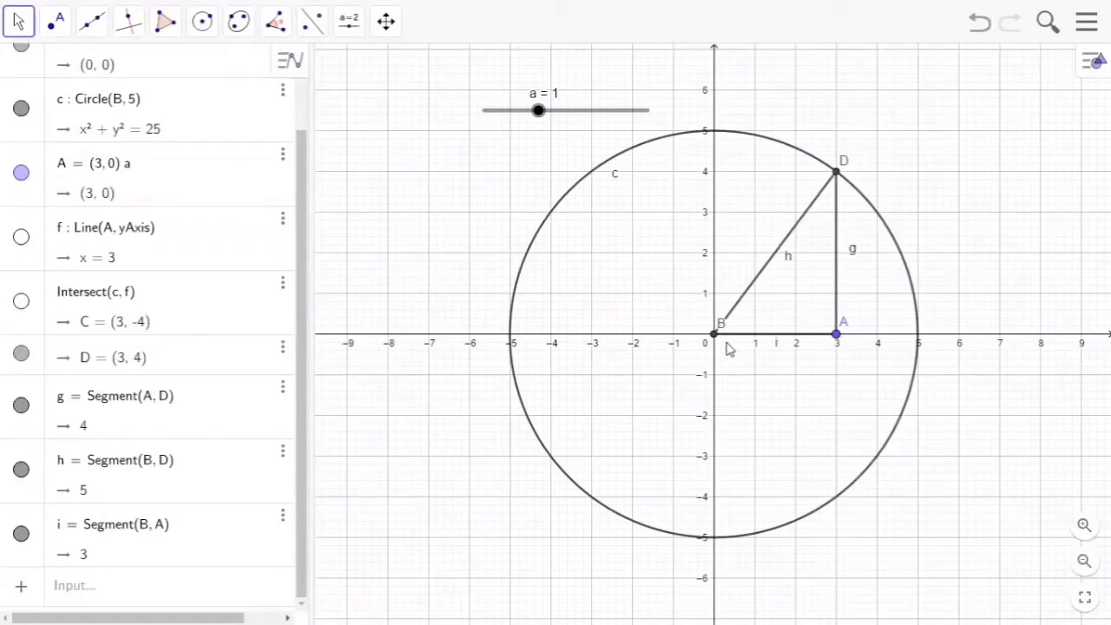
Step: Mark the triangle's angle at vertex B, measured from A through B to D
click(857, 332)
click(299, 78)
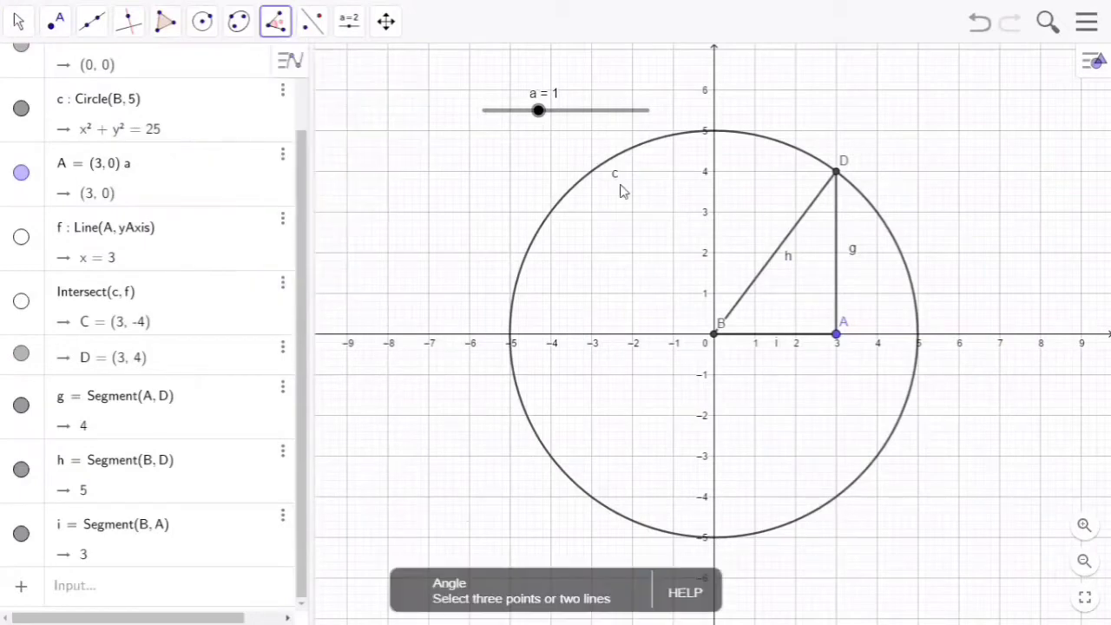
click(833, 337)
click(715, 335)
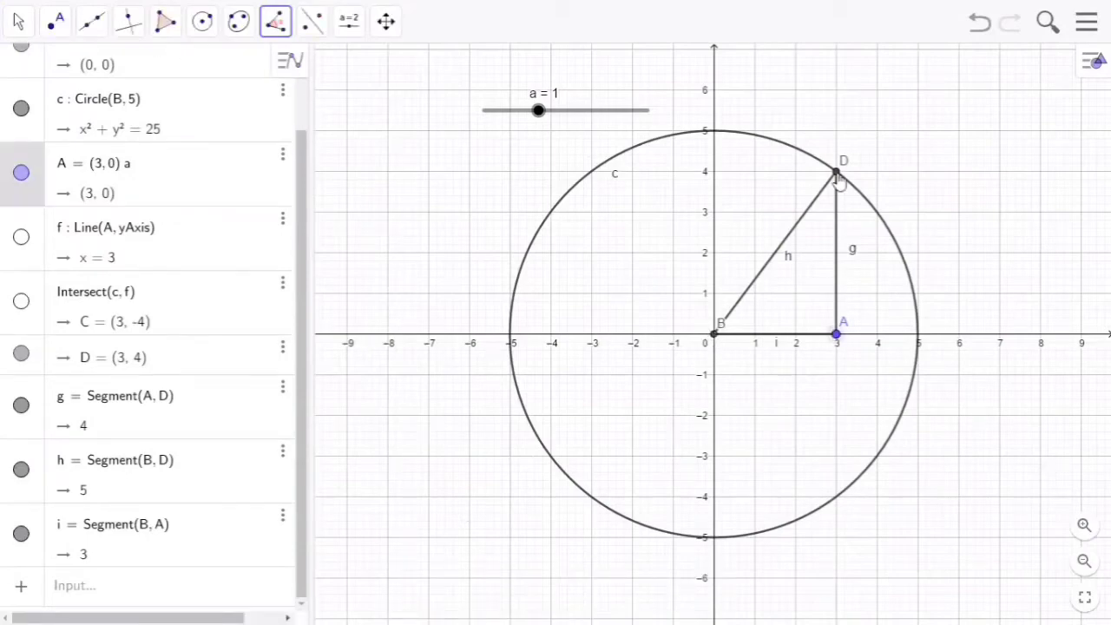
click(838, 174)
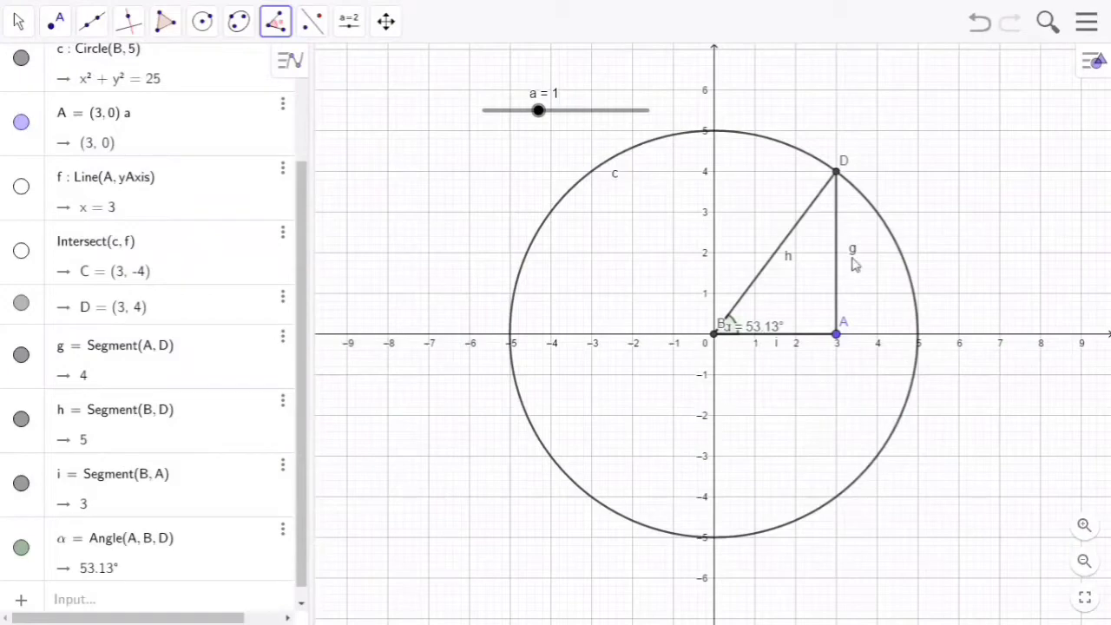
Step: Rename the horizontal segment between B and A as cosα
right_click(777, 340)
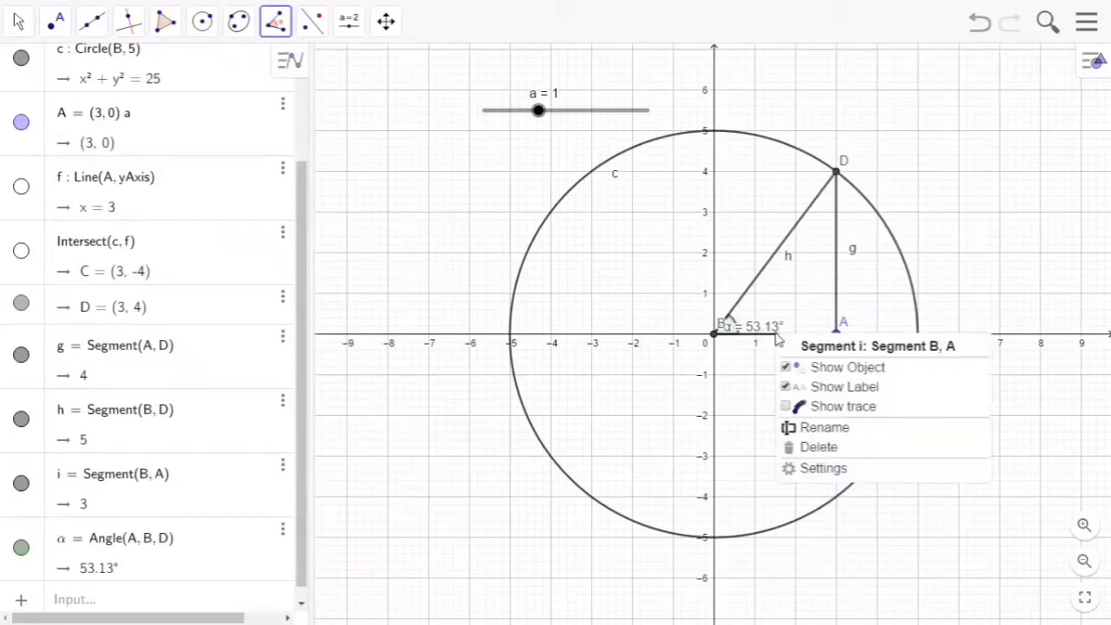
click(802, 429)
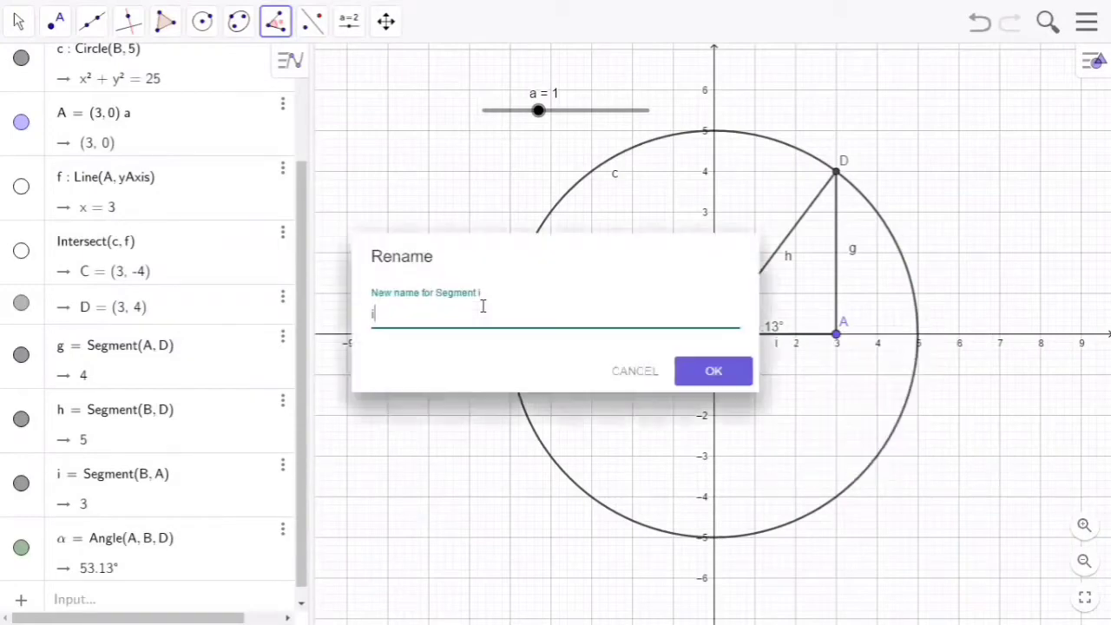
key(BackSpace)
text(cos)
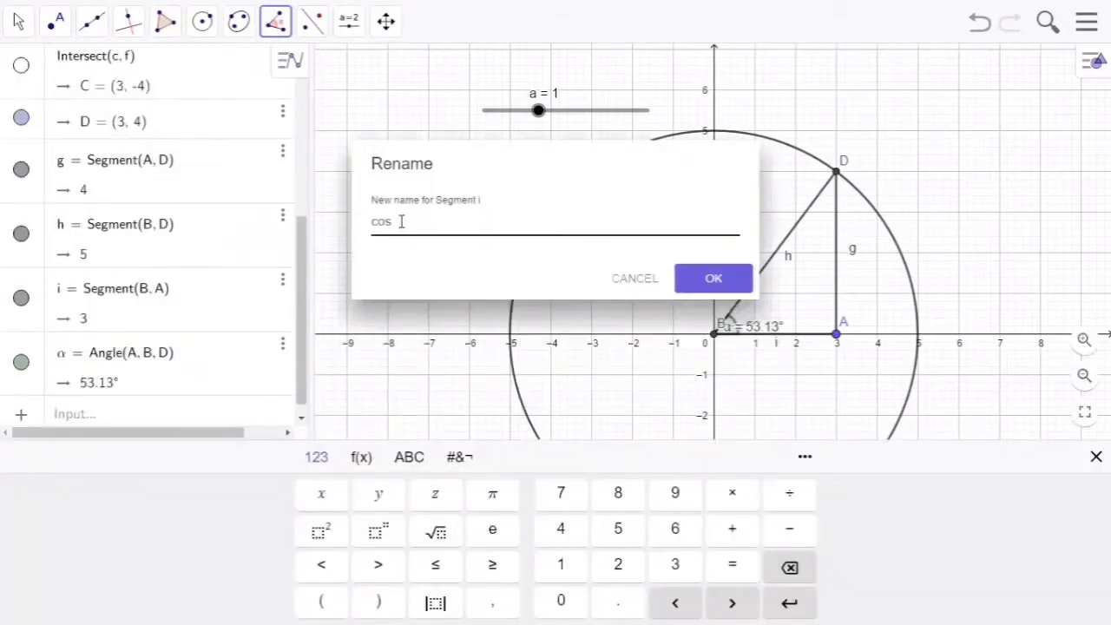
click(413, 467)
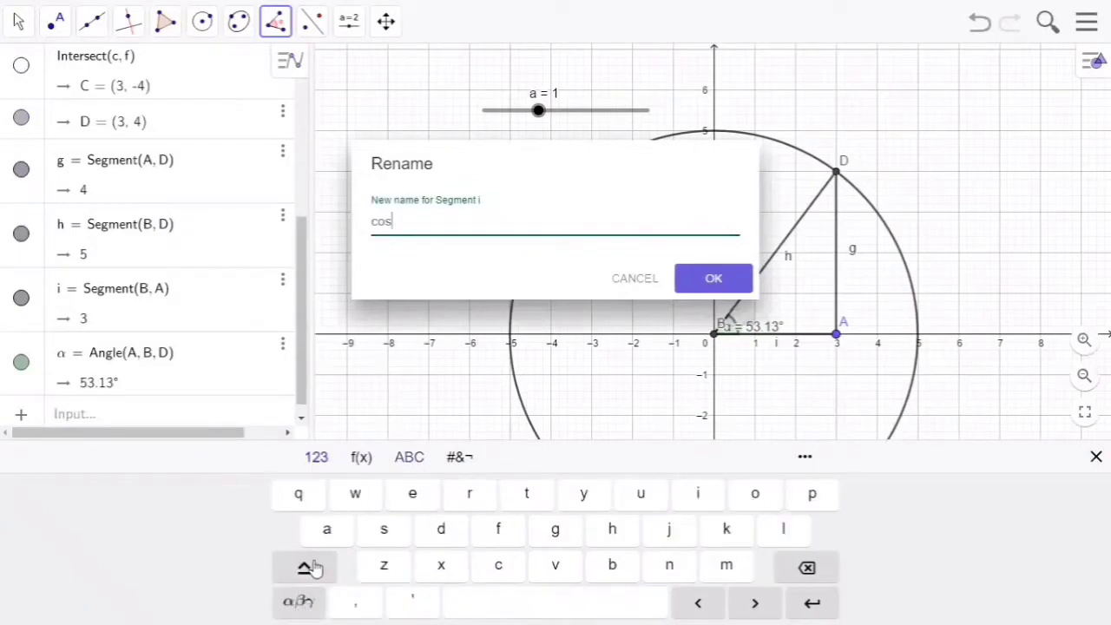
text(α)
click(712, 280)
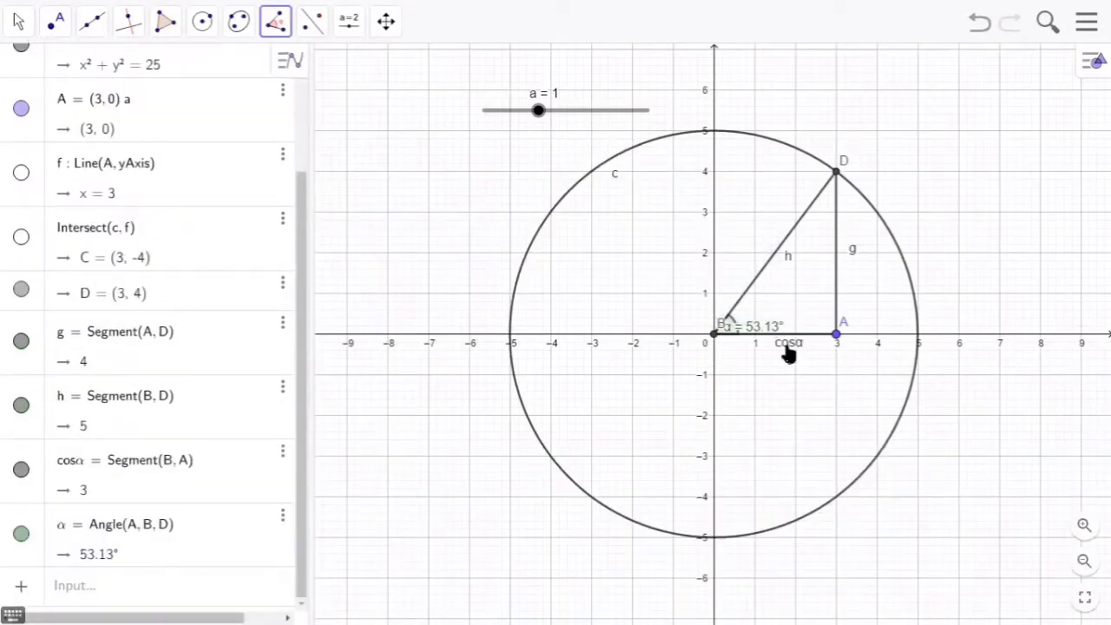
Step: Rename the vertical segment between A and D as sinα
right_click(855, 258)
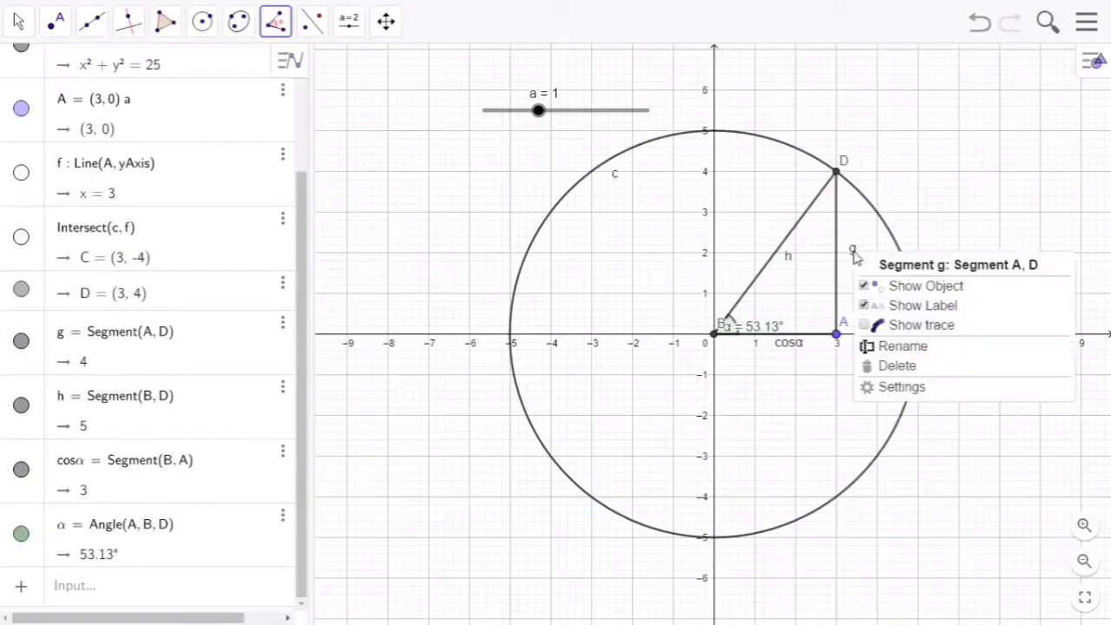
click(899, 347)
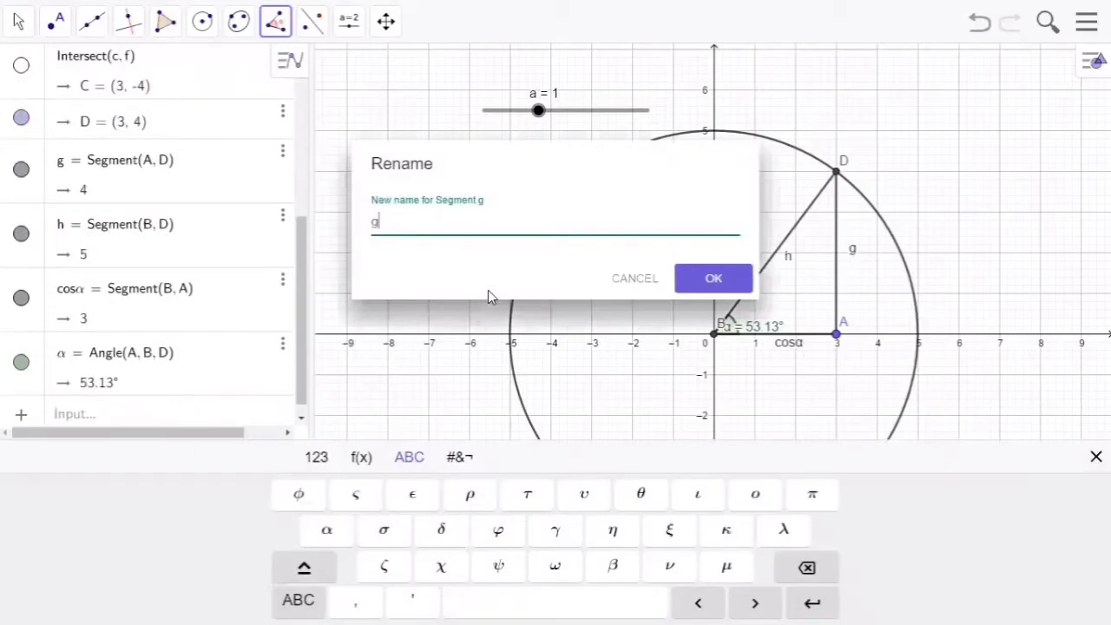
key(BackSpace)
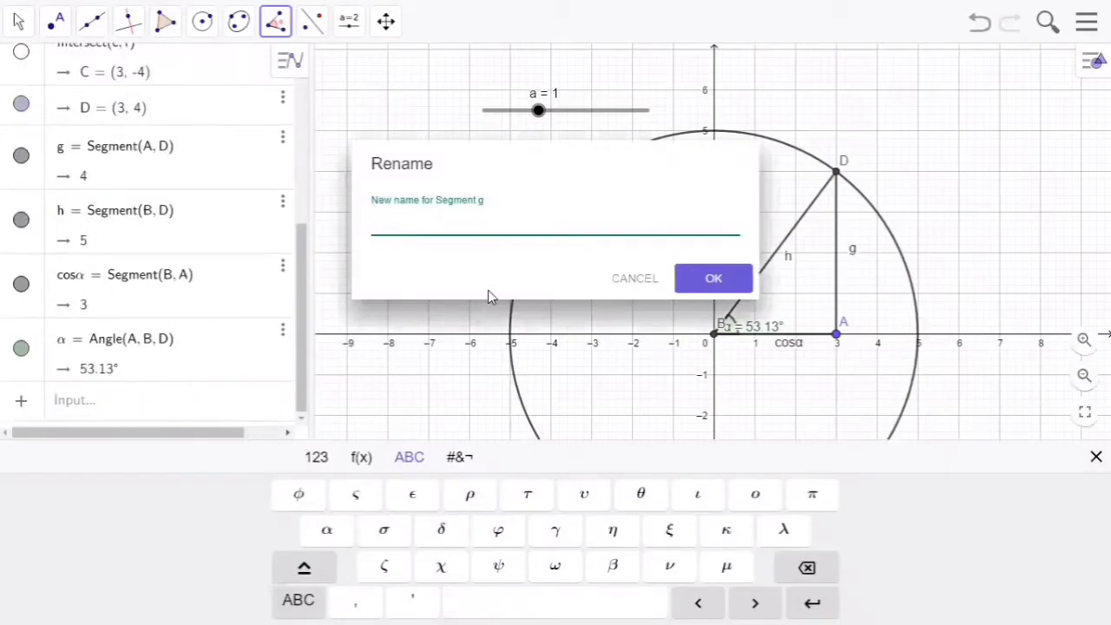
text(sin)
click(327, 531)
key(Return)
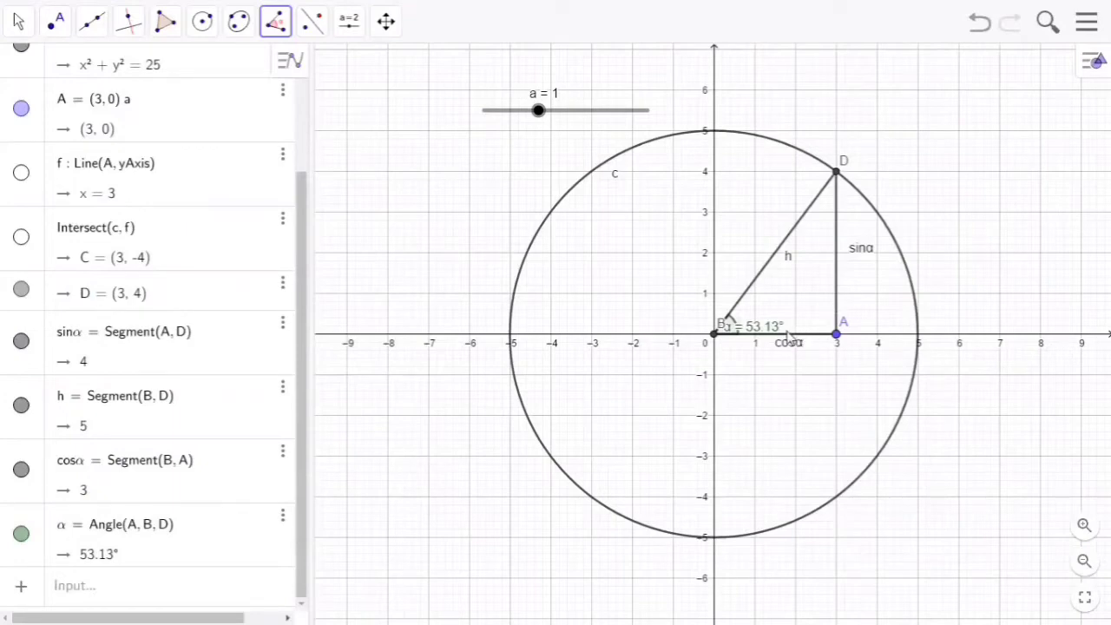
Step: Colour the horizontal segment cosα blue (#0000FF) and close its settings
right_click(791, 341)
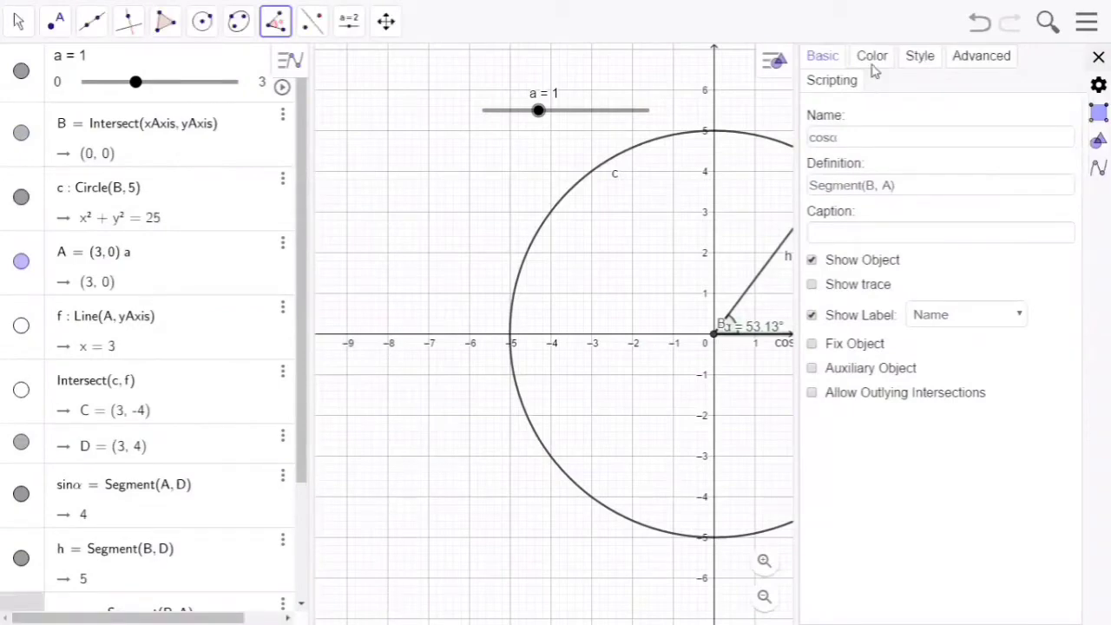
click(873, 61)
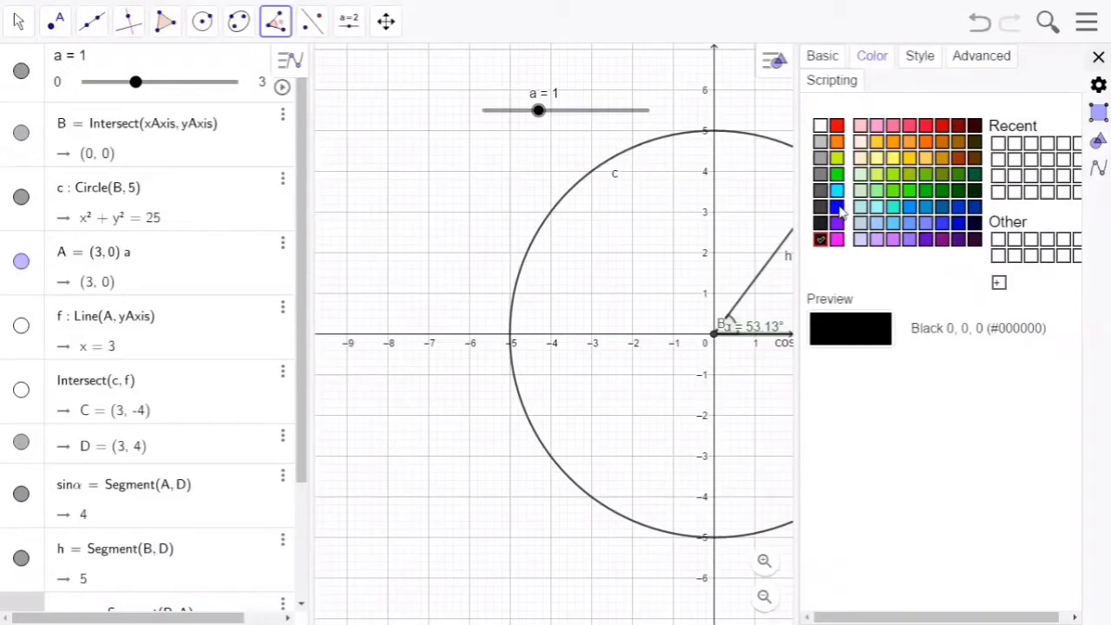
click(837, 207)
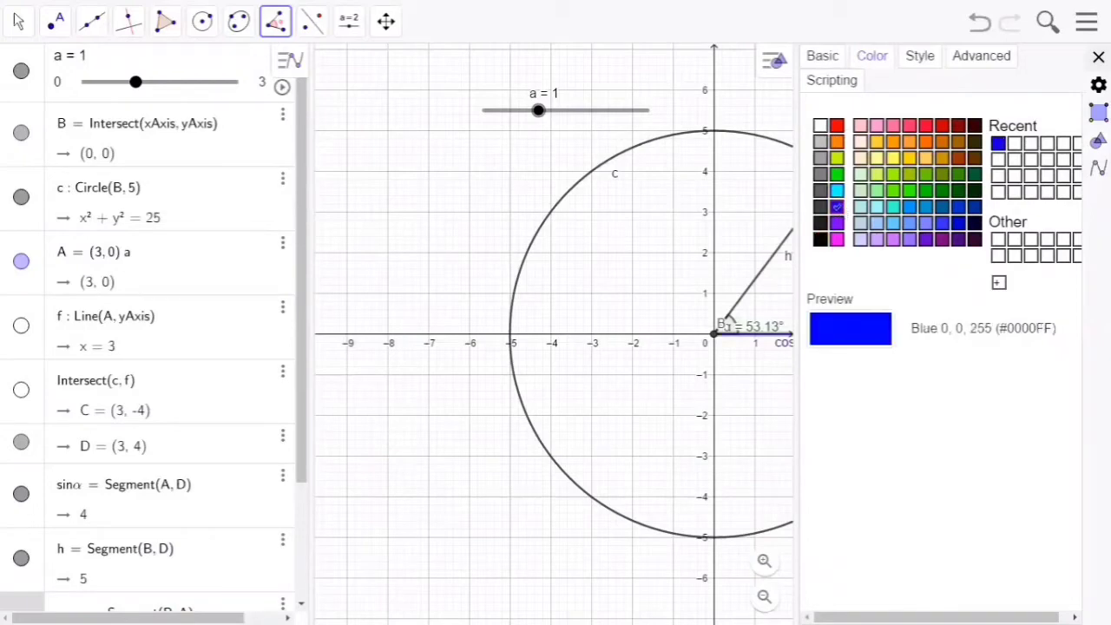
key(Escape)
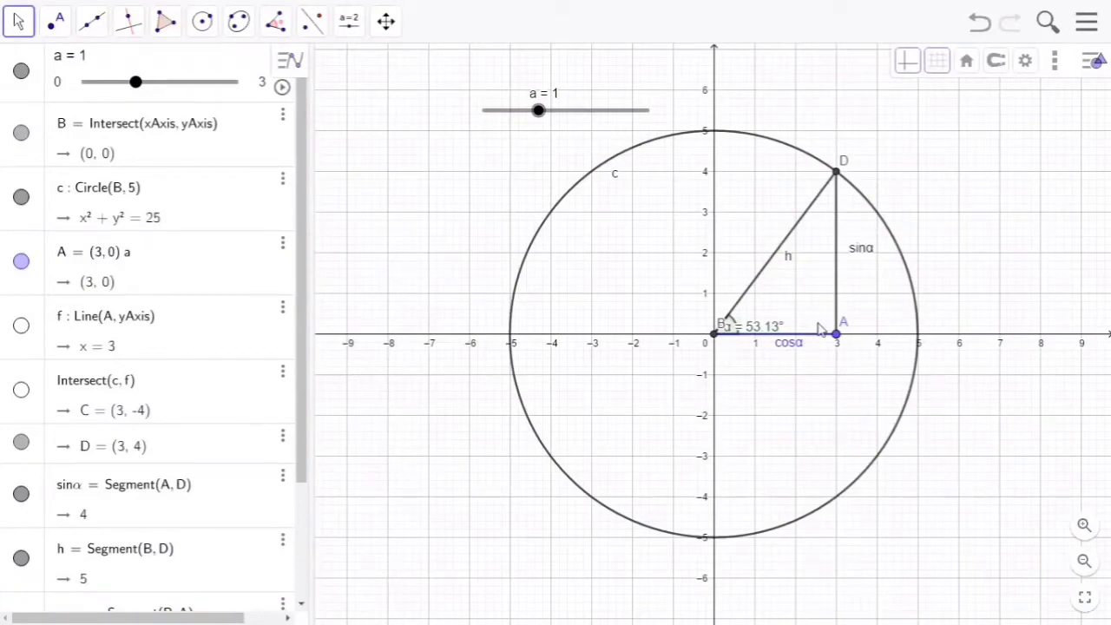
Step: Colour the vertical segment sinα pinkish red (#FF3366) and close its settings
right_click(837, 267)
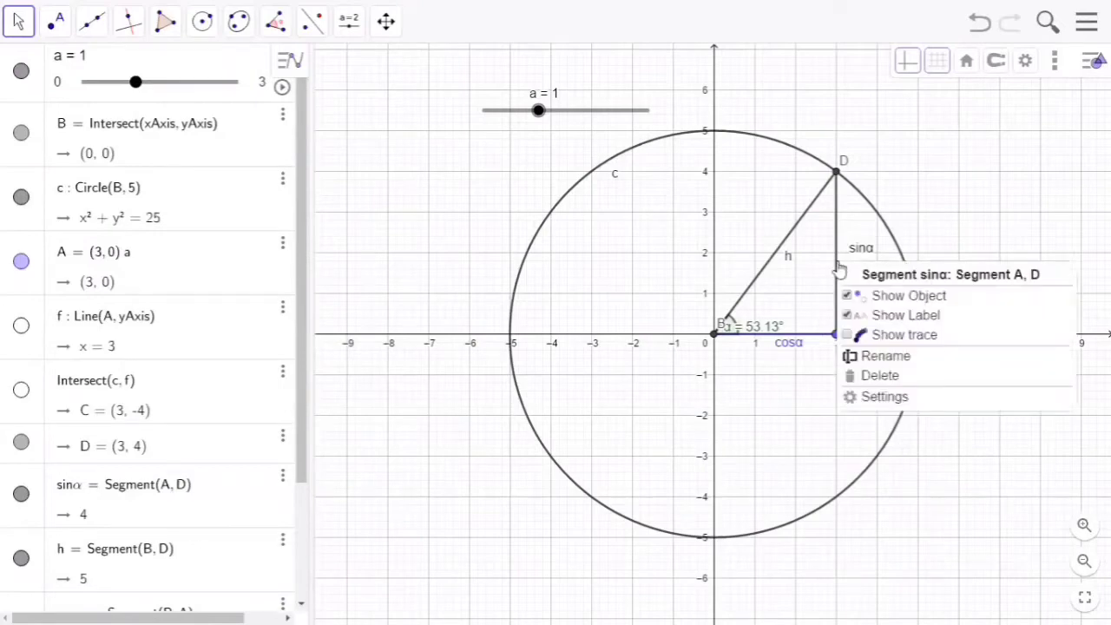
click(877, 397)
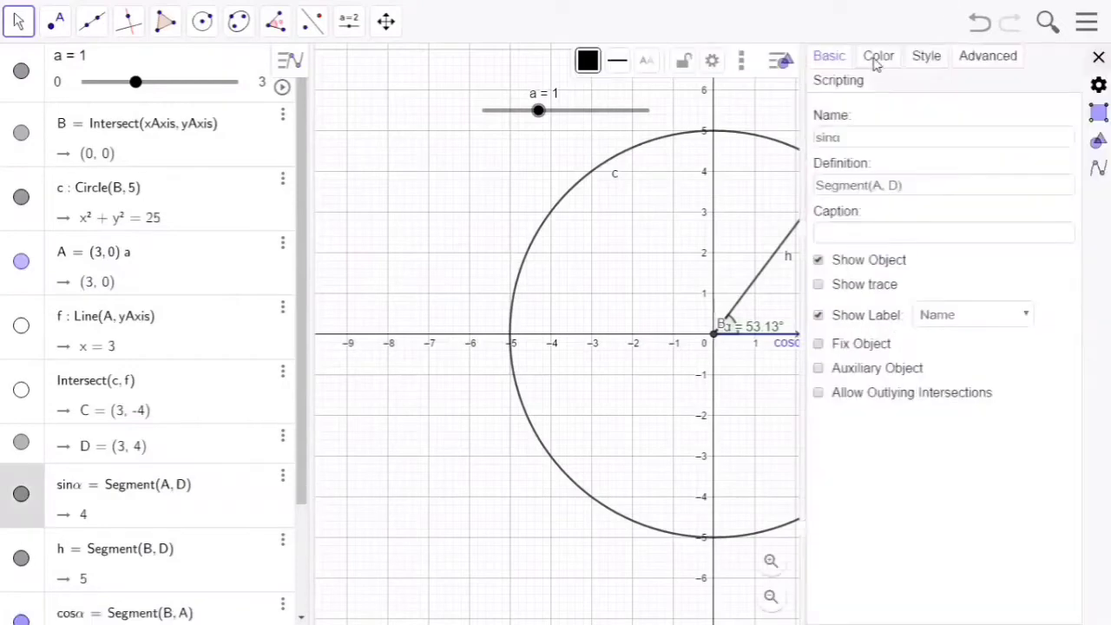
click(877, 58)
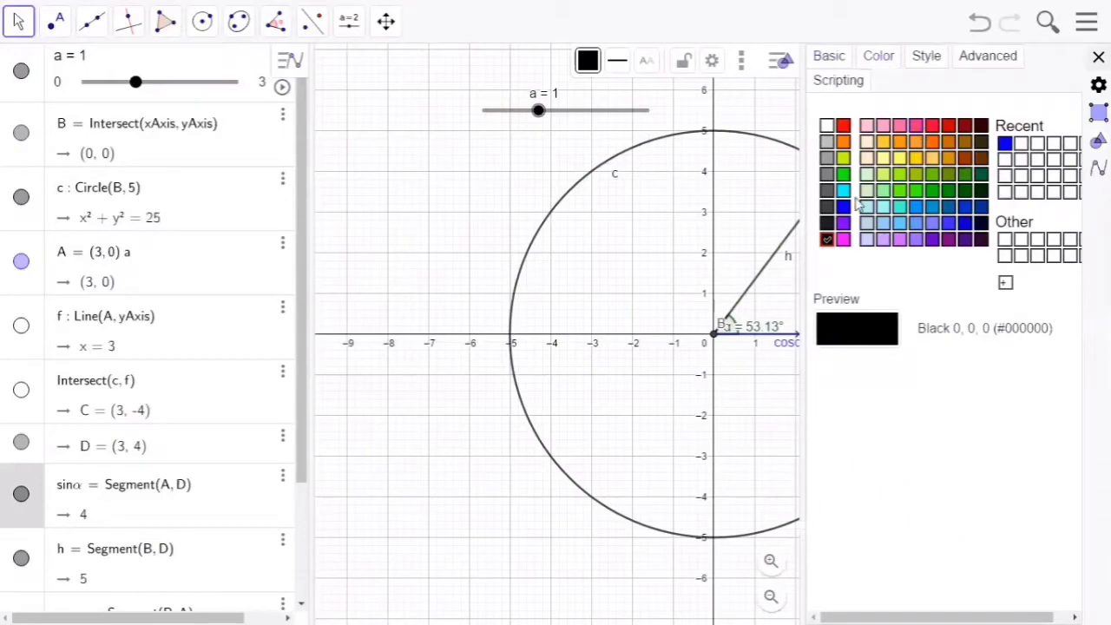
click(916, 126)
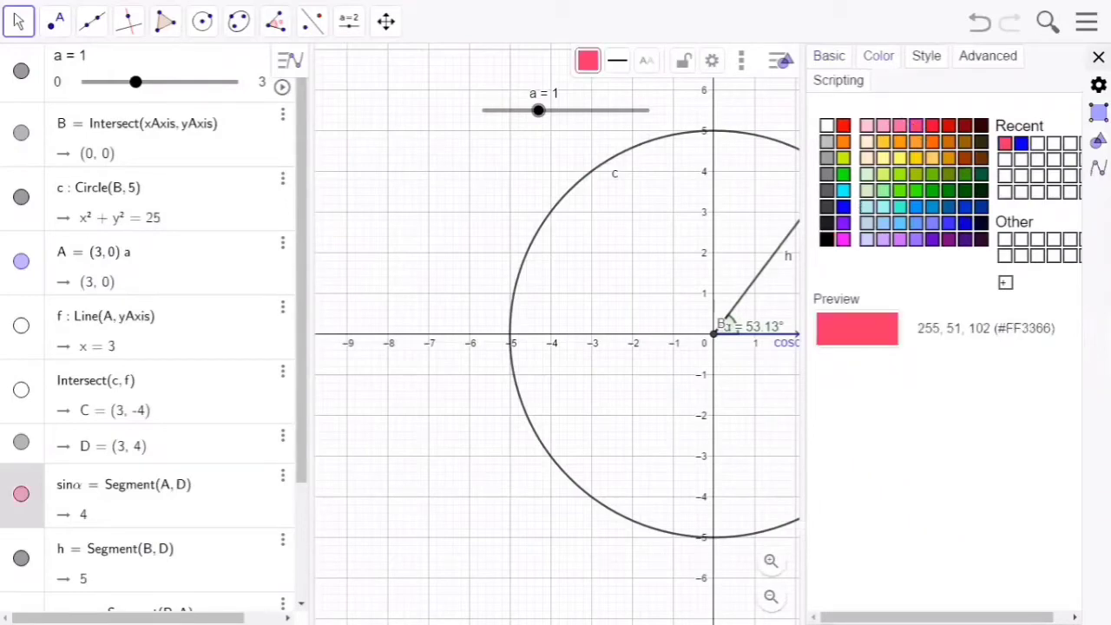
click(1098, 57)
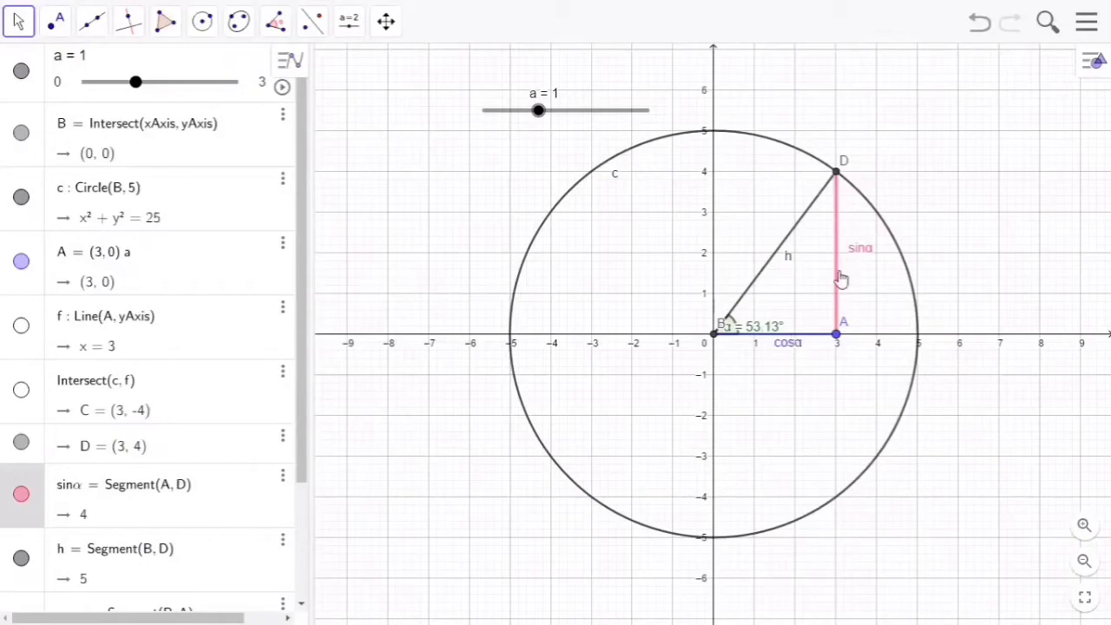
Step: Set the label of the horizontal segment cosα to show Name & Value
right_click(797, 347)
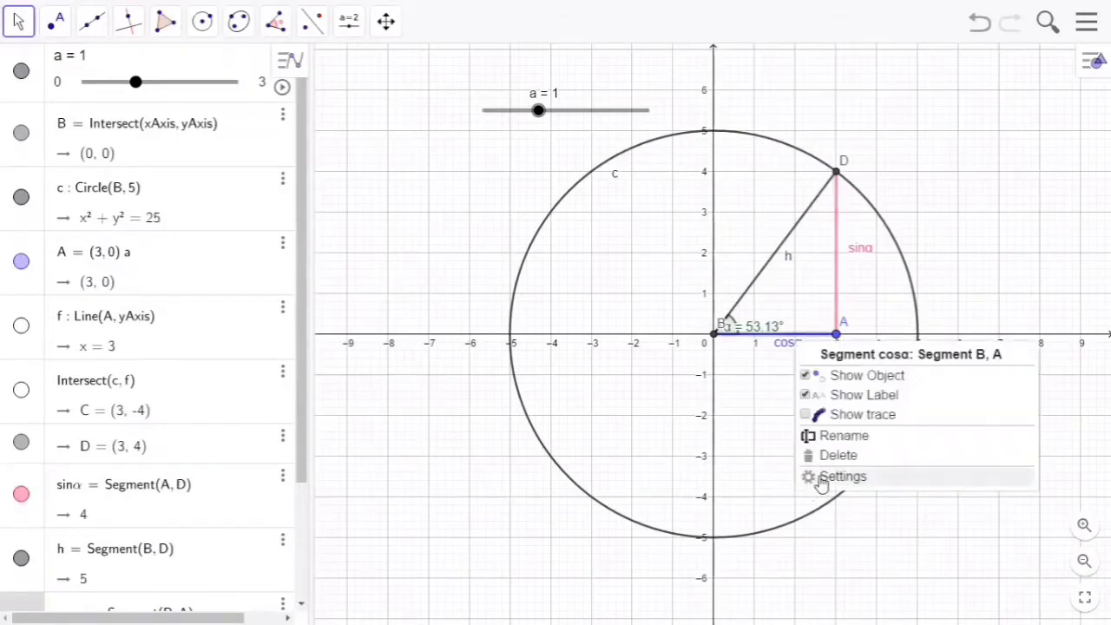
click(833, 476)
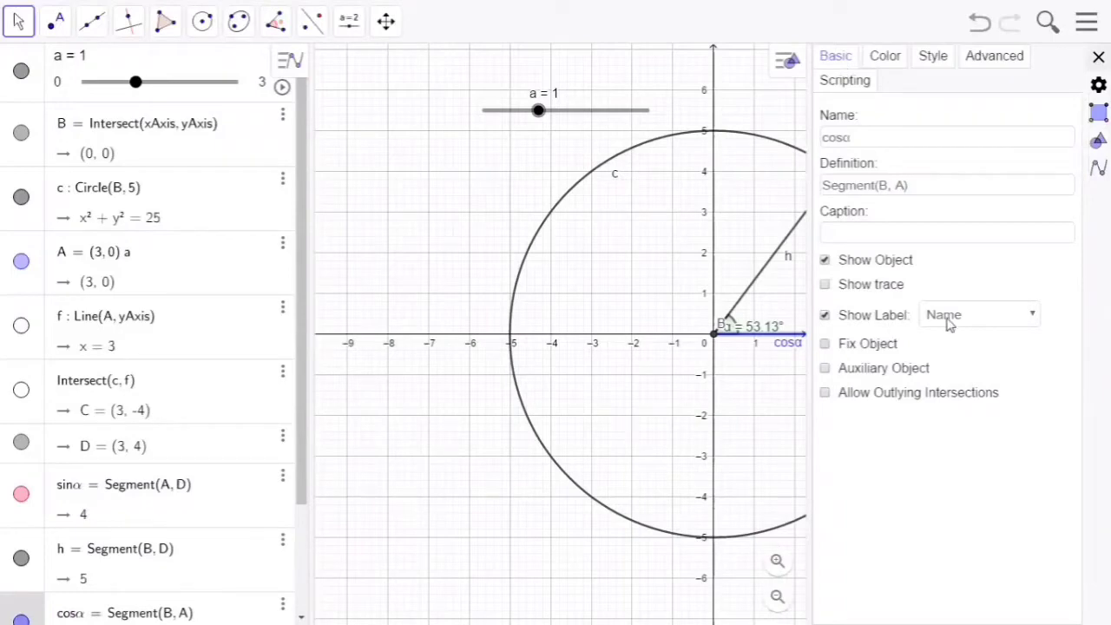
click(949, 322)
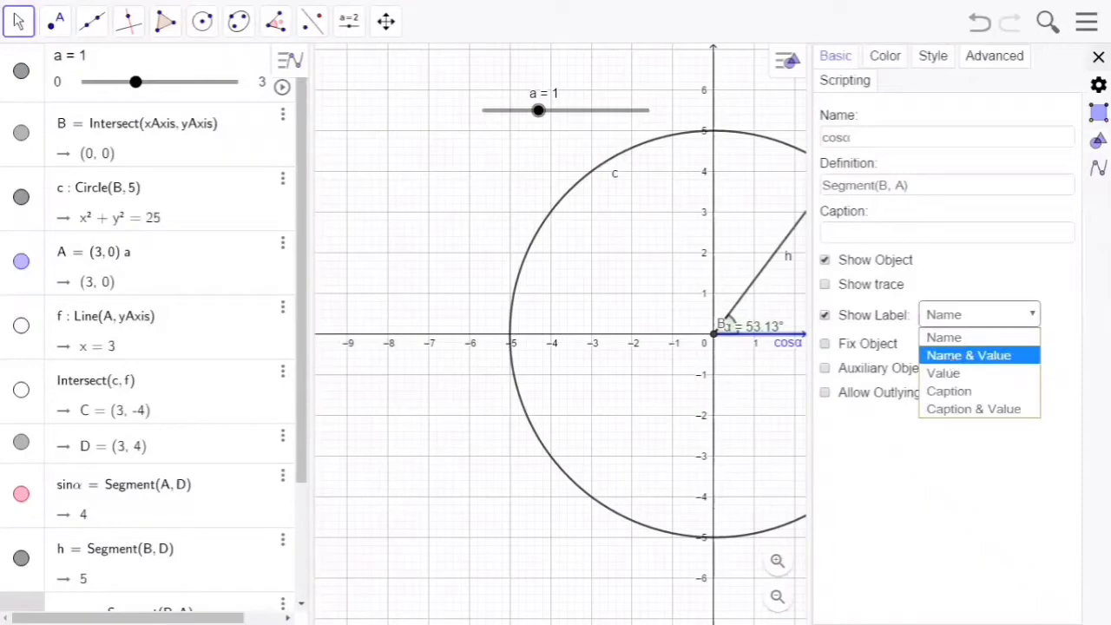
click(951, 357)
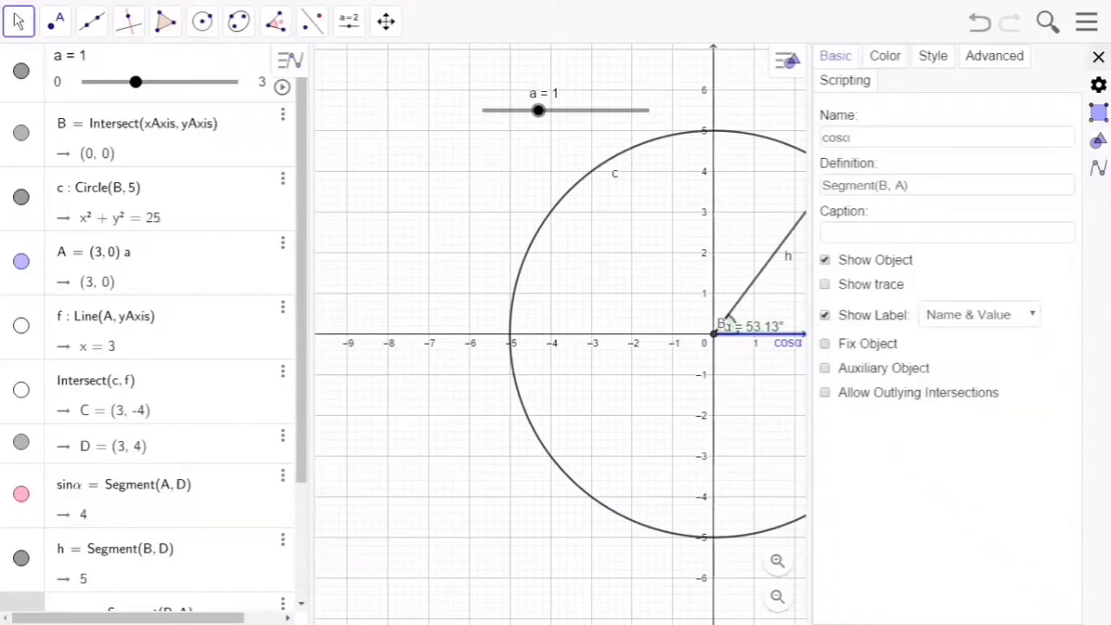
click(775, 346)
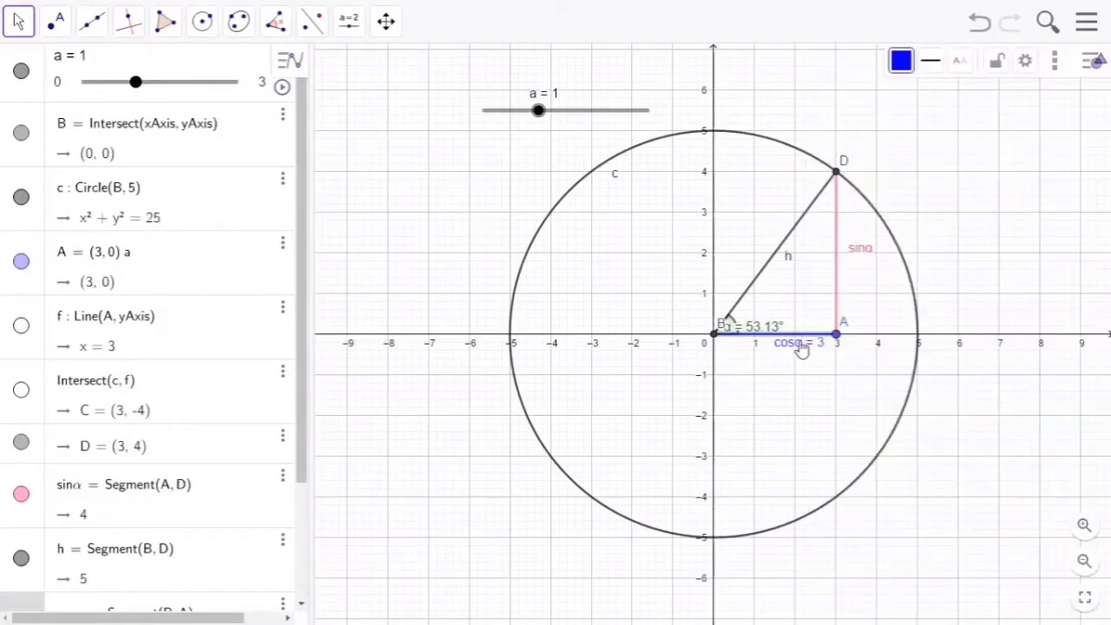
Step: Set the label of the vertical segment sinα to show Name & Value, and close its settings
right_click(858, 253)
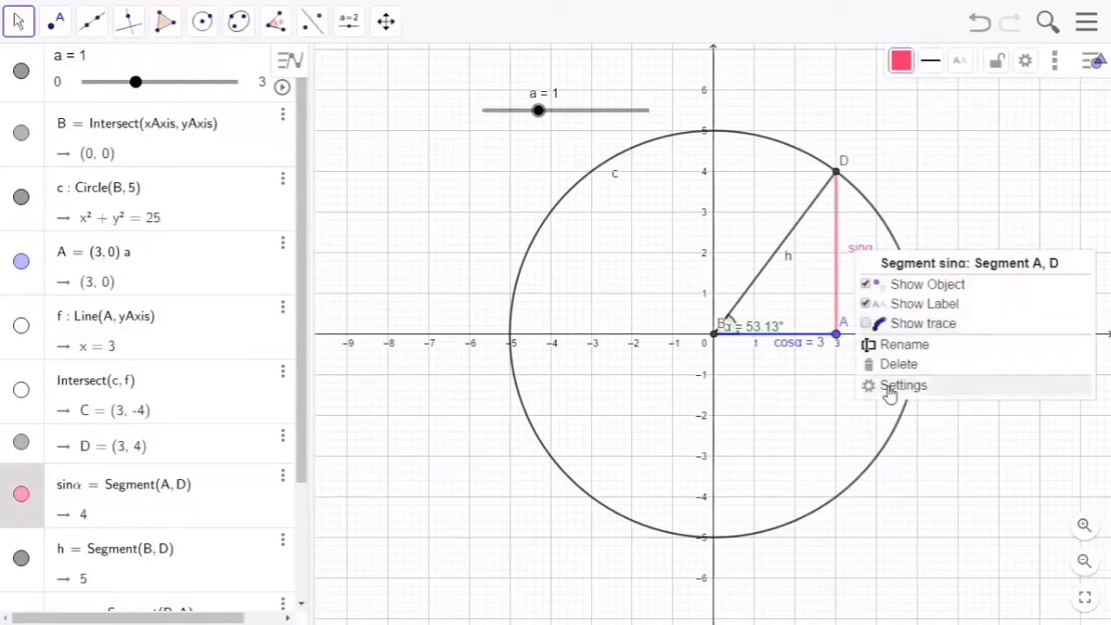
click(894, 385)
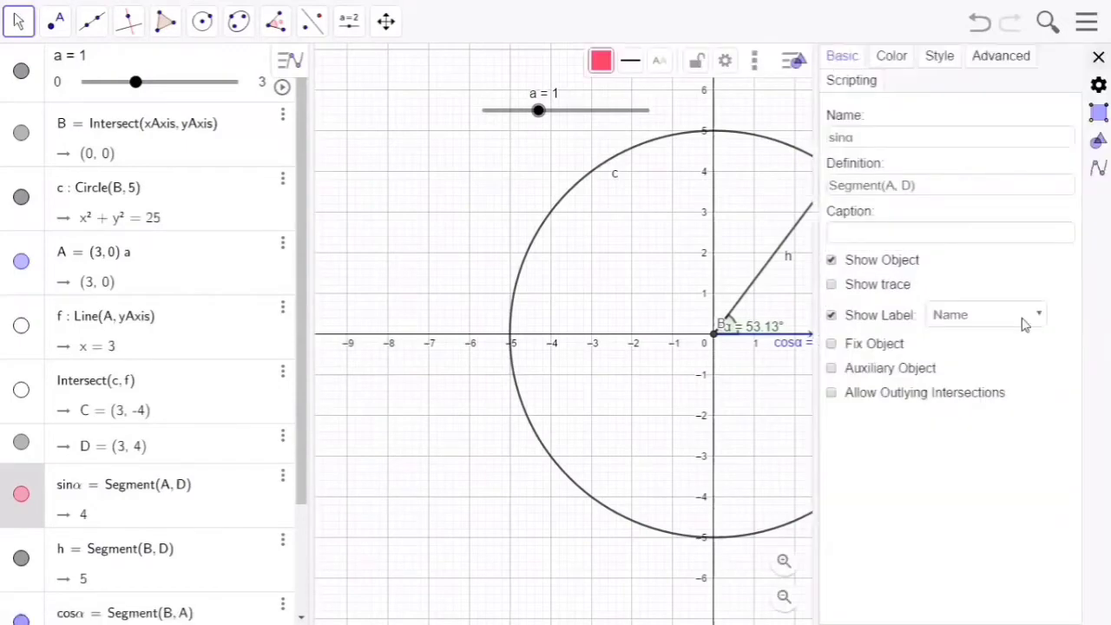
click(1013, 316)
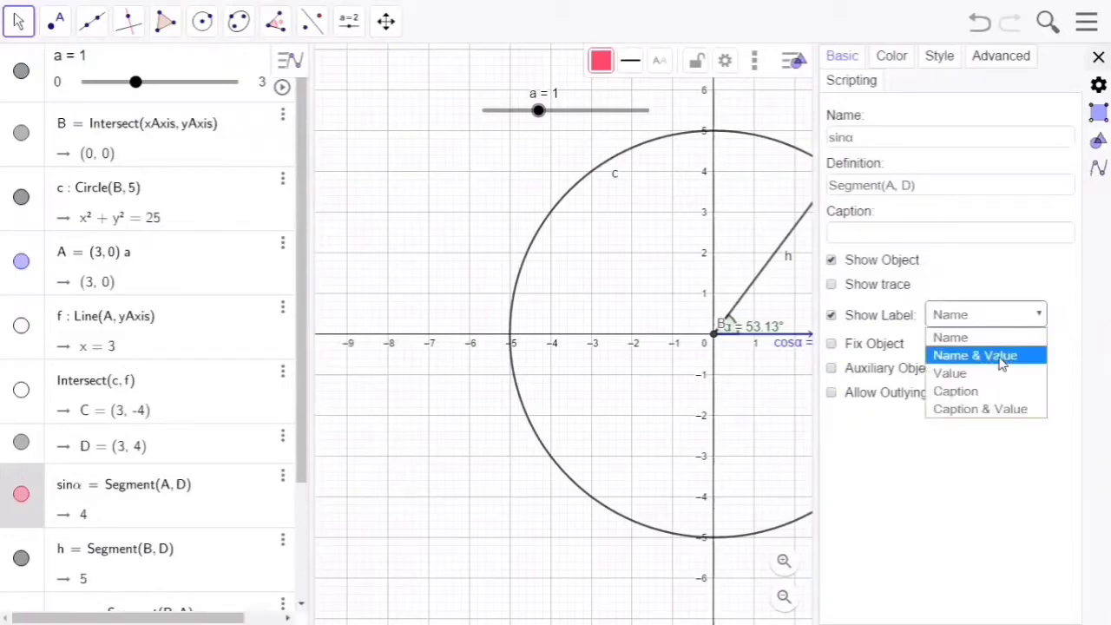
click(1001, 358)
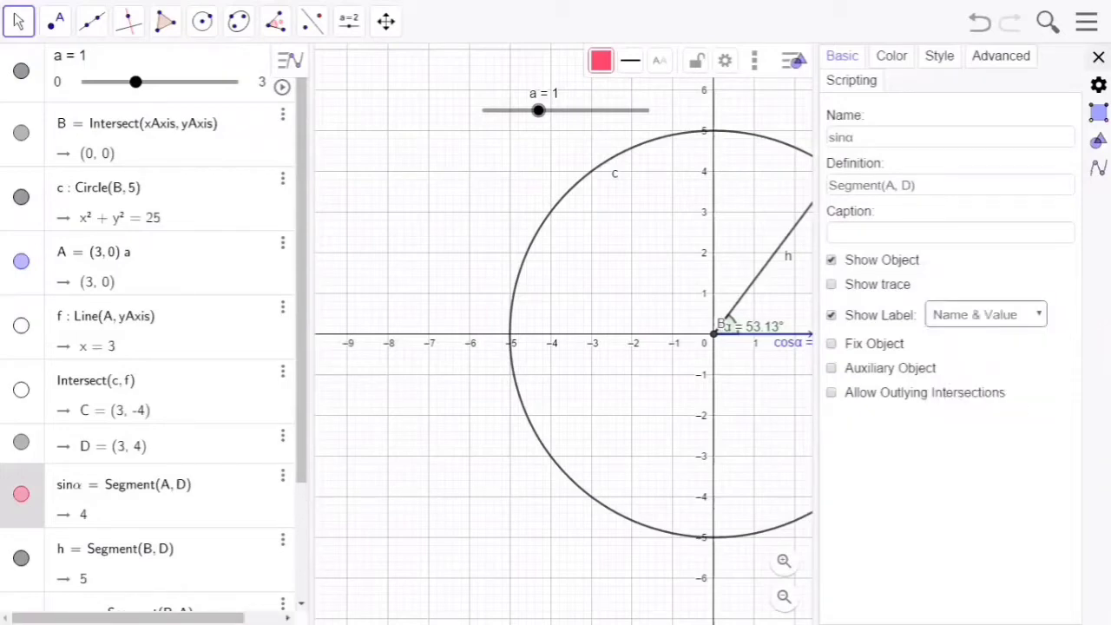
click(1098, 57)
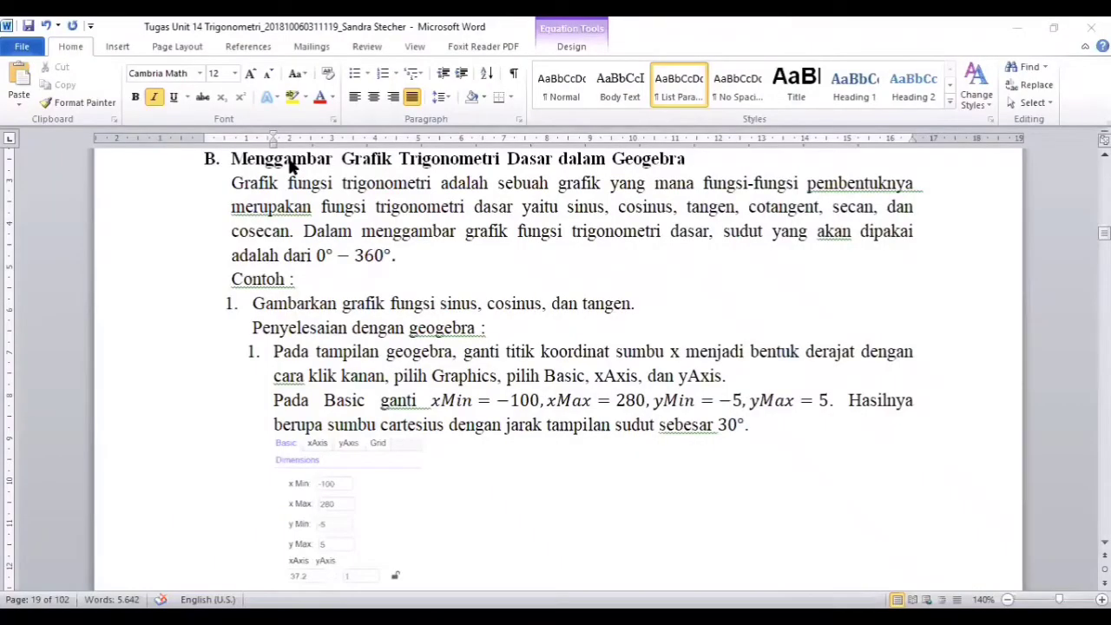
Step: Read the Word document's section on drawing basic trigonometric graphs and its sine, cosine and tangent example
click(536, 228)
click(536, 227)
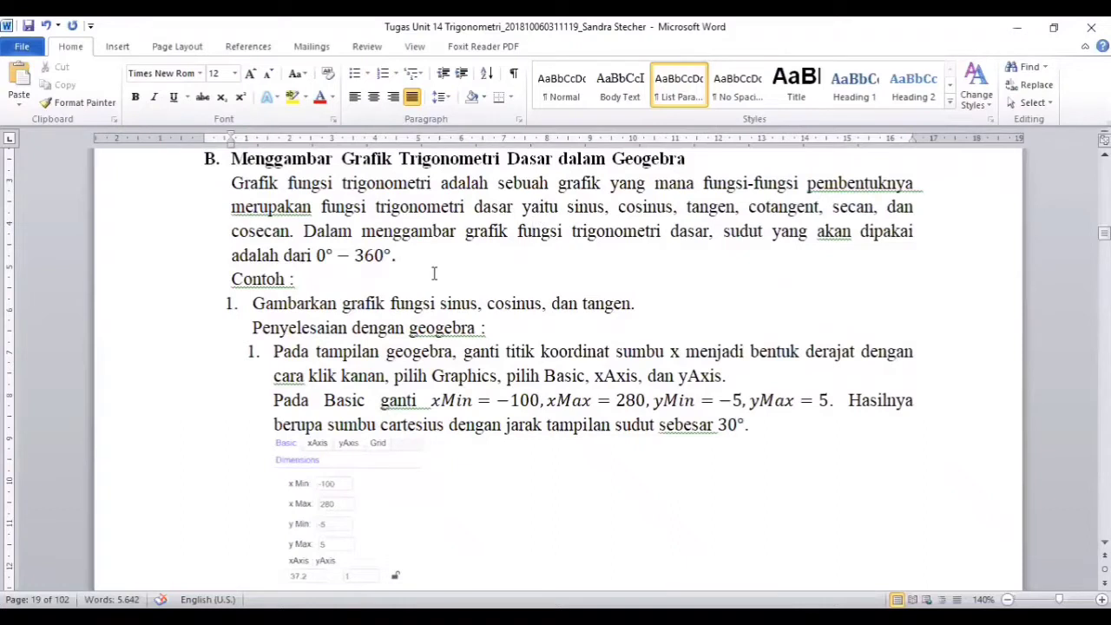
click(352, 304)
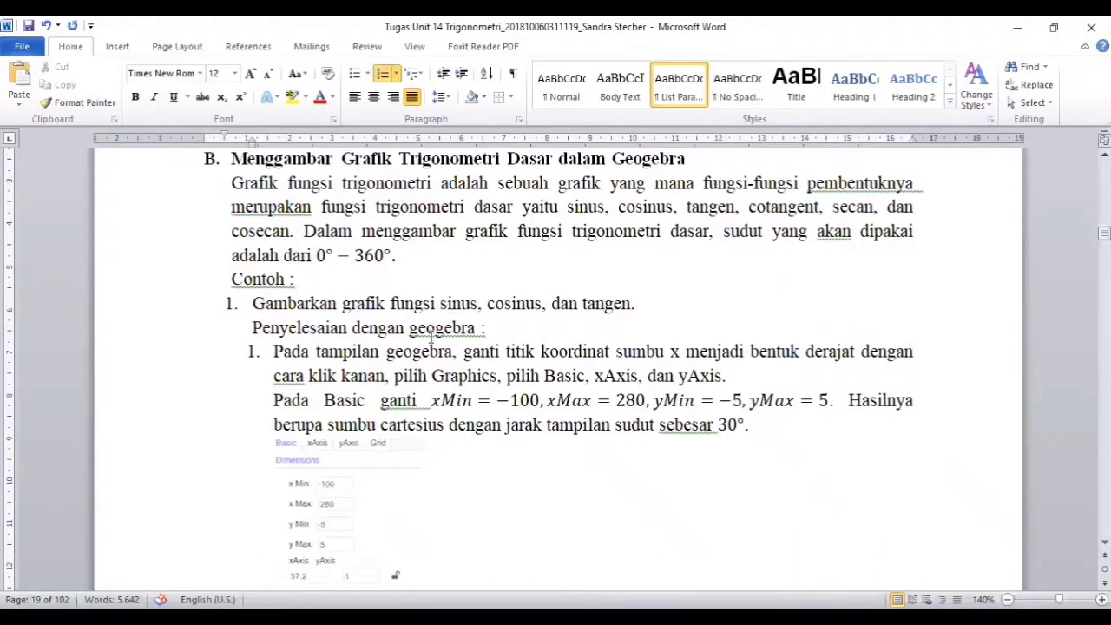
click(427, 330)
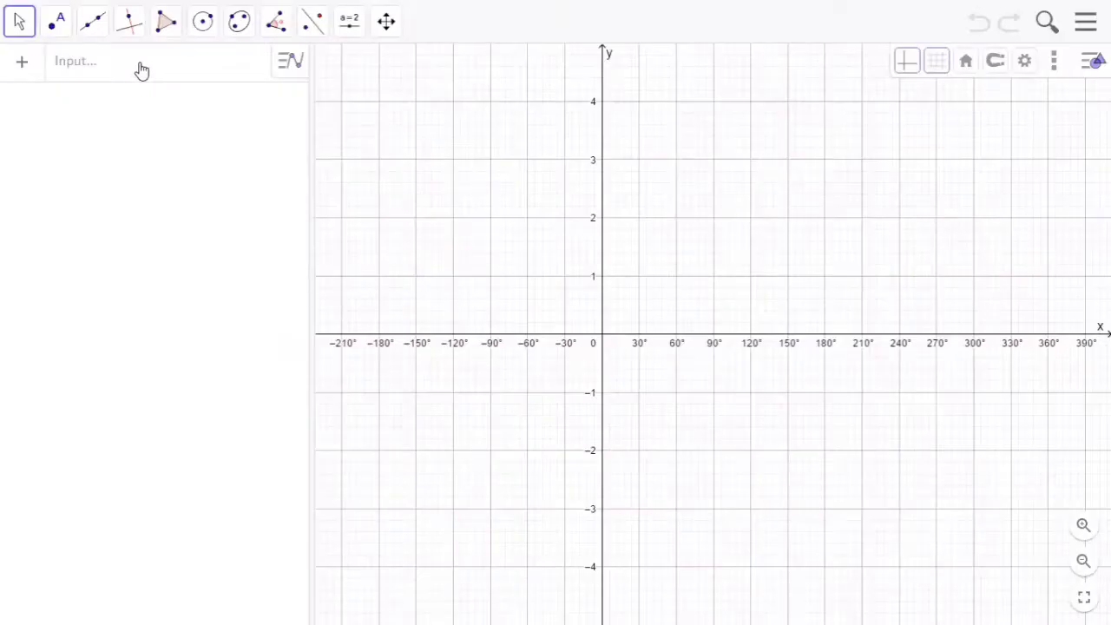
Step: Graph the function f(x) = sin(x)
click(141, 70)
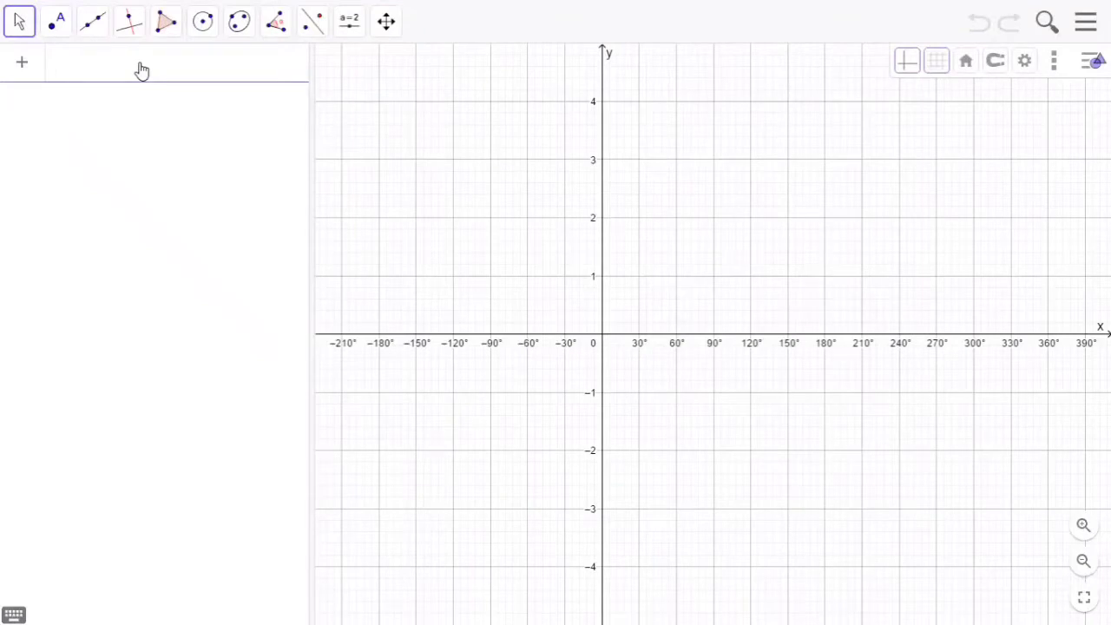
text(f(x) )
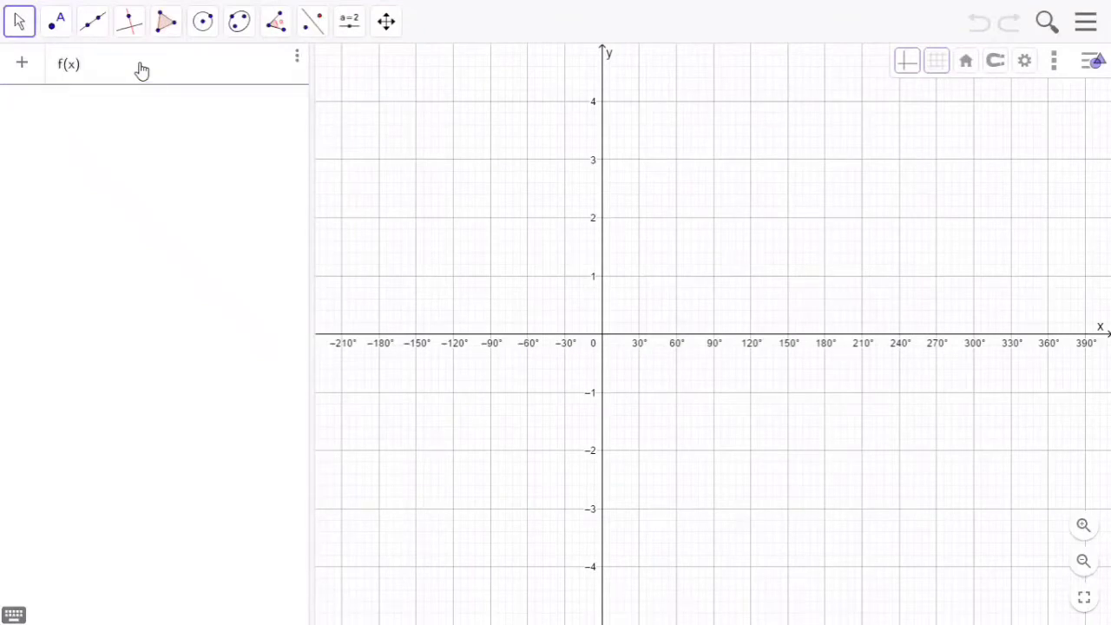
text(= sin(x)
key(Return)
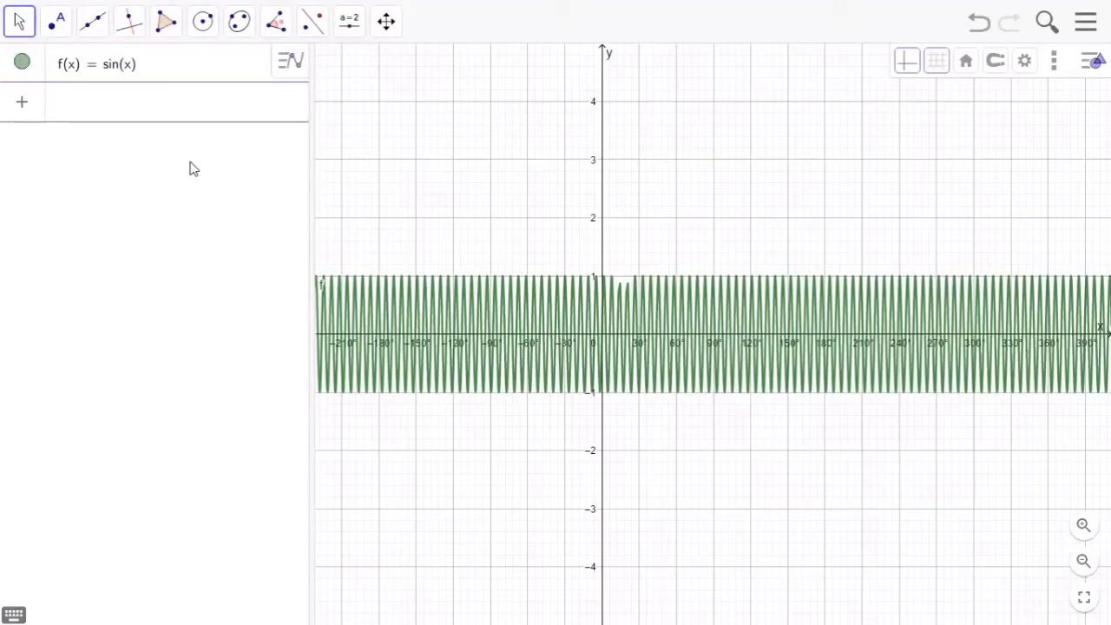
Step: Graph g(x) = sin(x°) with the degree symbol inside the argument, and hide the graph of f(x)
text(g)
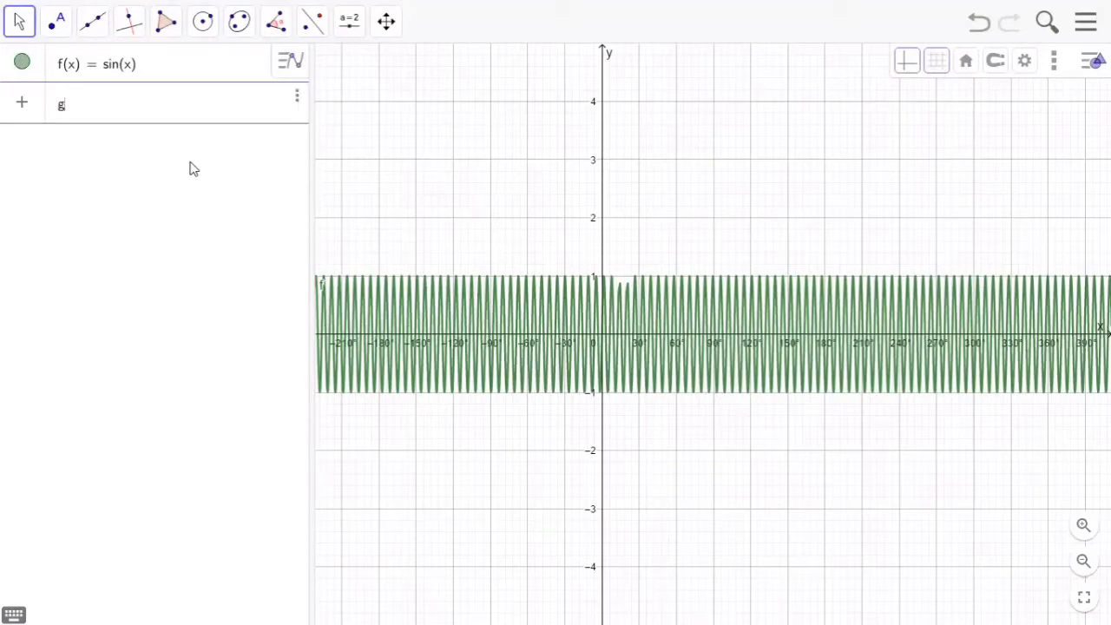
text(()
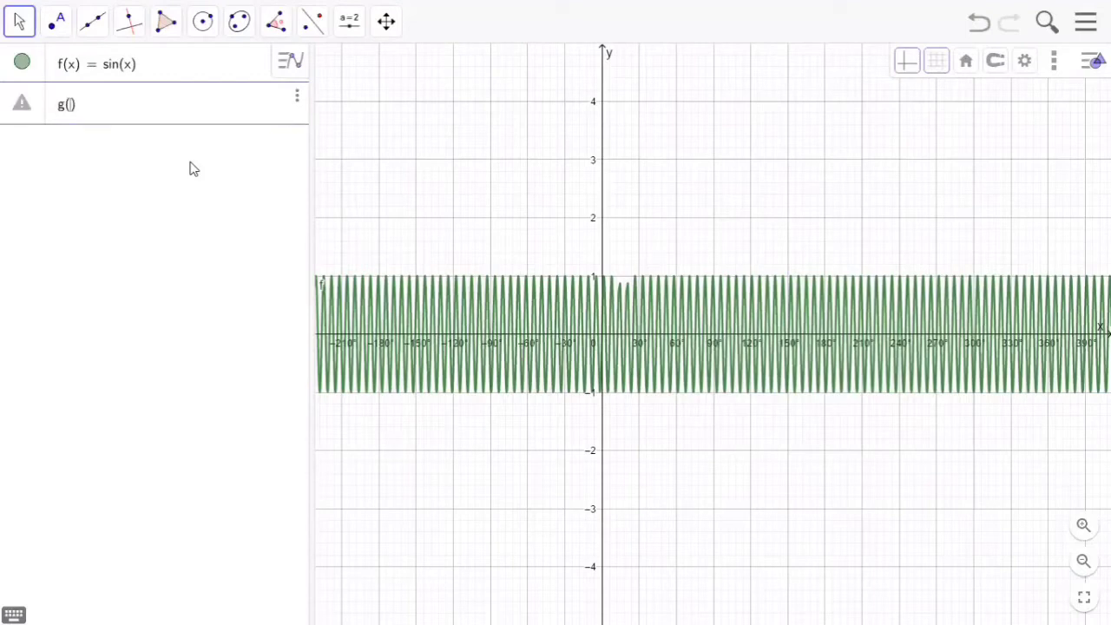
text(x) = sin)
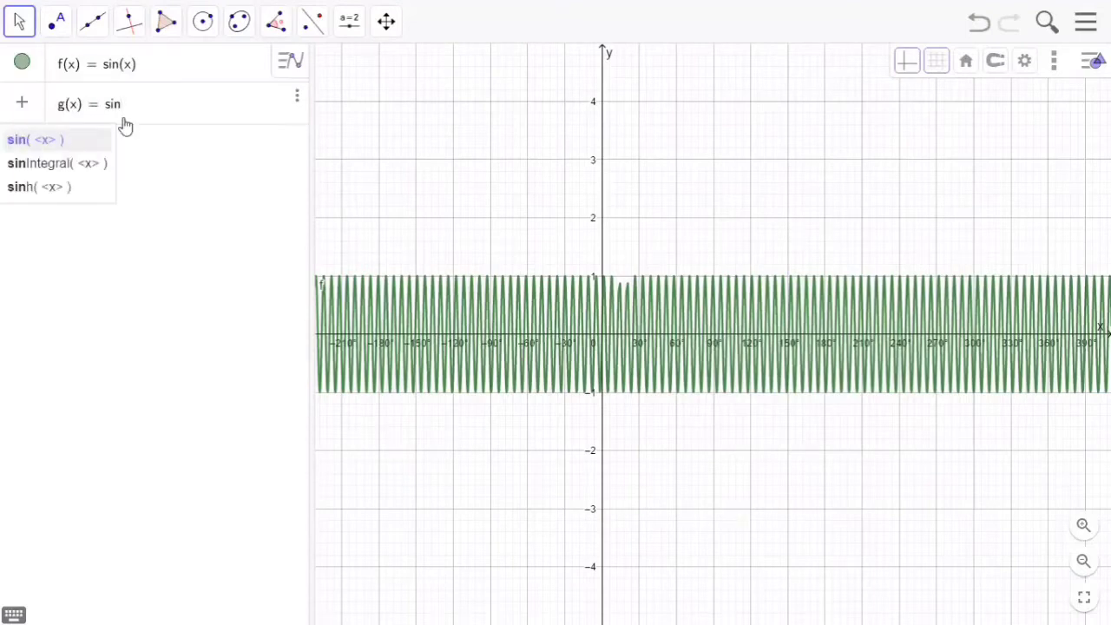
key(Return)
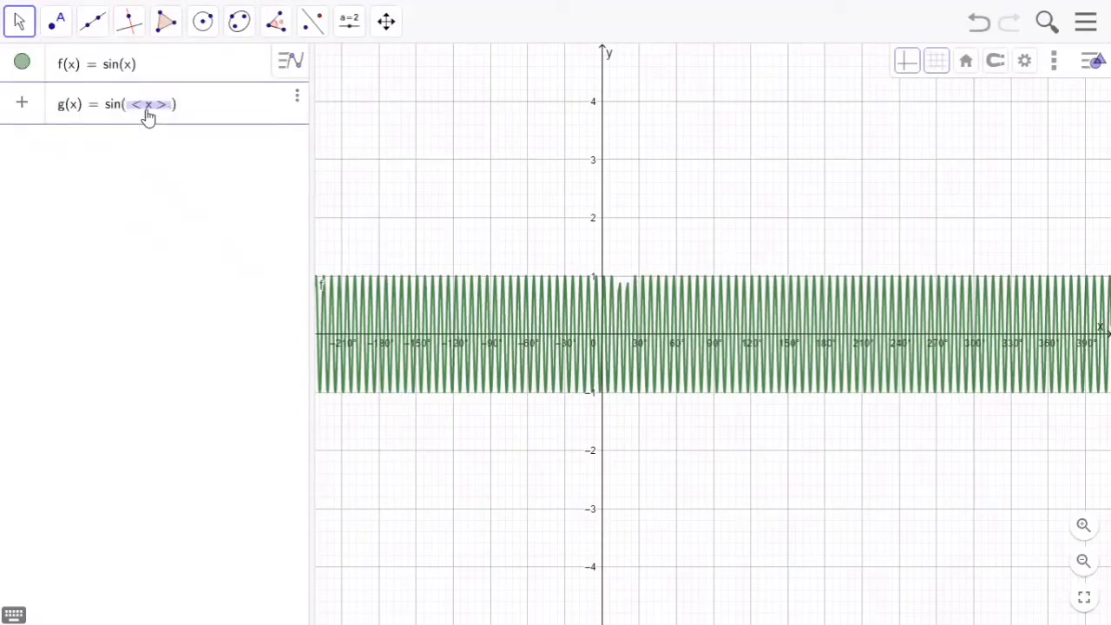
text(x)
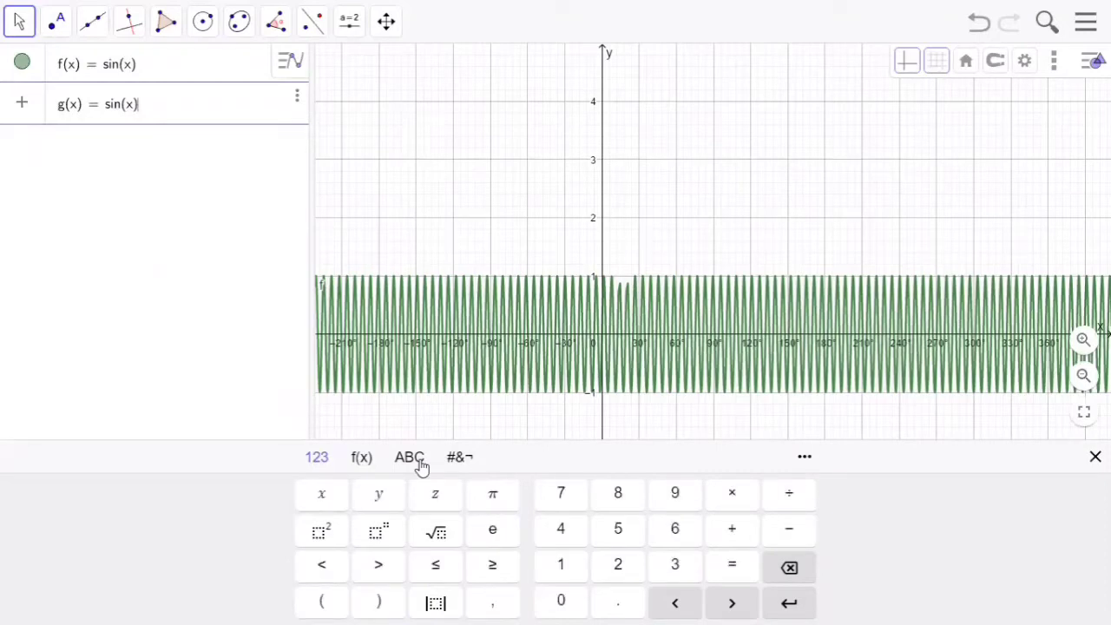
click(421, 467)
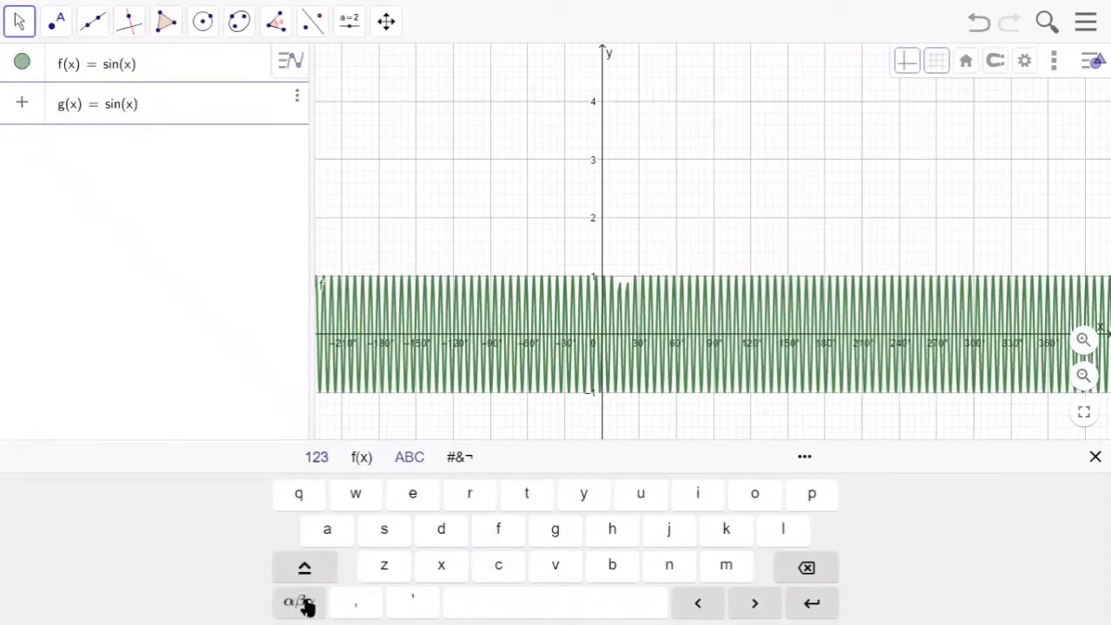
click(305, 606)
click(318, 458)
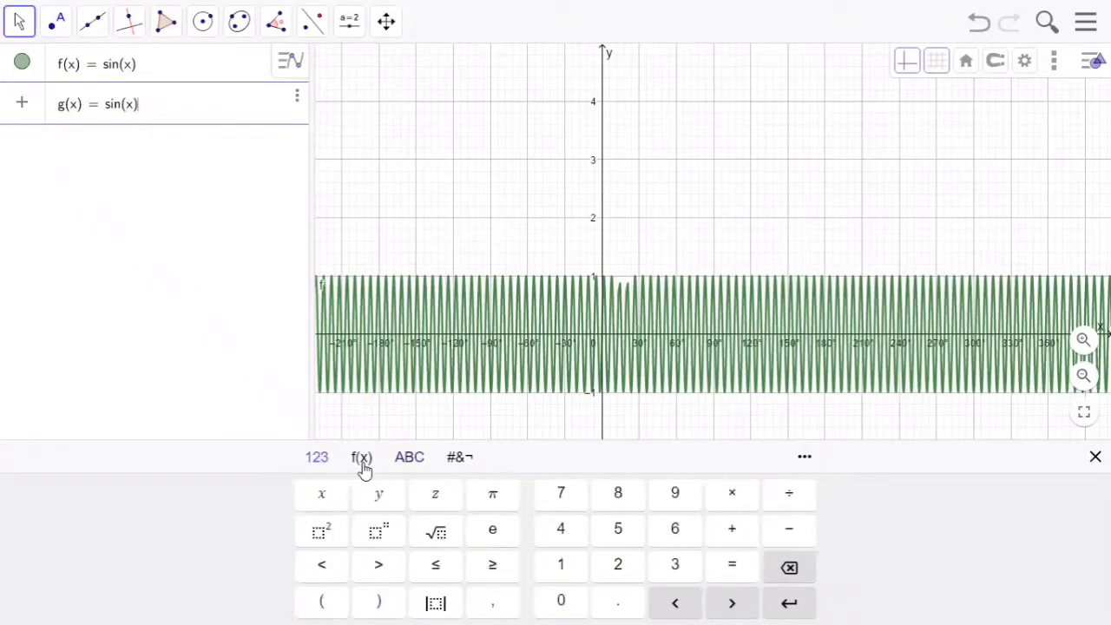
click(790, 499)
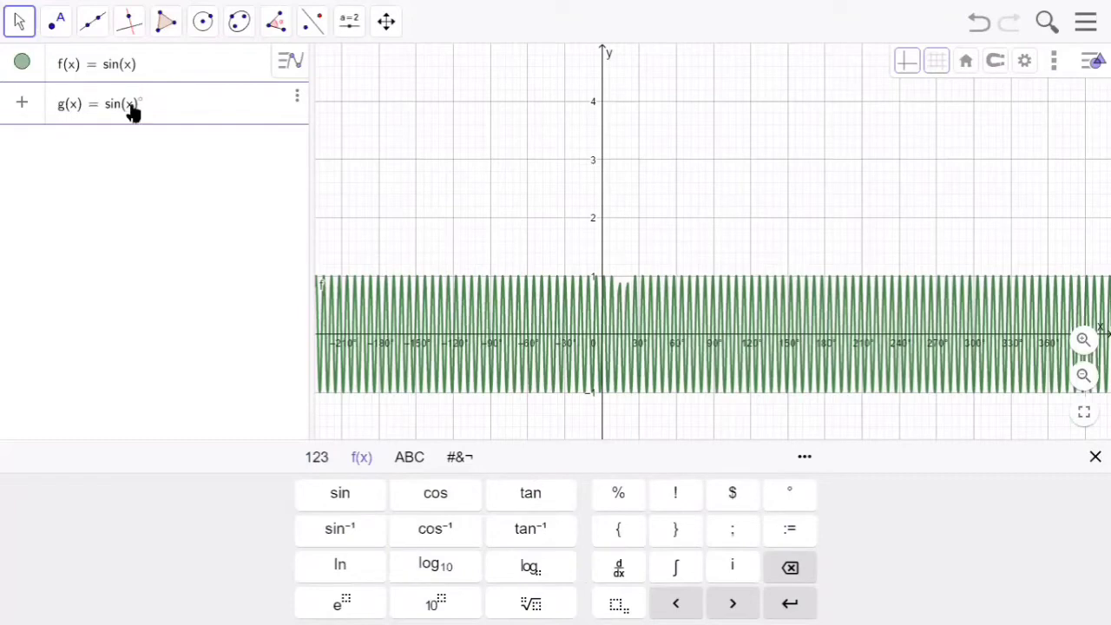
key(BackSpace)
click(784, 496)
key(Return)
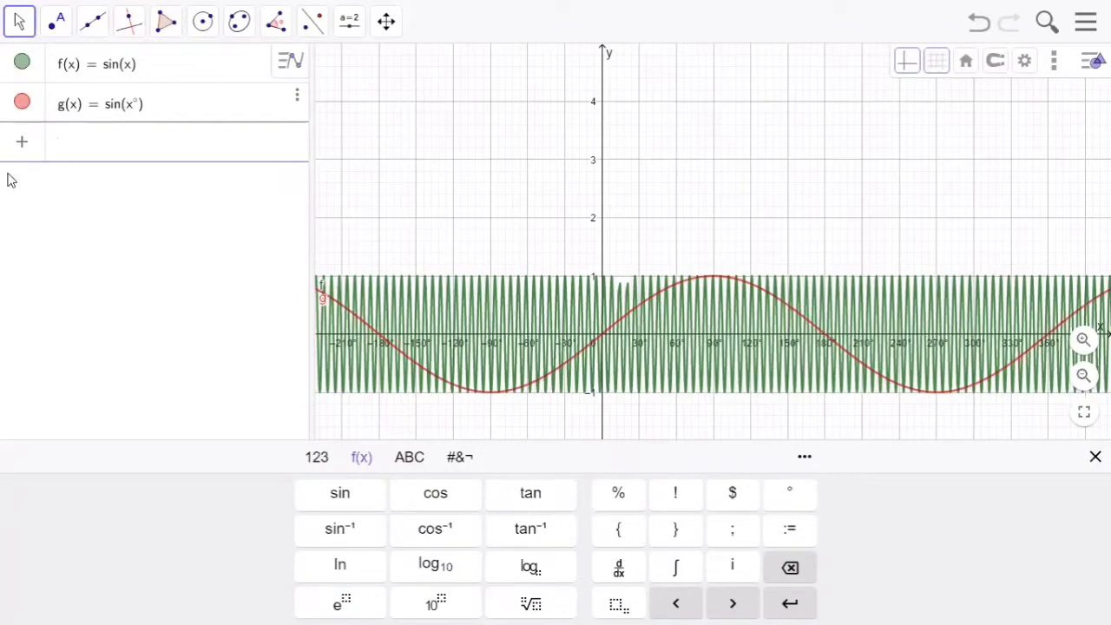
click(22, 64)
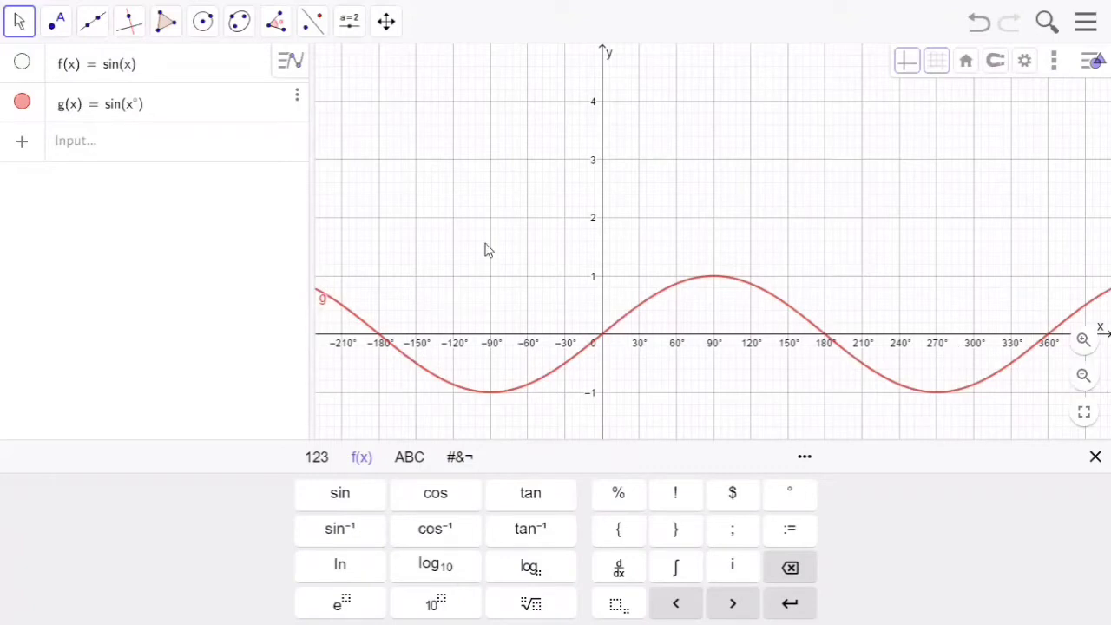
Step: Graph the function h(x) = cos(x)
click(184, 157)
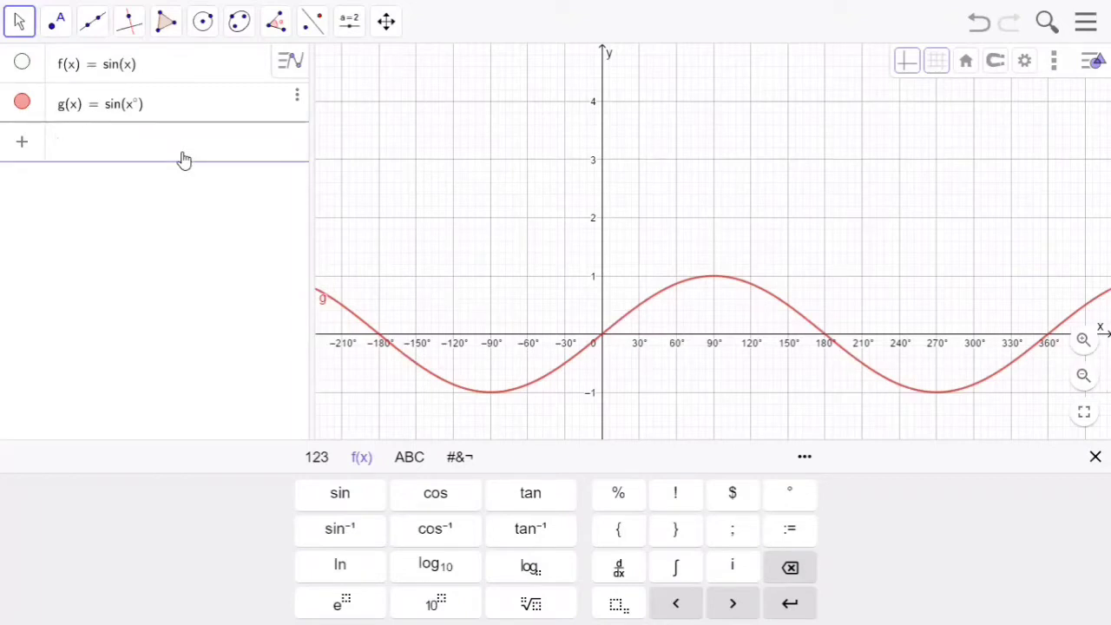
text(h()
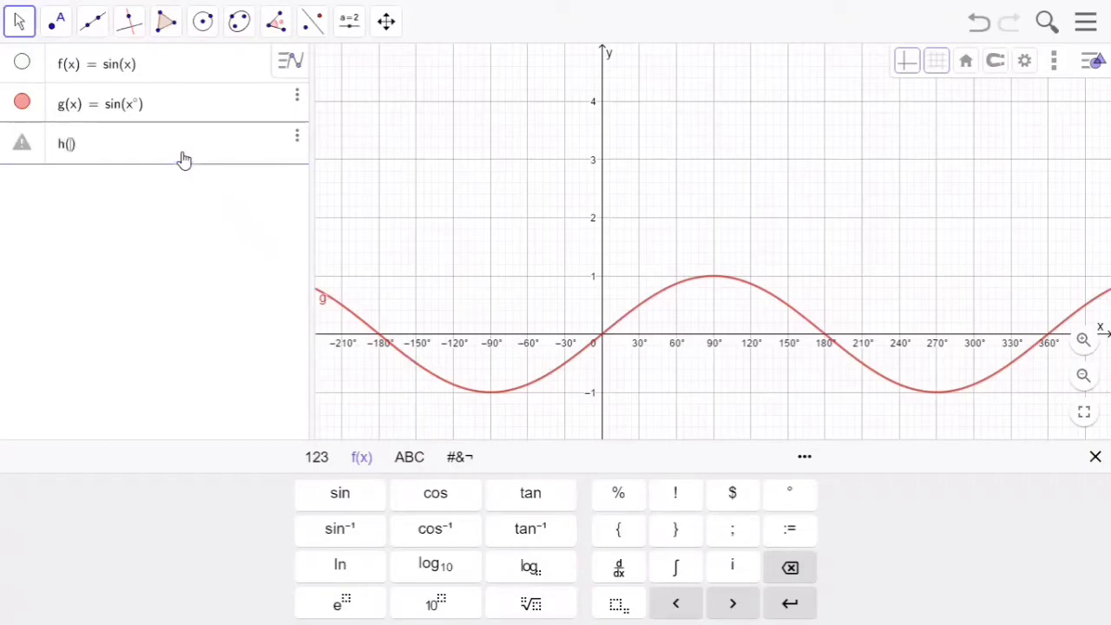
text(x) = cos)
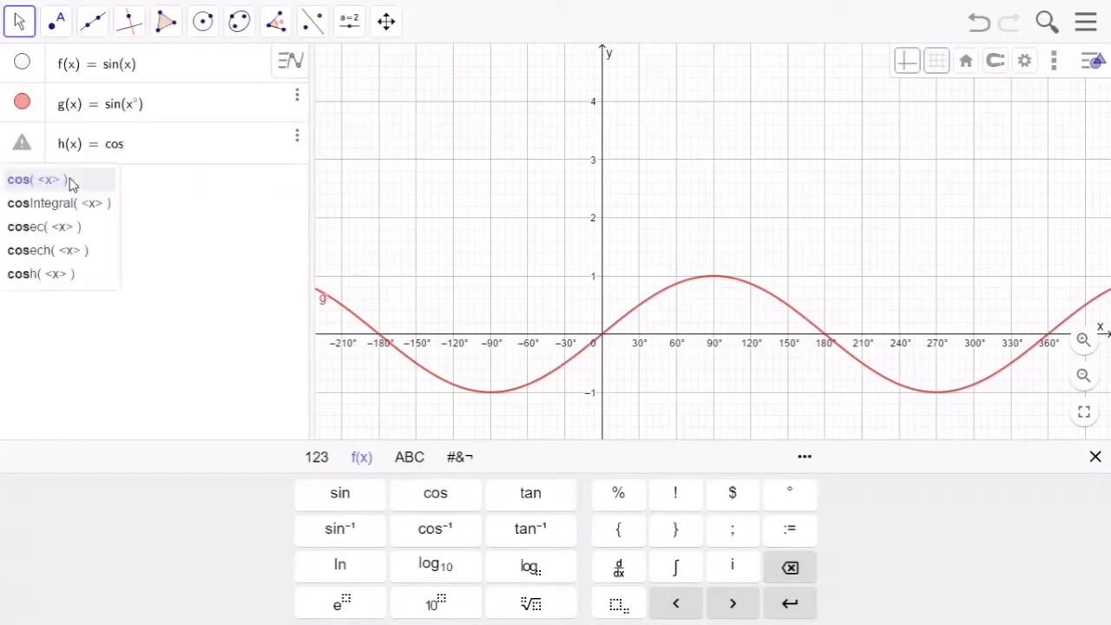
click(72, 182)
text(x)
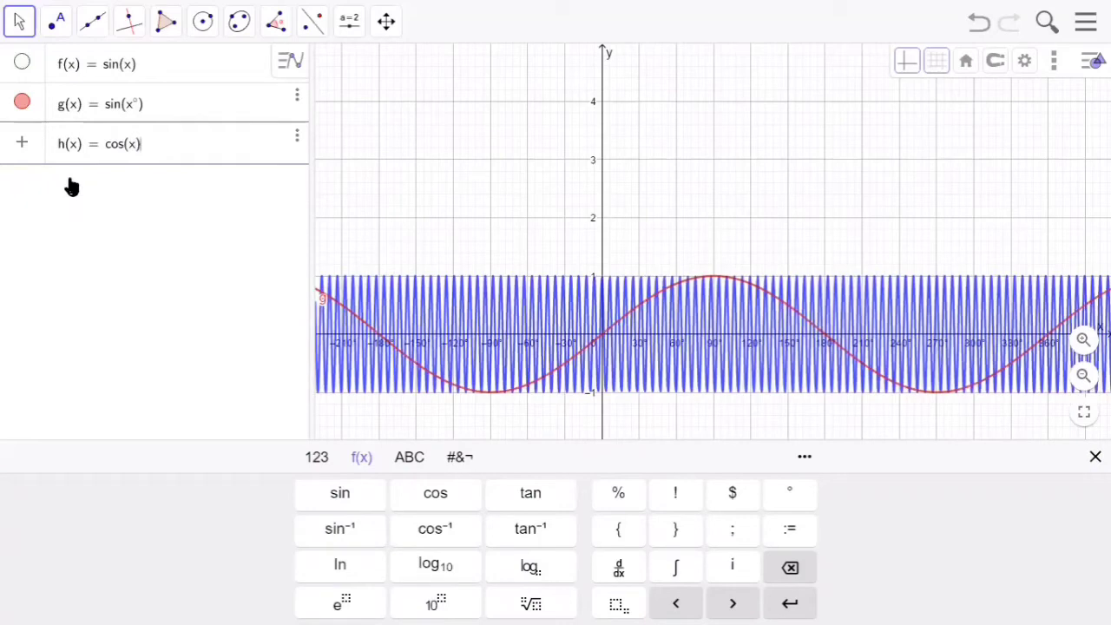
key(Return)
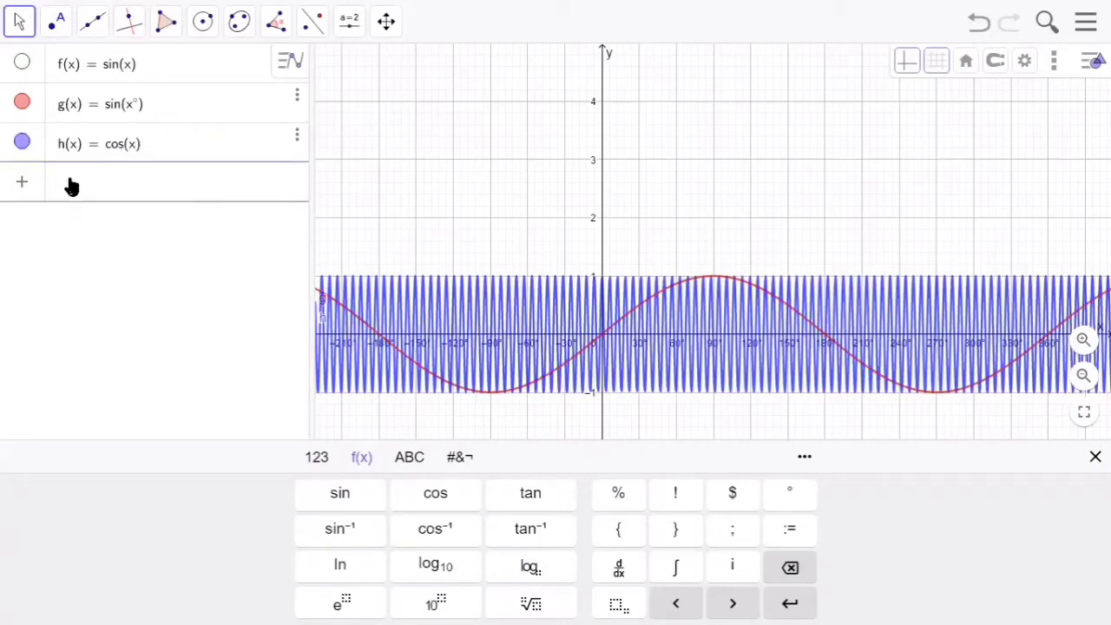
Step: Graph i(x) = cos(x°) with the degree symbol inside the argument, and hide the graph of h(x)
text(i()
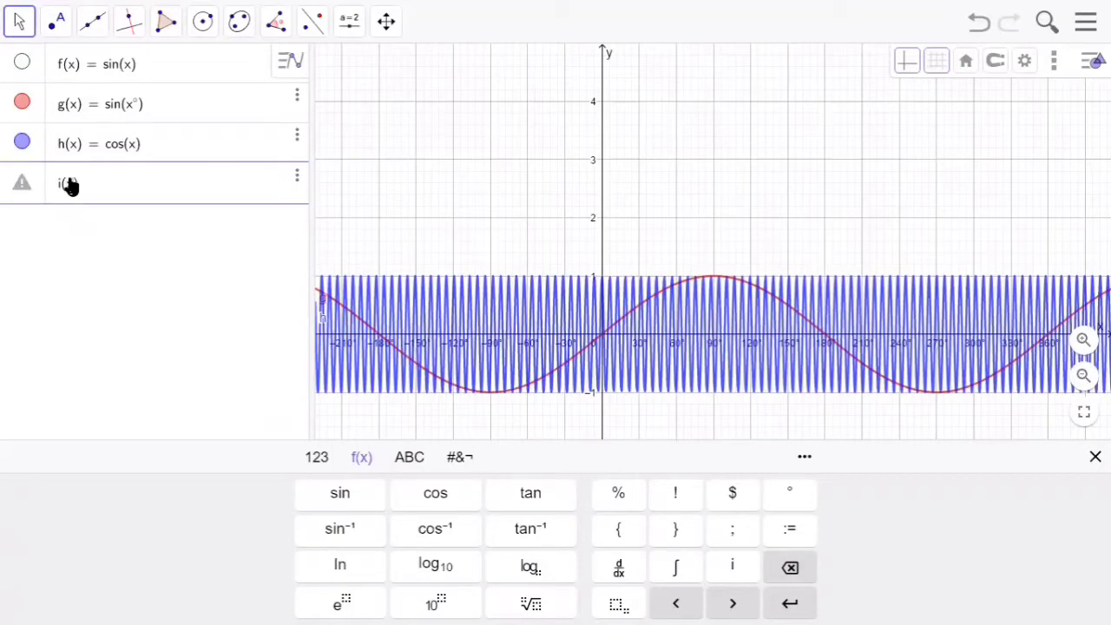
text(x) = cos)
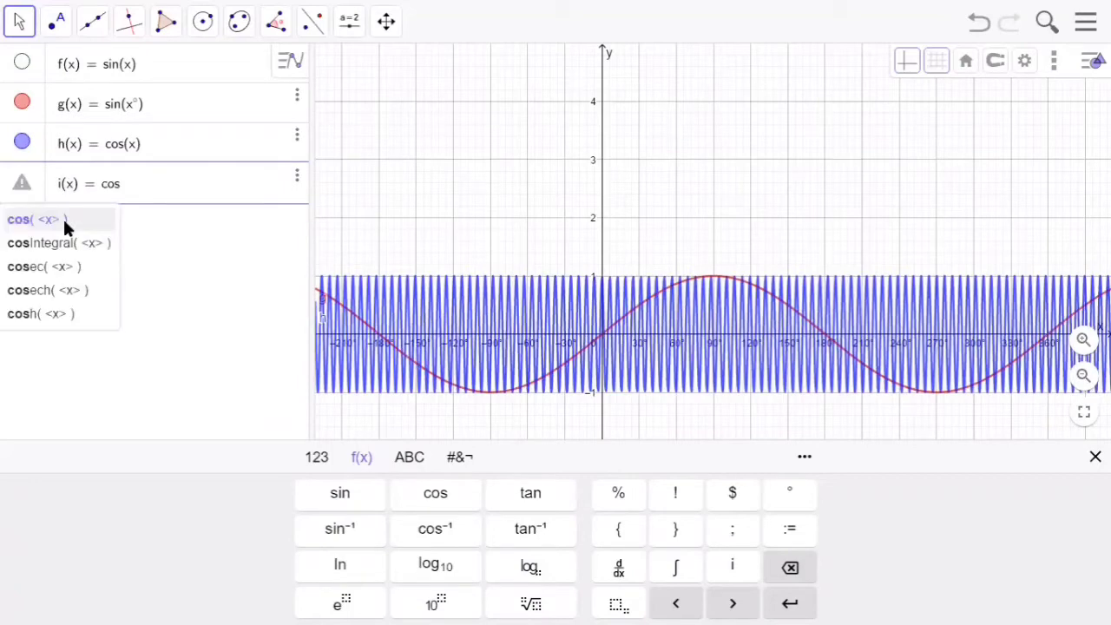
click(64, 222)
text(x)
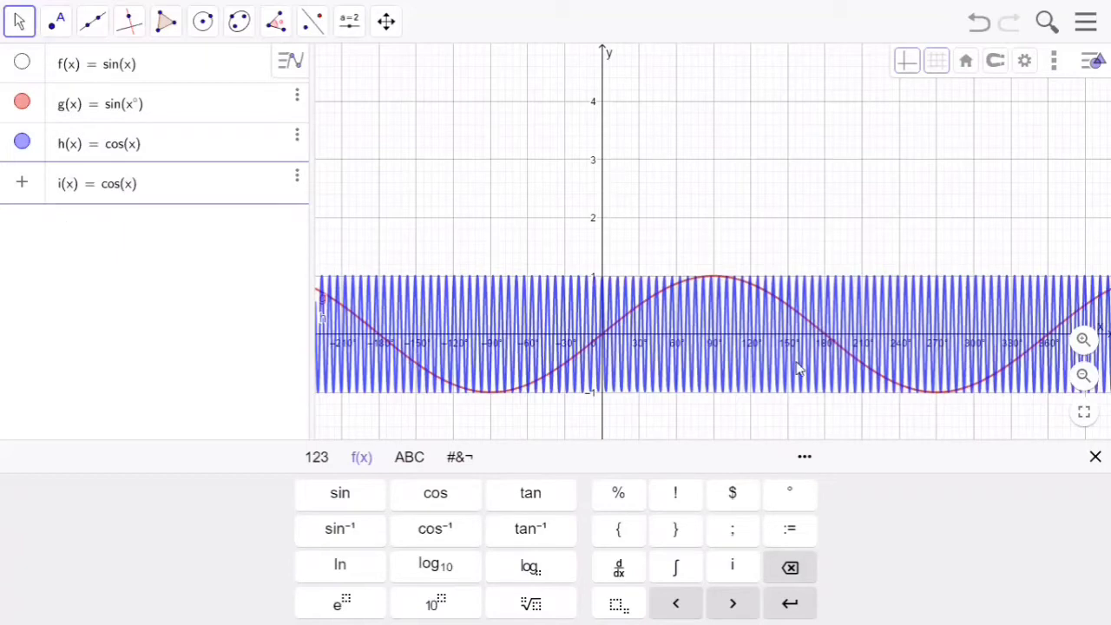
click(794, 493)
key(Return)
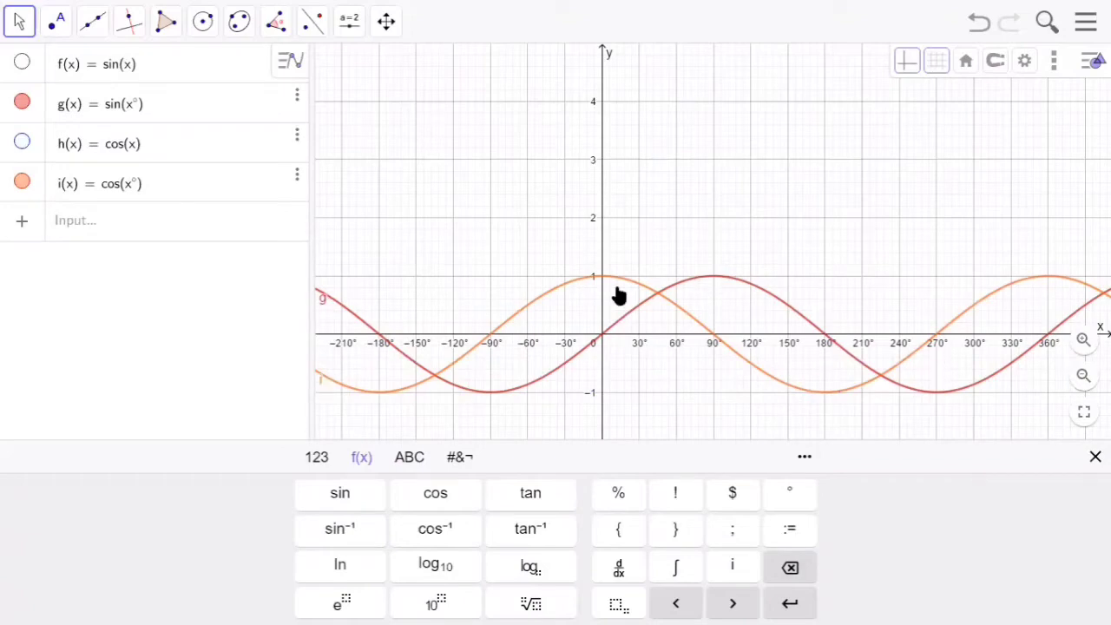
Step: Graph the function j(x) = tan(x)
click(147, 238)
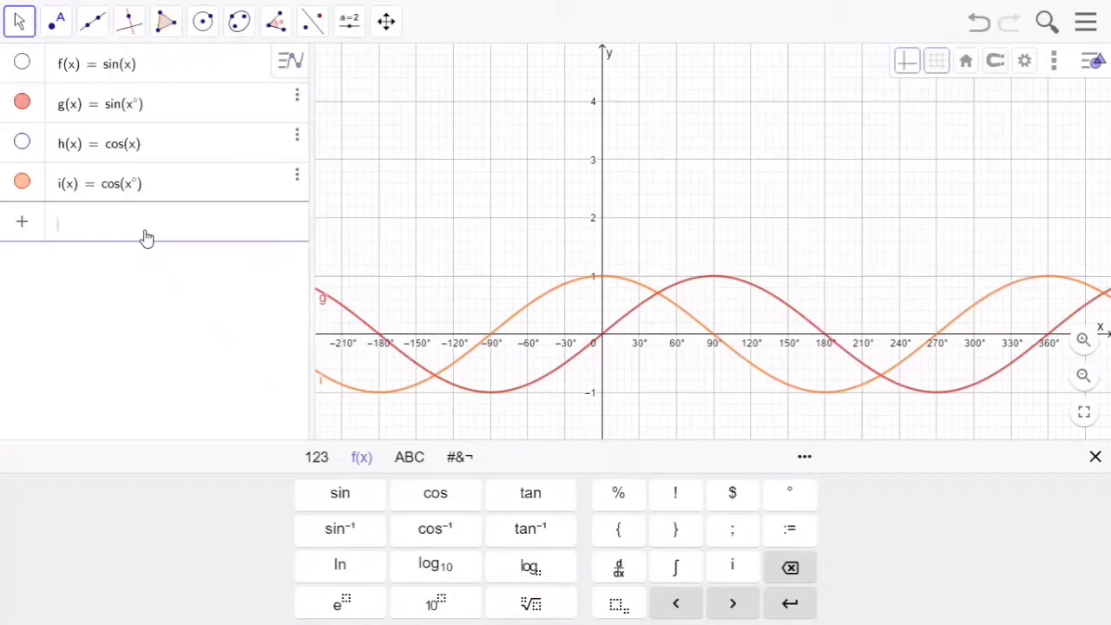
text(j)
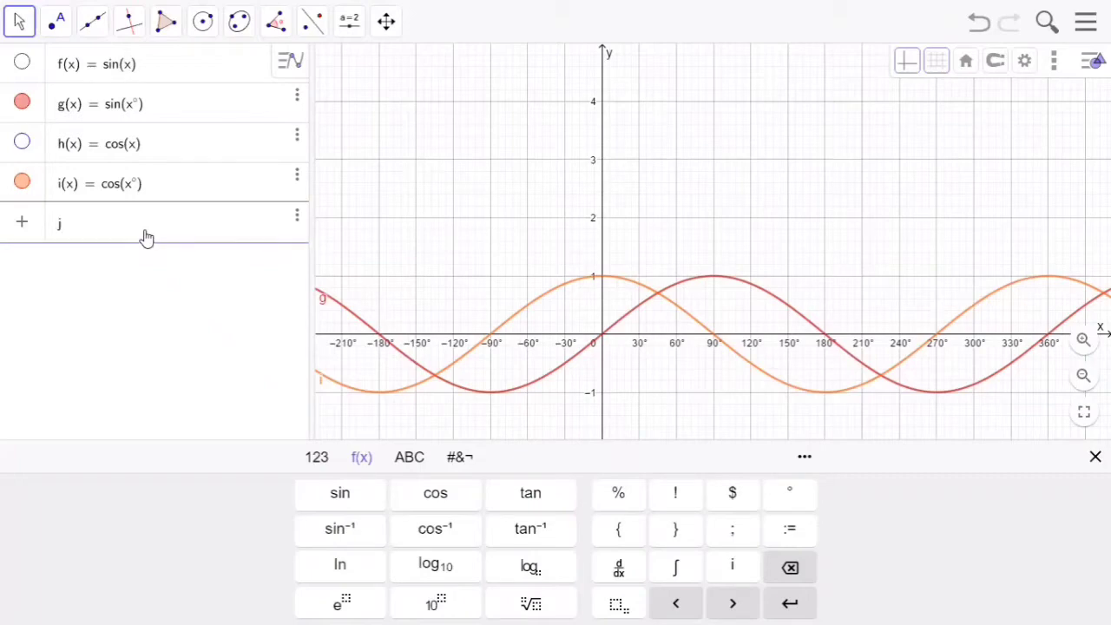
text((x) = )
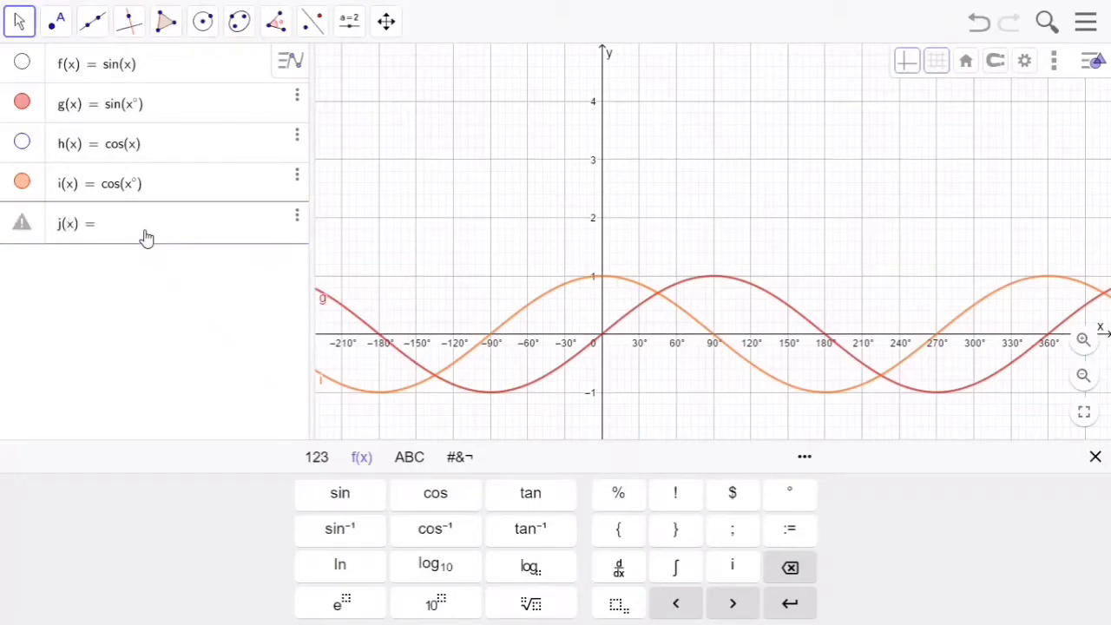
text(tan)
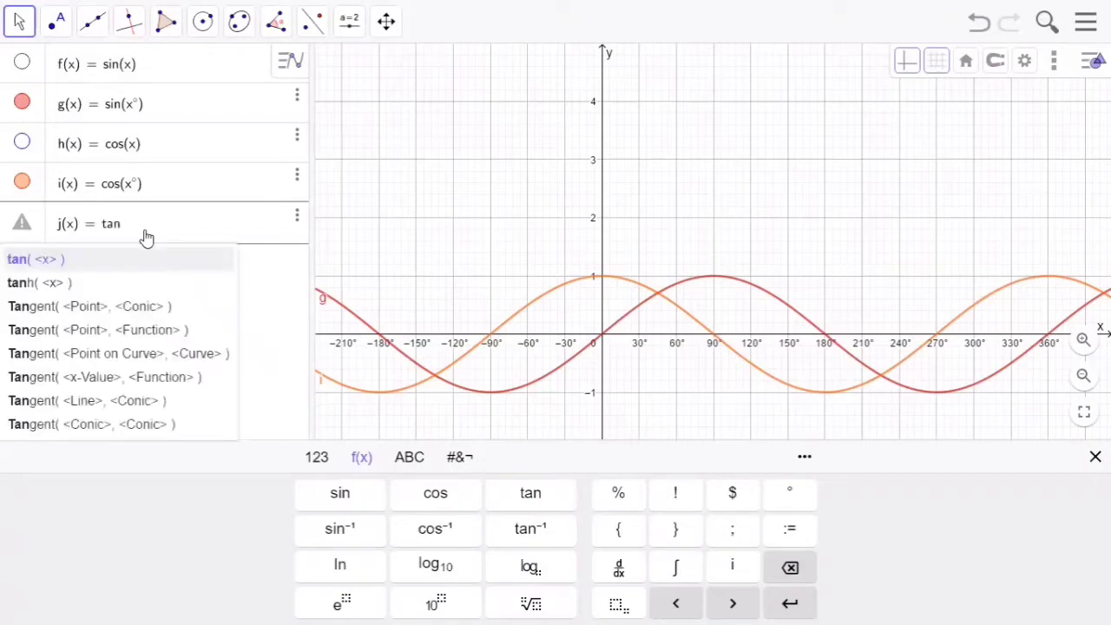
click(46, 260)
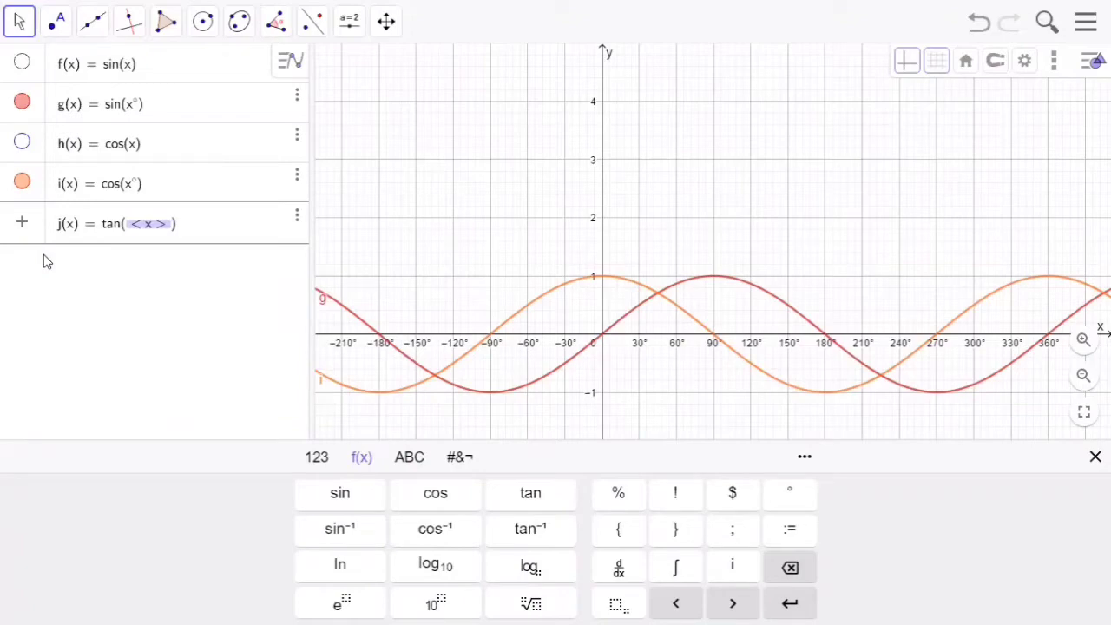
text(x)
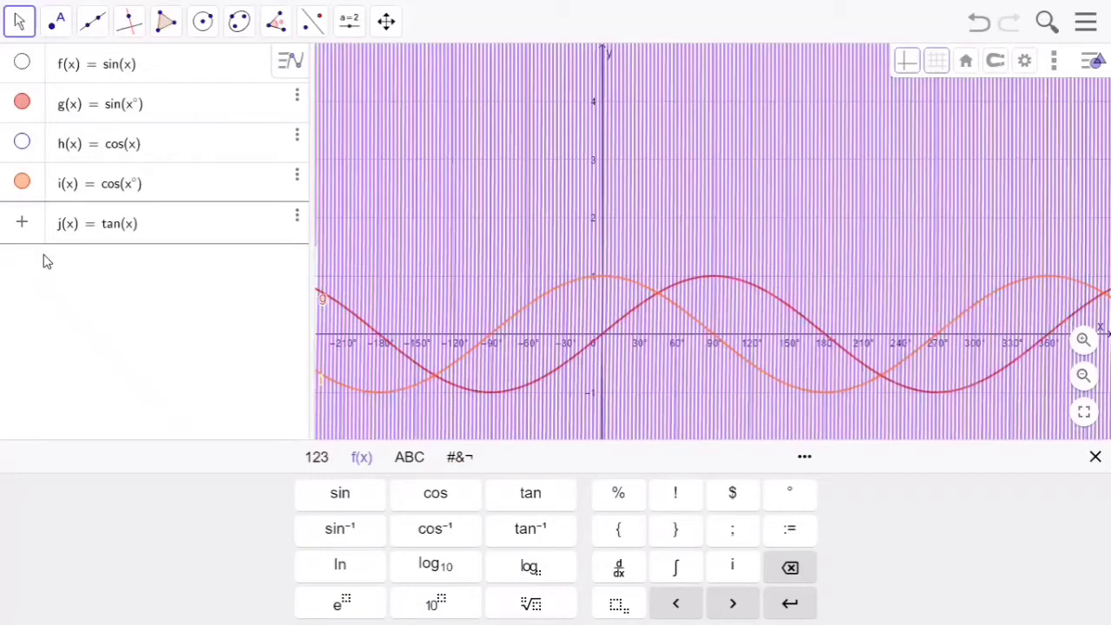
key(Return)
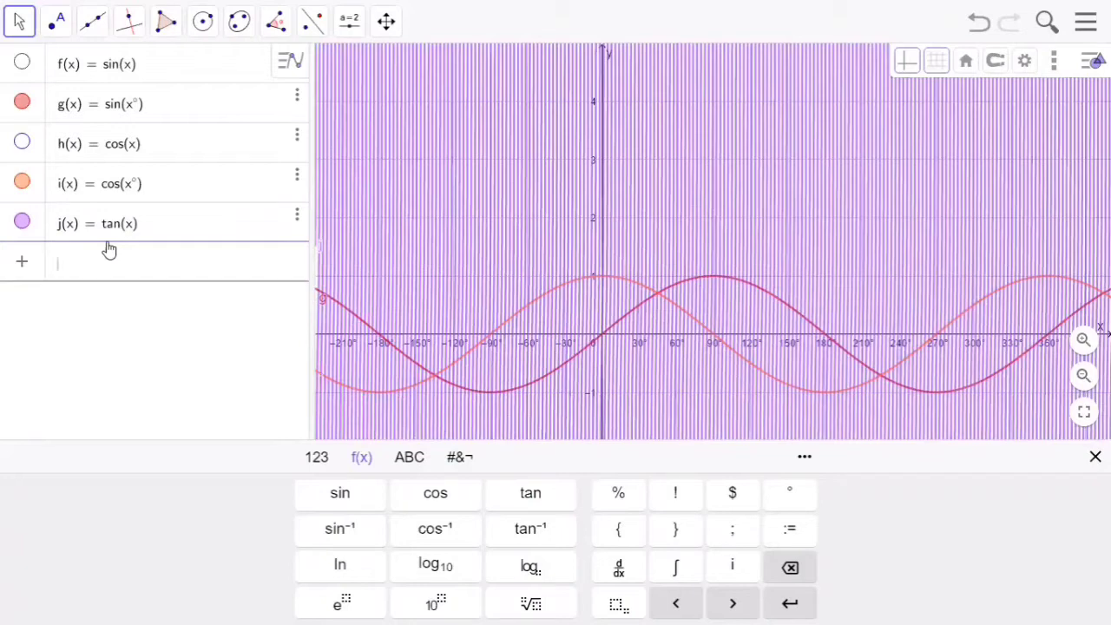
Step: Graph k(x) = tan(x°), hide the graph of j(x), and close the on-screen keyboard
text(k(x) )
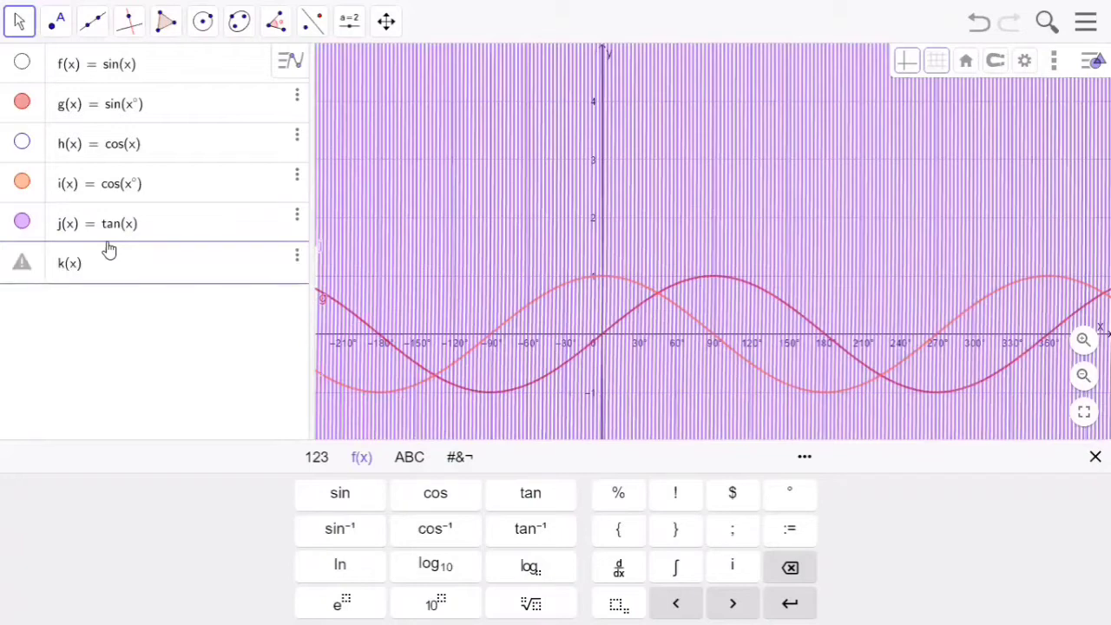
text(= tan(x)
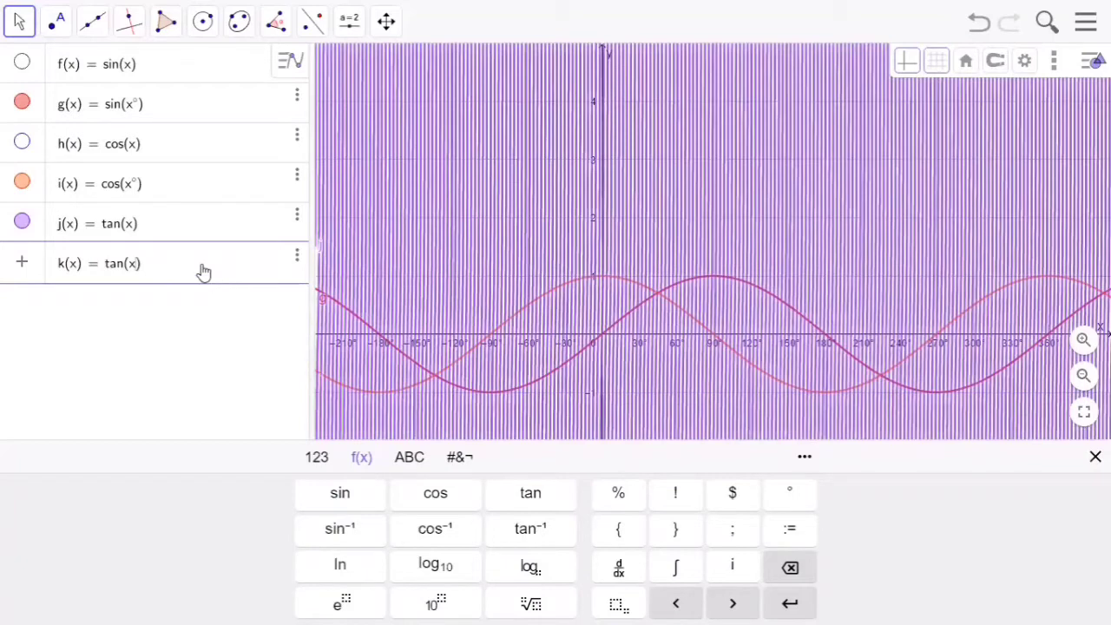
text(°)
key(Return)
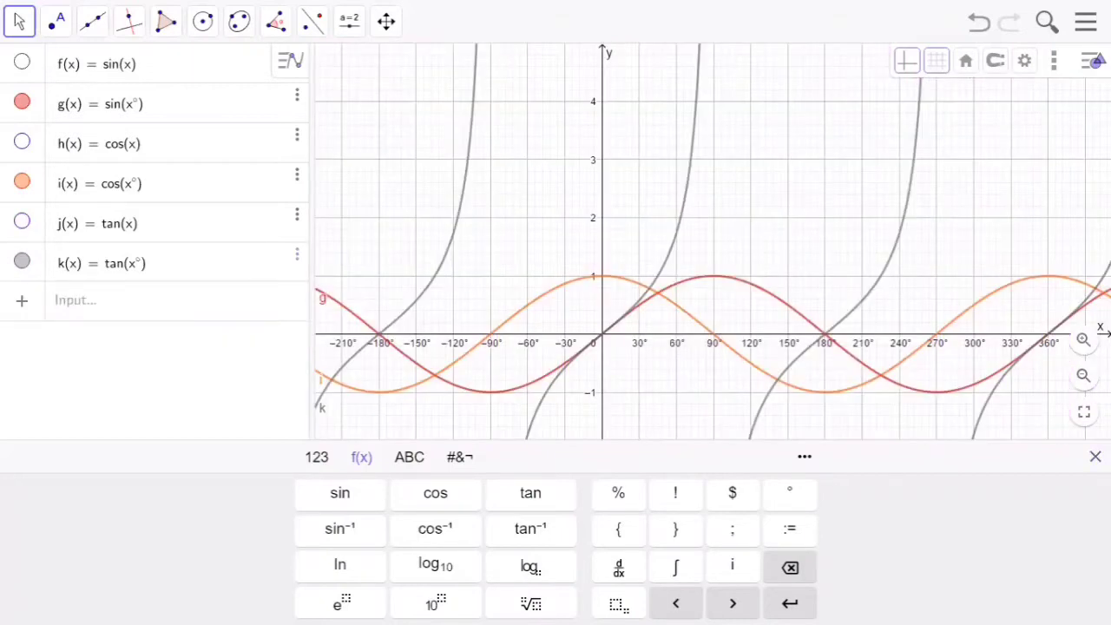
click(1095, 456)
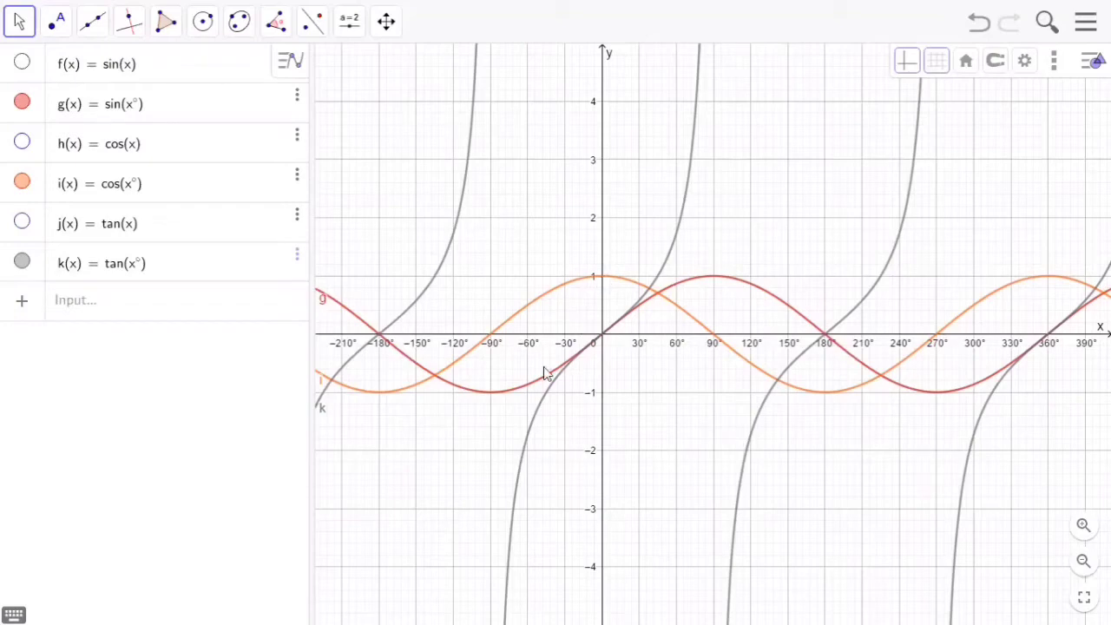
Step: Set the label of the sine curve g(x) = sin(x°) to show Name & Value, and close its settings
click(323, 298)
right_click(326, 301)
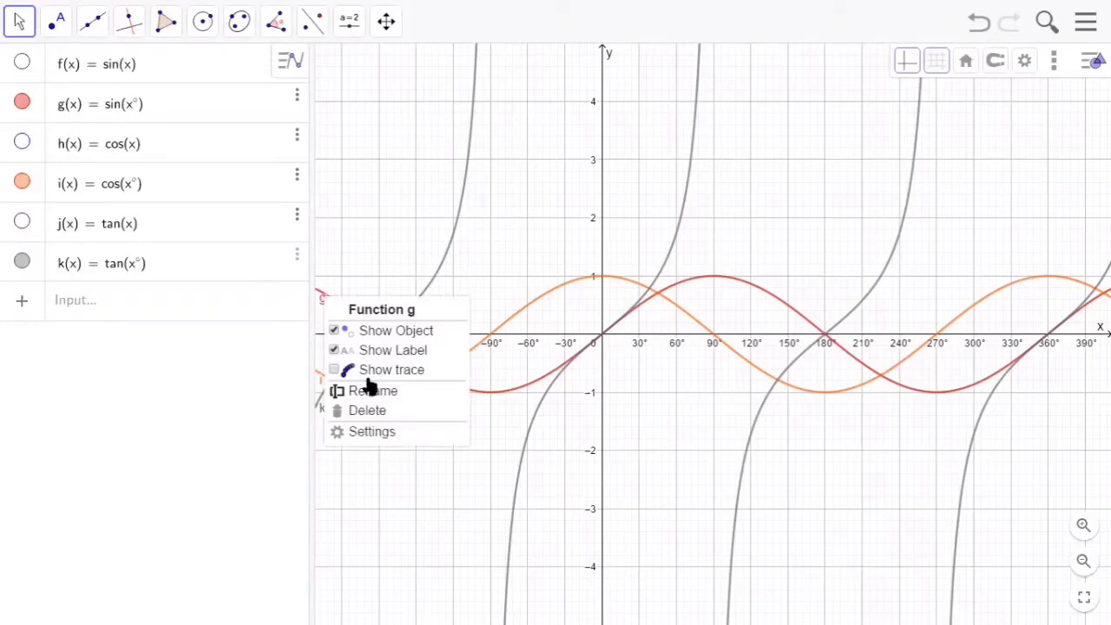
click(387, 433)
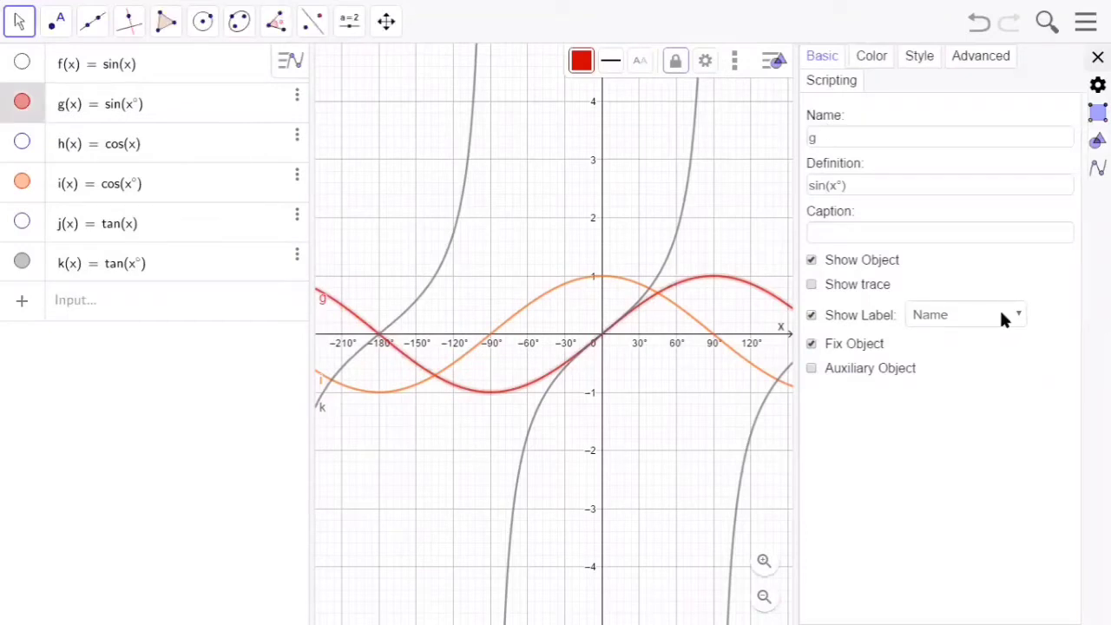
click(1001, 318)
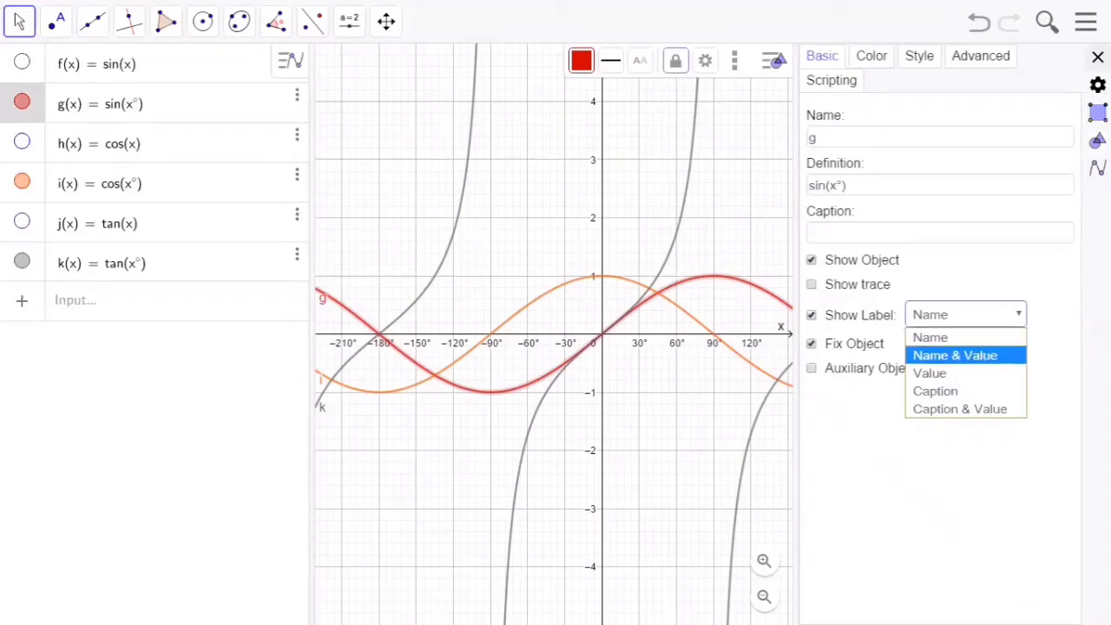
click(963, 357)
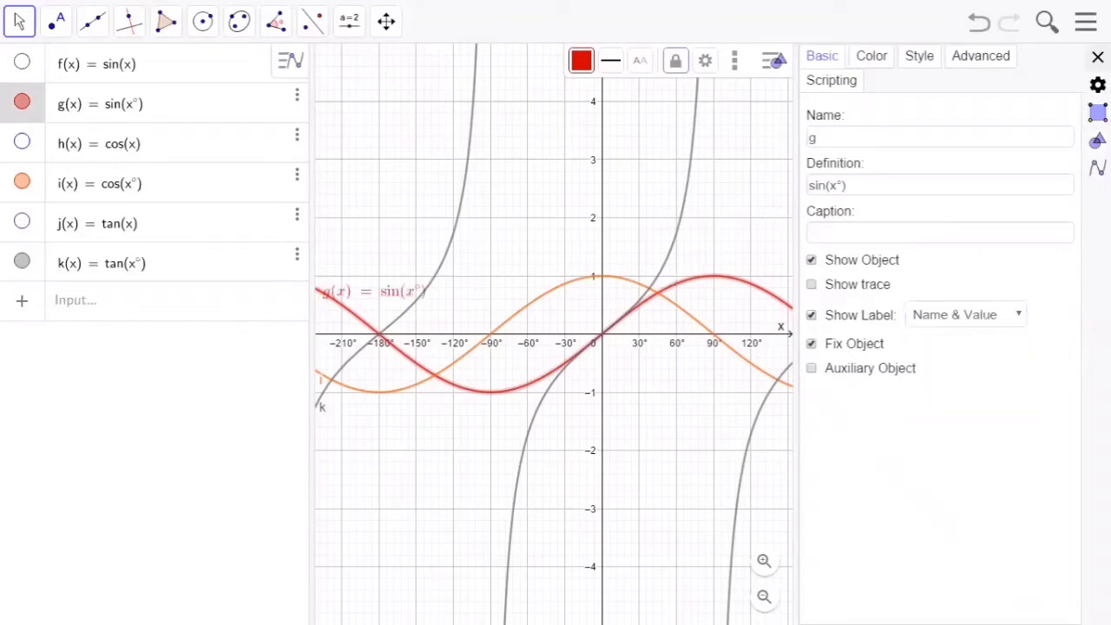
key(Escape)
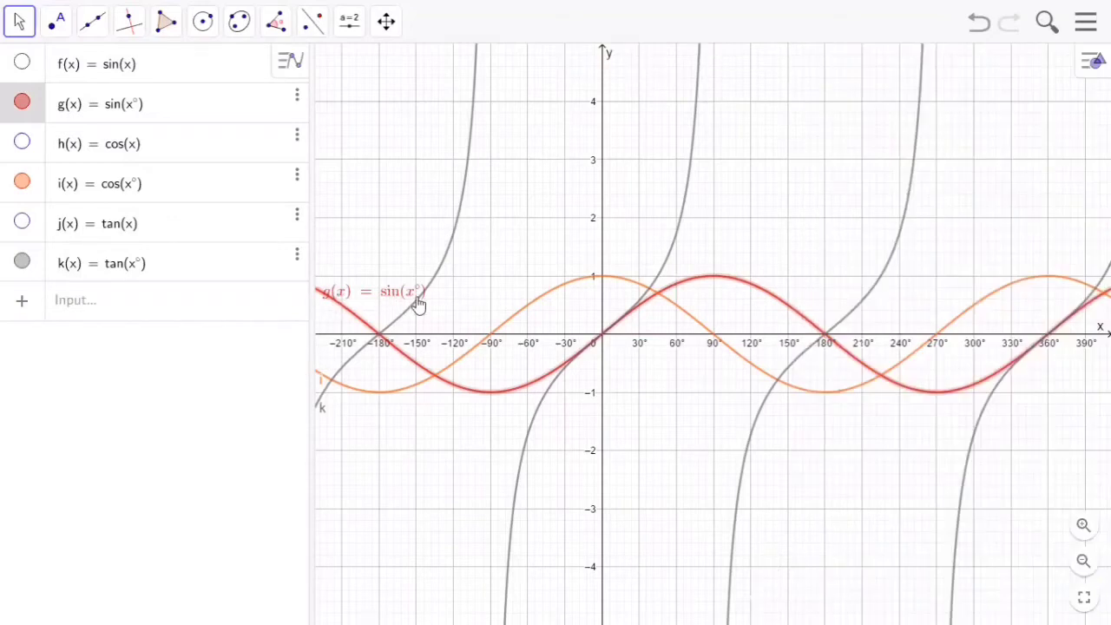
Step: Set the label of the cosine curve i(x) = cos(x°) to show Name & Value, and close its settings
right_click(421, 388)
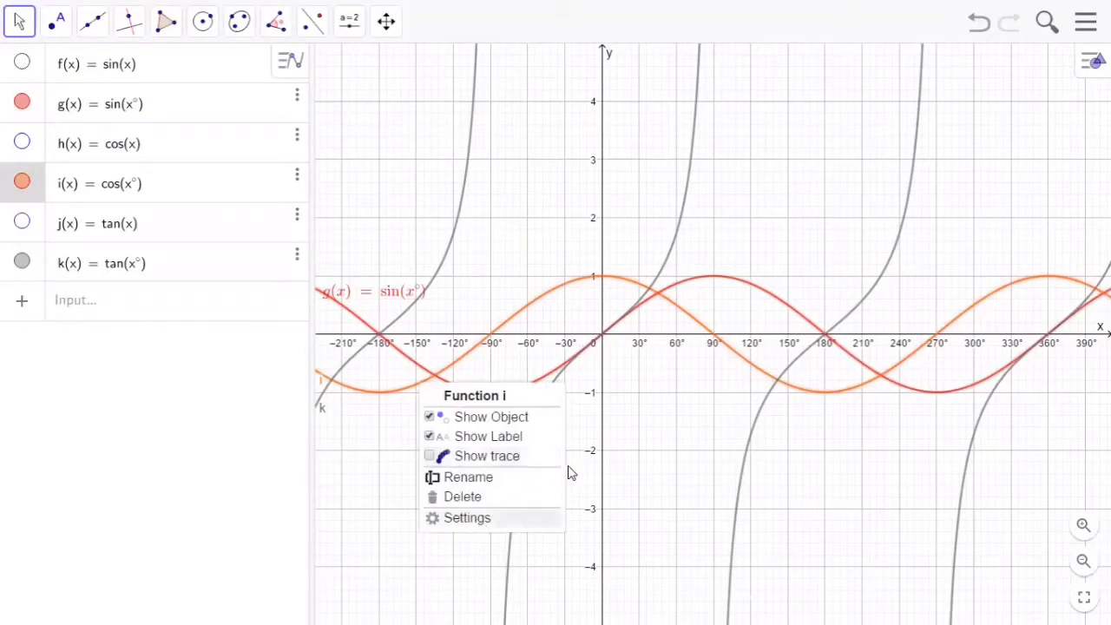
click(467, 517)
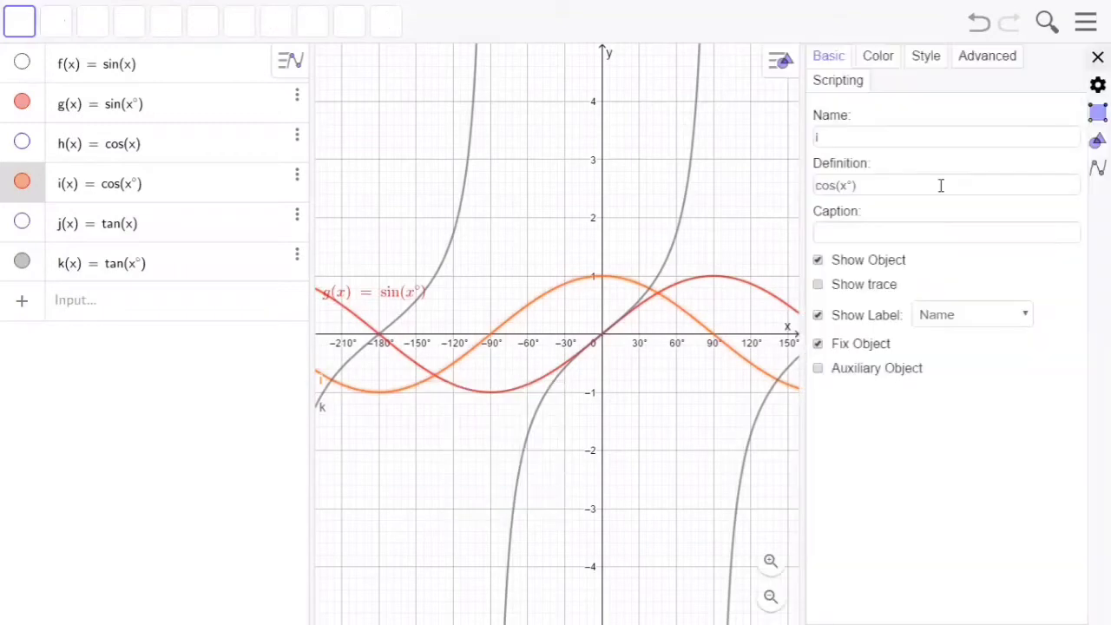
click(996, 316)
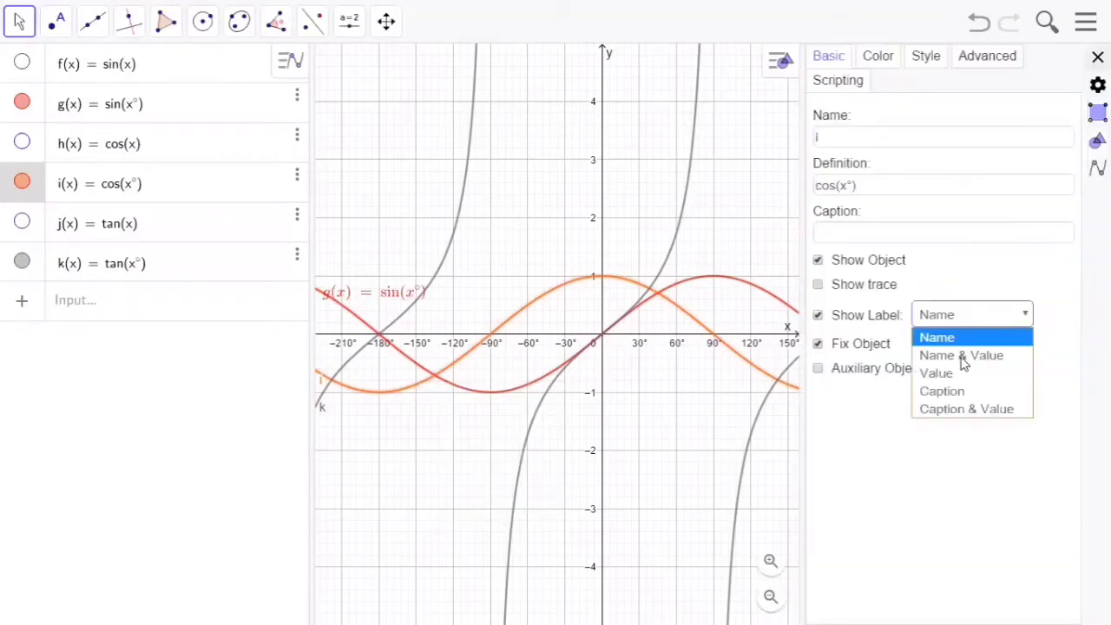
click(961, 357)
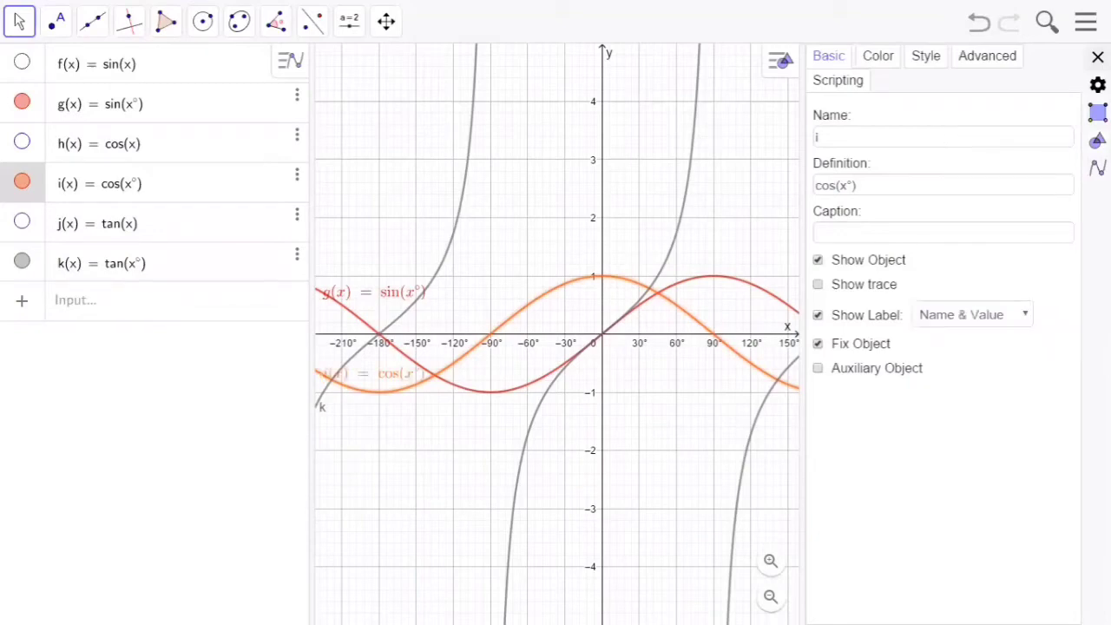
click(322, 390)
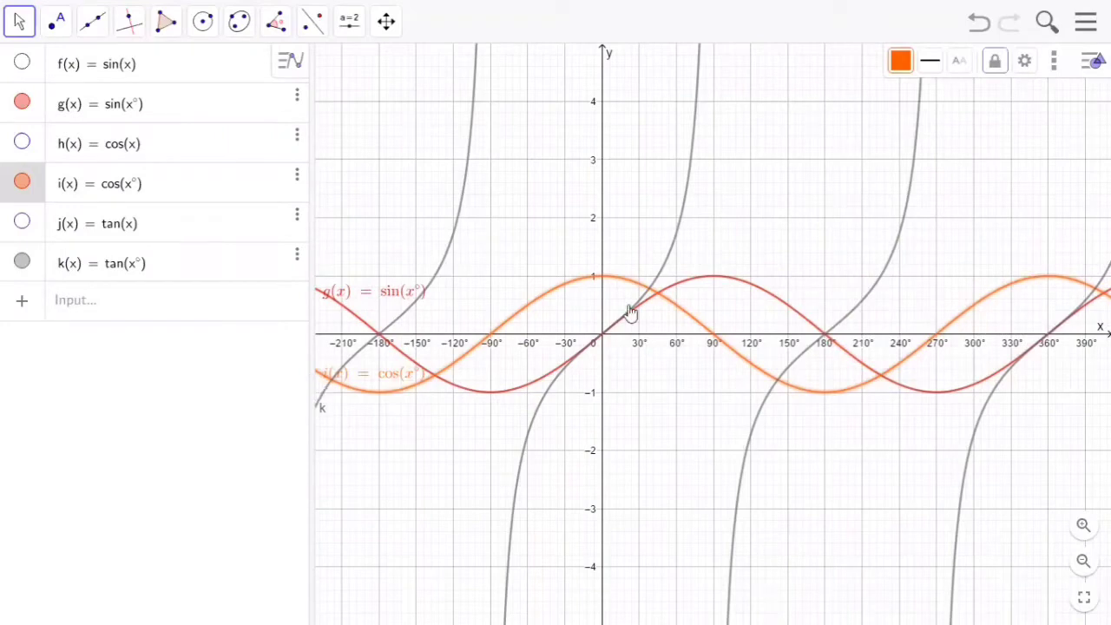
Step: Set the label of the tangent curve k(x) = tan(x°) to show Name & Value, and close its settings
right_click(681, 226)
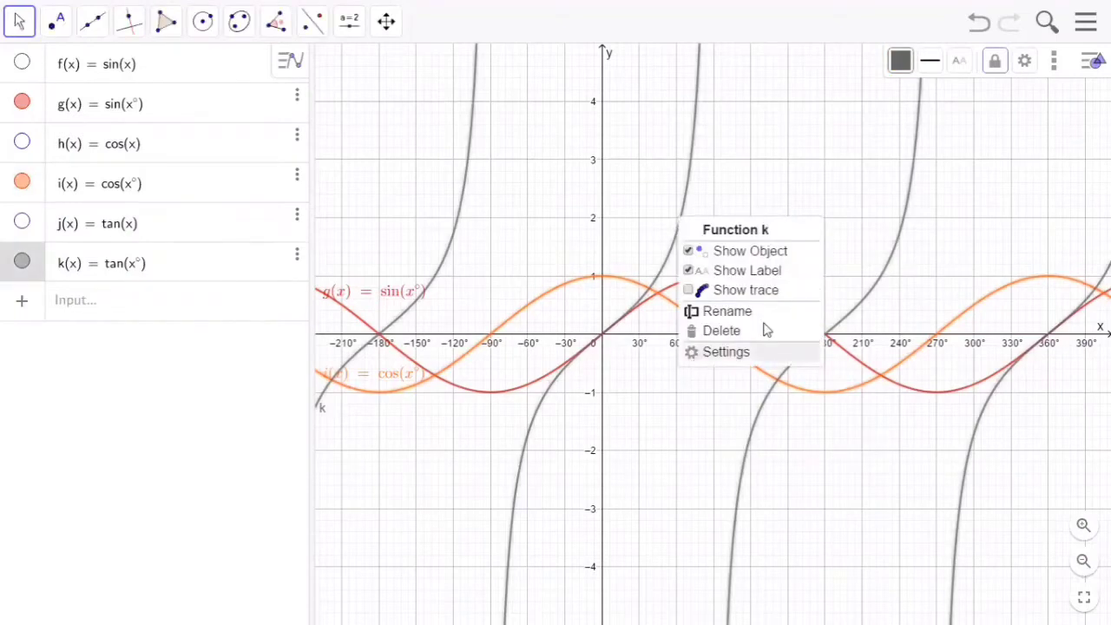
click(725, 351)
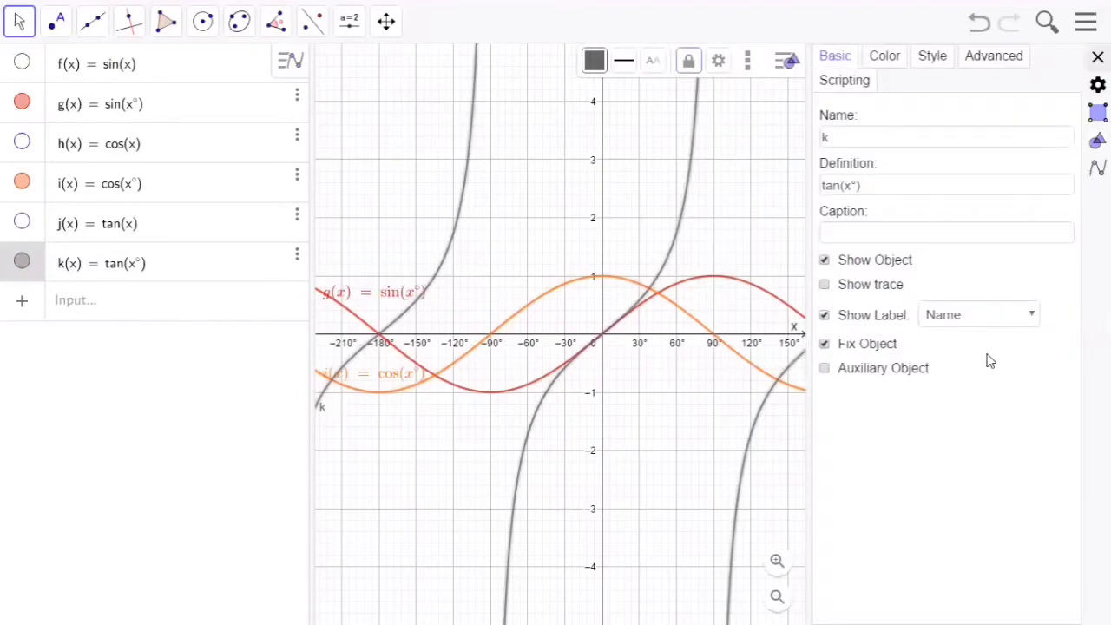
click(979, 314)
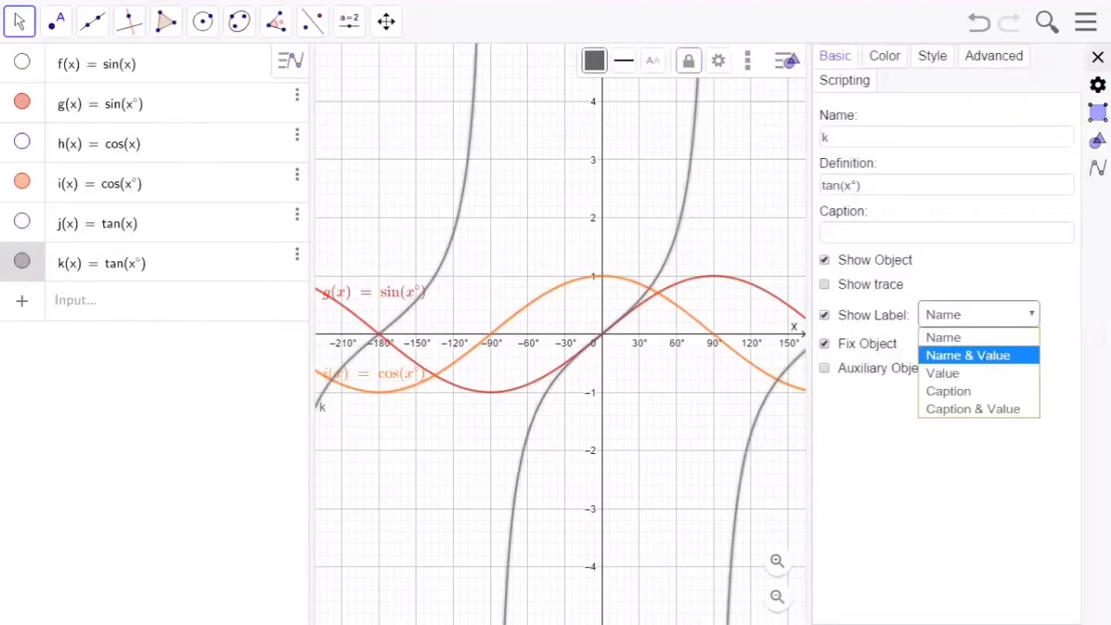
click(990, 356)
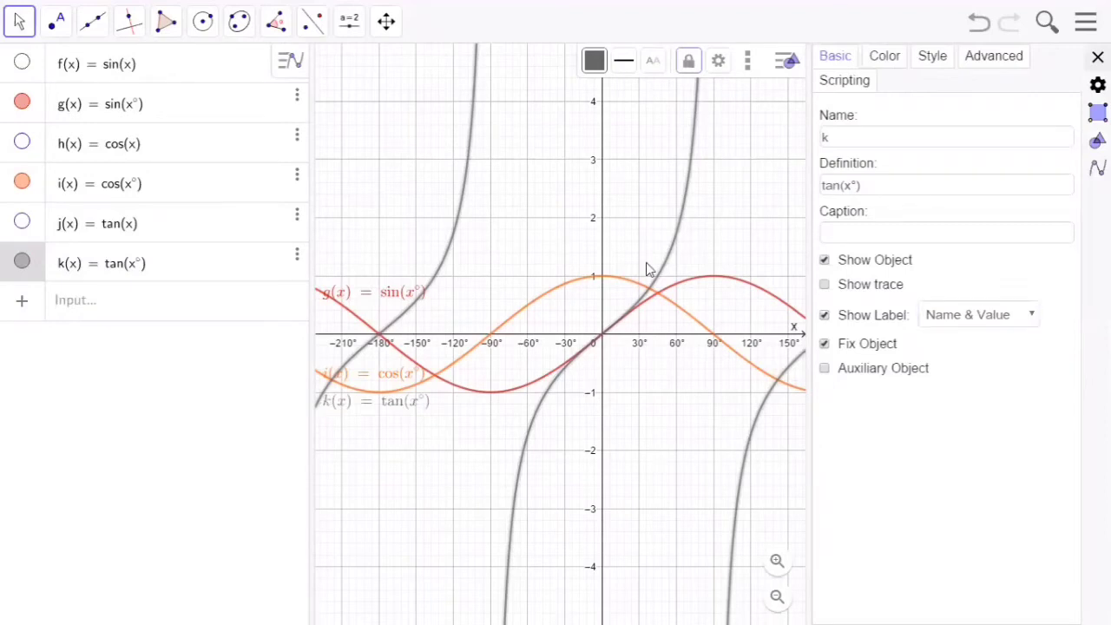
click(520, 327)
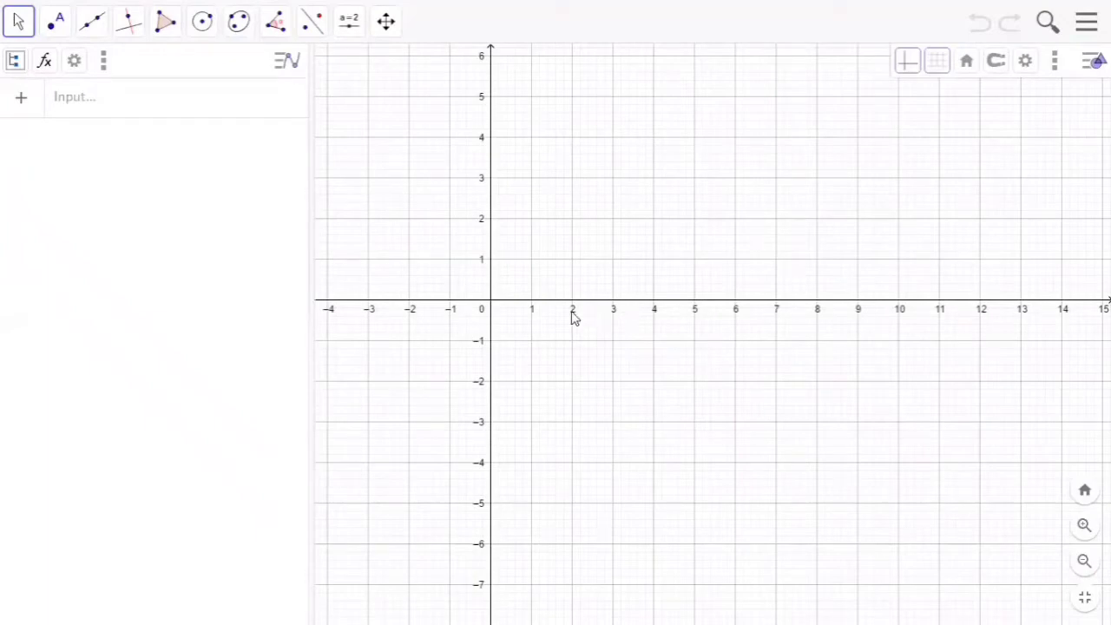
Step: In the new empty worksheet, enable a fixed x-axis number distance of π/2 and close the graphics settings
right_click(643, 307)
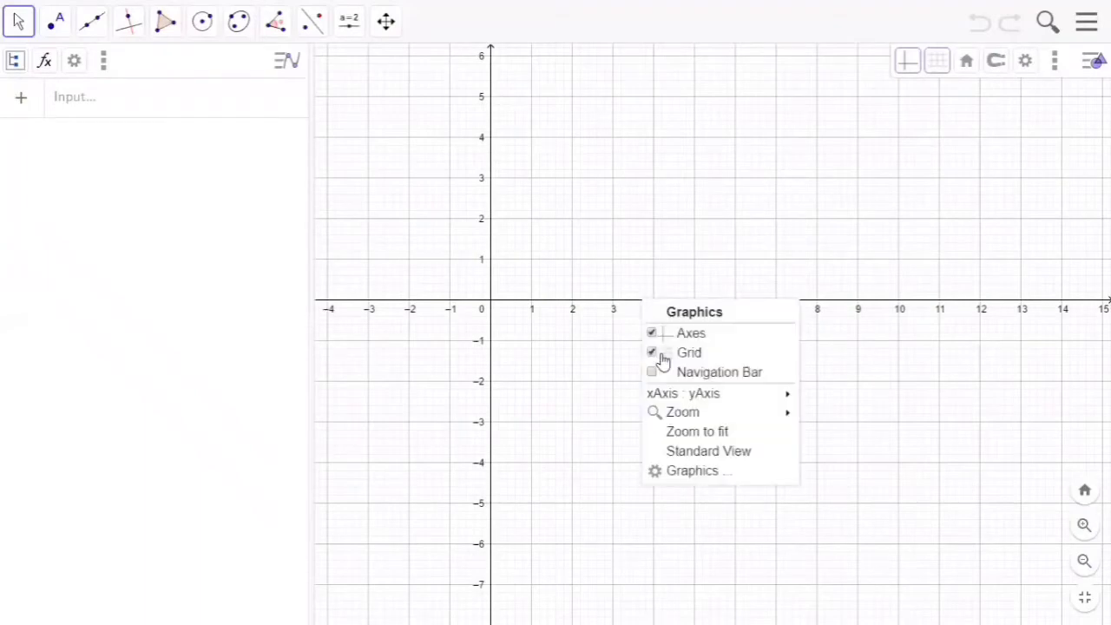
click(714, 473)
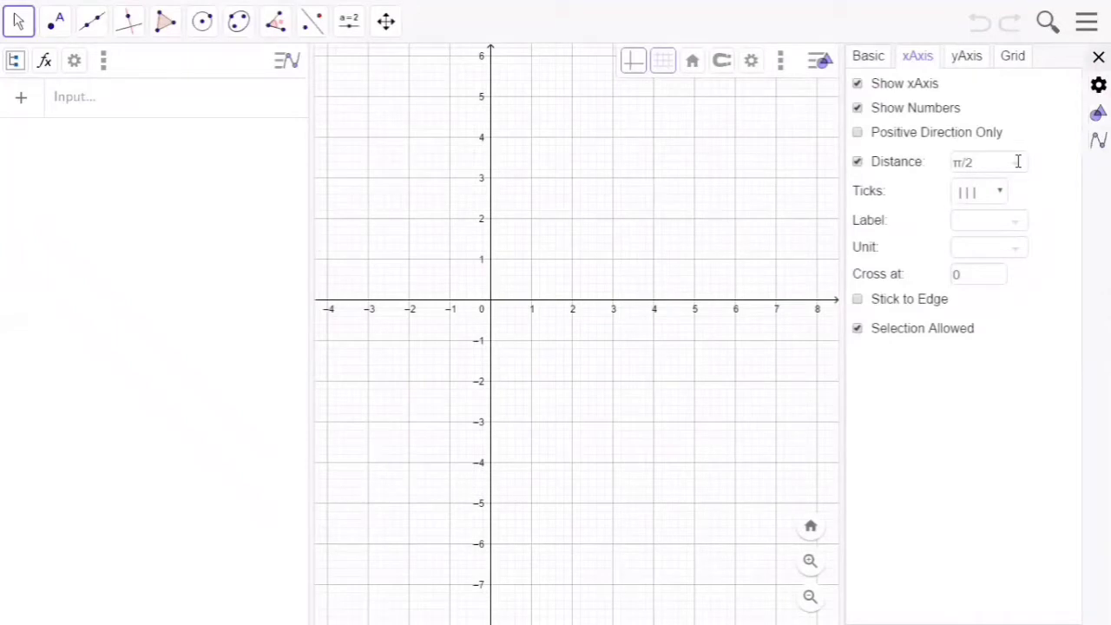
click(859, 164)
click(857, 163)
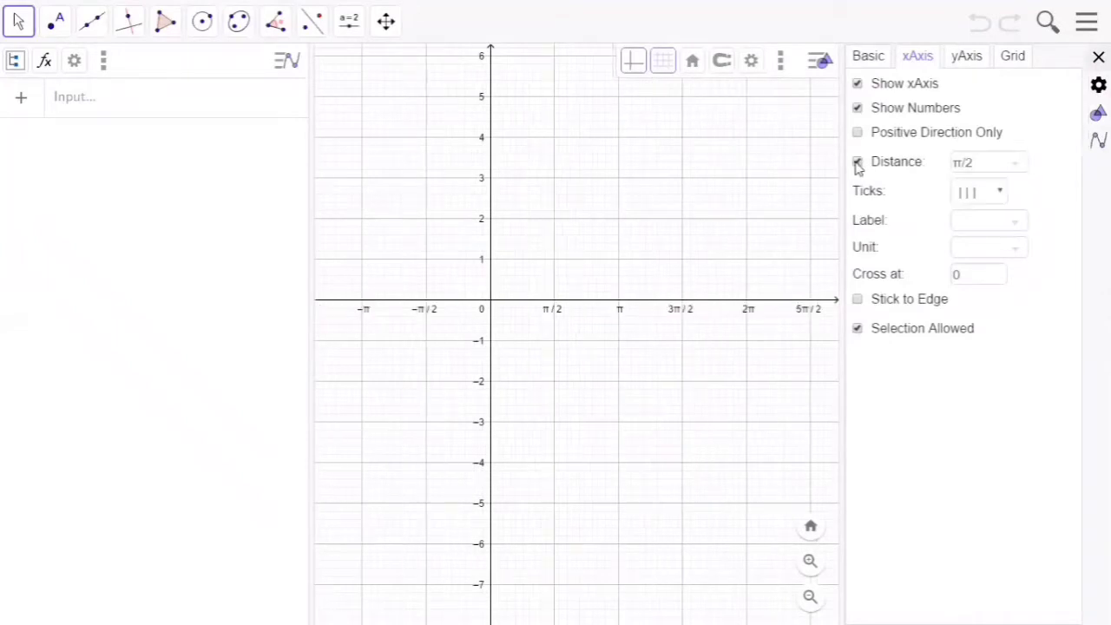
click(1017, 165)
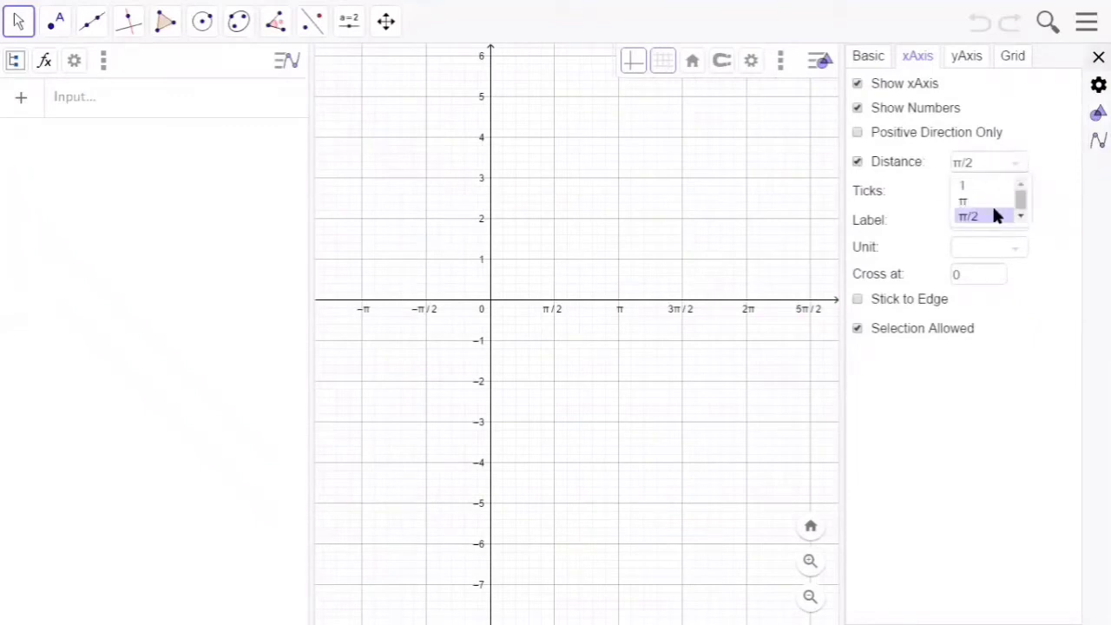
click(983, 216)
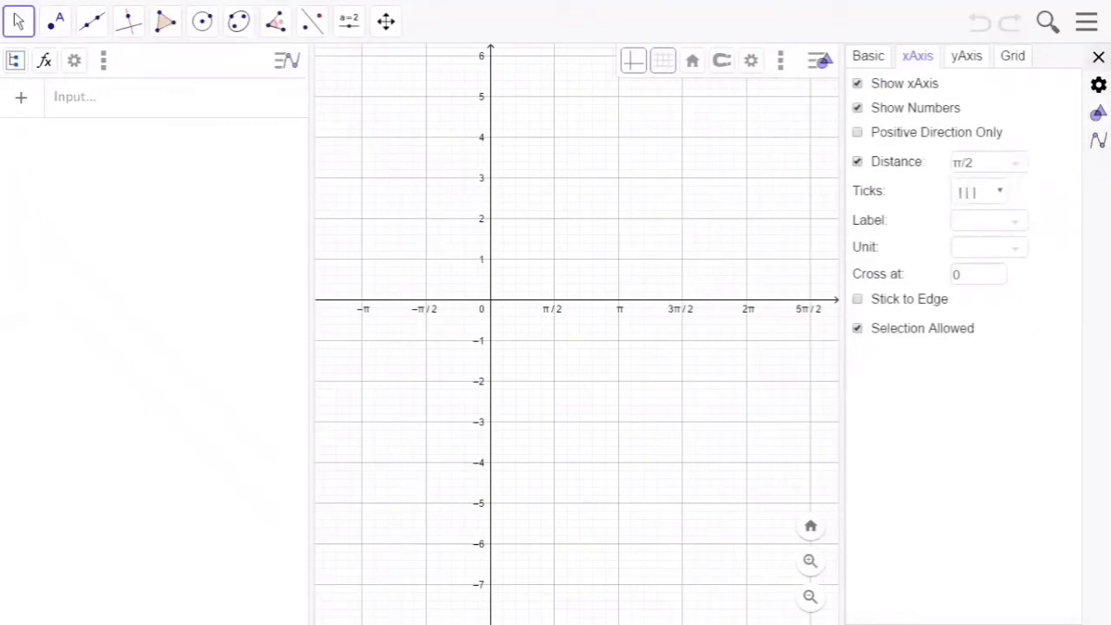
click(1098, 57)
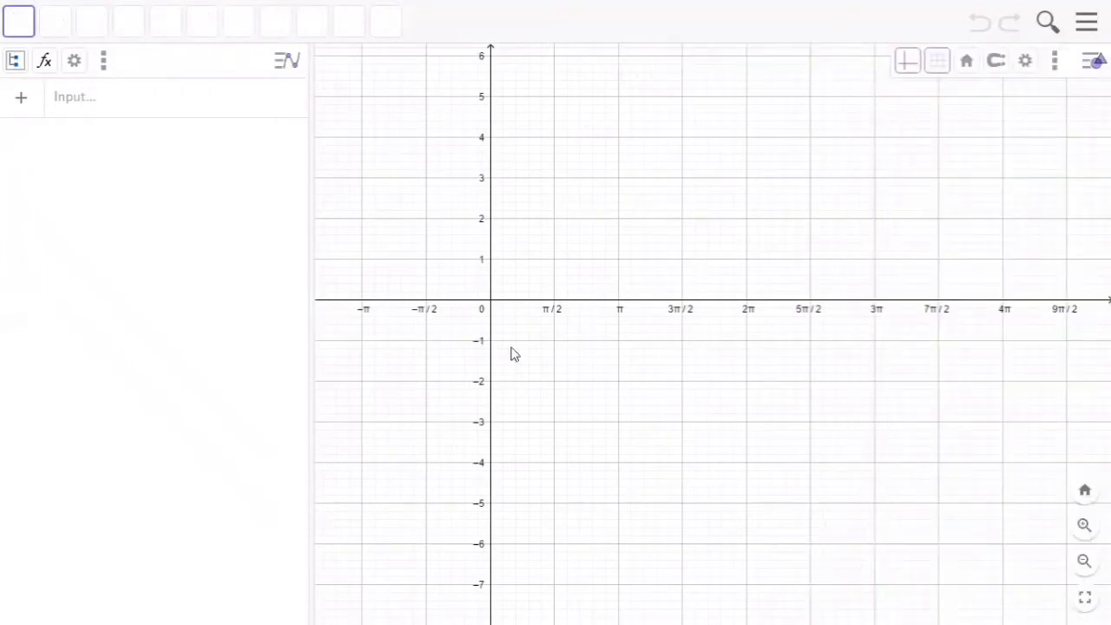
click(511, 348)
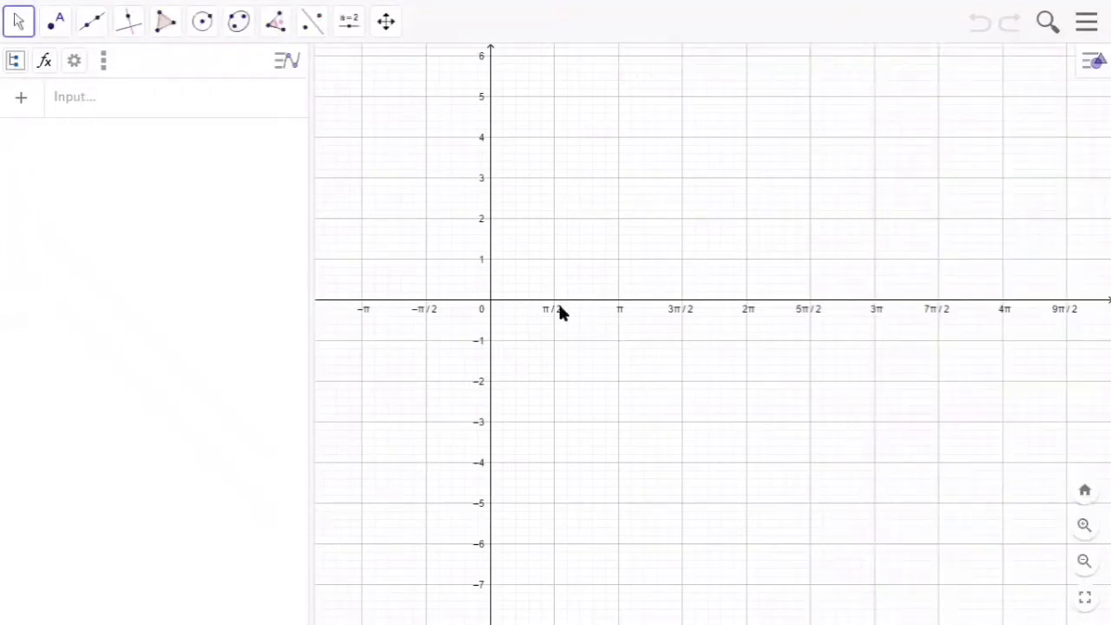
Step: Graph the function sin(2π + x) and slightly narrow the algebra area to widen the graph
click(151, 101)
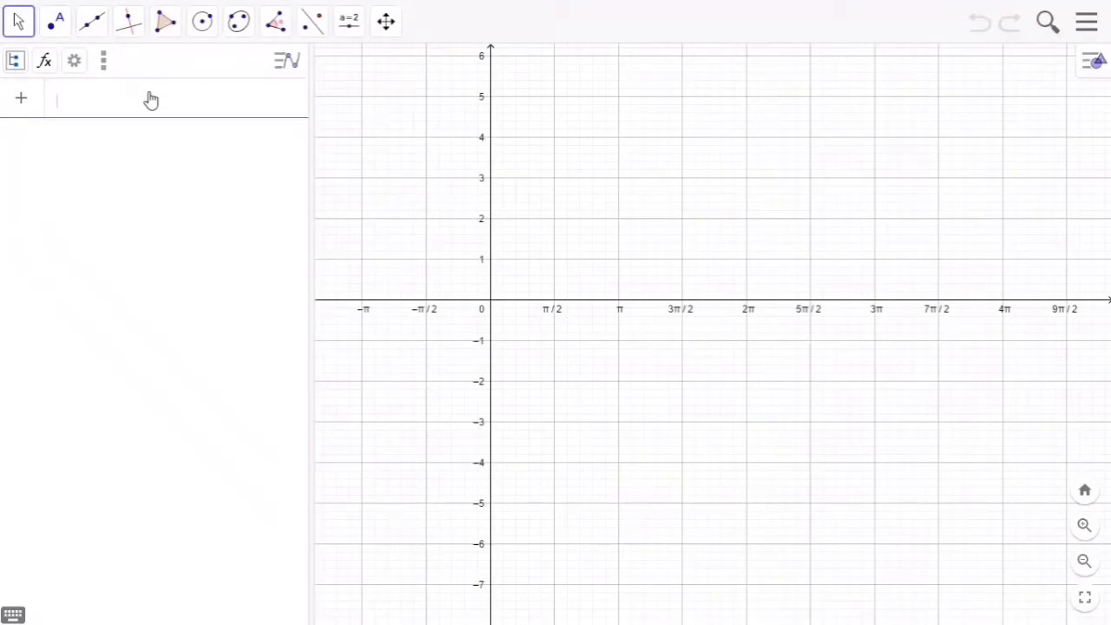
text(sin)
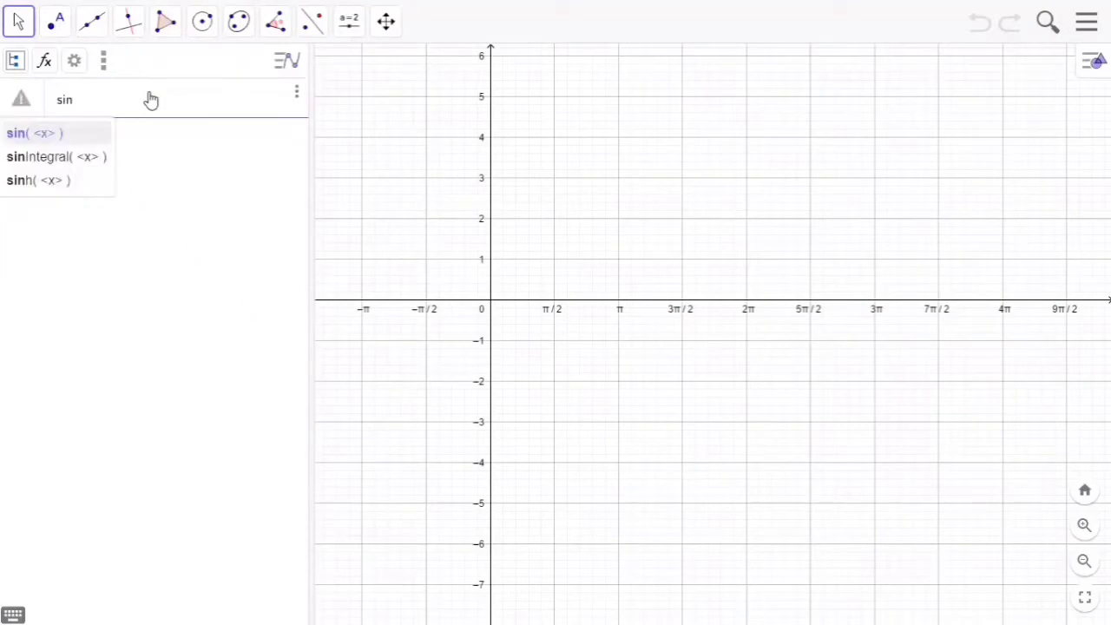
click(67, 136)
text(2)
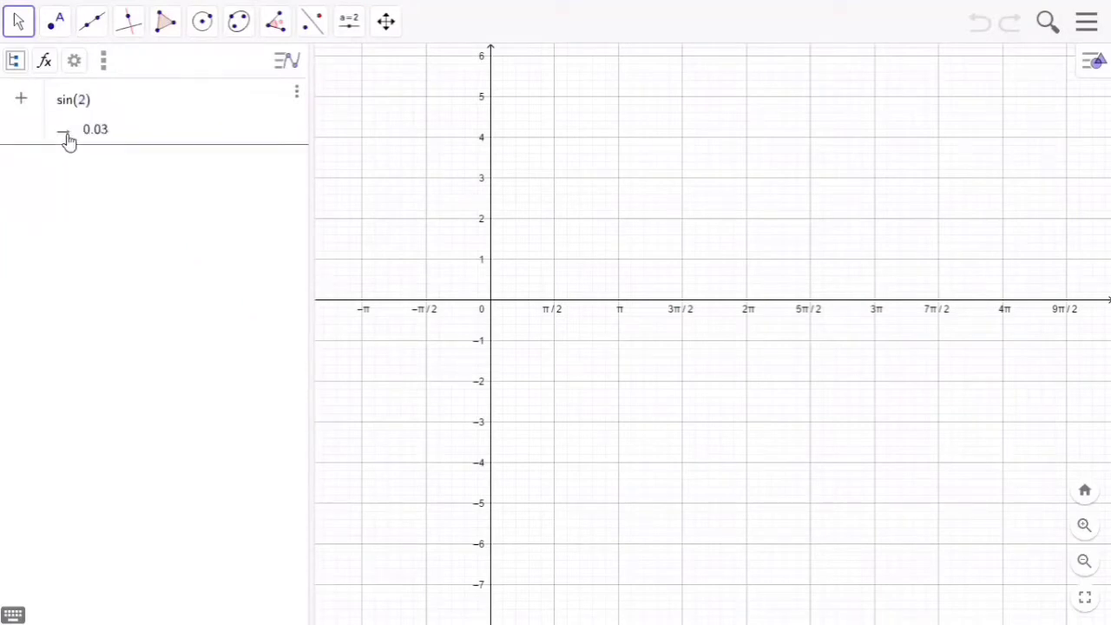
text(pi + x)
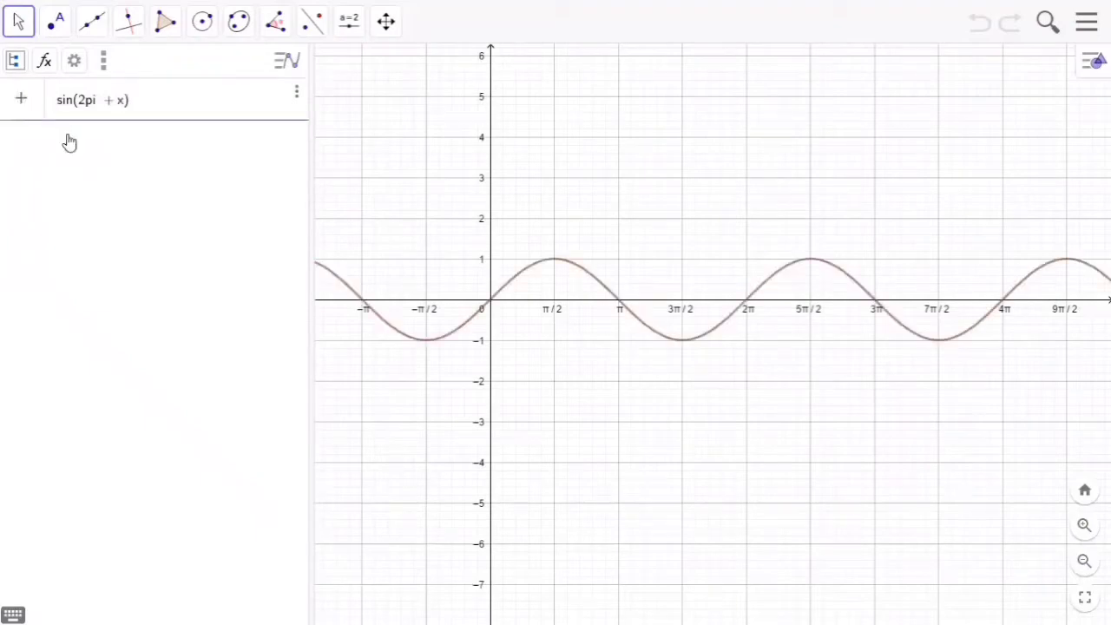
key(Return)
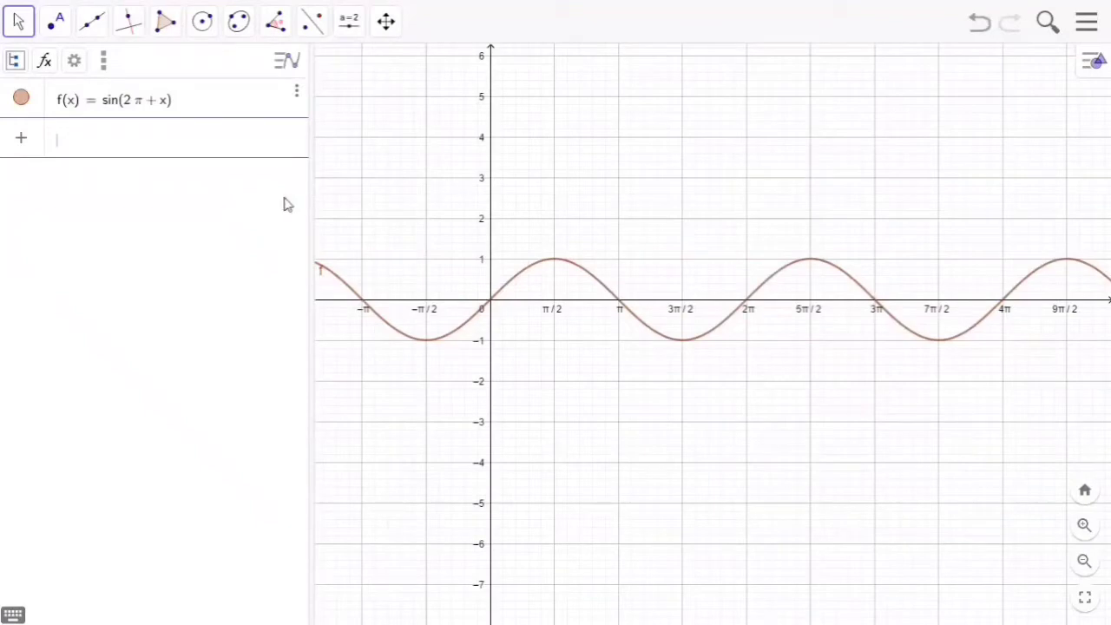
drag(312, 202, 284, 199)
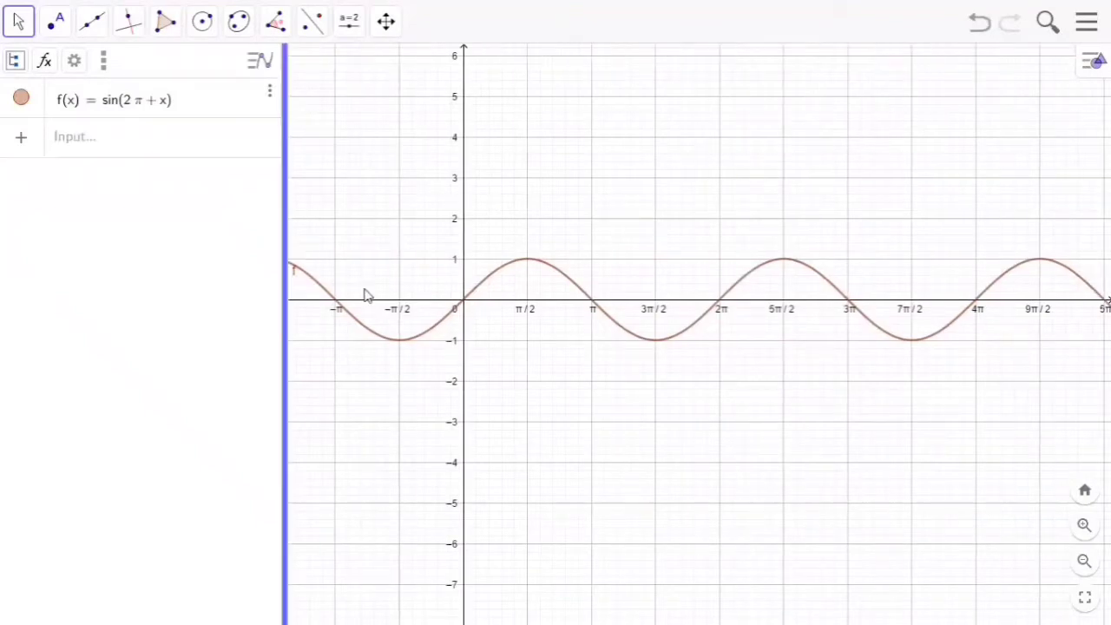
Step: Graph the function sin(x), and hide and show its curve once to compare it with sin(2π + x)
click(76, 145)
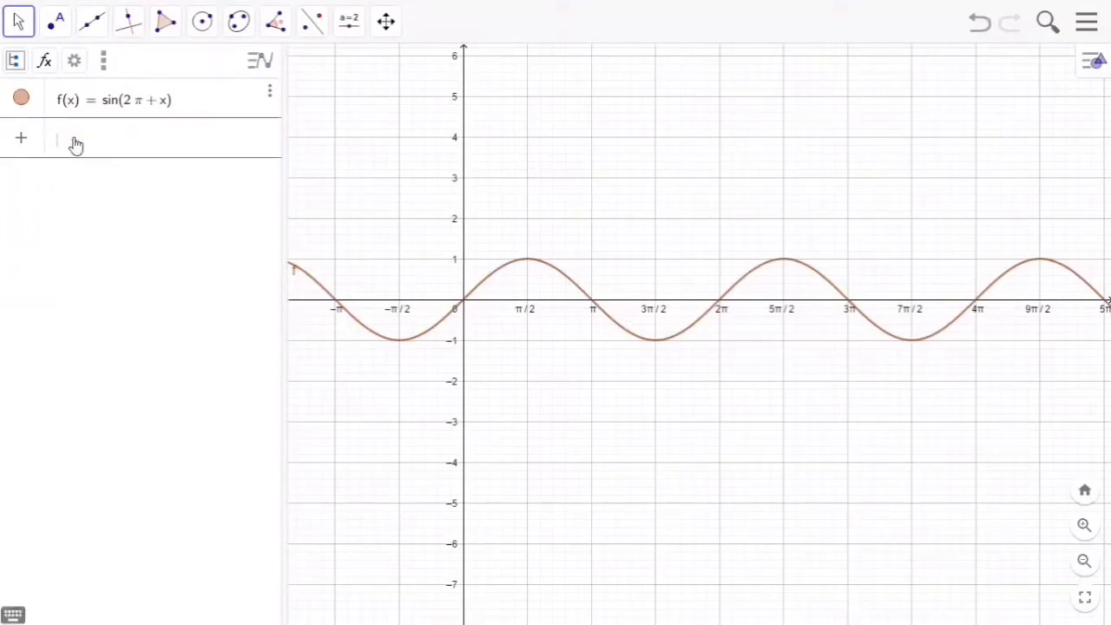
text(sin)
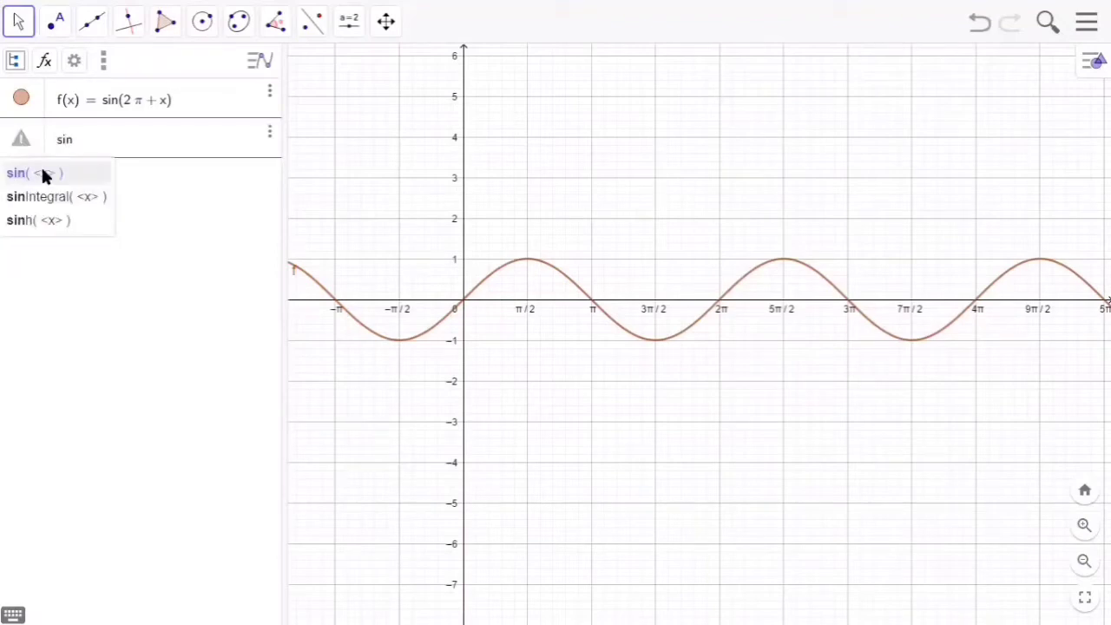
click(42, 172)
text(x)
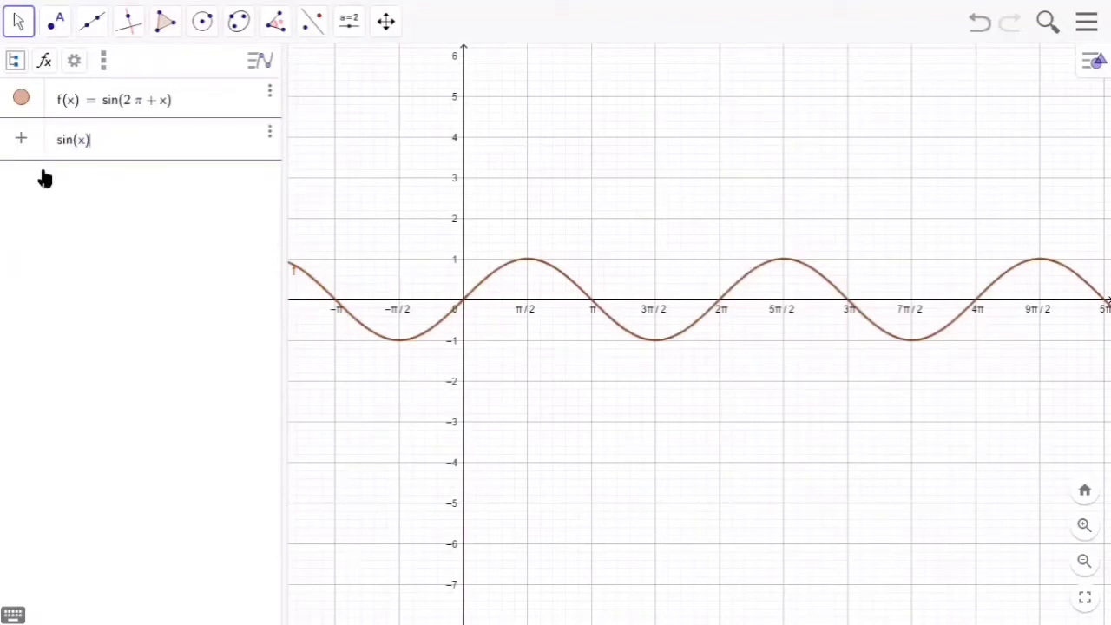
key(Return)
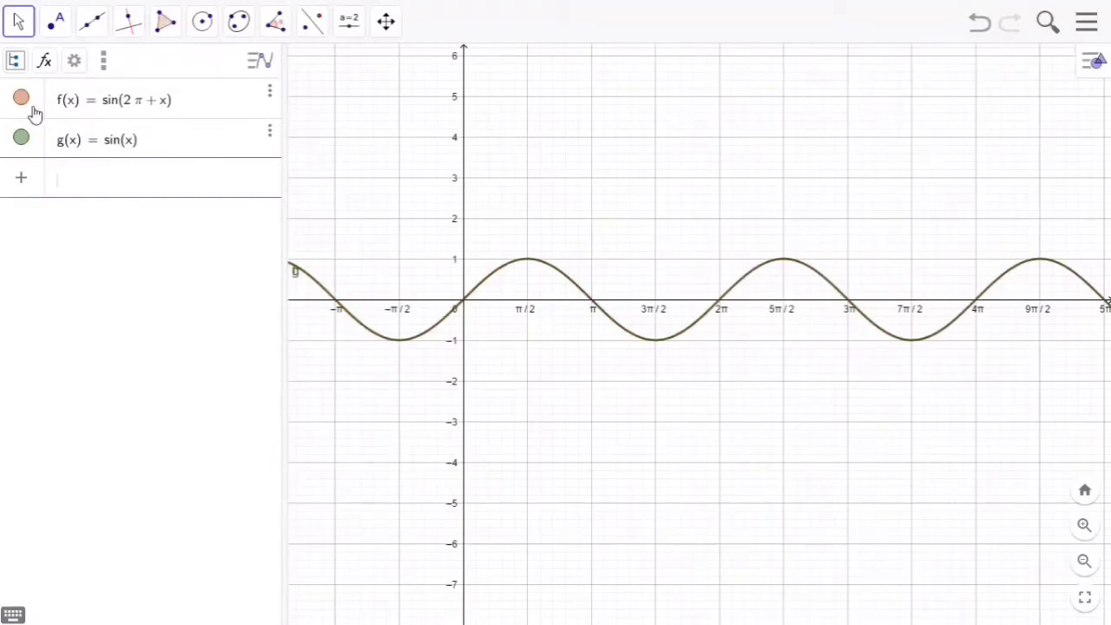
click(21, 140)
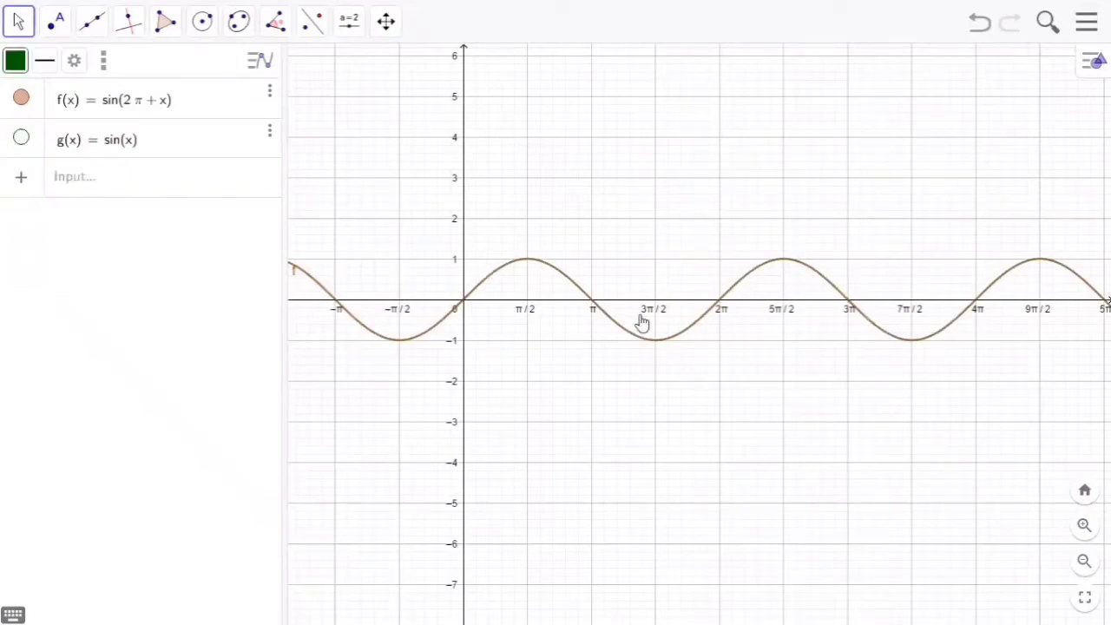
click(21, 138)
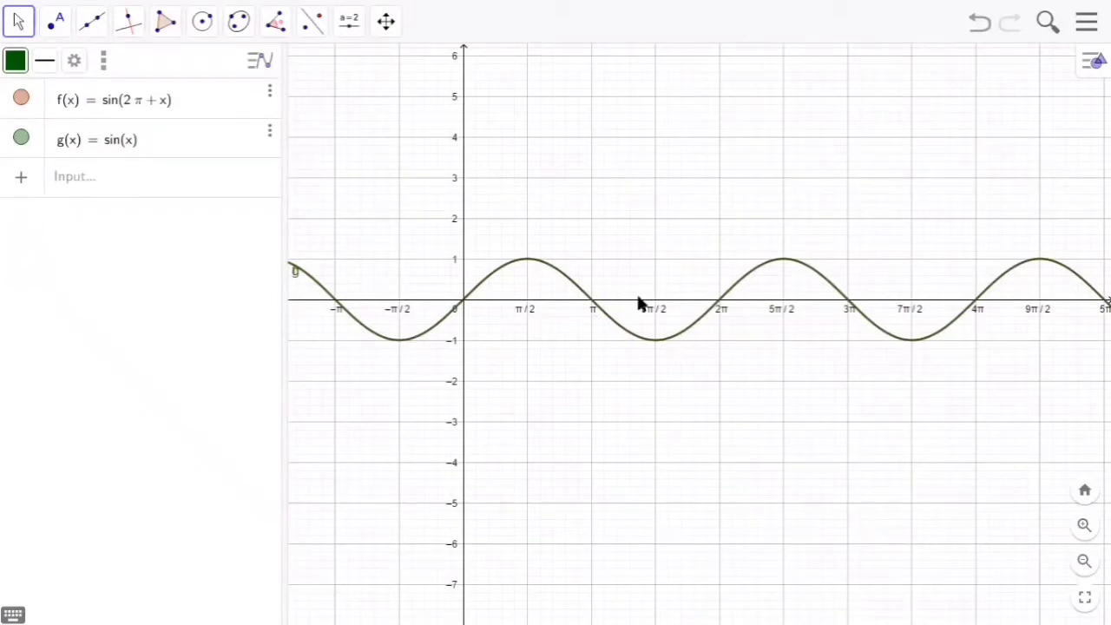
Step: Graph the function sin(−x) below the two existing sine functions
click(152, 185)
text(s)
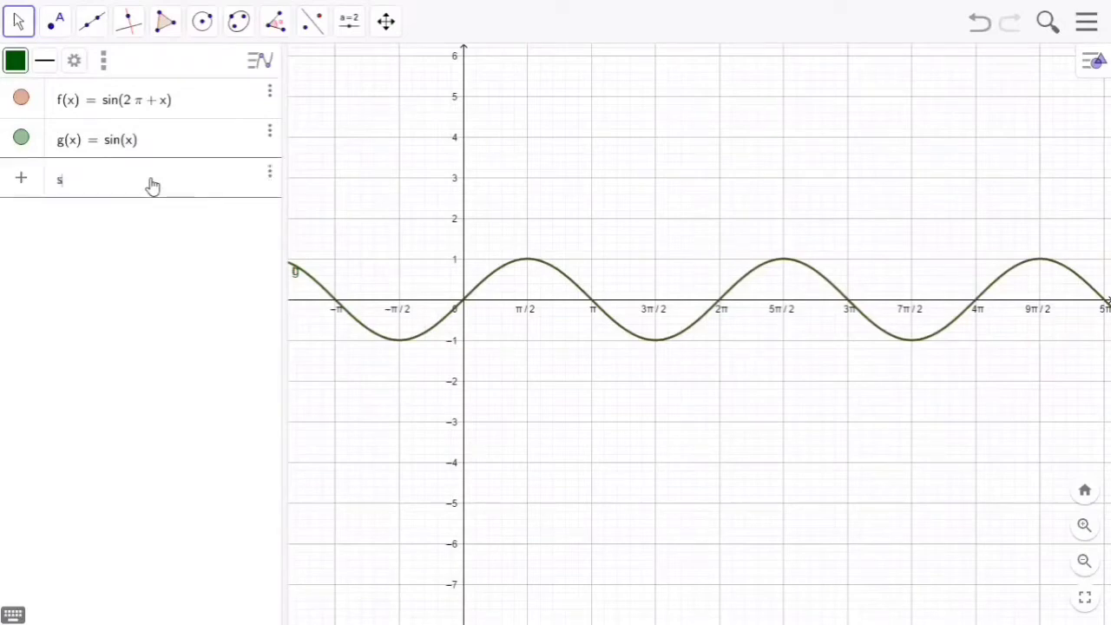
text(in)
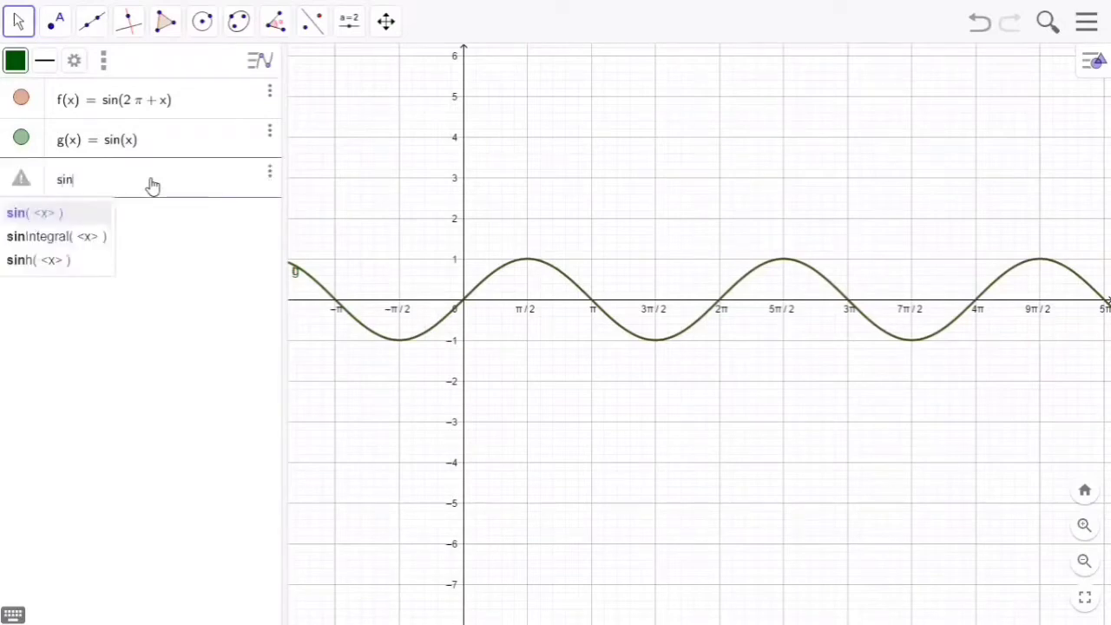
click(78, 214)
key(BackSpace)
key(BackSpace)
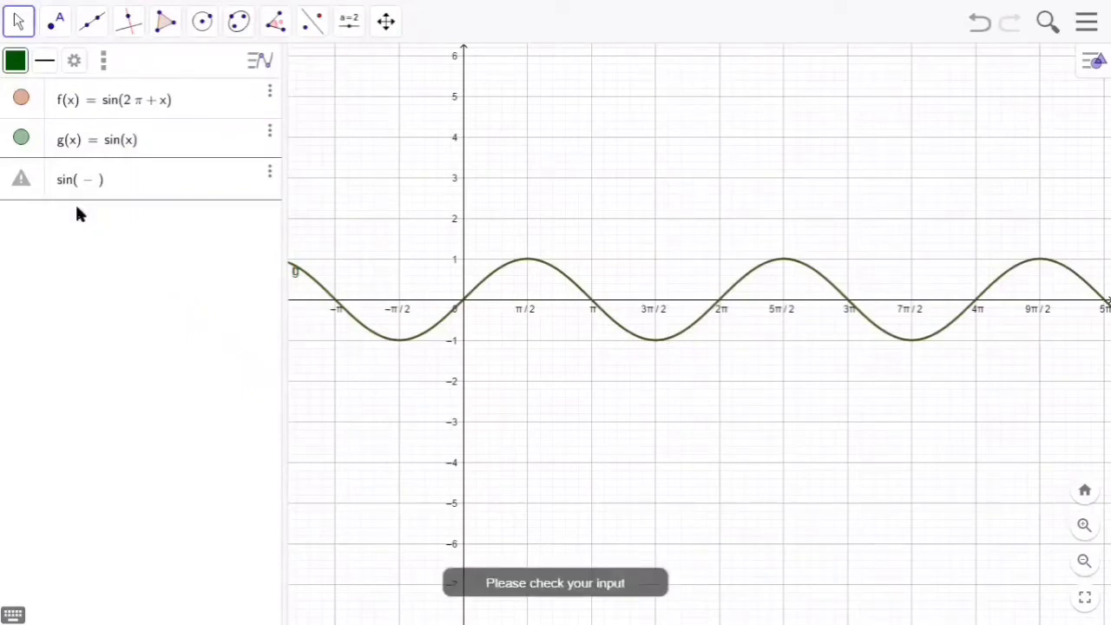
text(x)
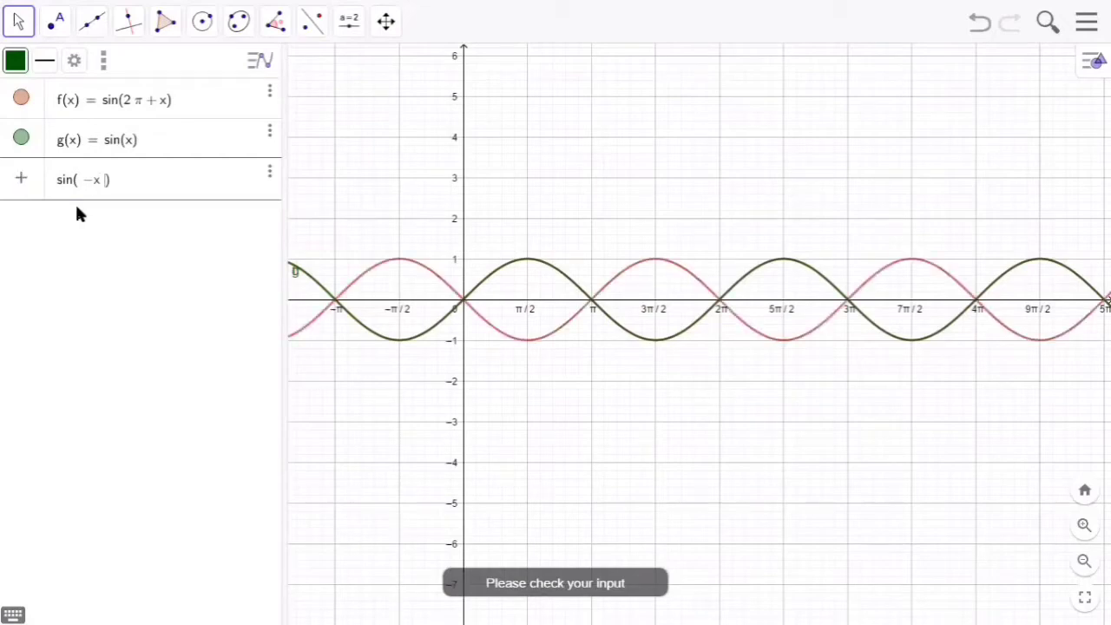
key(Return)
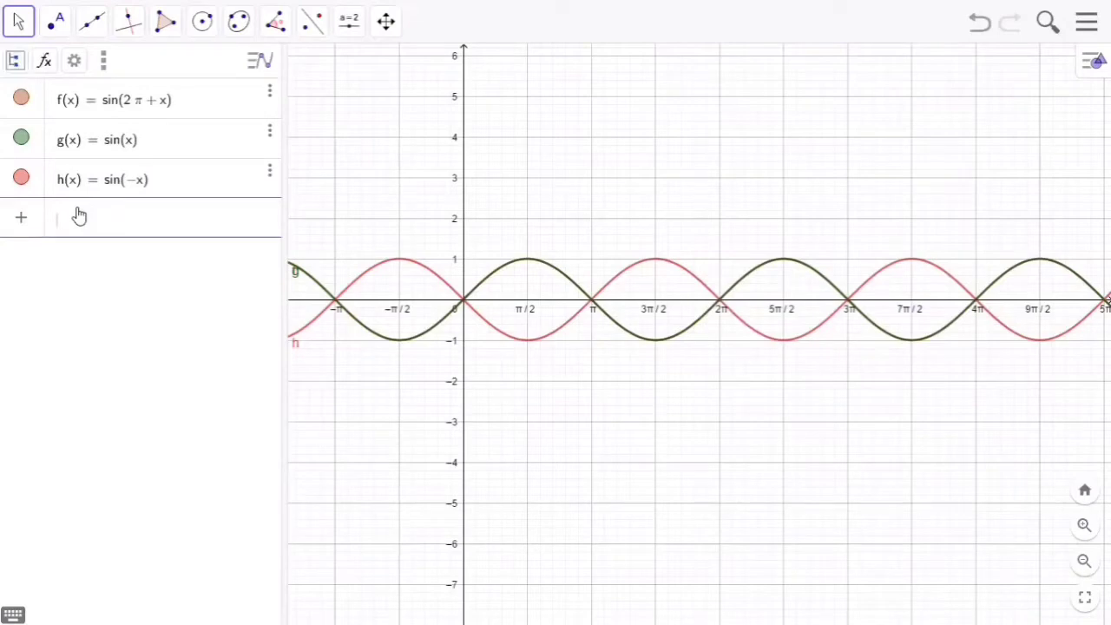
Step: Graph the function −sin(x), and hide the curves of sin(2π + x) and sin(x) to compare it with sin(−x)
text(-sin)
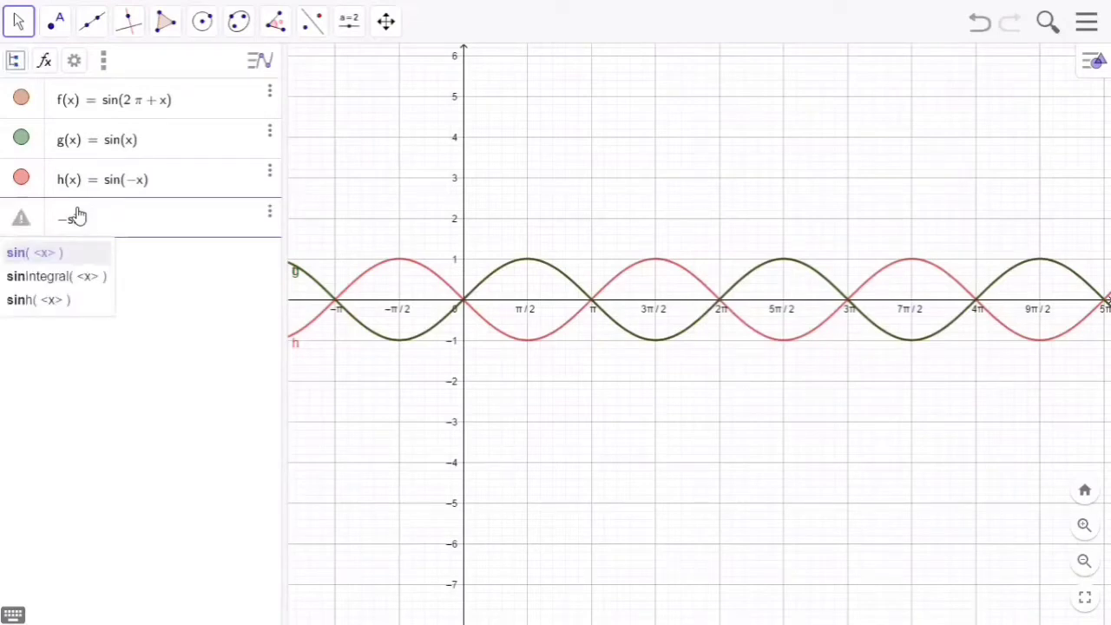
text((x))
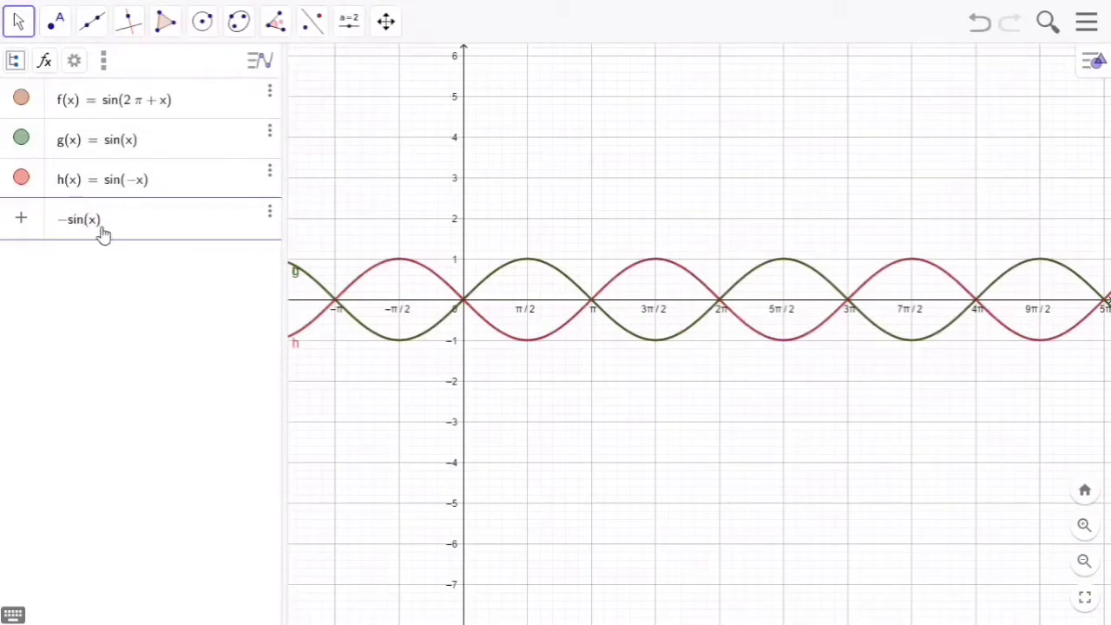
key(Return)
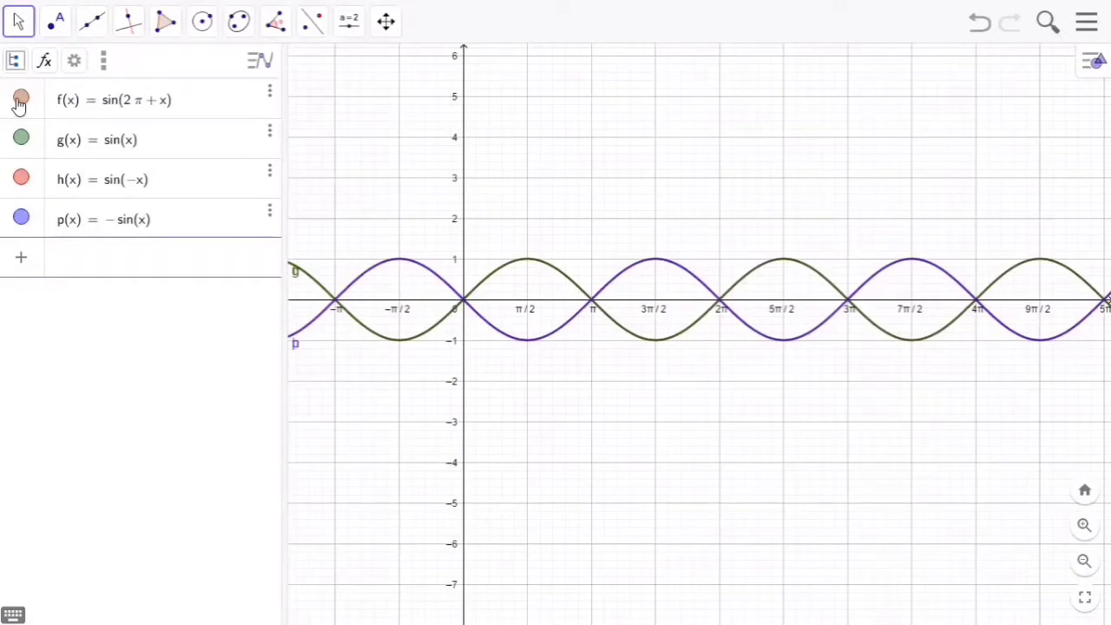
click(21, 139)
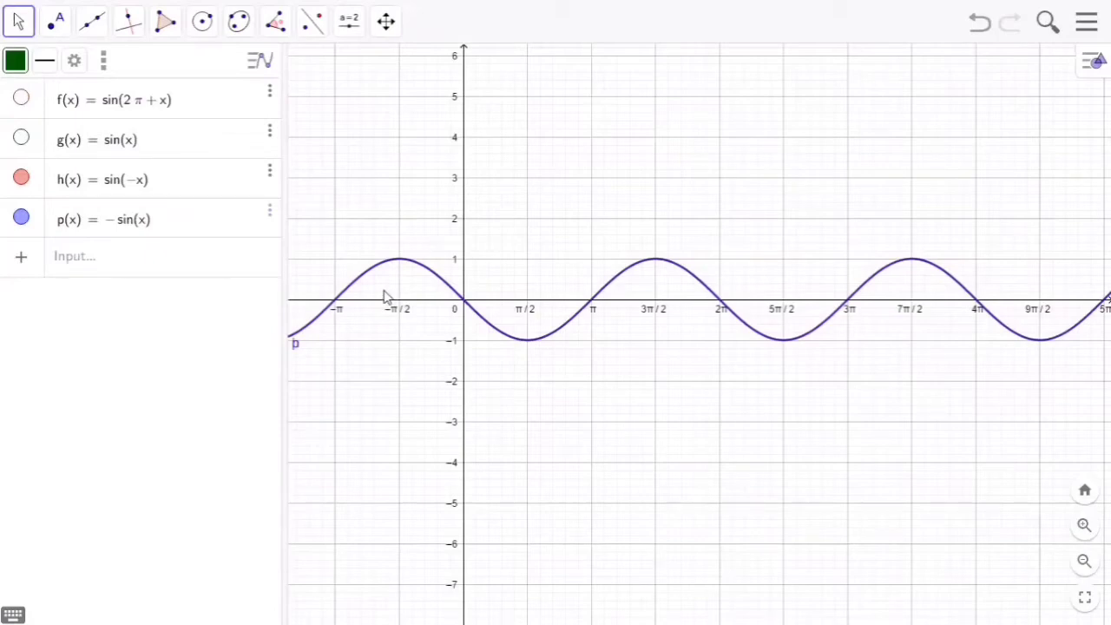
click(465, 308)
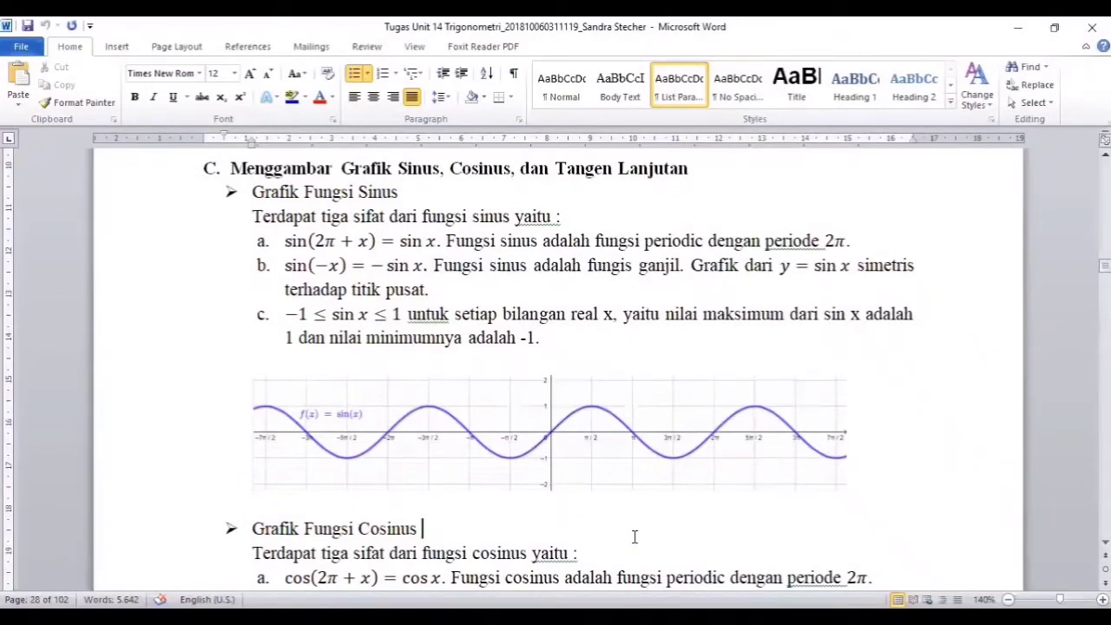
Step: In the Word document, read the three listed properties of the cosine function and look at its graph
scroll(635, 537, down, 2)
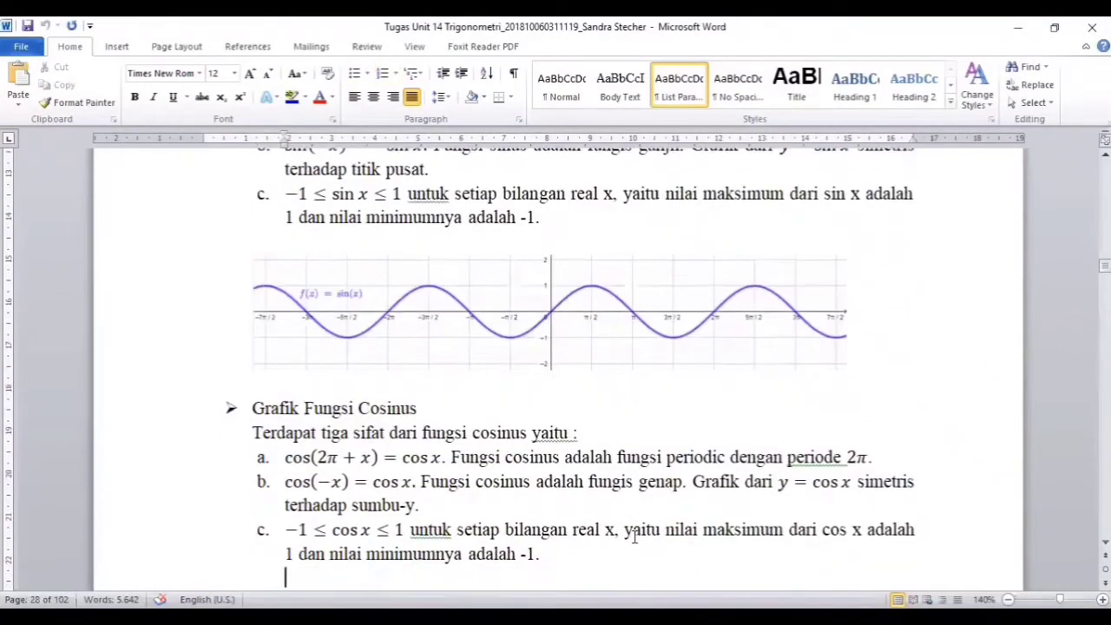
scroll(634, 537, down, 8)
click(633, 538)
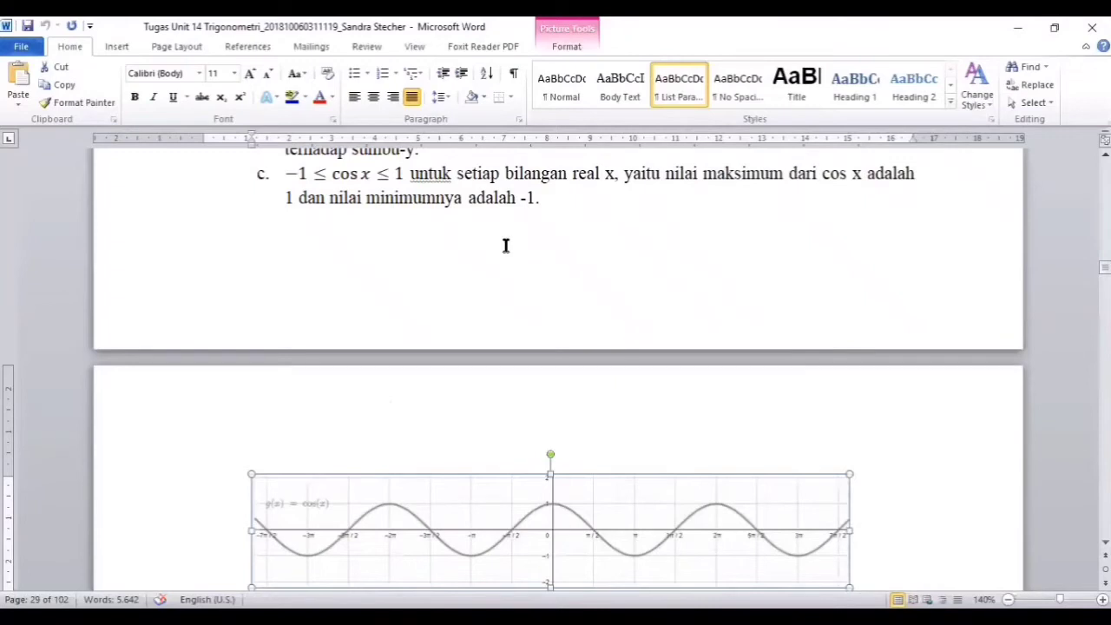
click(561, 203)
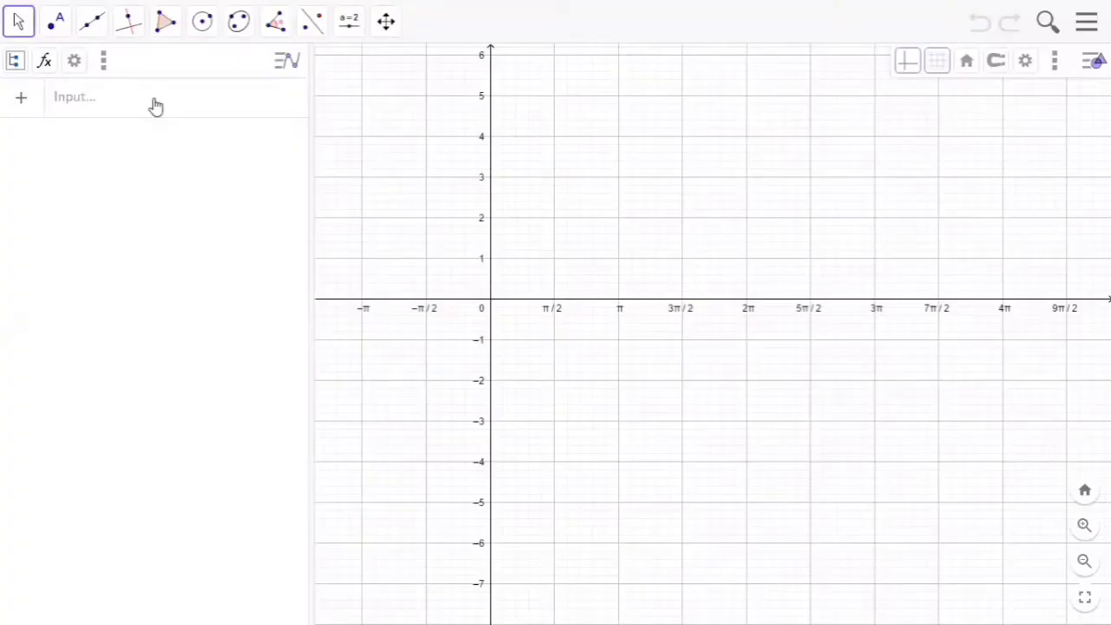
Step: In the empty GeoGebra worksheet with the π/2-spaced x-axis, graph the function cos(2π + x)
click(155, 105)
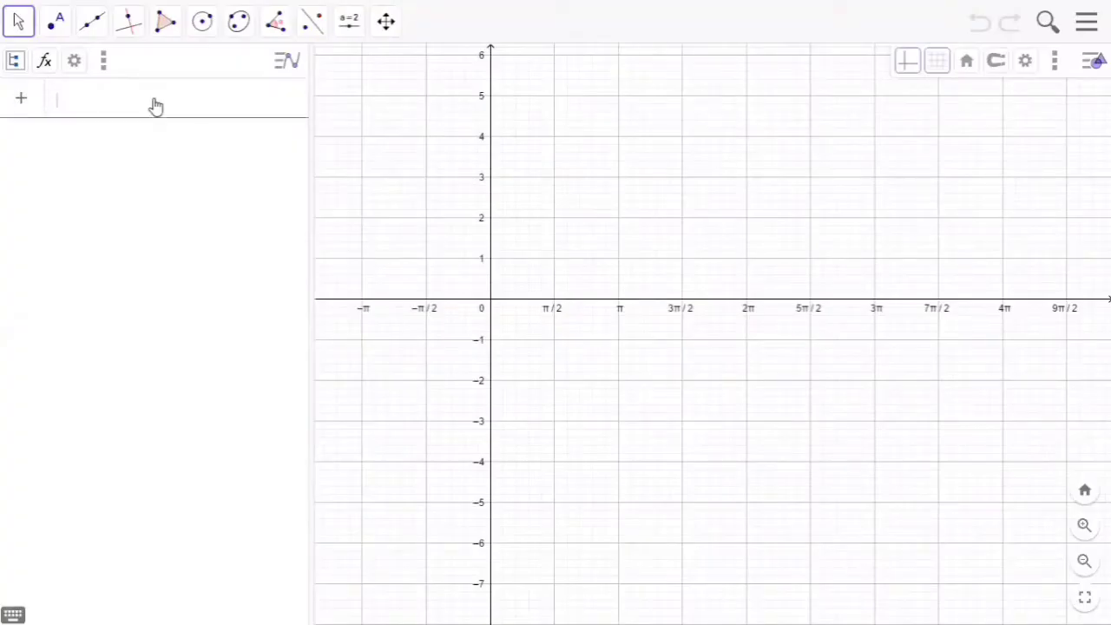
text(cos)
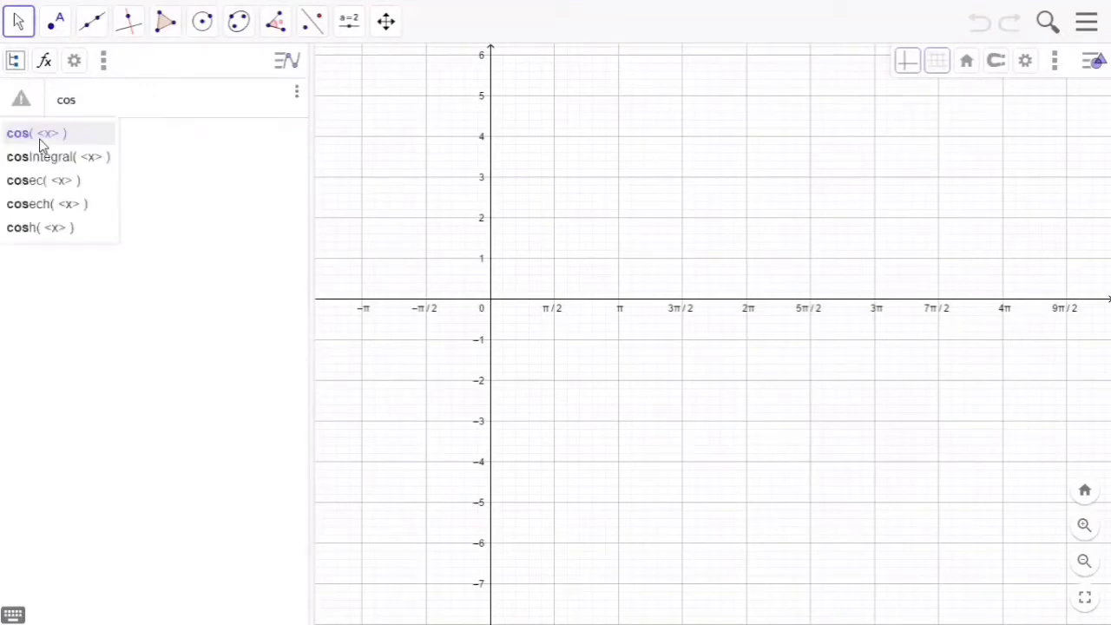
click(39, 139)
text(2pi )
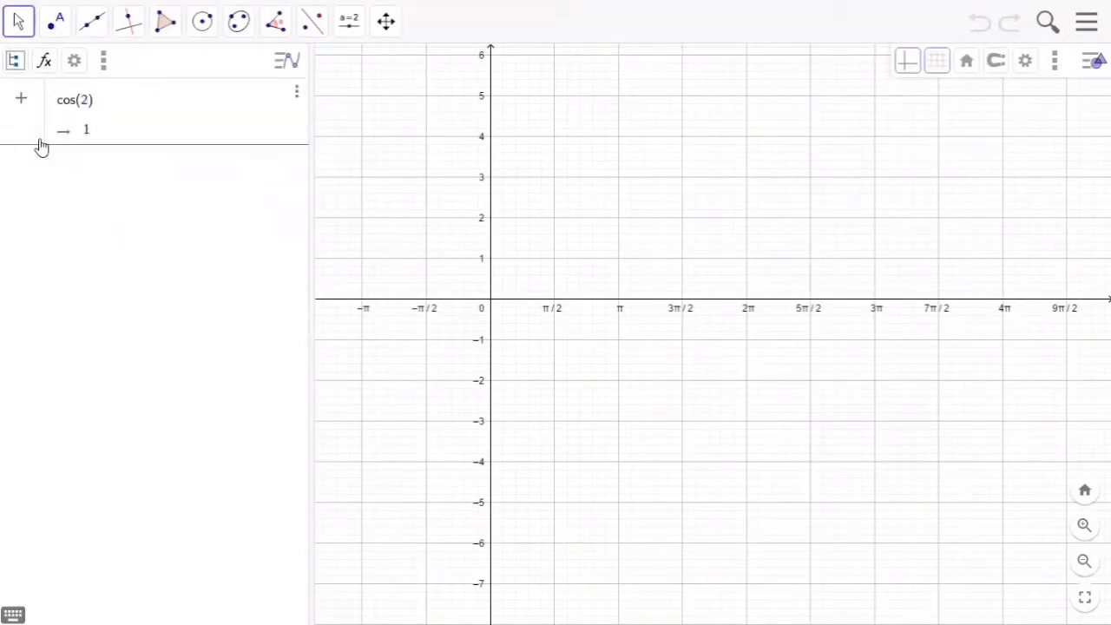
text(+ x)
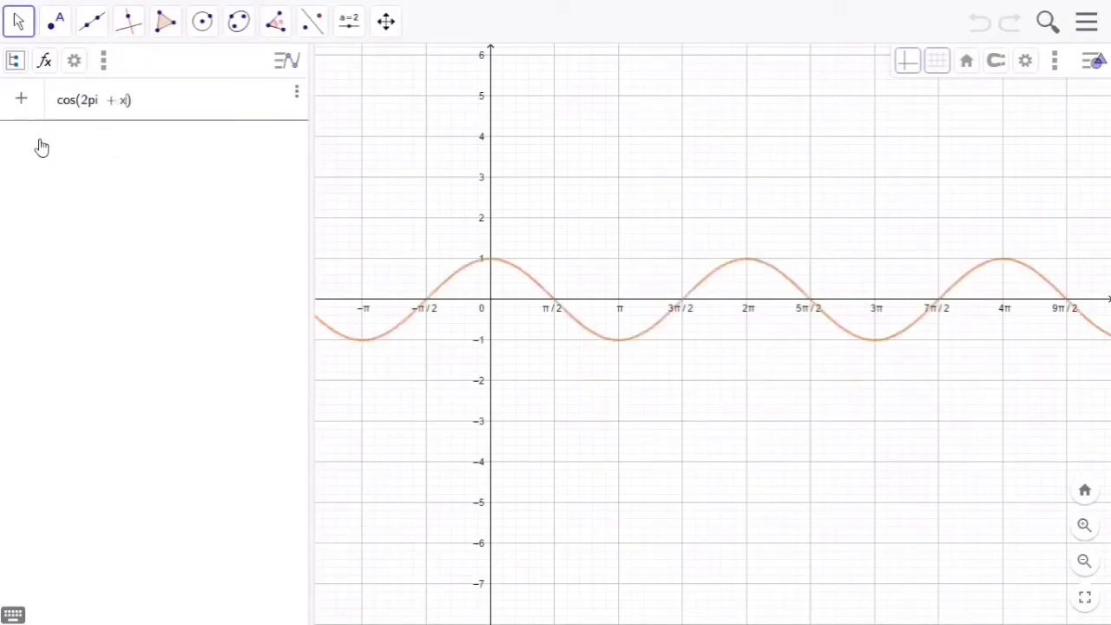
key(Return)
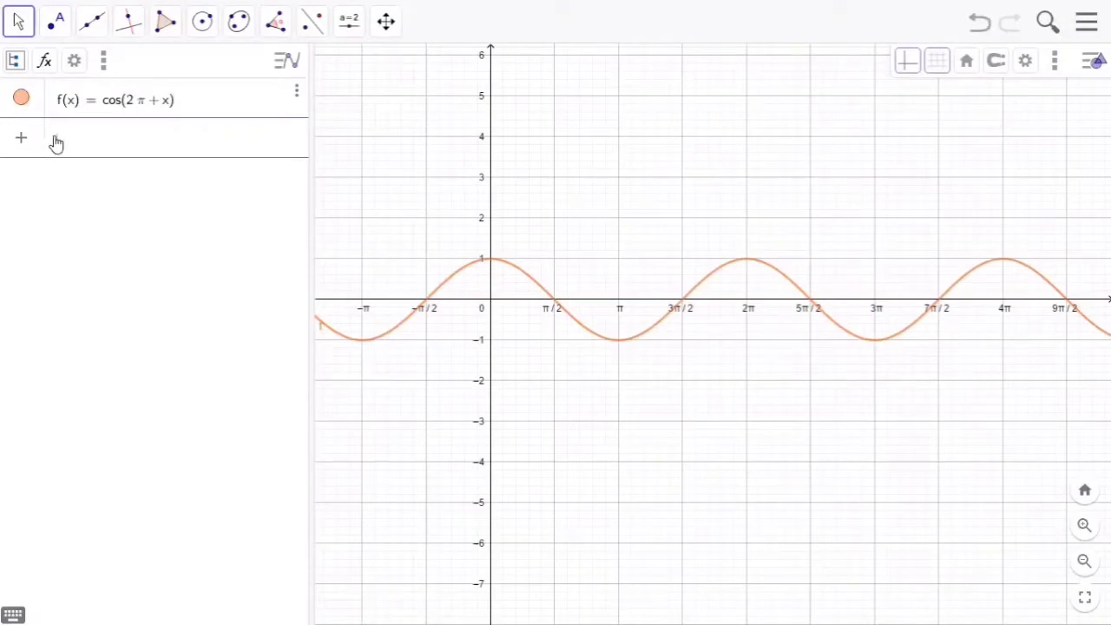
Step: Graph the function cos(−x) as the second cosine function
text(cos)
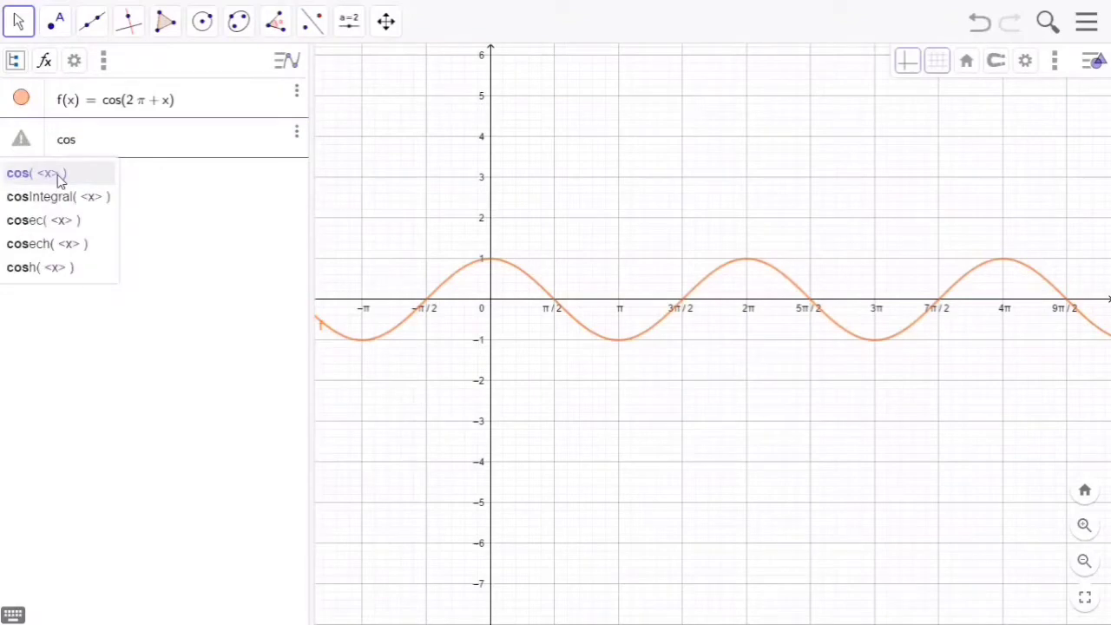
click(57, 174)
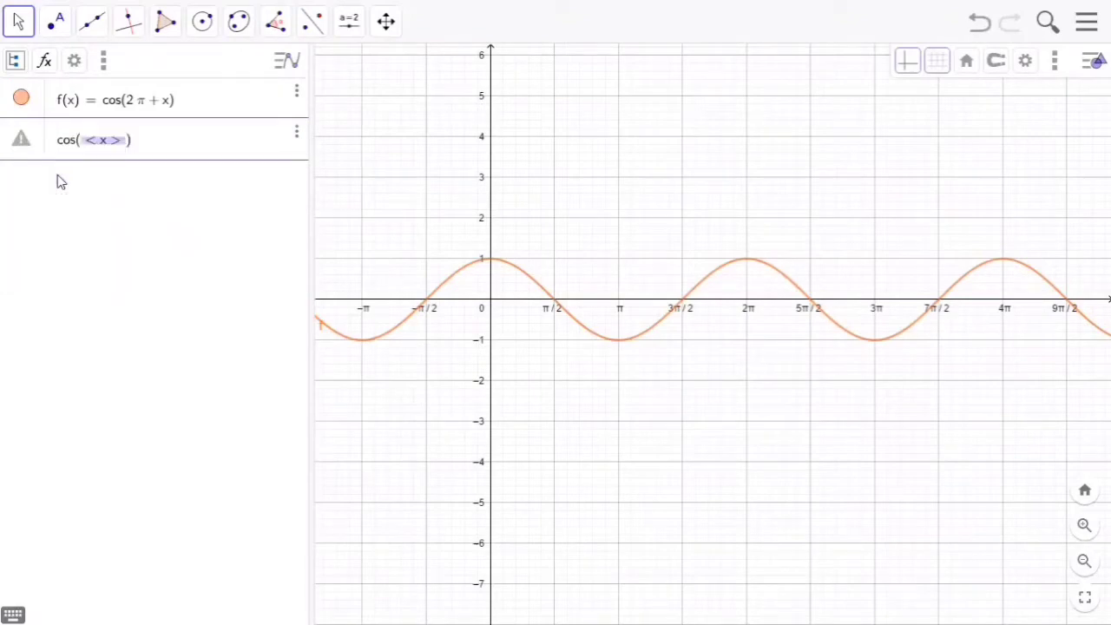
text(-x)
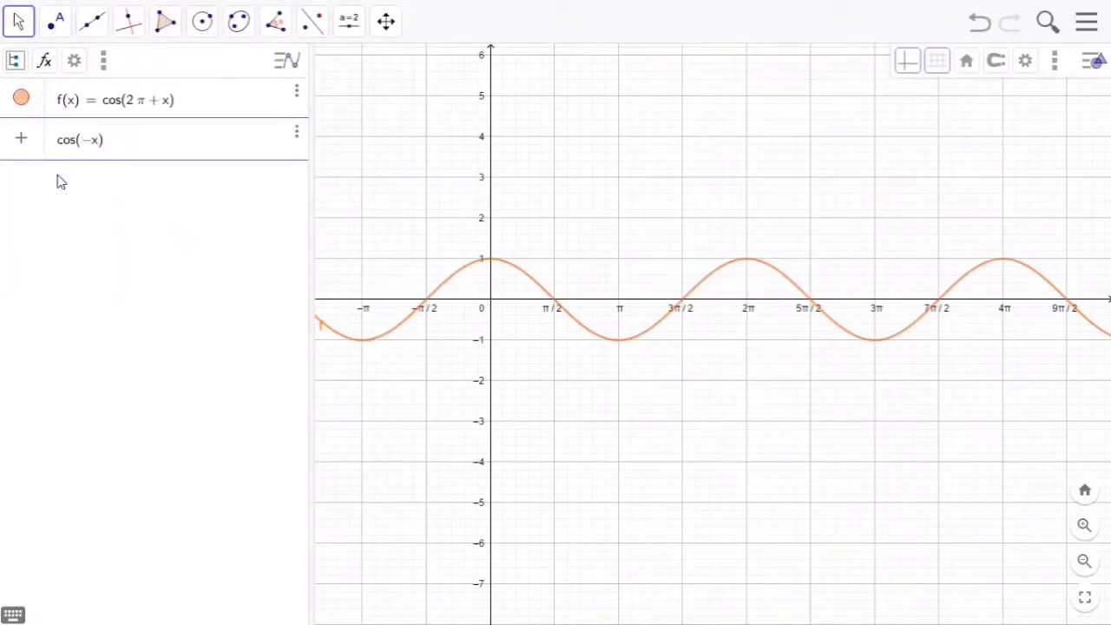
key(Return)
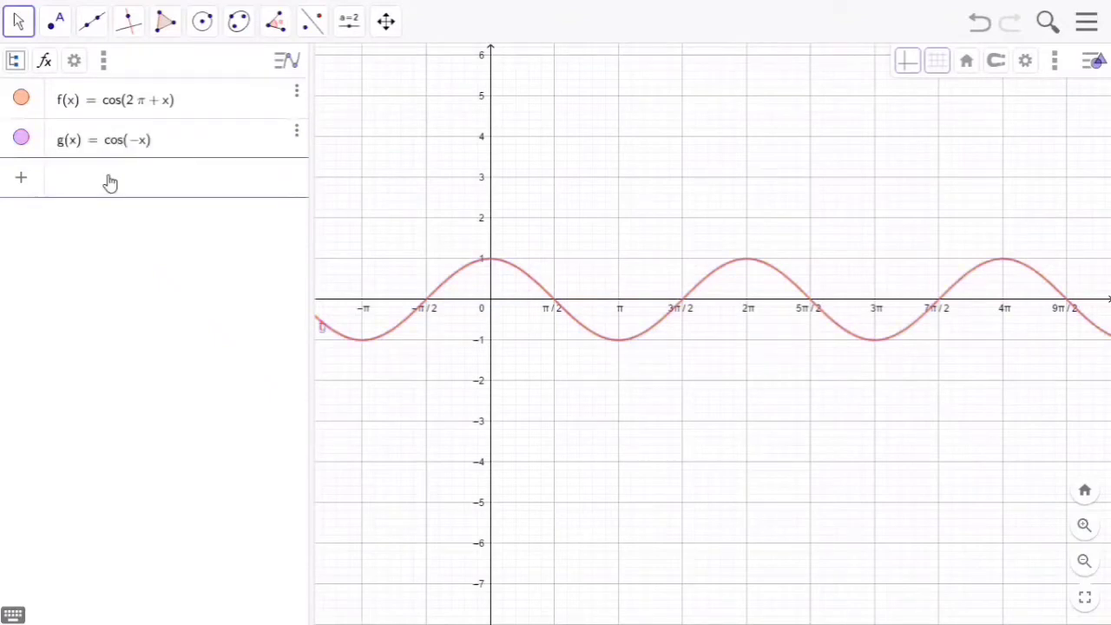
Step: Graph the function cos(x) as the third cosine function
text(cos)
click(67, 211)
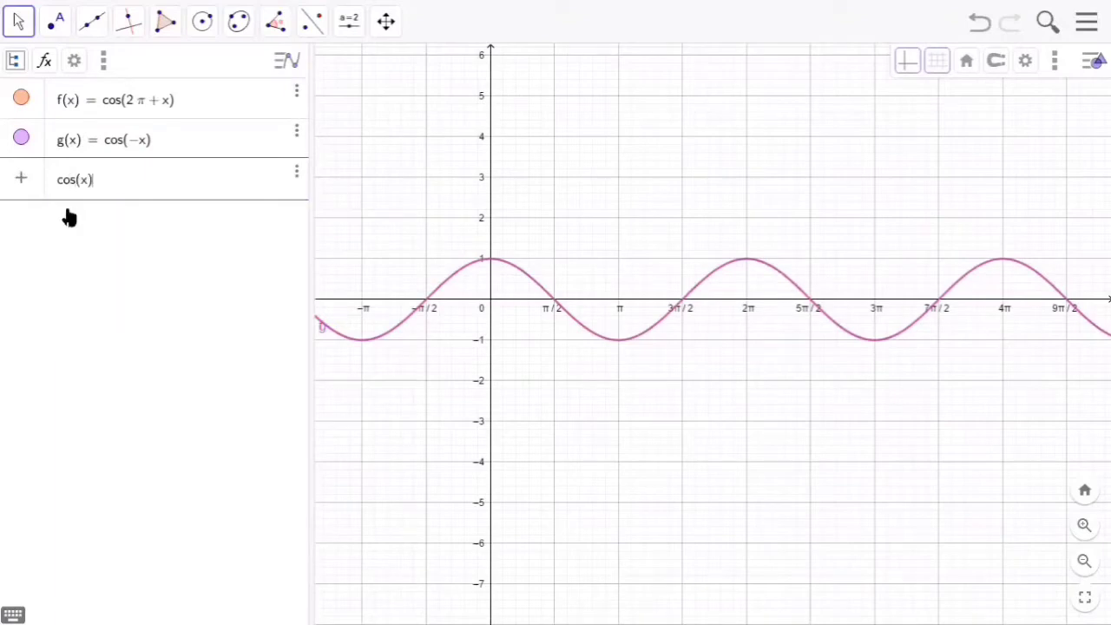
key(Return)
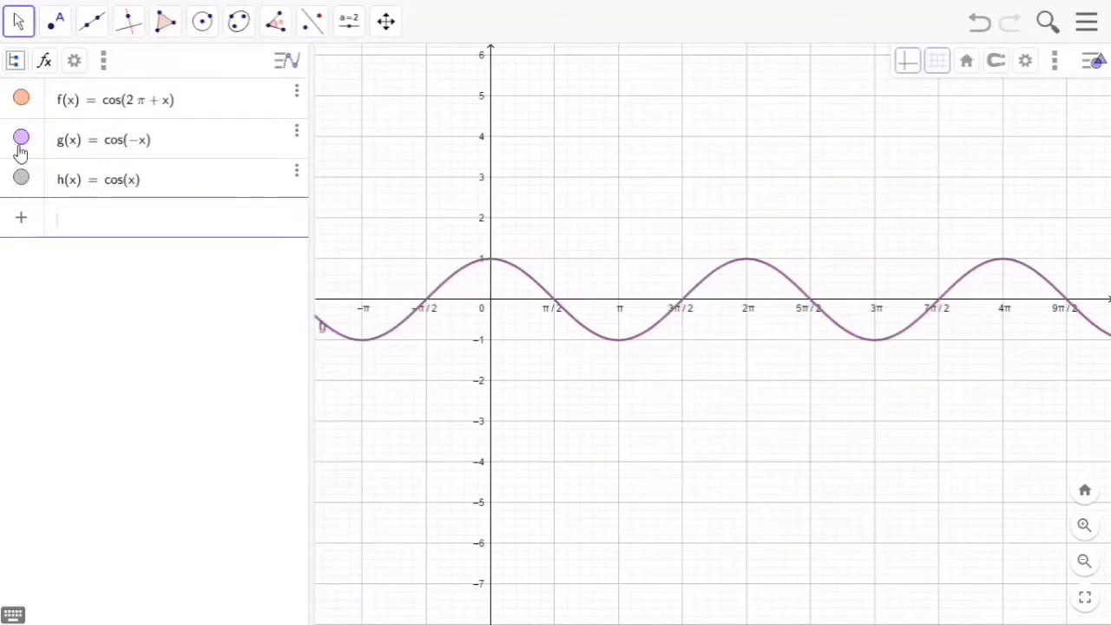
Step: Hide and show the curves of cos(−x) and cos(x) to compare them with cos(2π + x), leaving both hidden
click(21, 139)
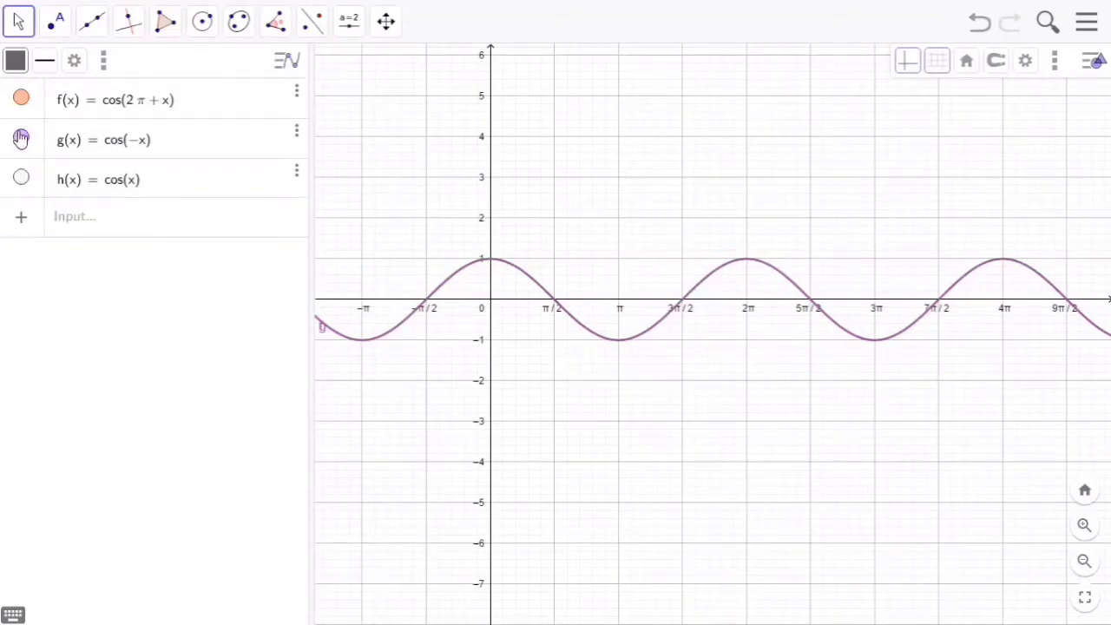
click(21, 139)
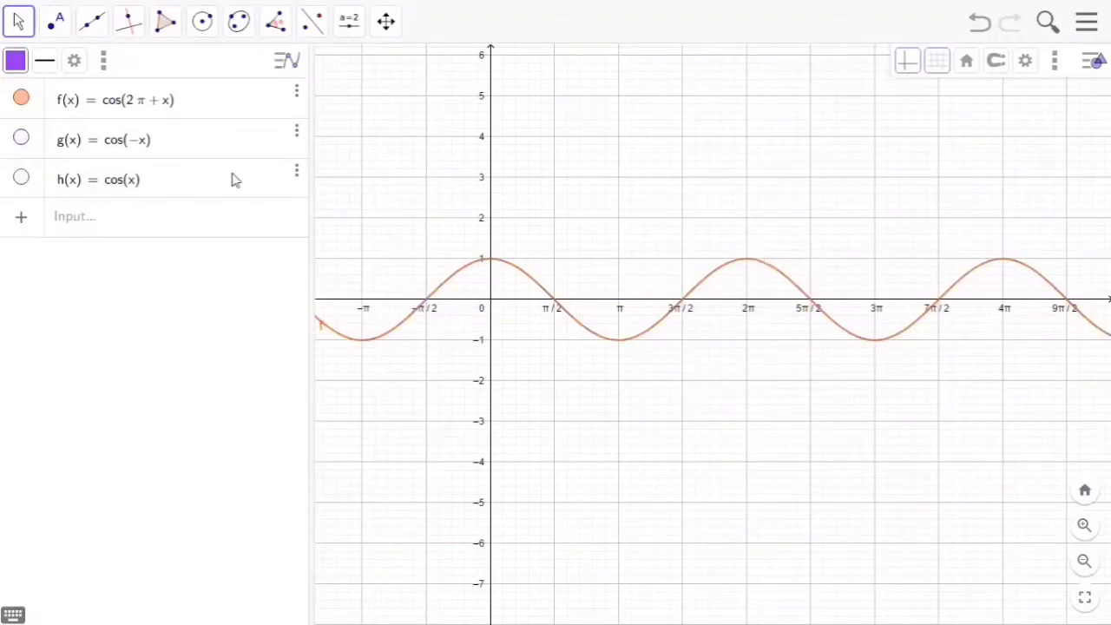
click(21, 140)
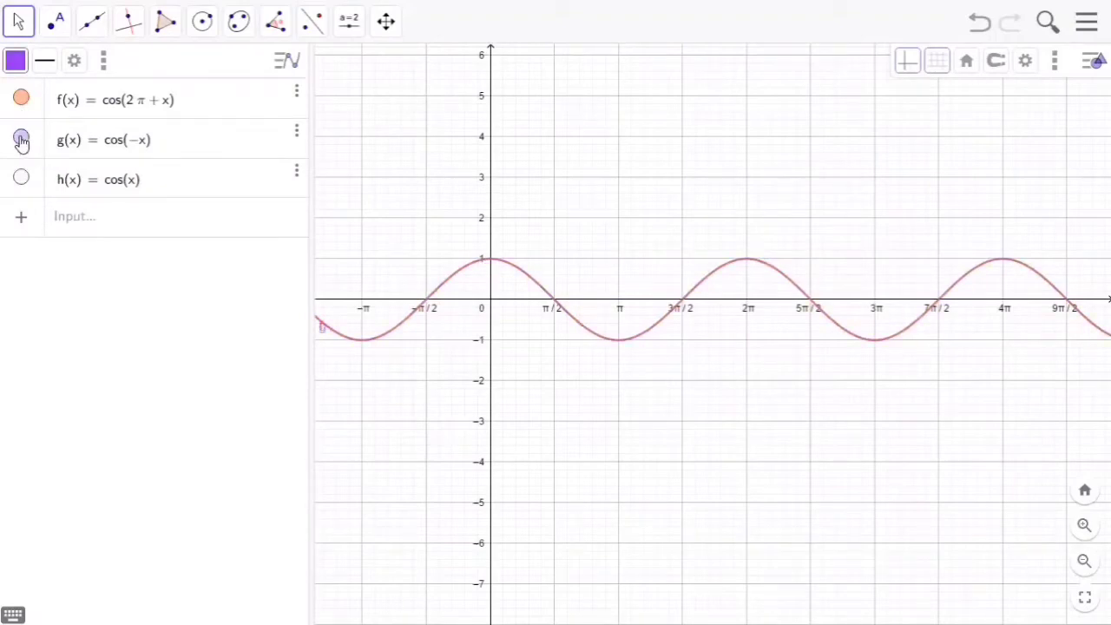
click(22, 178)
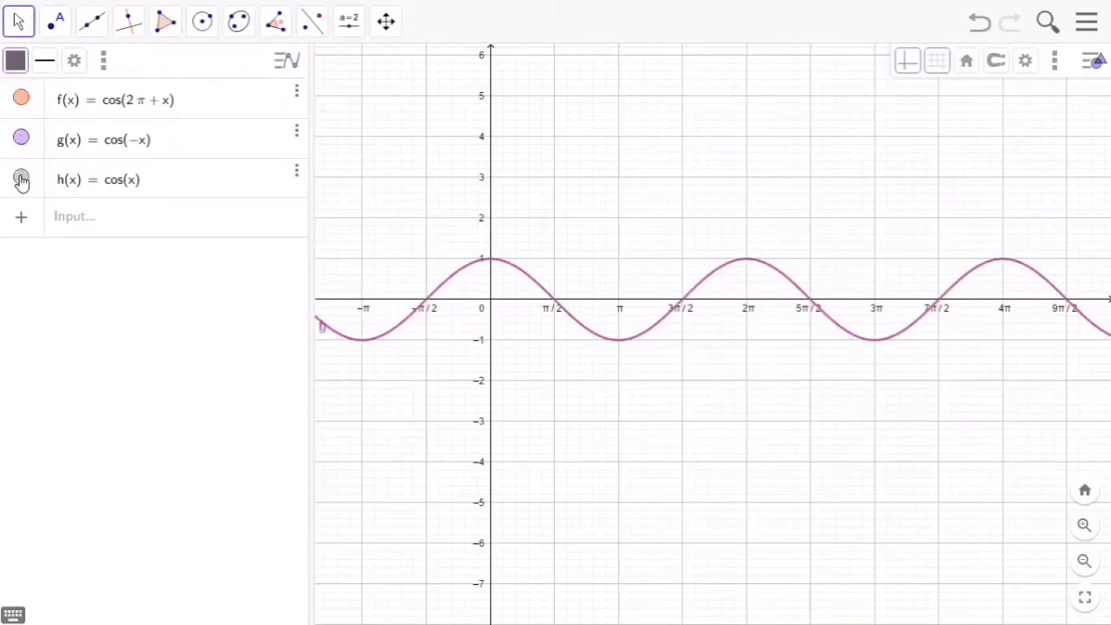
click(22, 179)
click(21, 140)
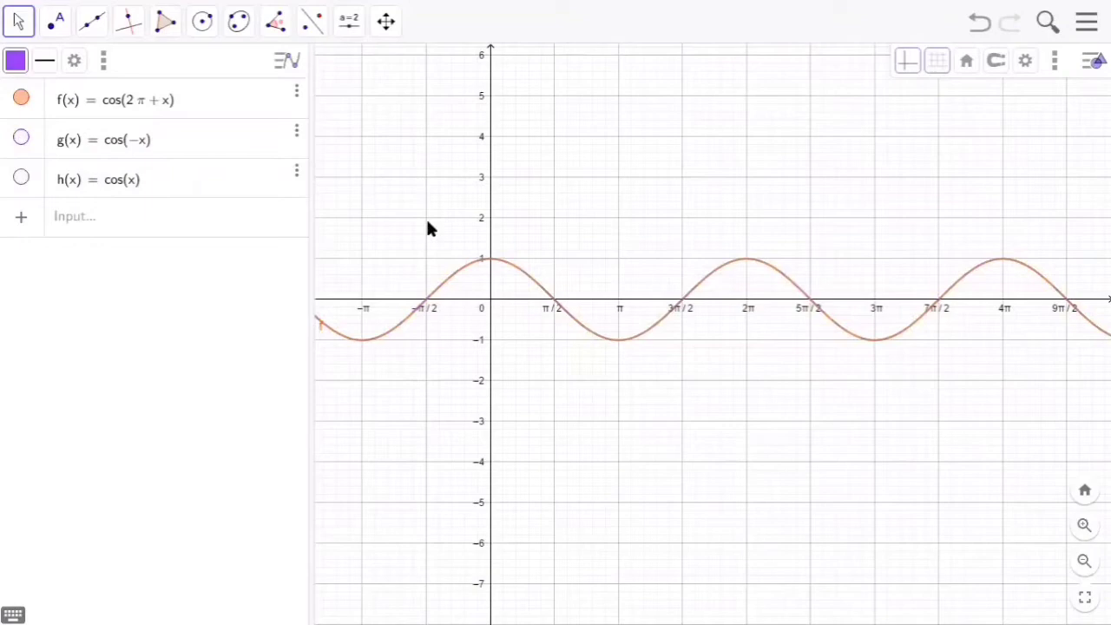
Step: Set the label of the cos(2π + x) curve to Name & Value, and show the curves of cos(−x) and cos(x) again
right_click(442, 289)
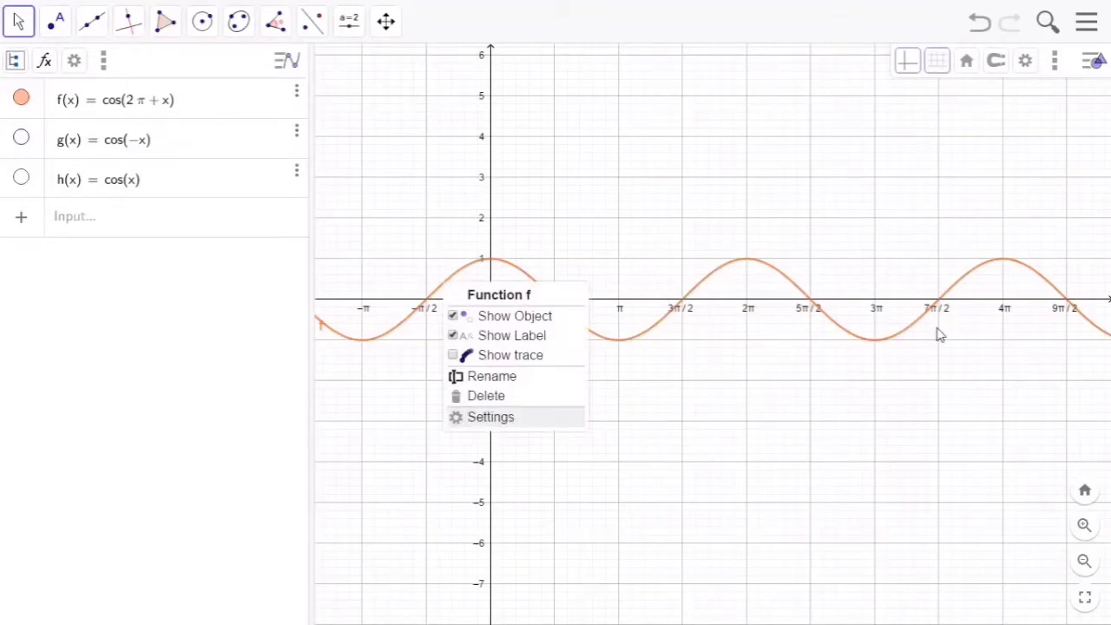
click(988, 338)
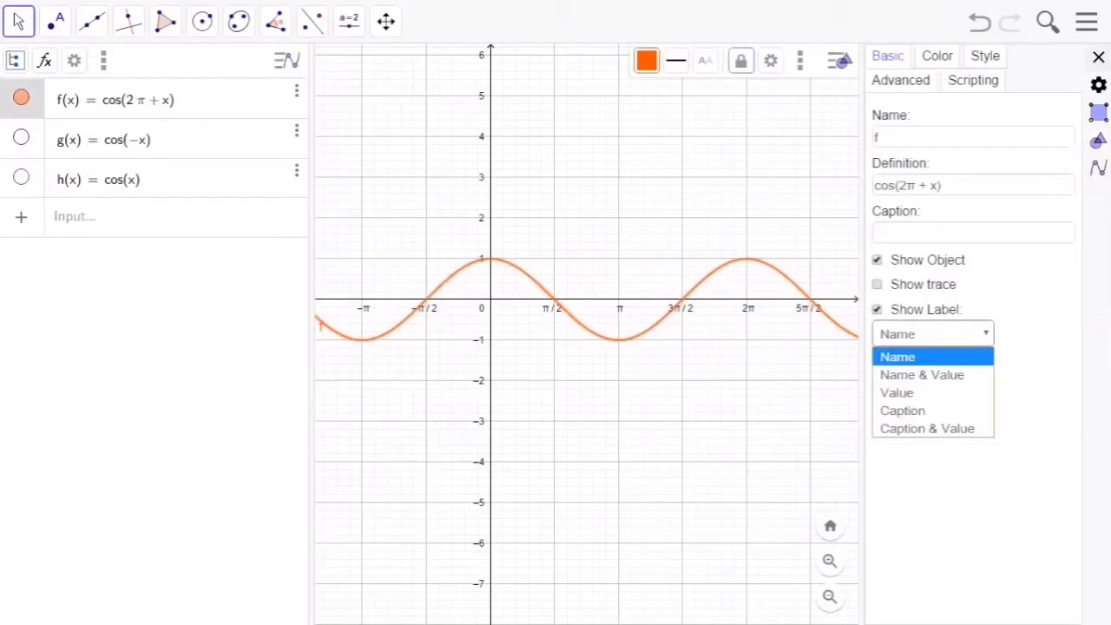
click(922, 375)
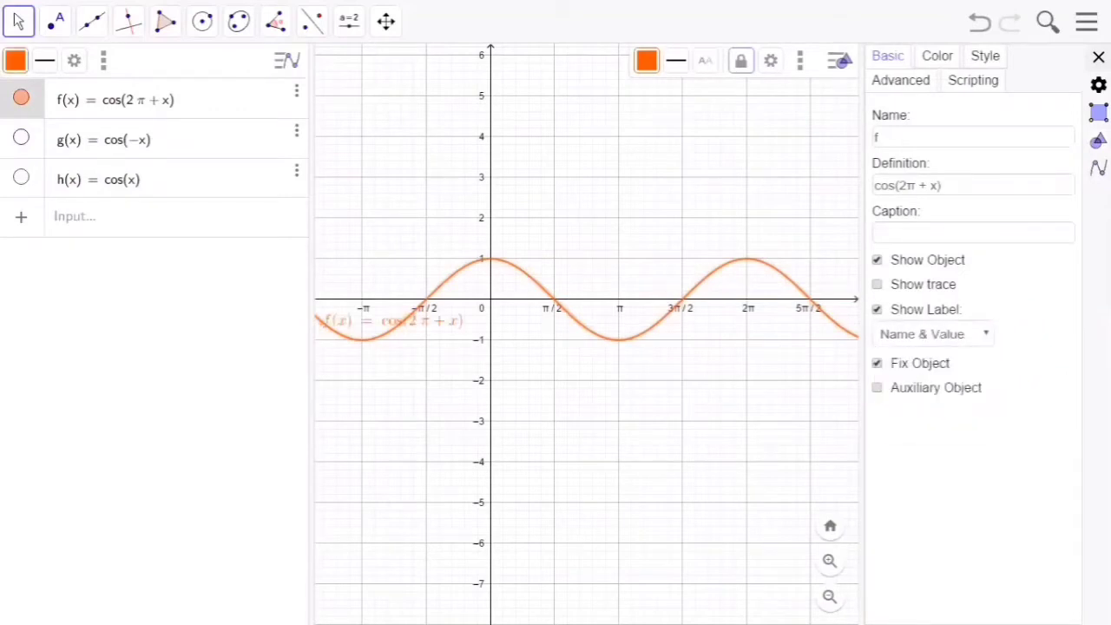
click(1099, 58)
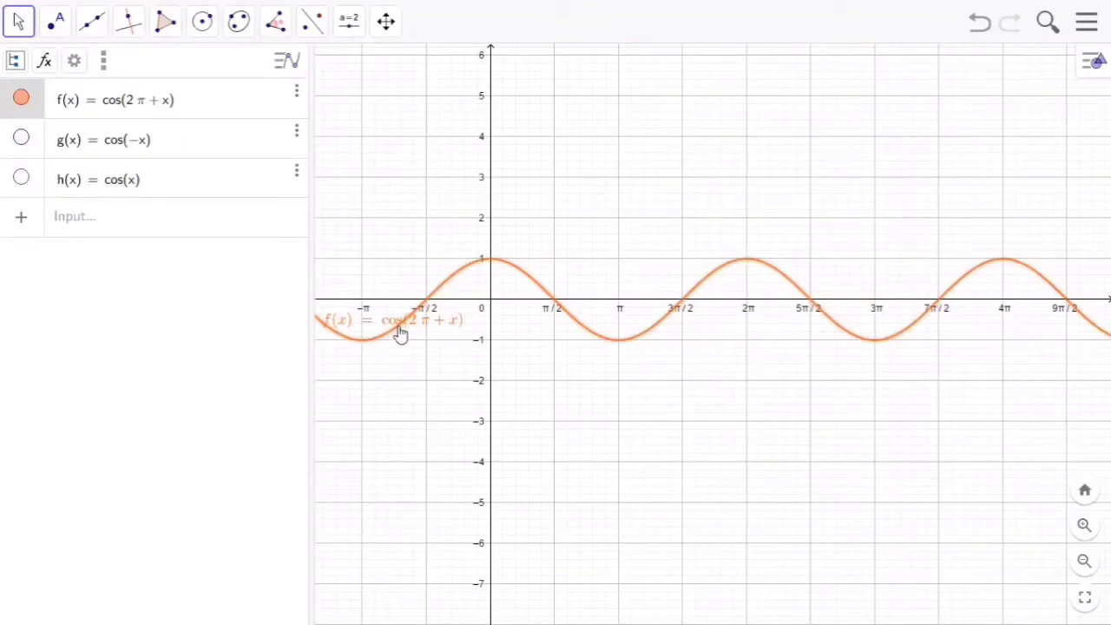
click(22, 141)
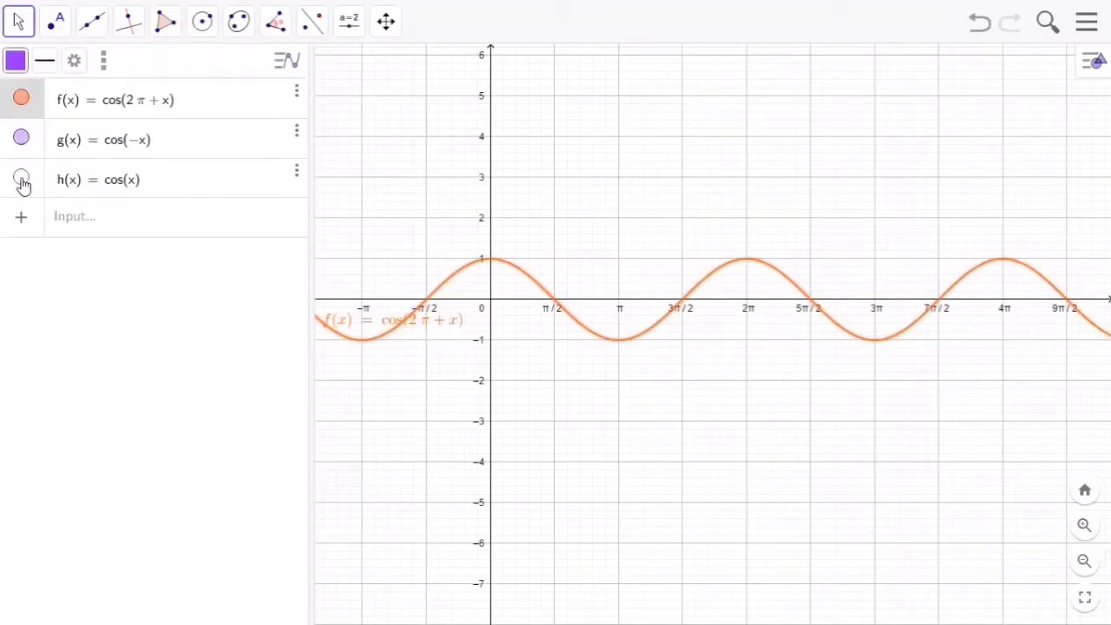
click(21, 181)
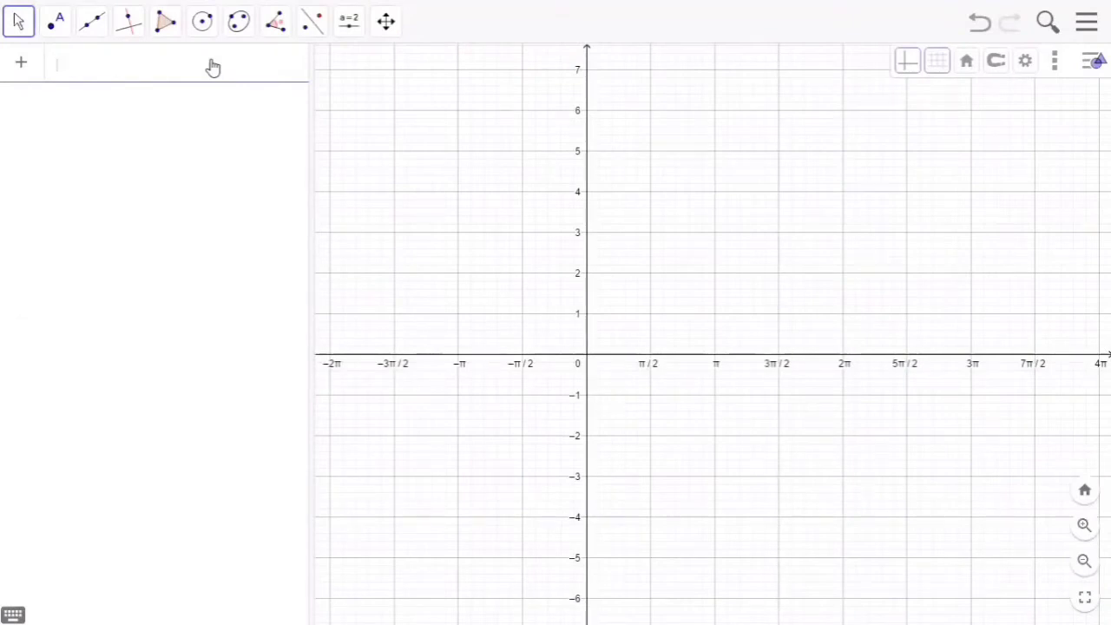
Step: Graph the function tan(π + x) as the first tangent function
text(tan)
click(69, 96)
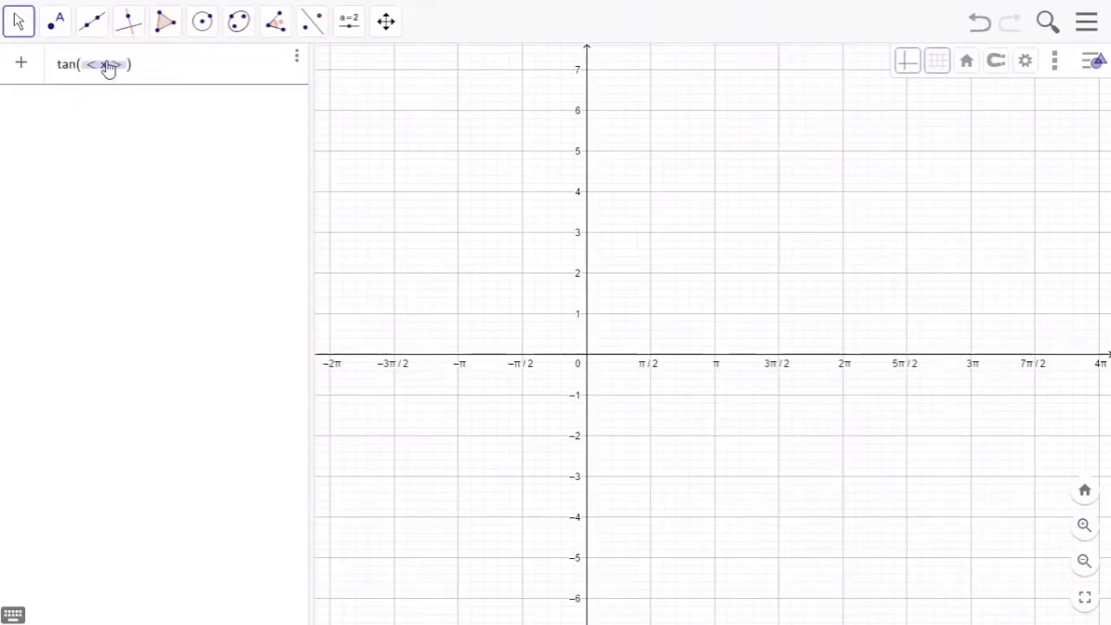
text(p)
text(i - x)
key(Return)
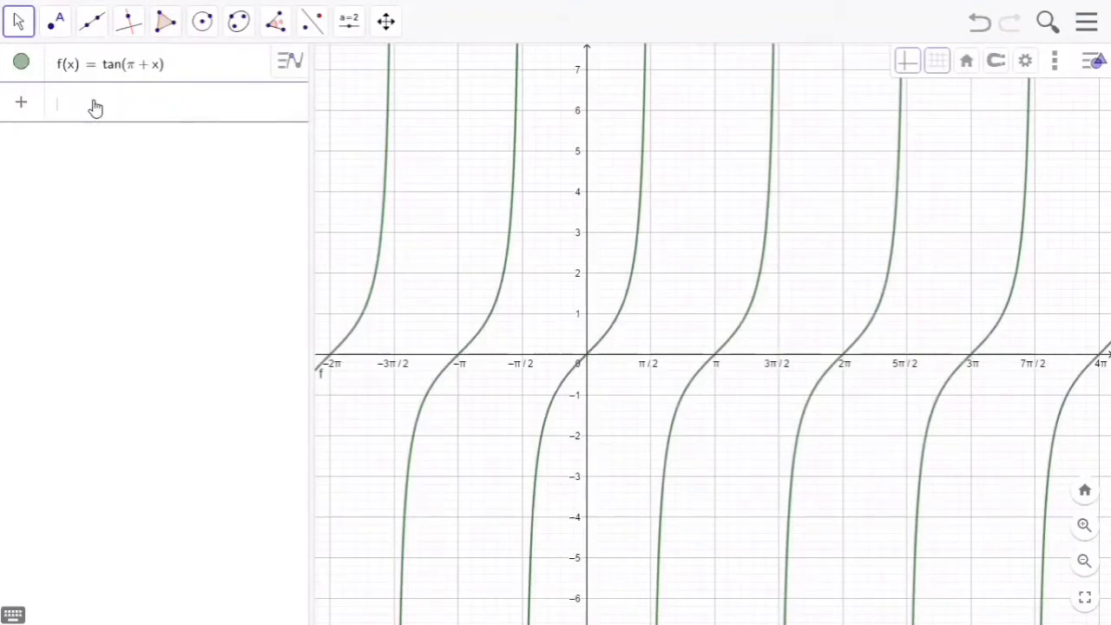
Step: Graph the function tan(−x) as the second tangent function
text(tan)
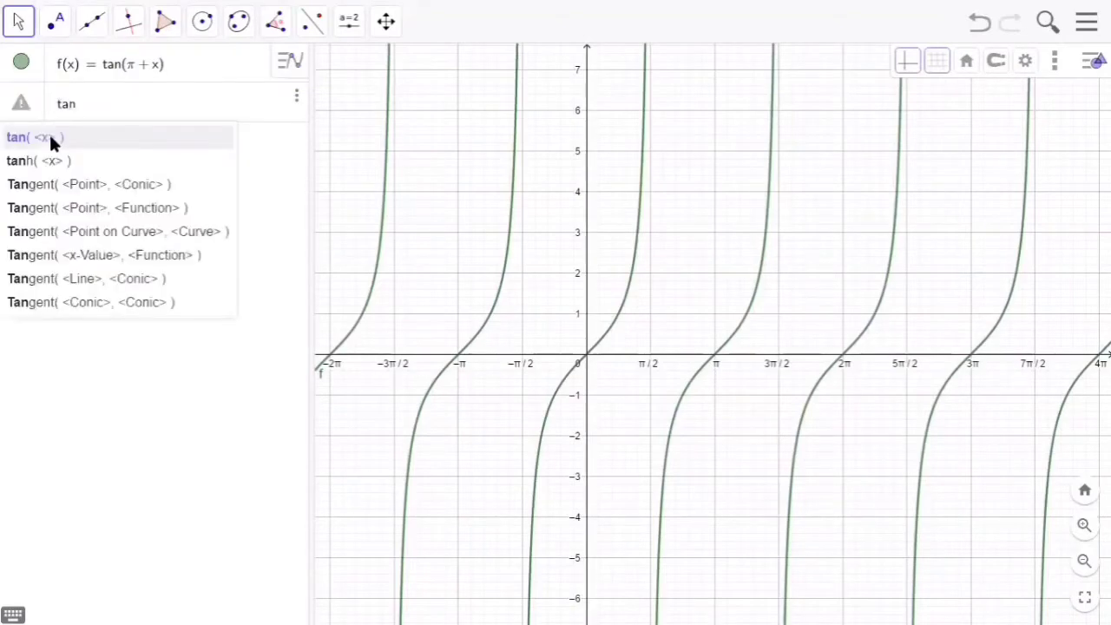
click(49, 141)
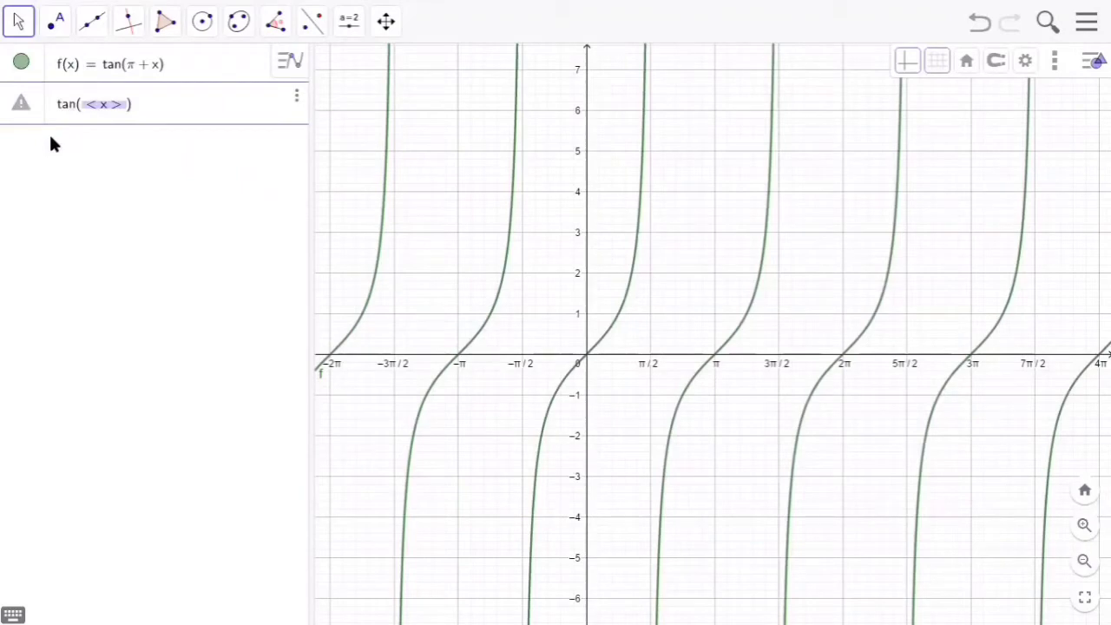
text(-x)
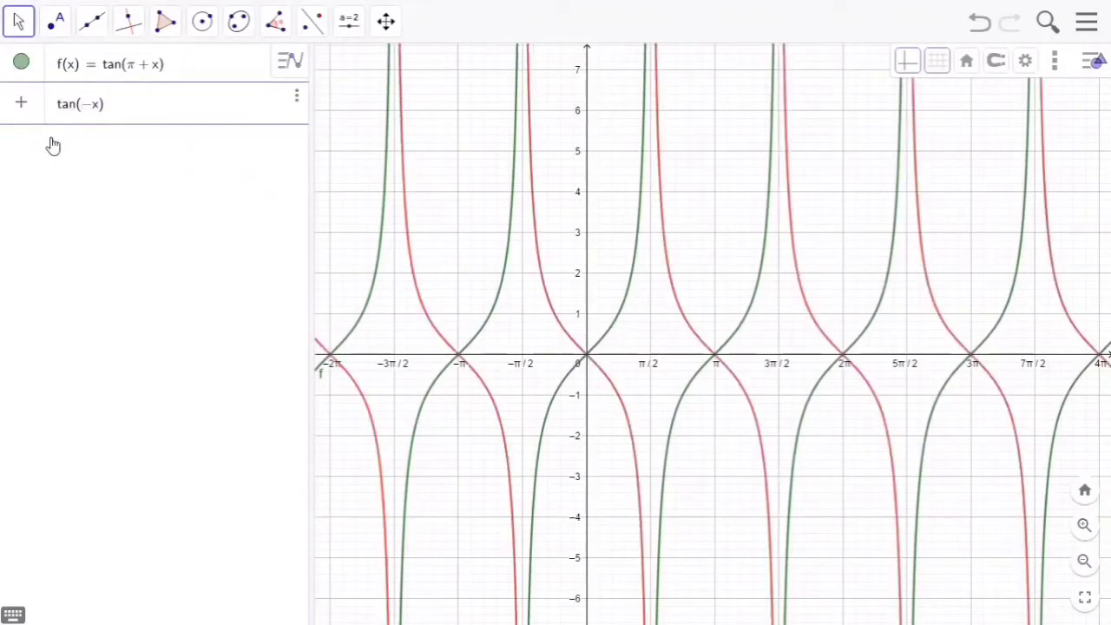
key(Return)
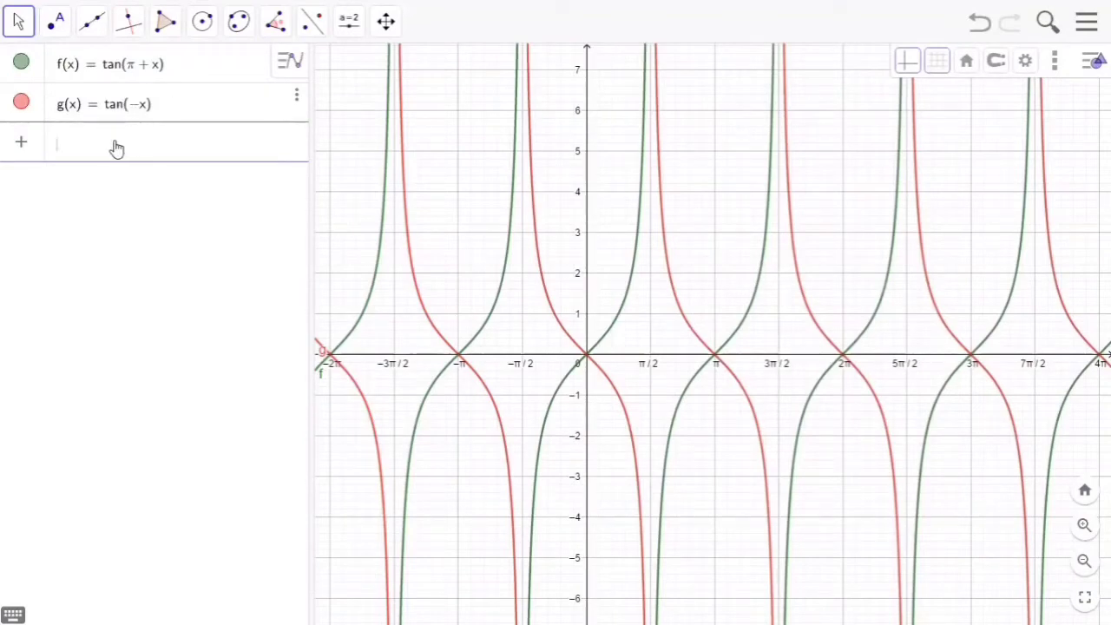
Step: Graph the function tan(x) as the third tangent function
text(tan)
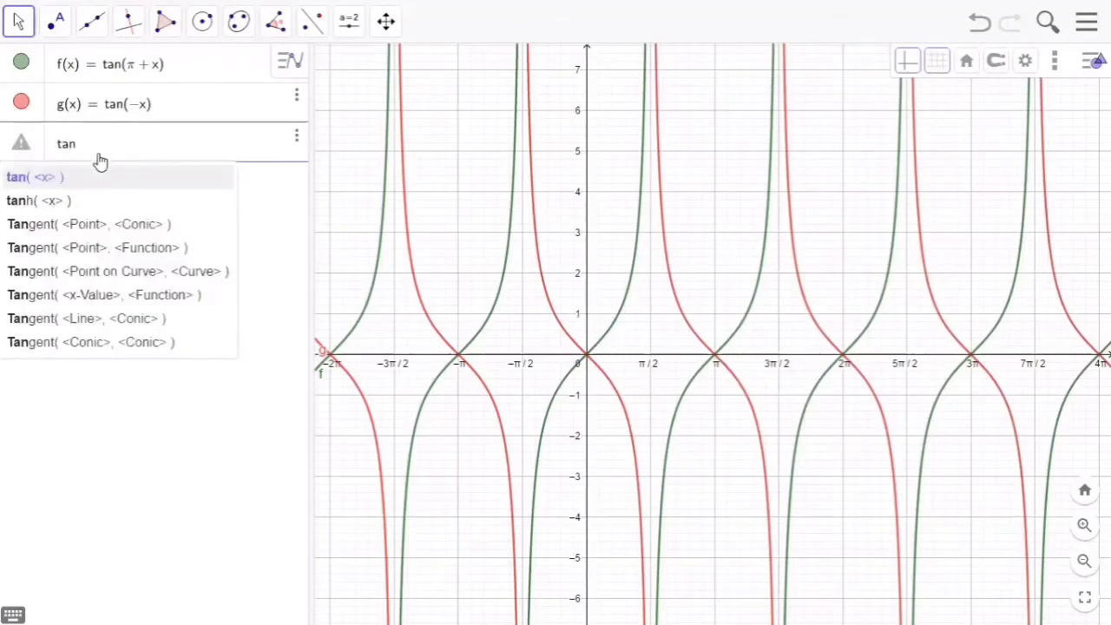
click(76, 177)
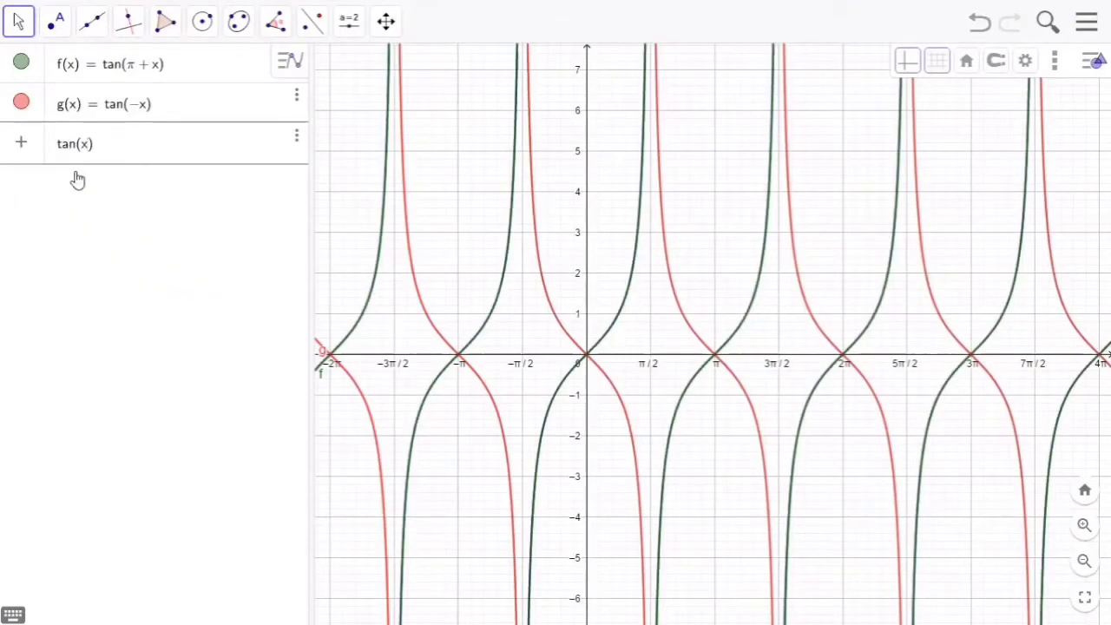
key(Return)
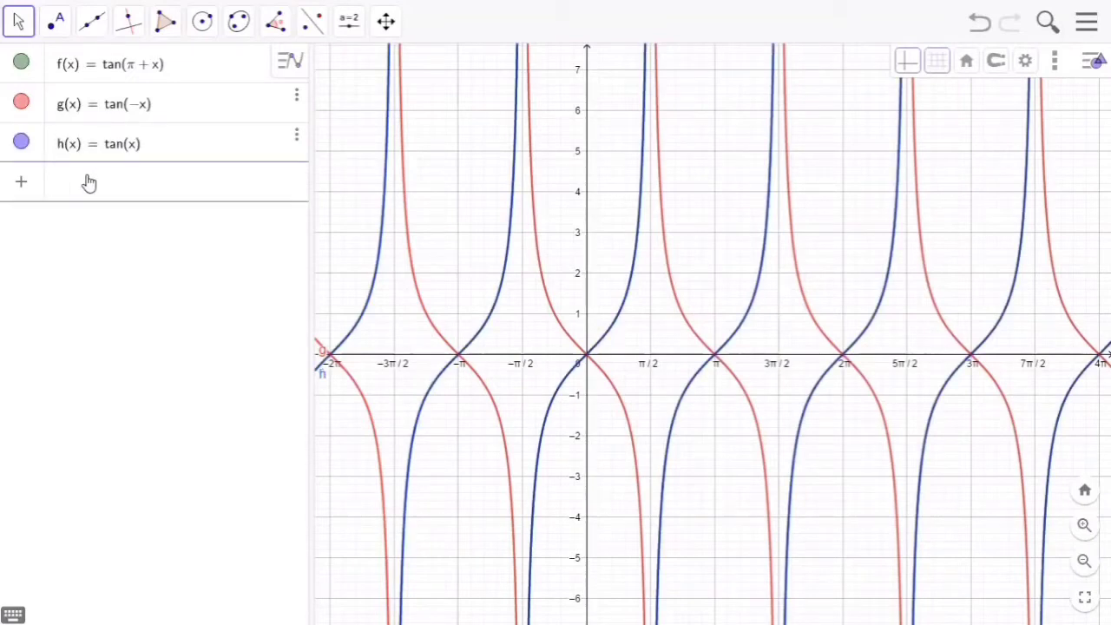
Step: Graph the function −tan(x) as the fourth tangent function
text(-t)
text(an)
click(50, 216)
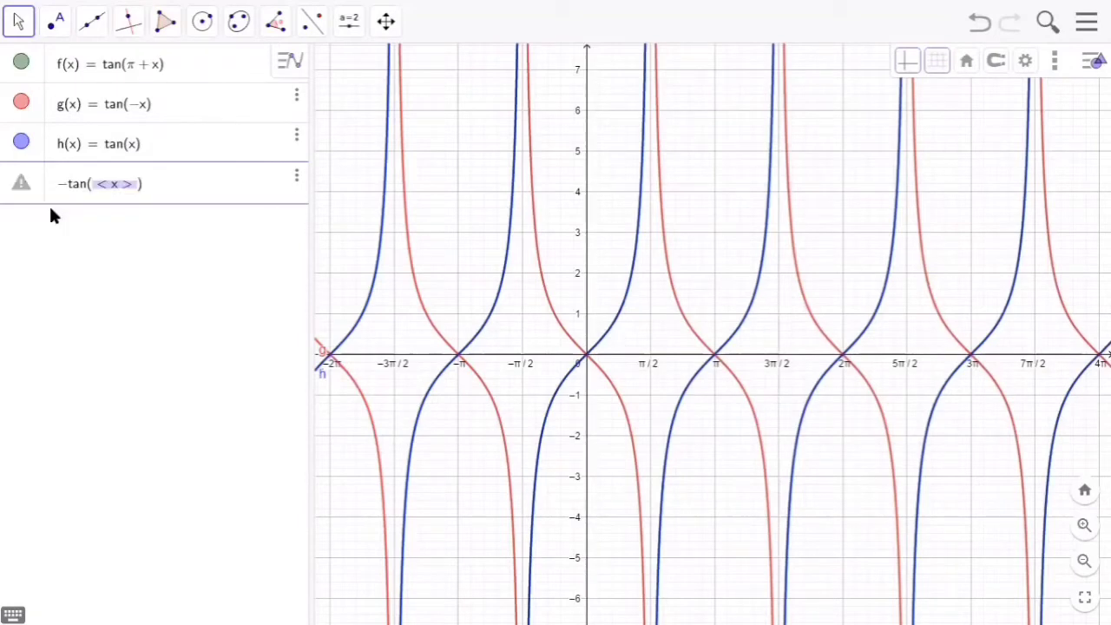
text(x)
key(Return)
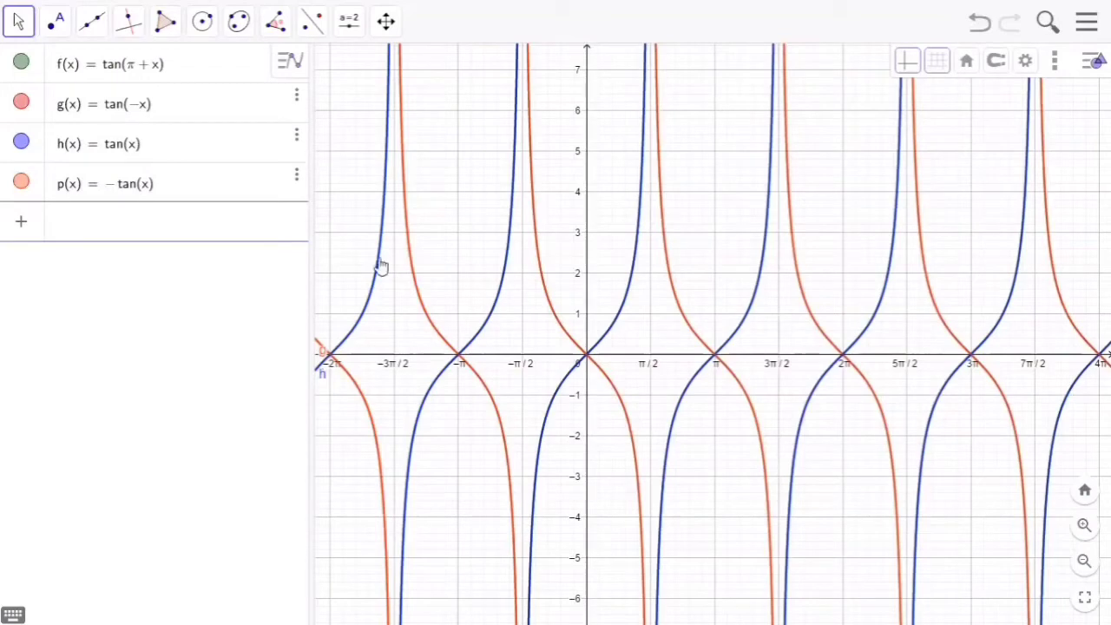
Step: Hide all four tangent curves and show them again one by one to compare tan(π + x) with tan(x) and tan(−x) with −tan(x)
click(22, 185)
click(22, 185)
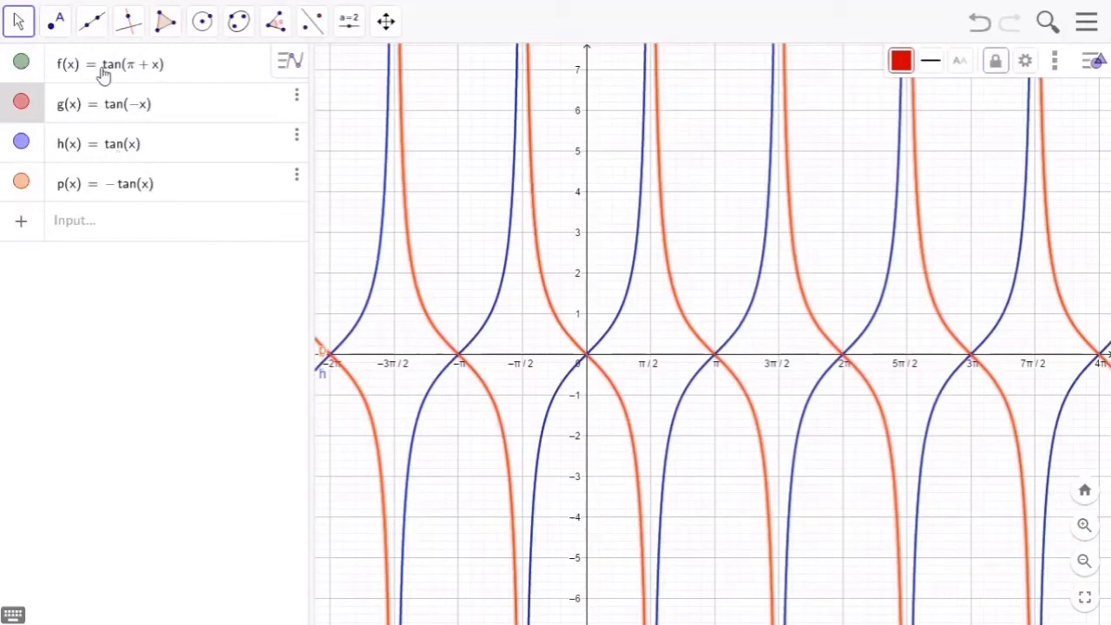
click(21, 182)
click(21, 142)
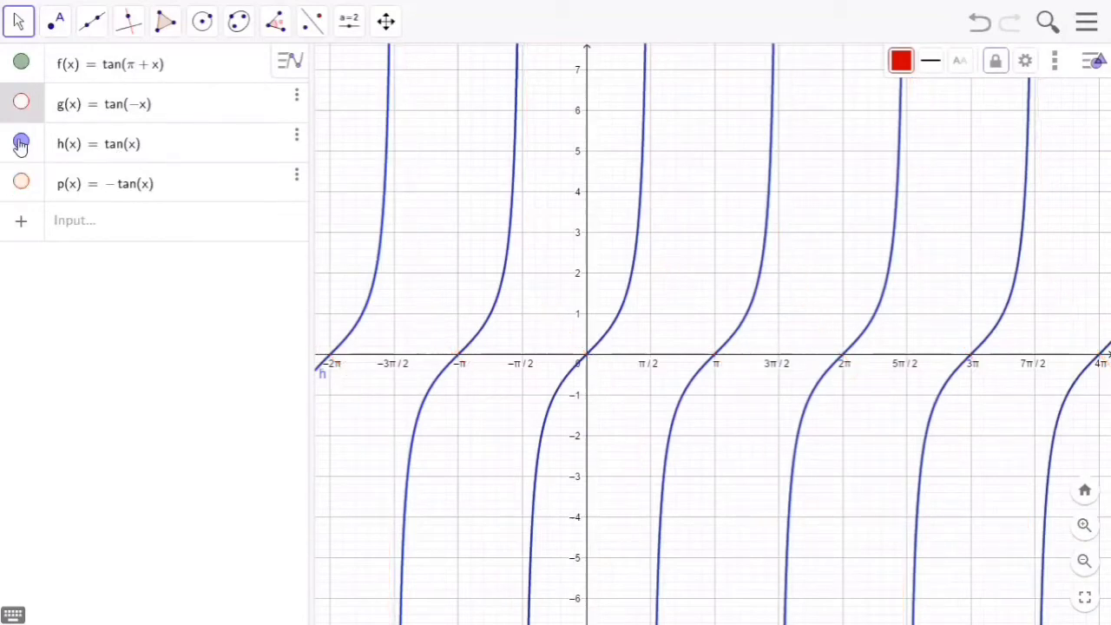
click(21, 70)
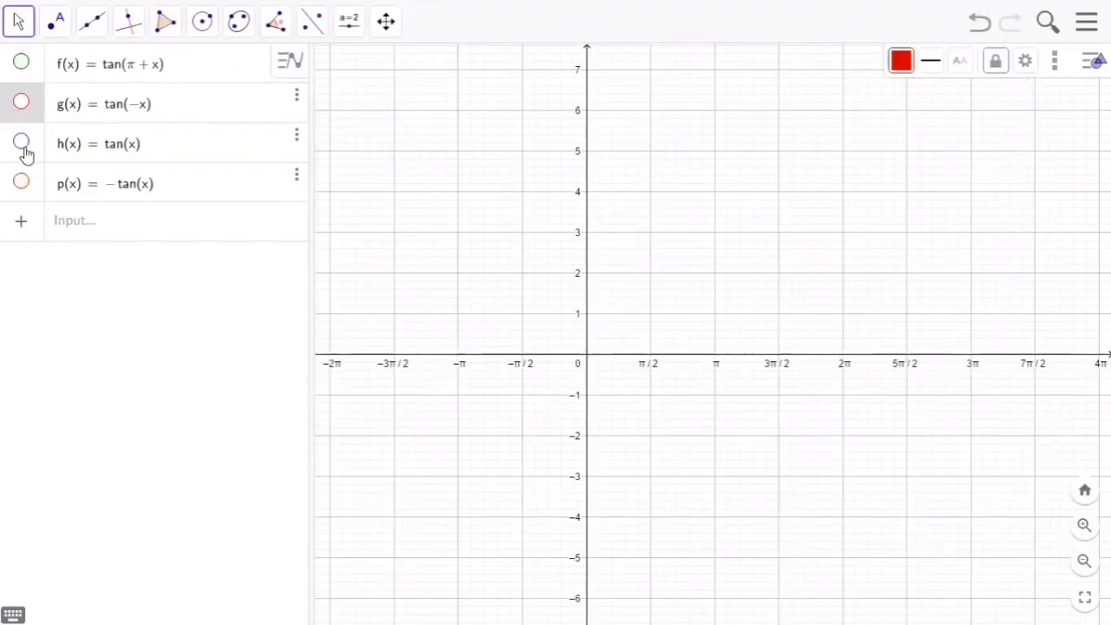
click(21, 69)
click(21, 141)
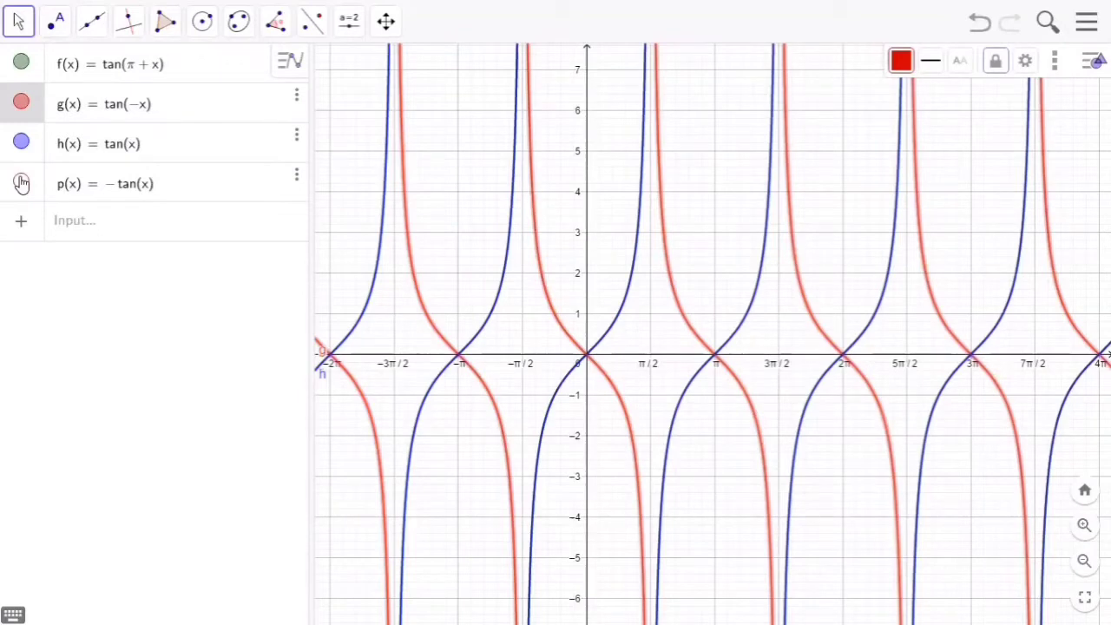
click(21, 184)
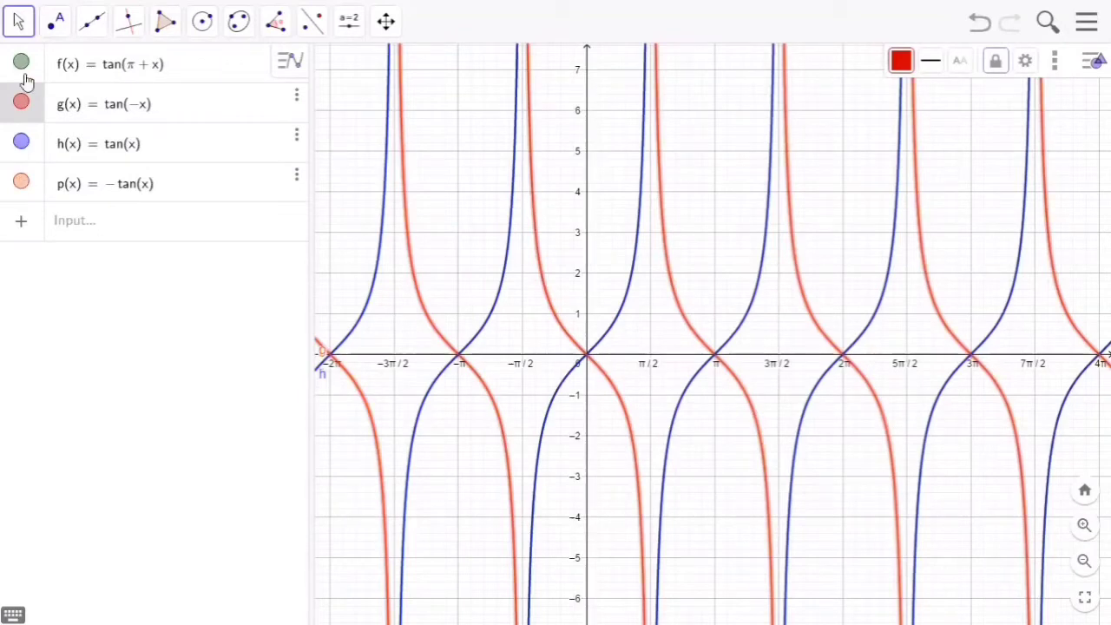
Step: Hide the curves of tan(x), tan(π + x) and −tan(x) to isolate the curve of tan(−x)
click(19, 139)
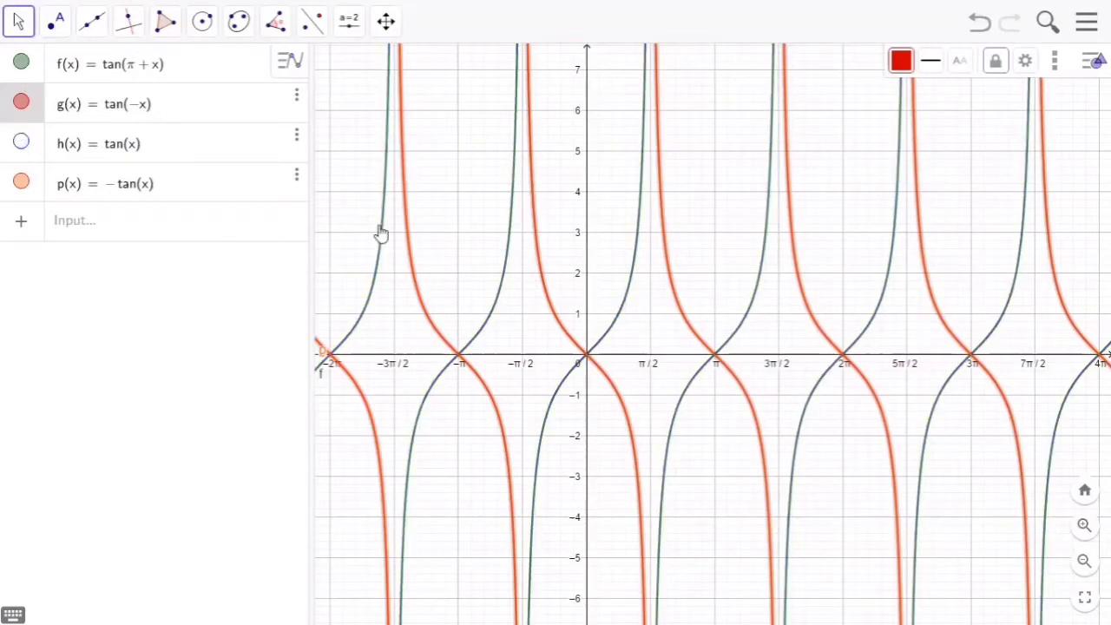
click(21, 61)
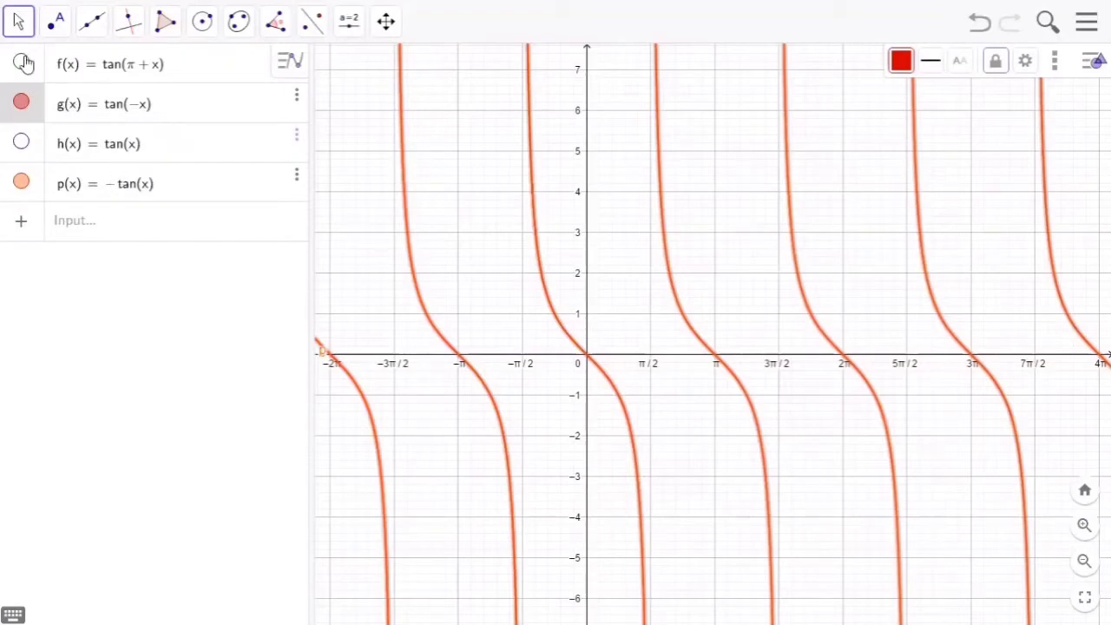
click(21, 181)
click(20, 104)
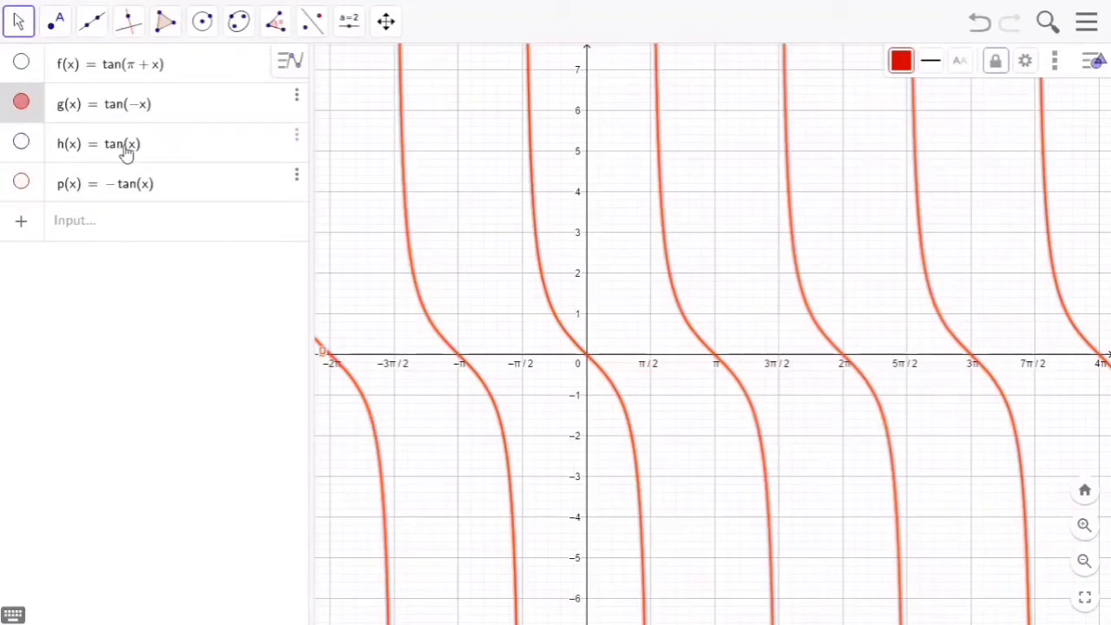
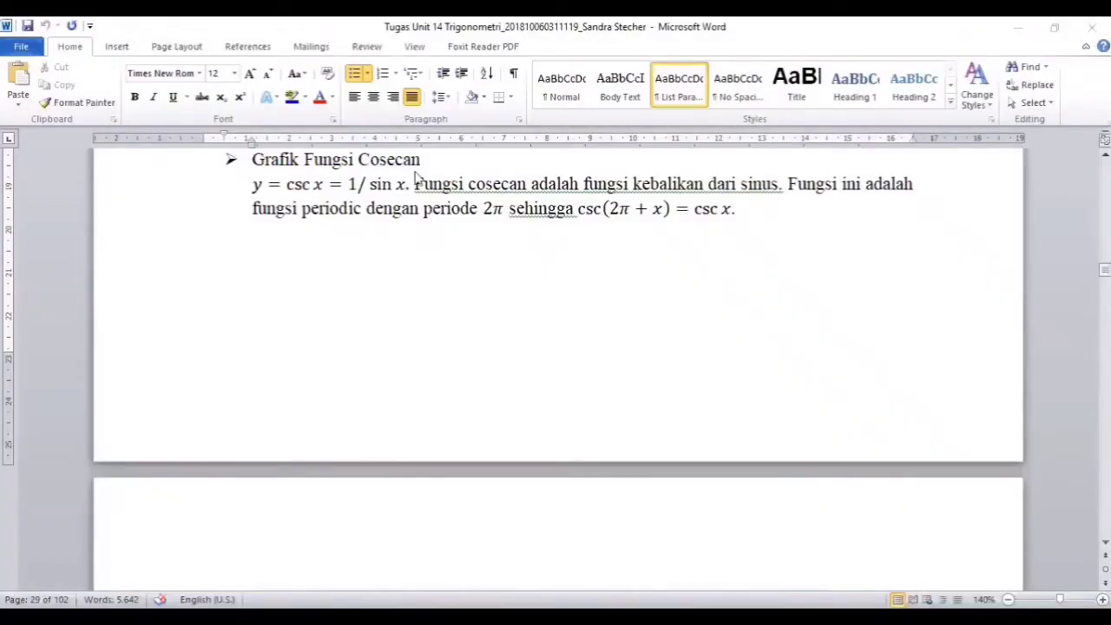
Step: Switch from the Word notes on the cosecant function to the empty GeoGebra graph and graph y = csc(x)
click(420, 183)
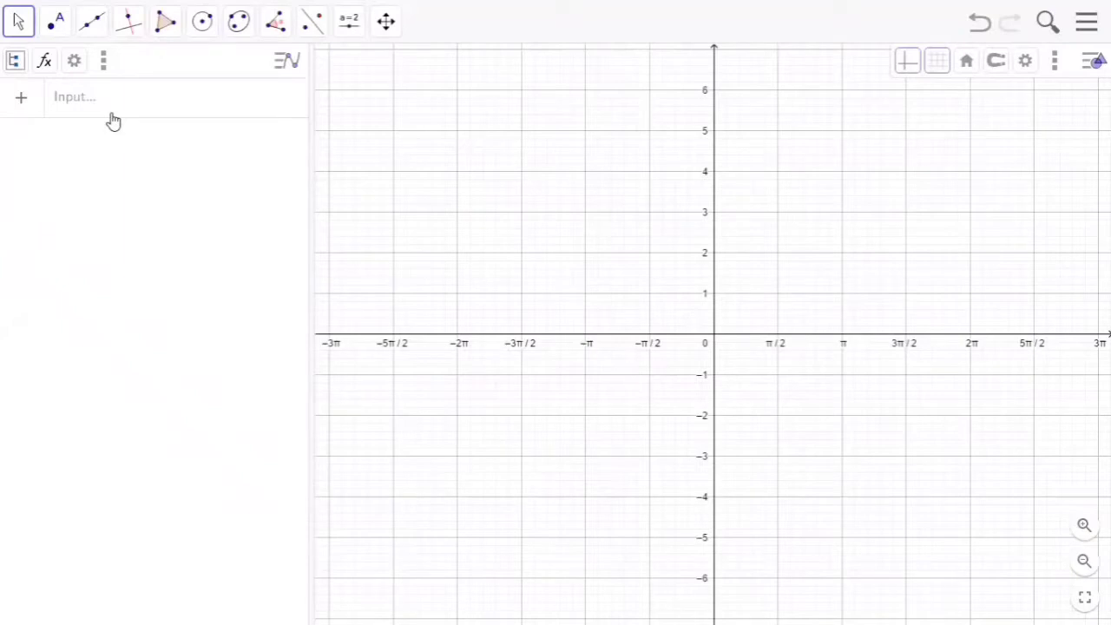
click(113, 120)
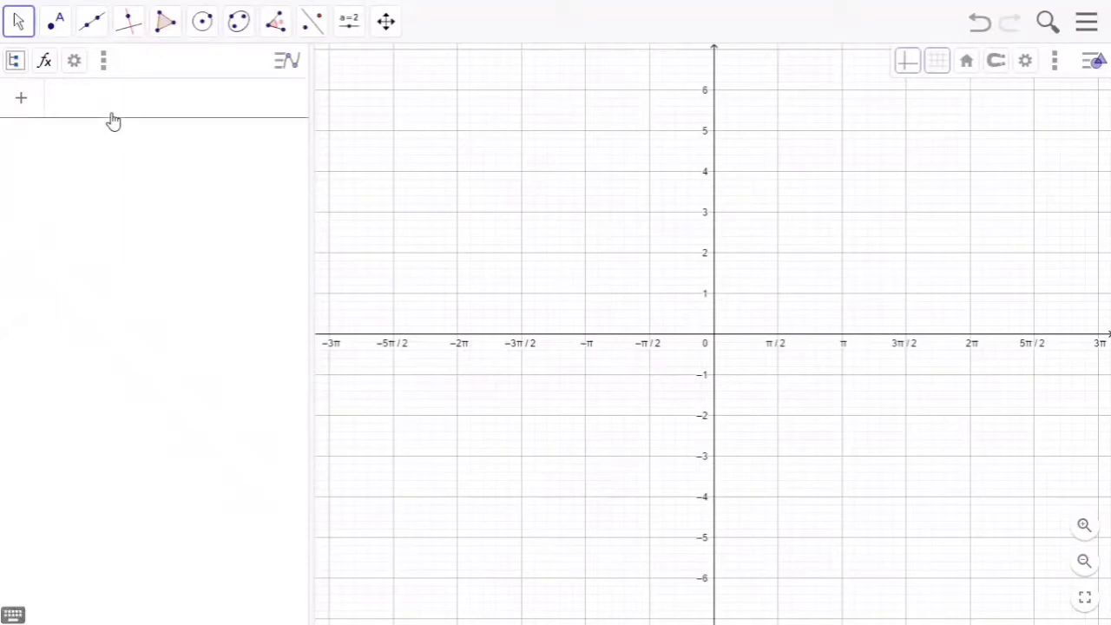
text(y )
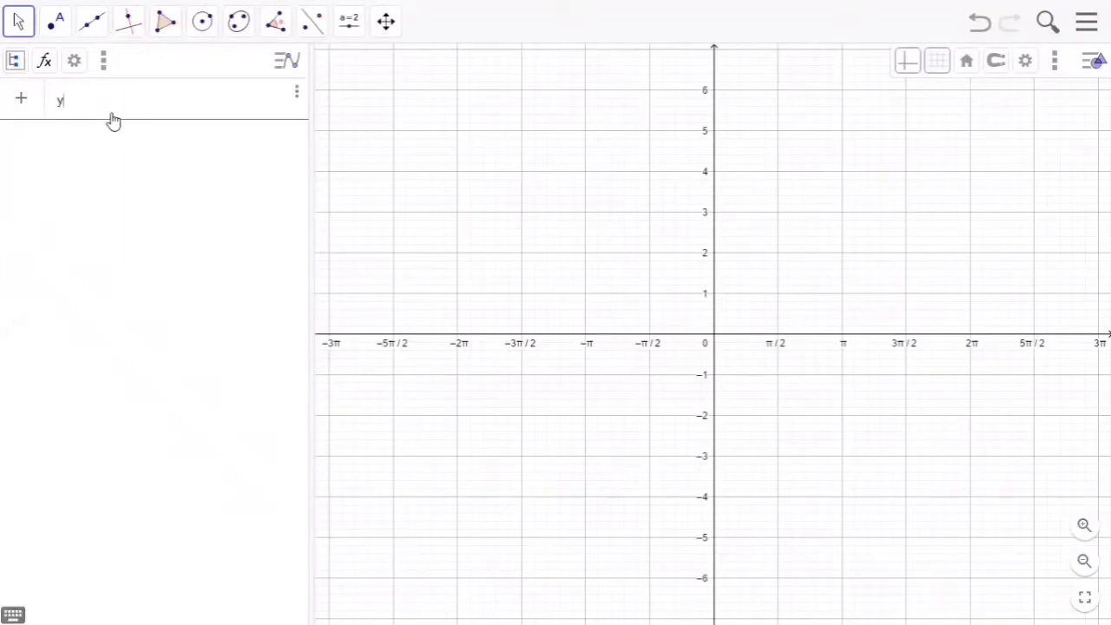
text(= csc(x))
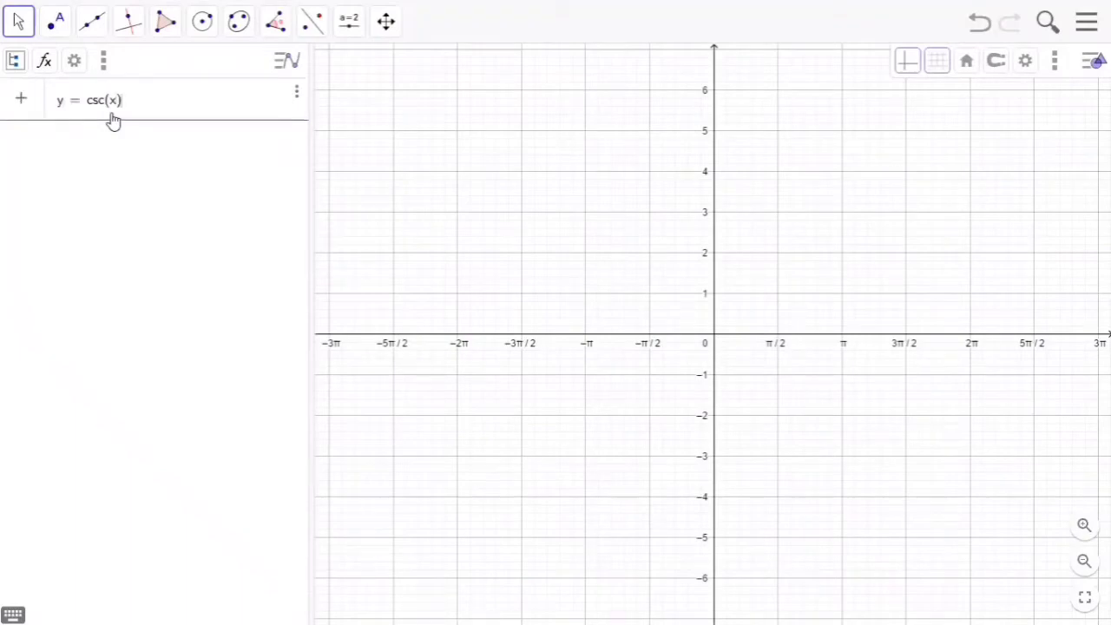
key(Return)
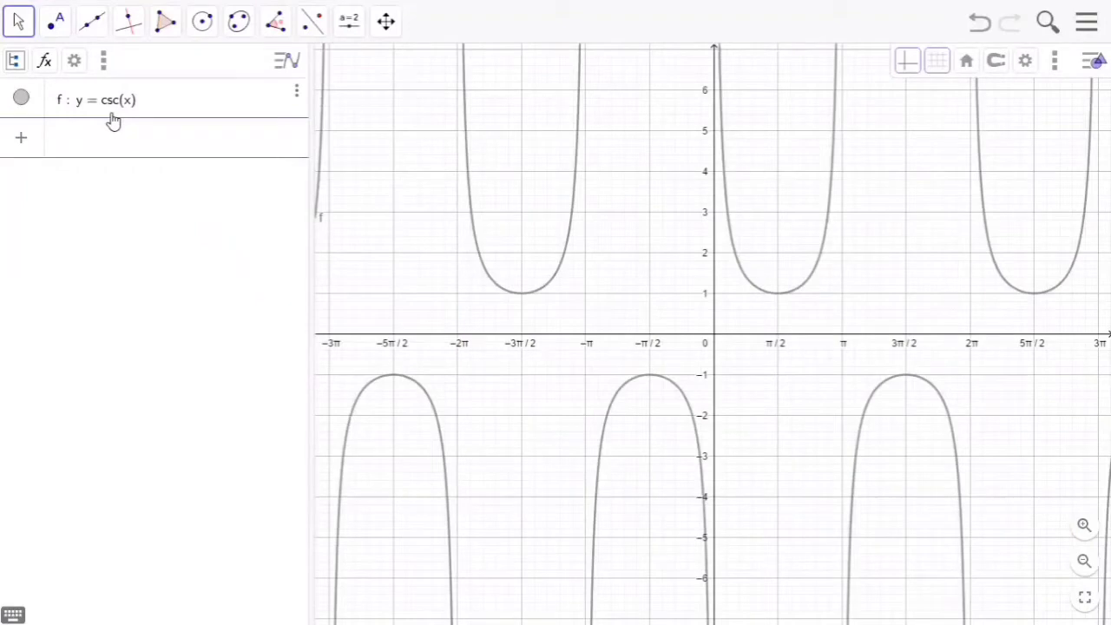
Step: Graph the equation y = 1/sin(x) as the reciprocal form of the cosecant
text(y = 1)
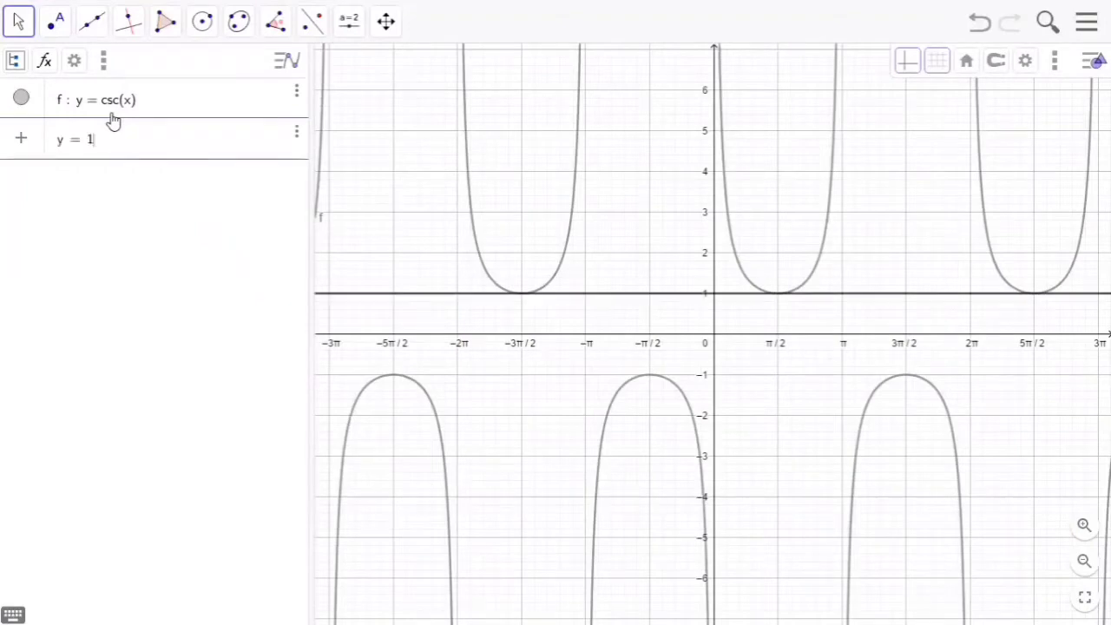
text(/sin)
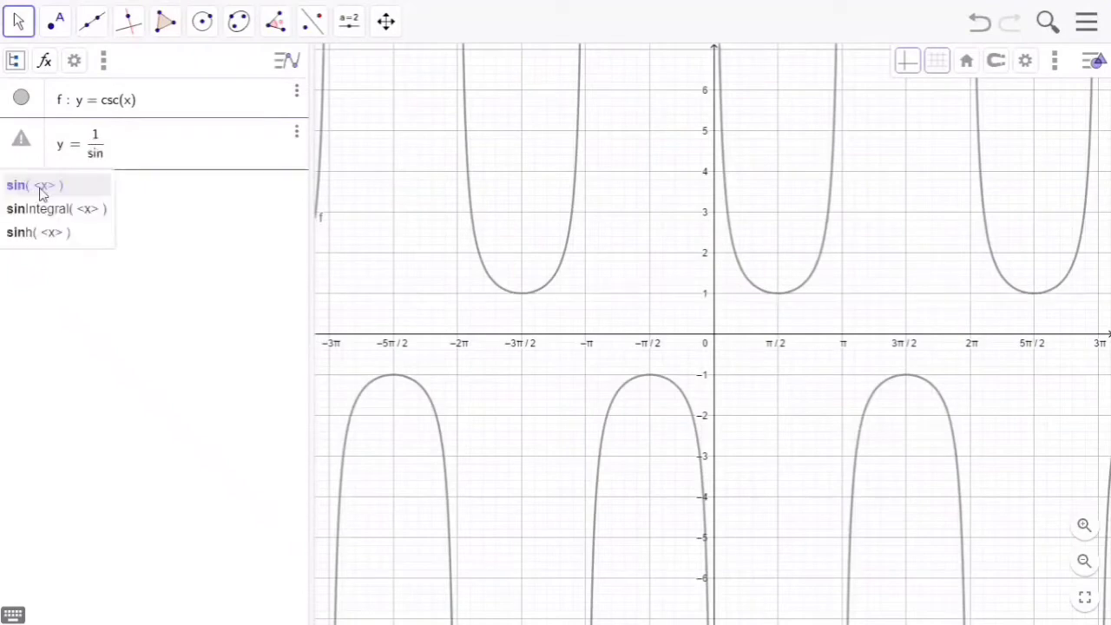
click(40, 191)
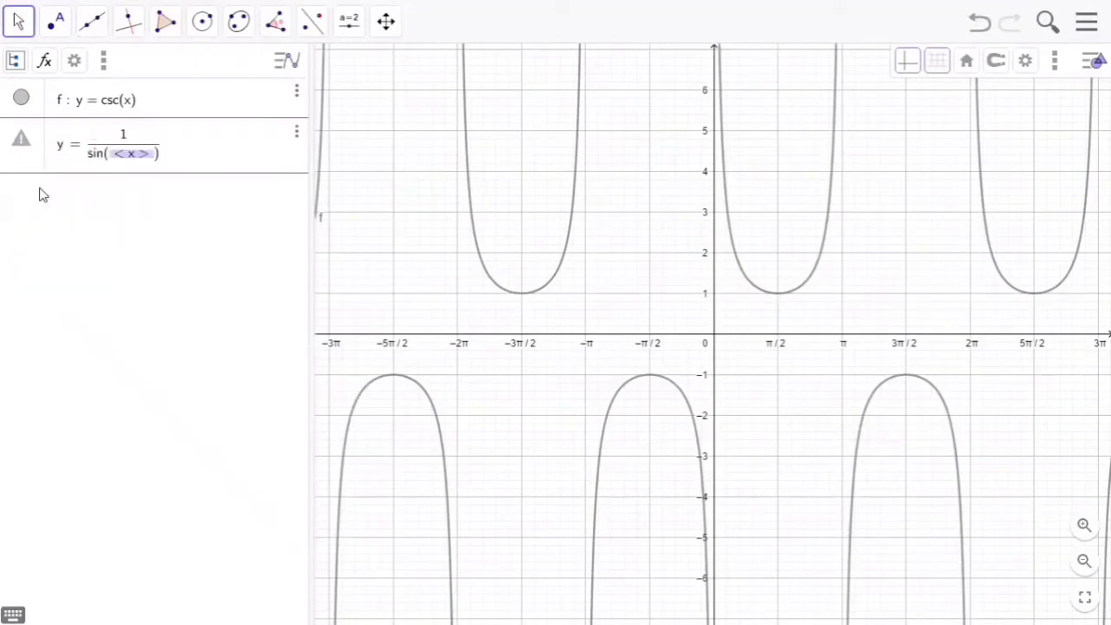
text(x)
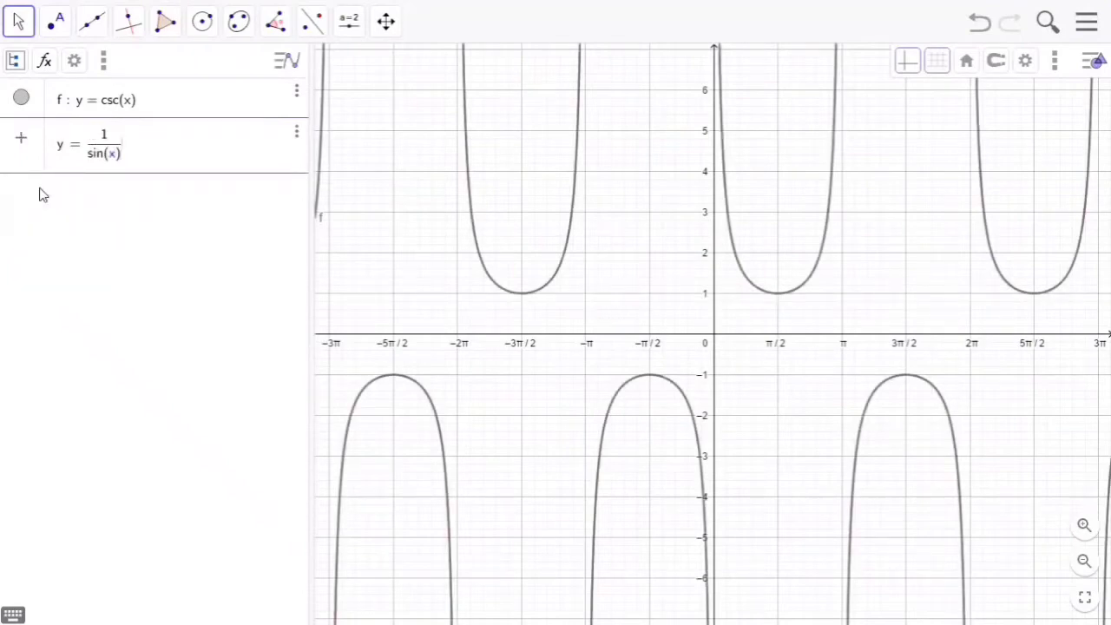
key(Return)
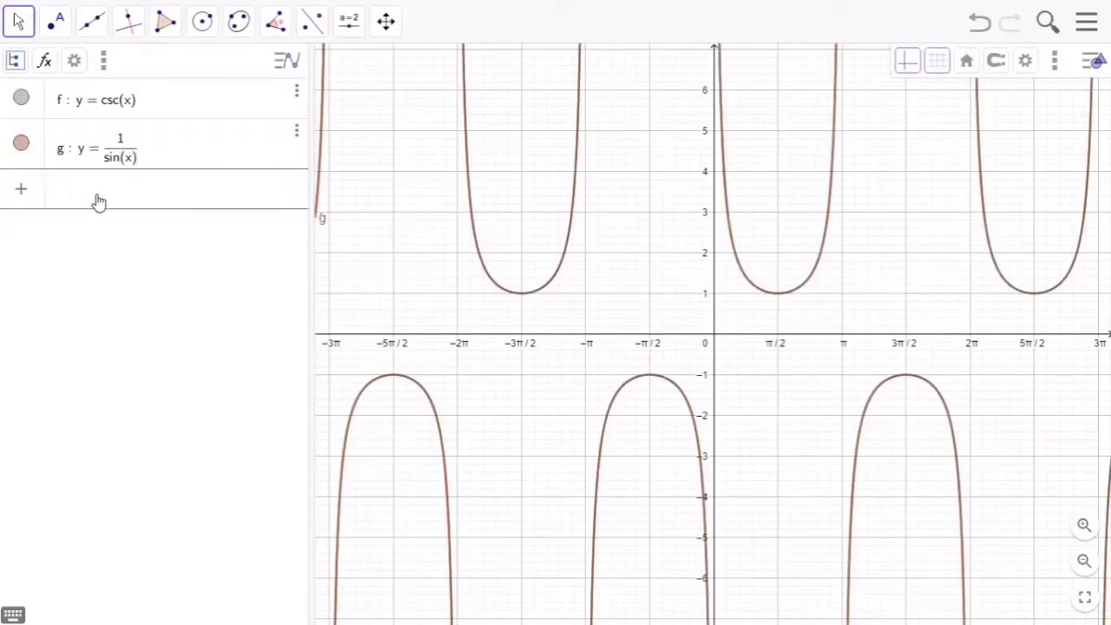
Step: Graph the function csc(2π + x) as the third cosecant entry
text(csc)
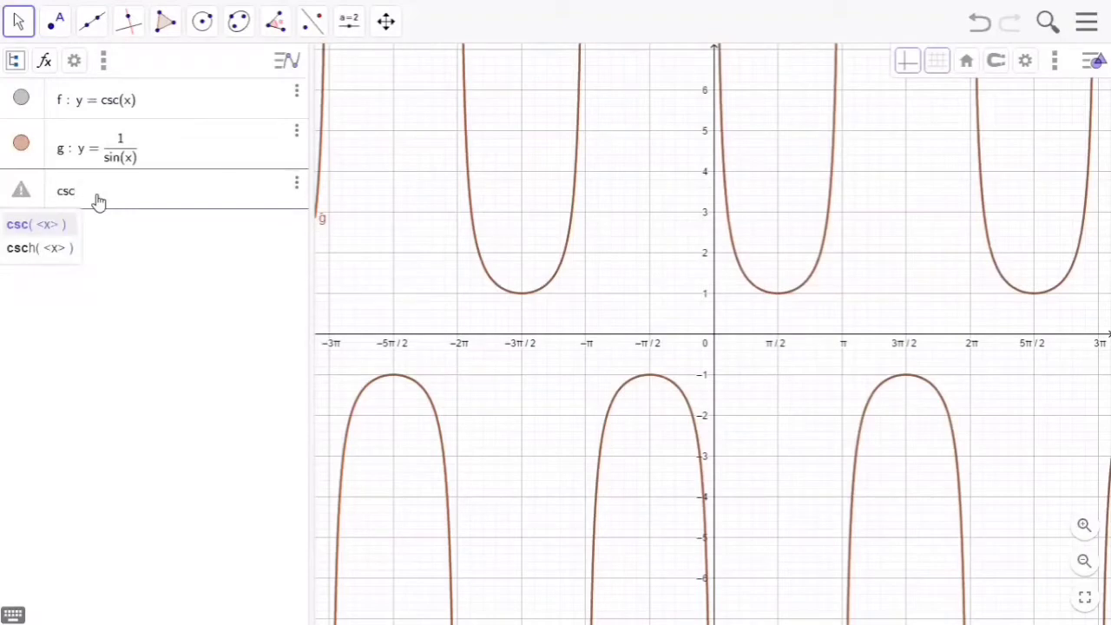
text((2pi)
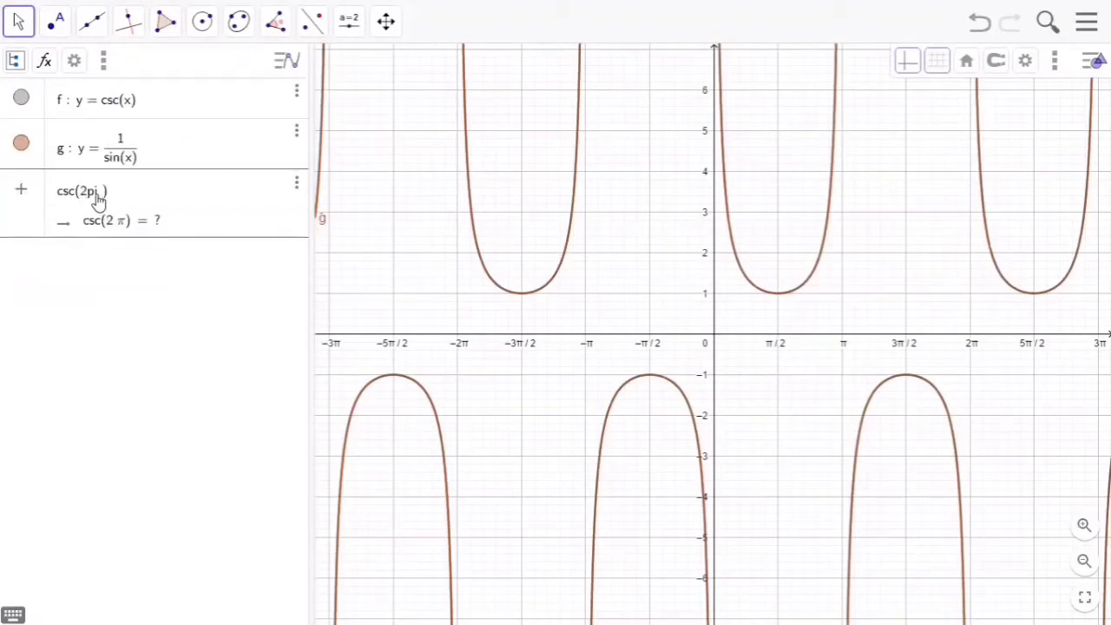
text(+x)
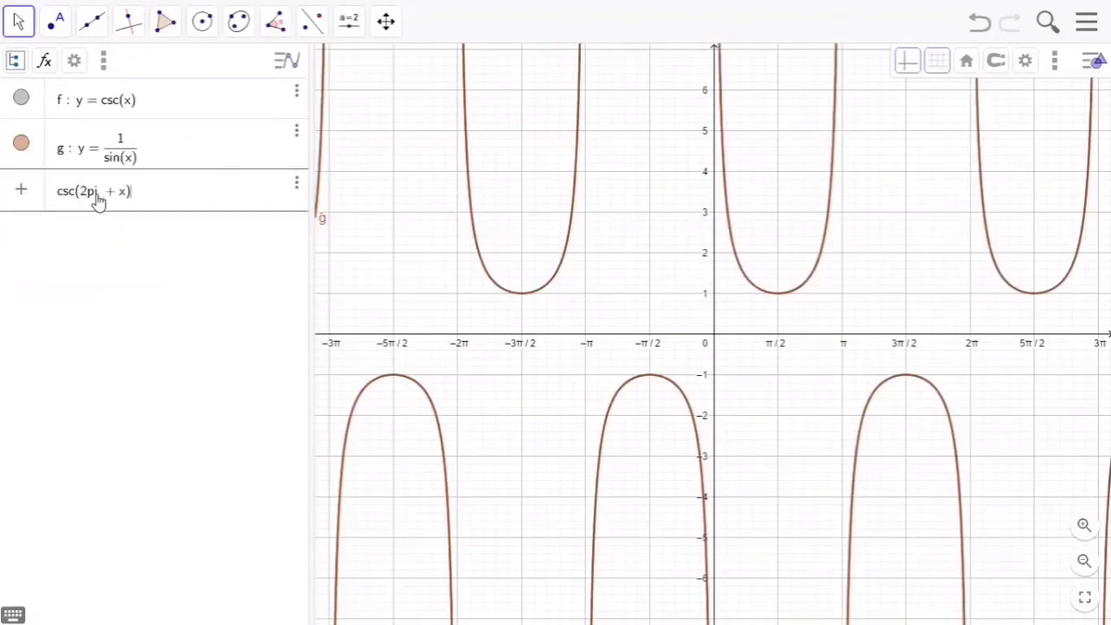
key(Return)
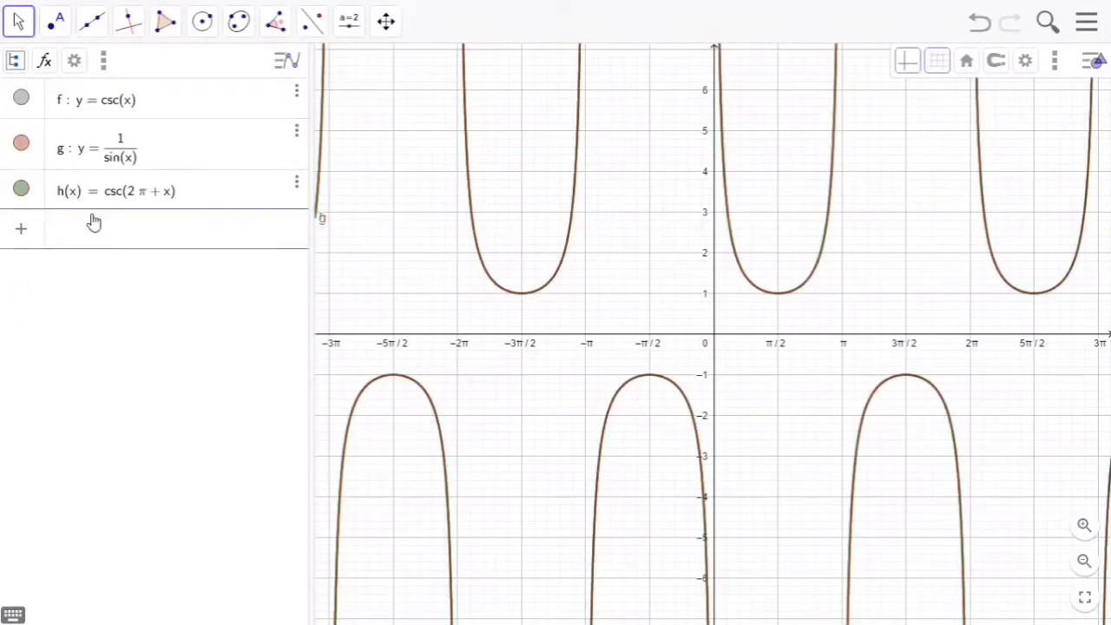
Step: Graph the function csc(x) as the fourth cosecant entry
text(csc)
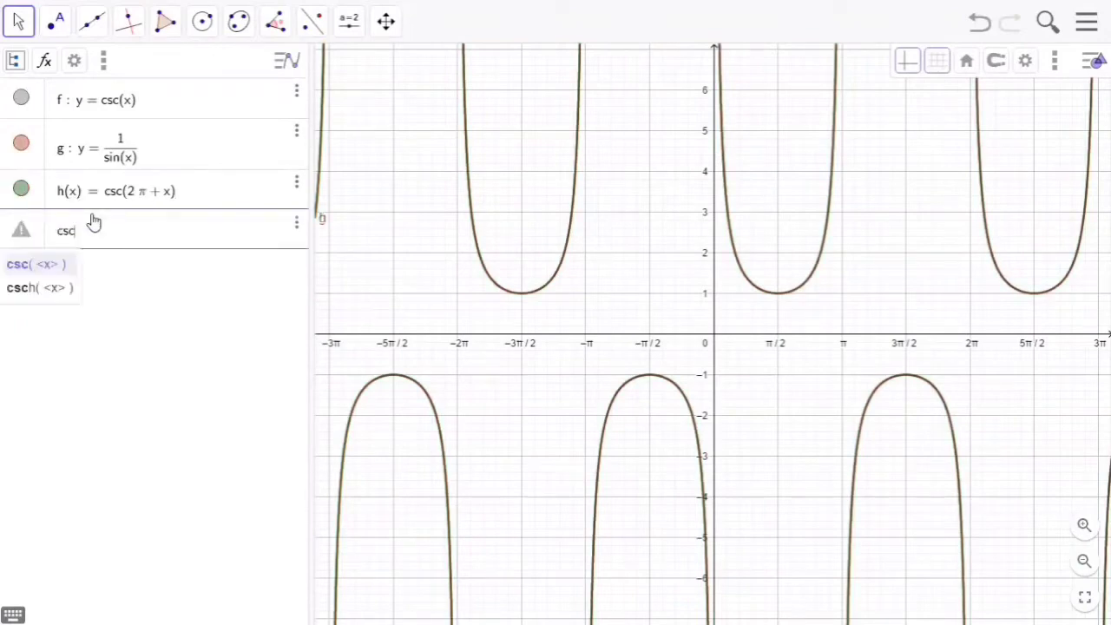
text((x))
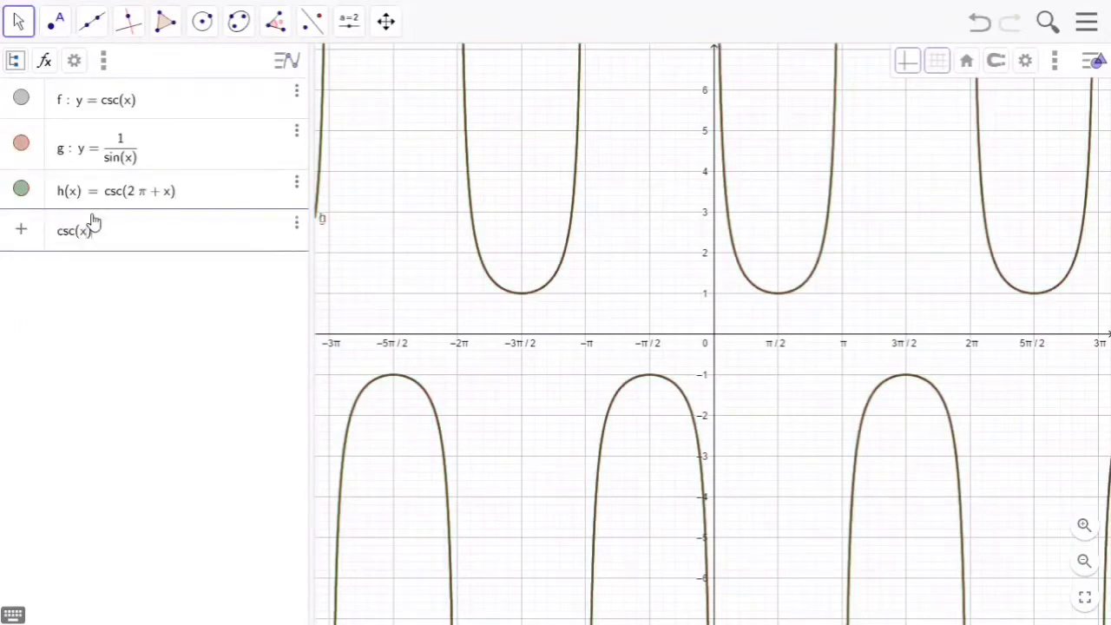
key(Return)
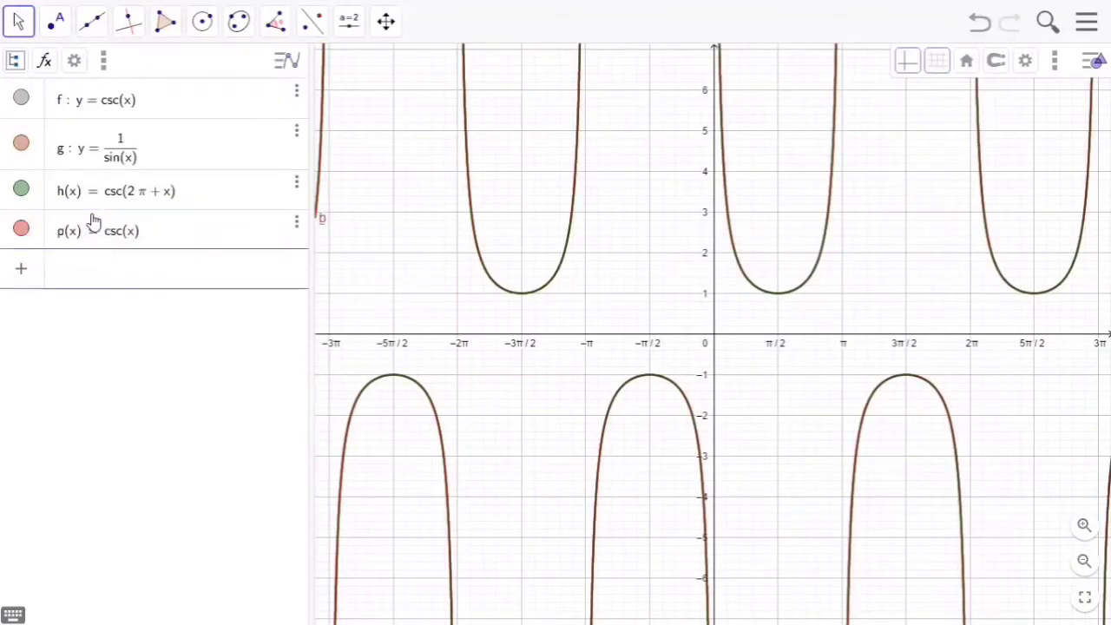
Step: Isolate the curve of y = csc(x) by hiding the other three, and replace it with the curve of y = 1/sin(x) alone
click(20, 230)
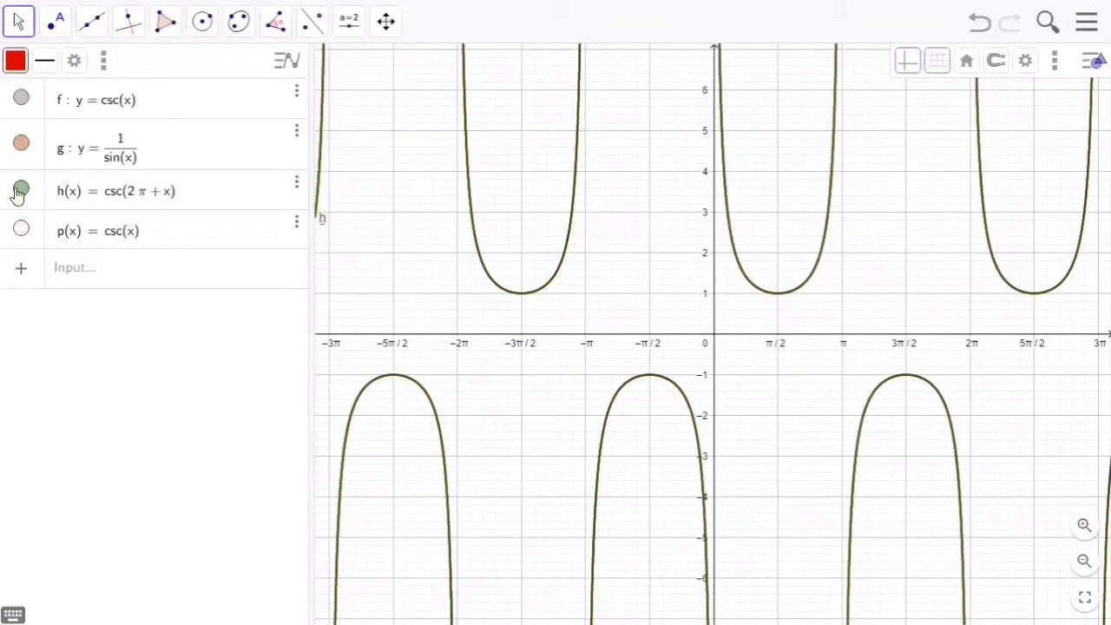
click(21, 189)
click(21, 142)
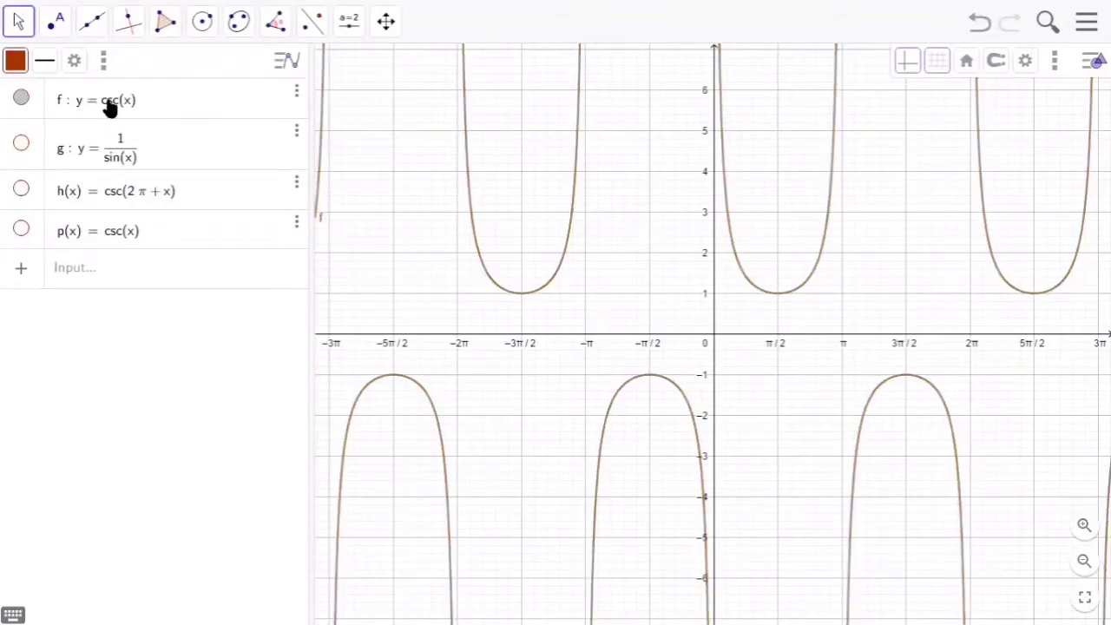
click(20, 144)
click(20, 102)
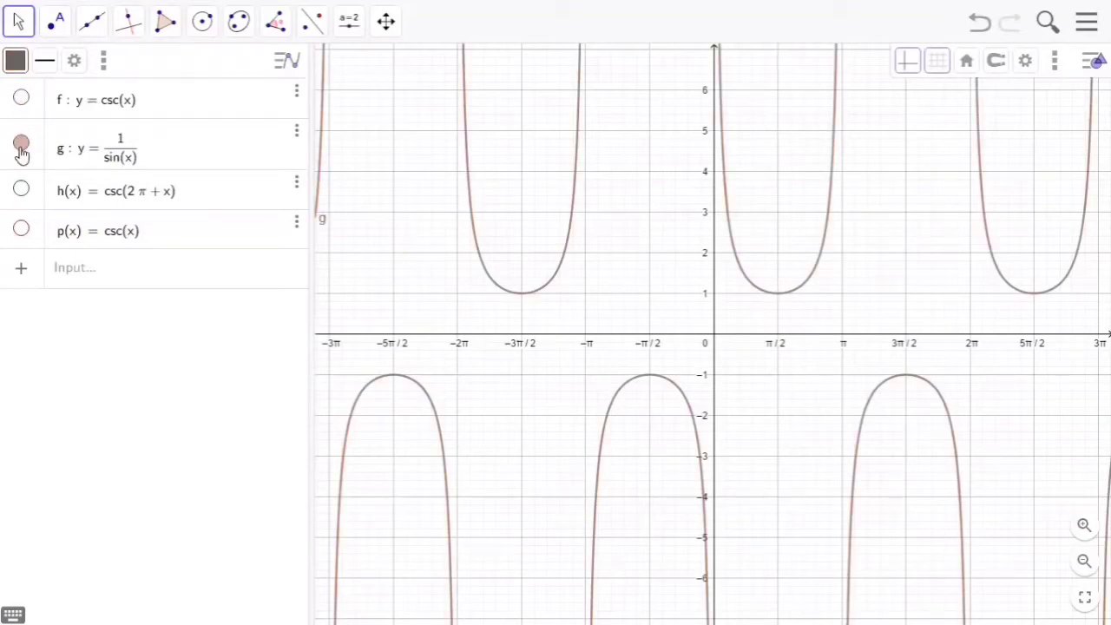
Step: Show the curves of csc(2π + x) and p(x) = csc(x) in place of 1/sin(x), and turn the first two curves back on
click(21, 190)
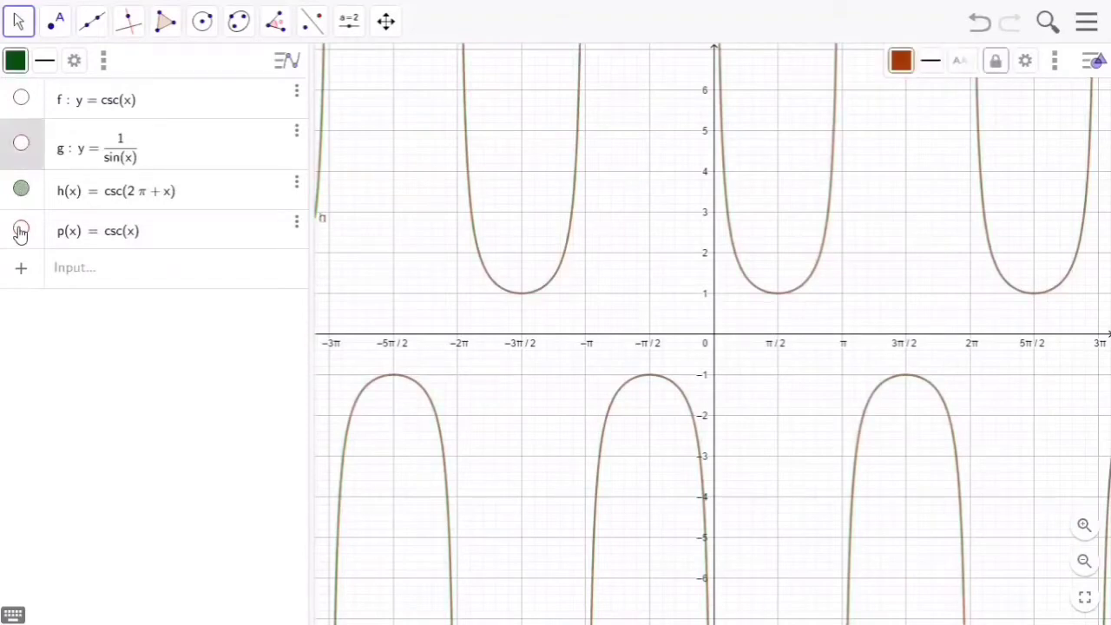
click(21, 231)
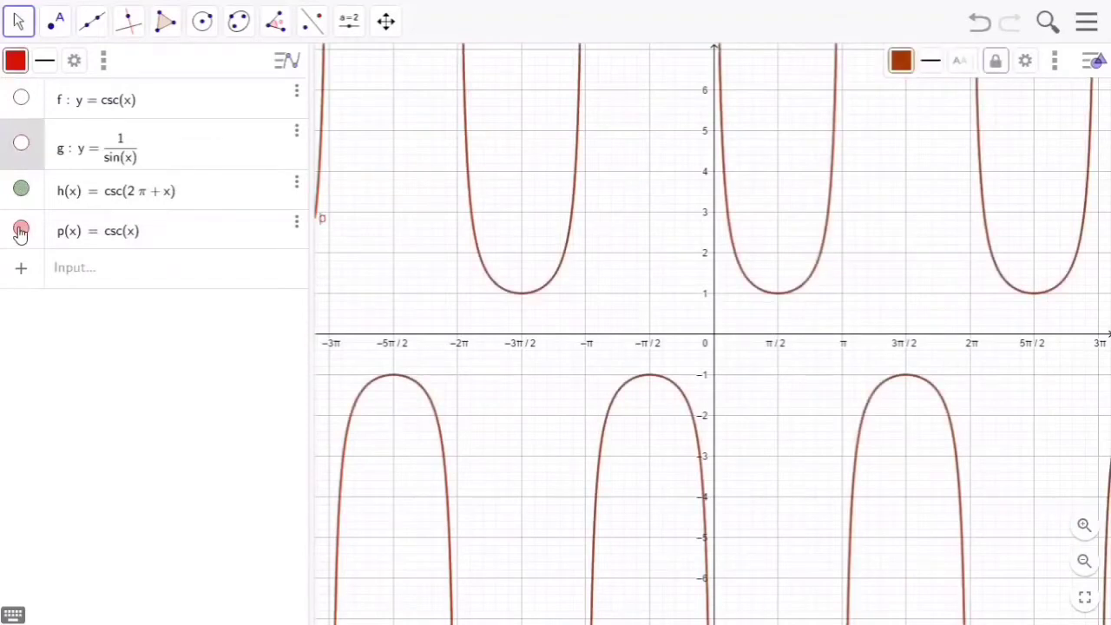
click(19, 144)
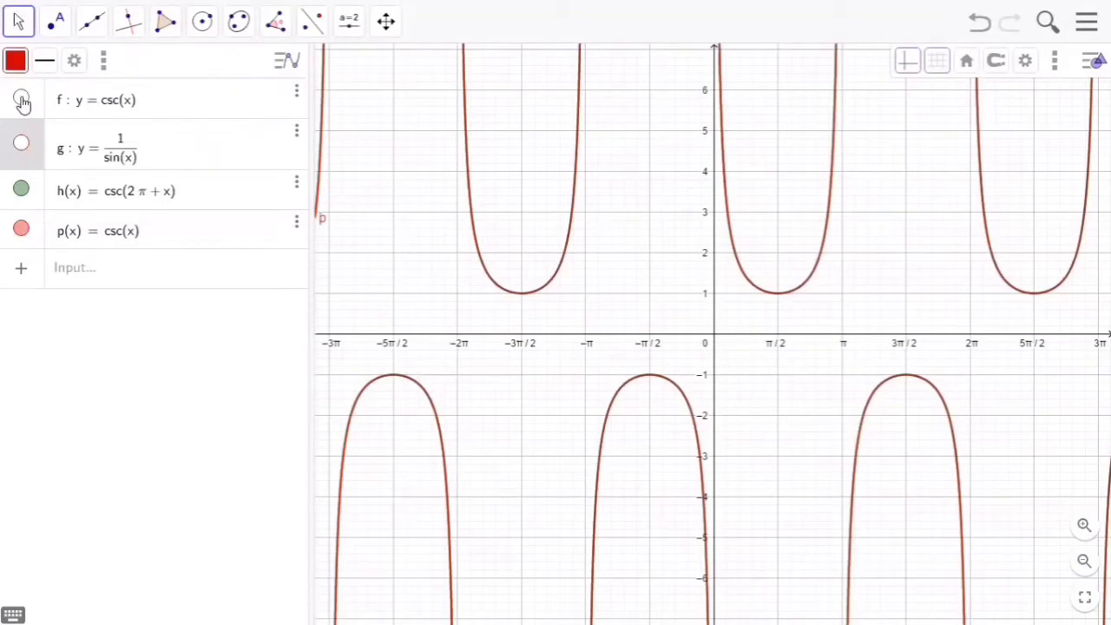
click(22, 101)
click(22, 144)
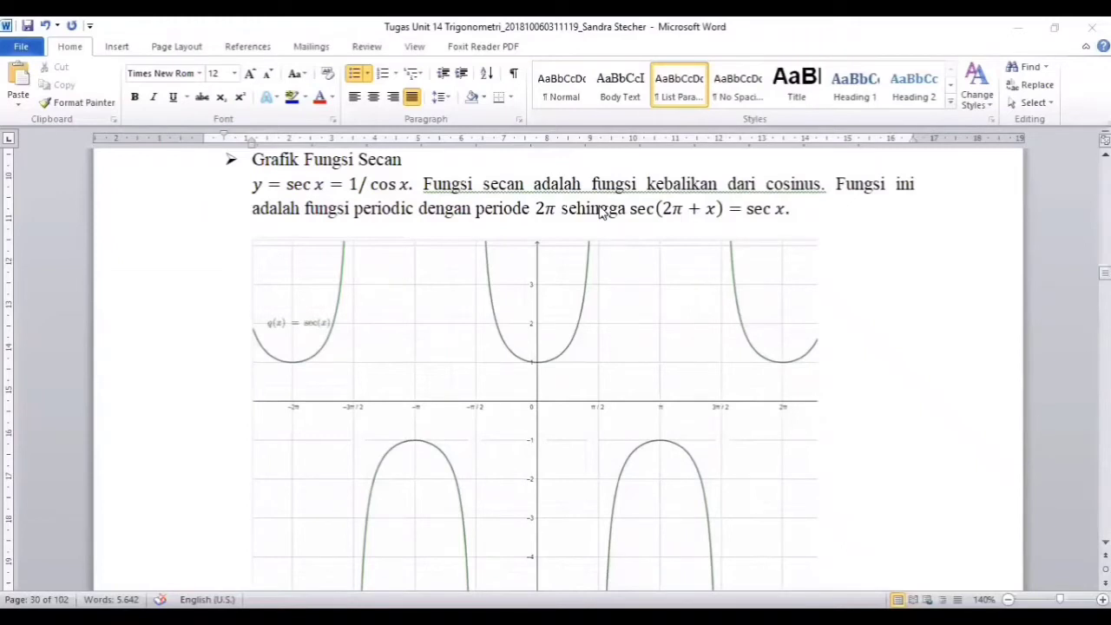
Step: Switch from the Word notes on the secant function to the empty GeoGebra graph and graph y = sec(x)
click(820, 298)
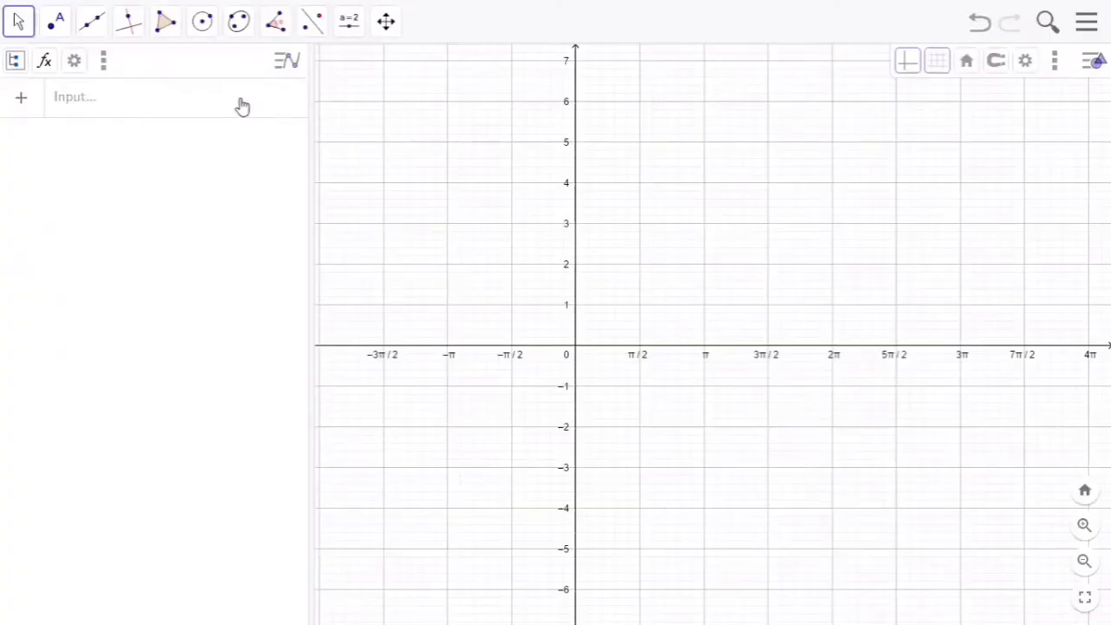
click(242, 106)
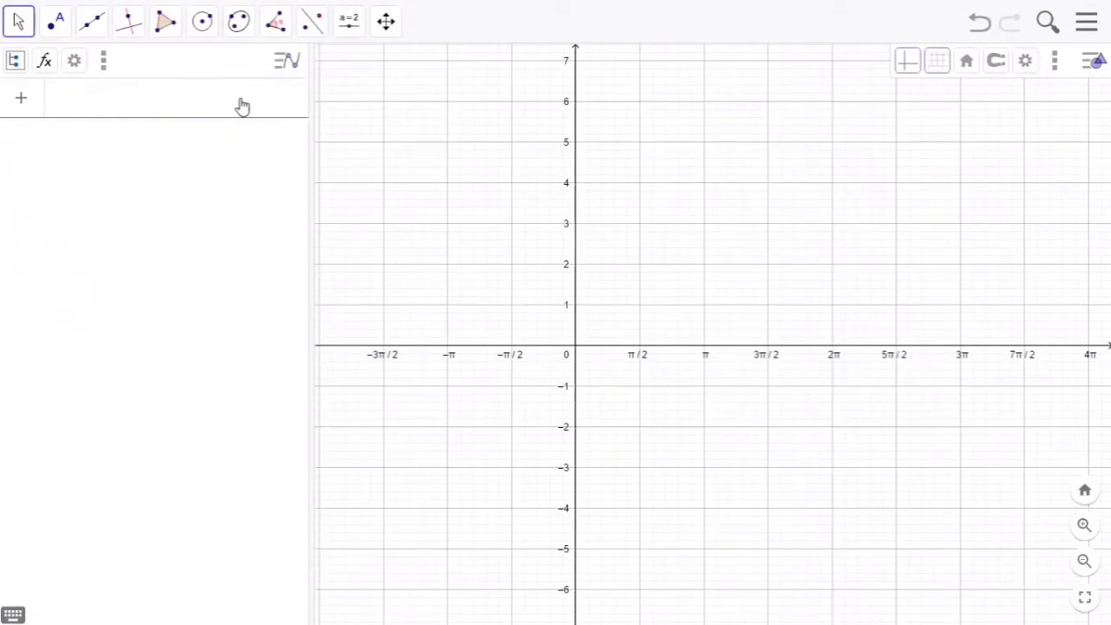
text(y = s)
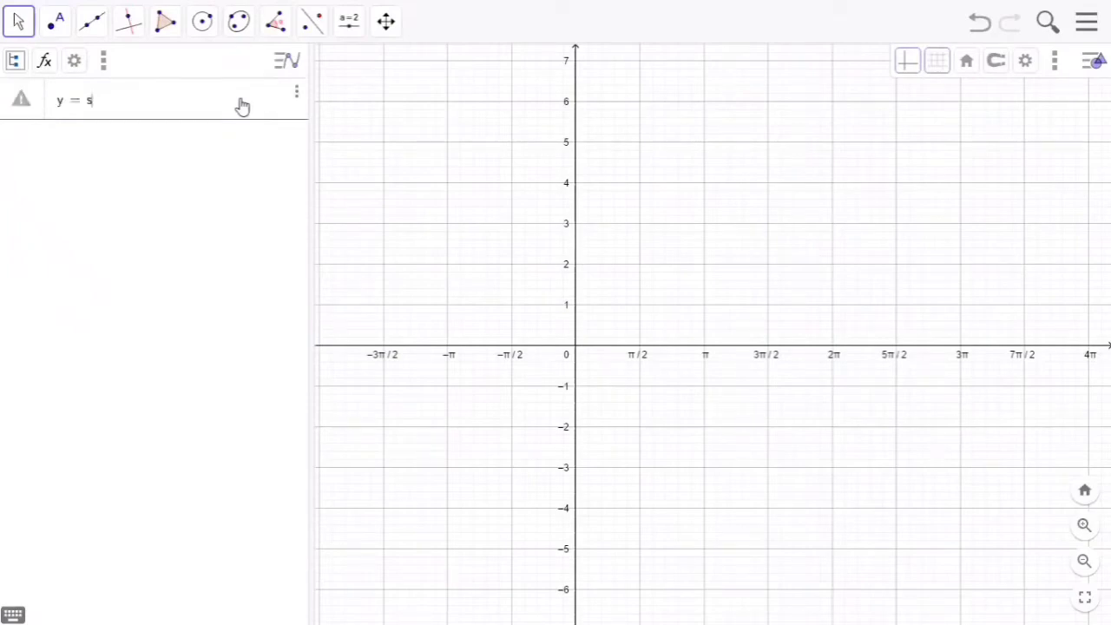
text(ec(x)
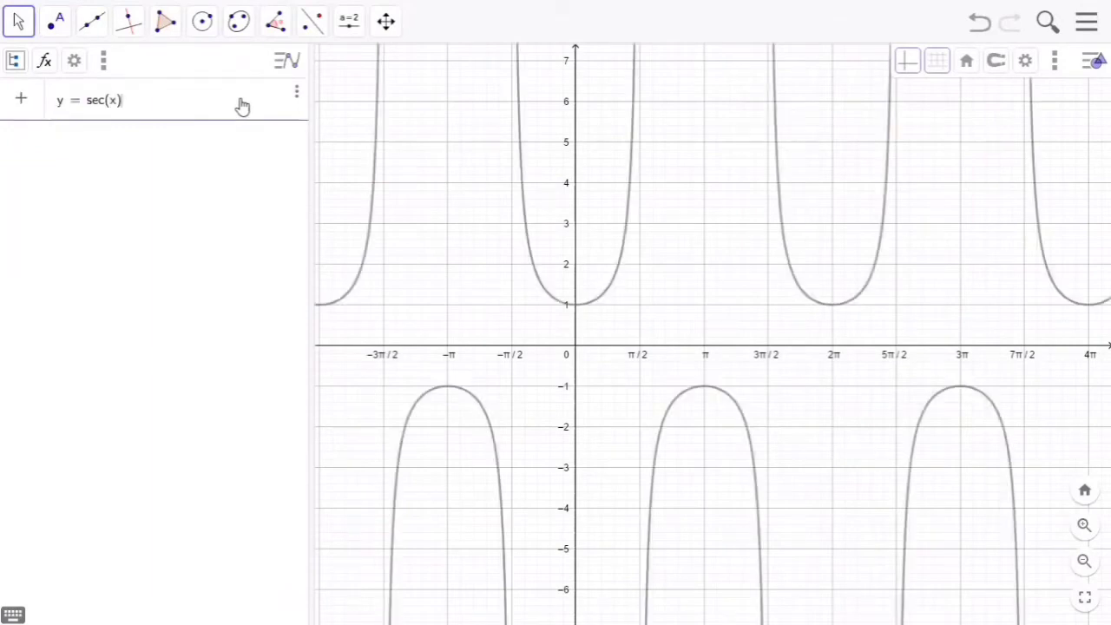
key(Return)
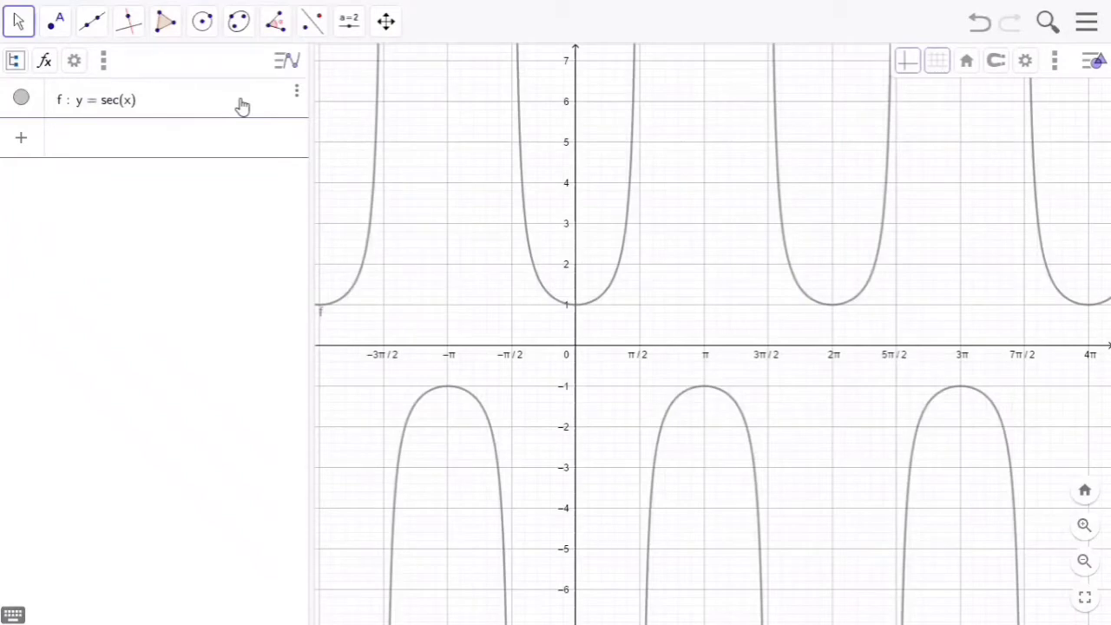
Step: Graph 1/cos(x) as the reciprocal form of the secant
text(1/cos)
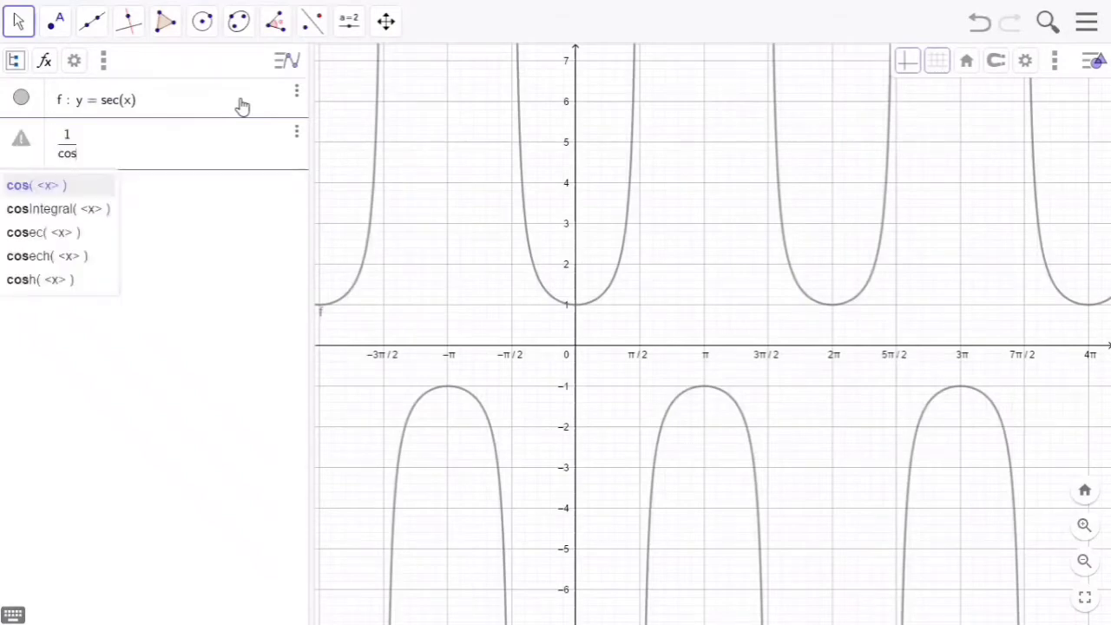
text((x)
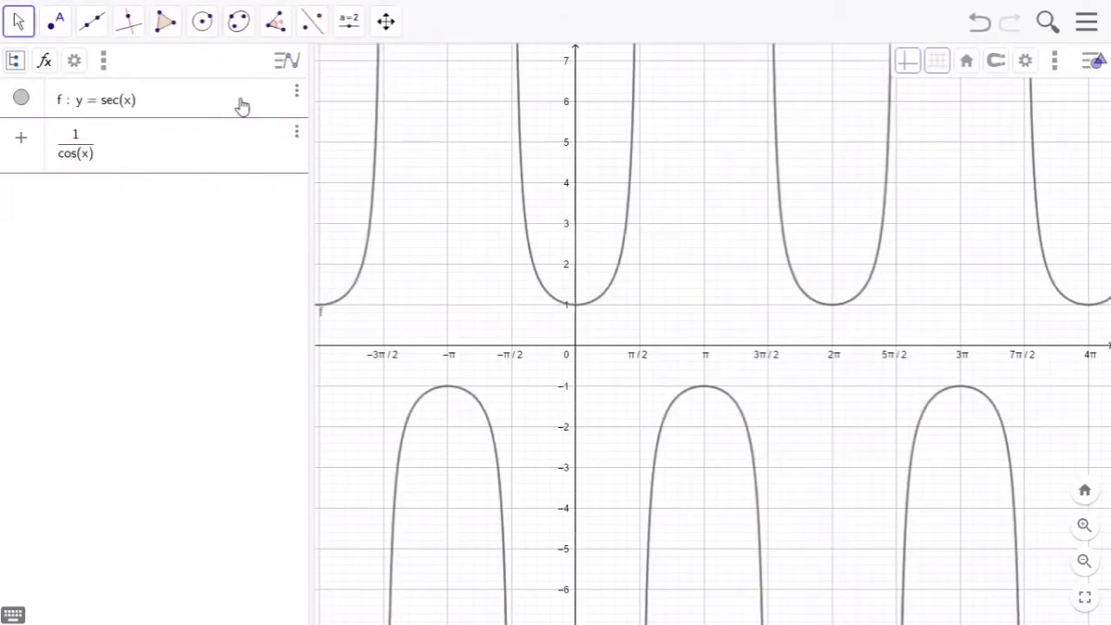
key(Return)
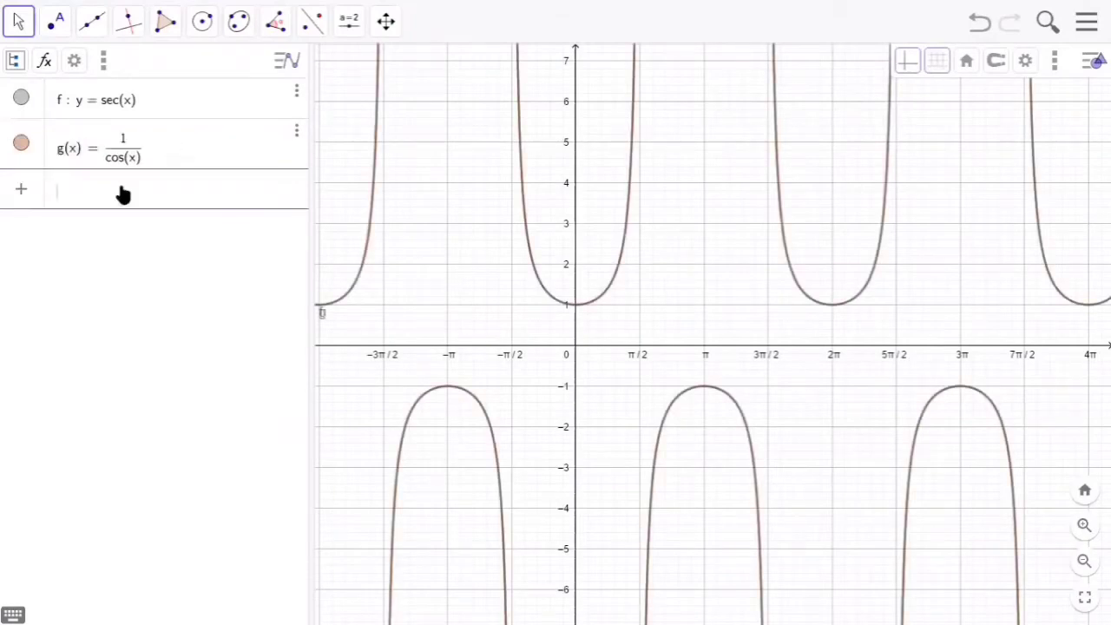
Step: Graph the functions sec(2π + x) and sec(x) as the third and fourth secant entries
text(sec()
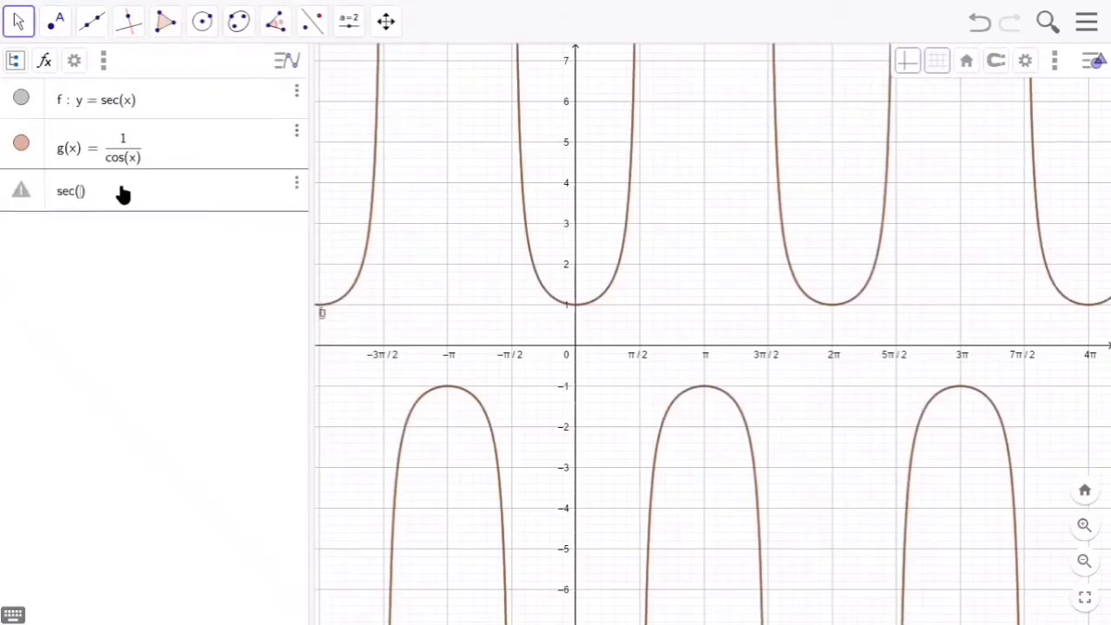
text(2pi )
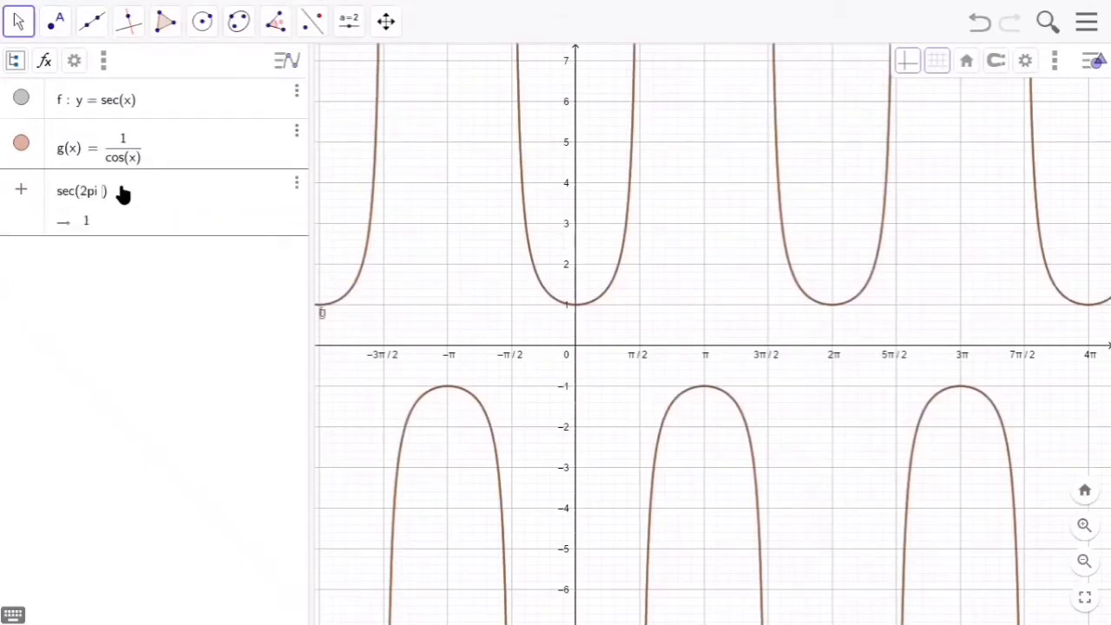
text(+)
text(x)
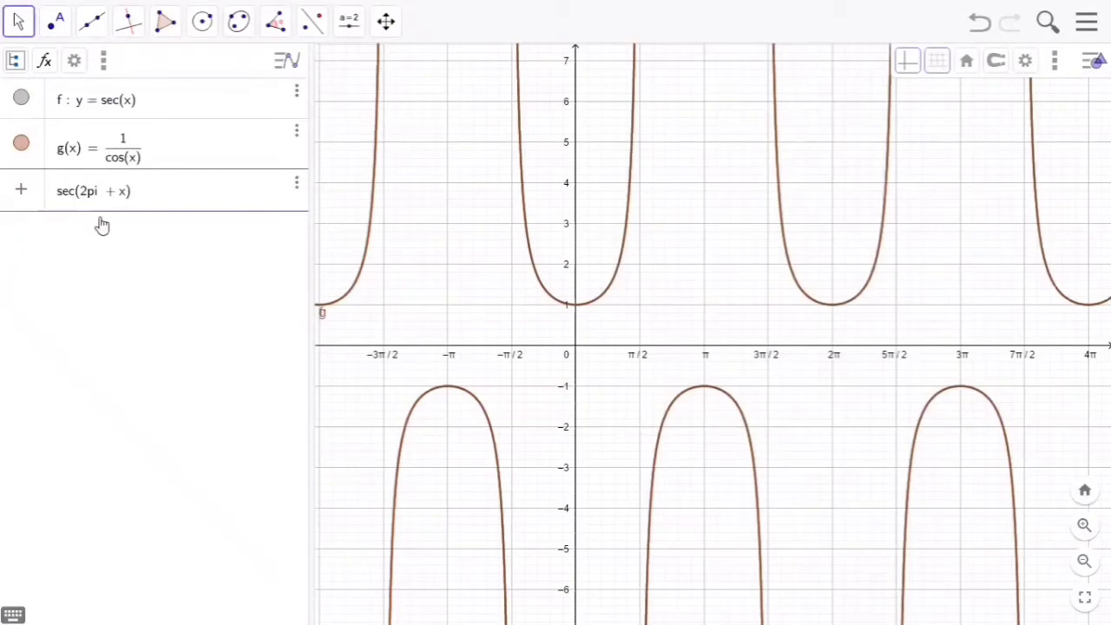
key(Return)
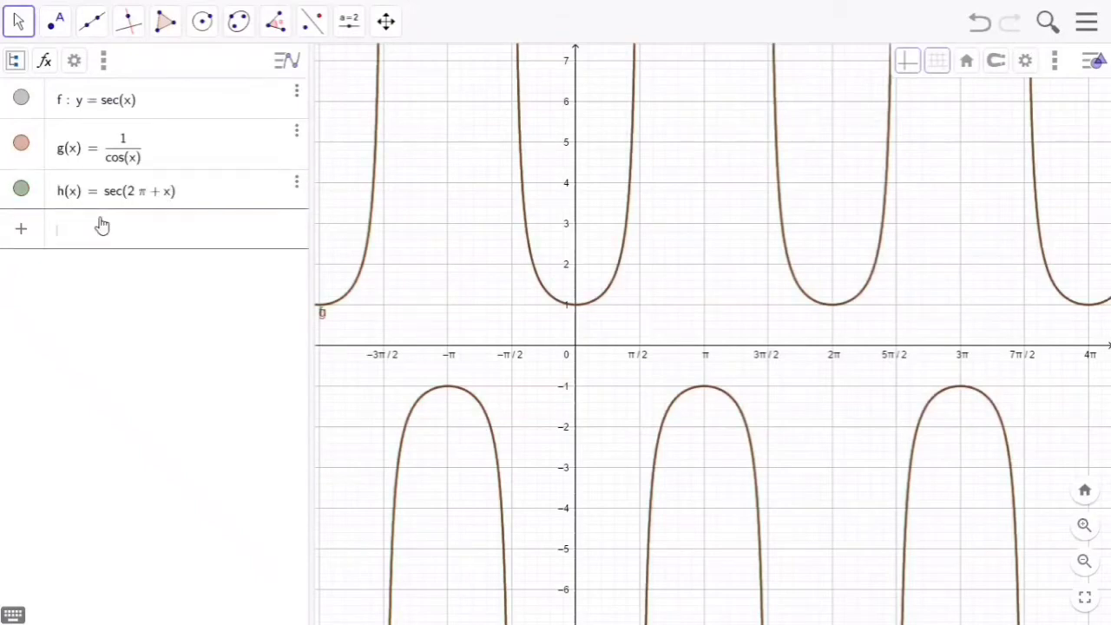
text(sec(x))
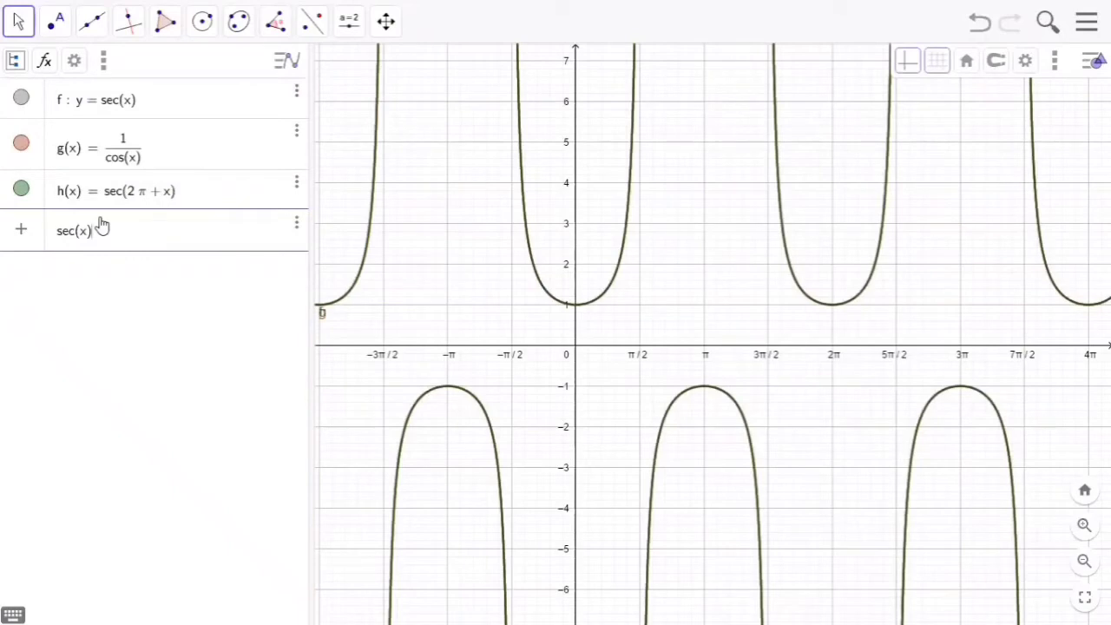
key(Return)
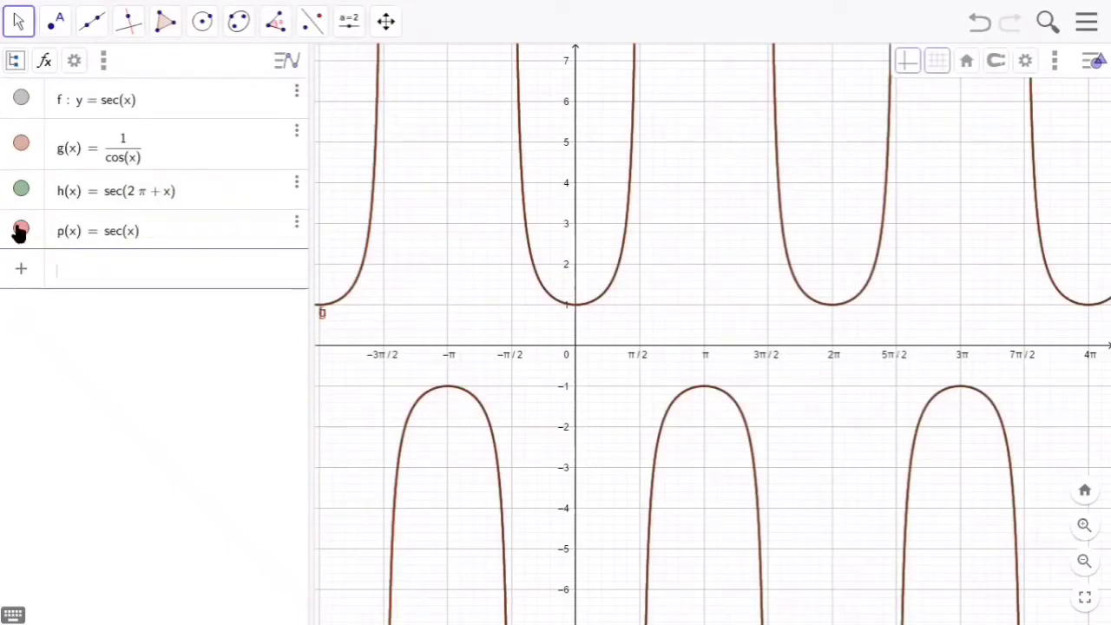
Step: Compare the overlapping secant curves by hiding p(x) = sec(x), sec(2π + x) and 1/cos(x) in turn and showing them again
click(20, 228)
click(21, 187)
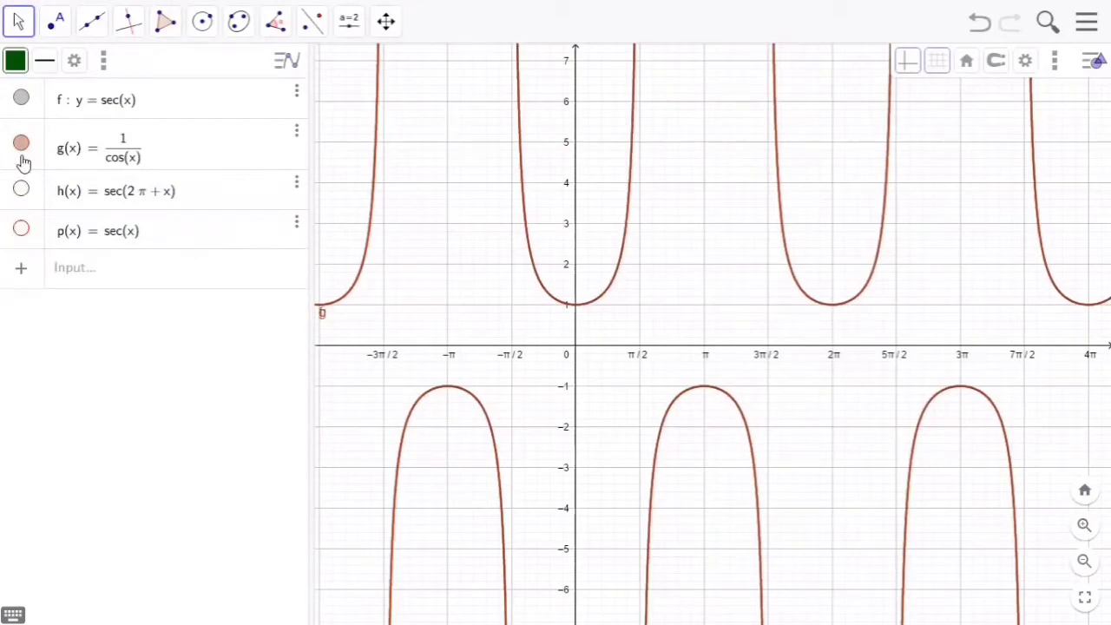
click(21, 142)
key(ctrl+z)
key(ctrl+z)
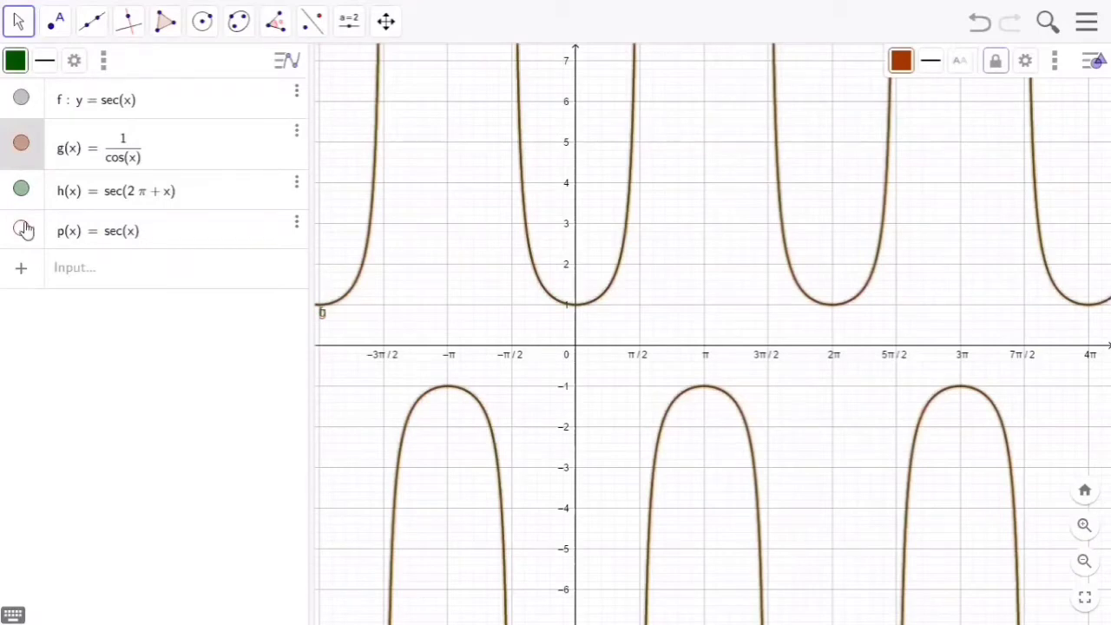
click(21, 231)
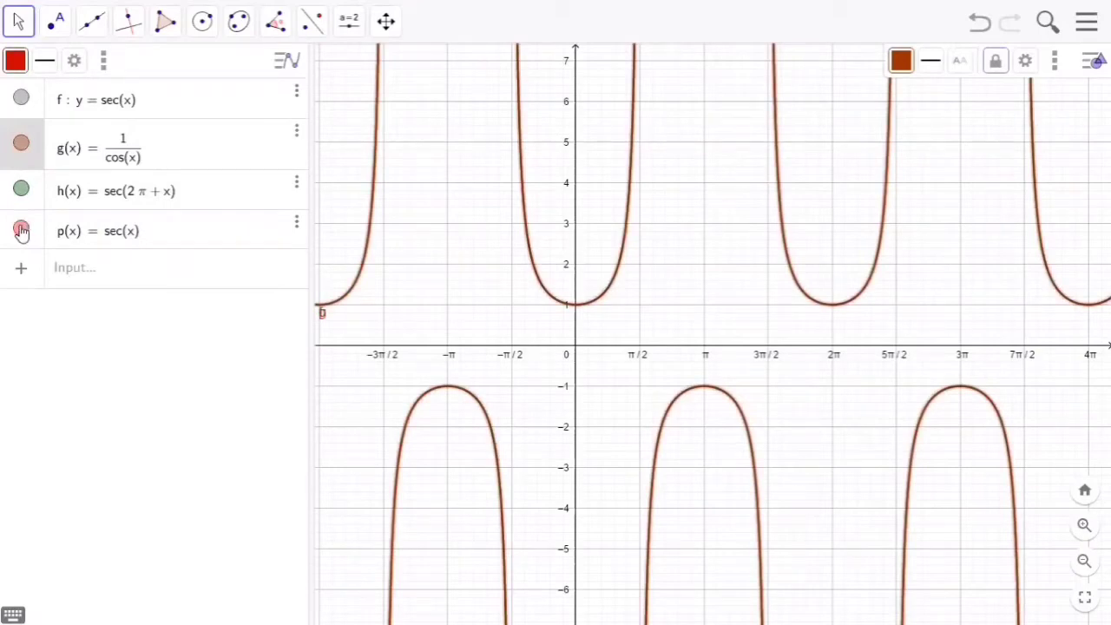
click(21, 230)
click(21, 229)
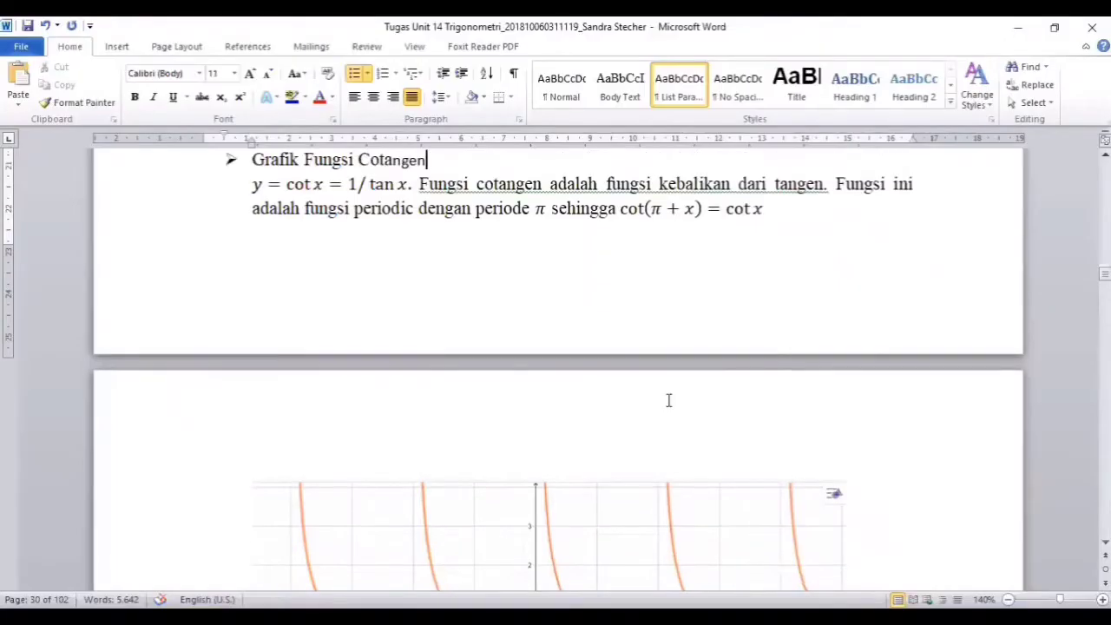
Step: Switch from the Word notes on the cotangent function to the empty GeoGebra graph and graph y = cot(x)
scroll(668, 402, down, 3)
click(668, 401)
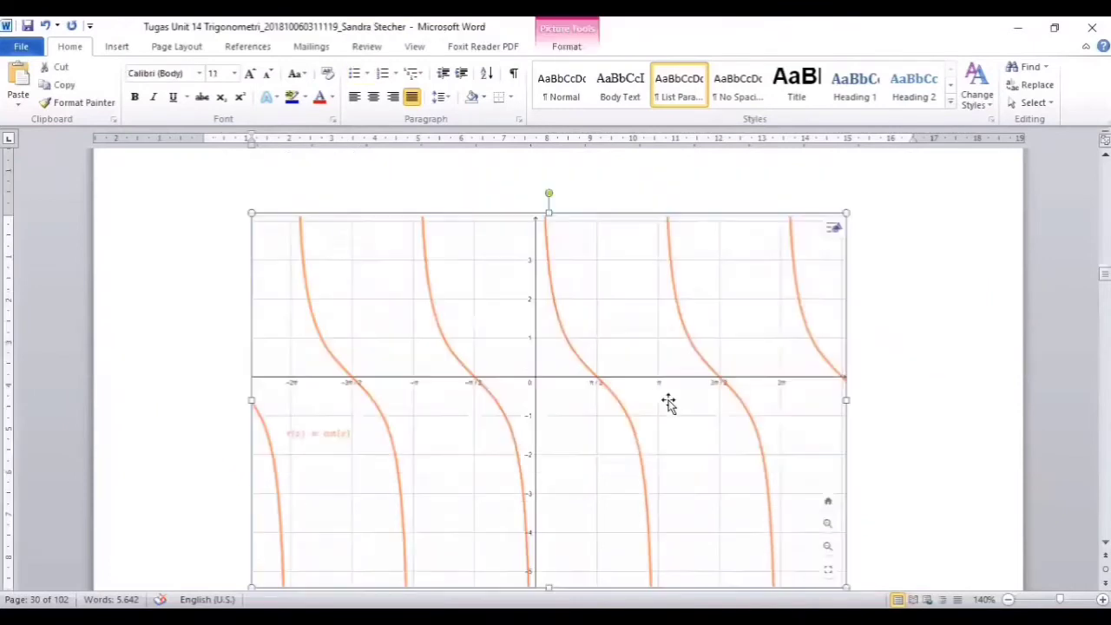
key(Down)
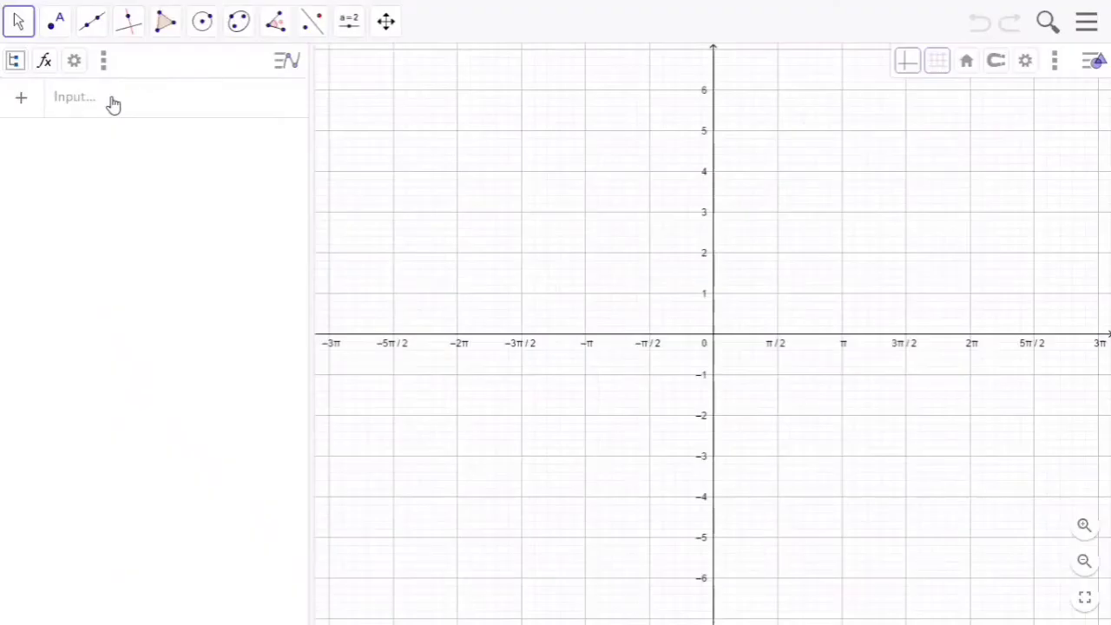
click(112, 105)
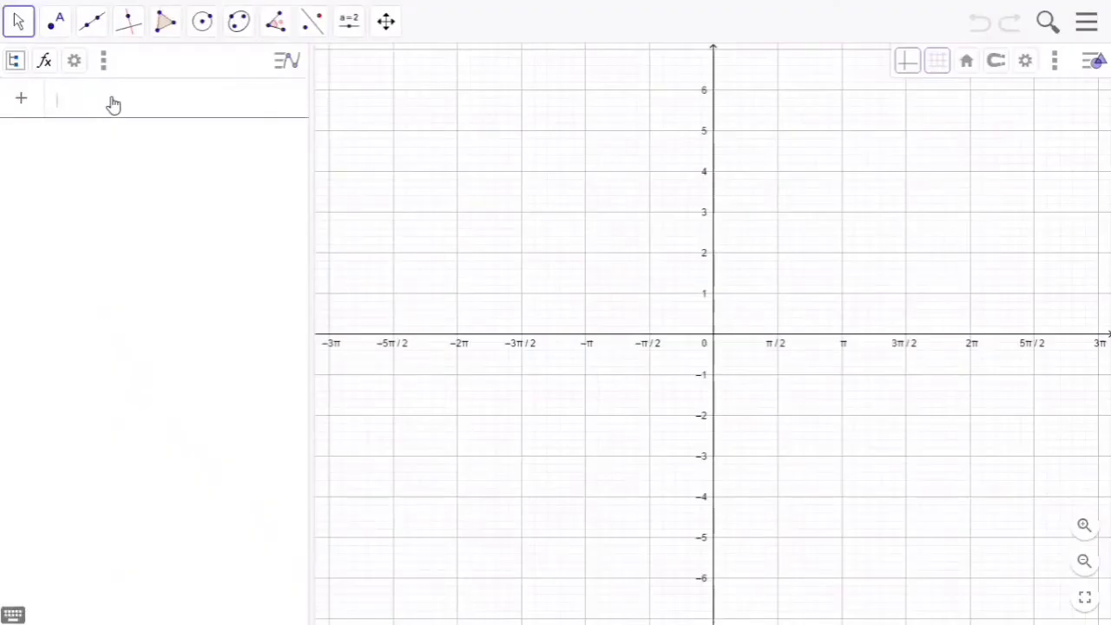
text(y )
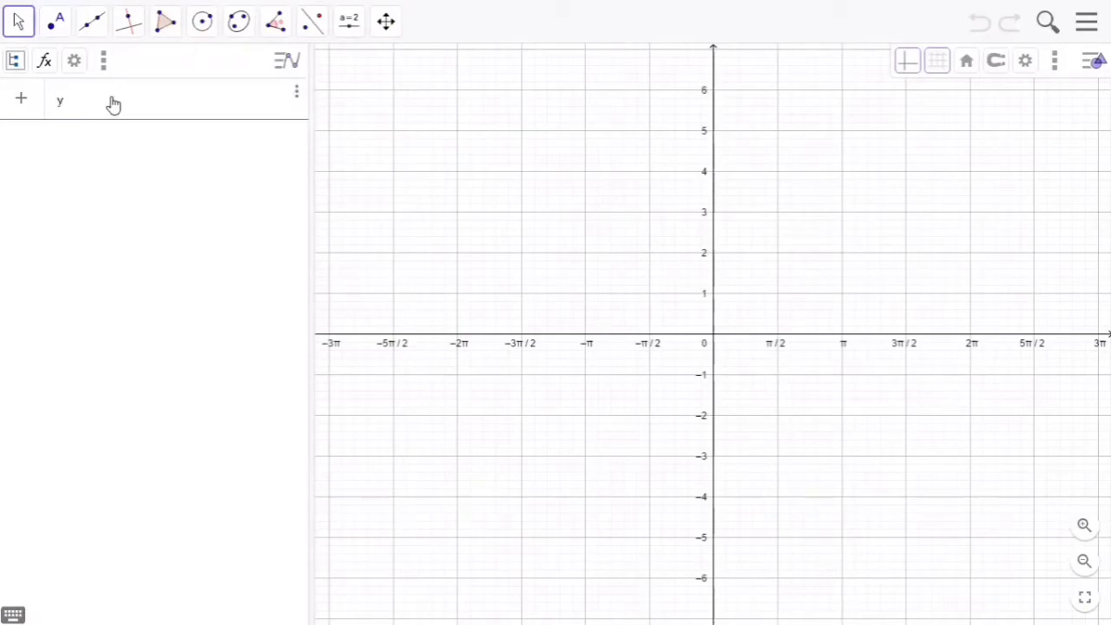
text(= cot)
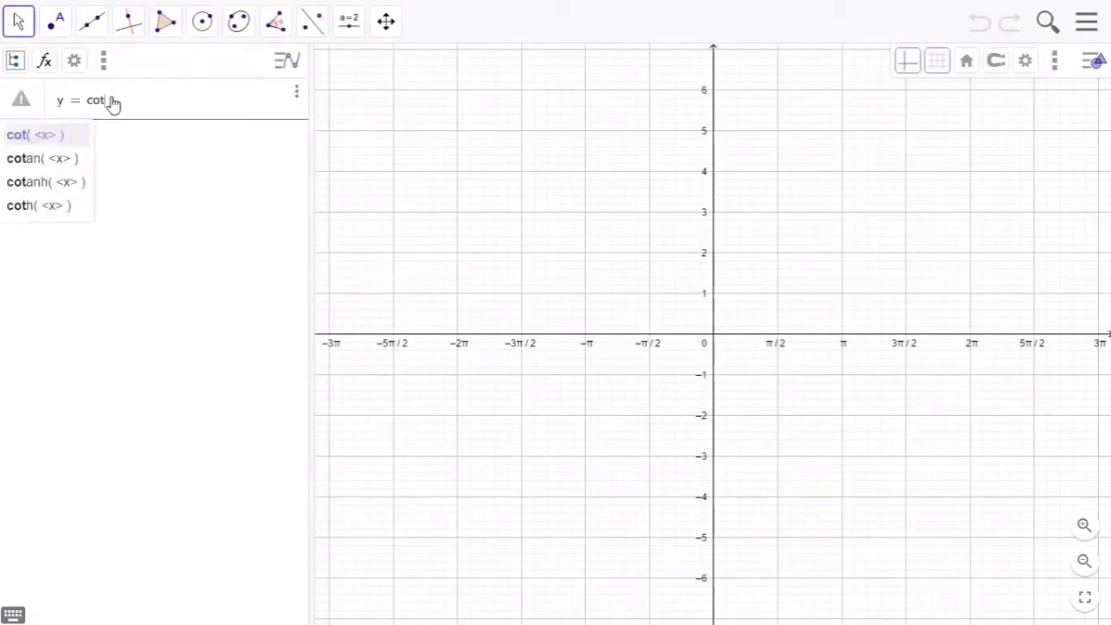
text((x)
key(Return)
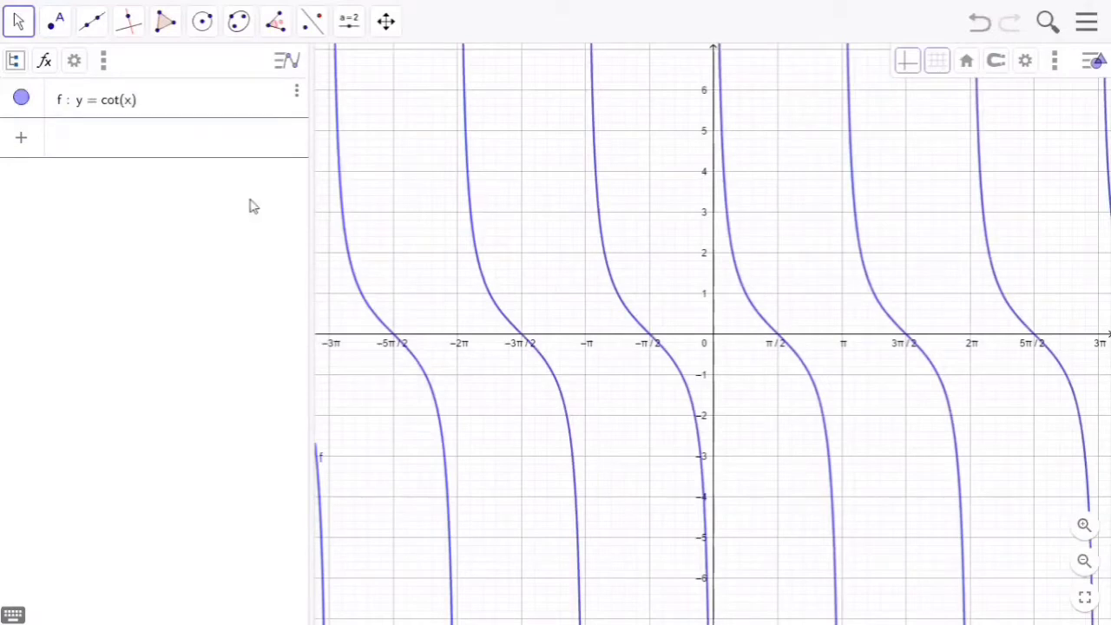
Step: Graph y = 1/tan(x) as the reciprocal form of the cotangent
text(y )
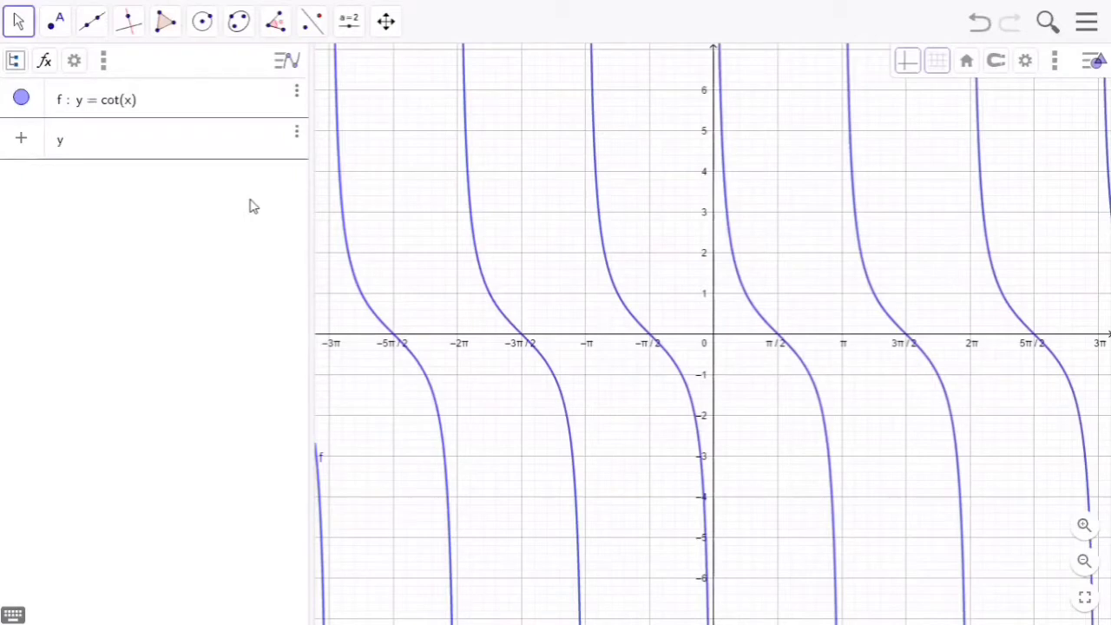
text(= 1/tan)
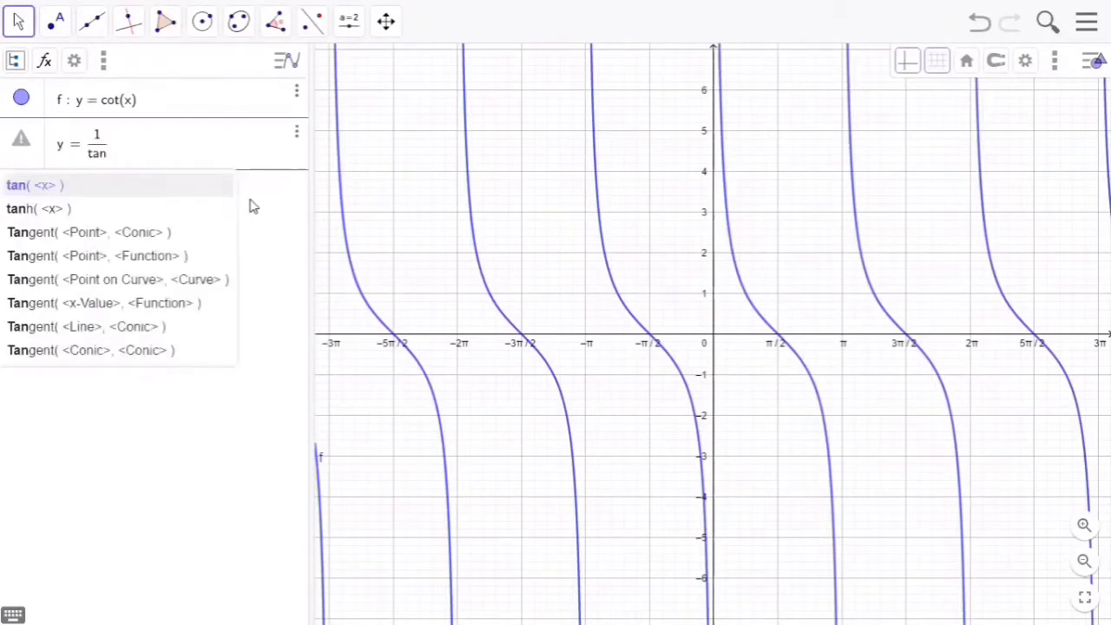
text((x))
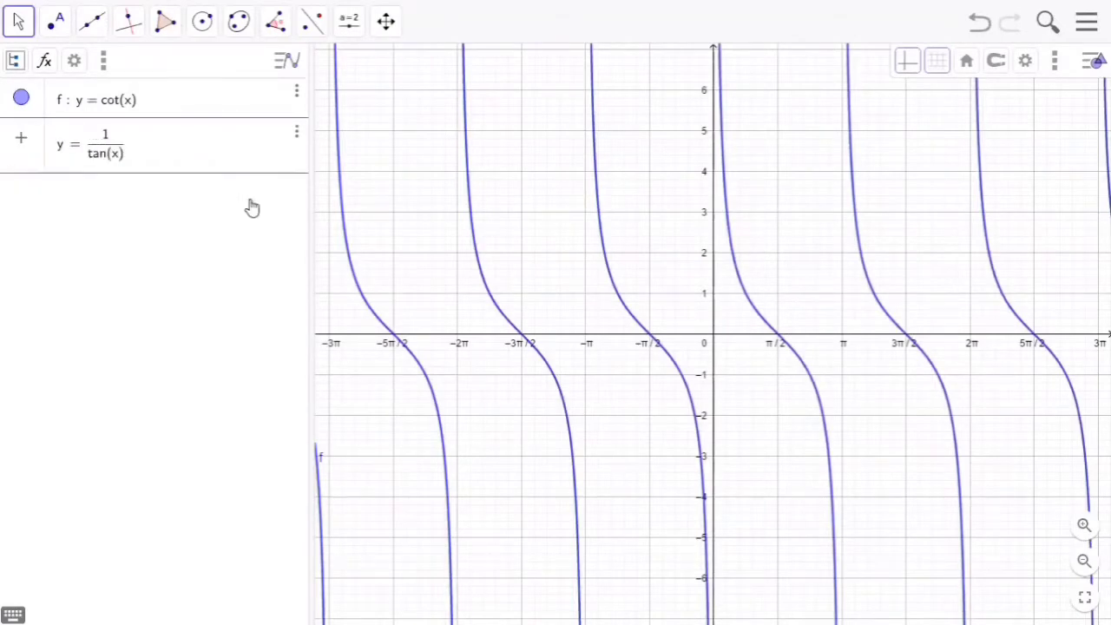
key(Return)
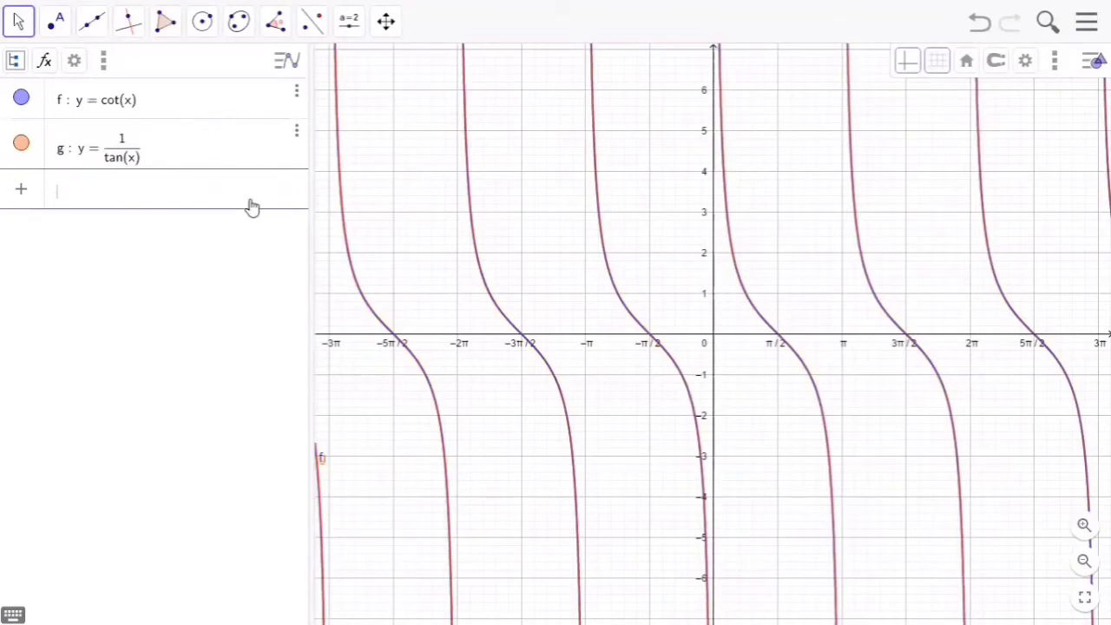
Step: Graph the functions cot(2π + x) and cot(x) as the third and fourth cotangent entries
text(cot)
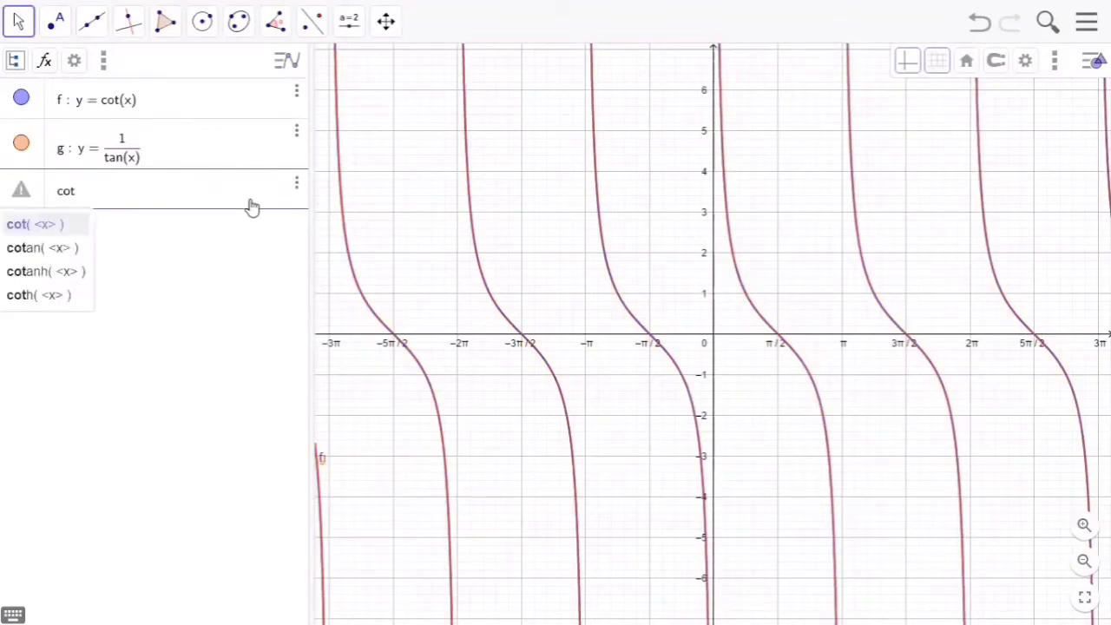
text((2))
key(Return)
text(pi )
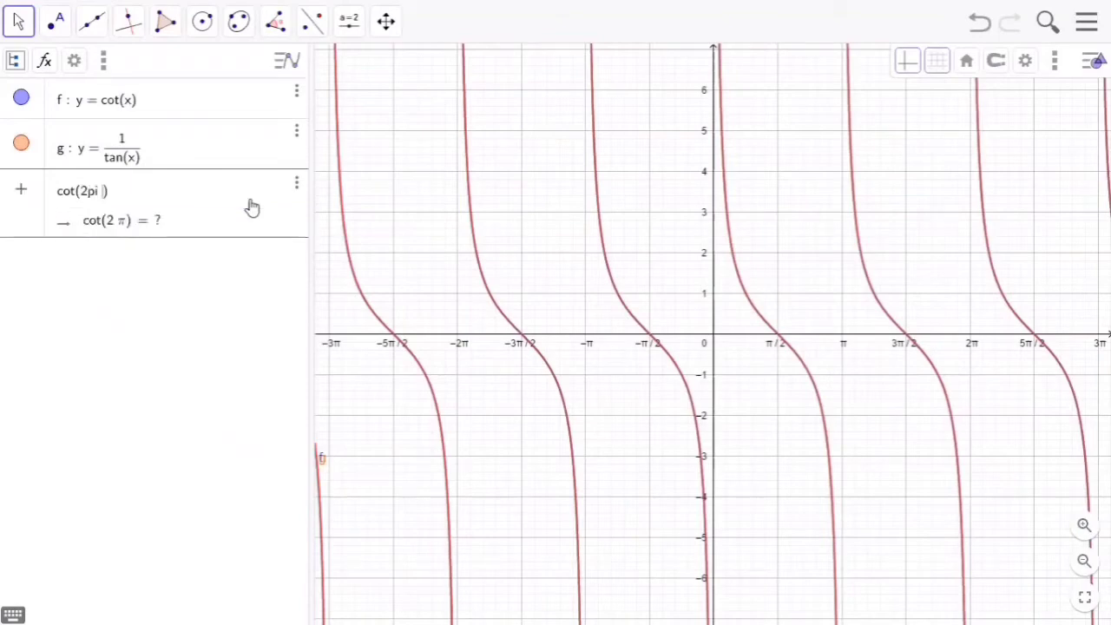
text(+ x)
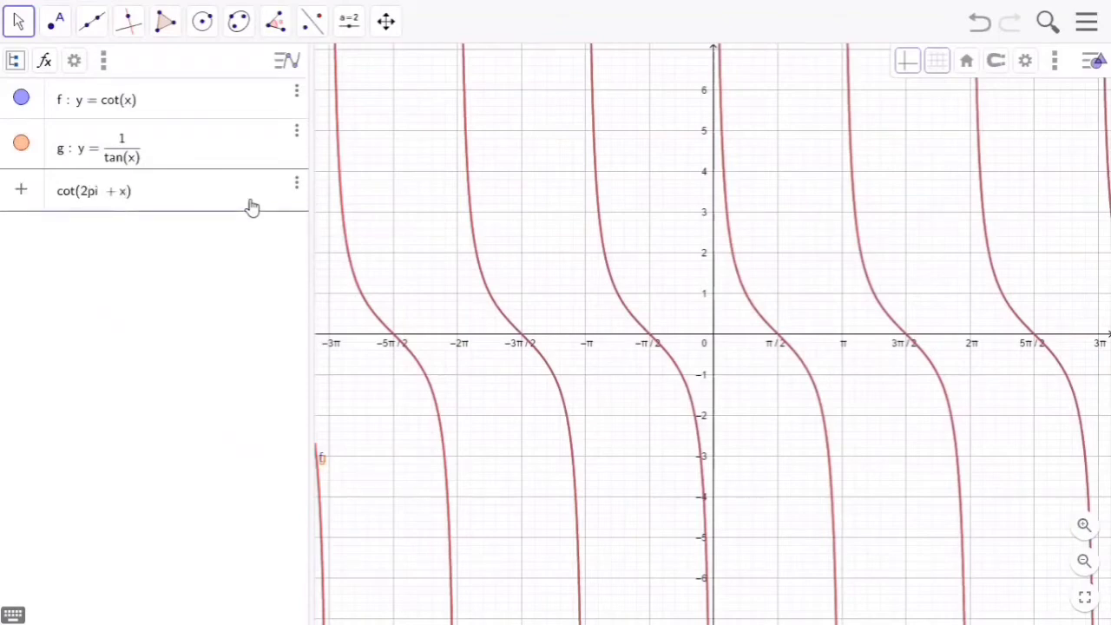
key(Return)
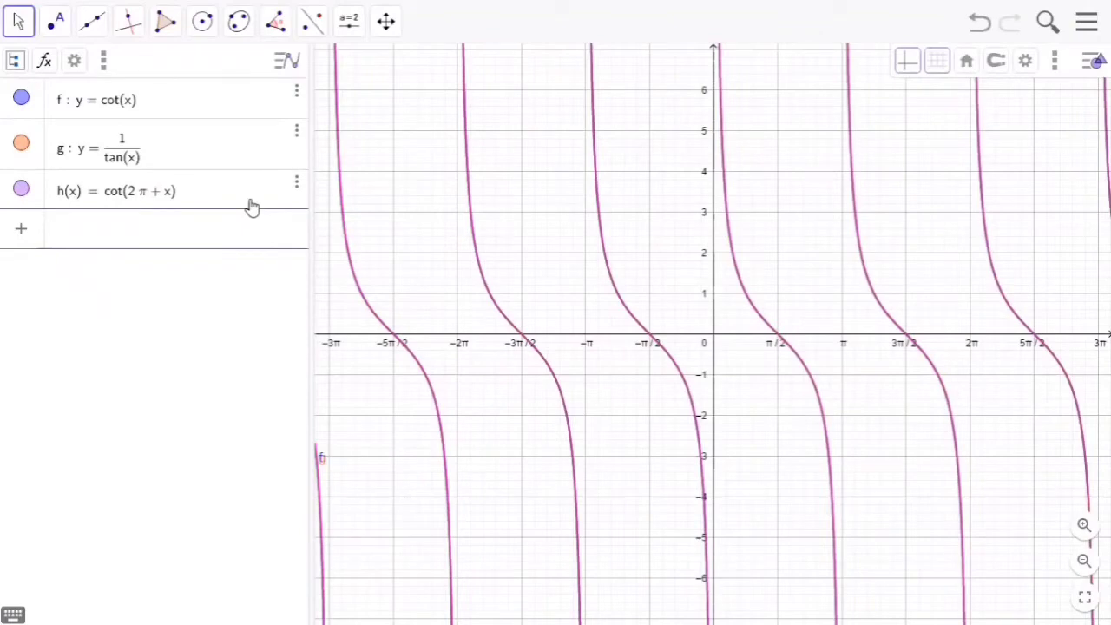
text(cot(x)
key(Return)
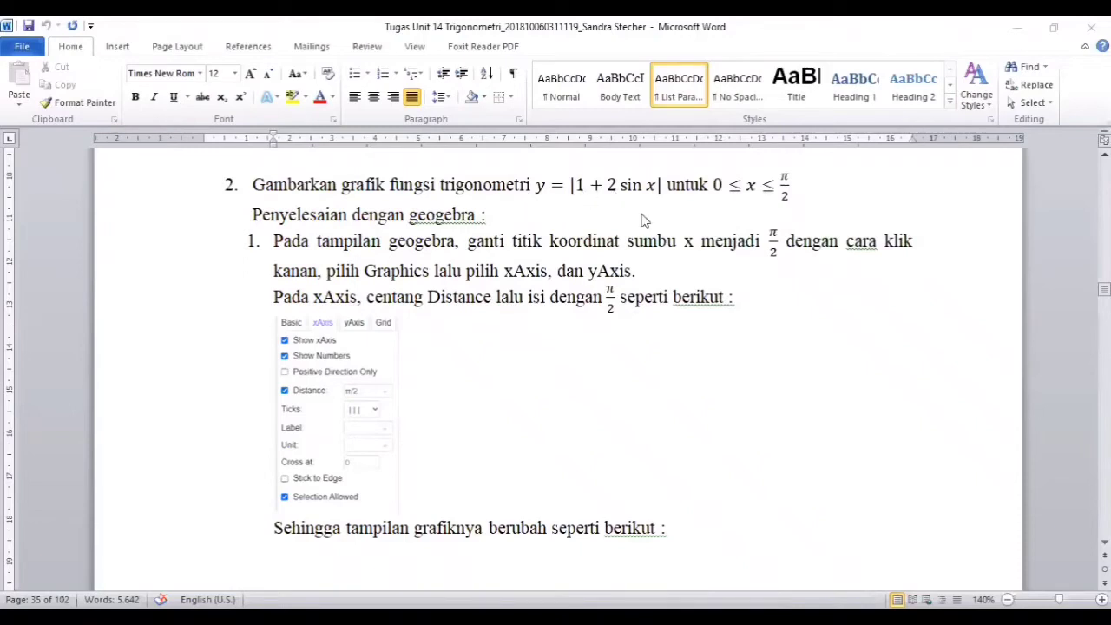
Step: Read through the Word notes on graphing y = |1 + 2 sin x|, including its intersection and extremum points, up to section D
click(682, 300)
key(Down)
key(Down)
key(Down)
key(Down)
key(Down)
key(Down)
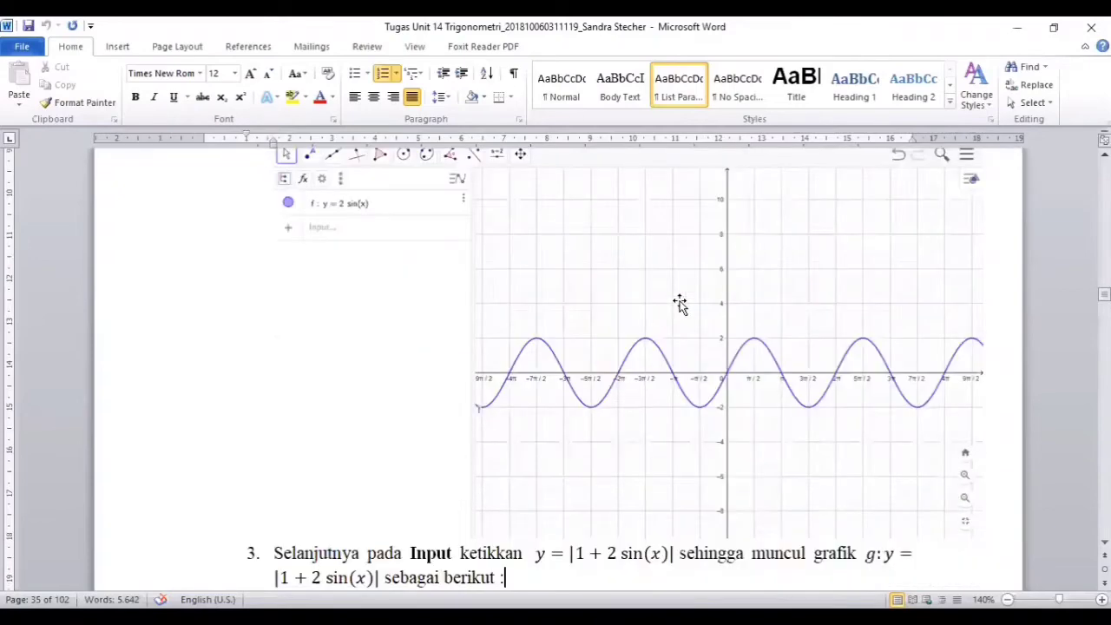
key(Down)
key(Down)
key(Down)
key(Down)
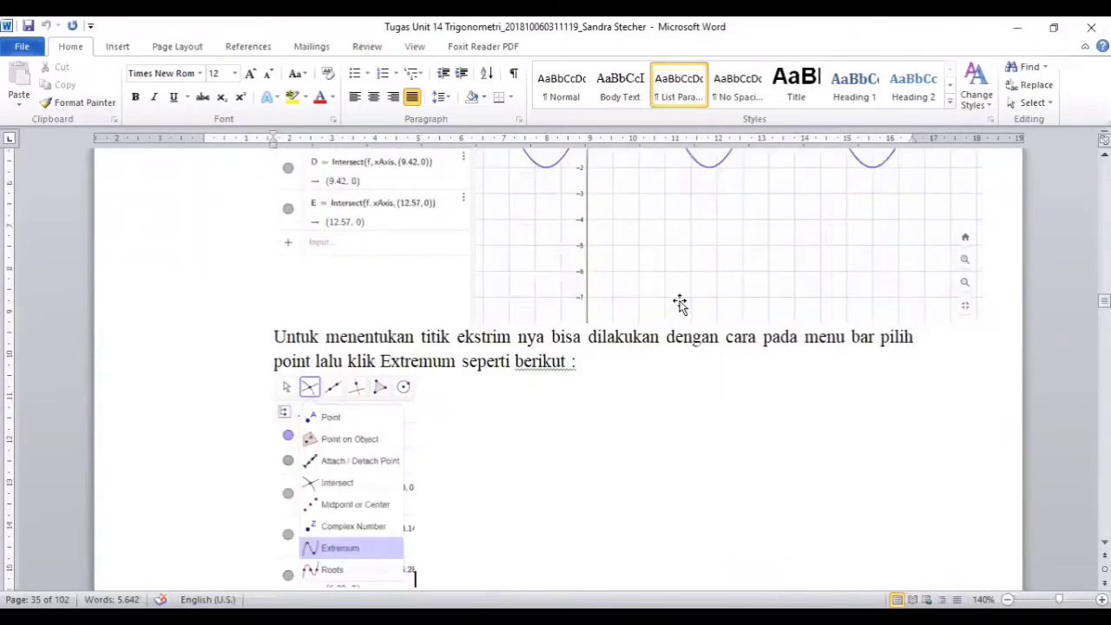
key(Down)
key(Down)
key(Down)
key(Down)
key(Down)
key(Down)
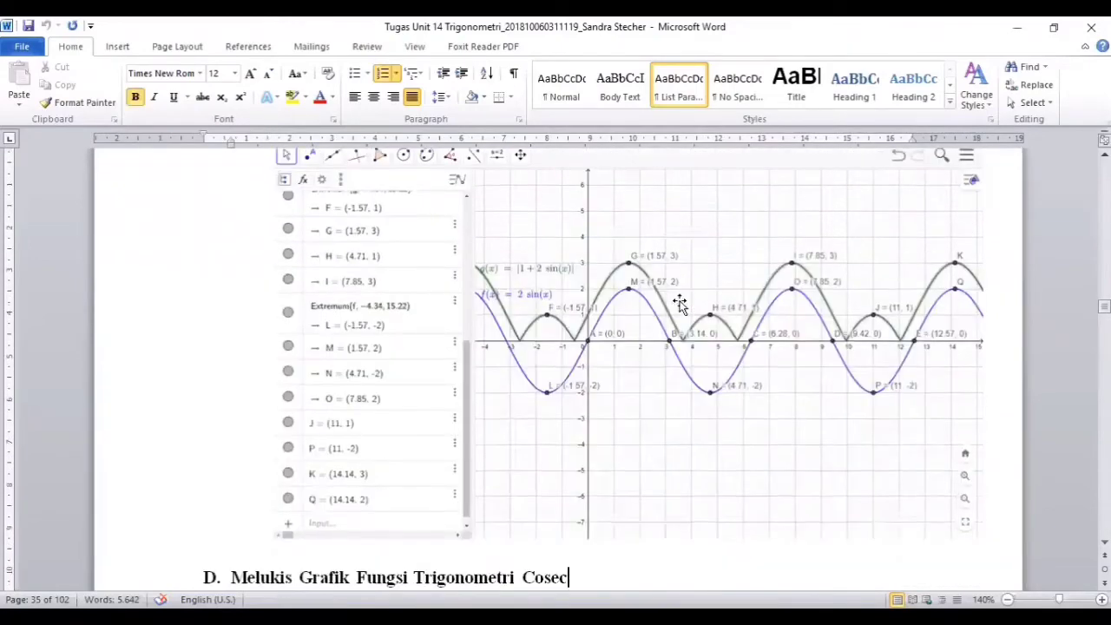
key(Up)
click(680, 304)
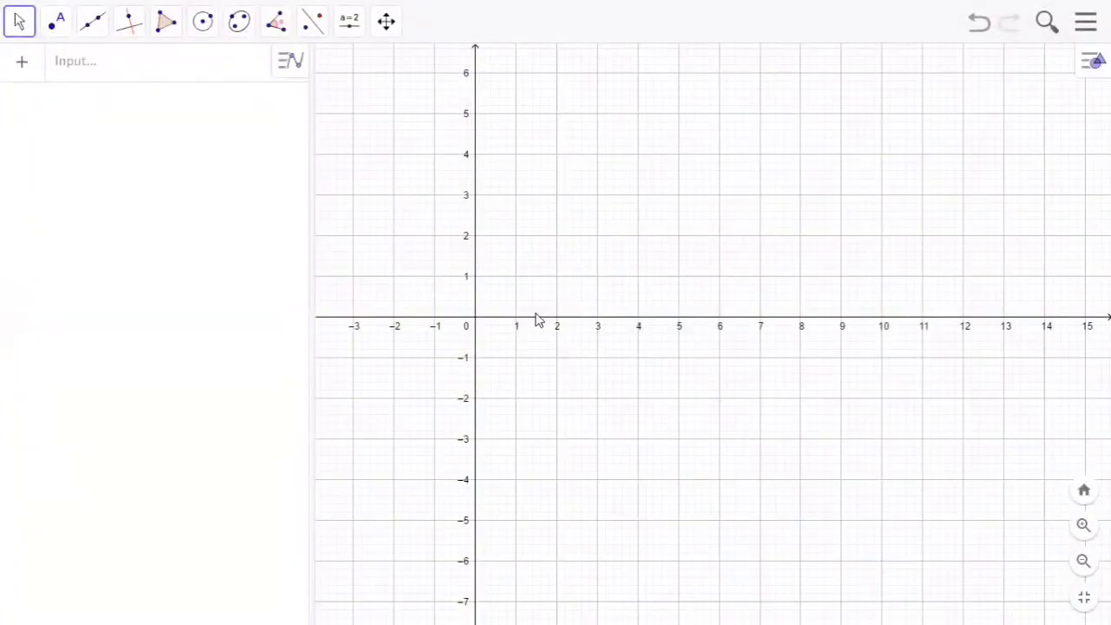
Step: In the empty GeoGebra graph, set the x-axis number distance to π/2 and close the graphics settings
right_click(538, 321)
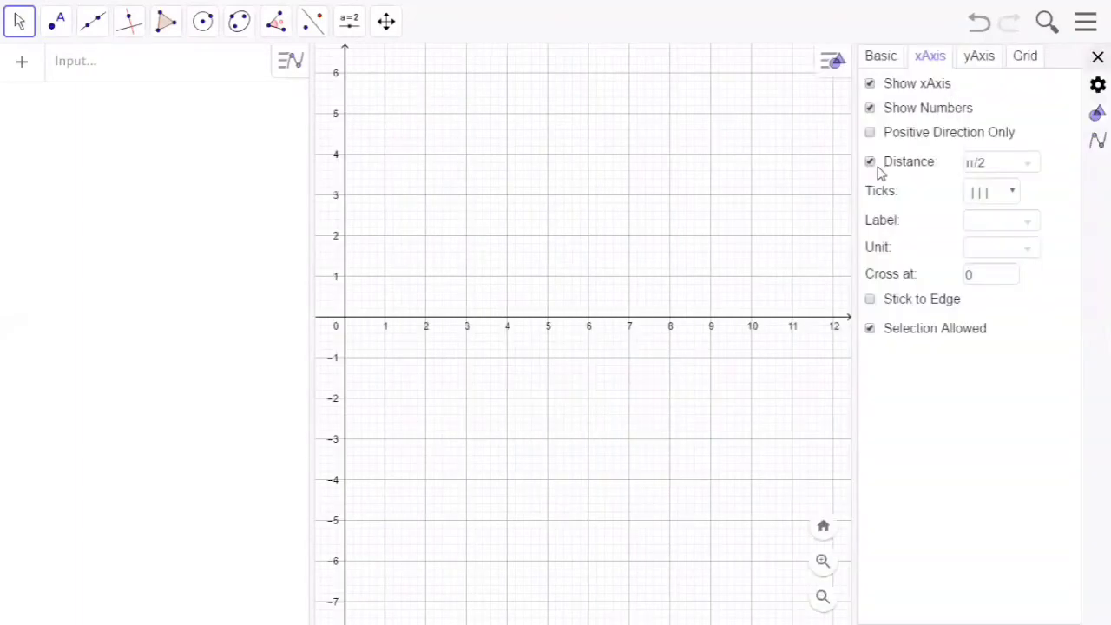
click(870, 162)
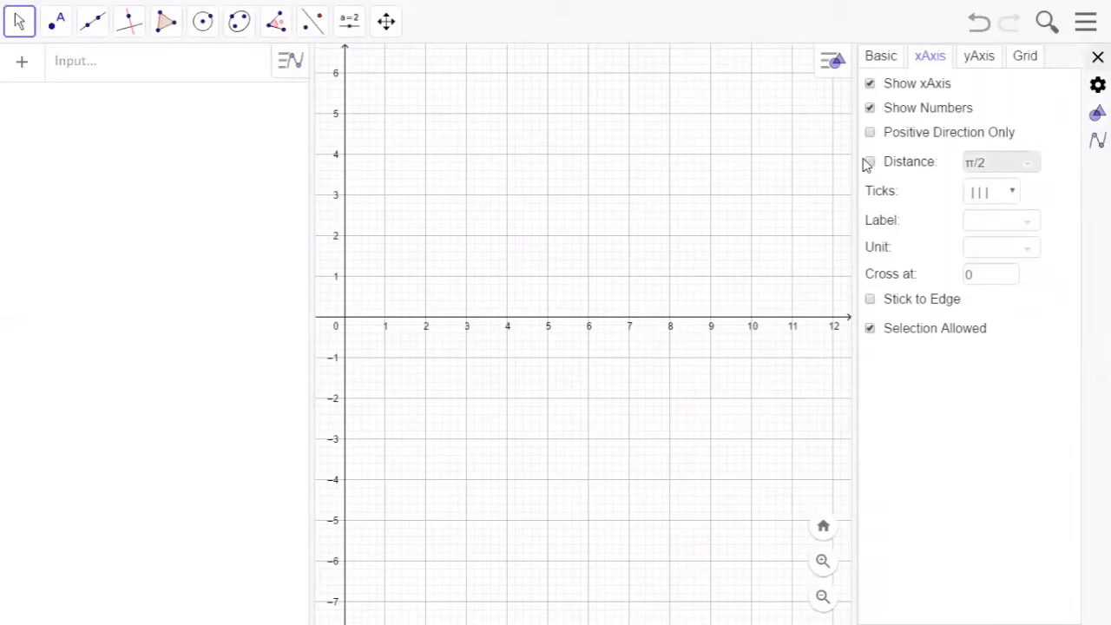
click(870, 163)
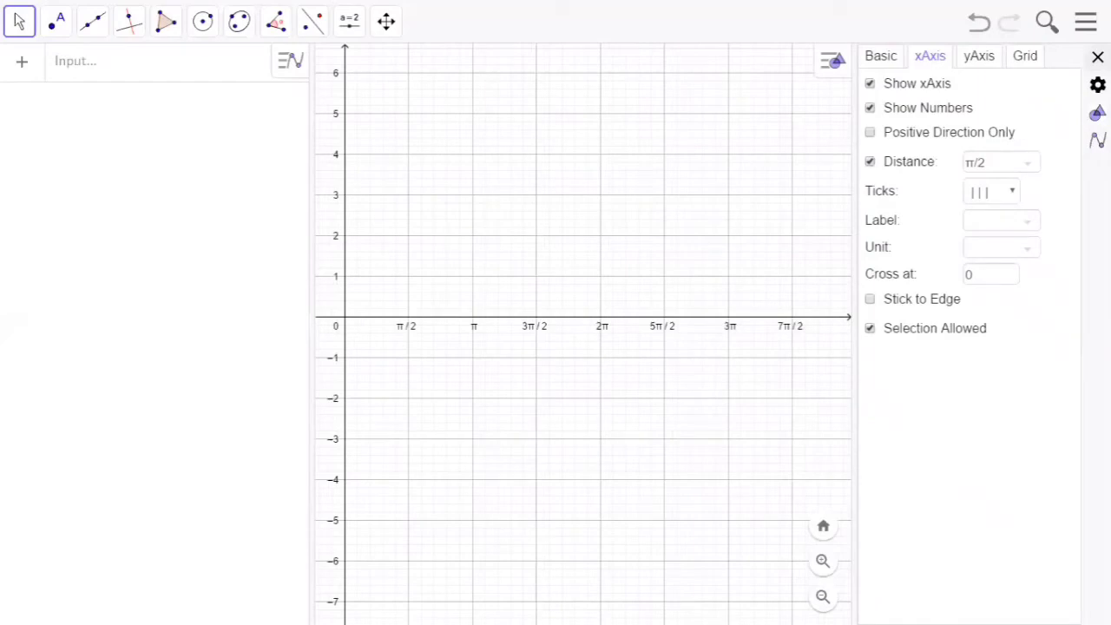
click(535, 330)
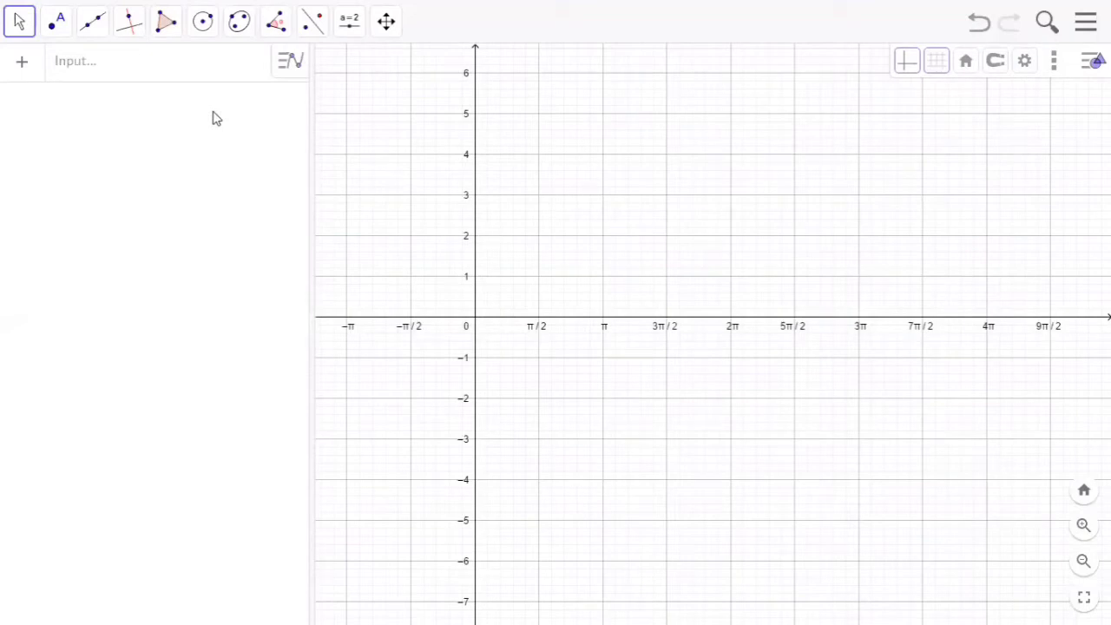
Step: Graph the function y = 2sin(x) on the π/2-spaced axis
click(99, 71)
text(y )
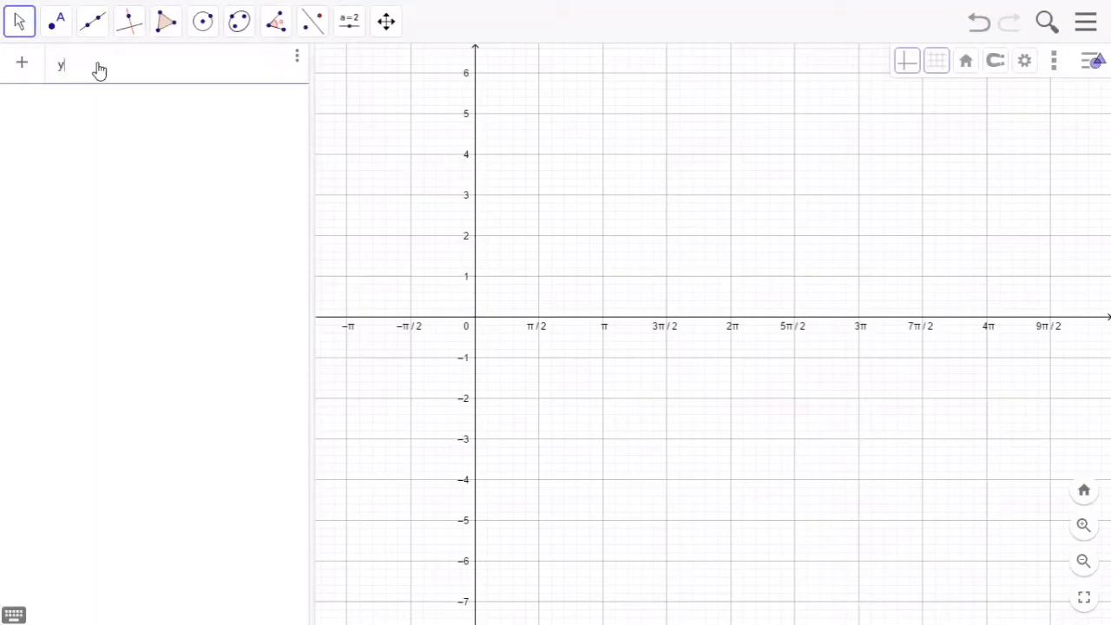
text(= 2sin(x))
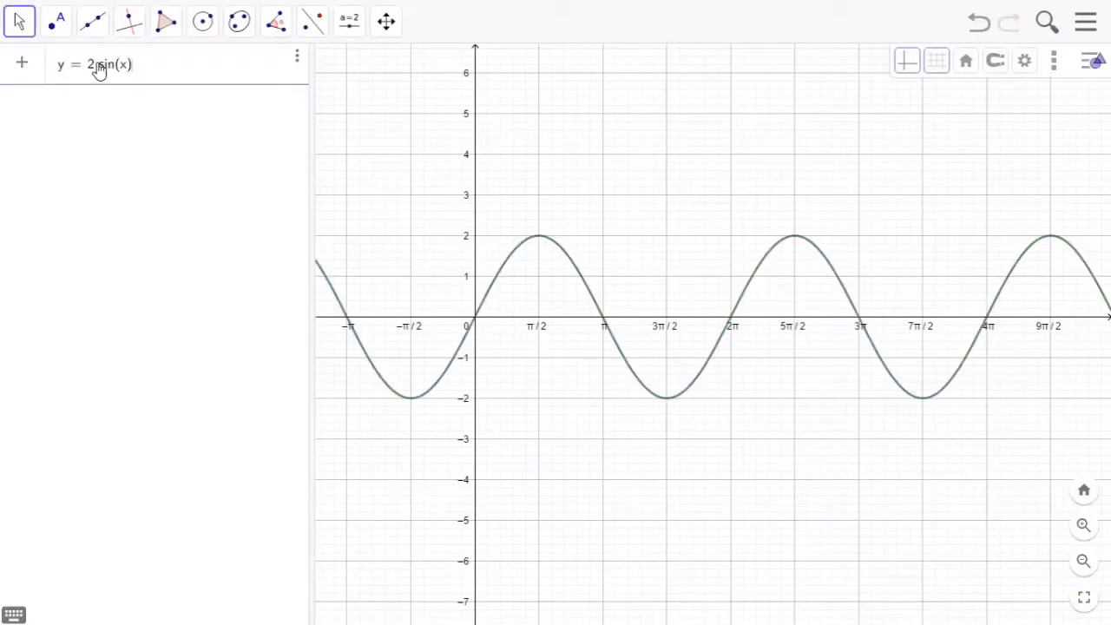
key(Return)
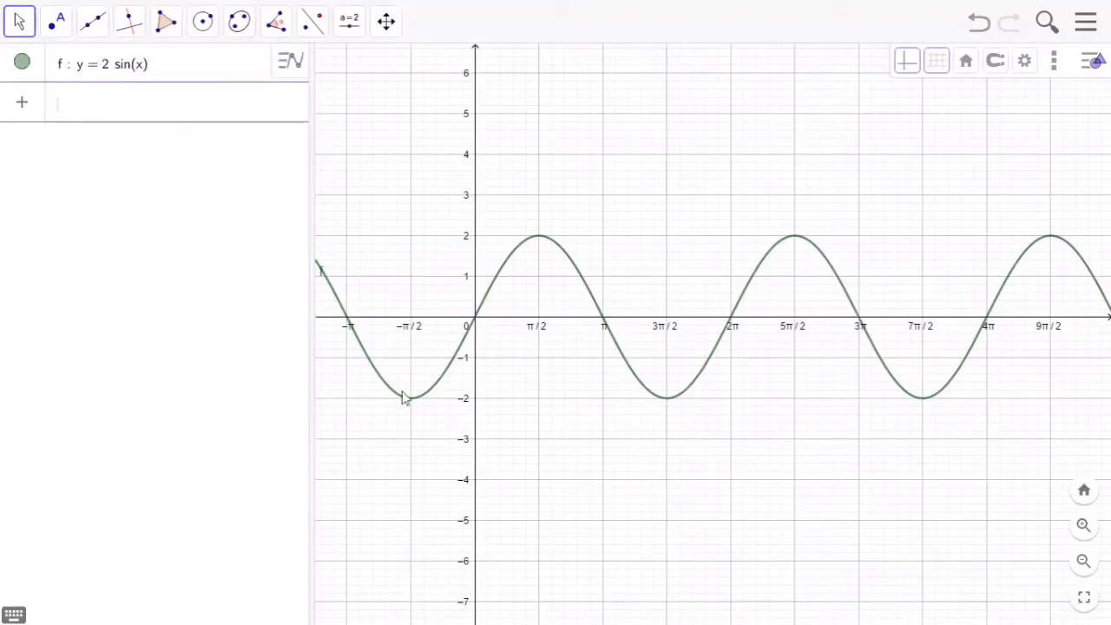
Step: Graph the absolute-value function y = |1 + 2 sin(x)| together with the sine curve
click(171, 196)
text(y = )
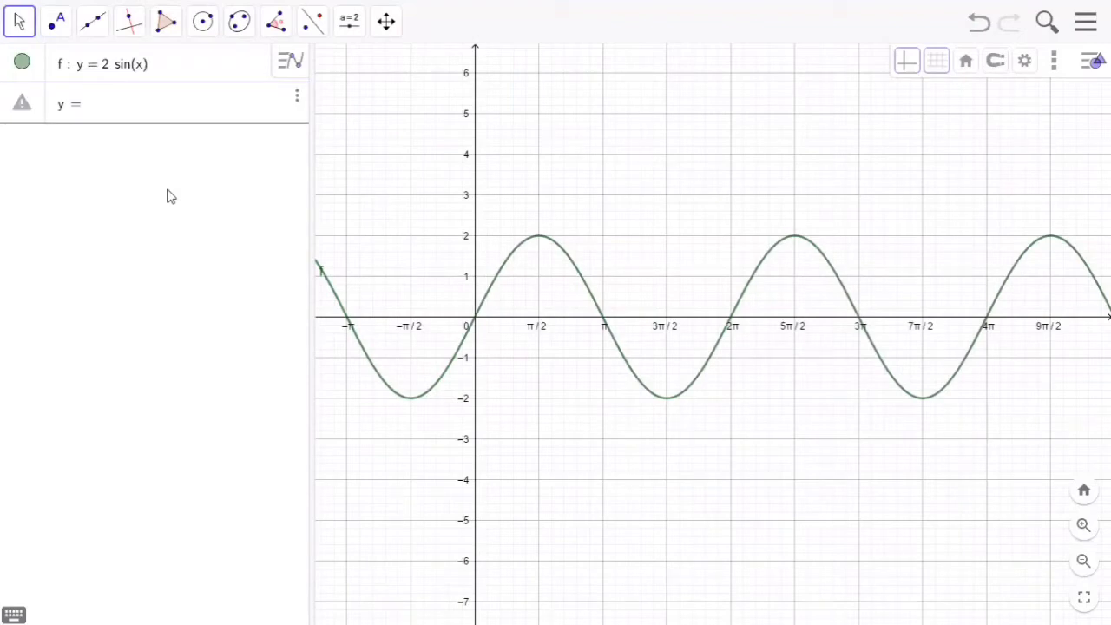
text( ||)
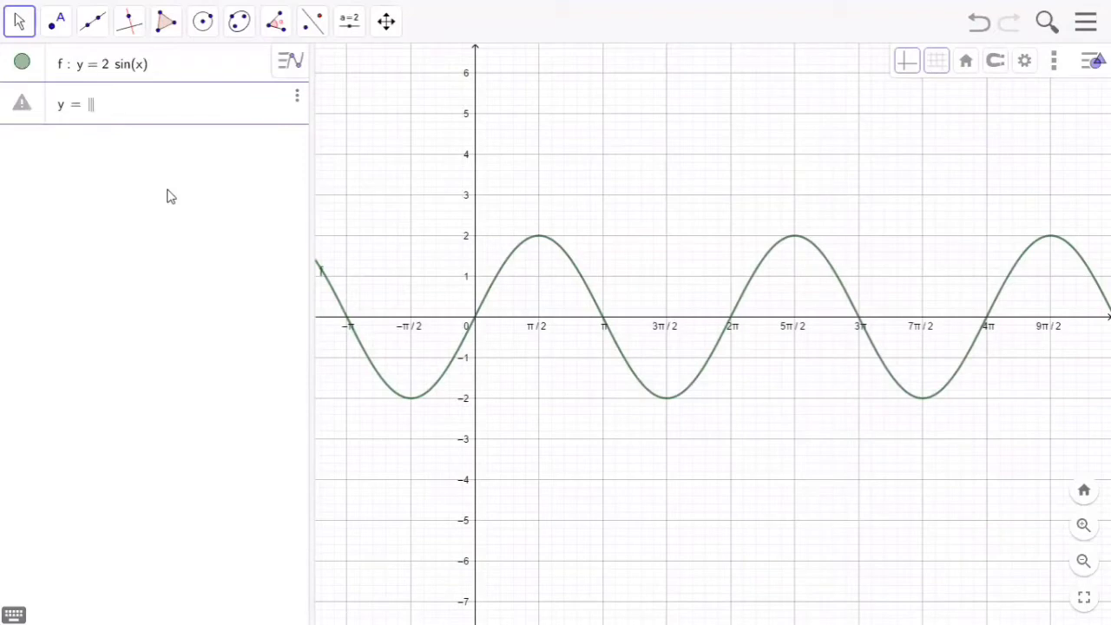
text(1 )
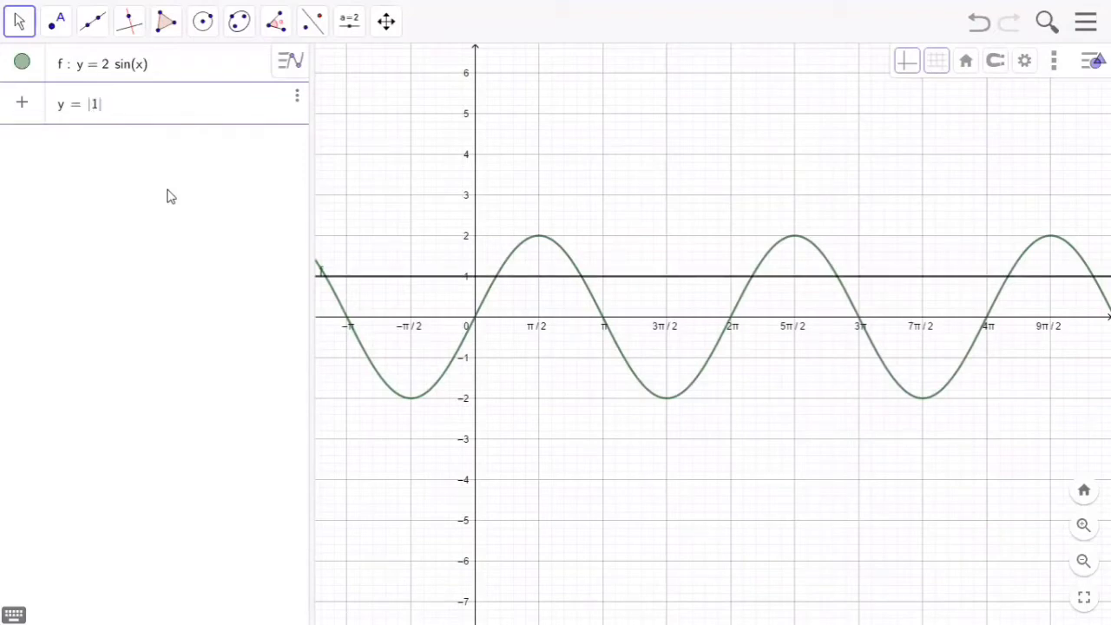
text(+ 2 si)
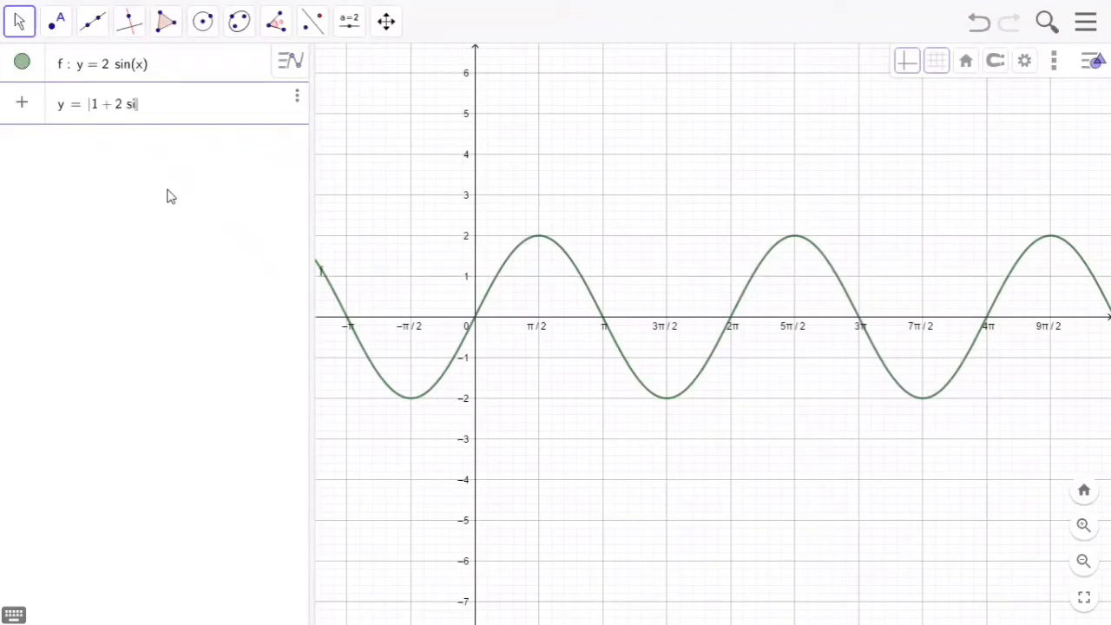
text(n(x))
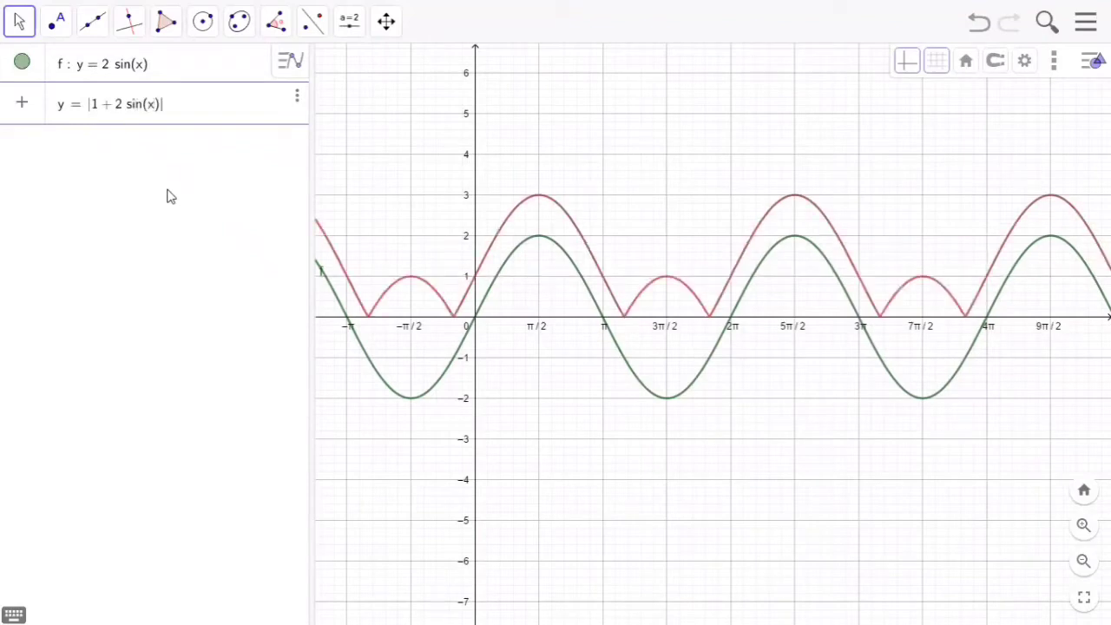
key(Return)
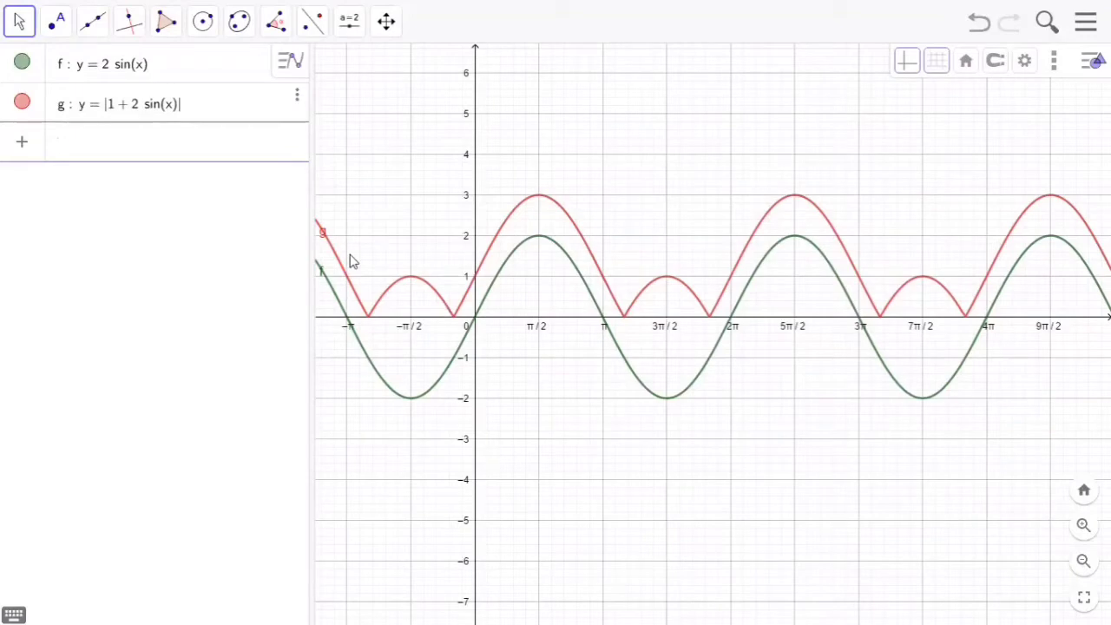
Step: With the Intersect tool, mark where y = 2 sin(x) crosses the x-axis at 0 and π
click(66, 37)
click(99, 171)
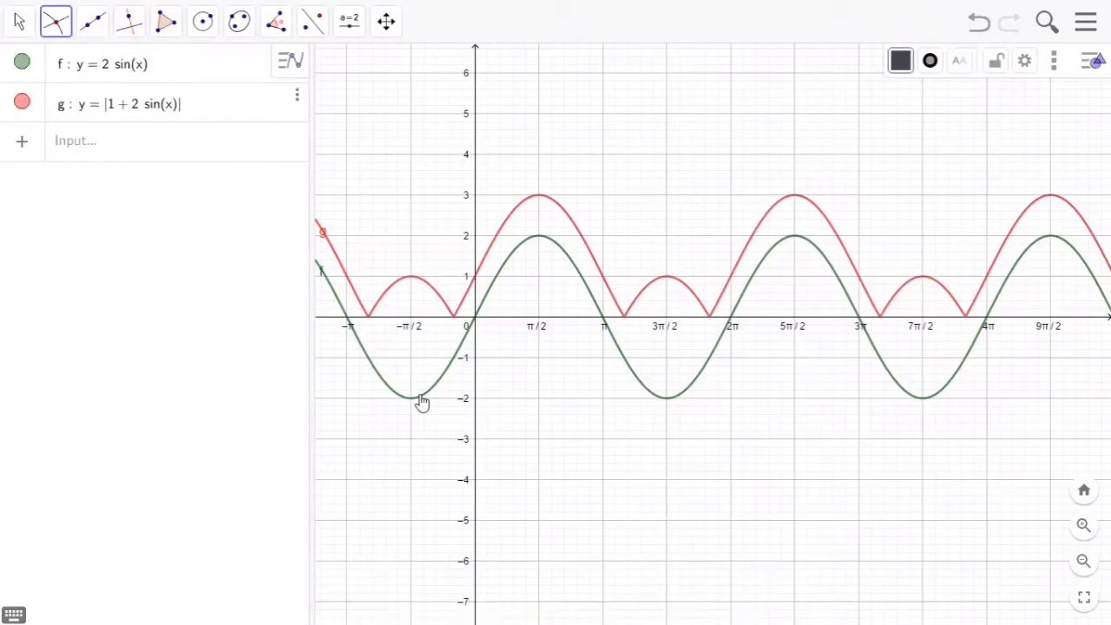
click(421, 402)
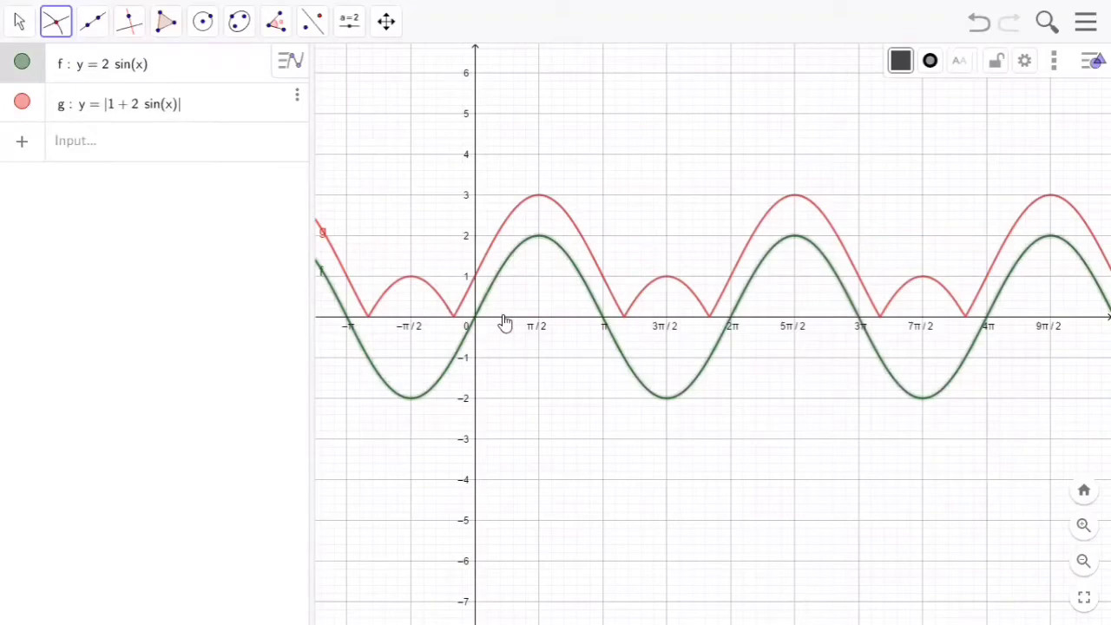
click(503, 319)
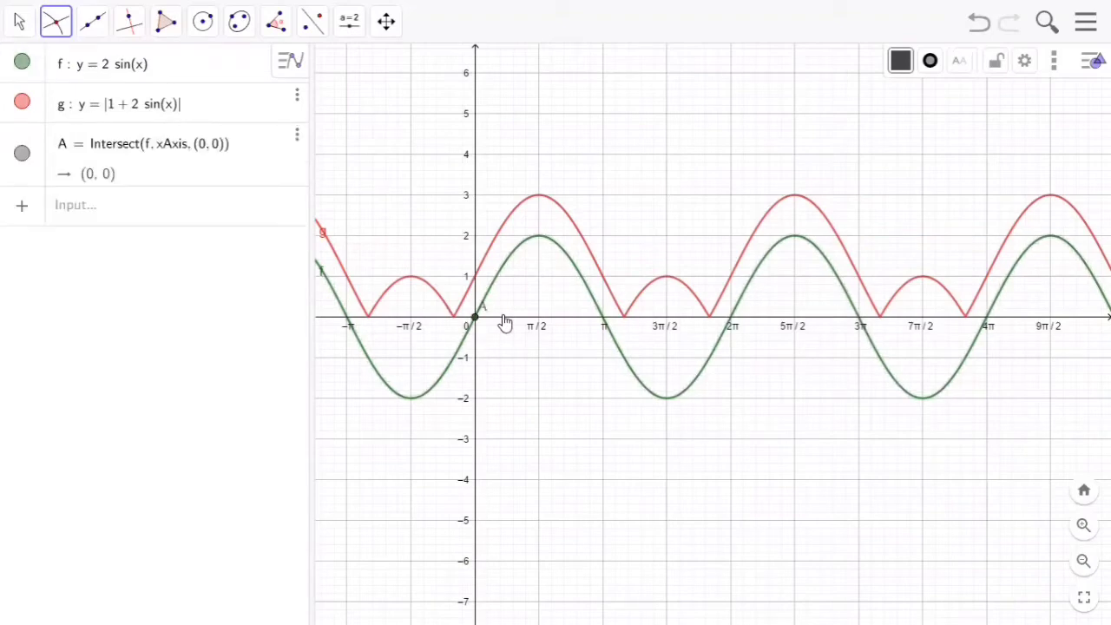
click(540, 244)
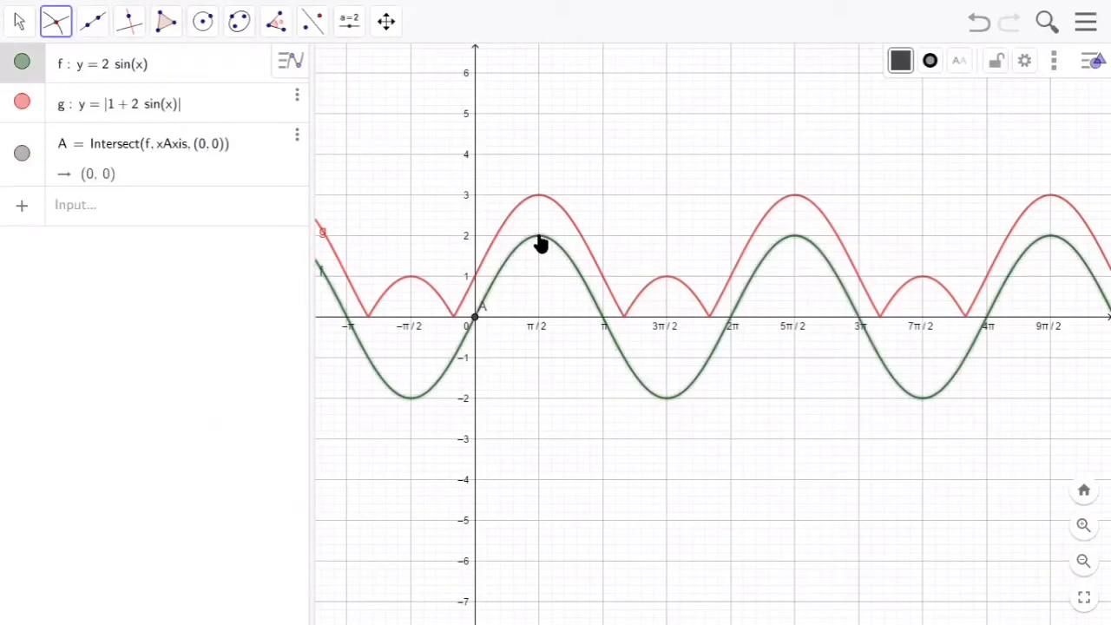
click(634, 320)
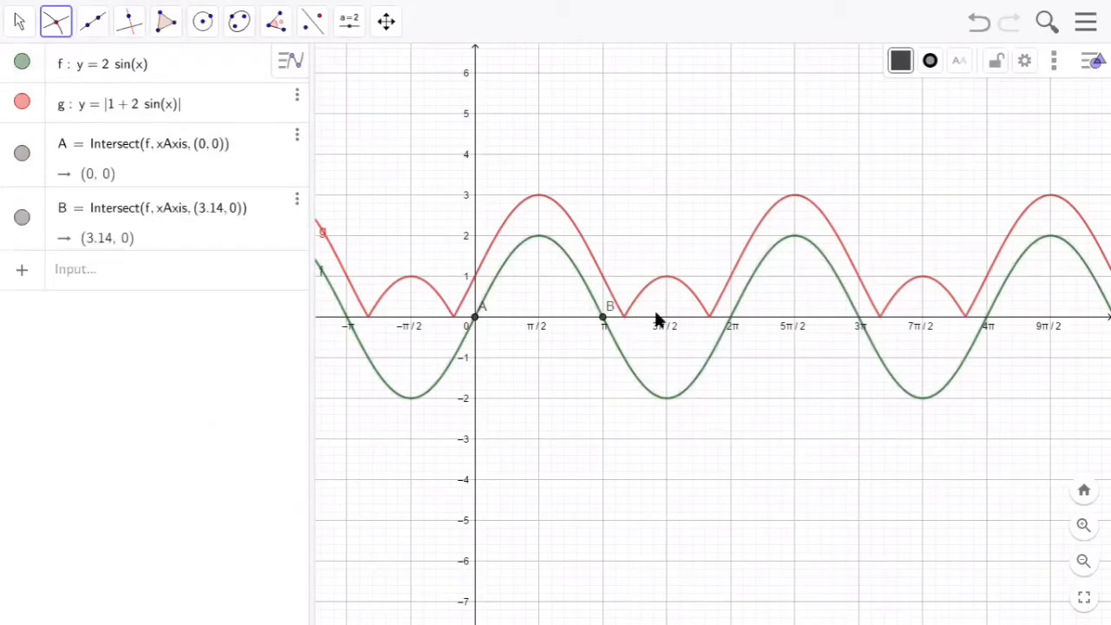
Step: Mark the next two intersections of y = 2 sin(x) with the x-axis, at 2π and 3π
click(668, 401)
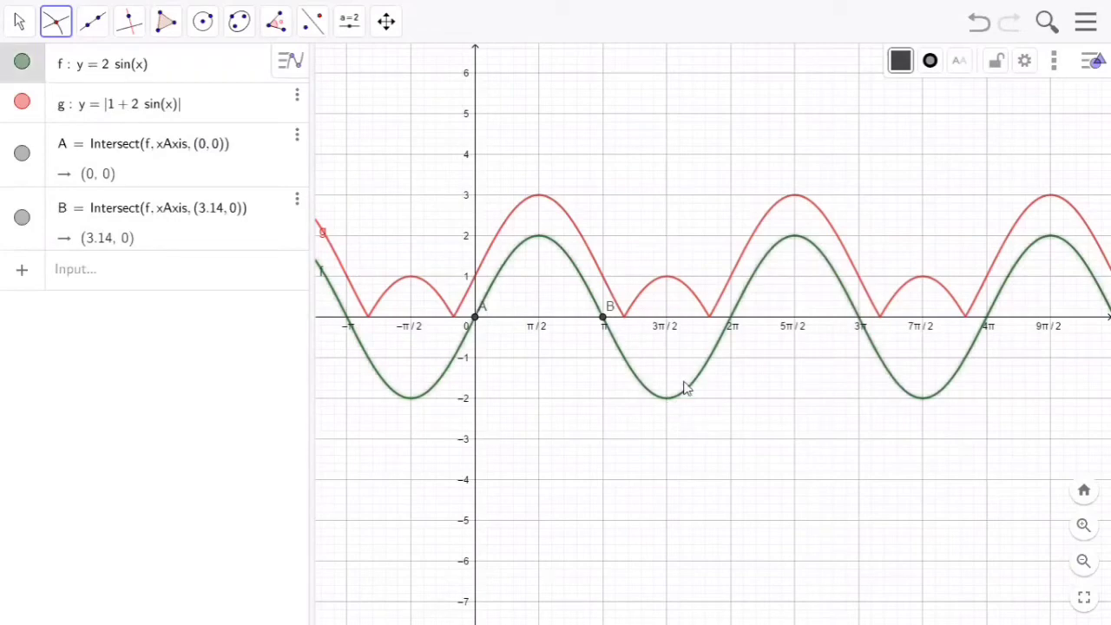
click(756, 323)
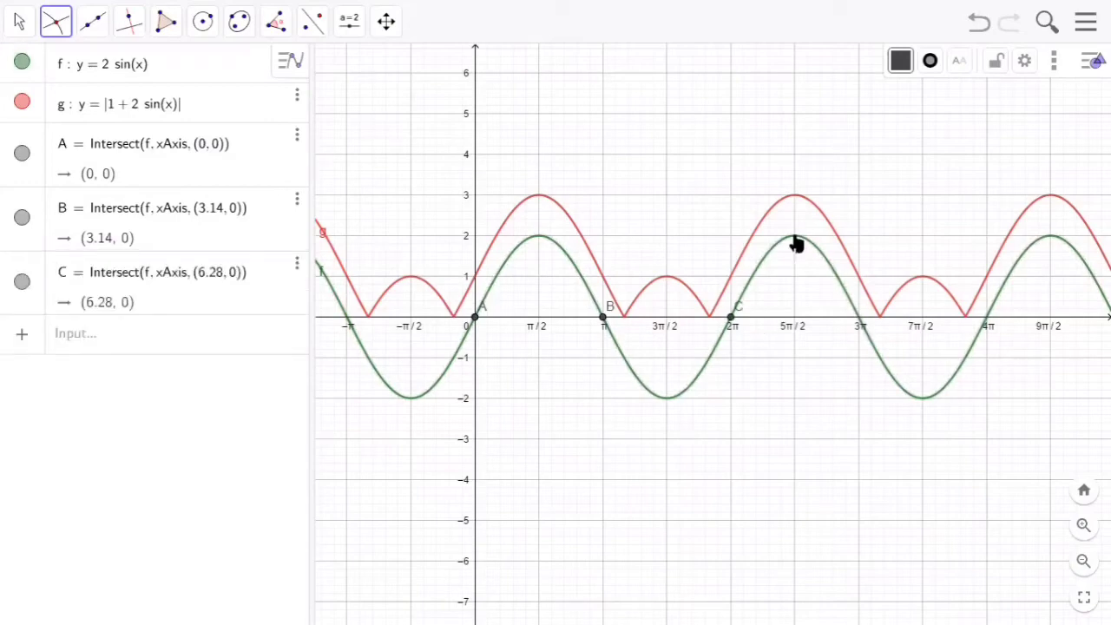
click(895, 323)
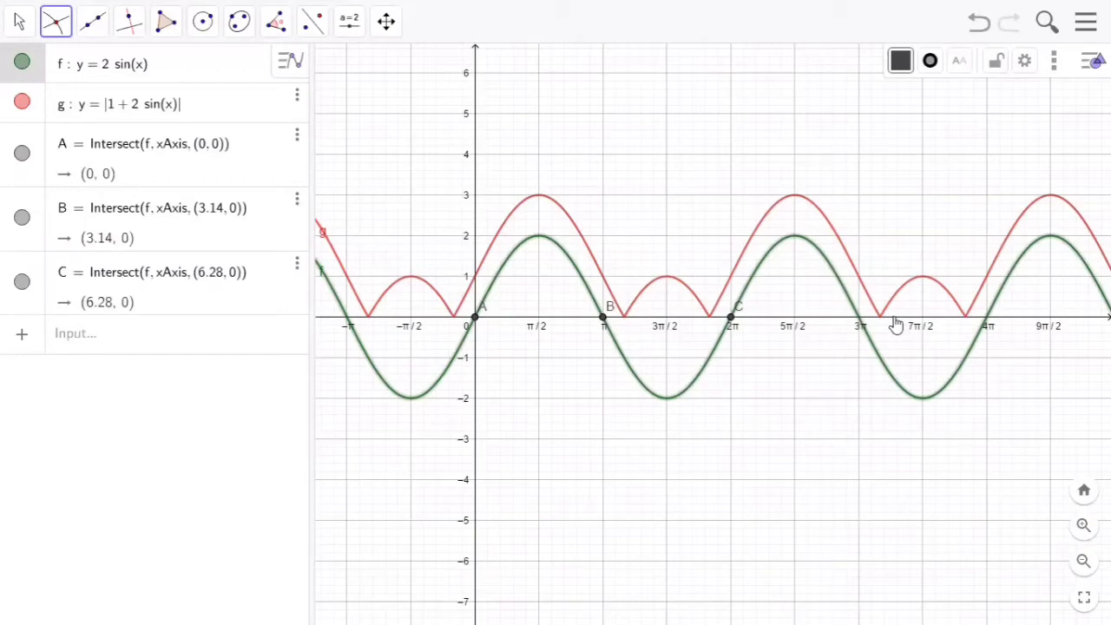
click(895, 323)
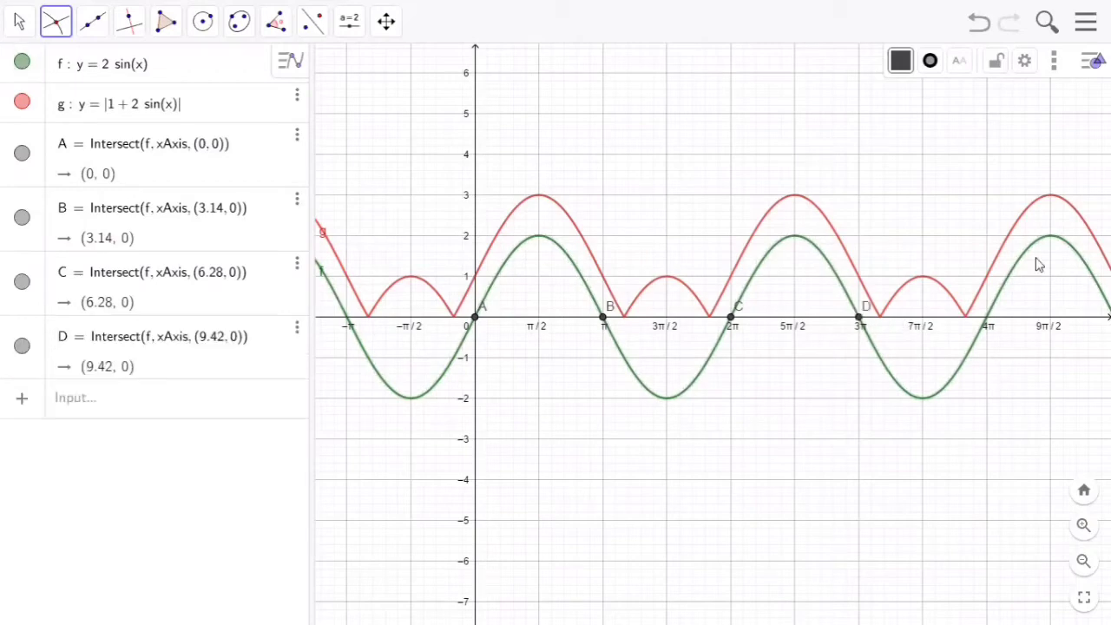
Step: Mark the intersection of y = 2 sin(x) with the x-axis at 4π
click(920, 403)
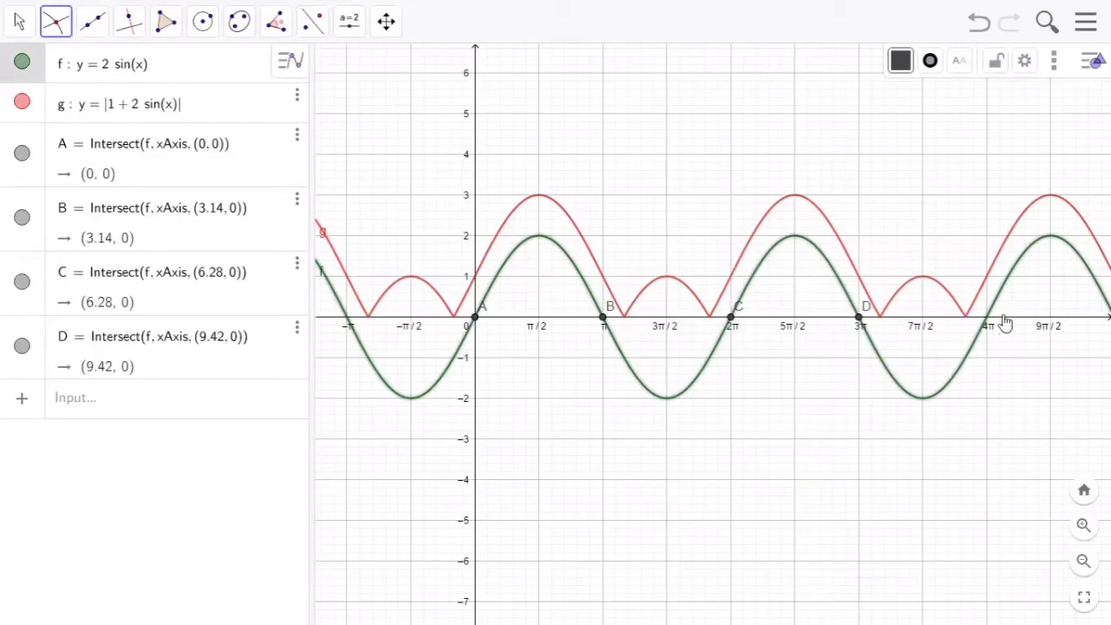
click(1005, 323)
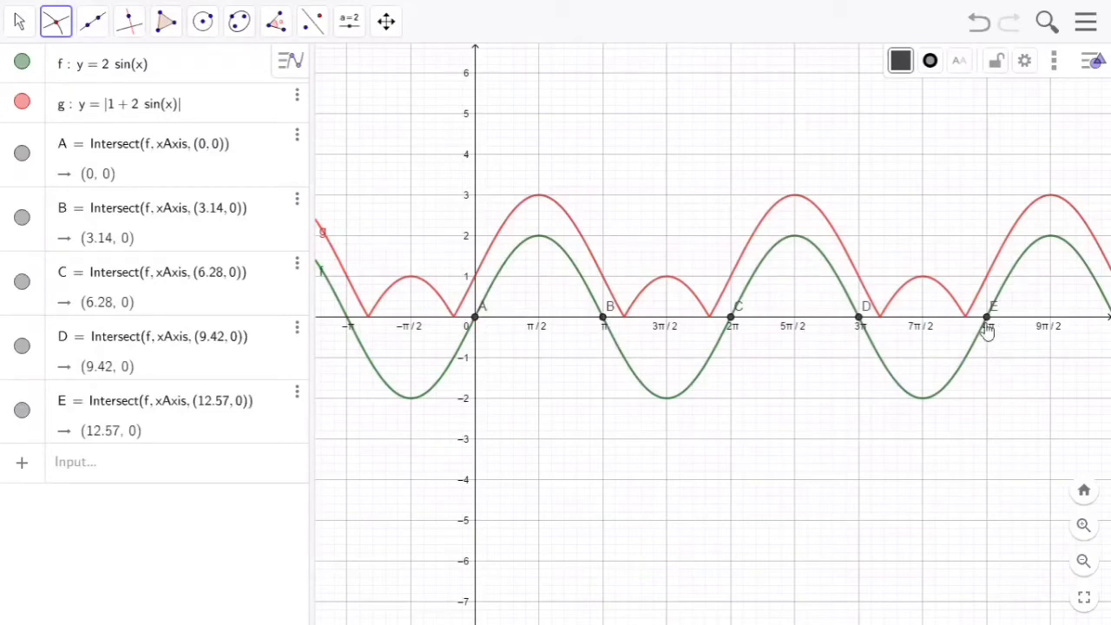
Step: Set the labels of intersection points A and B to show Name & Value
right_click(477, 321)
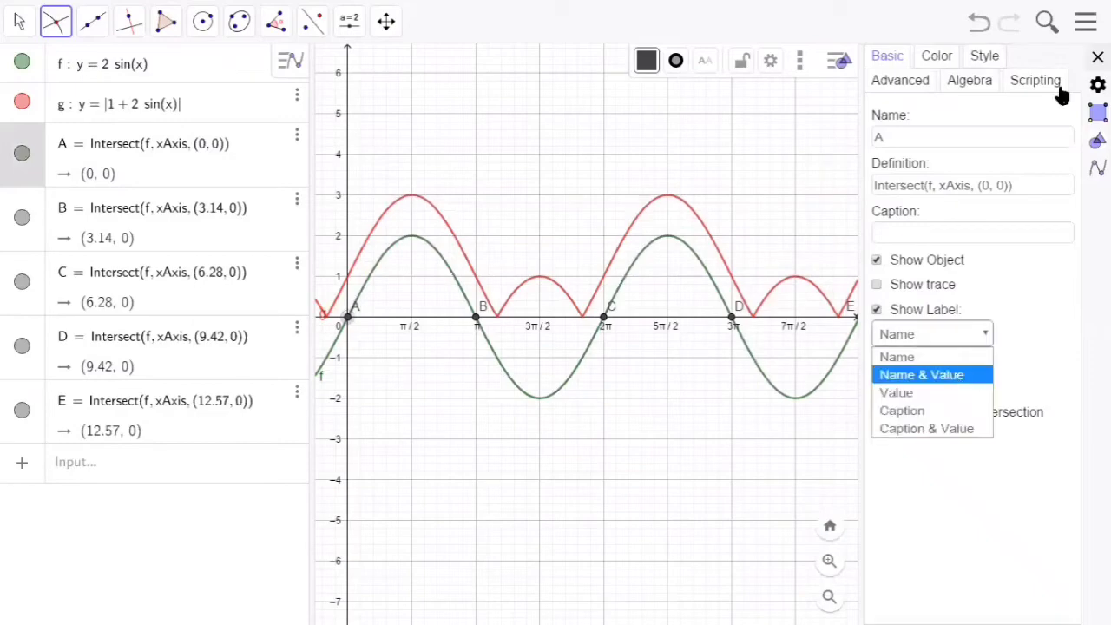
click(959, 373)
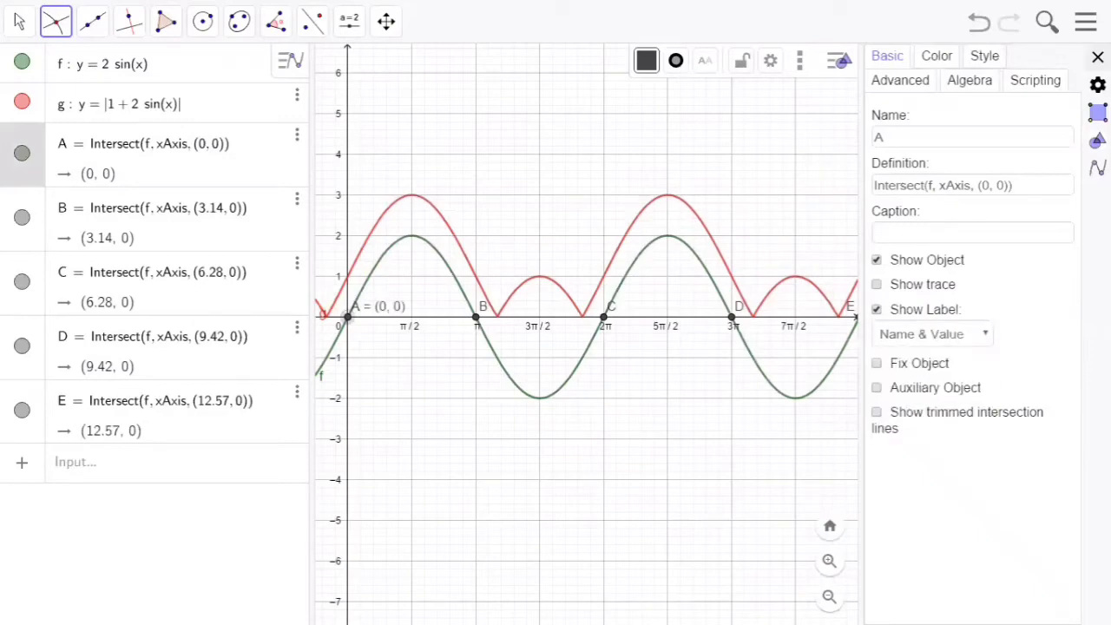
key(Escape)
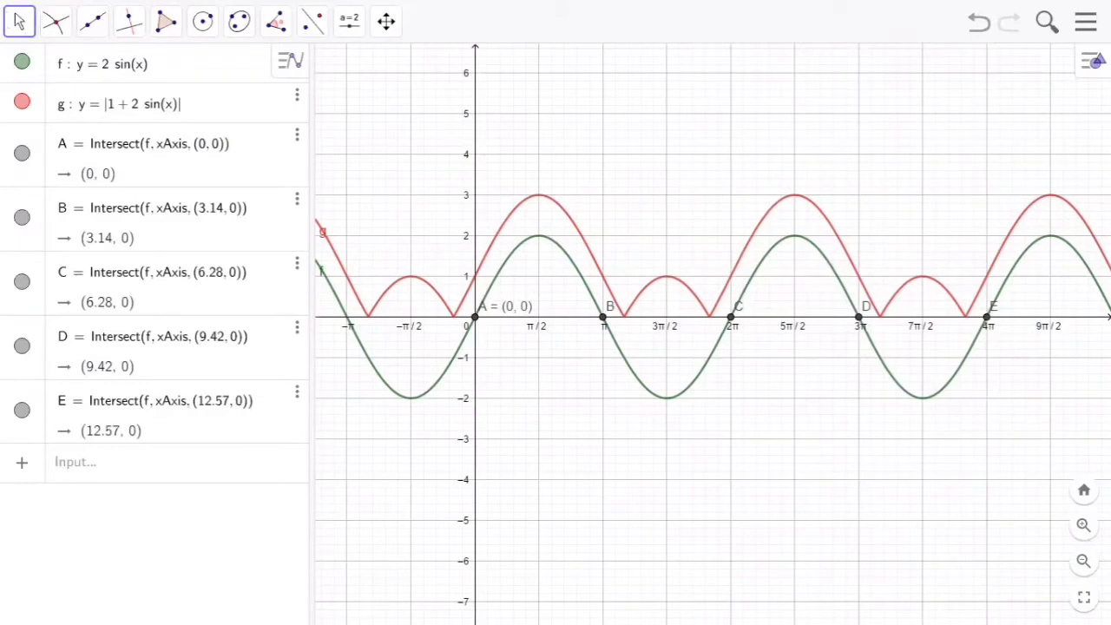
right_click(604, 320)
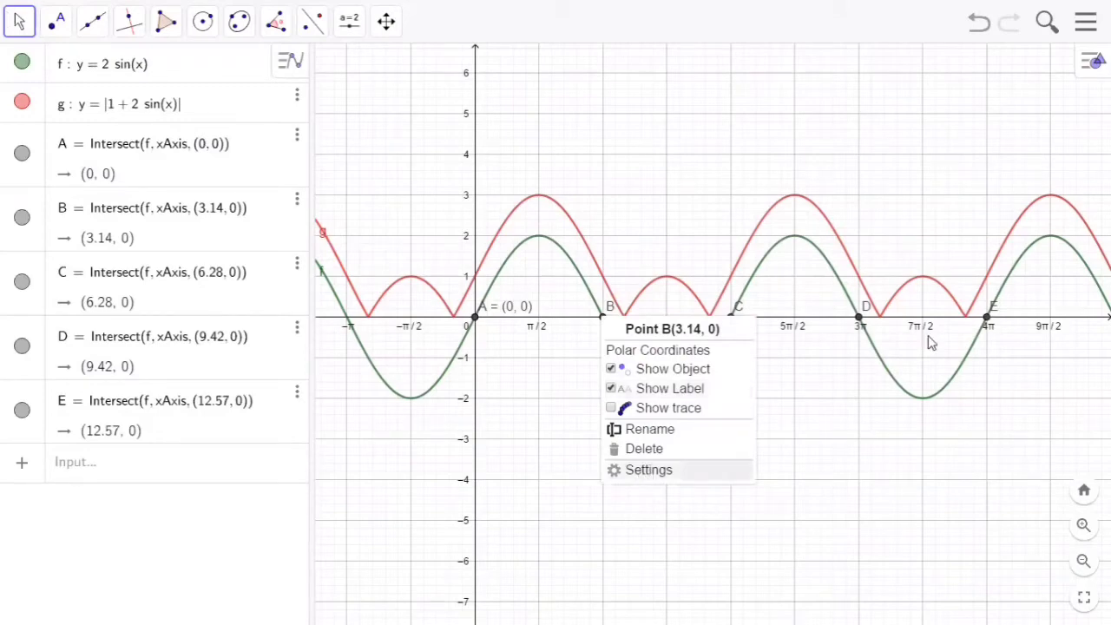
click(648, 469)
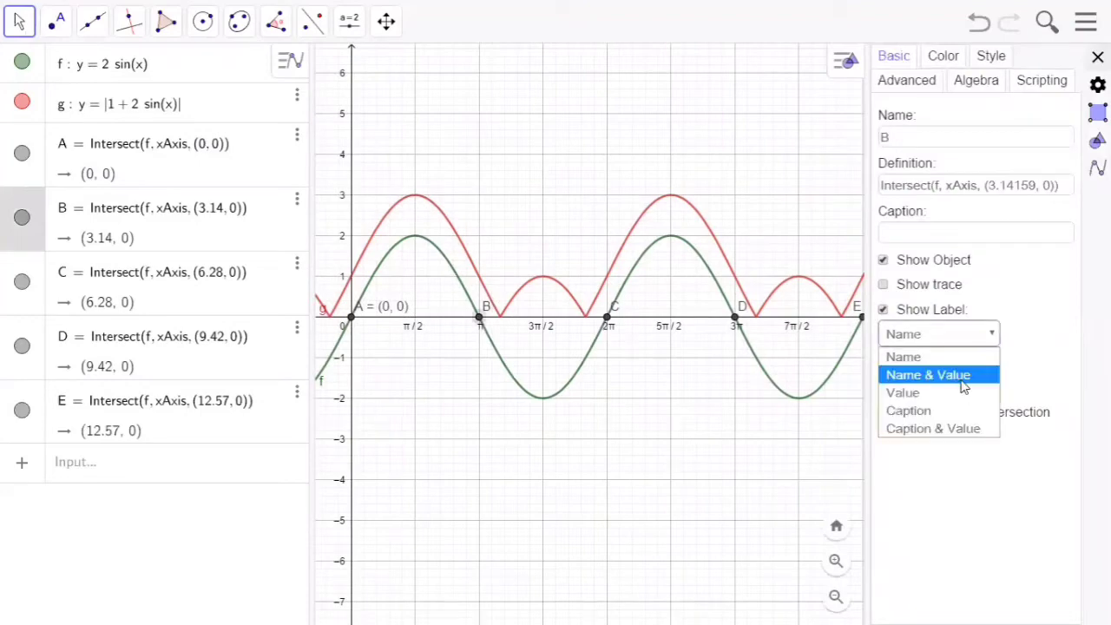
click(964, 384)
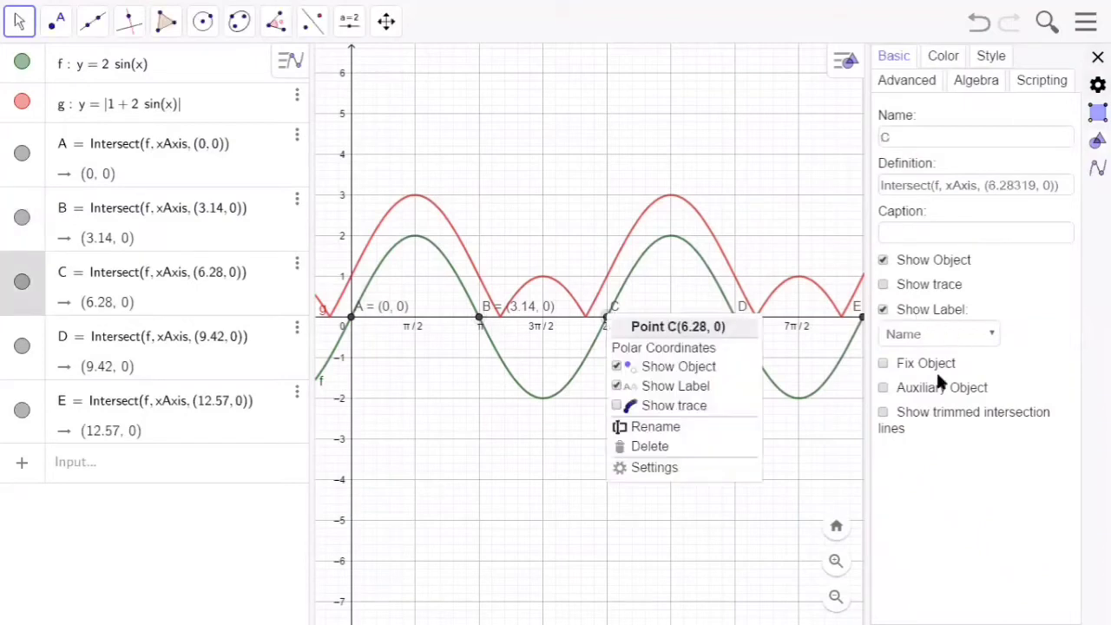
Step: Set the labels of intersection points C, D and E to Name & Value and close the settings
click(942, 334)
click(942, 378)
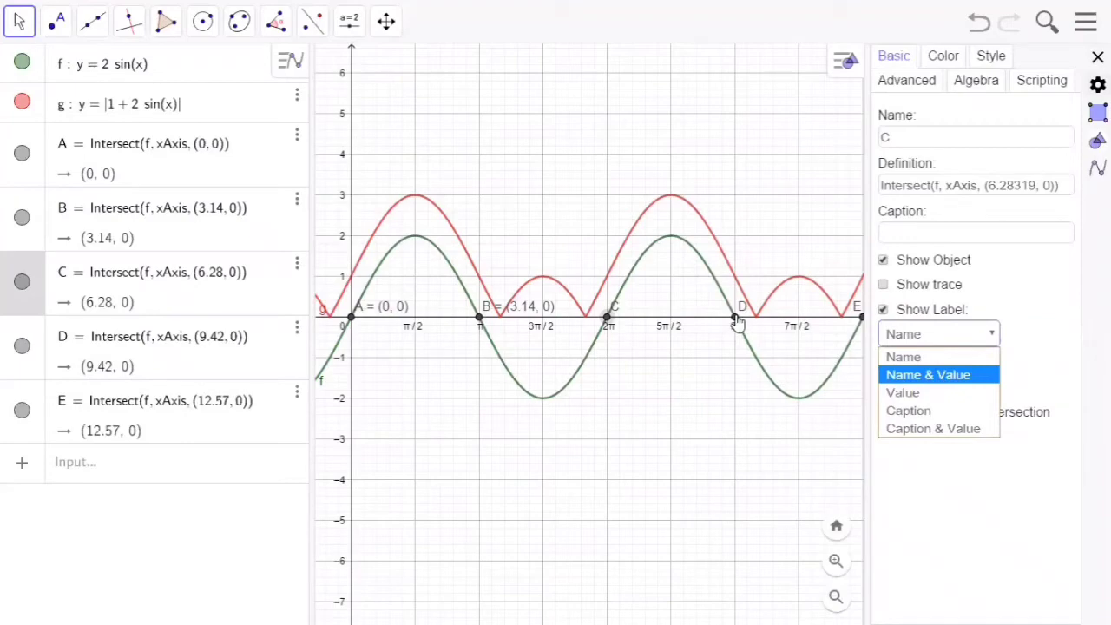
click(736, 318)
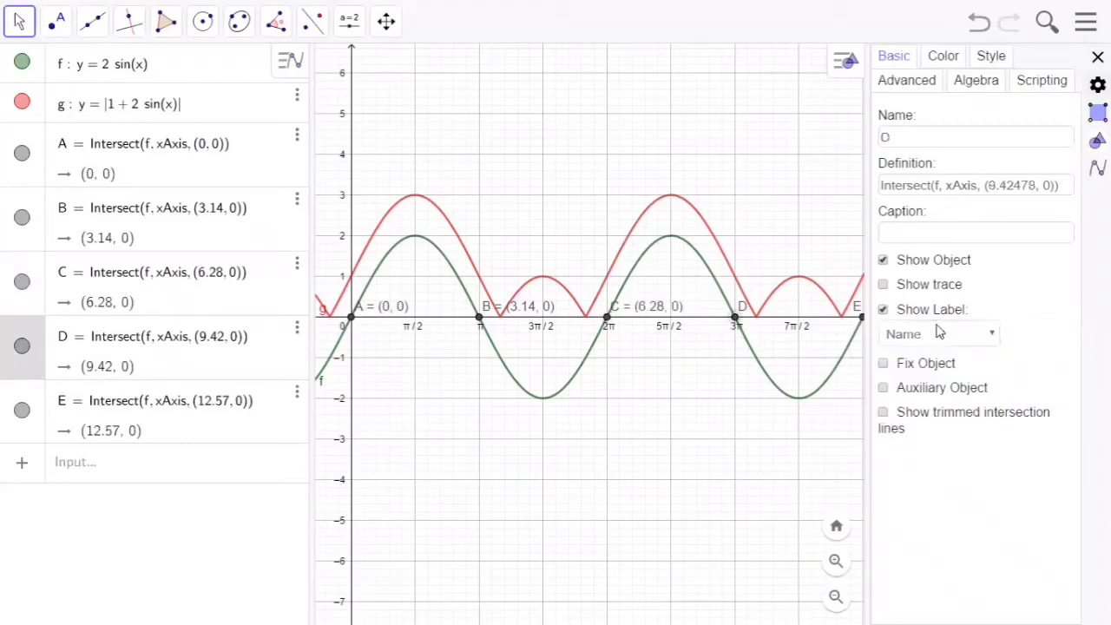
click(947, 334)
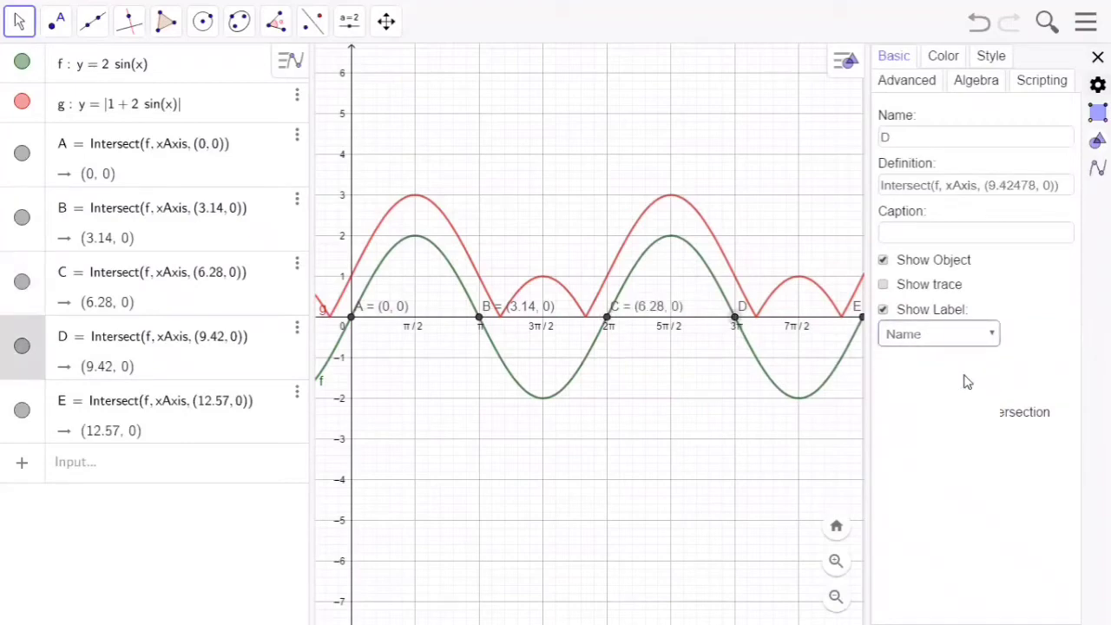
click(968, 382)
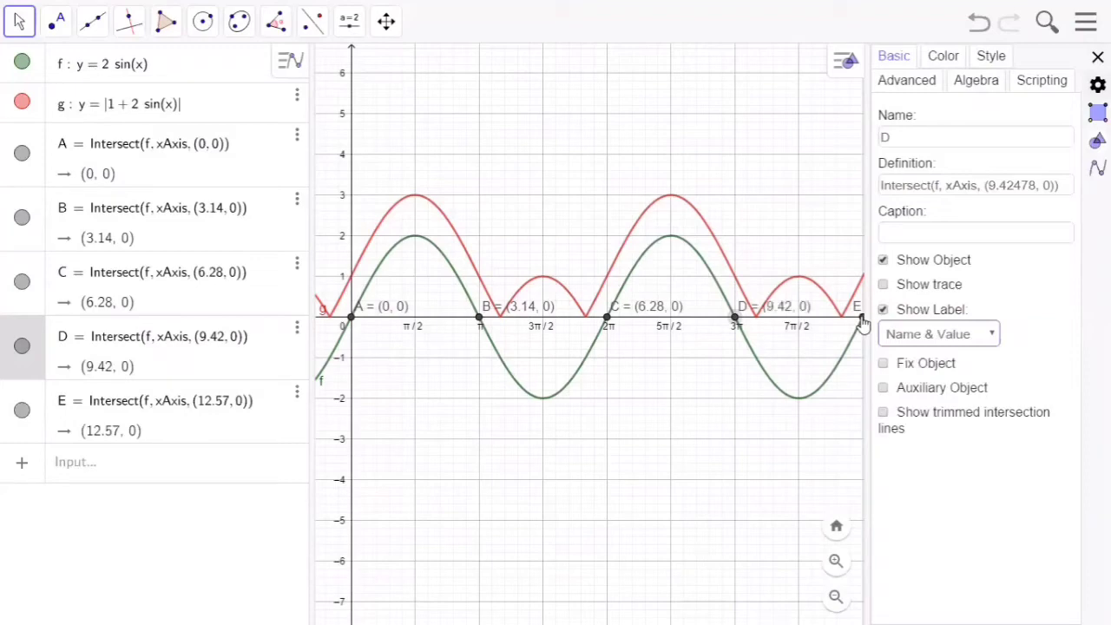
click(862, 321)
click(953, 338)
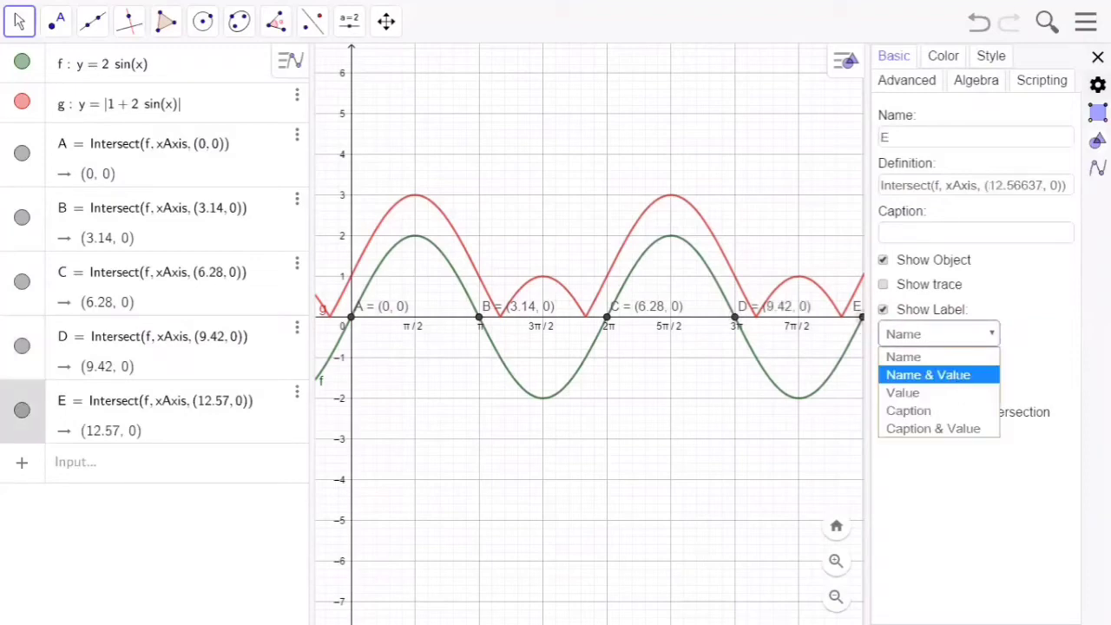
click(946, 376)
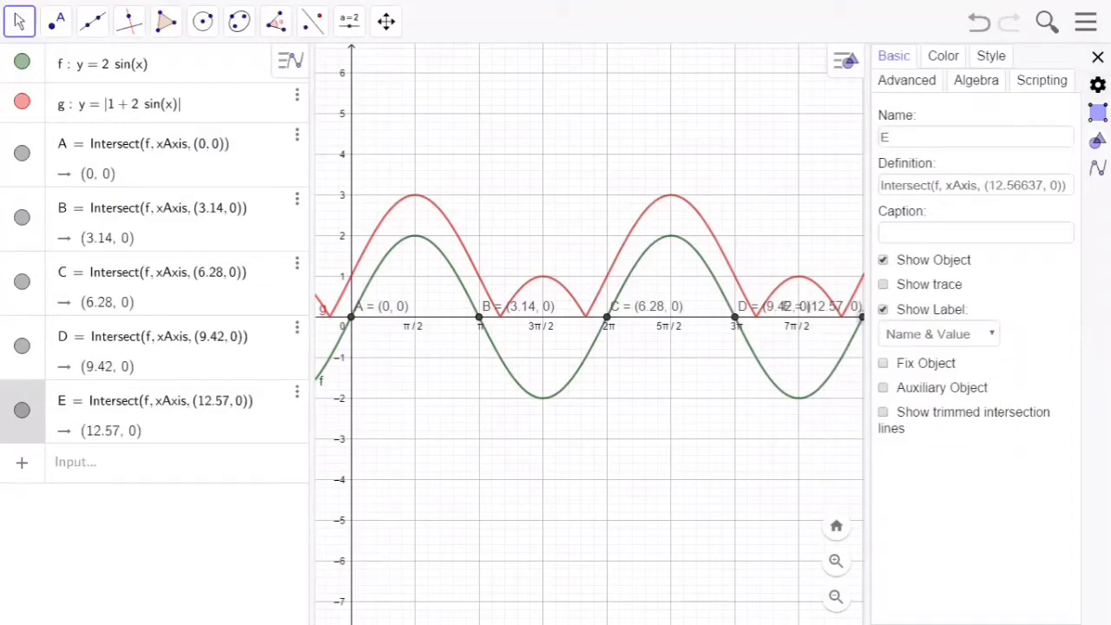
click(1098, 57)
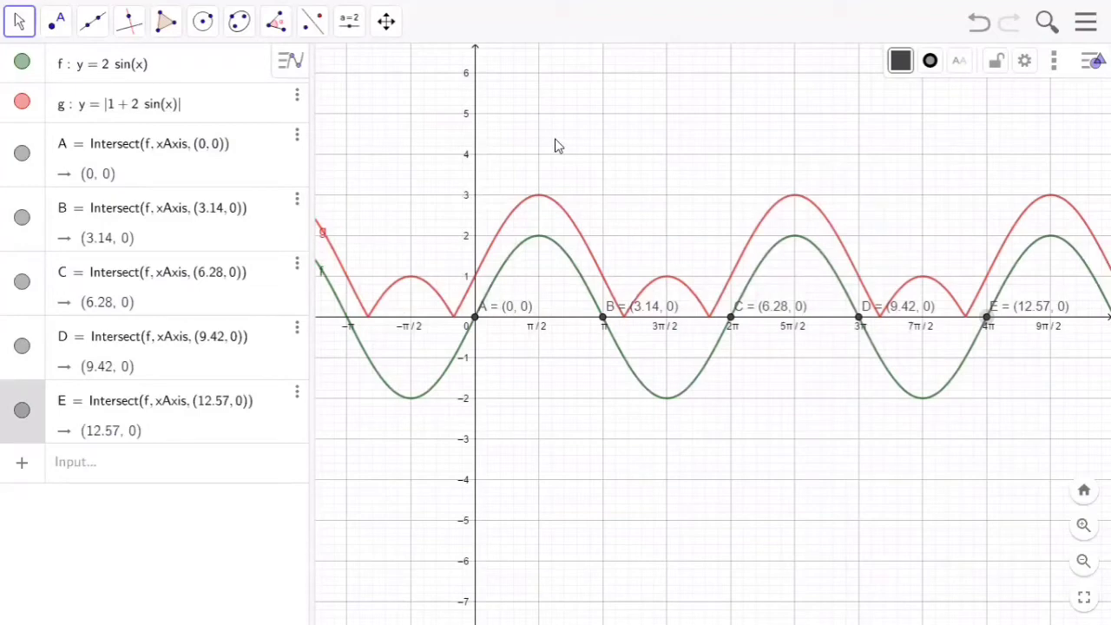
Step: With the Extremum tool, mark the extremum points of the absolute-value curve y = |1 + 2 sin(x)|
click(58, 22)
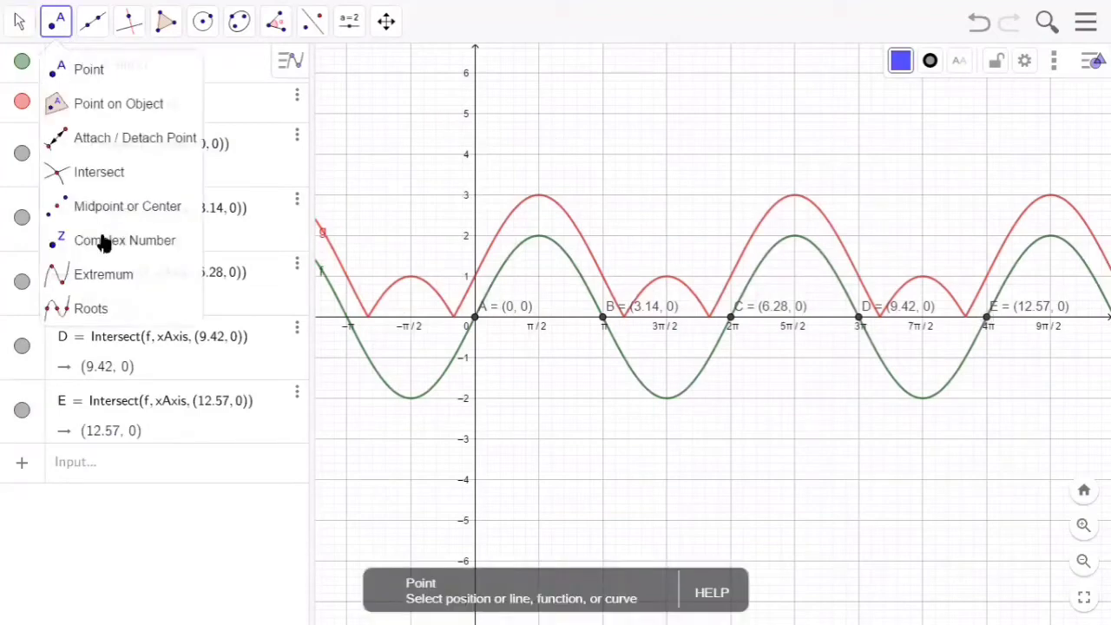
click(98, 277)
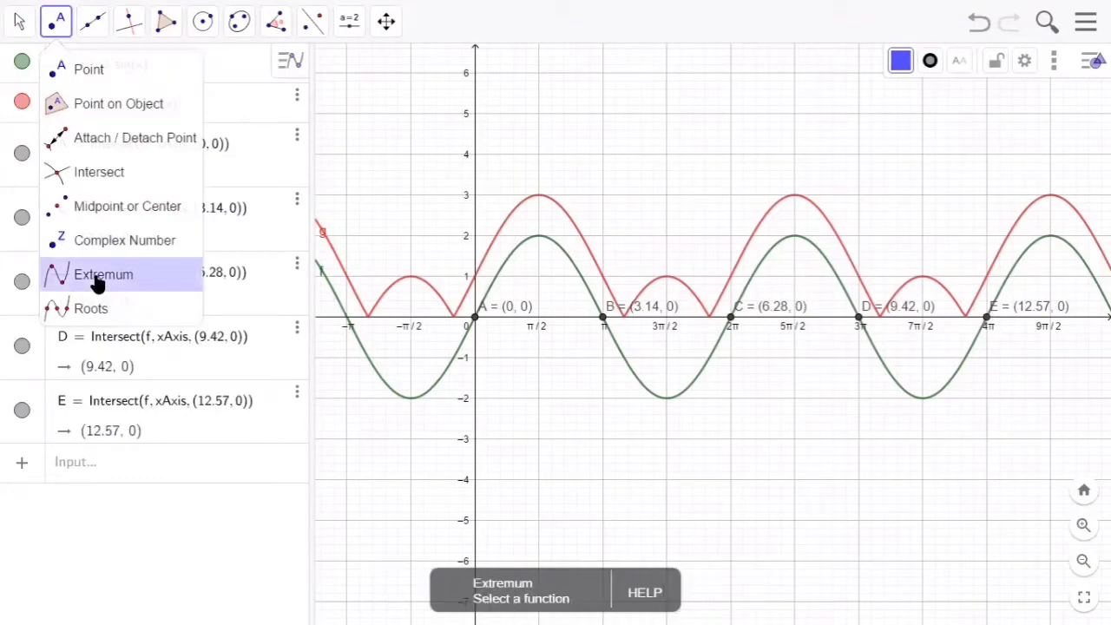
click(406, 283)
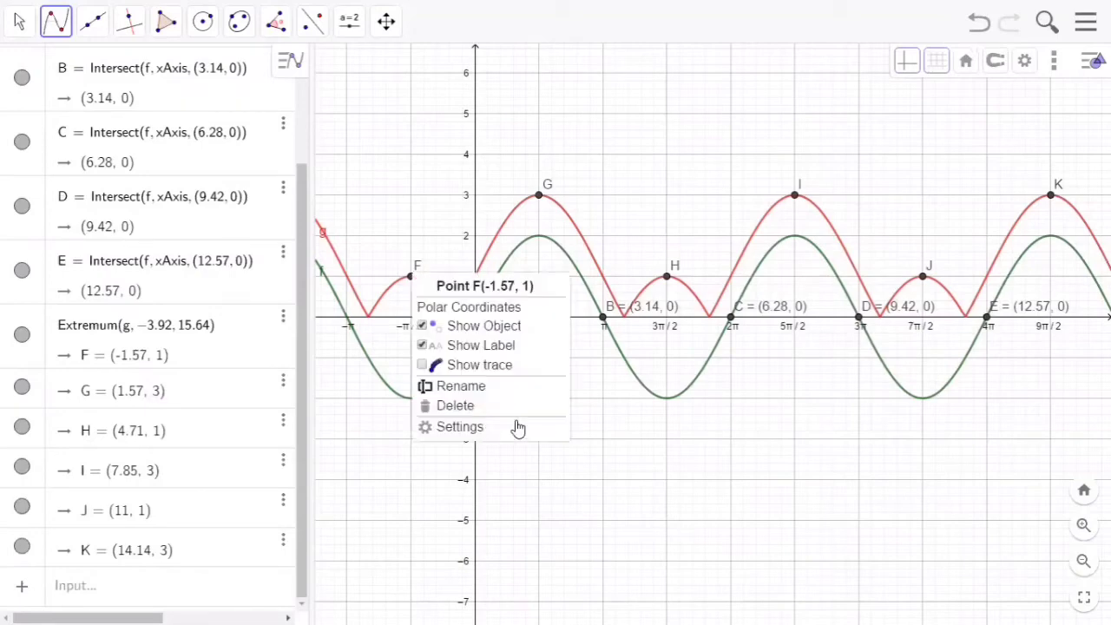
Step: Set the labels of the absolute-value curve's extremum points to show Name & Value
click(564, 423)
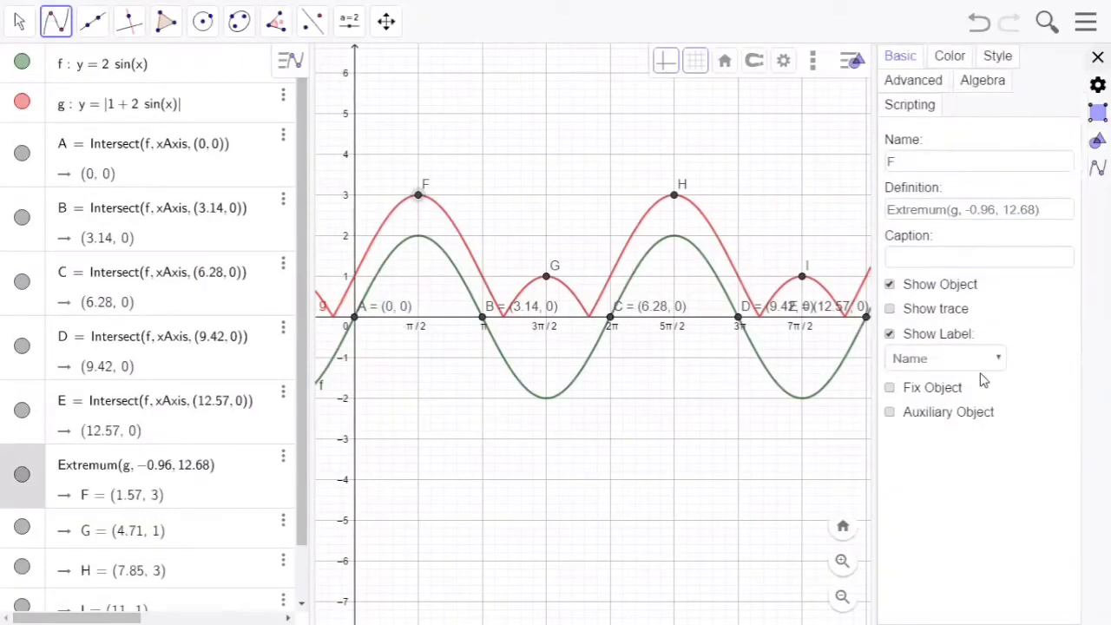
click(985, 359)
click(973, 401)
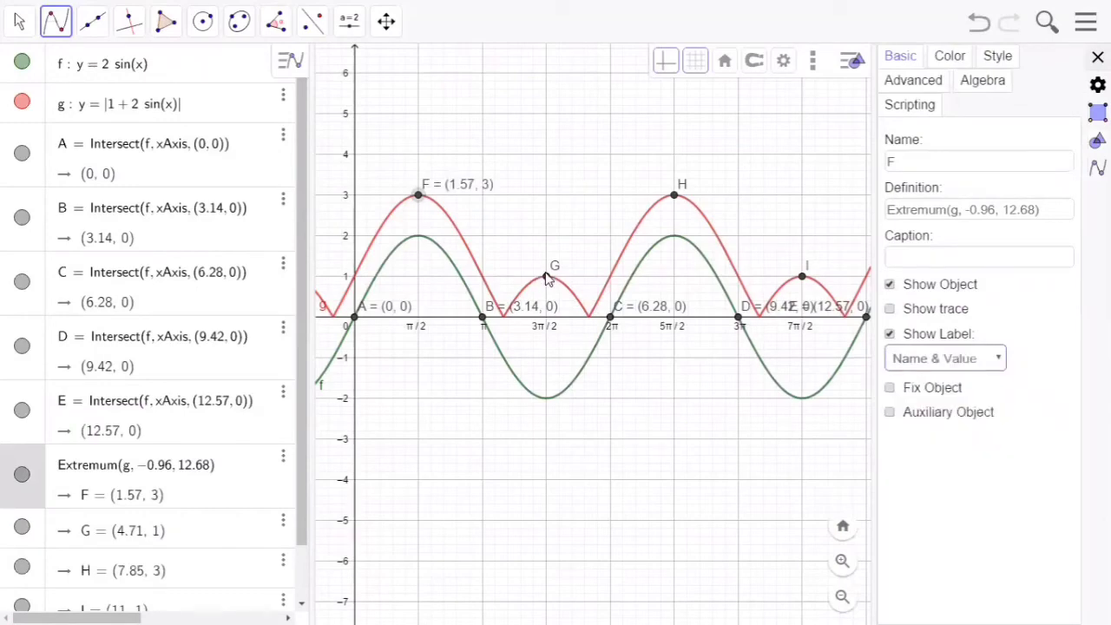
key(Escape)
right_click(924, 279)
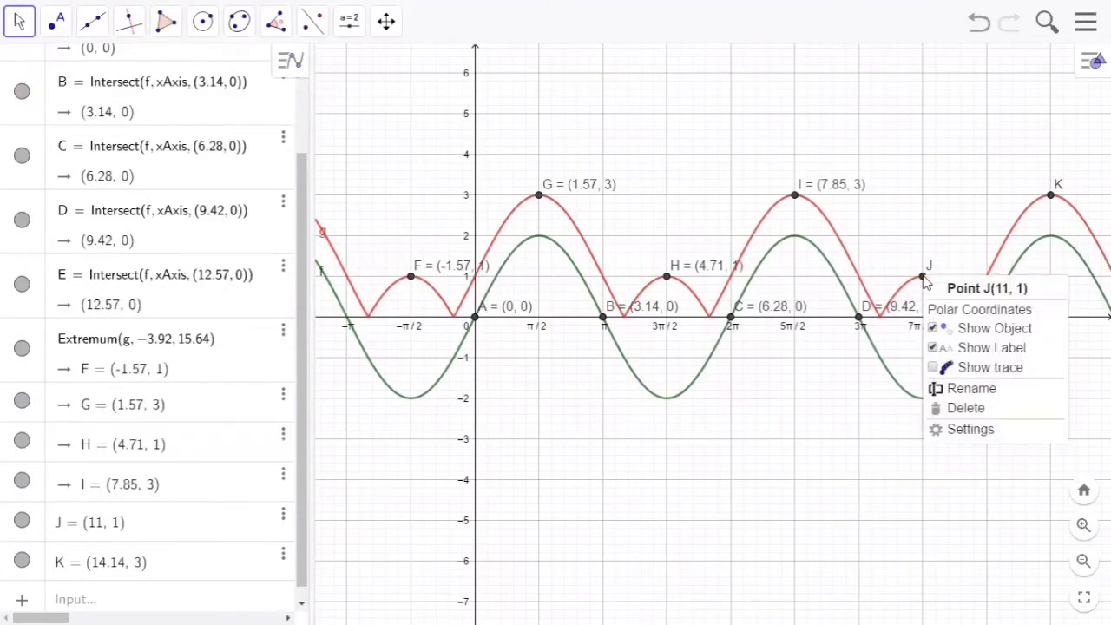
click(963, 430)
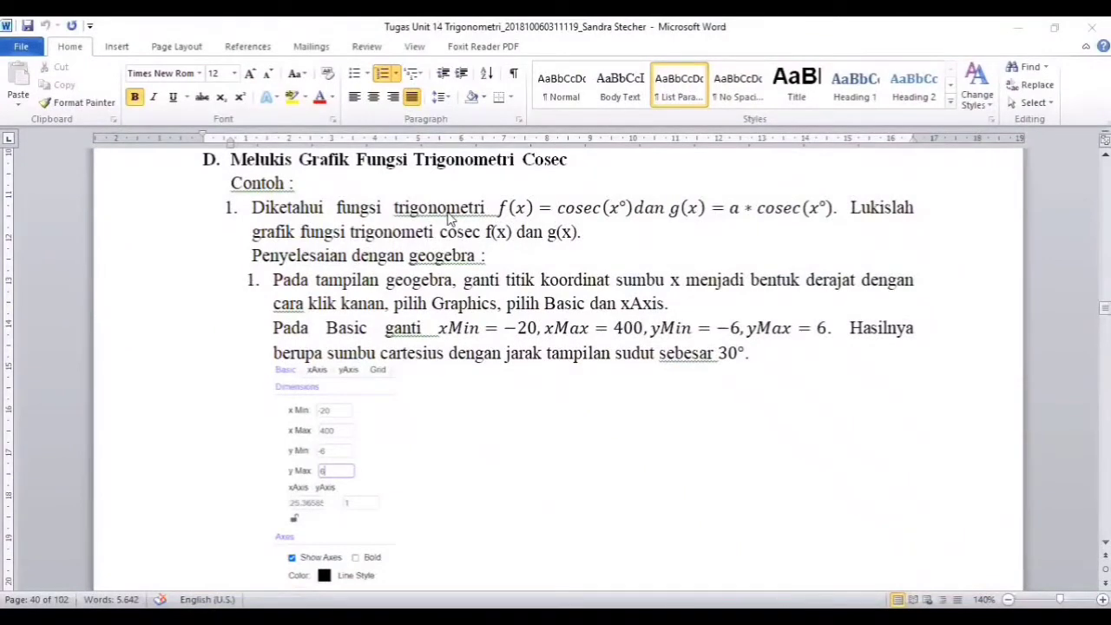
Step: In the Word document, review the cosec graphing examples comparing f(x) = cosec(x°) with g(x) = a*cosec(x°)
click(664, 346)
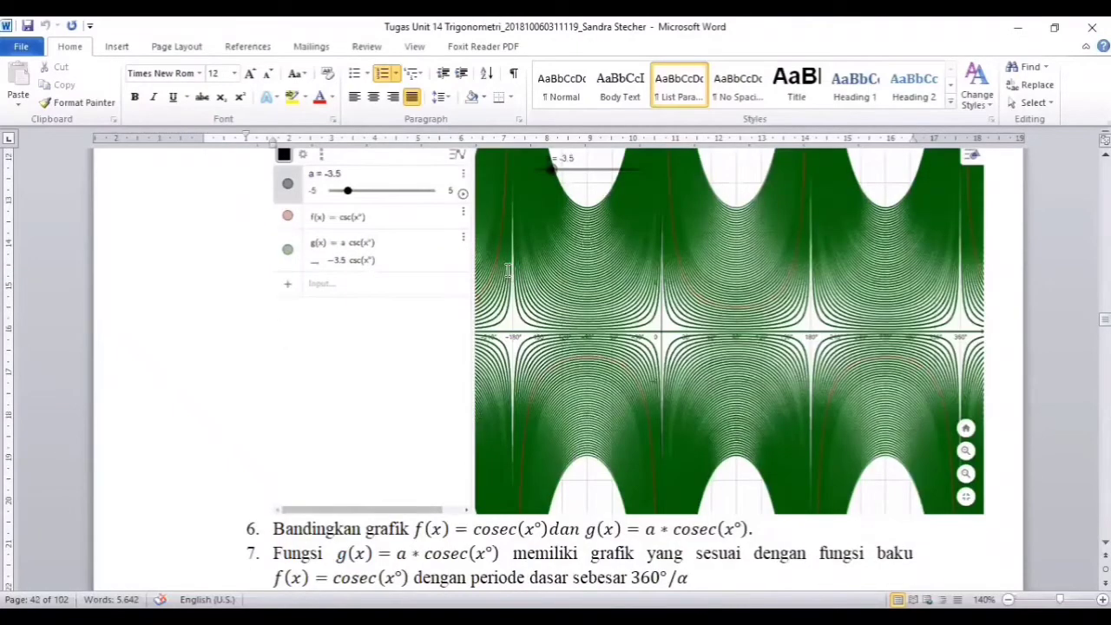
scroll(507, 270, down, 3)
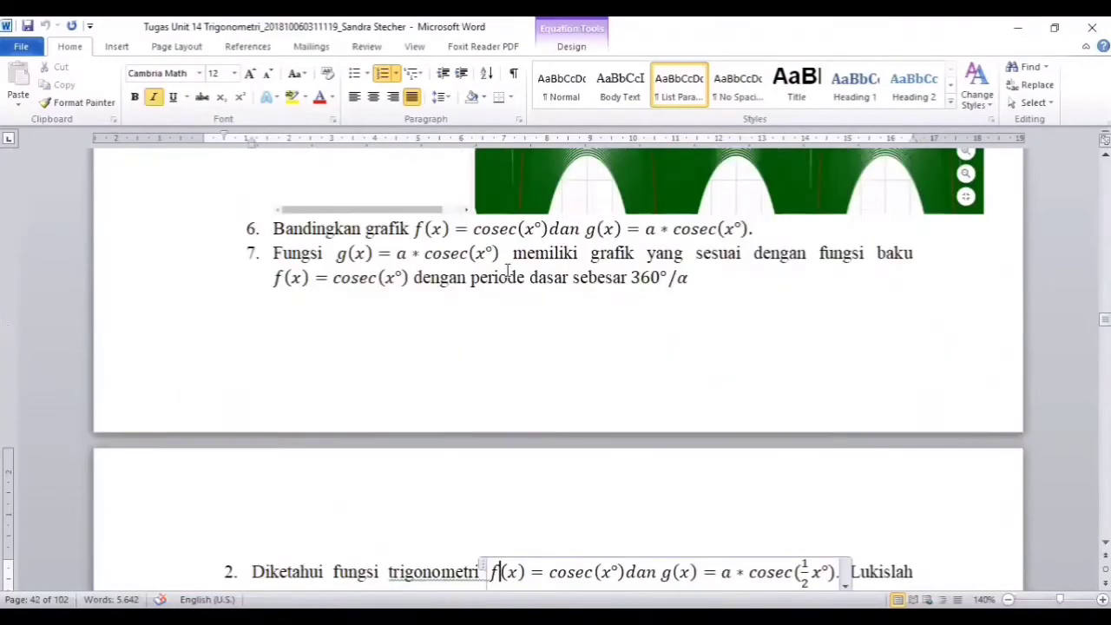
scroll(507, 276, up, 4)
click(505, 272)
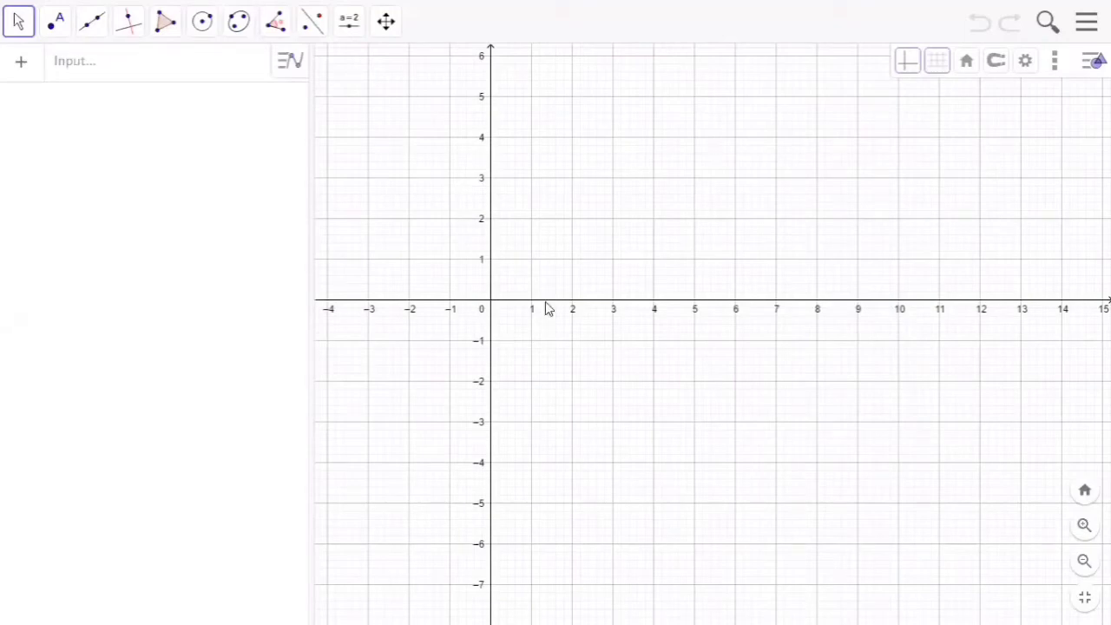
Step: In the blank GeoGebra worksheet's graphics settings, set the view's x Min to -20
right_click(546, 309)
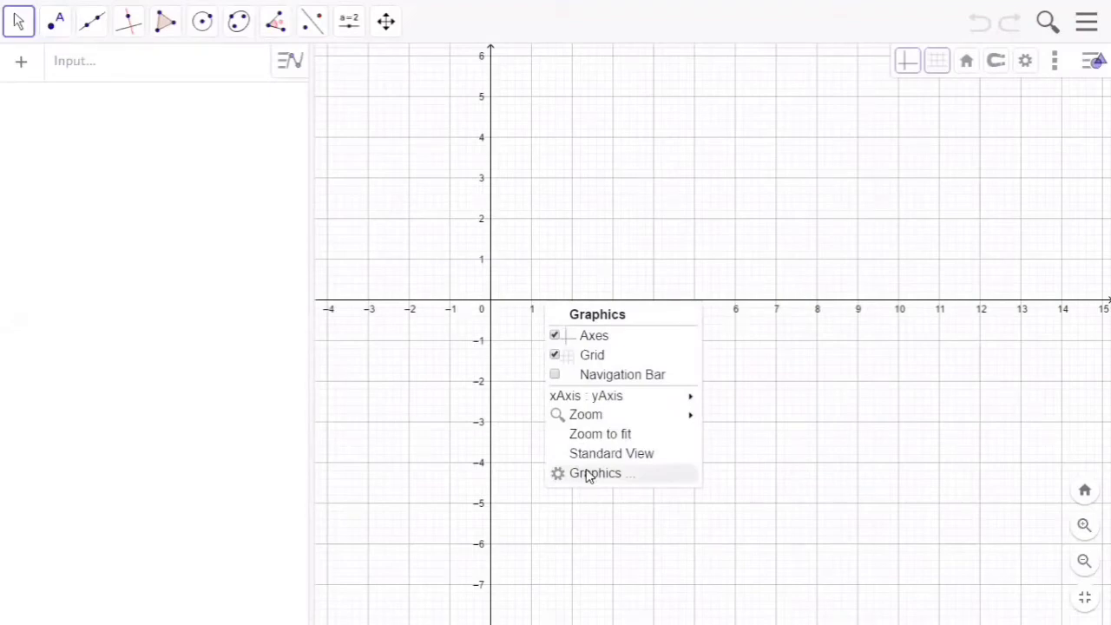
click(587, 474)
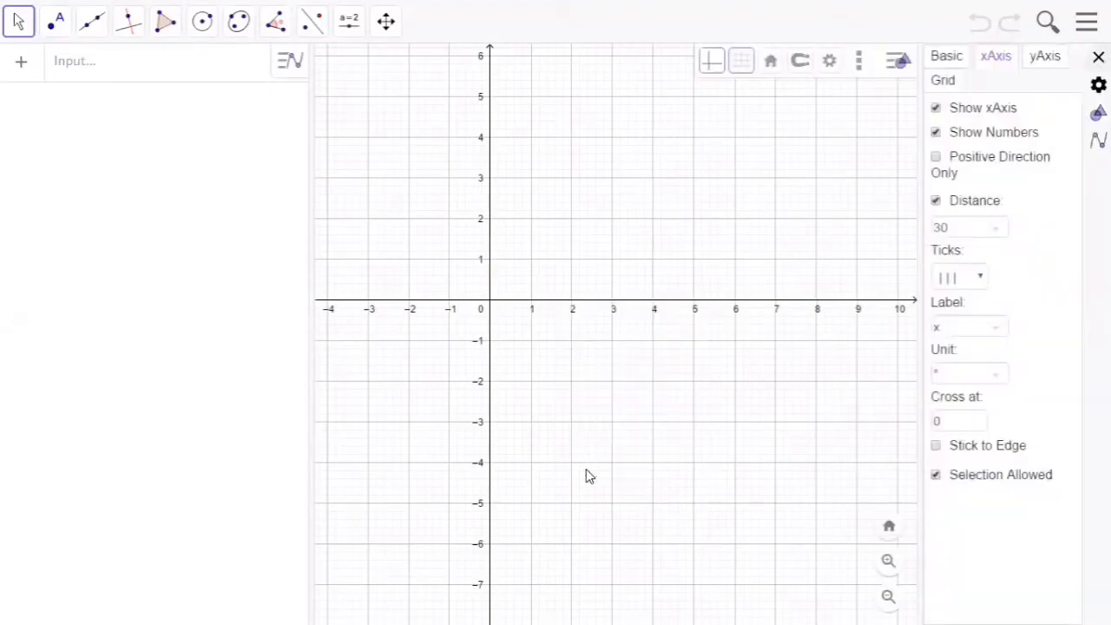
click(945, 57)
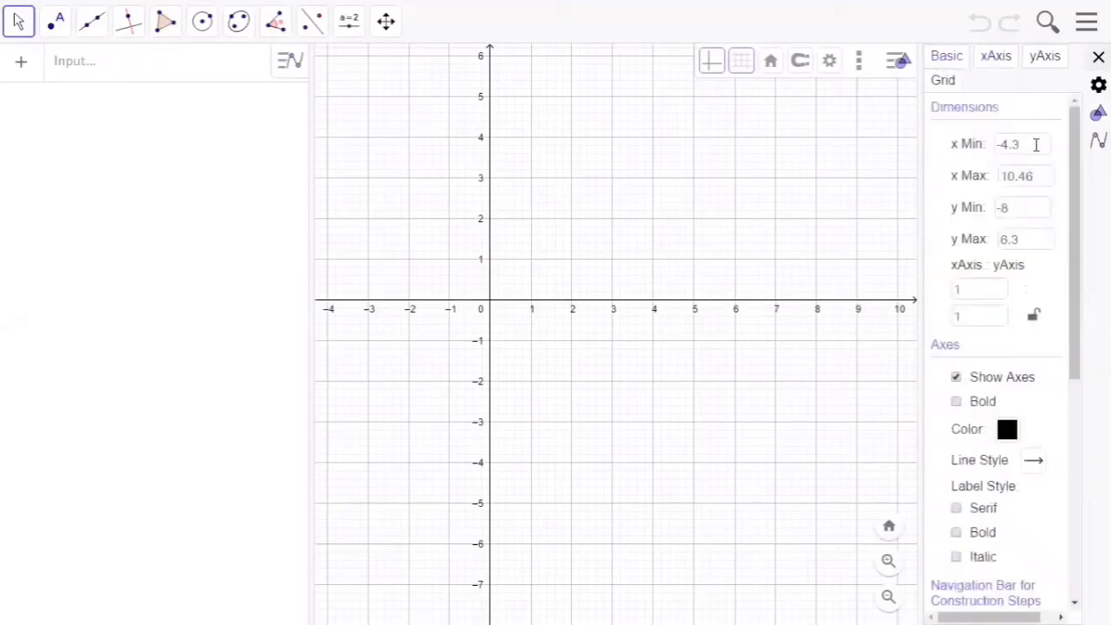
click(1036, 145)
key(BackSpace)
key(BackSpace)
key(BackSpace)
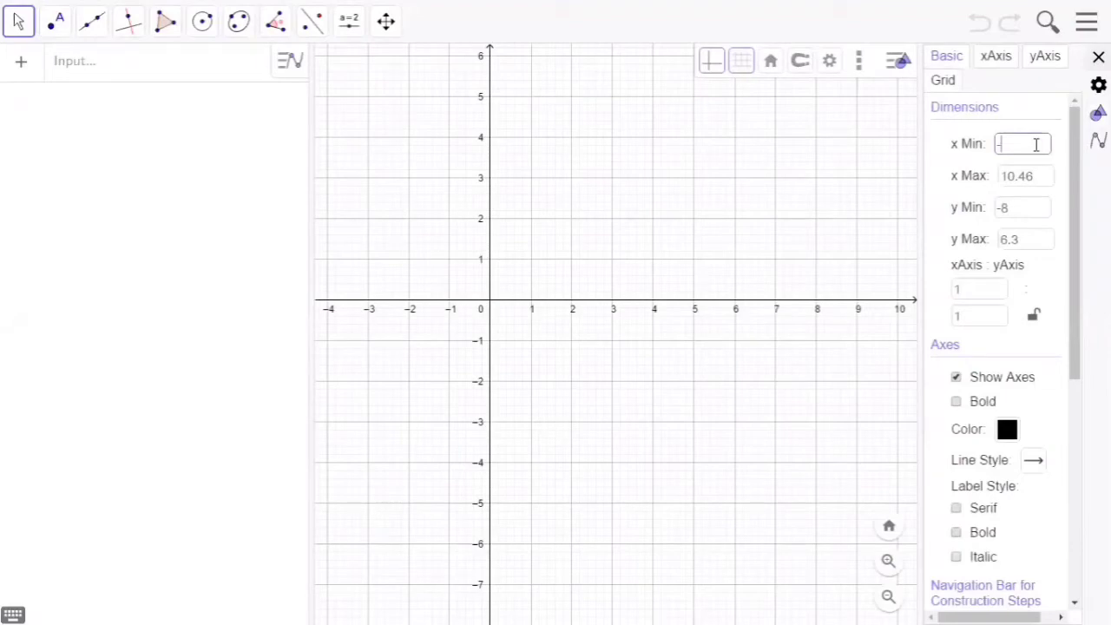
text(20)
Step: Set the graphics view's x Max to 400
click(1038, 175)
key(BackSpace)
key(BackSpace)
key(BackSpace)
key(BackSpace)
key(BackSpace)
text(4)
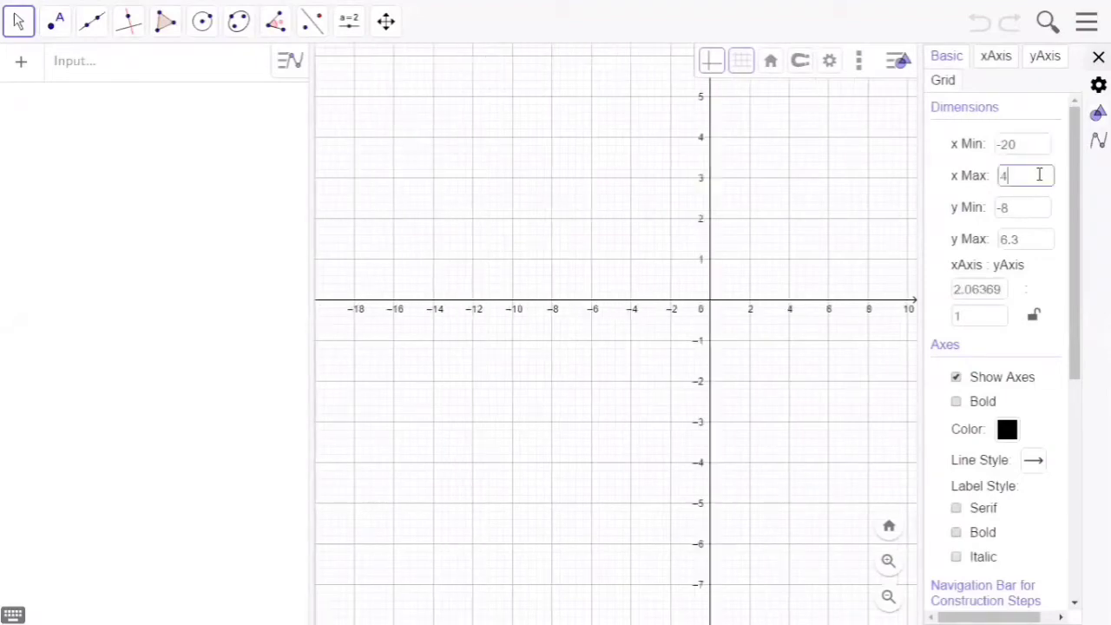
text(00)
Step: Replace the number in the graphics view's y Min, keeping the minus sign
click(1030, 210)
key(BackSpace)
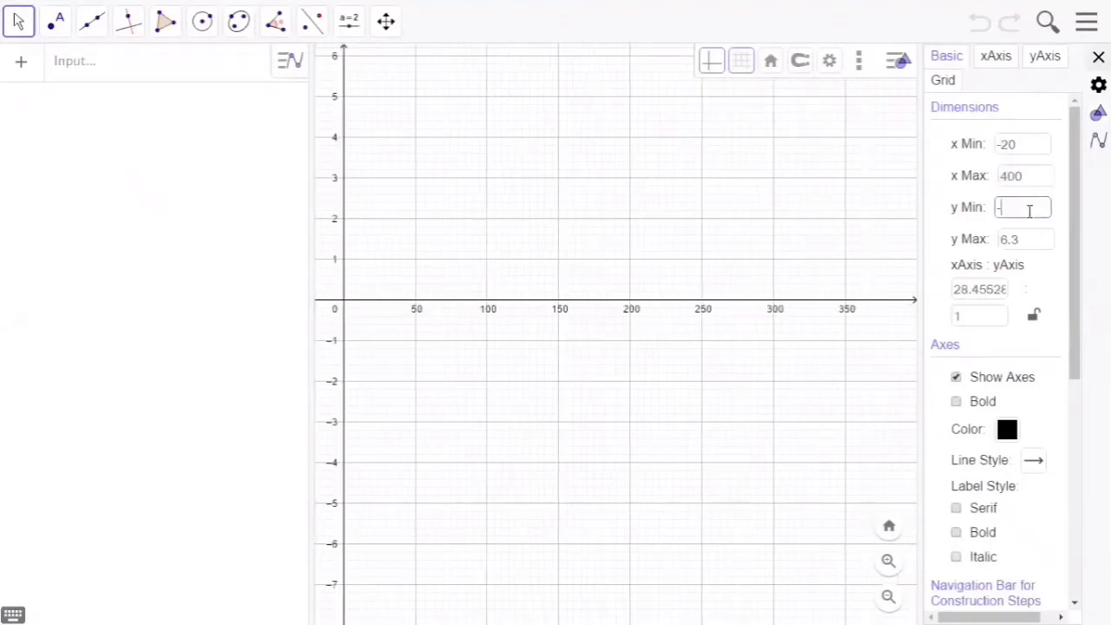
Step: Set the graph's vertical range to a minimum of -6 and a maximum of 6
text(6)
key(Tab)
text(6)
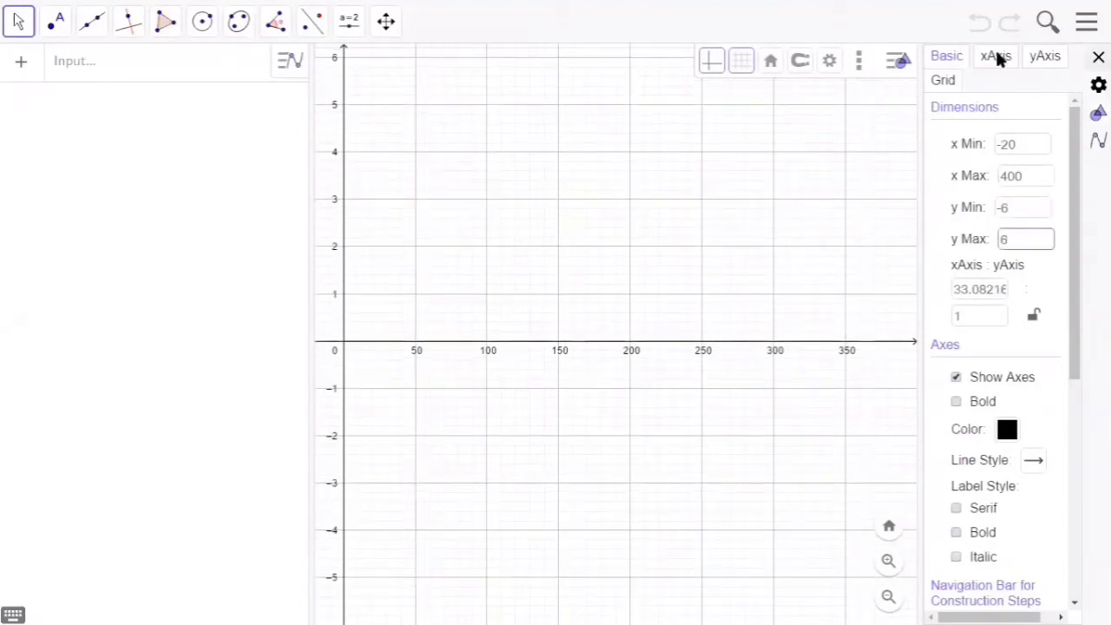
Step: Enable a fixed tick distance of 30 for the x-axis
click(944, 207)
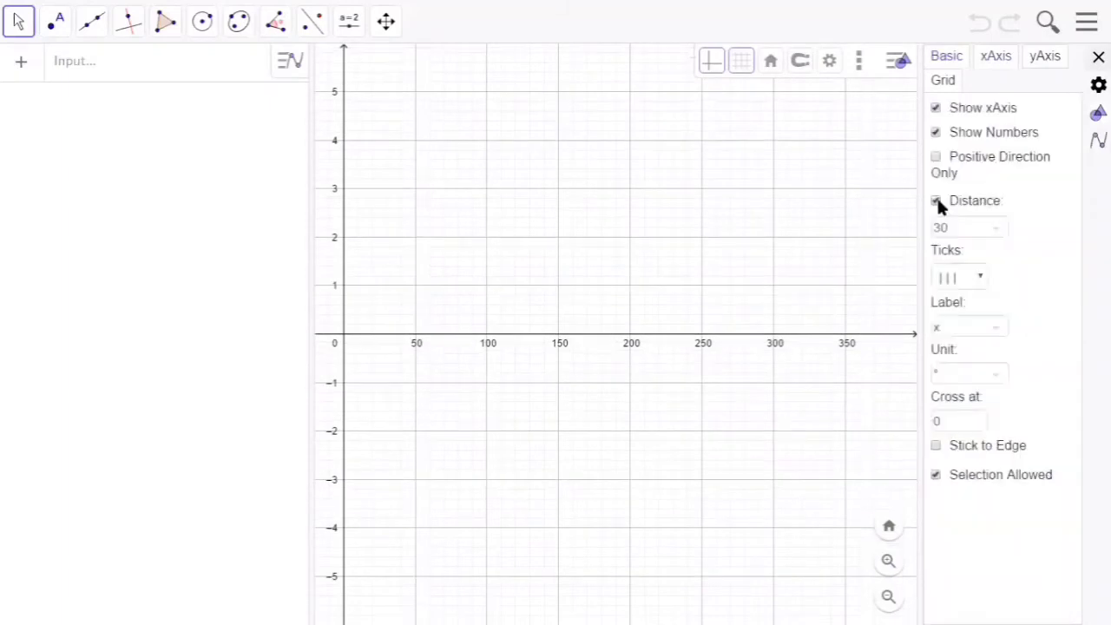
click(936, 200)
click(936, 201)
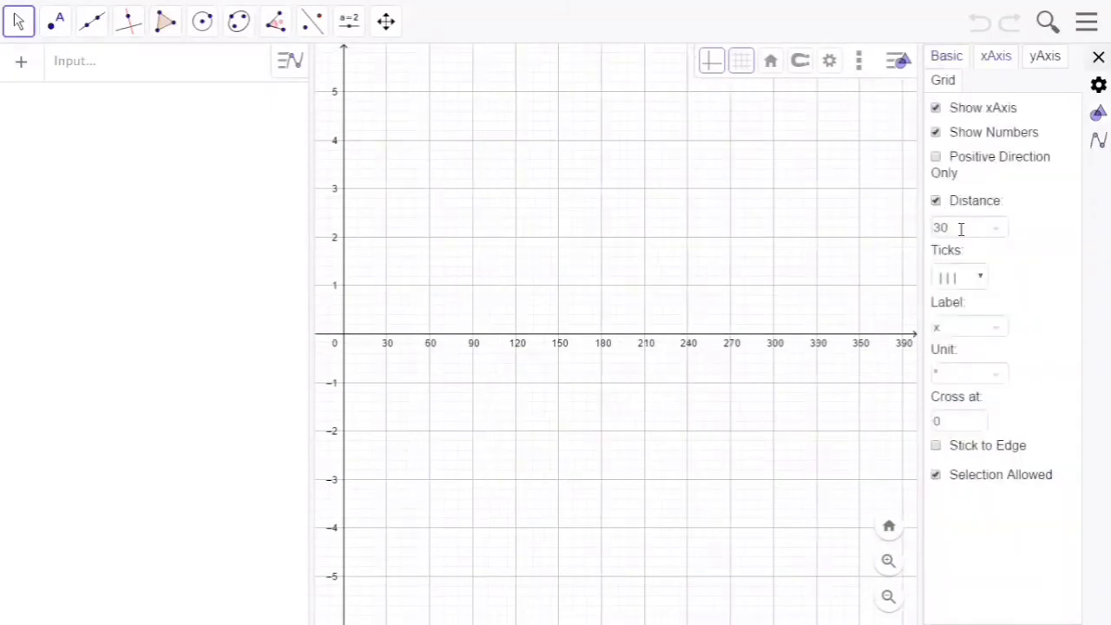
click(961, 231)
key(BackSpace)
text(0)
Step: Label the x-axis "x", set its unit to degrees (°), and close the graph settings
click(987, 325)
key(BackSpace)
text(x)
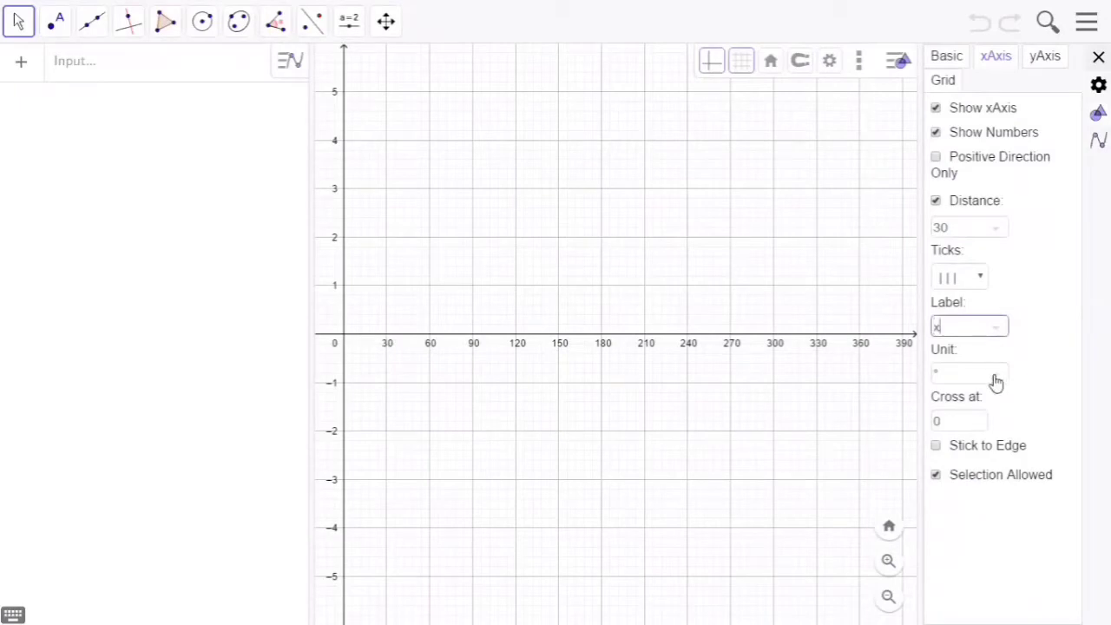
click(994, 382)
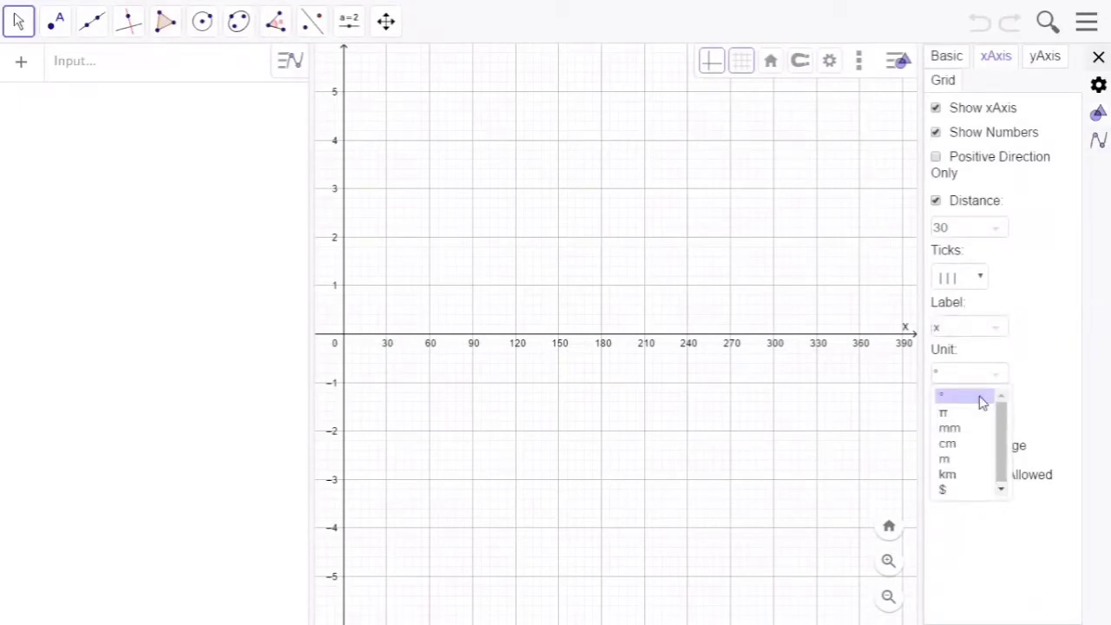
click(985, 398)
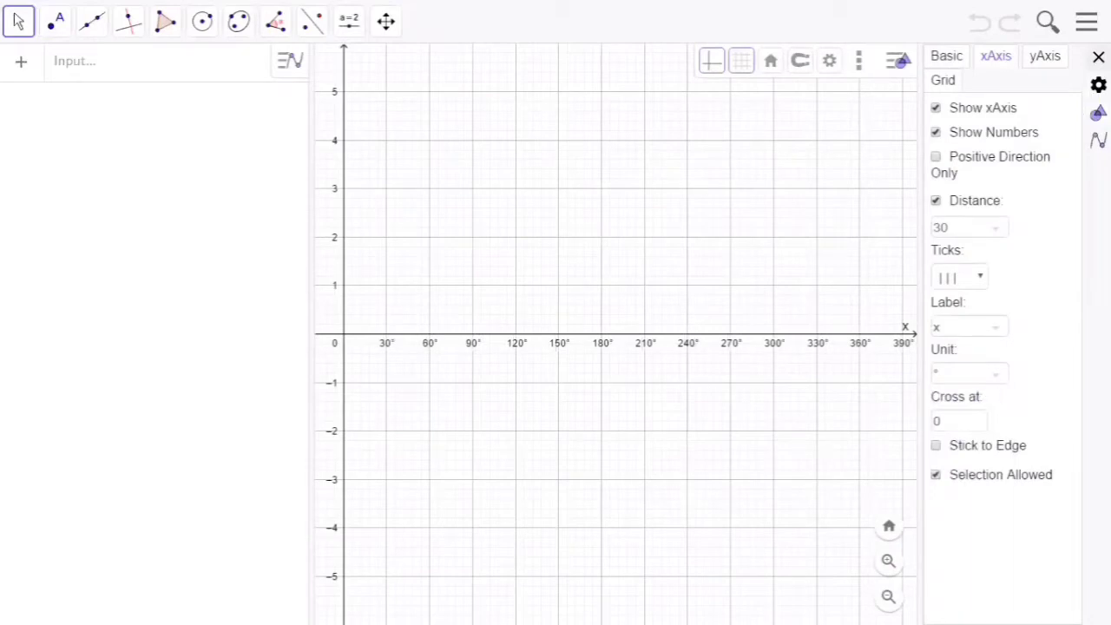
click(1098, 58)
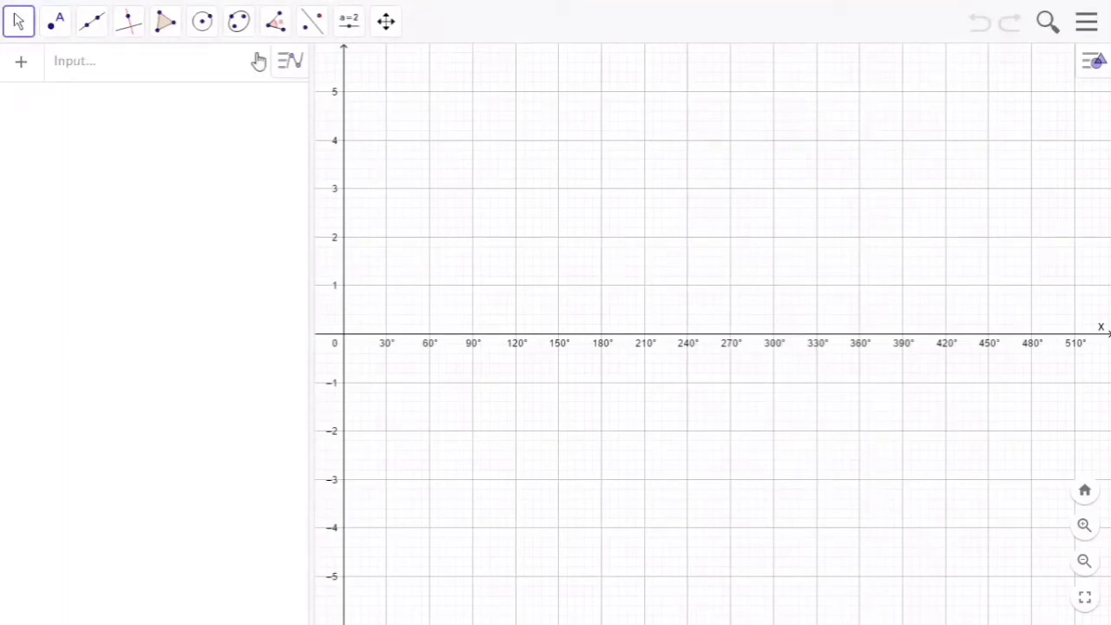
Step: Create a number slider a near the top of the graph, ranging from -5 to 5 with an increment of 0.1
click(351, 33)
click(376, 71)
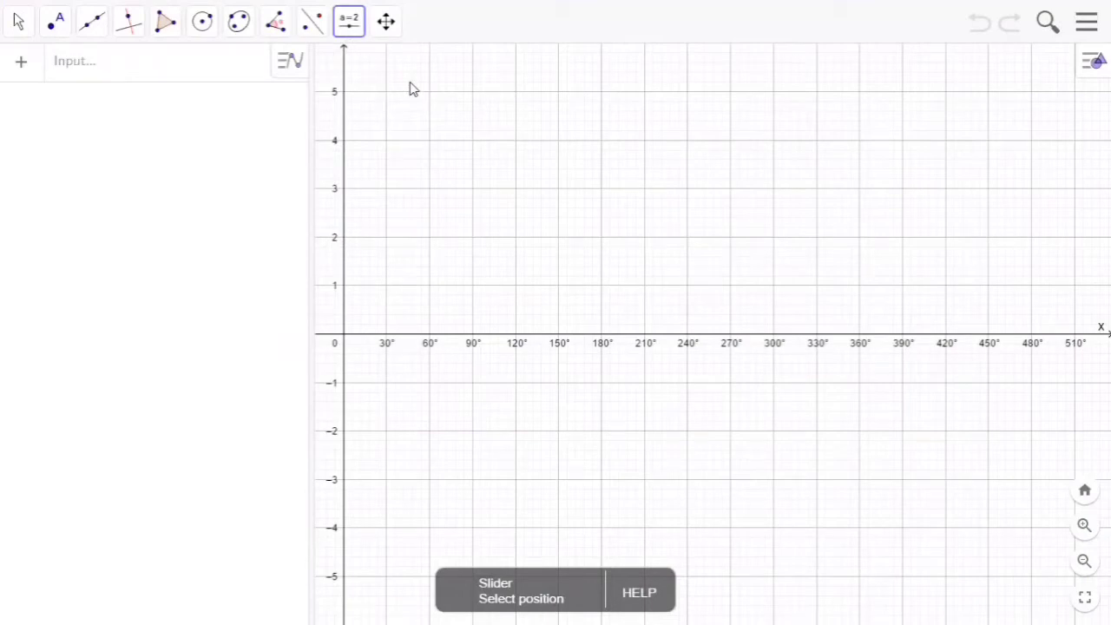
click(412, 89)
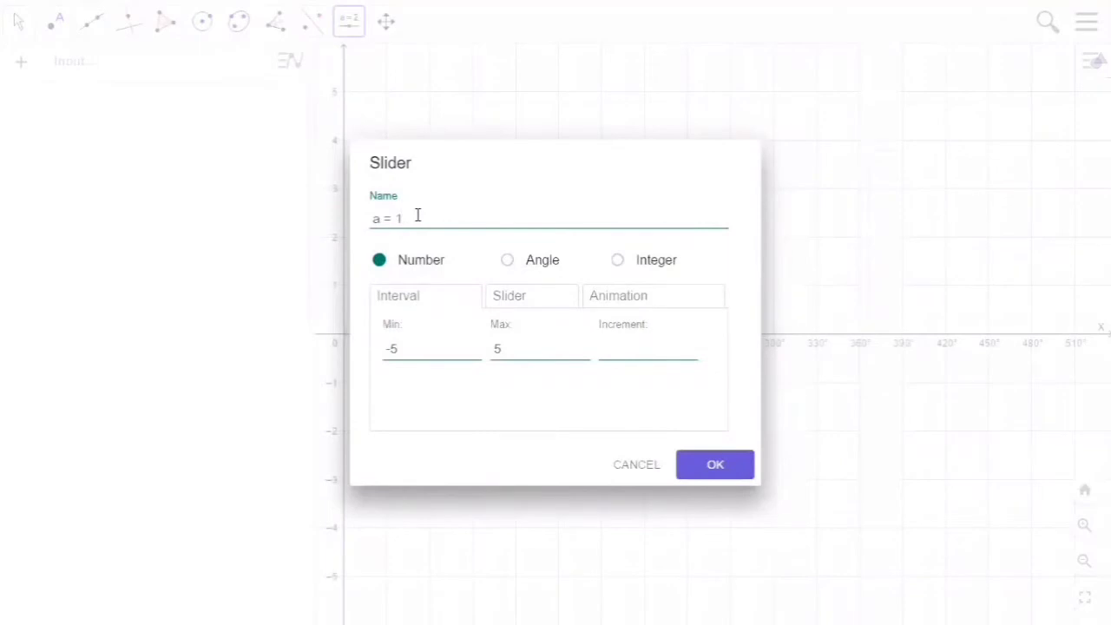
key(BackSpace)
key(BackSpace)
key(BackSpace)
click(615, 348)
text(0.1)
key(Return)
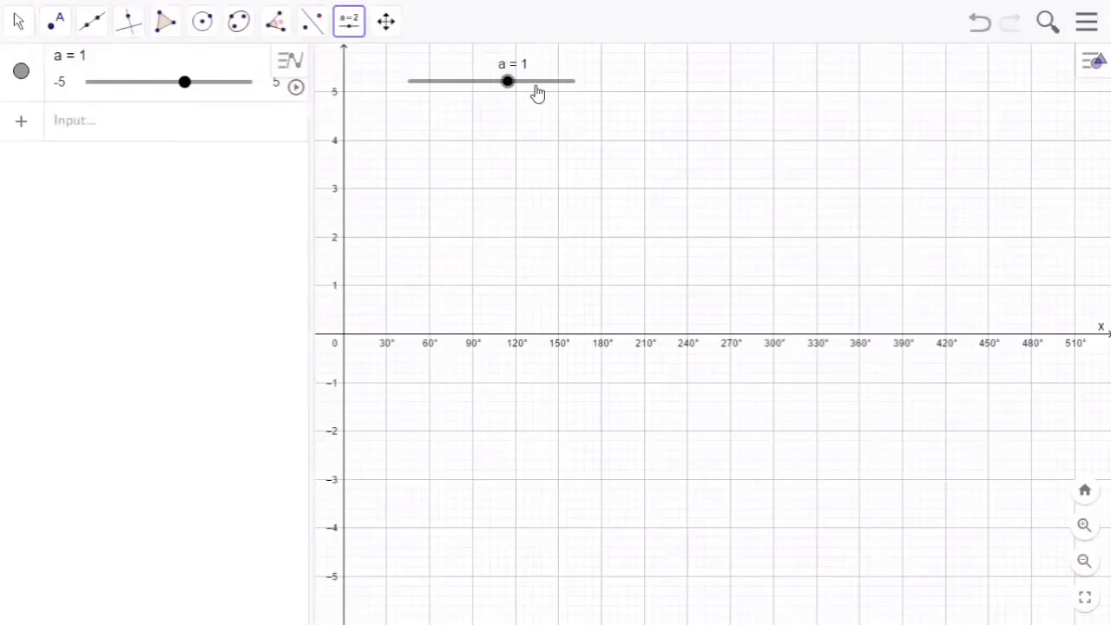
Step: Define the function f(x) = cosec(x°) to plot the cosecant graph in degrees
click(250, 126)
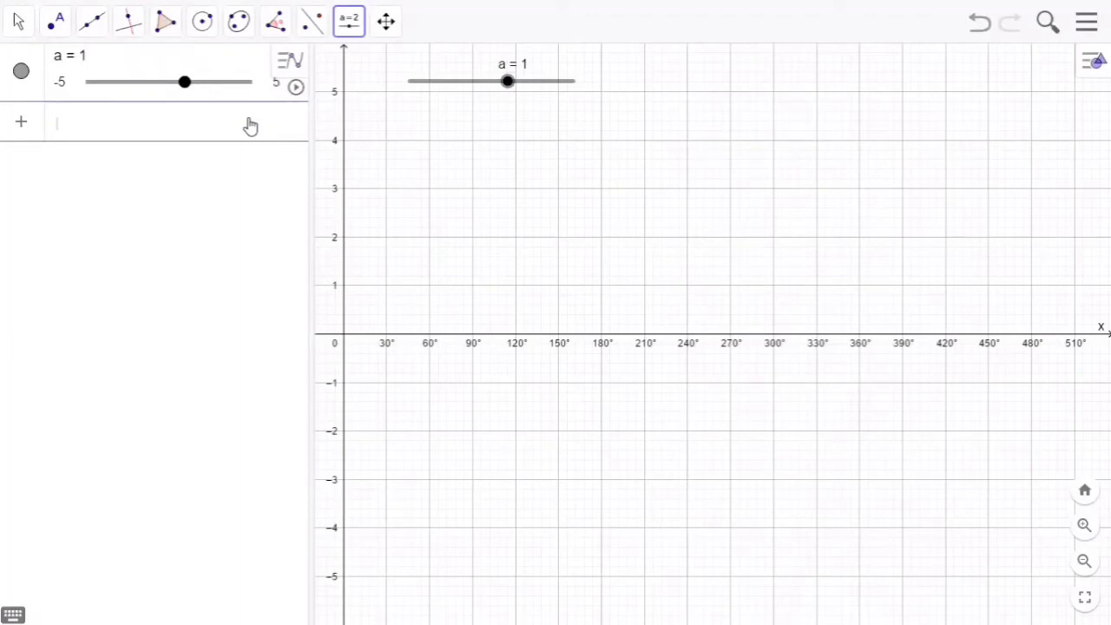
text(f(x) )
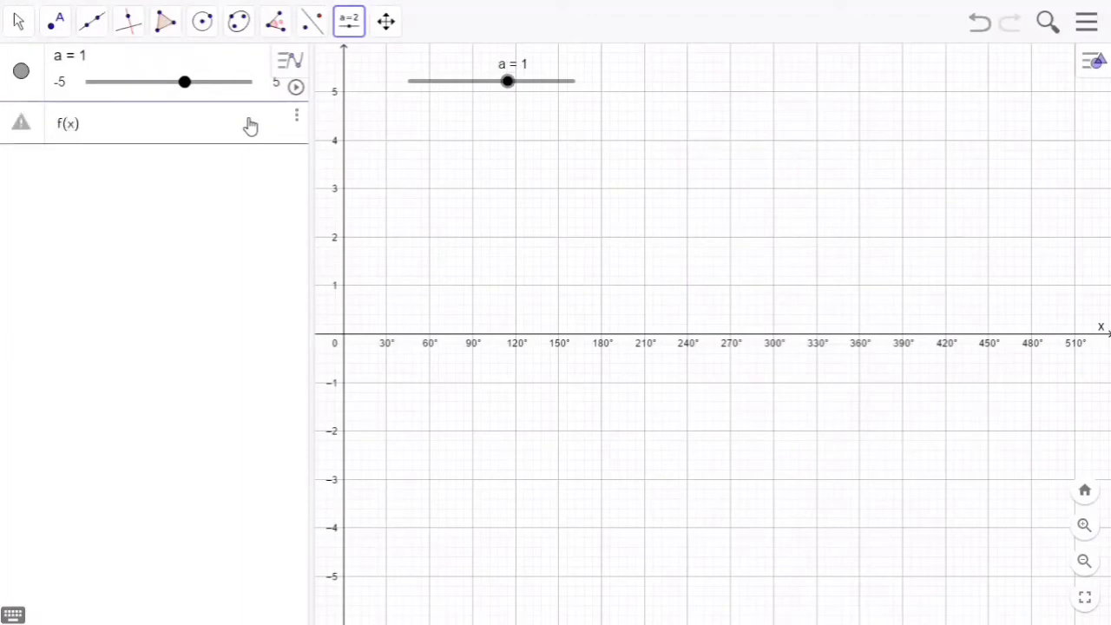
text(= cosec)
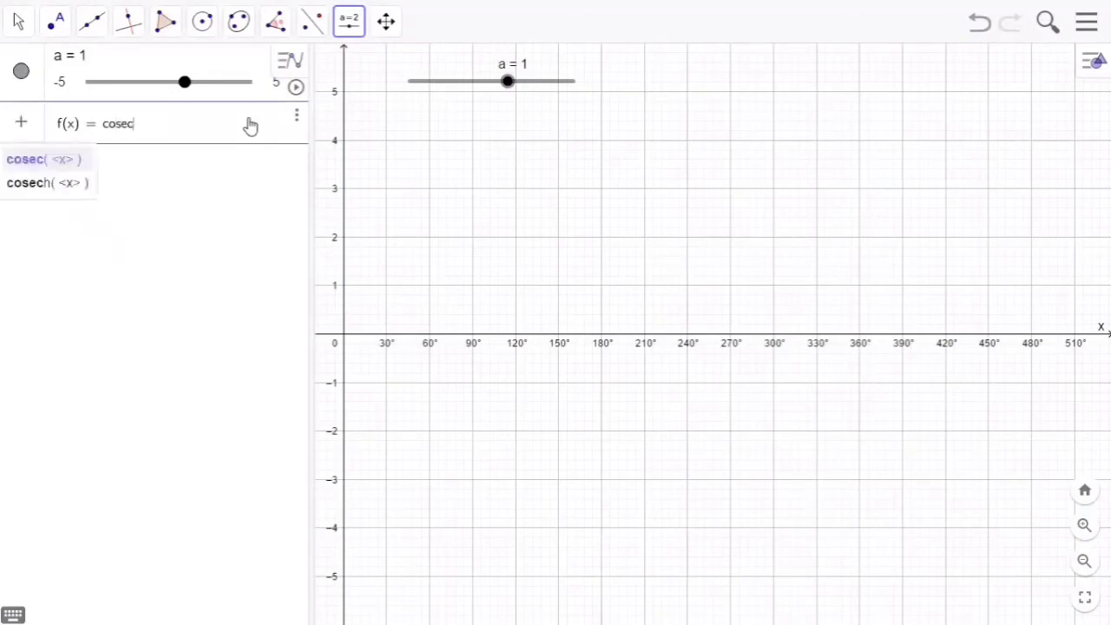
key(Return)
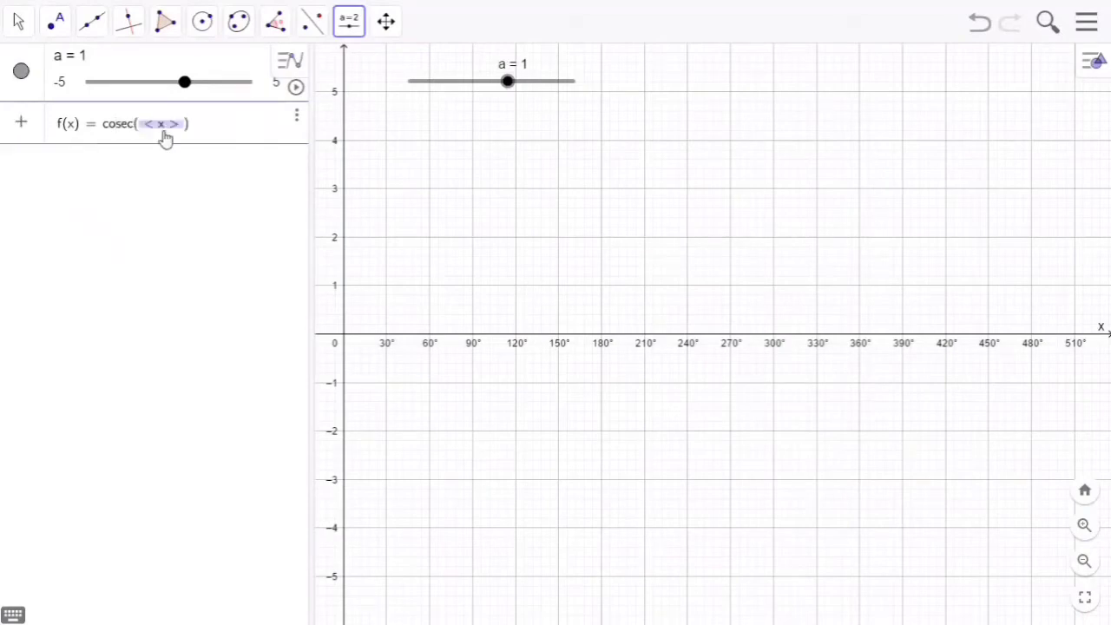
text(x)
click(7, 610)
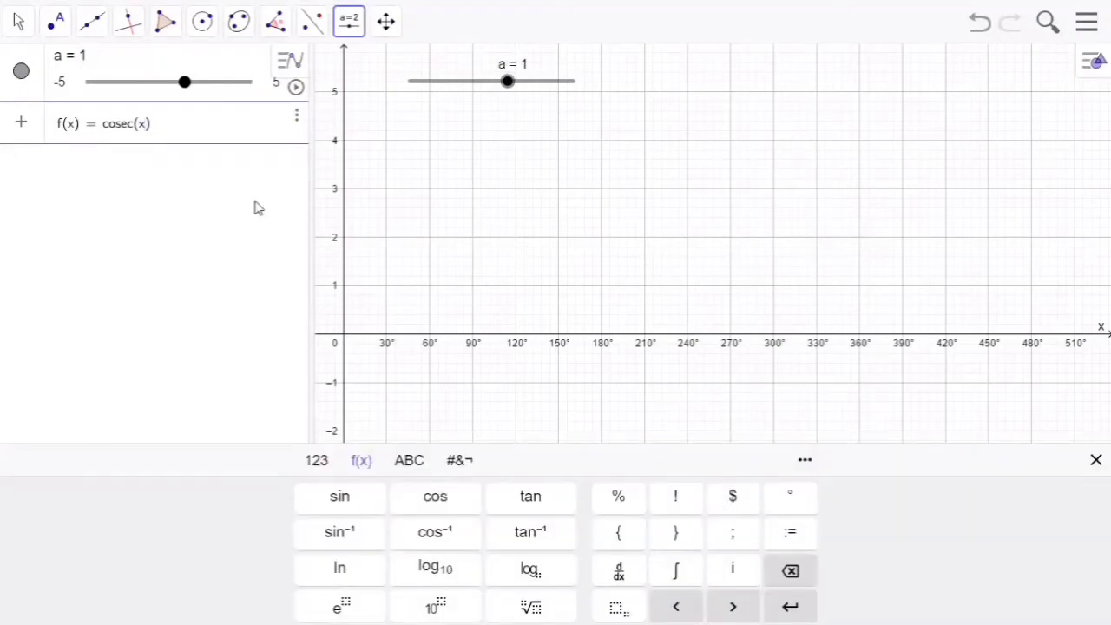
text(^)
text(°)
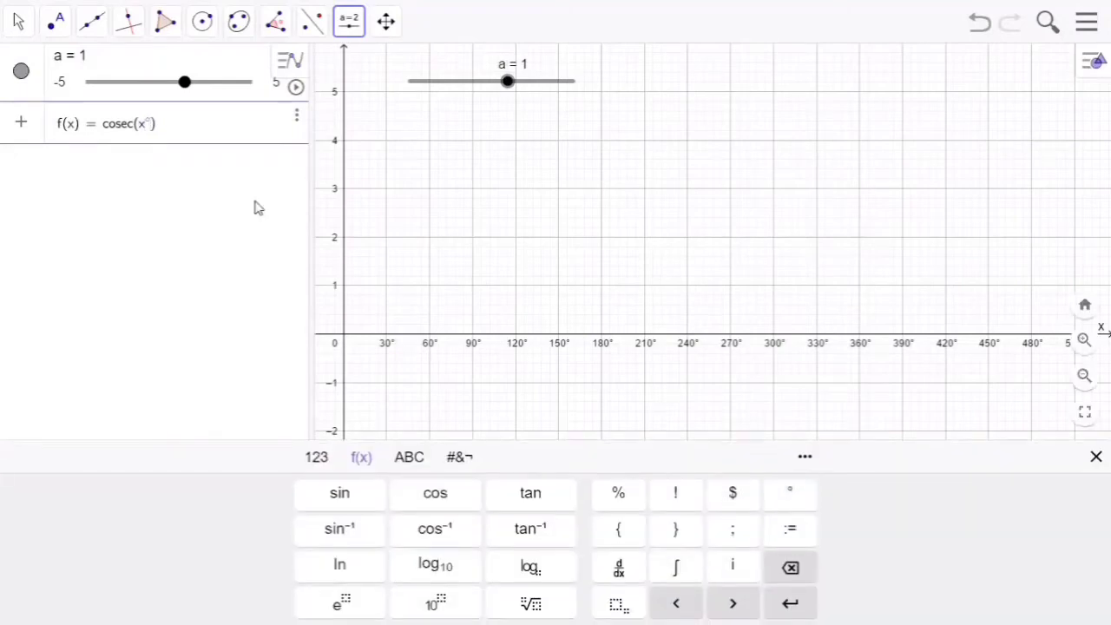
key(Return)
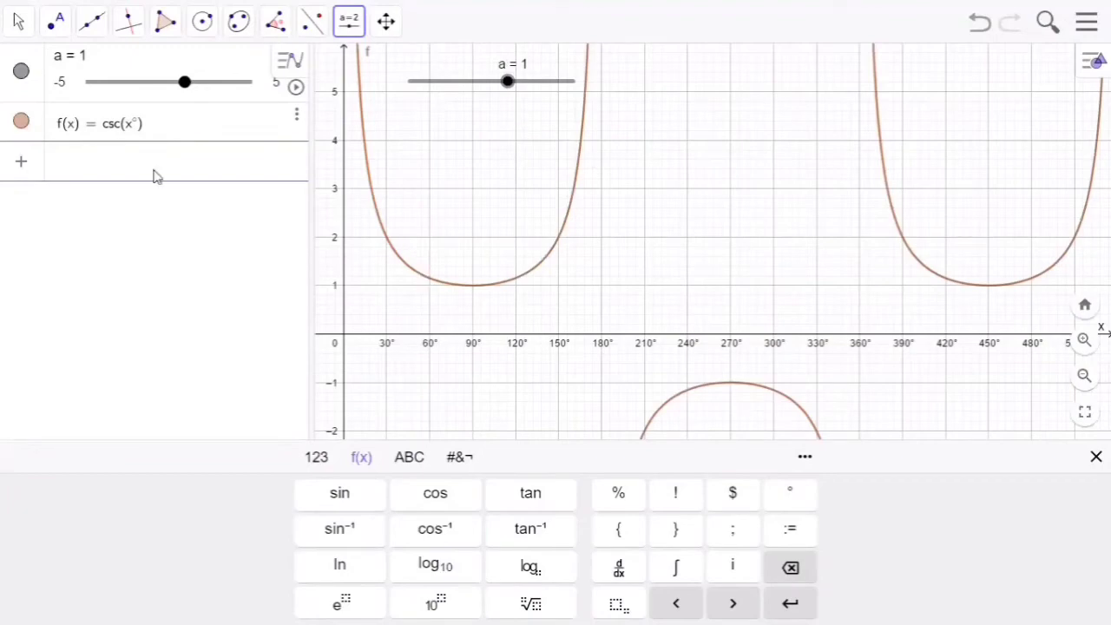
Step: Define a second function g(x) = a · cosec(x°) that depends on the slider a
text(g)
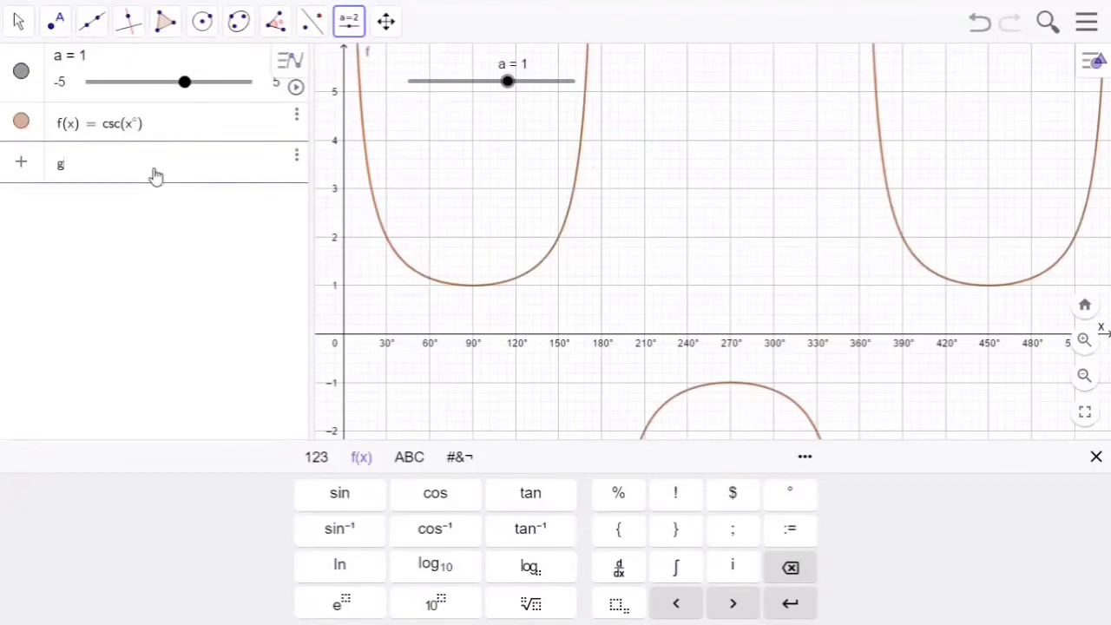
text(()
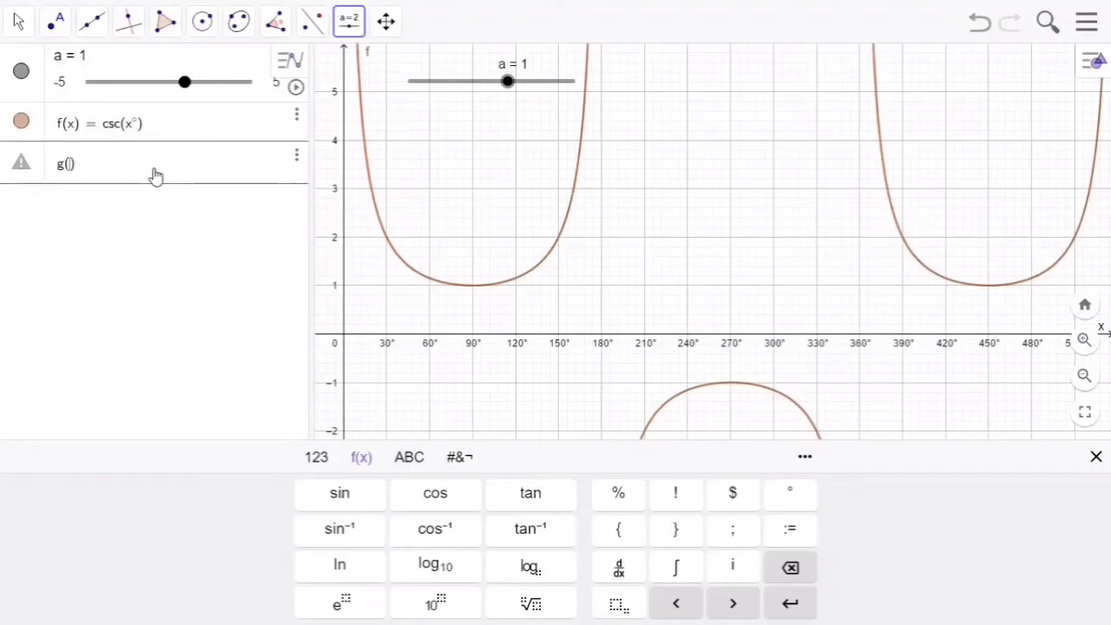
text(x=a)
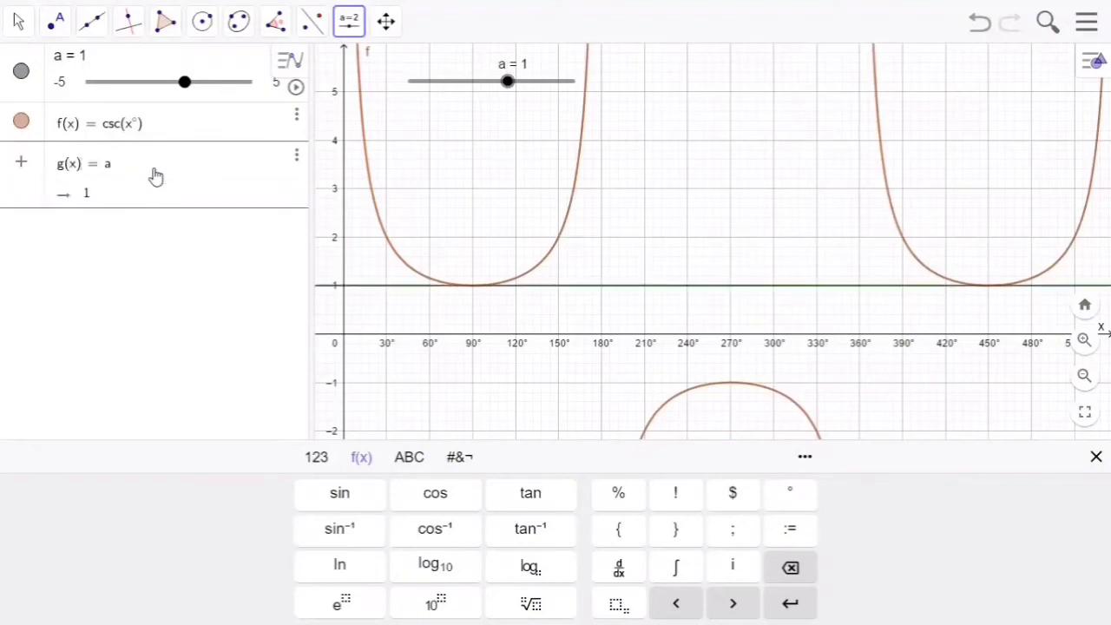
text(*co)
text(sec)
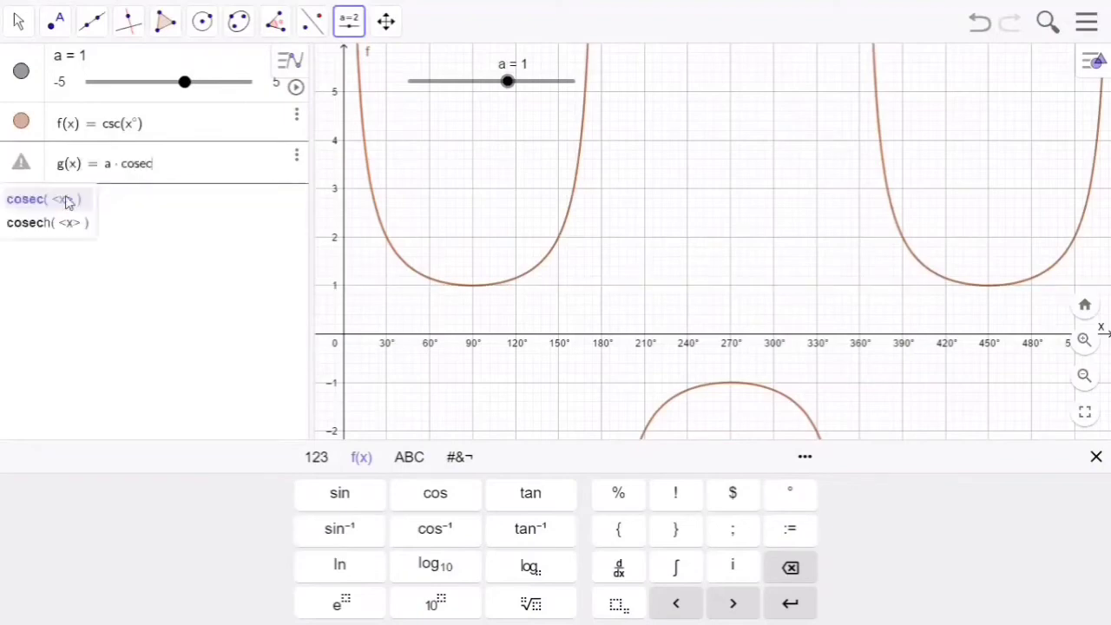
click(68, 200)
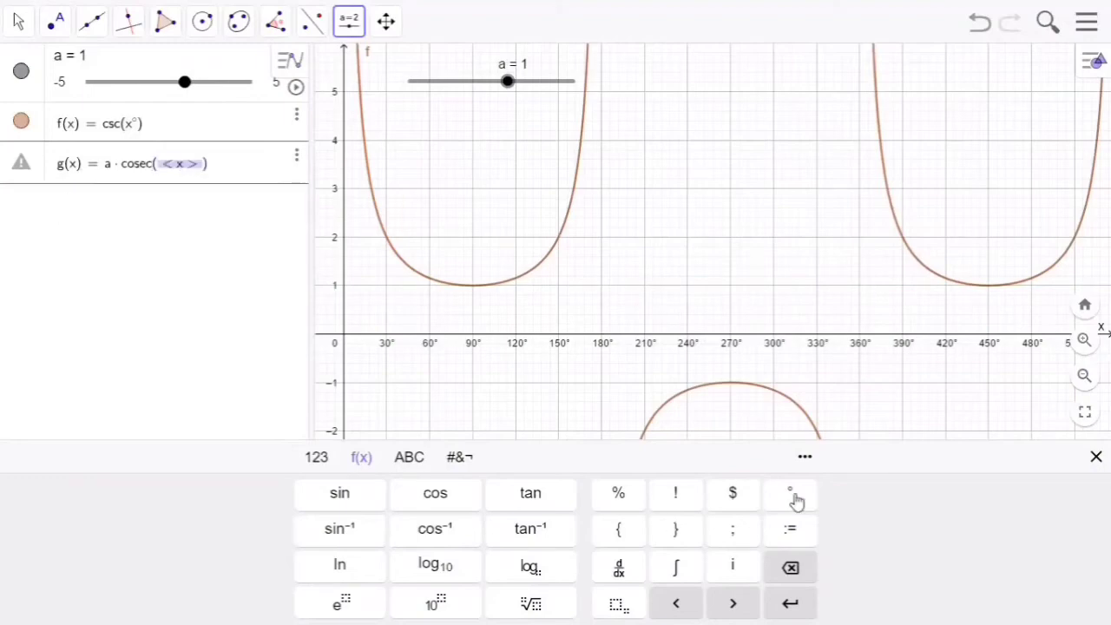
text(x)
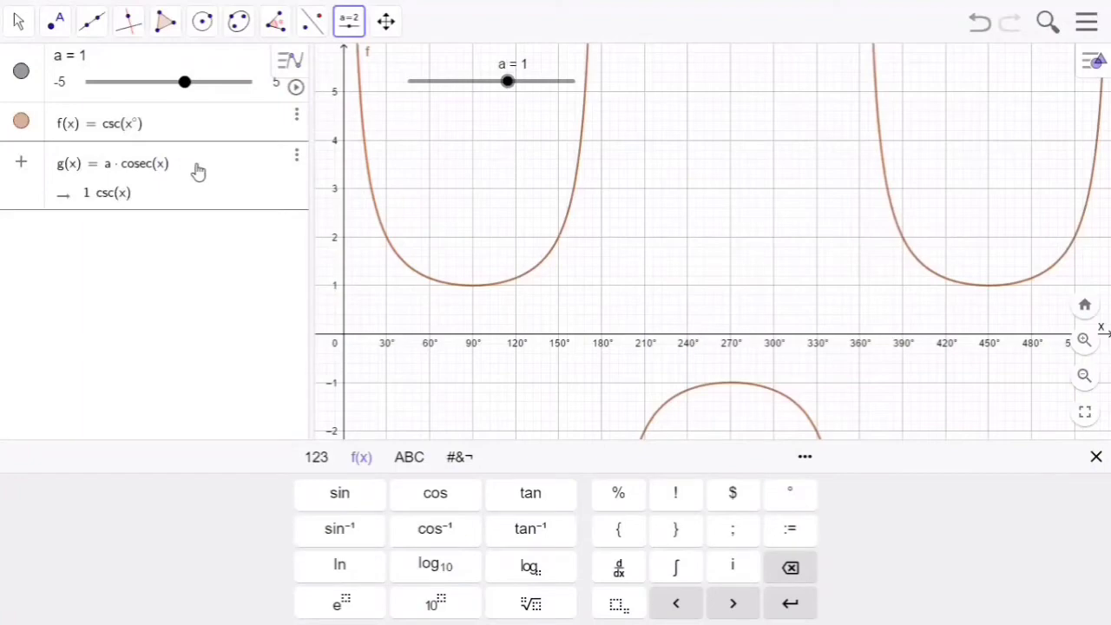
text(°)
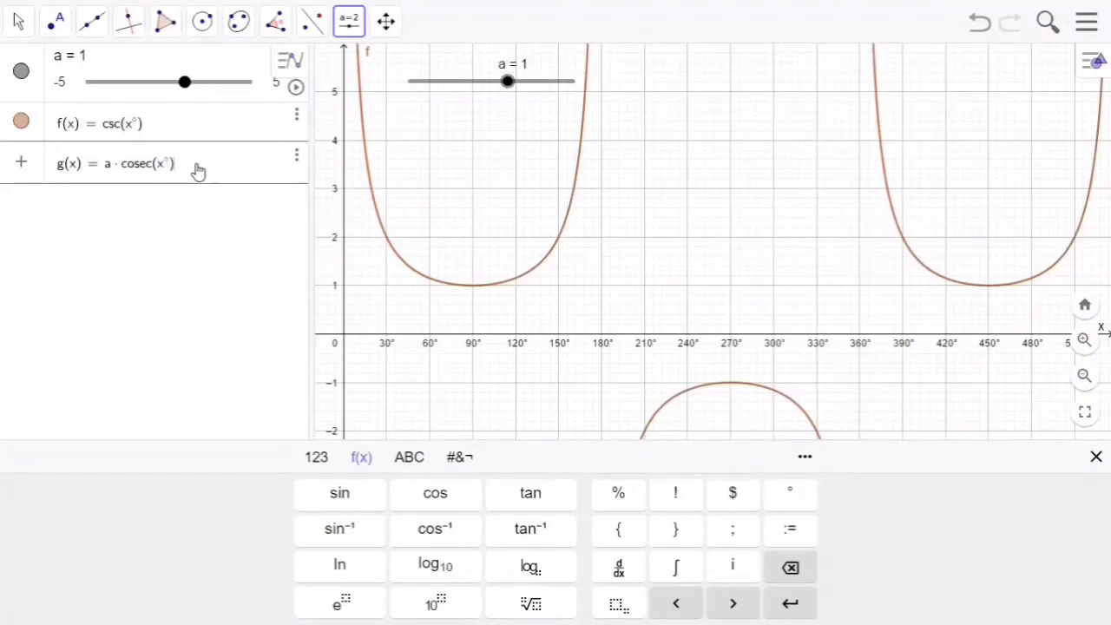
key(Return)
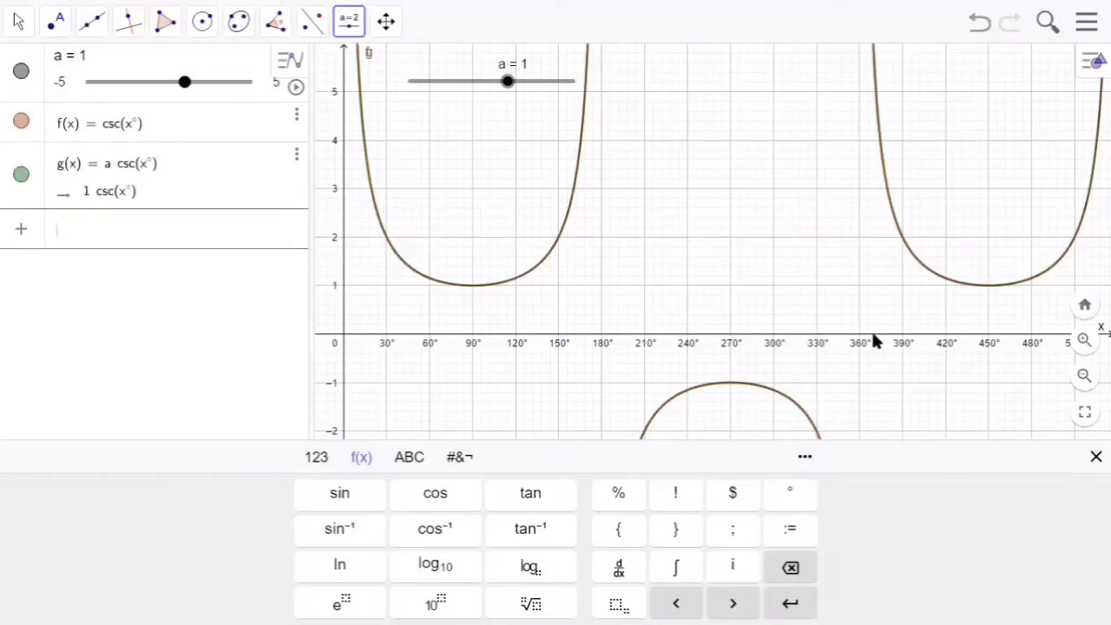
Step: Hide the on-screen keyboard and move slider a to -3 and then to 2.7 to vary g(x)
click(507, 89)
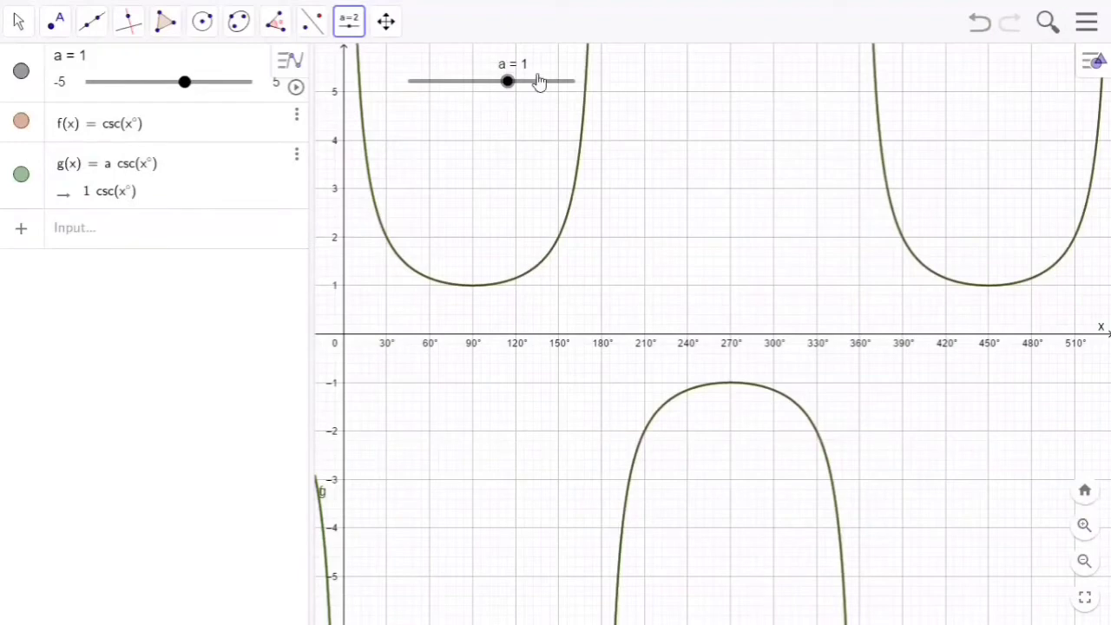
drag(508, 82, 442, 81)
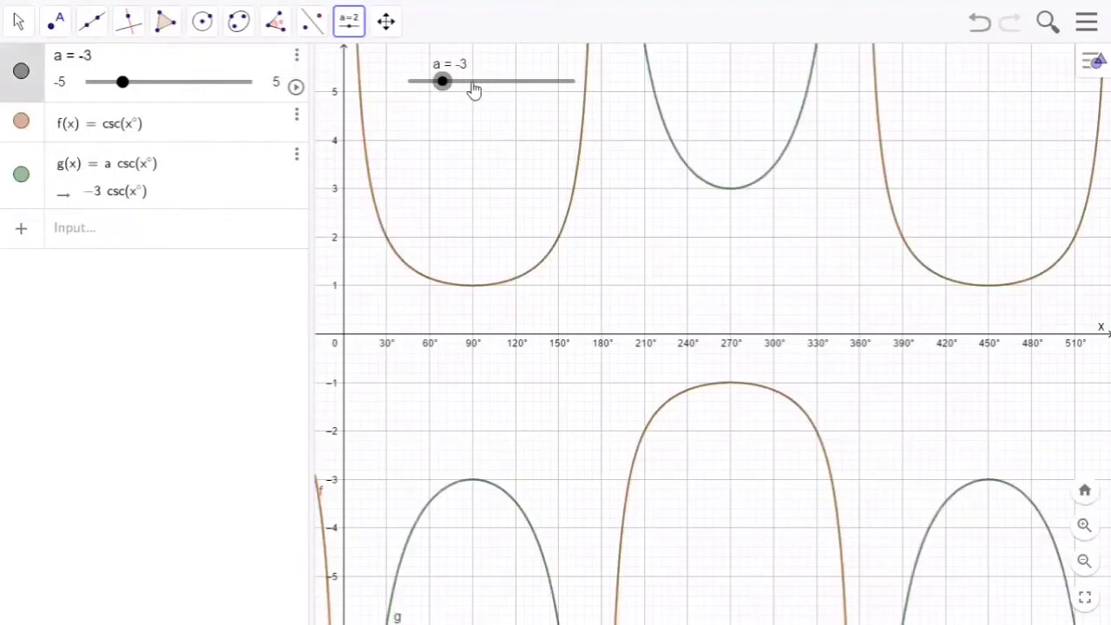
drag(471, 83, 536, 82)
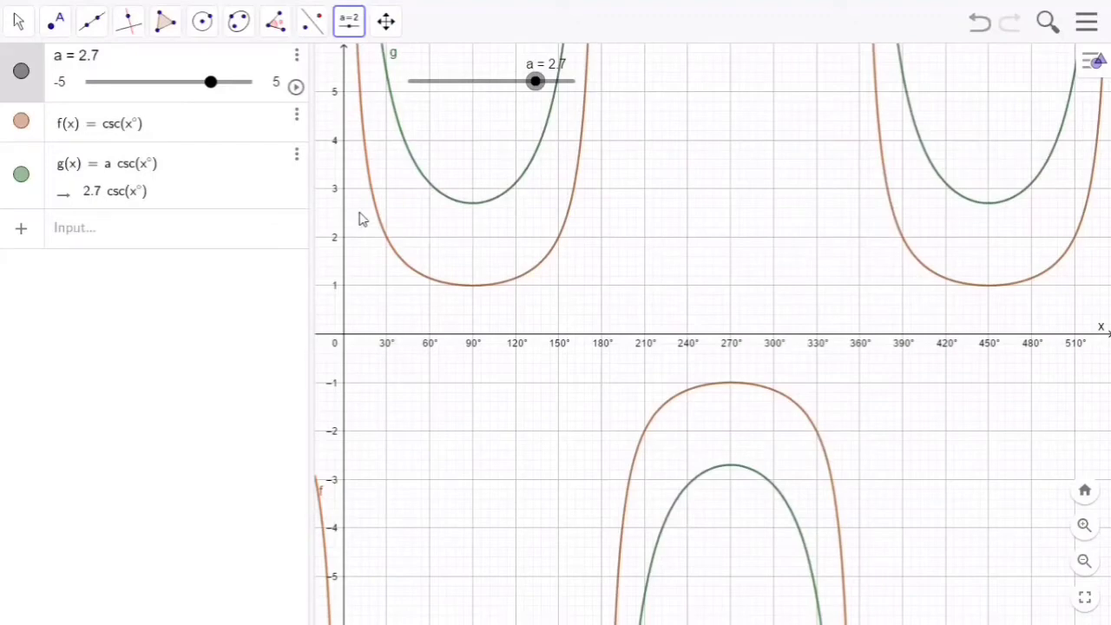
Step: Run the animation of slider a to vary g(x) continuously, then stop it without adding a second slider
right_click(442, 88)
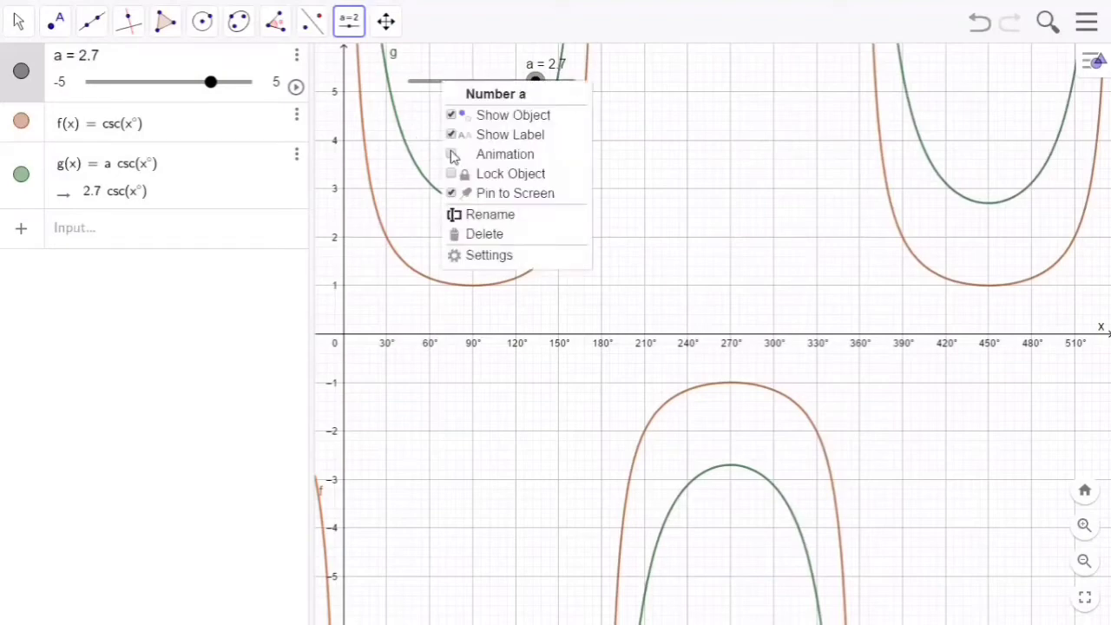
click(452, 155)
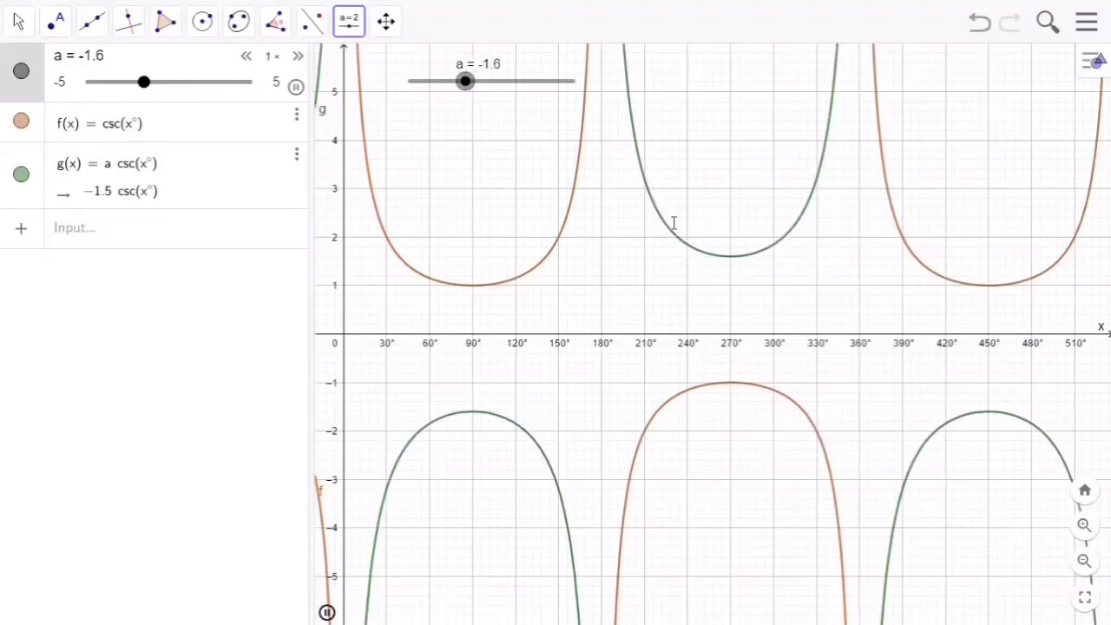
click(636, 483)
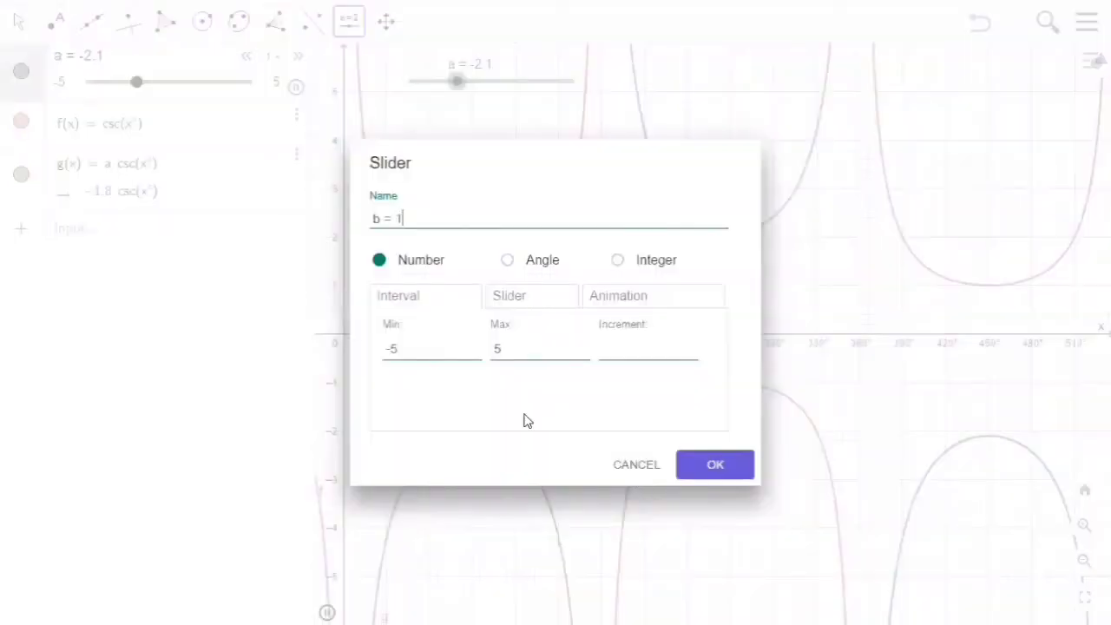
click(460, 490)
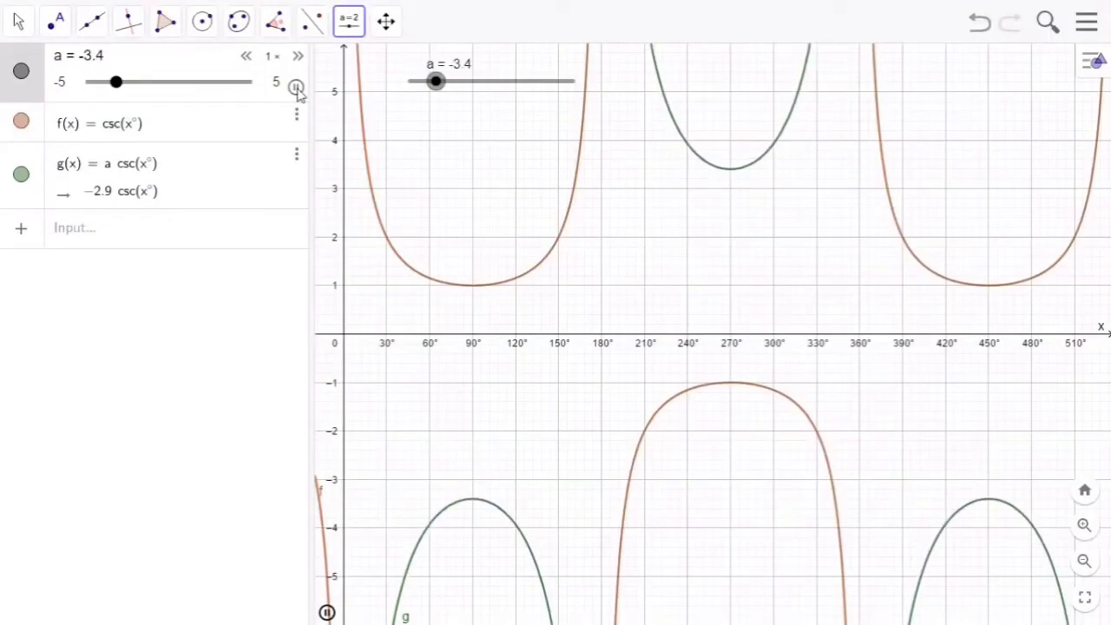
click(683, 507)
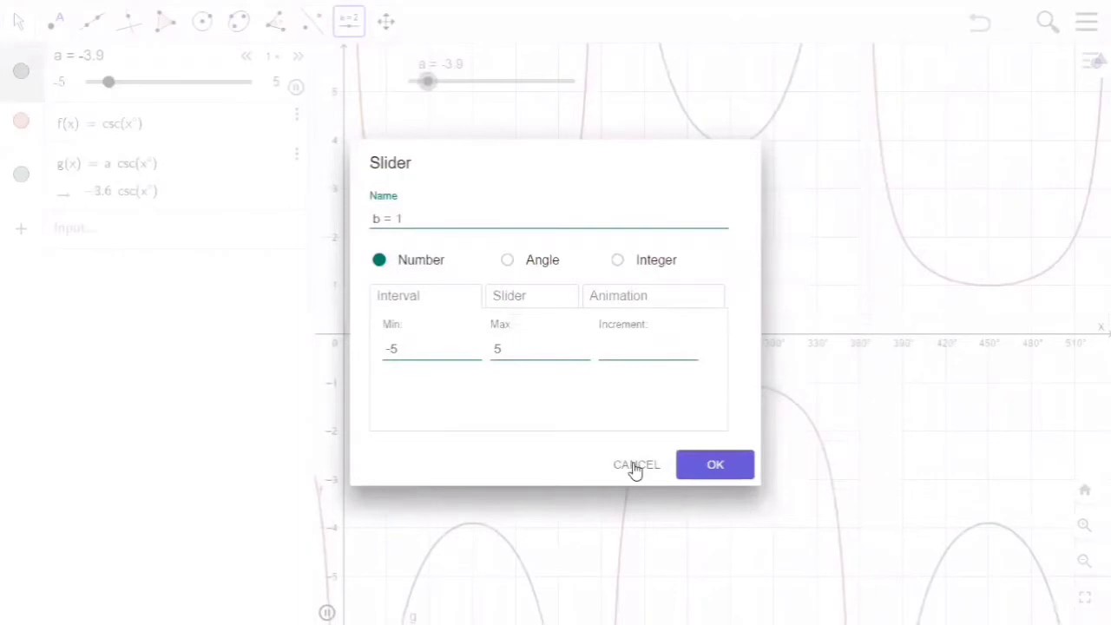
click(296, 89)
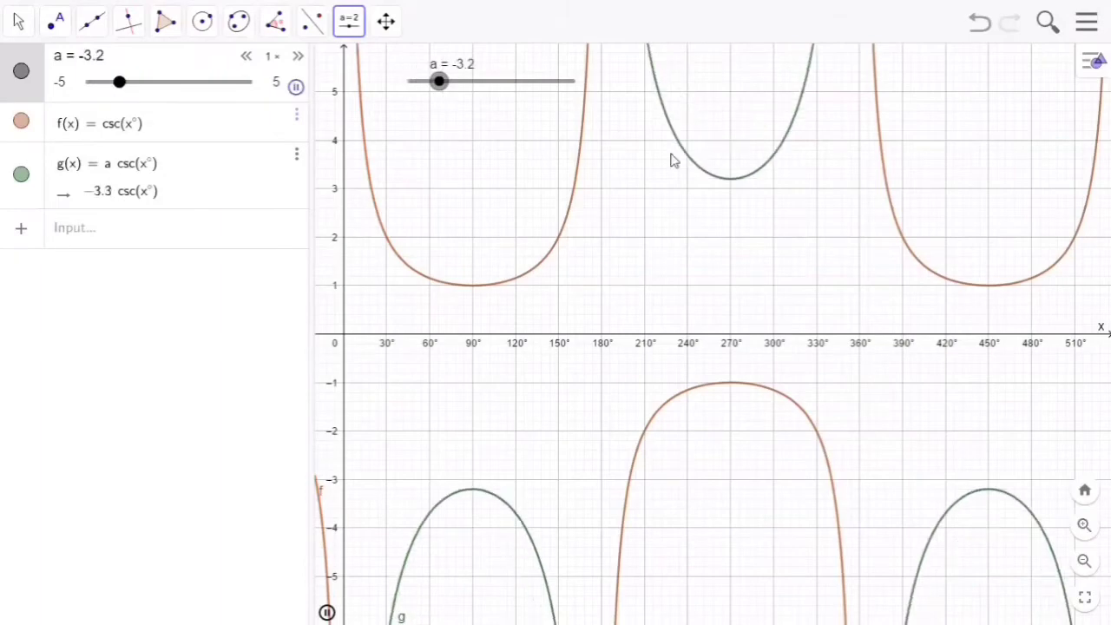
click(584, 359)
click(637, 463)
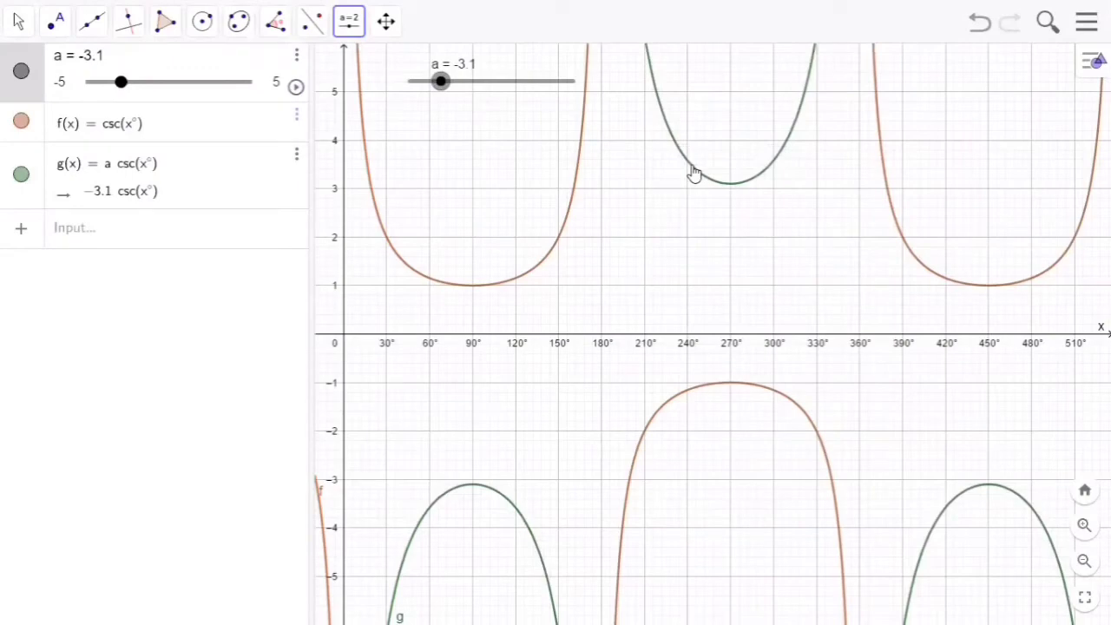
Step: Turn on the trace for g(x) and start the animation of slider a
right_click(693, 172)
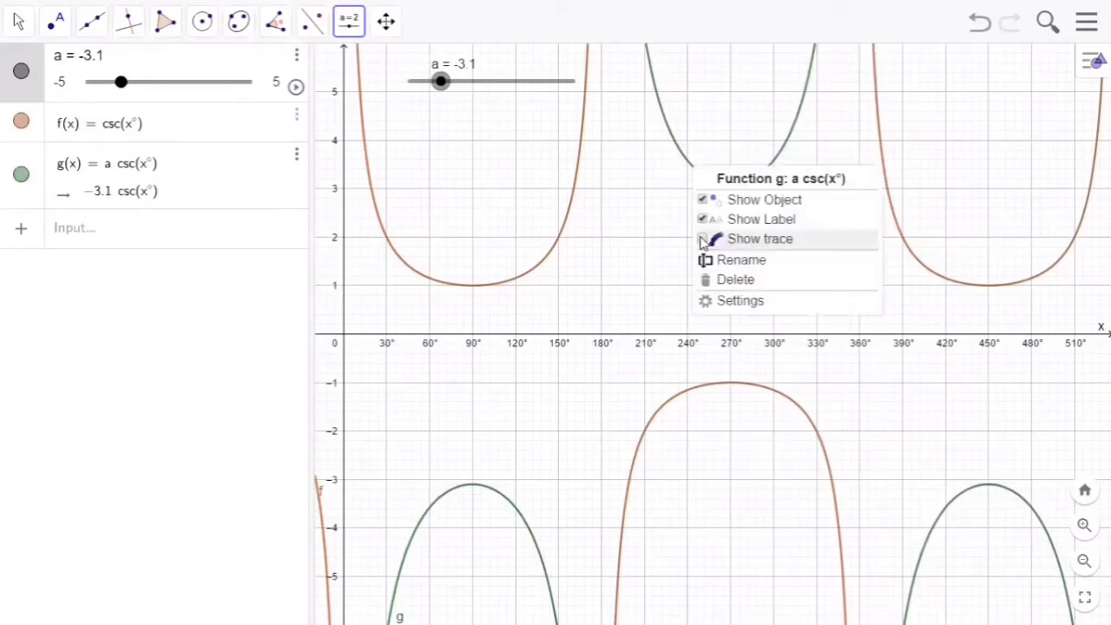
click(701, 241)
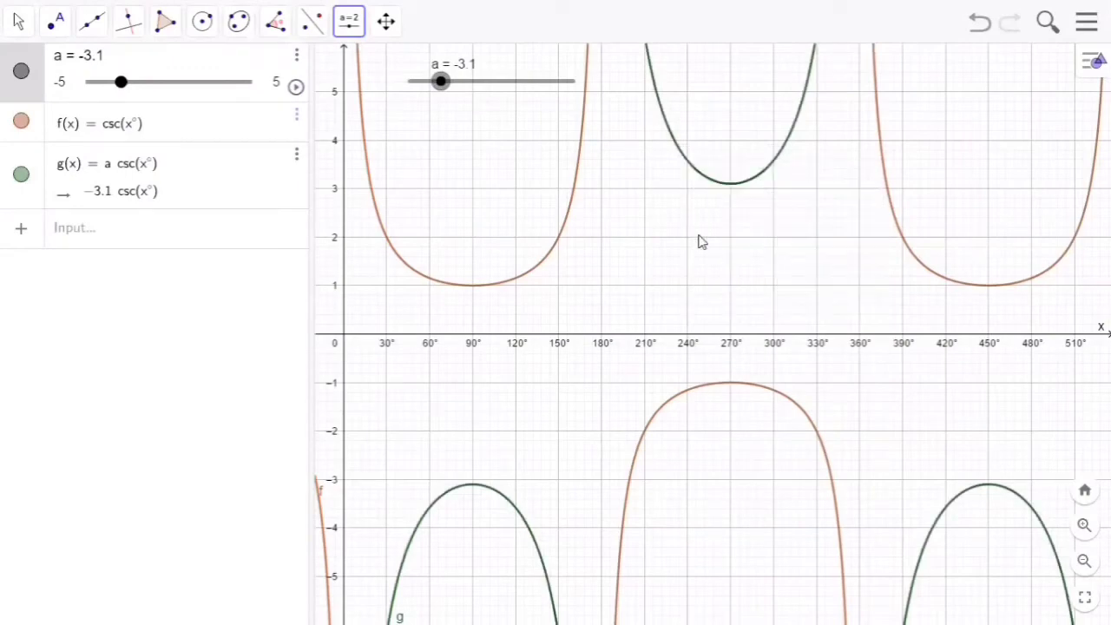
click(296, 88)
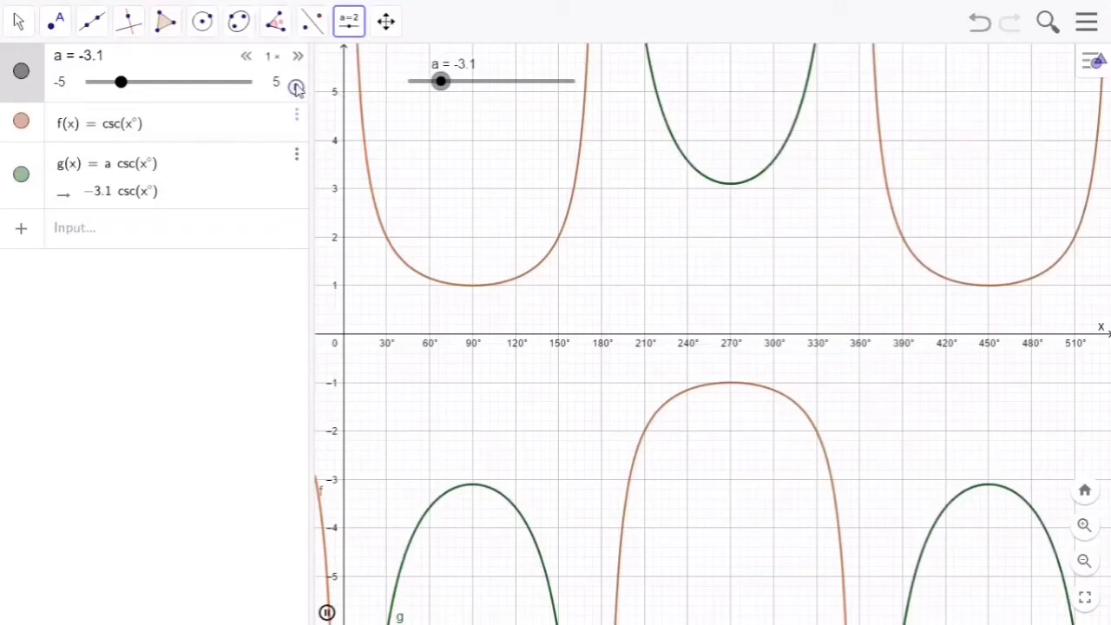
Step: Read the instructions in the Word document for tracing and rotating the sine curve with slider α
click(624, 464)
click(625, 464)
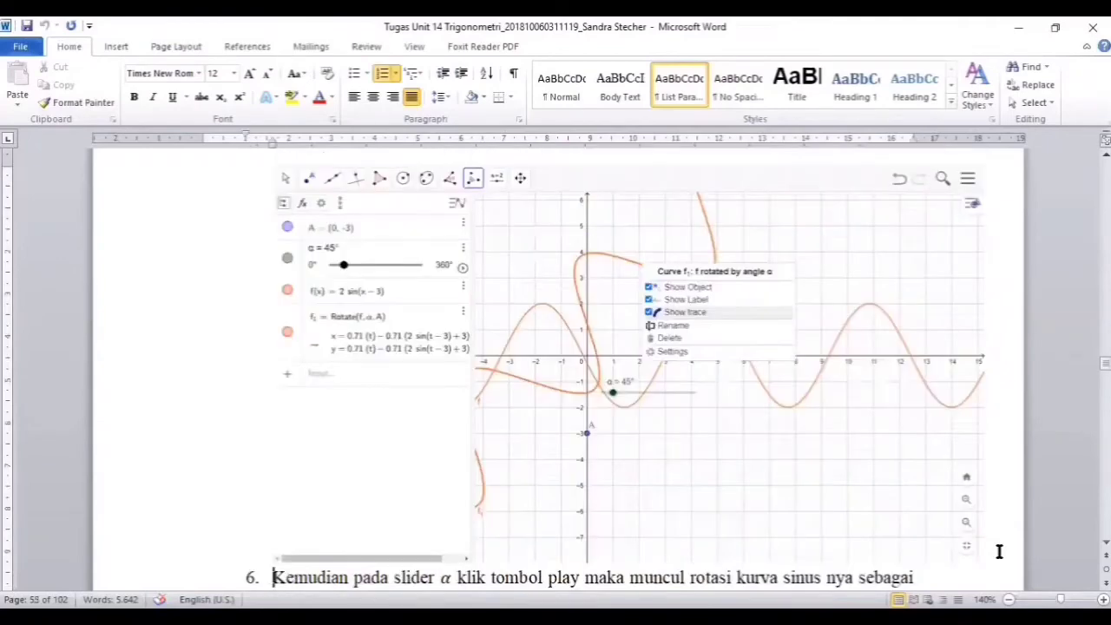
key(Down)
key(Down)
key(Down)
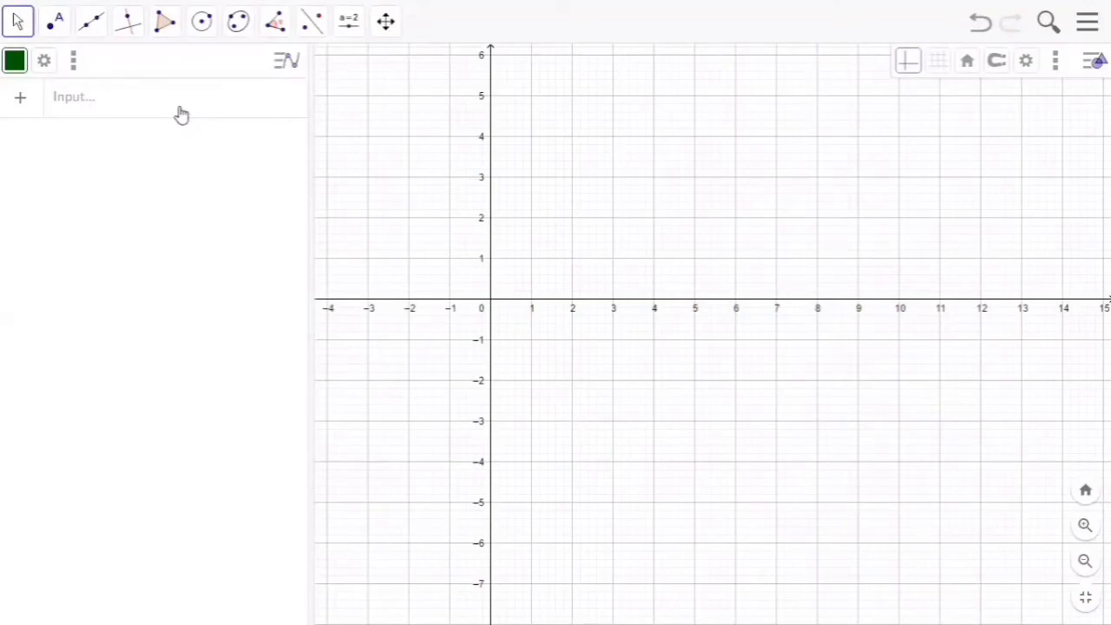
Step: Create the point (0, -3) as the centre of rotation
click(181, 114)
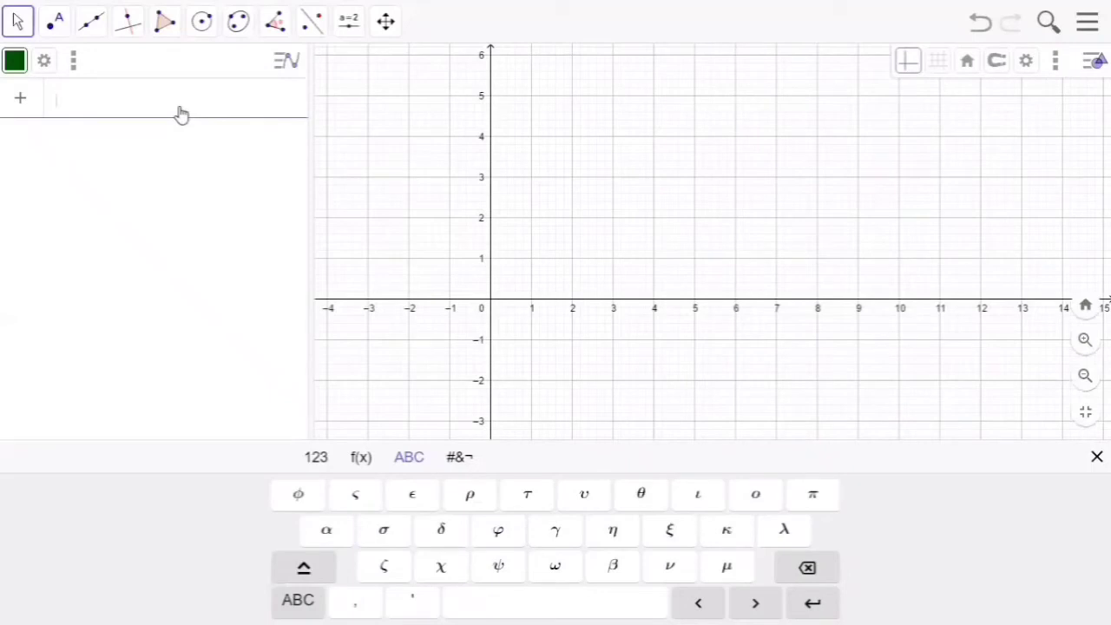
text(()
text(0, -)
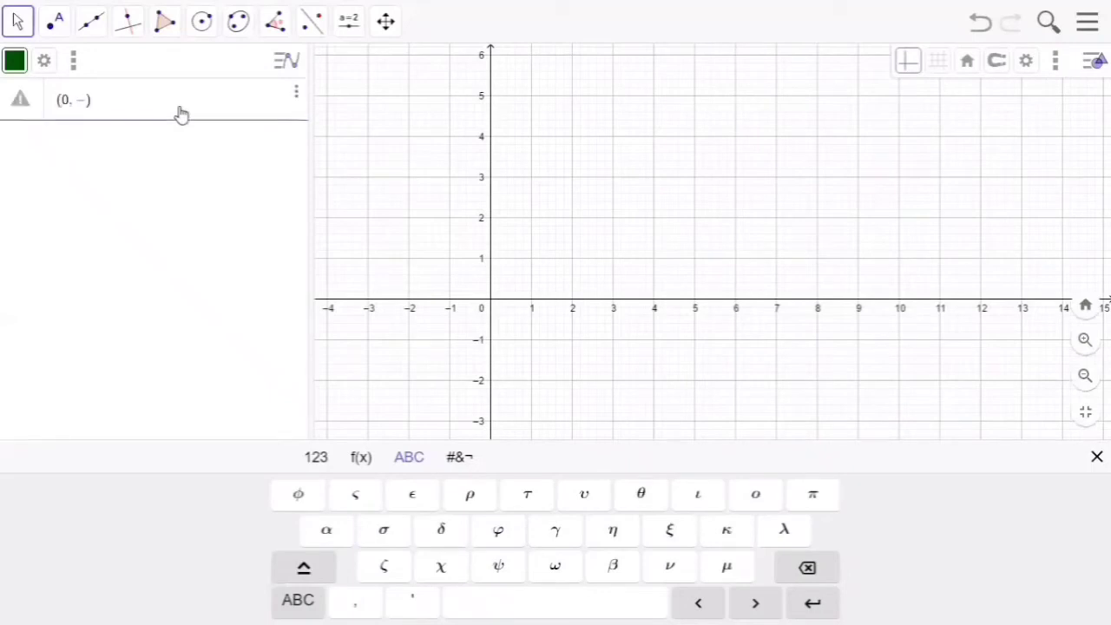
text(3)
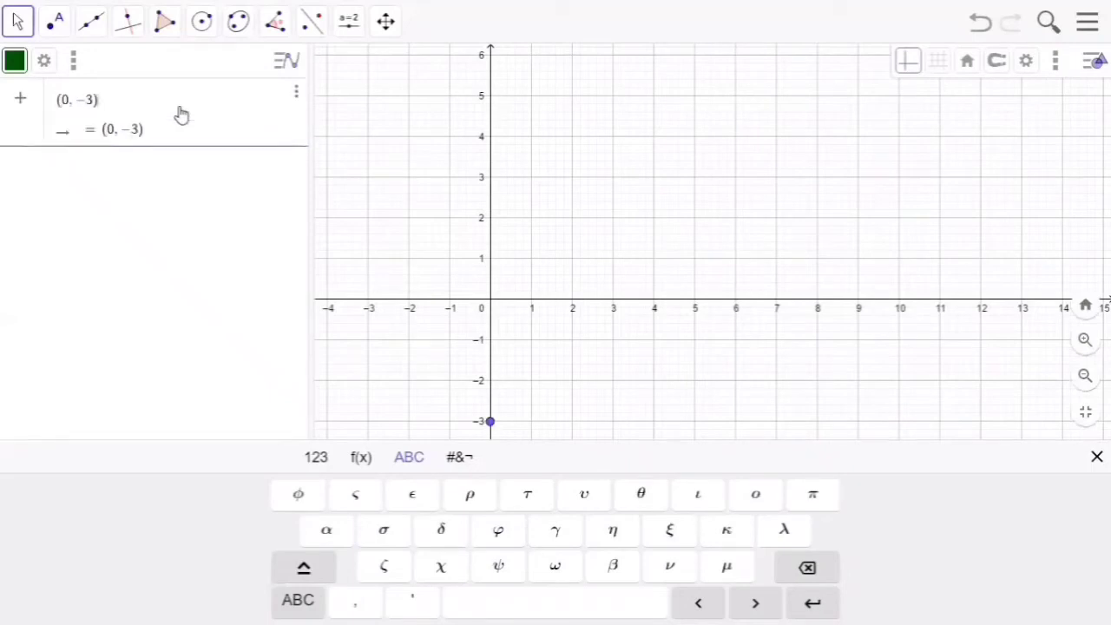
key(Return)
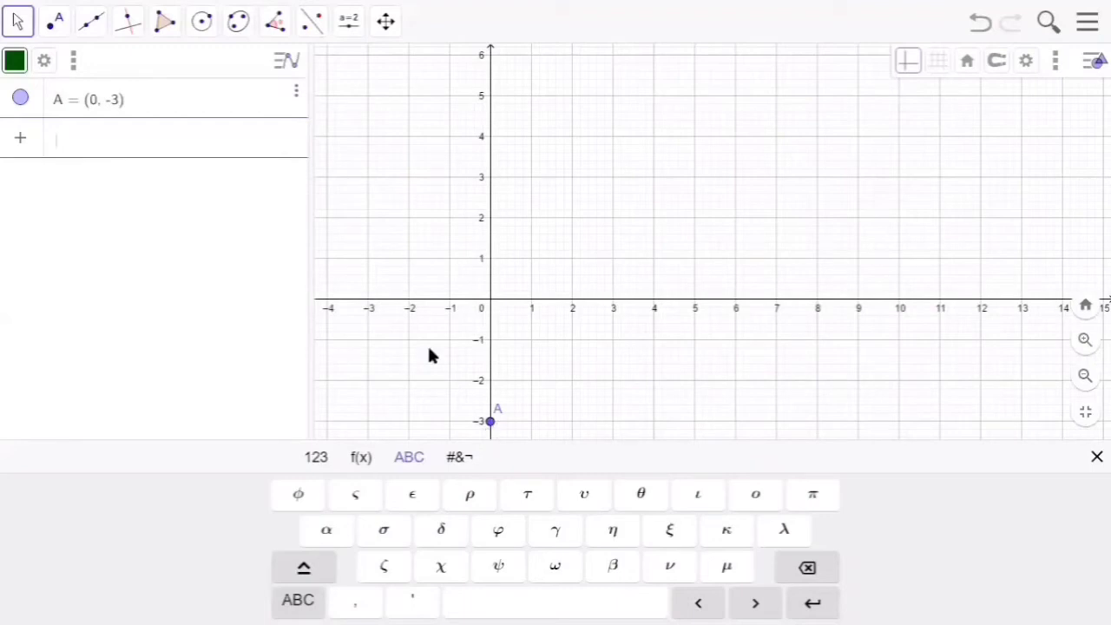
Step: Place a new slider just below the x-axis near x = 1 and set its name to a, without a starting value
click(350, 33)
click(368, 69)
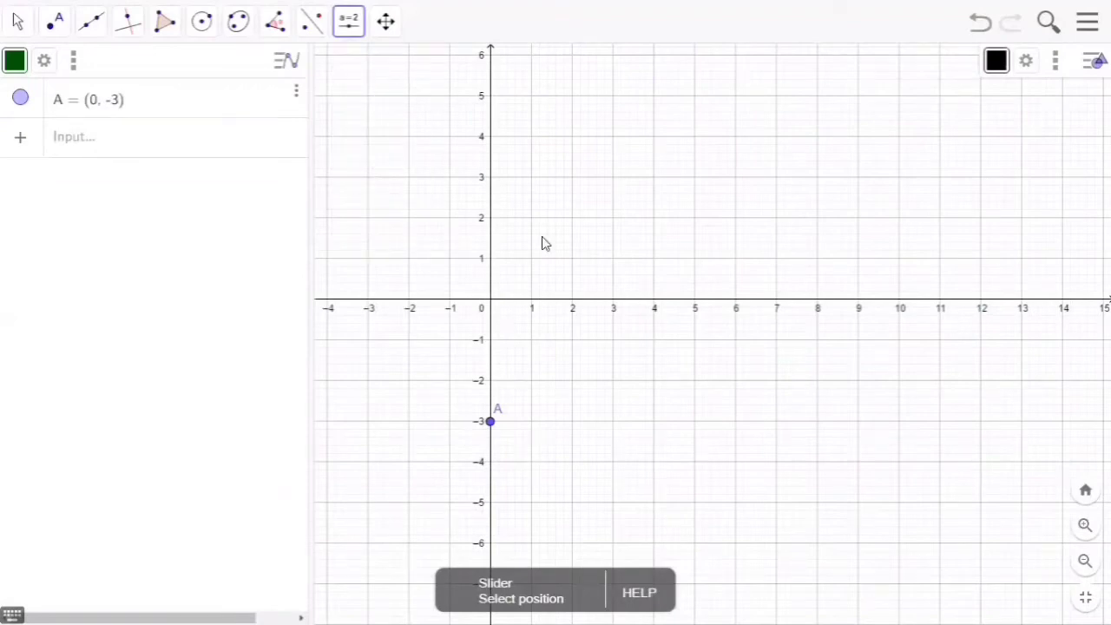
click(538, 346)
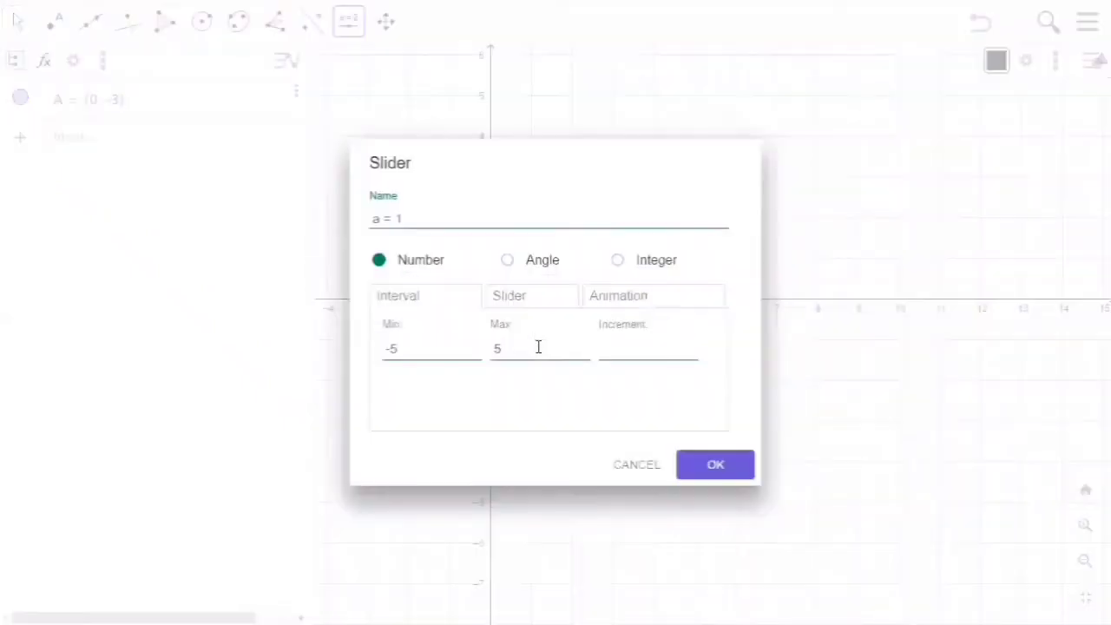
click(415, 224)
key(BackSpace)
key(BackSpace)
key(BackSpace)
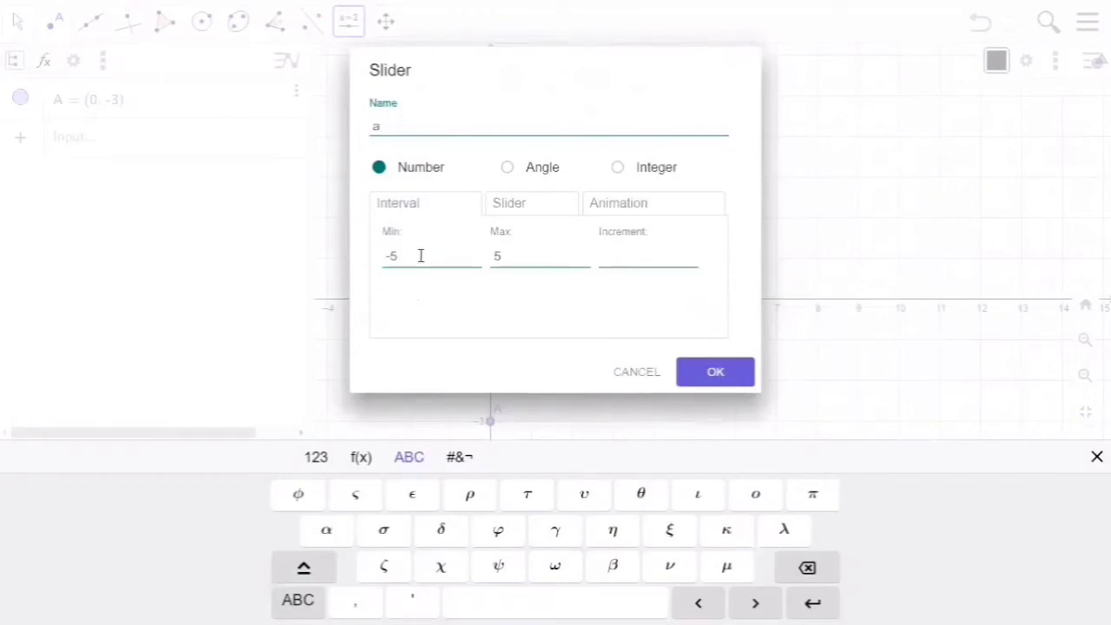
Step: Set the slider's interval from 0° to 360° with an increment of 1°
key(BackSpace)
key(BackSpace)
text(0)
click(516, 255)
key(BackSpace)
text(360)
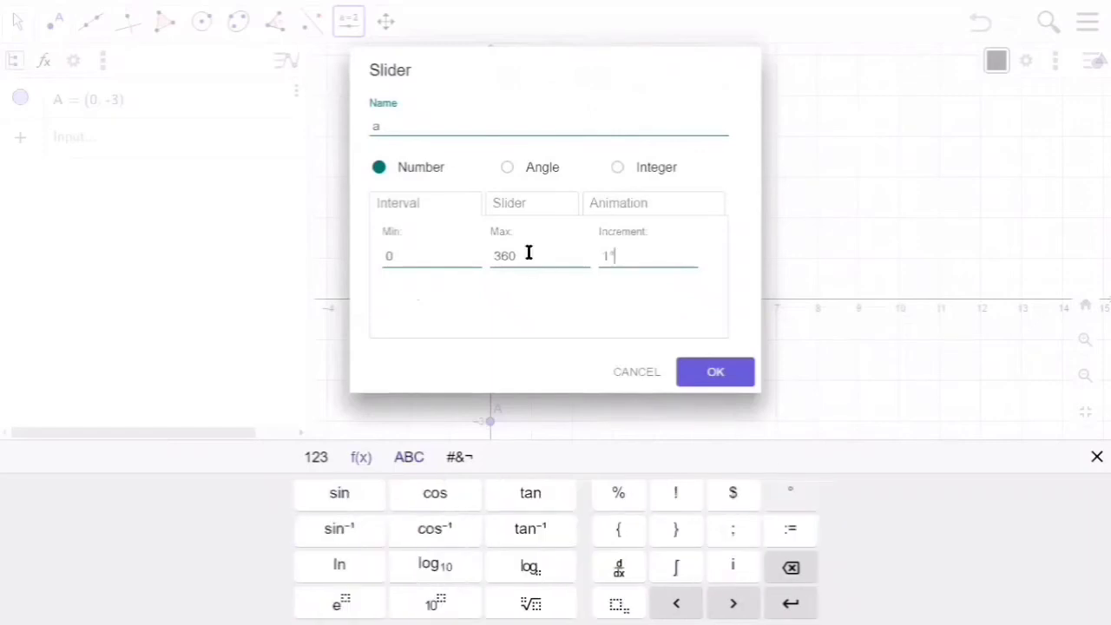
click(406, 255)
click(791, 493)
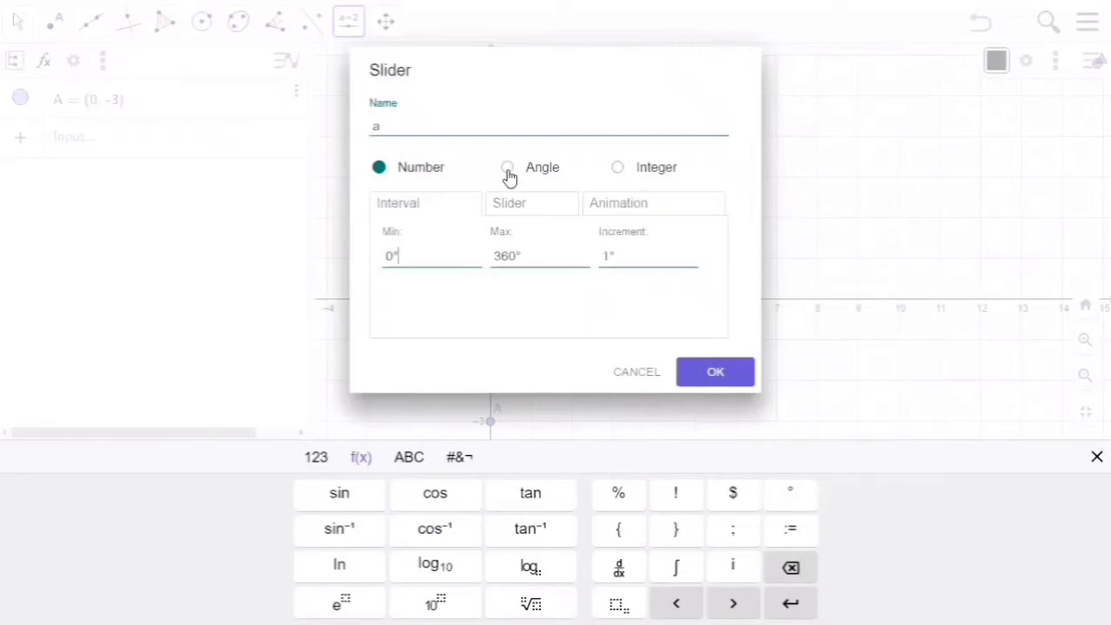
Step: Change the slider's type to Angle and set its name to α, without a starting value
click(508, 169)
key(BackSpace)
key(BackSpace)
key(BackSpace)
key(BackSpace)
key(BackSpace)
Step: Set the slider's animation to repeat as Increasing and create the slider
click(659, 211)
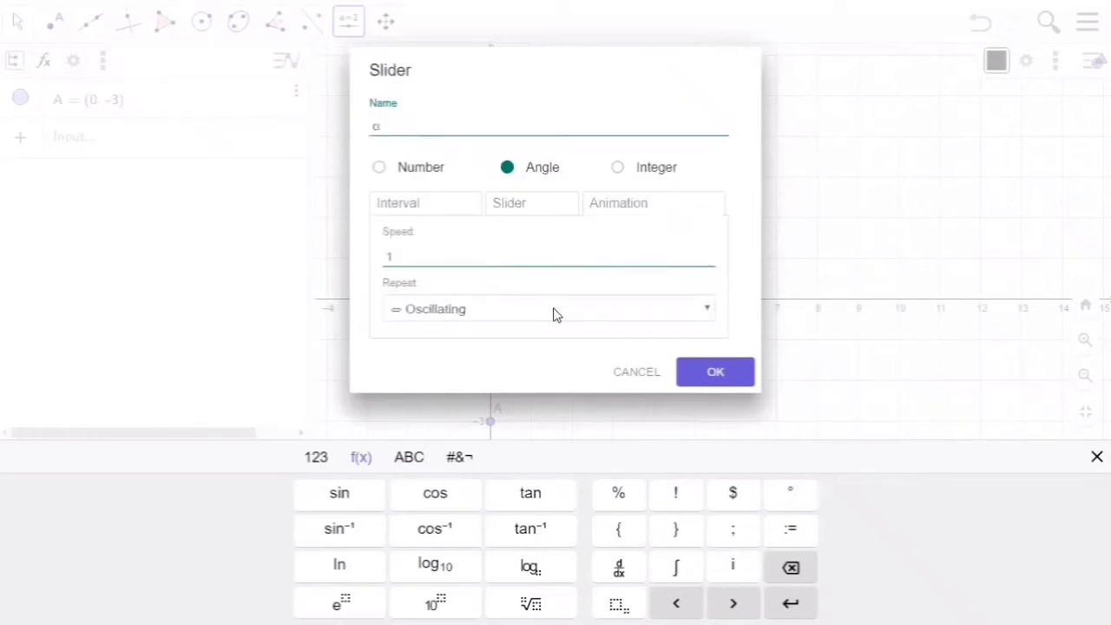
click(535, 346)
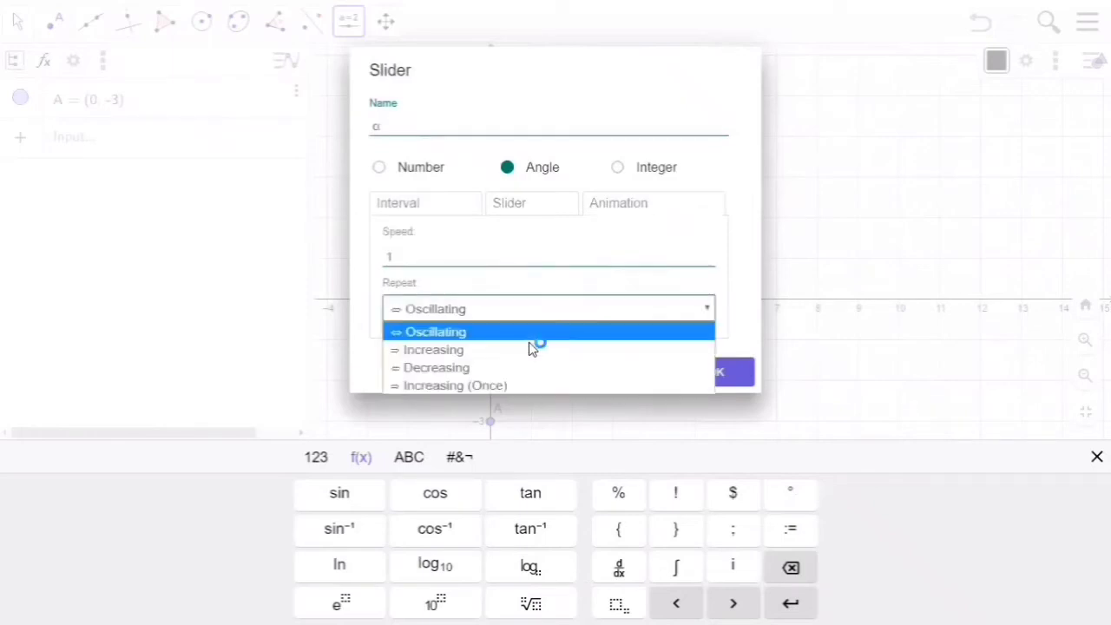
click(644, 349)
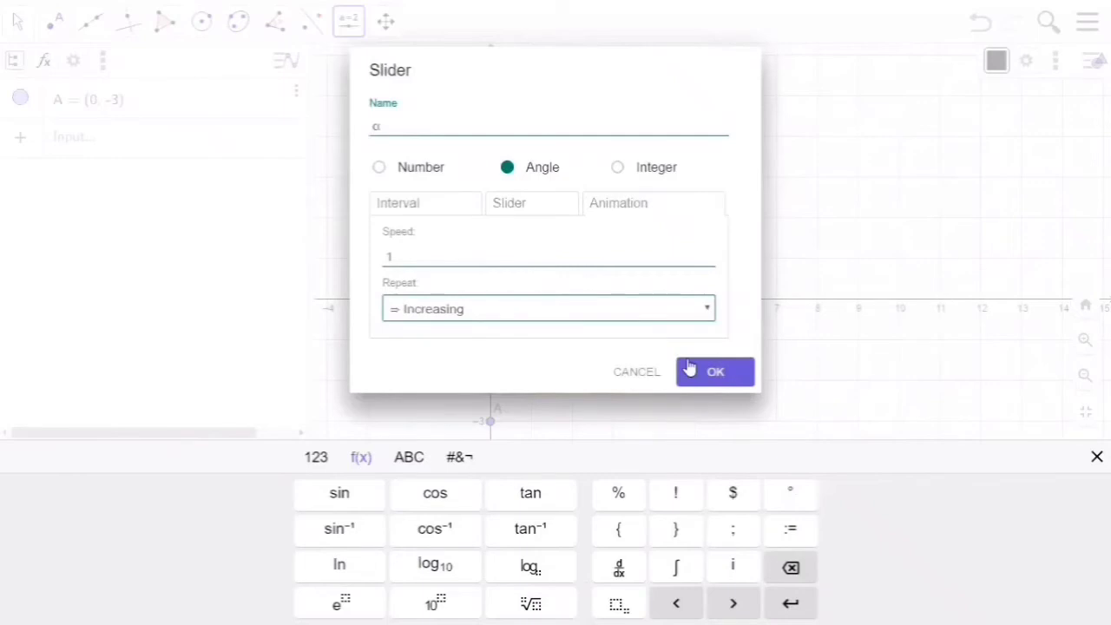
click(690, 368)
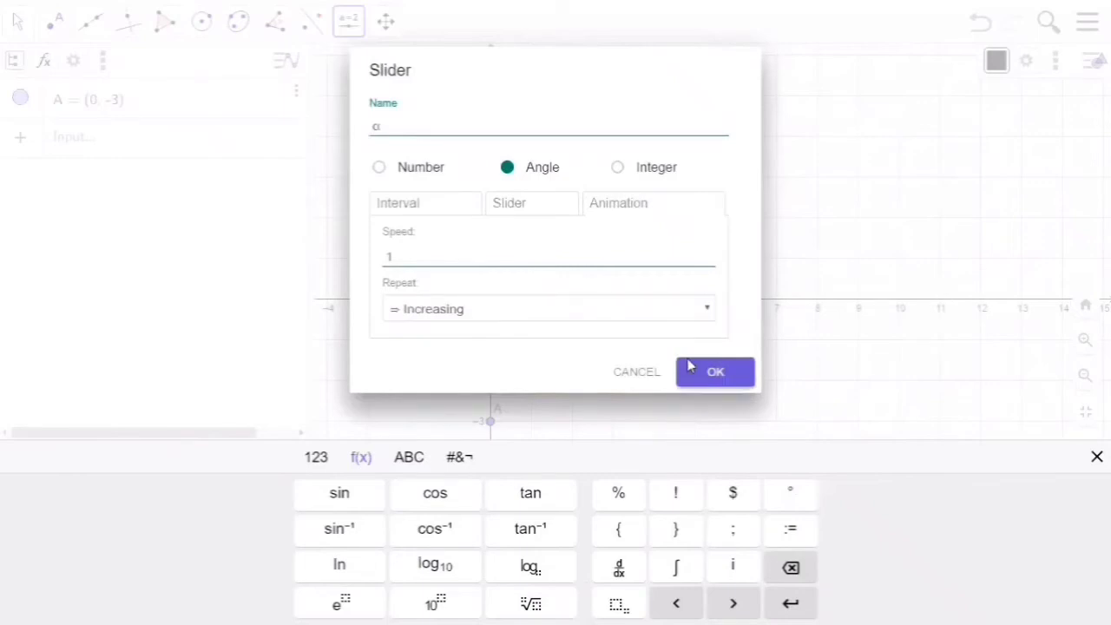
click(690, 368)
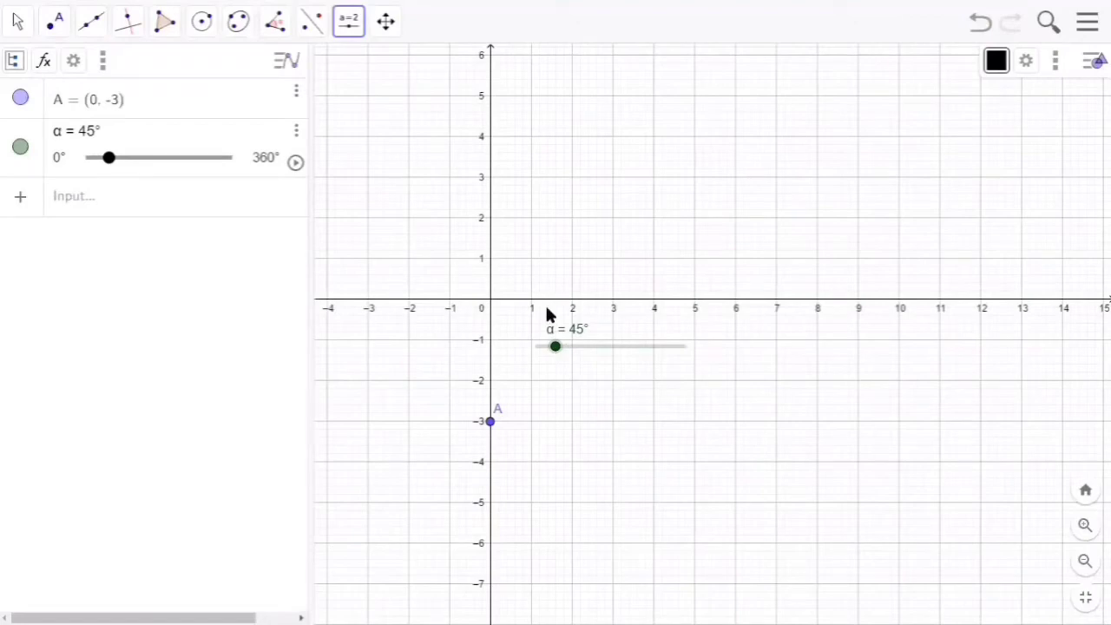
Step: Define the function f(x) = 2 sin(x − 3)
click(251, 218)
text(f)
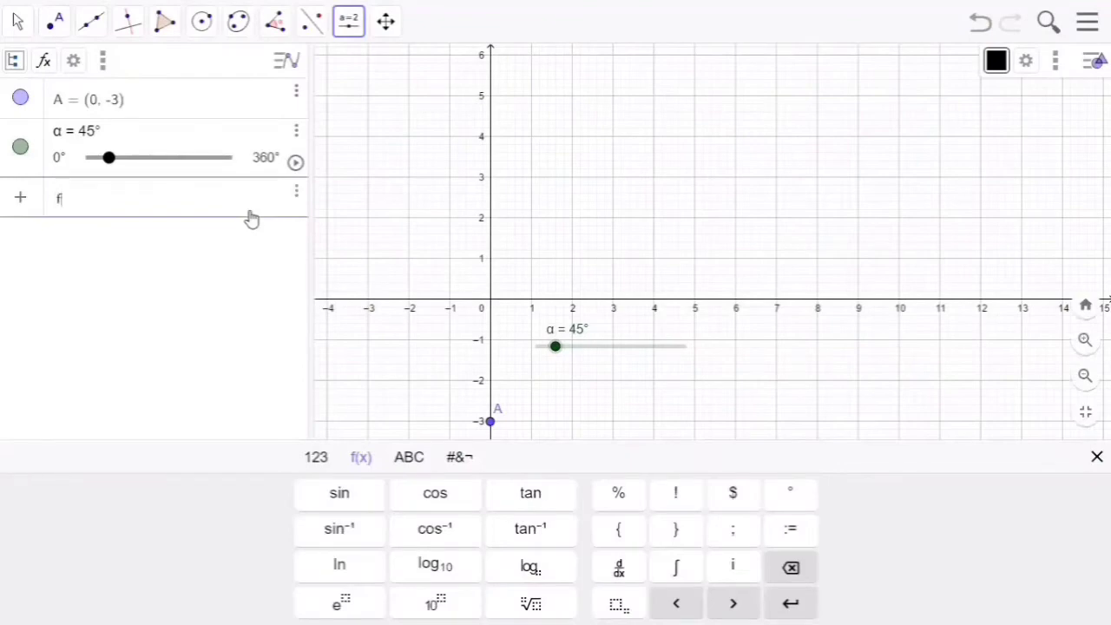
text((x) )
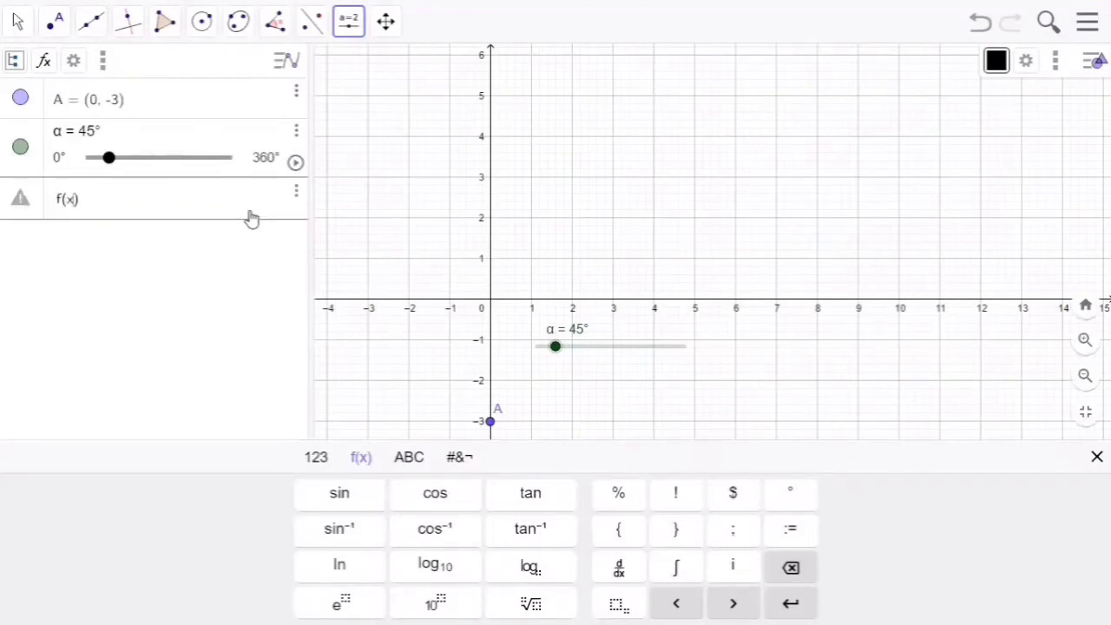
text(= 2 sin()
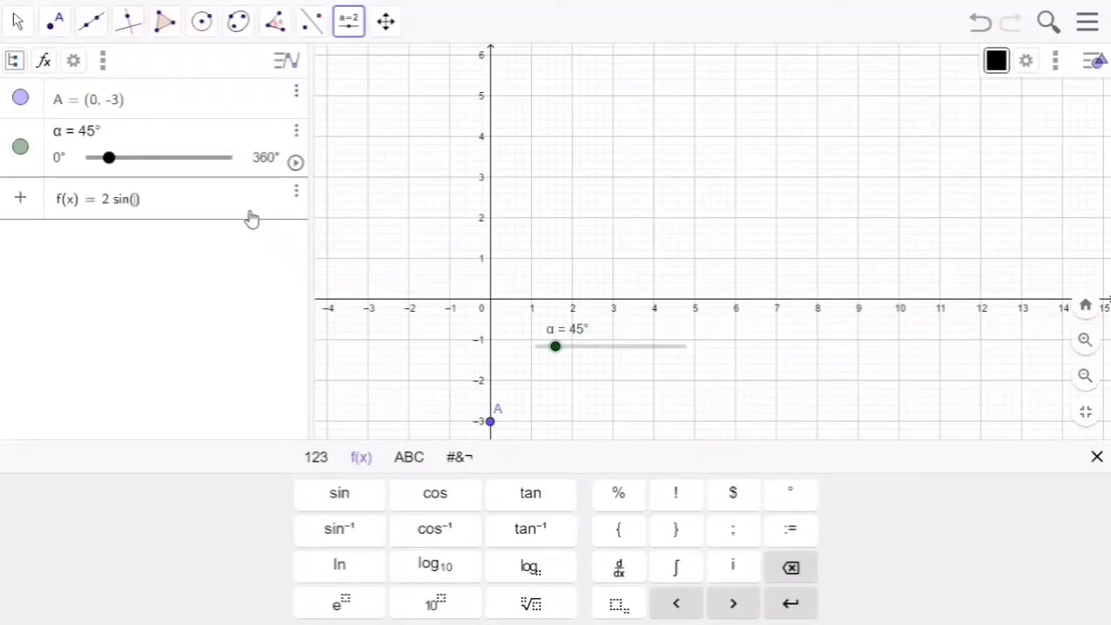
text(()
key(BackSpace)
key(BackSpace)
text(x-3)
key(Return)
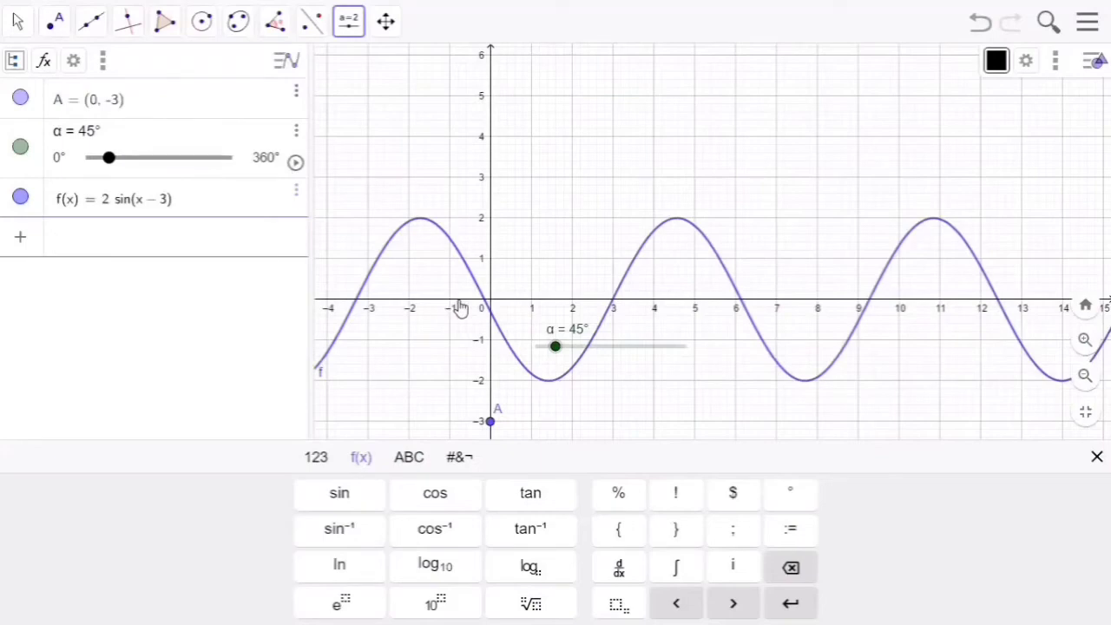
Step: Rotate the sine curve f around point A counterclockwise by the angle α
click(306, 33)
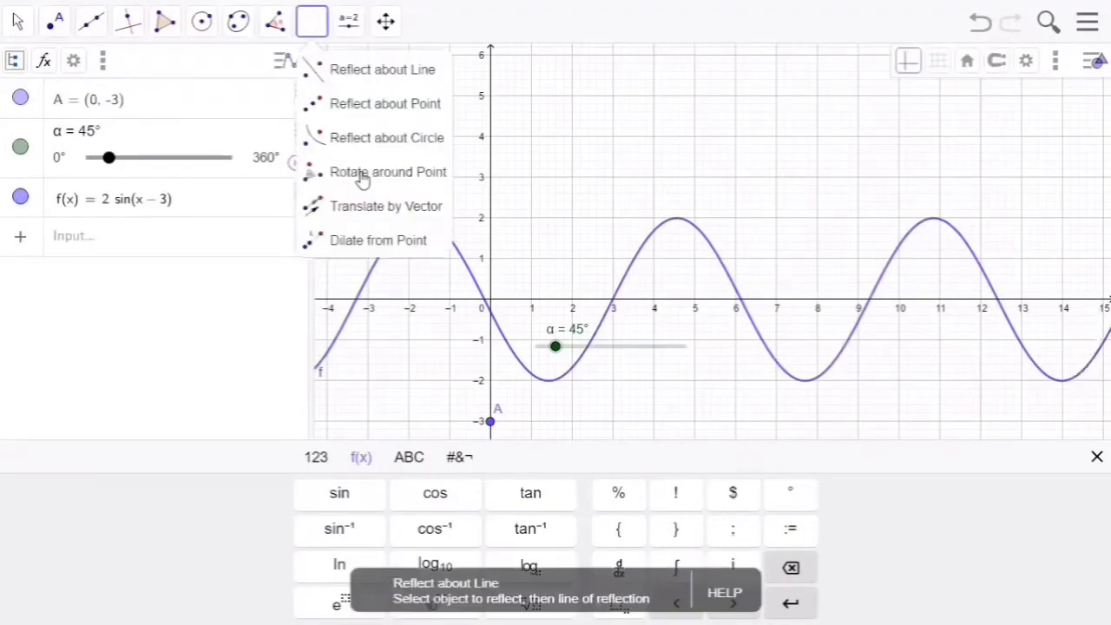
click(363, 177)
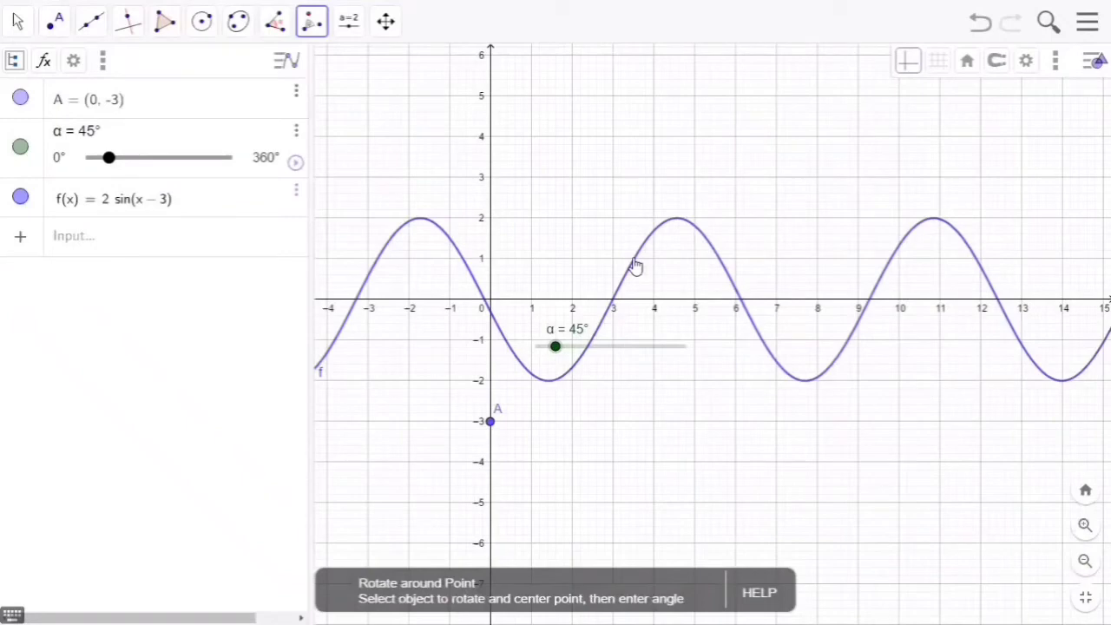
click(490, 424)
click(490, 423)
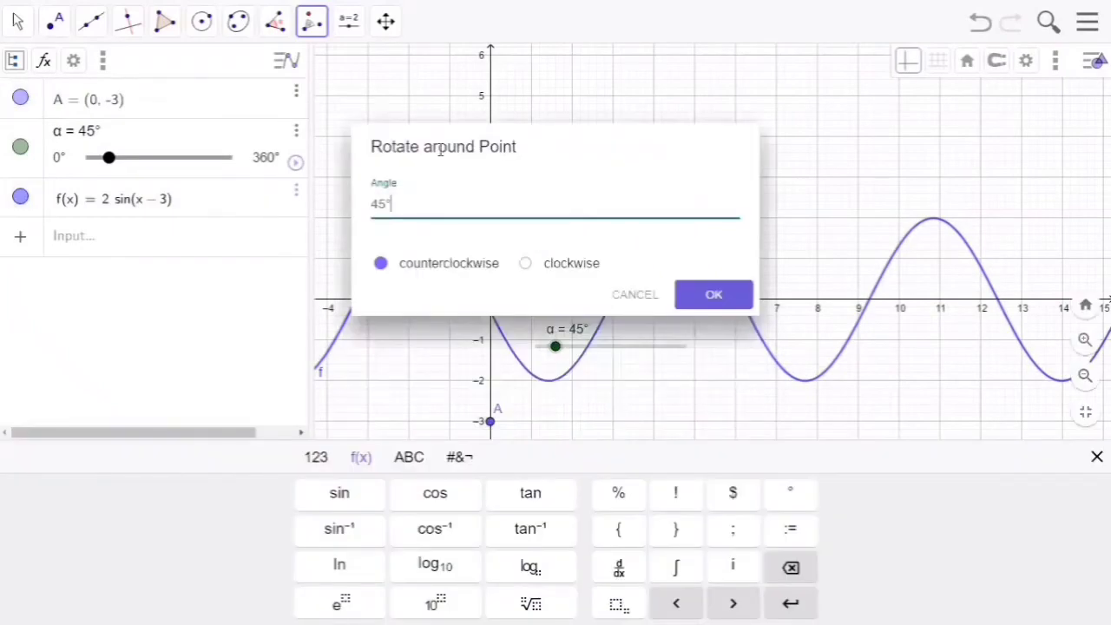
key(BackSpace)
key(BackSpace)
key(BackSpace)
click(408, 460)
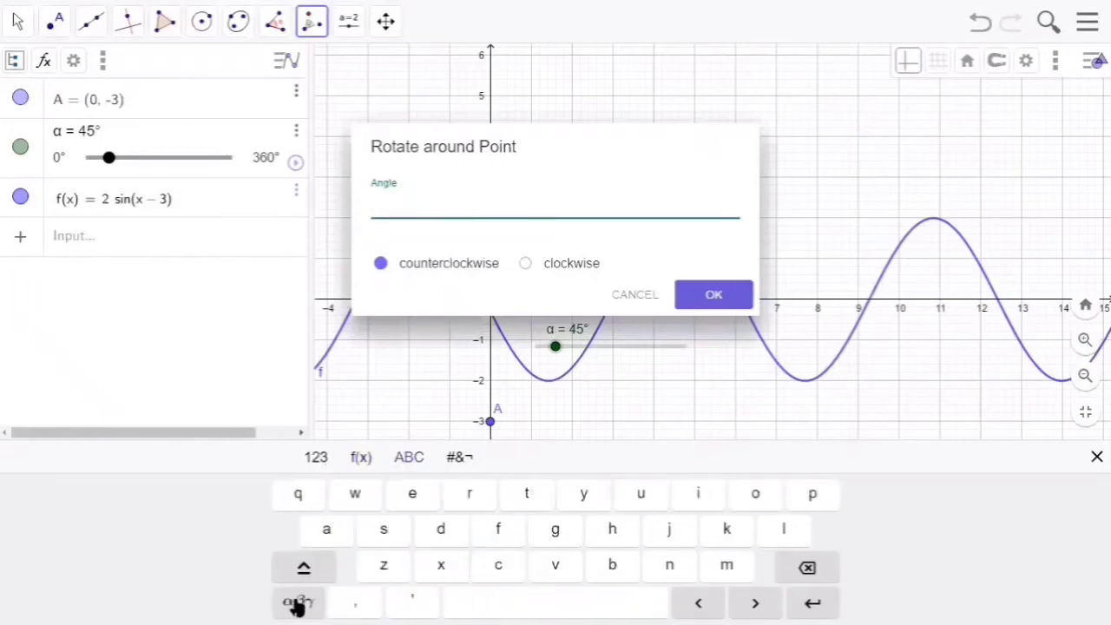
click(327, 538)
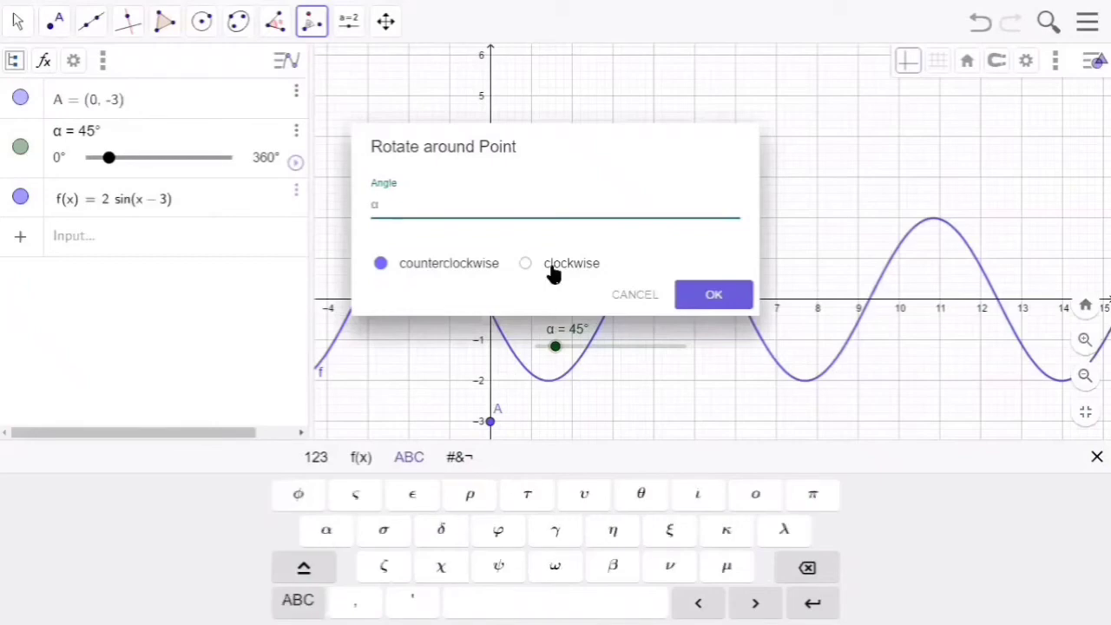
key(Return)
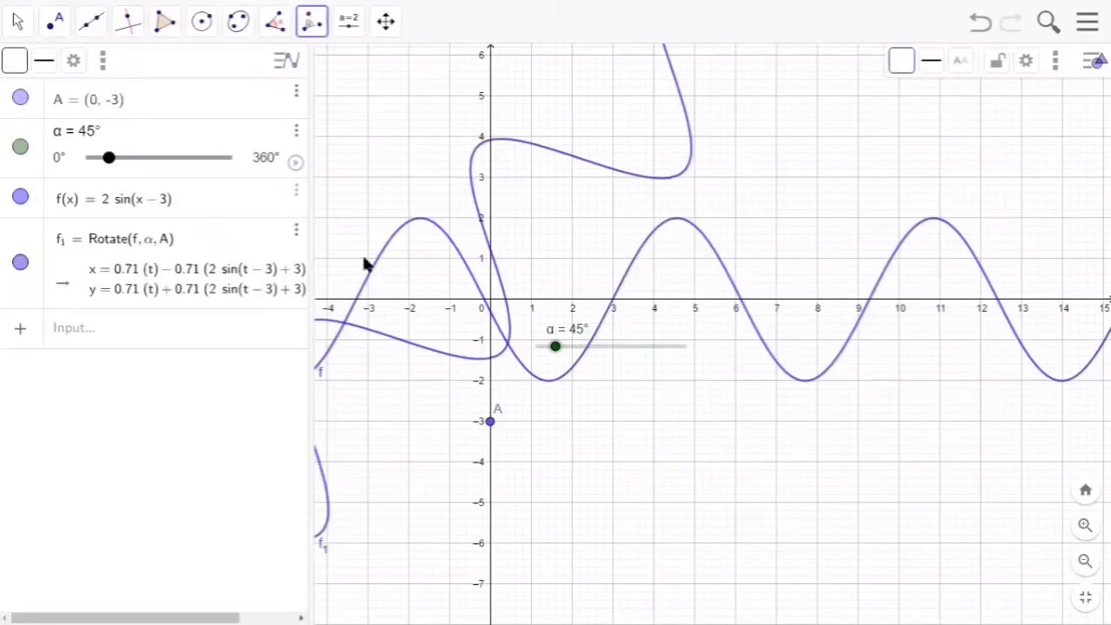
Step: Colour the rotated curve red (#FF0000) and turn on its trace
right_click(503, 289)
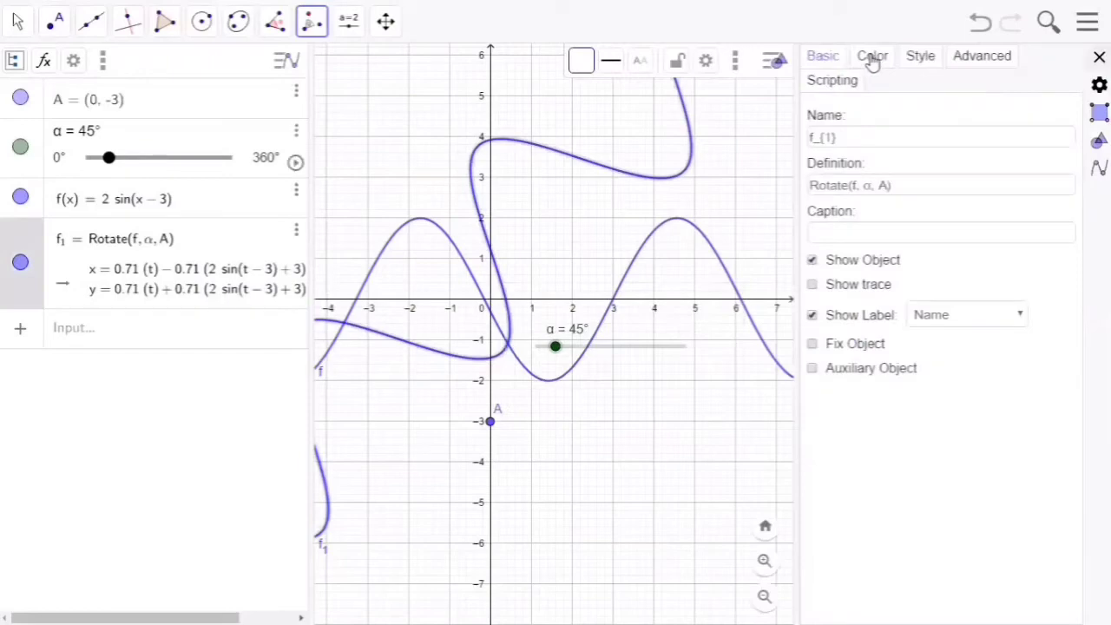
click(872, 57)
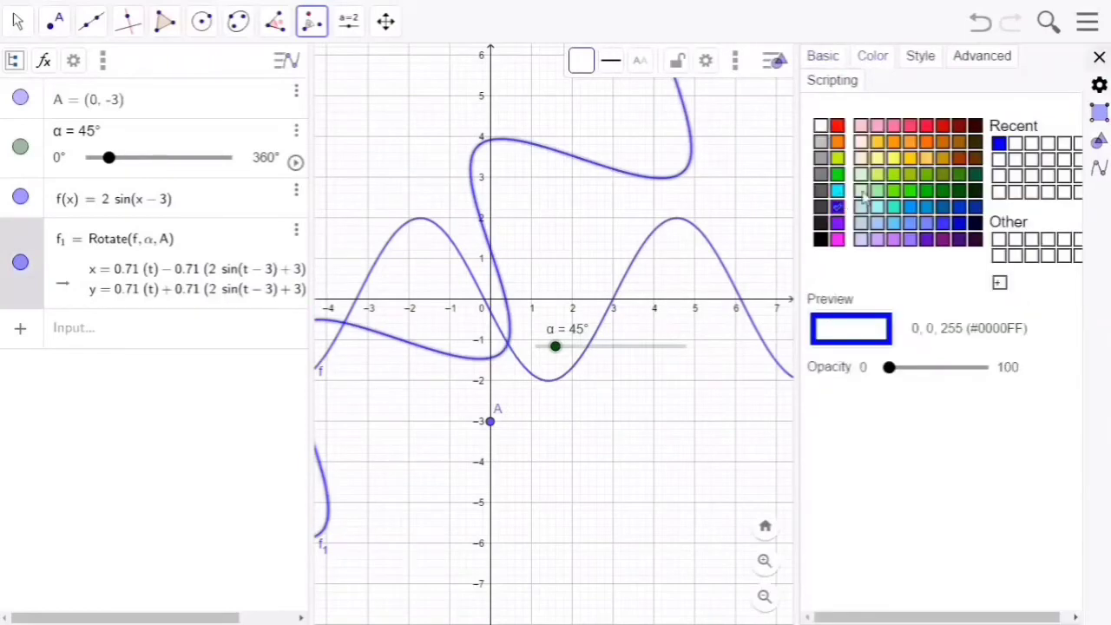
click(838, 126)
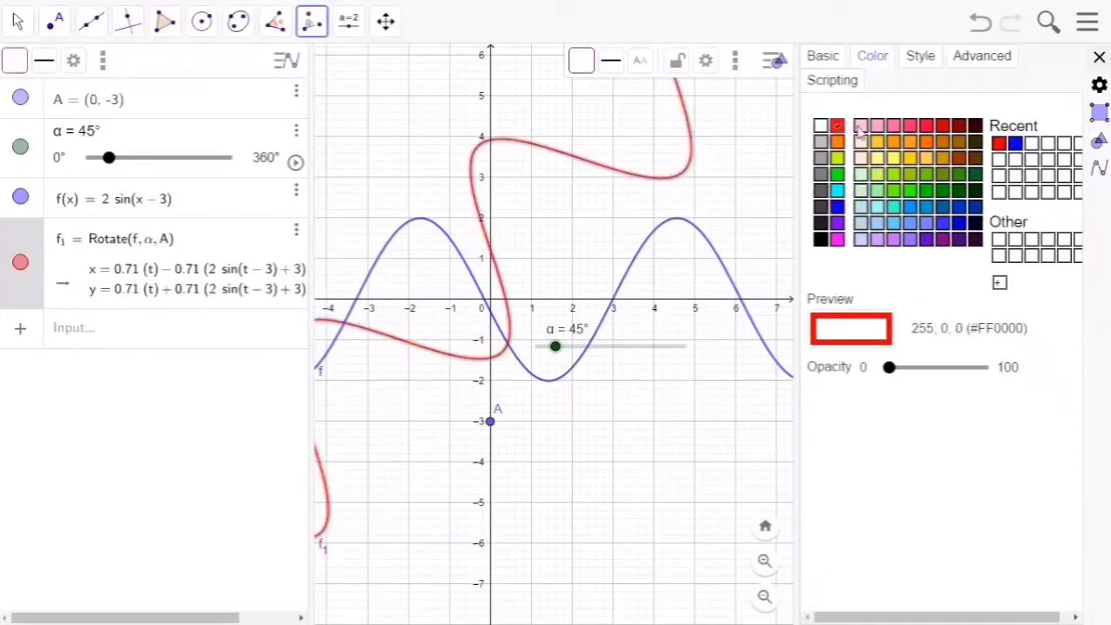
key(Escape)
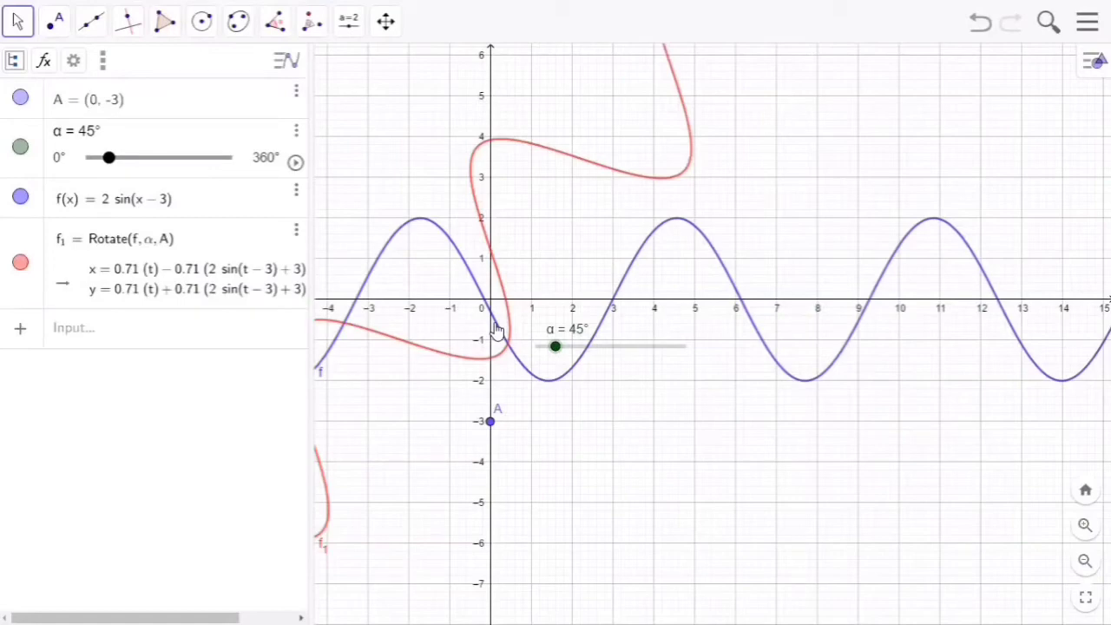
right_click(464, 362)
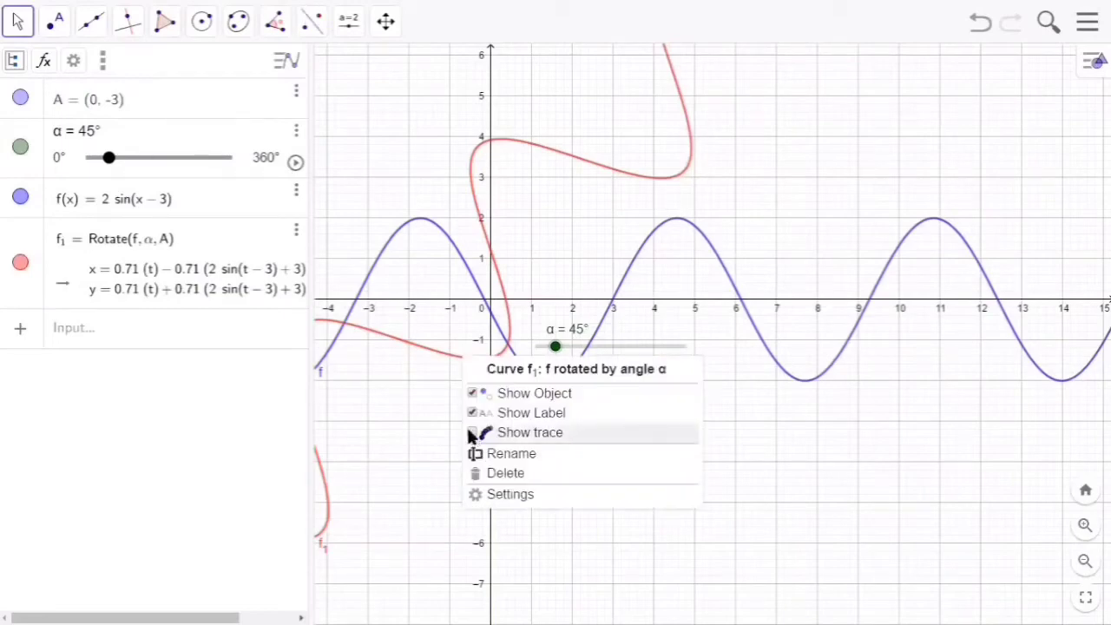
click(473, 433)
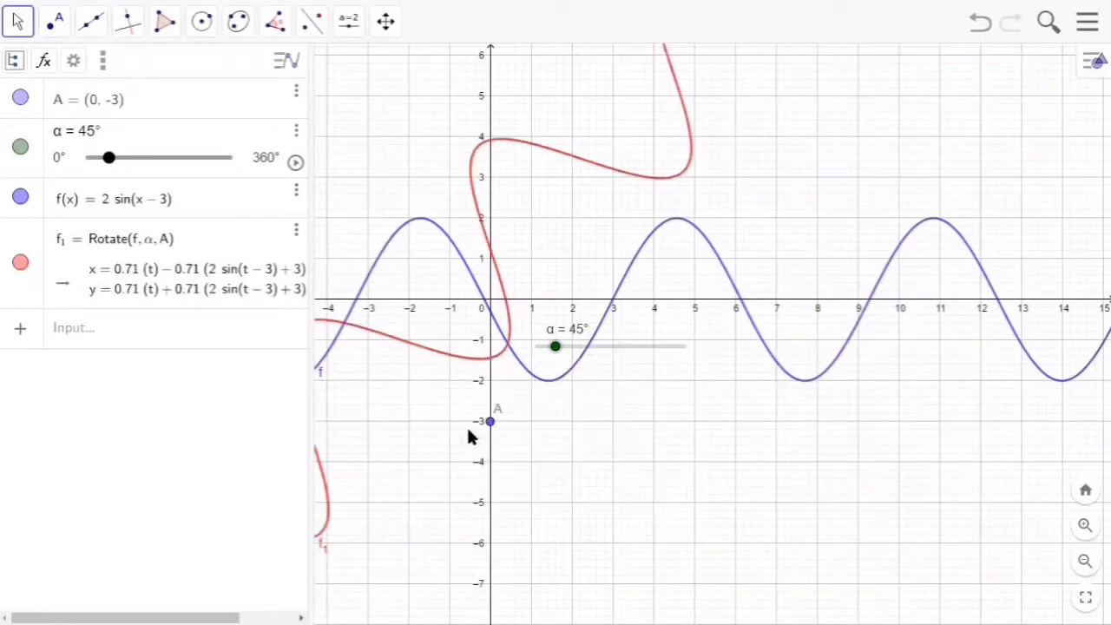
Step: Start the animation of the angle slider α so the rotated curve sweeps around point A
right_click(614, 348)
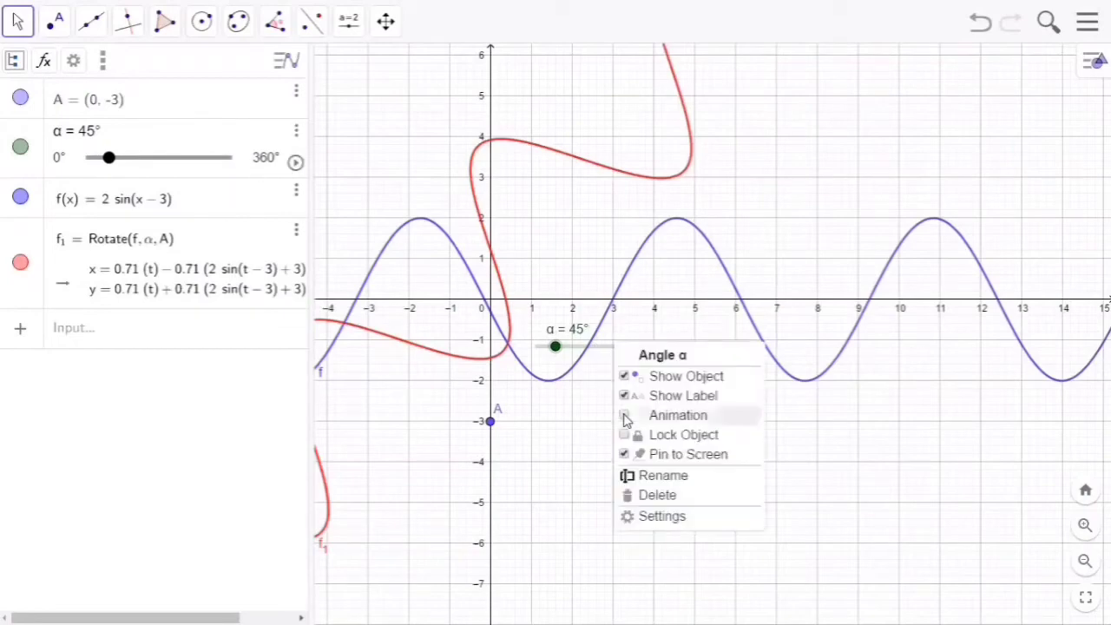
click(626, 416)
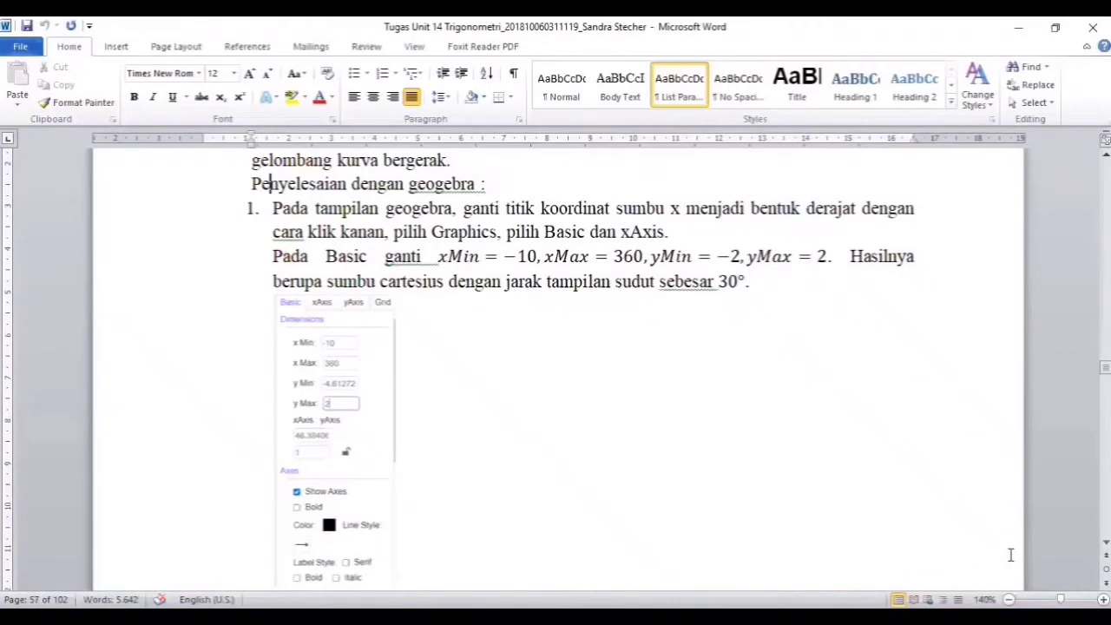
Step: Switch to the Word document and review the moving-wave example for y = a sin(bx) and y = a cos(bx)
key(Up)
key(Up)
key(Up)
key(Up)
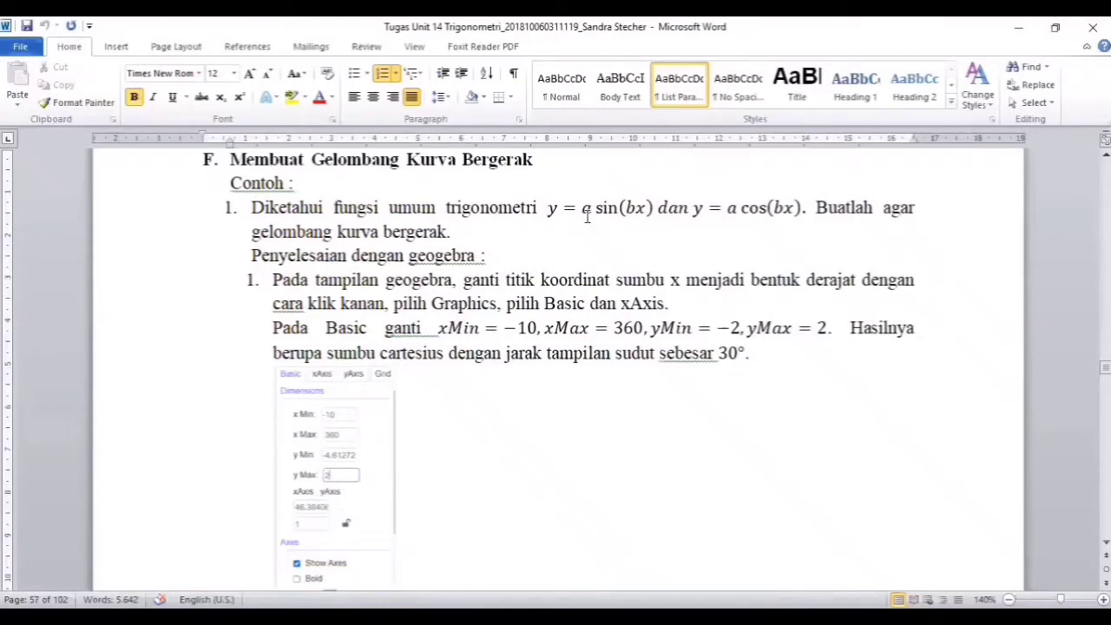
click(735, 213)
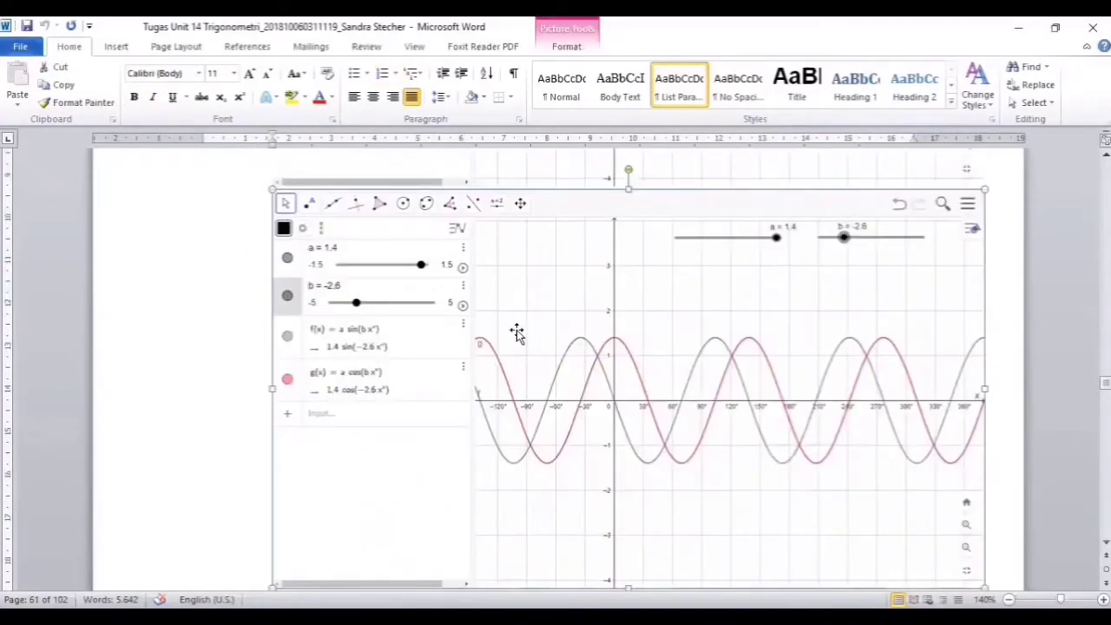
scroll(516, 332, up, 3)
scroll(517, 333, down, 3)
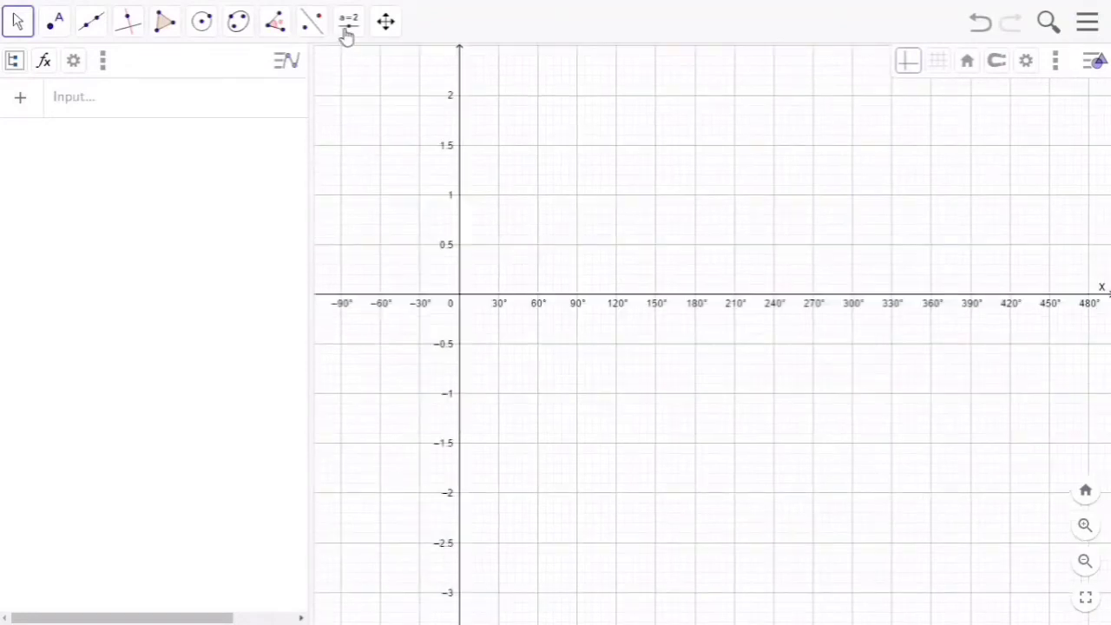
Step: Switch to the GeoGebra view with the degree-scaled x-axis and begin a number slider named a above the x-axis
click(347, 34)
click(346, 35)
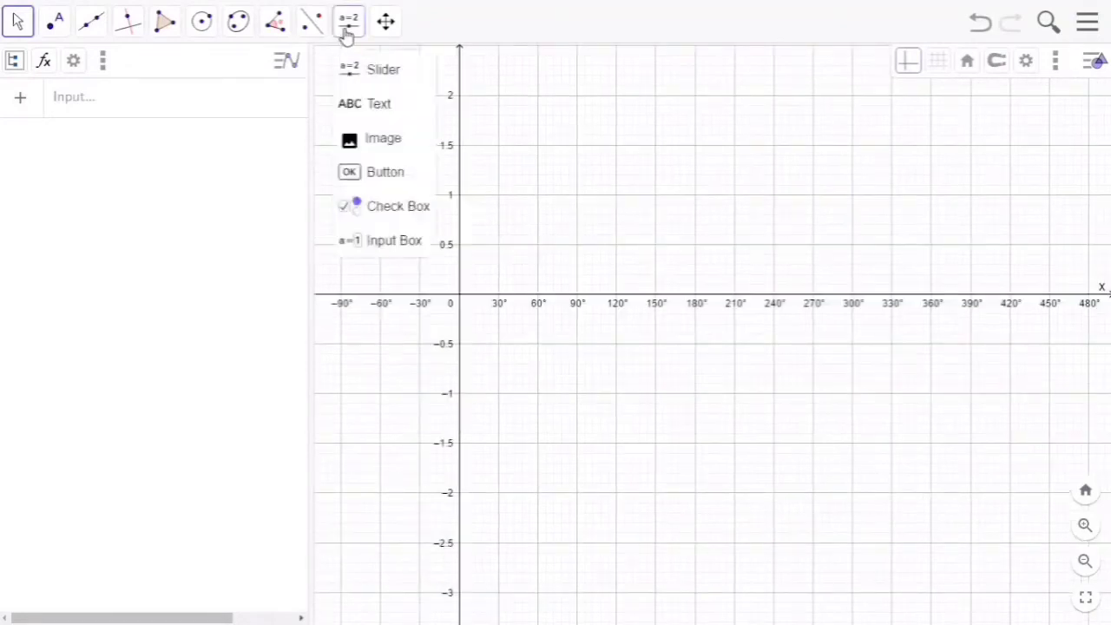
click(371, 73)
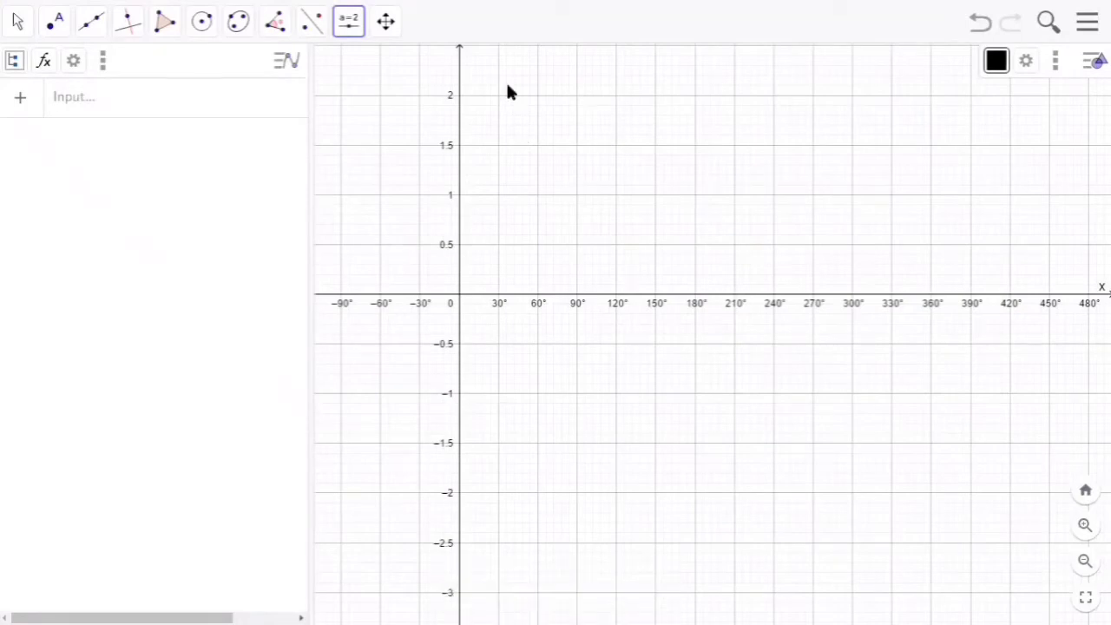
click(424, 213)
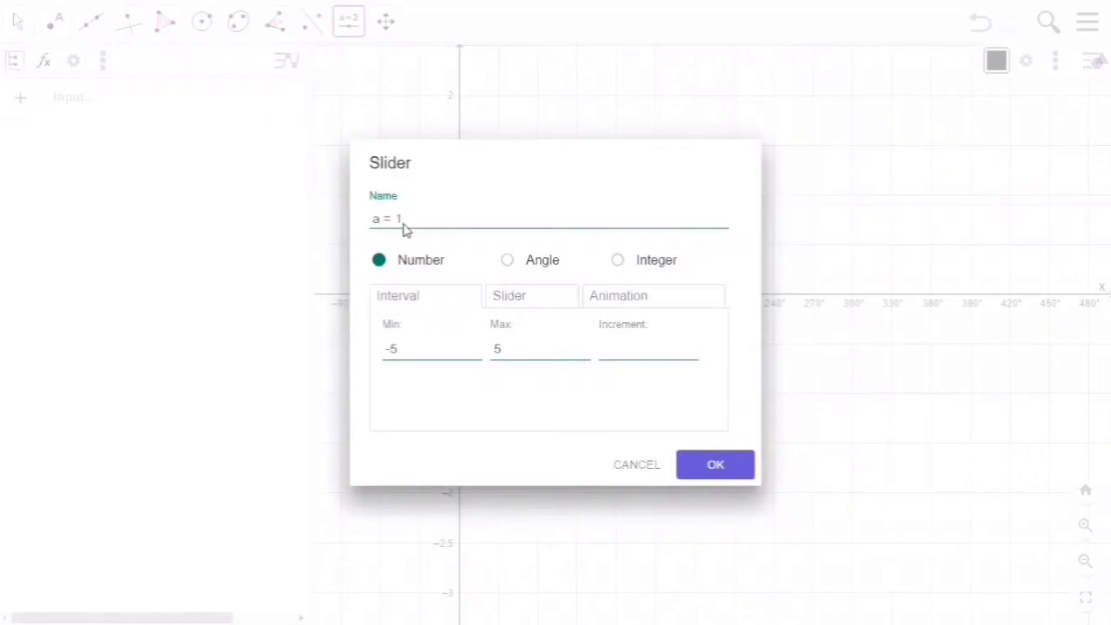
click(406, 230)
key(BackSpace)
key(BackSpace)
key(BackSpace)
key(BackSpace)
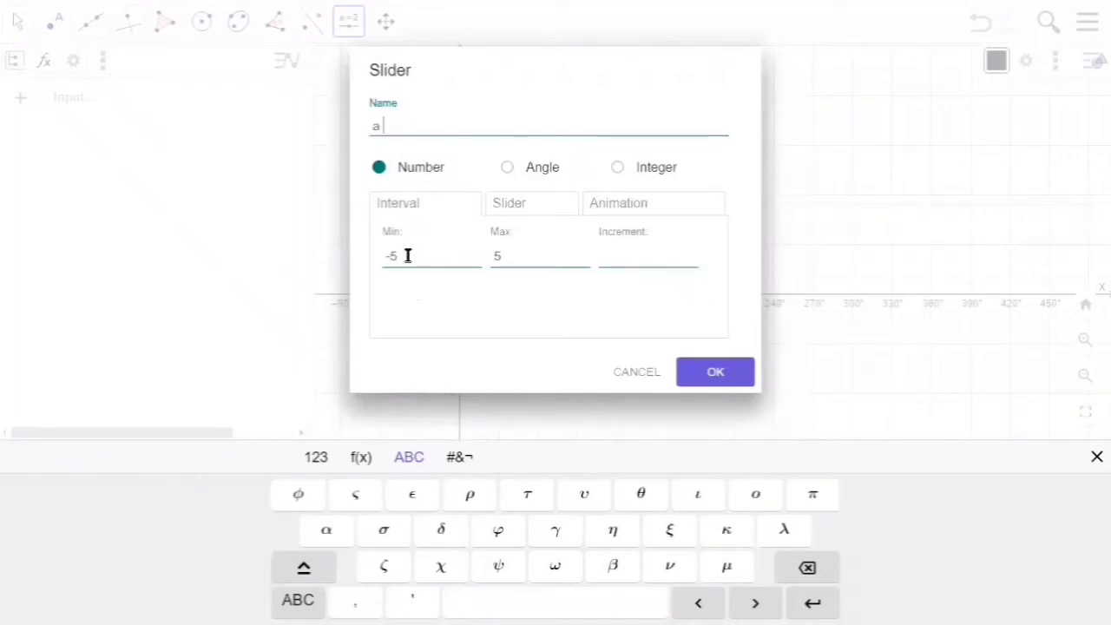
Step: Give slider a a range from -1.5 to 1.5 with increment 0.1 and create it
click(408, 256)
key(BackSpace)
text(1.)
text(5)
click(503, 257)
key(BackSpace)
text(1)
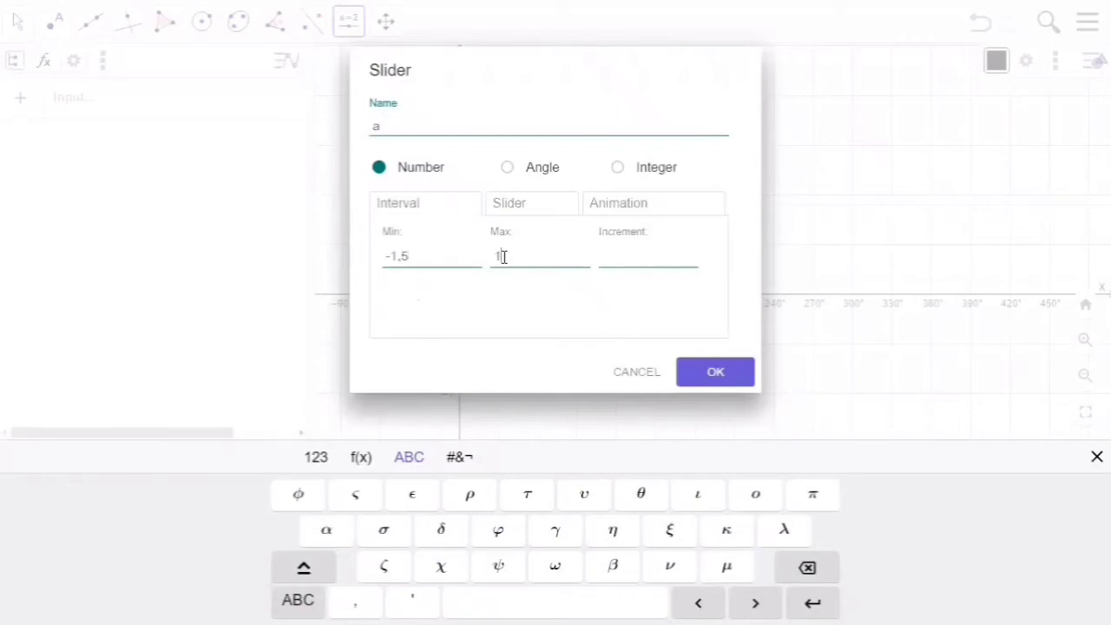
text(.5)
click(621, 253)
text(0,1)
click(714, 372)
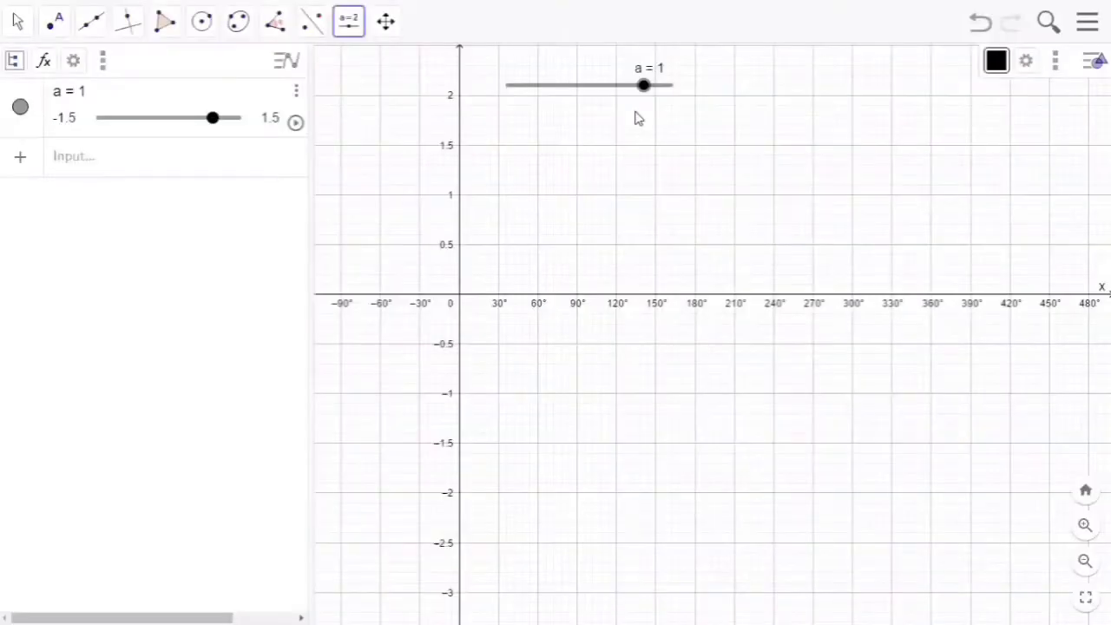
Step: Create a second number slider named b beside slider a, keeping the range -5 to 5 and entering an increment
click(349, 33)
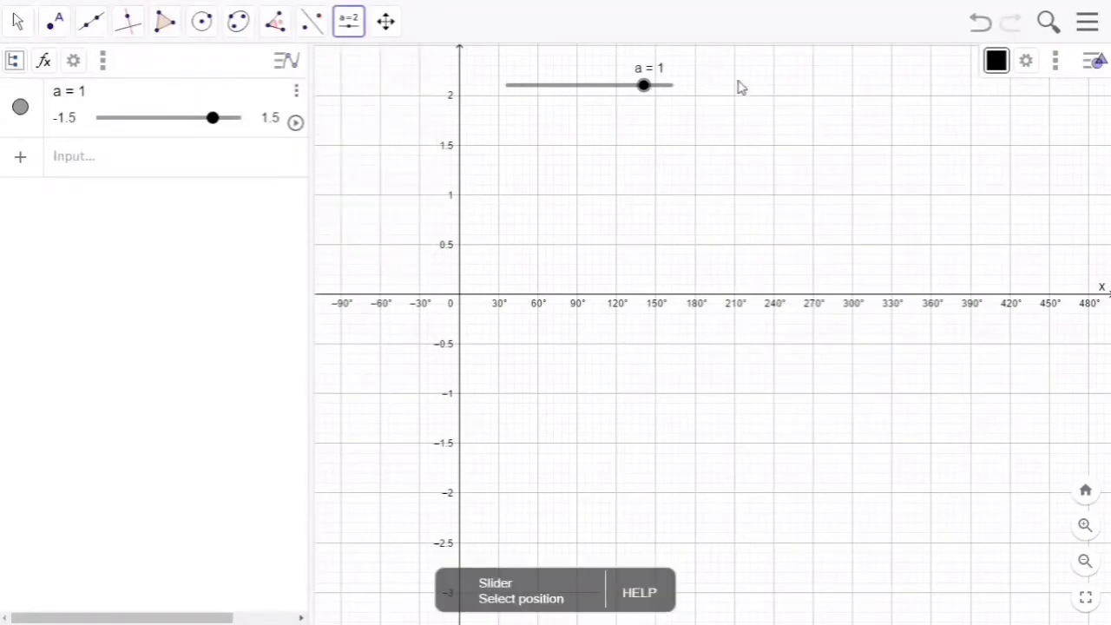
click(378, 267)
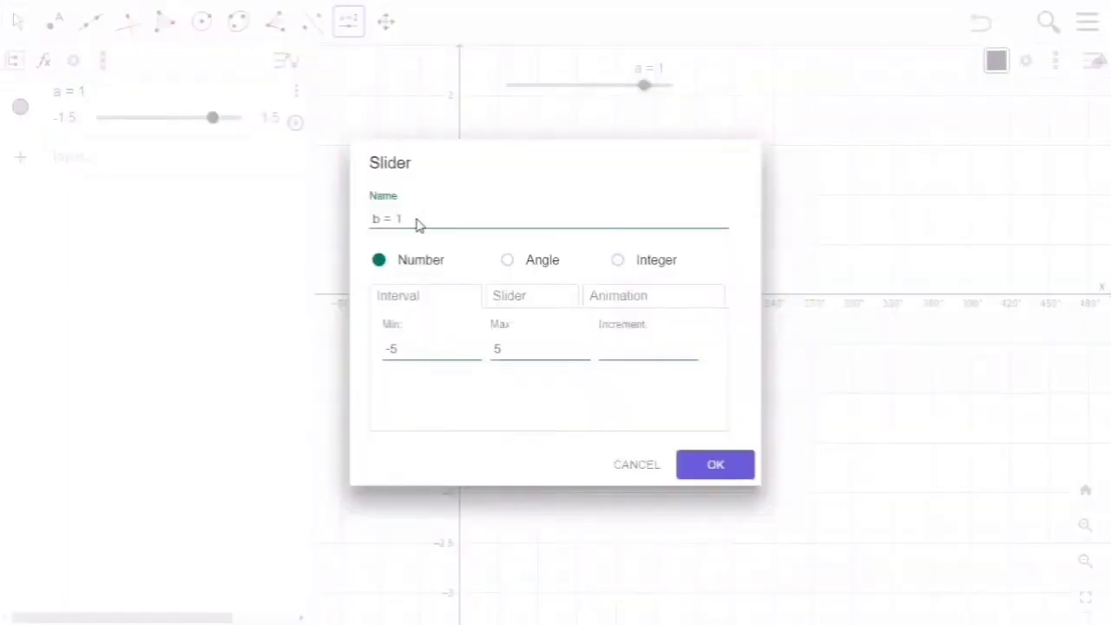
click(417, 219)
key(BackSpace)
key(BackSpace)
key(BackSpace)
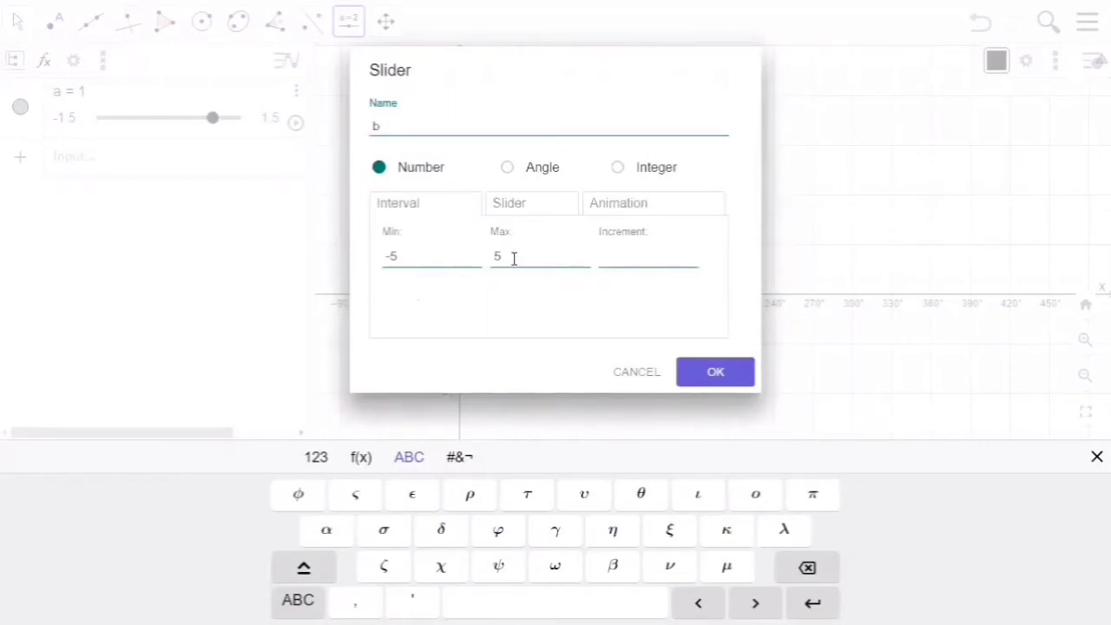
click(613, 256)
text(0.)
key(Return)
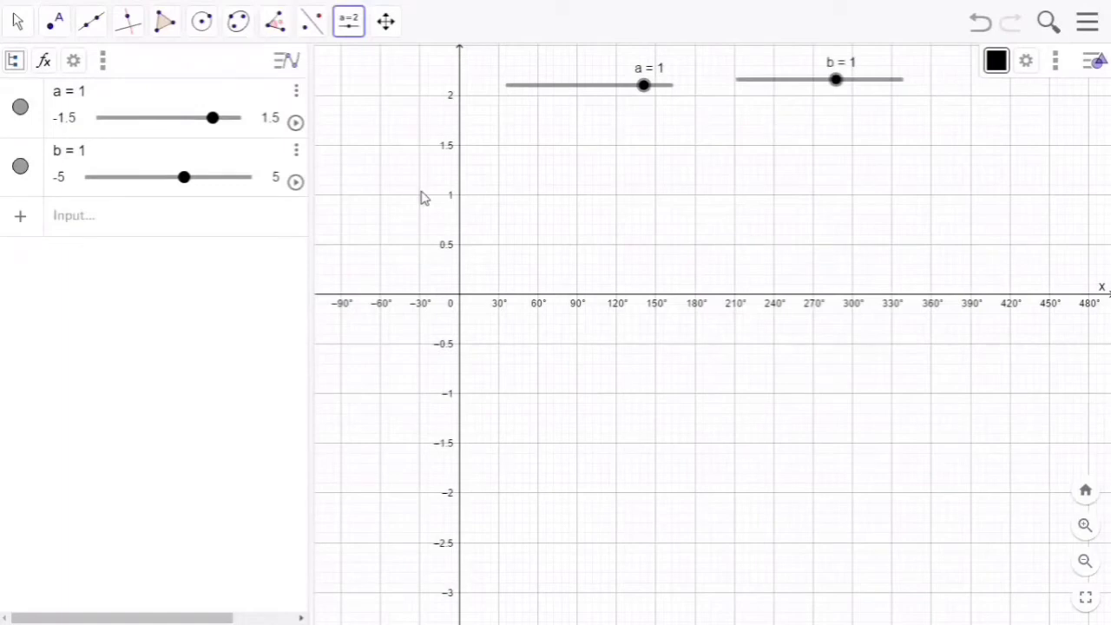
Step: Define the sine curve y = a · sin(b · x°) using both sliders
click(211, 230)
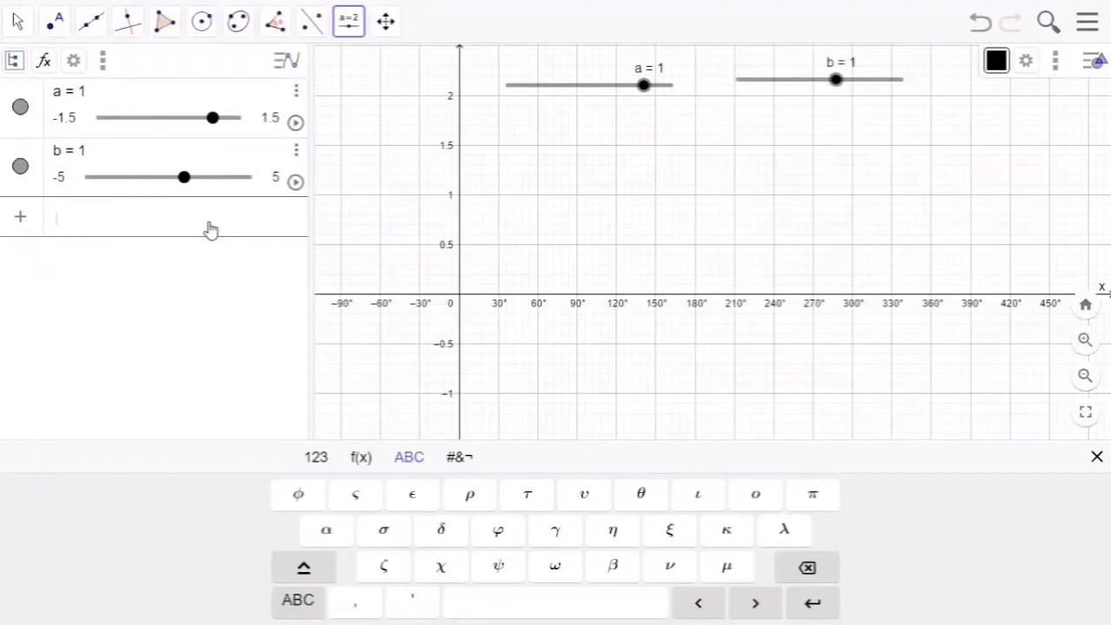
text(y )
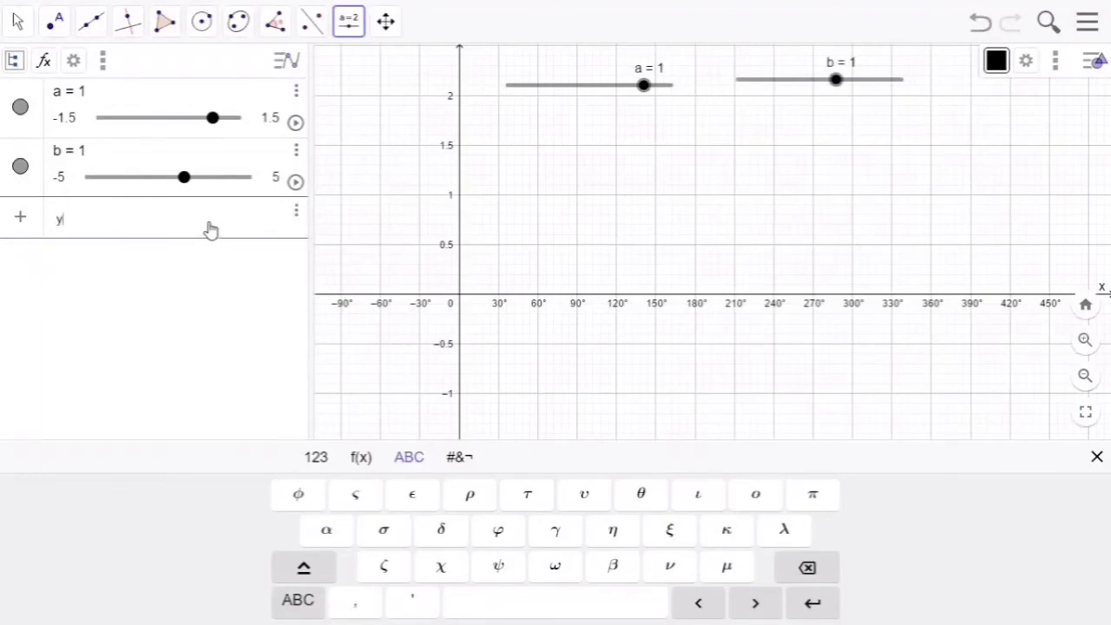
text(= a · sin)
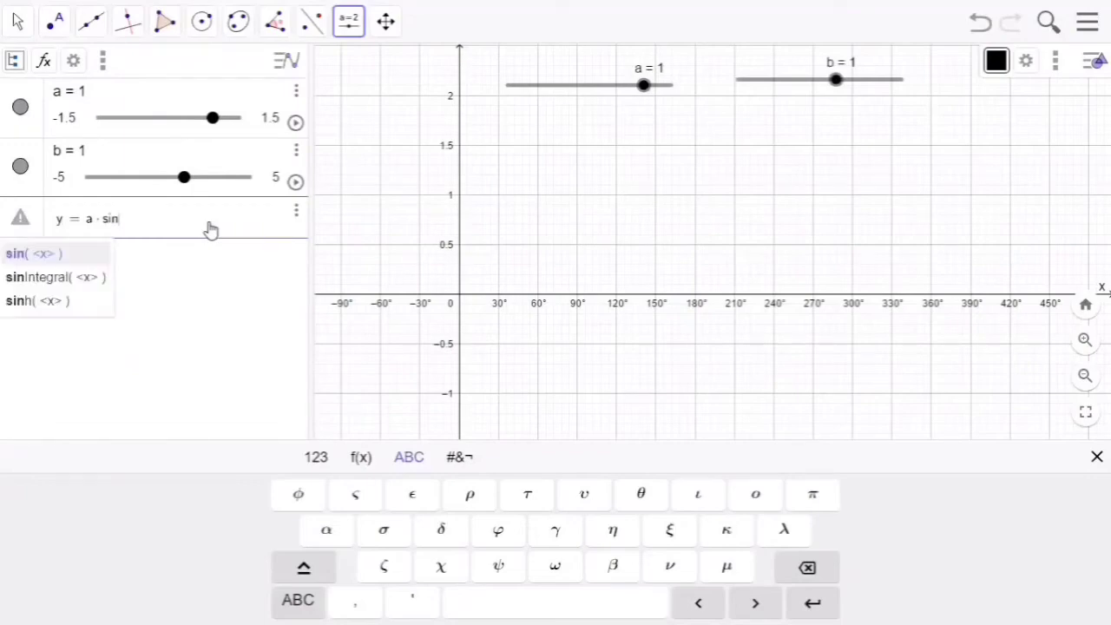
text((()
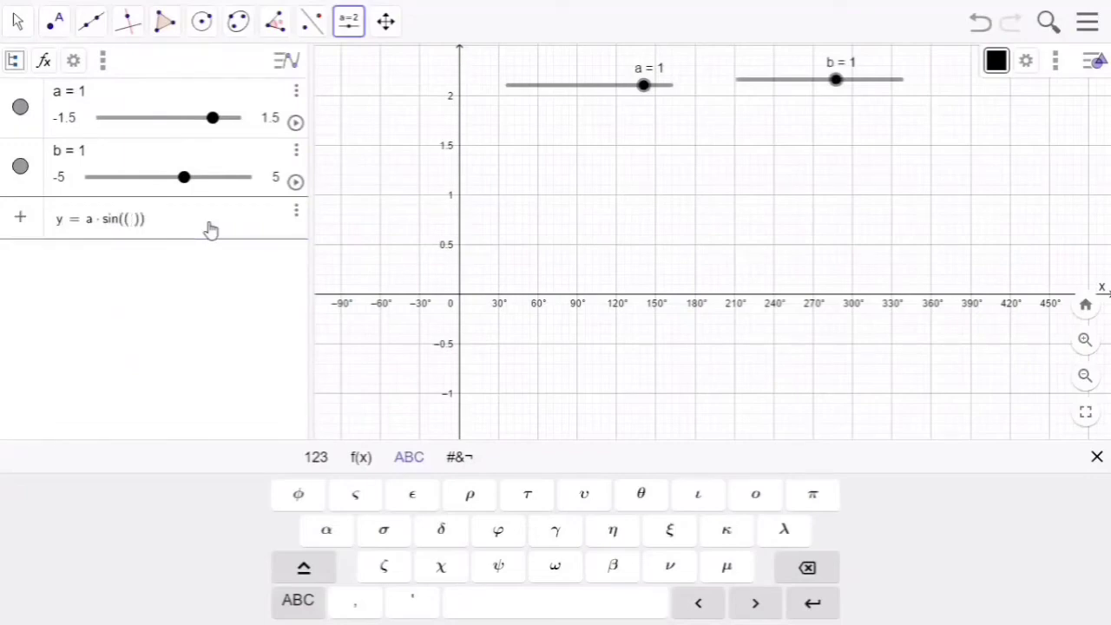
key(BackSpace)
text(b · )
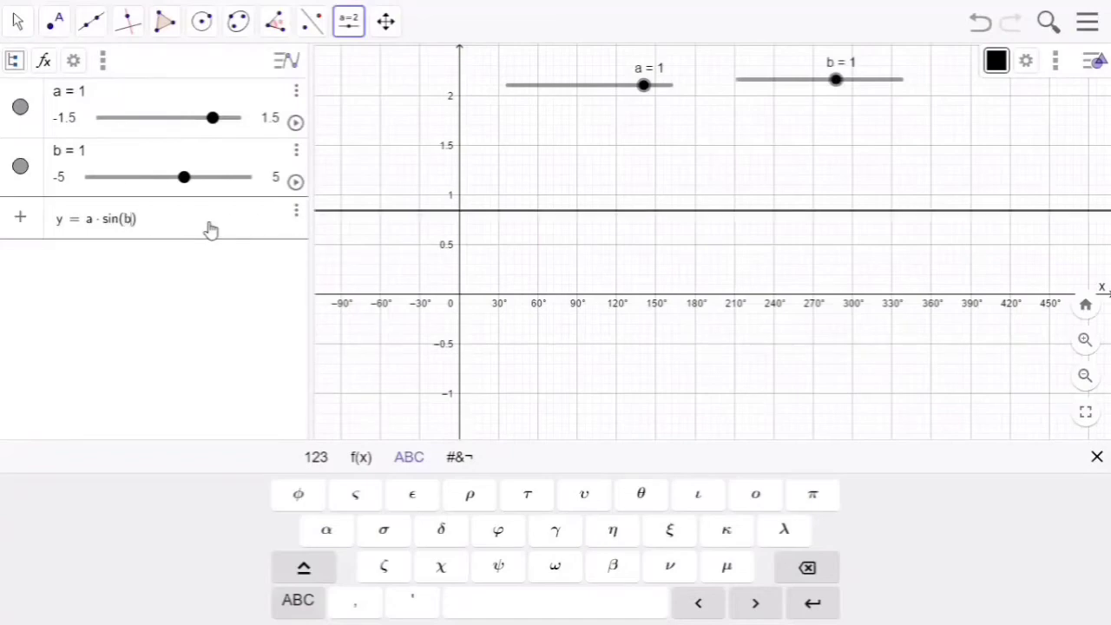
text(x)
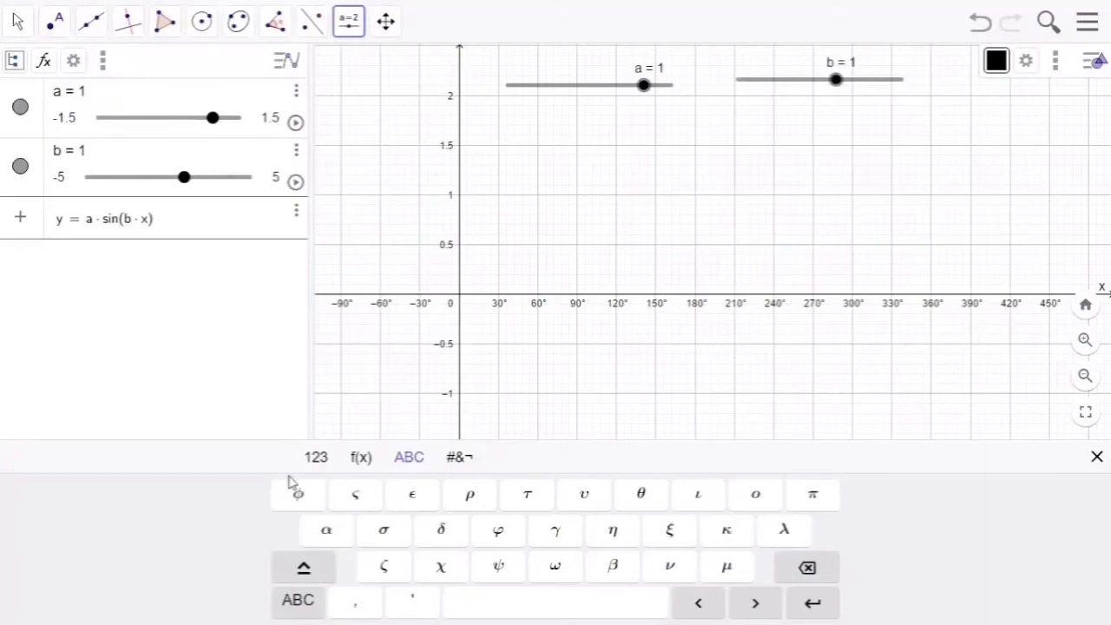
click(364, 455)
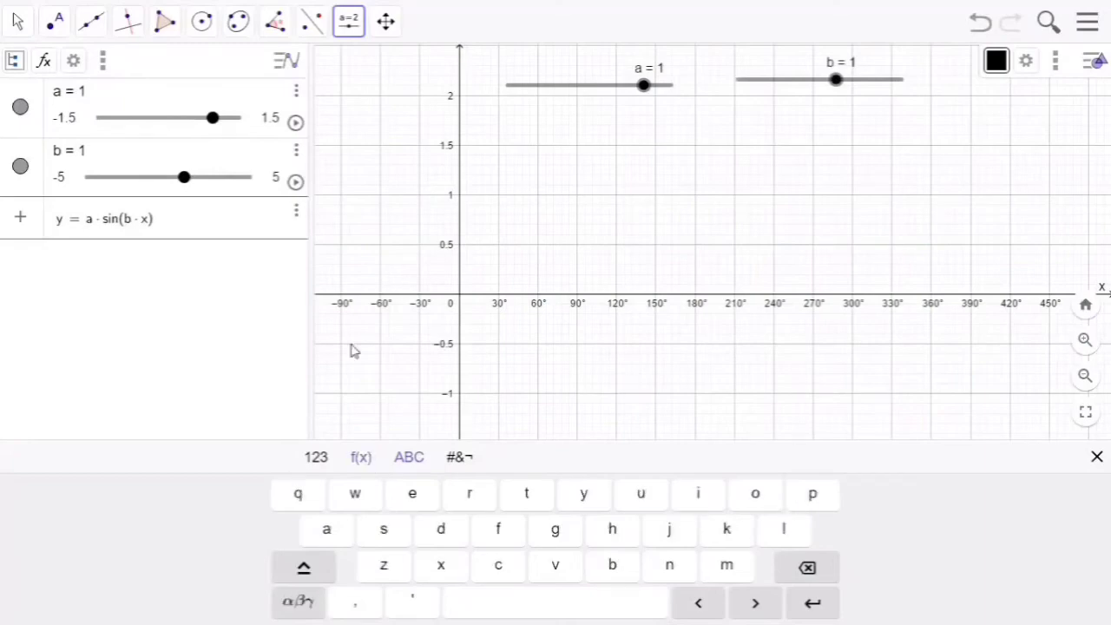
text(^)
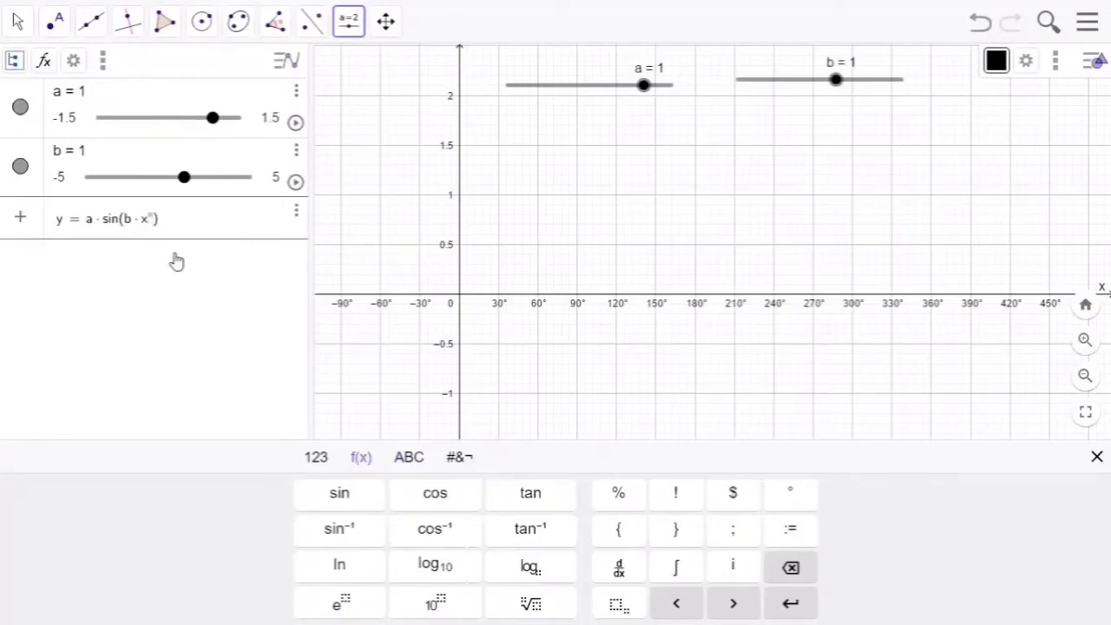
key(Return)
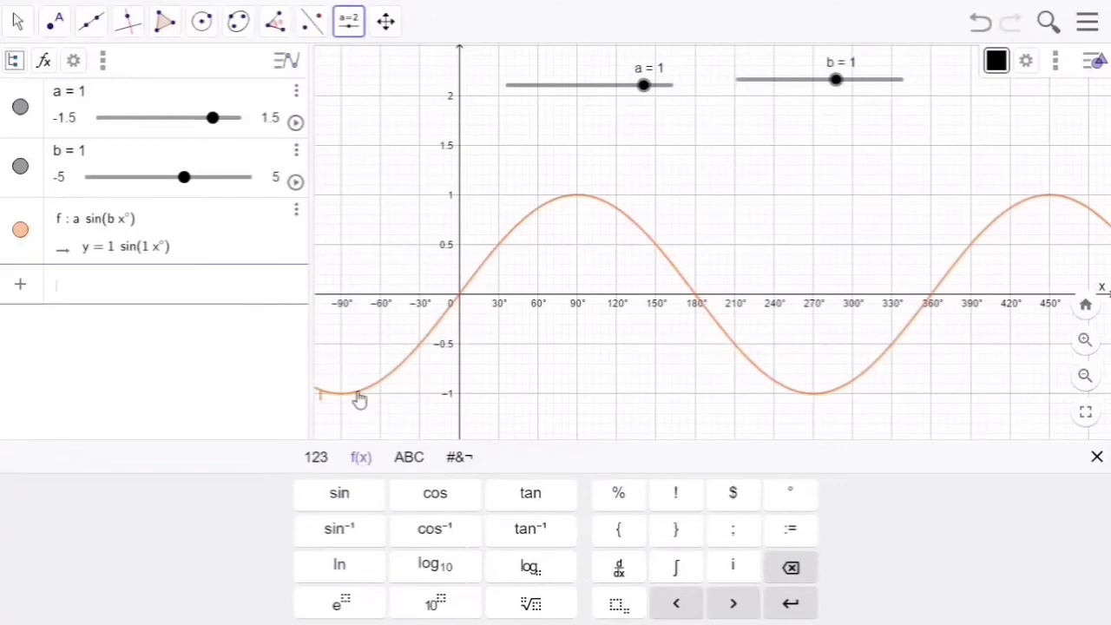
Step: Define the cosine curve y = a · cos(b · x°) using both sliders
click(274, 274)
text(y)
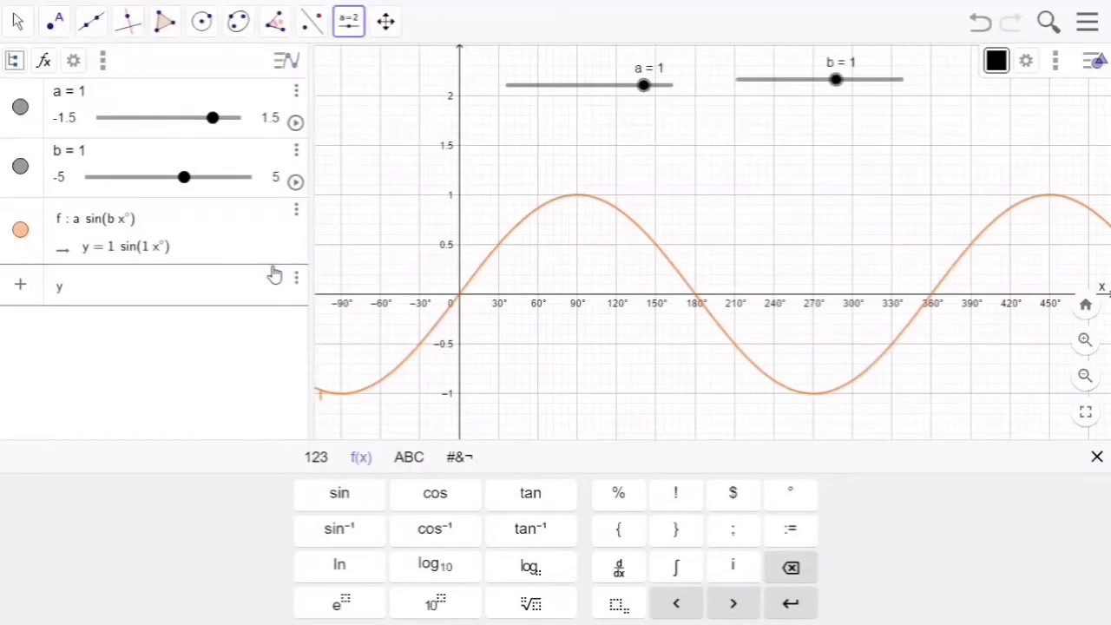
text( =)
text(a)
text(*co)
text(s)
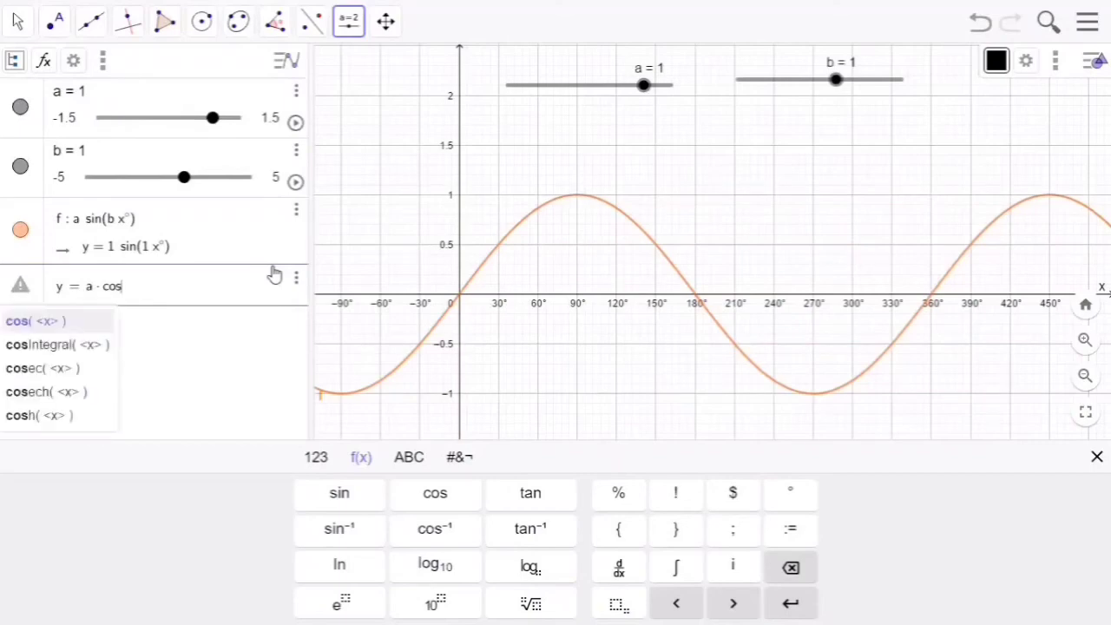
text(((b)
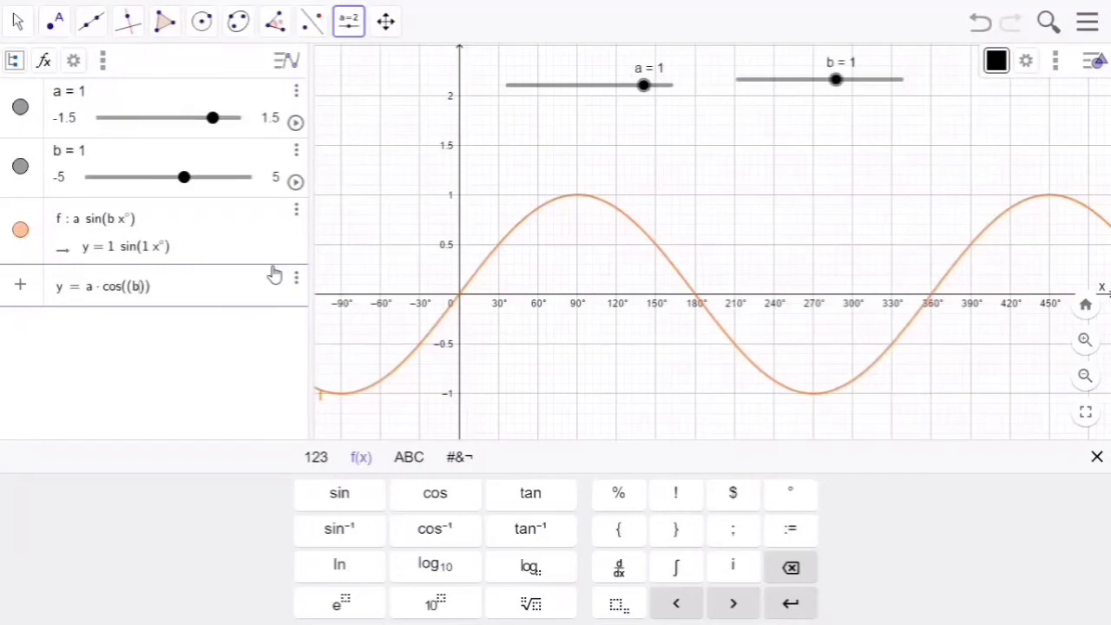
key(BackSpace)
key(BackSpace)
text(b)
text(*x)
click(795, 495)
key(Return)
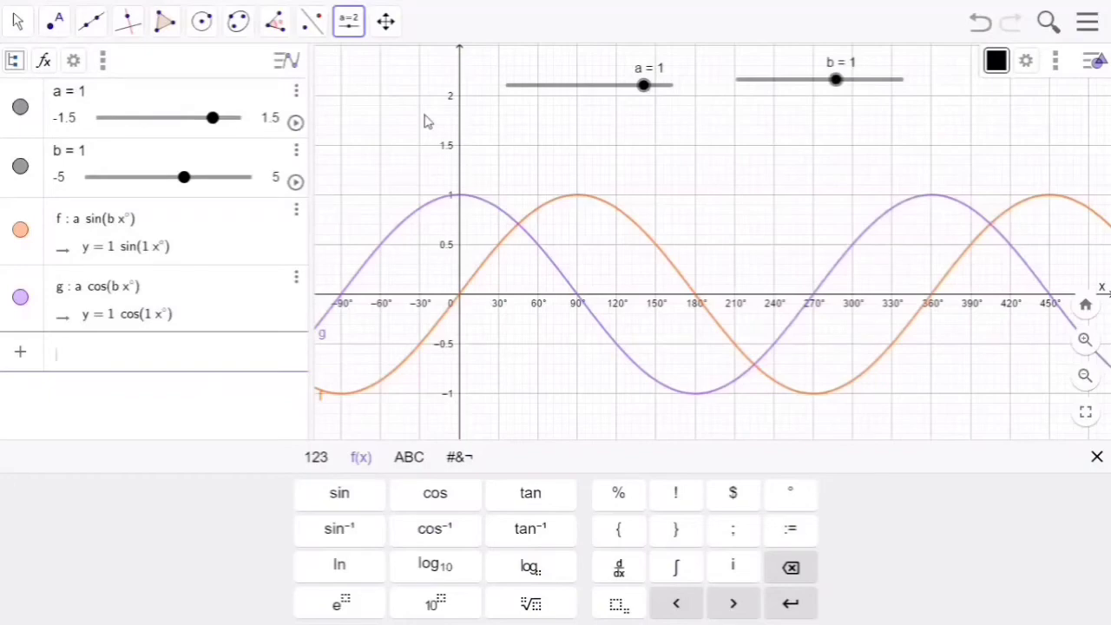
Step: Vary the amplitude slider a through -0.9 and 0.1, finishing at 1.3
click(663, 86)
click(541, 85)
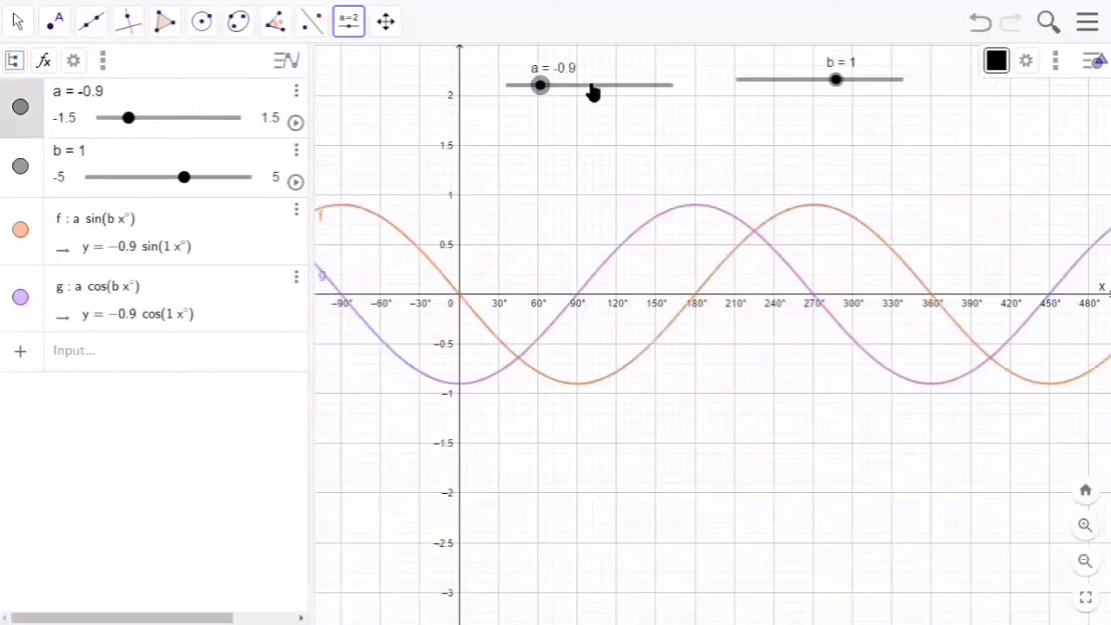
click(595, 86)
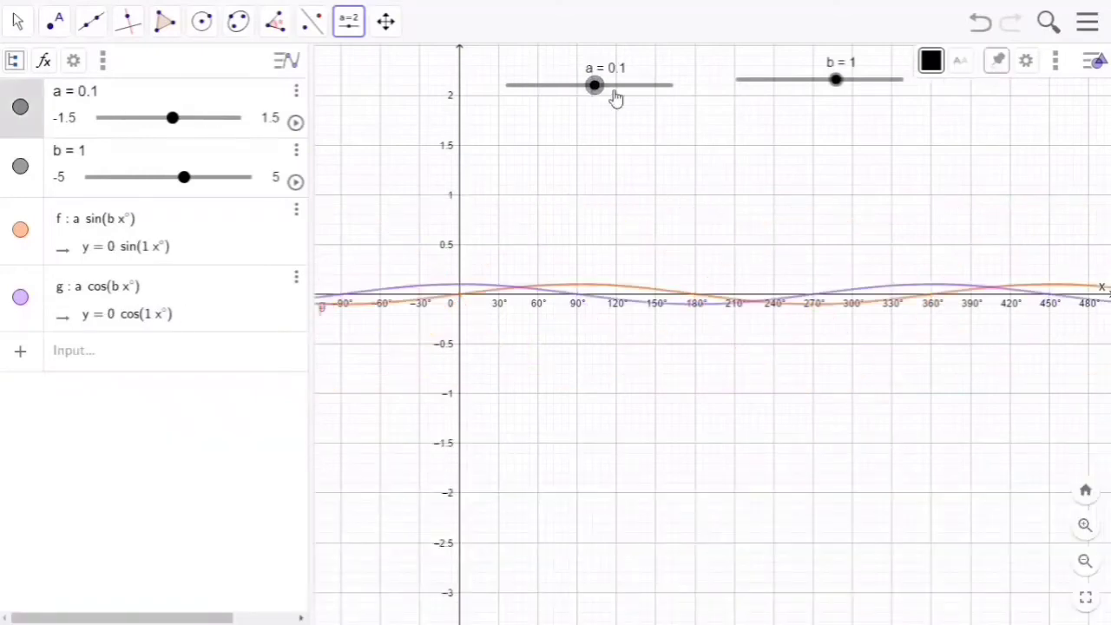
click(659, 86)
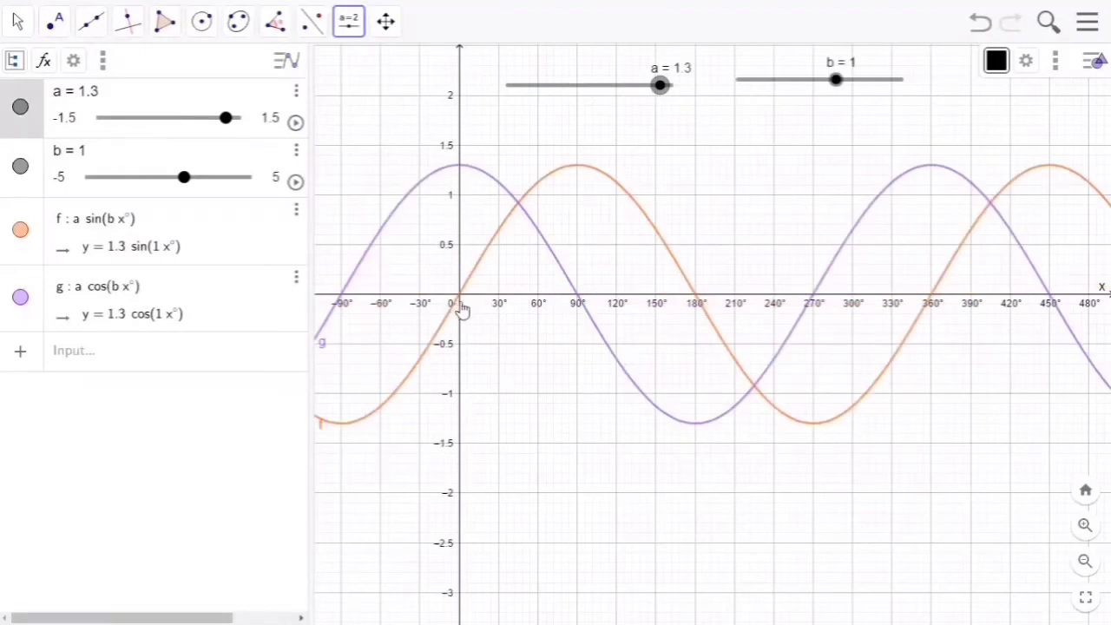
Step: Turn on animation for both sliders a and b to make the sine and cosine waves move
right_click(614, 90)
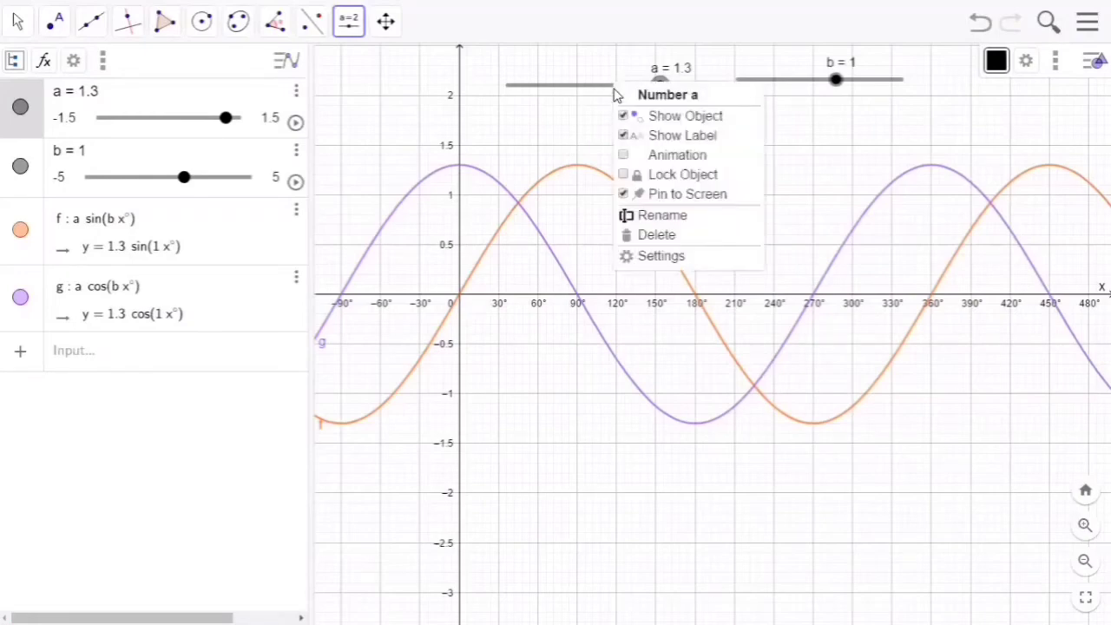
click(622, 156)
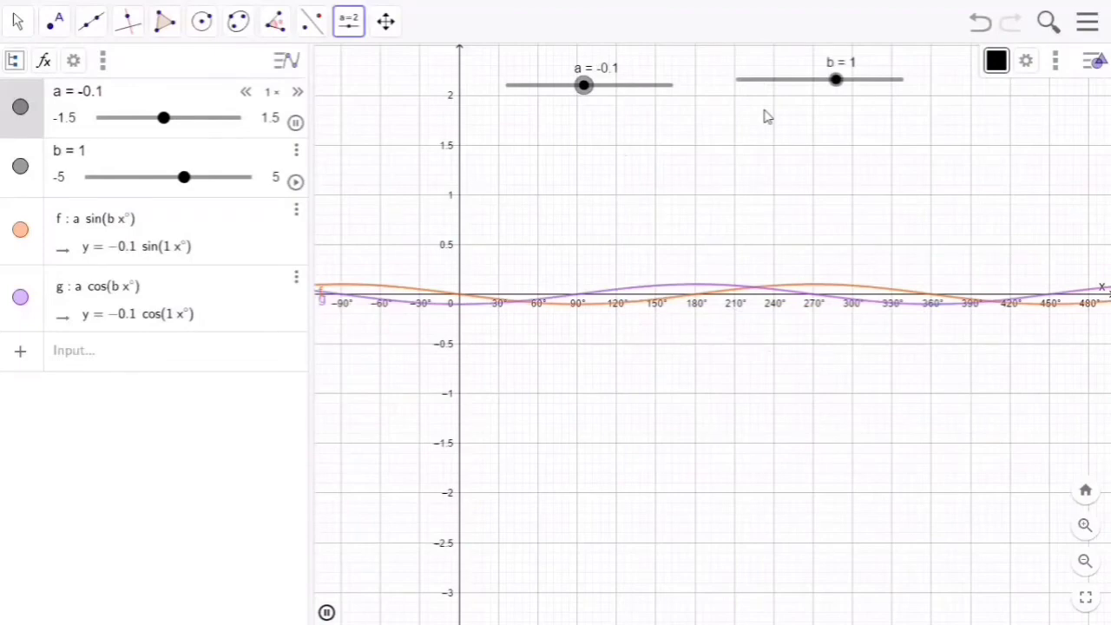
right_click(760, 79)
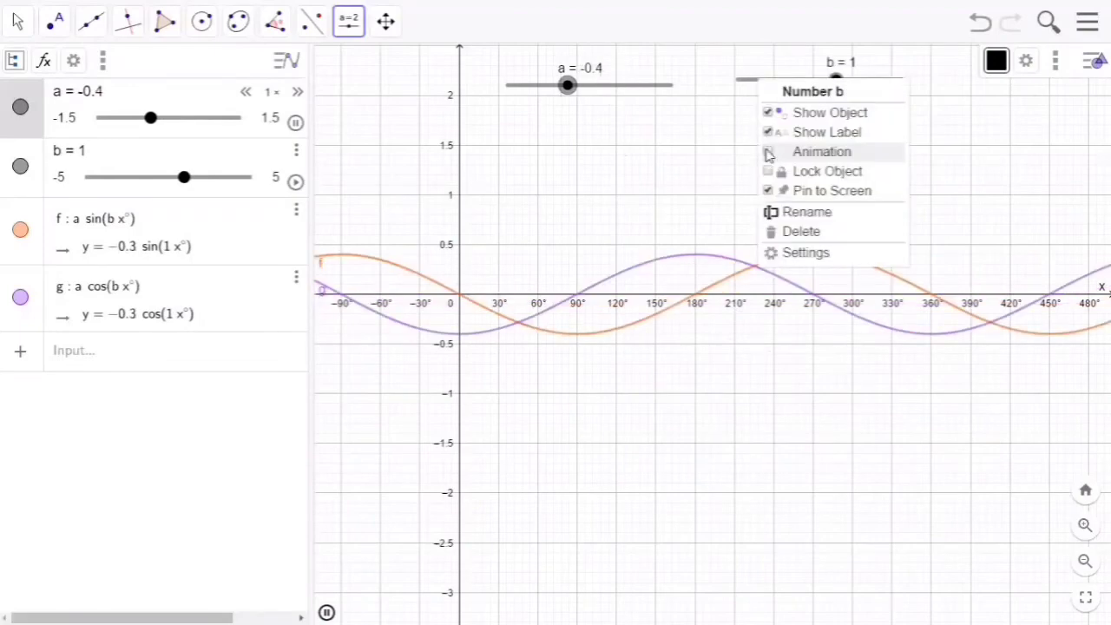
click(768, 153)
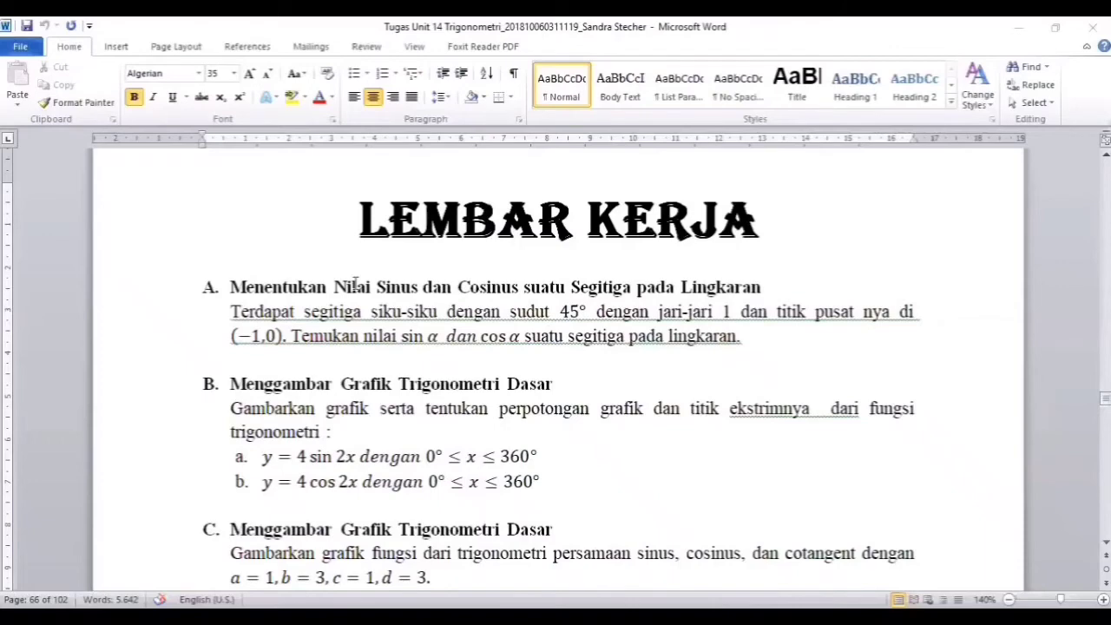
Step: Switch from the worksheet to GeoGebra and draw a circle centred at (-1, 0) passing through the origin
click(472, 287)
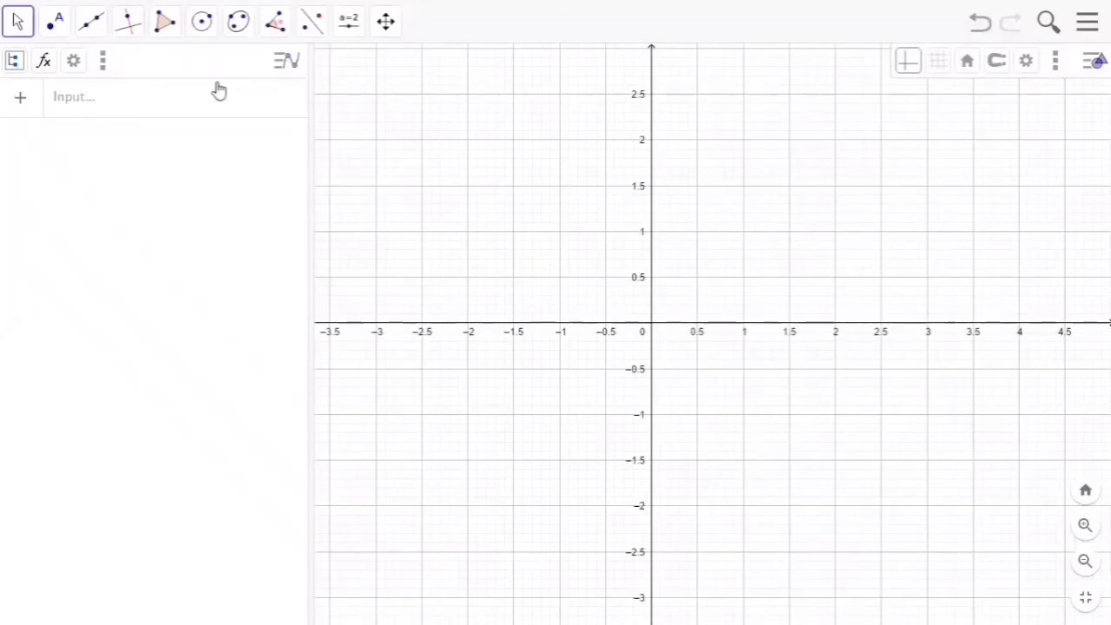
click(201, 20)
click(239, 73)
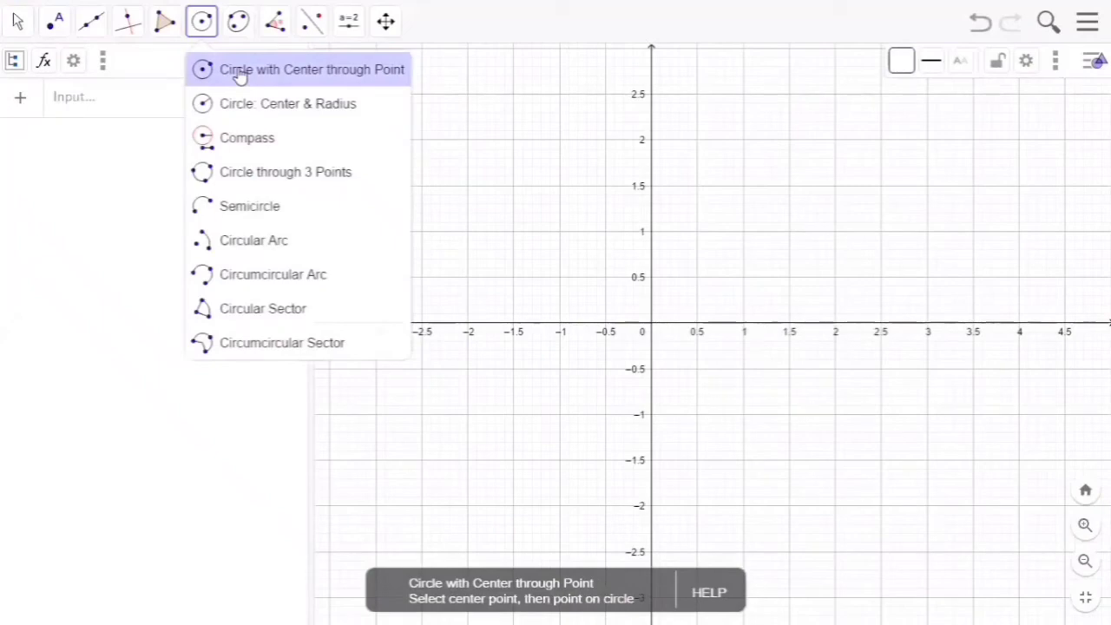
click(559, 324)
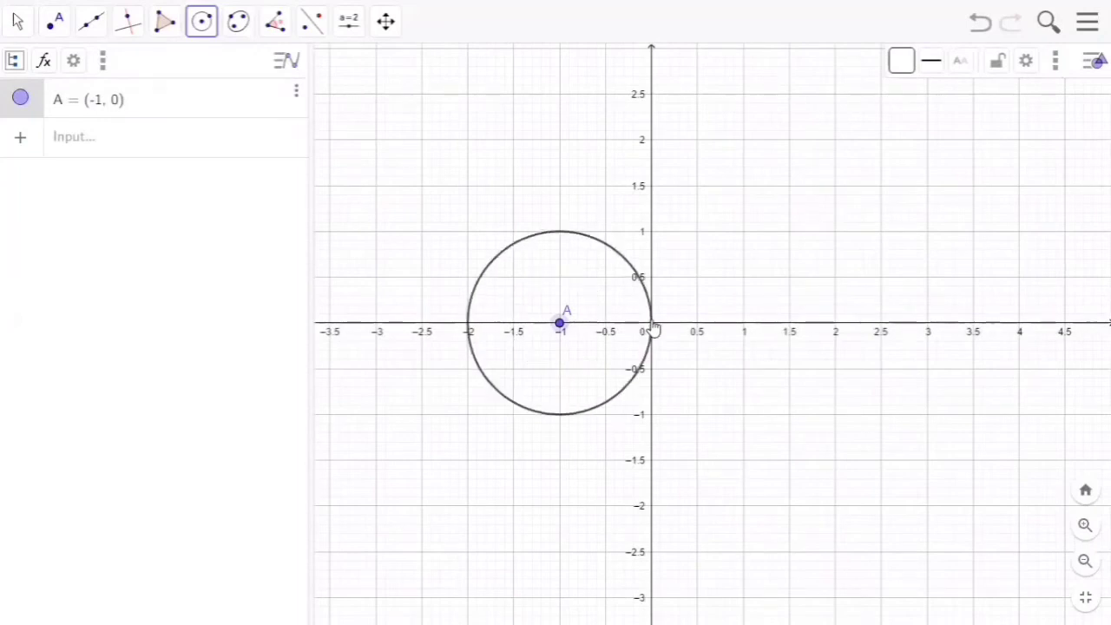
click(653, 326)
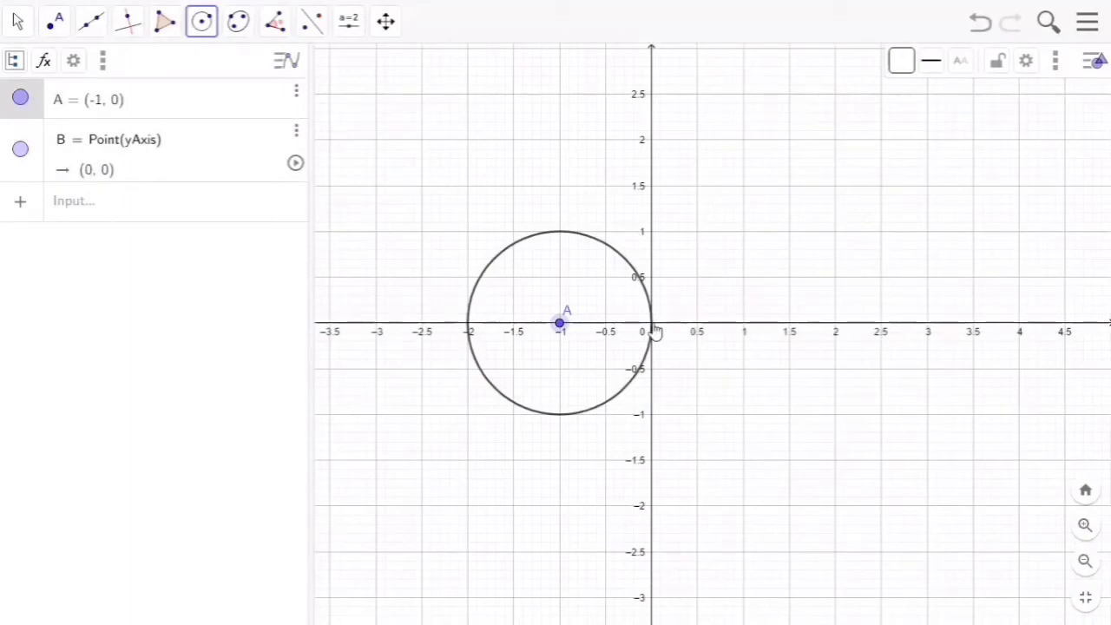
click(652, 328)
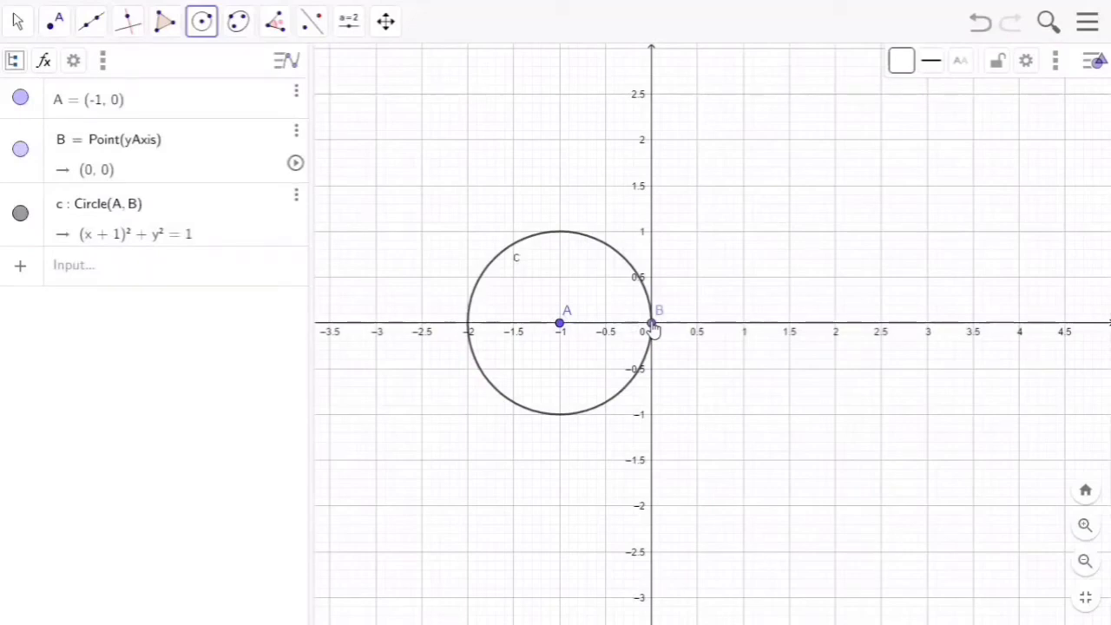
Step: Create an angle slider α = 45° ranging from 0° to 360° above the circle
click(351, 28)
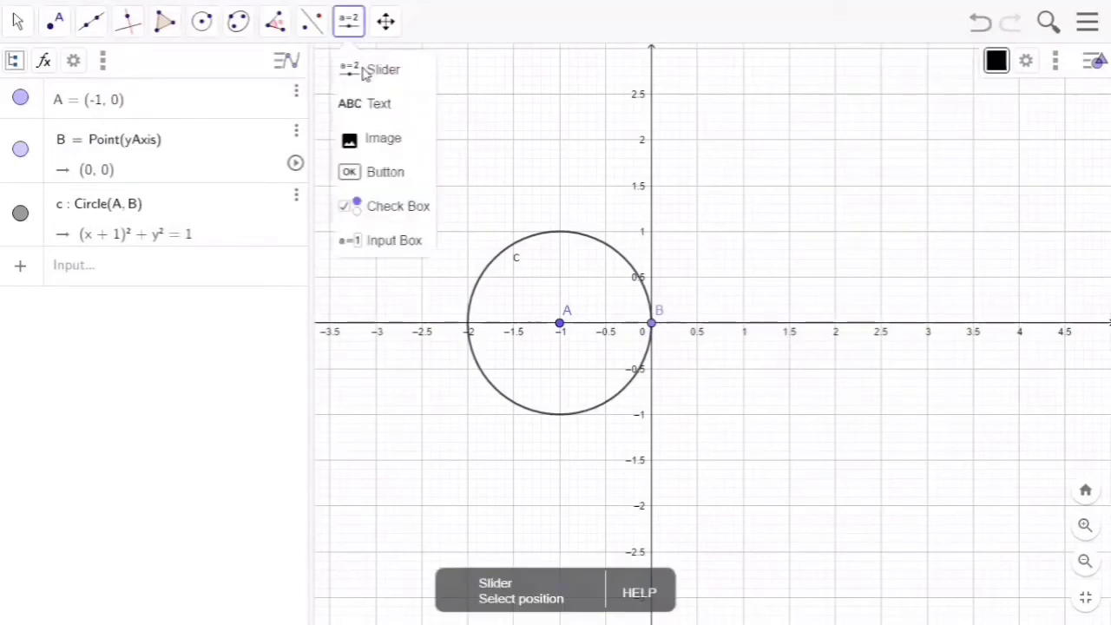
click(364, 71)
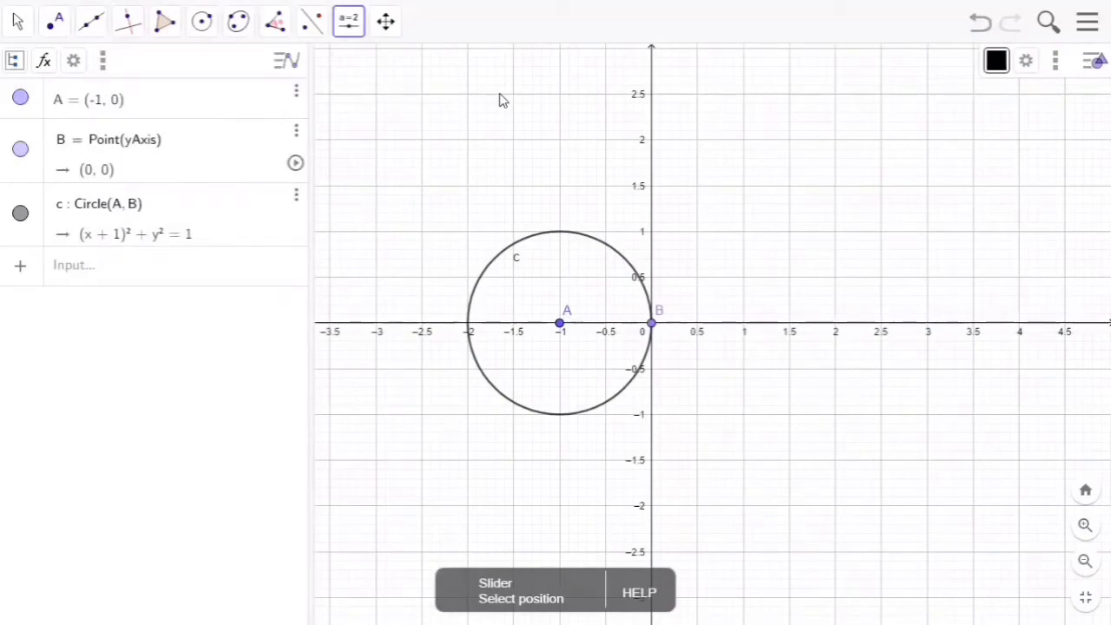
click(469, 157)
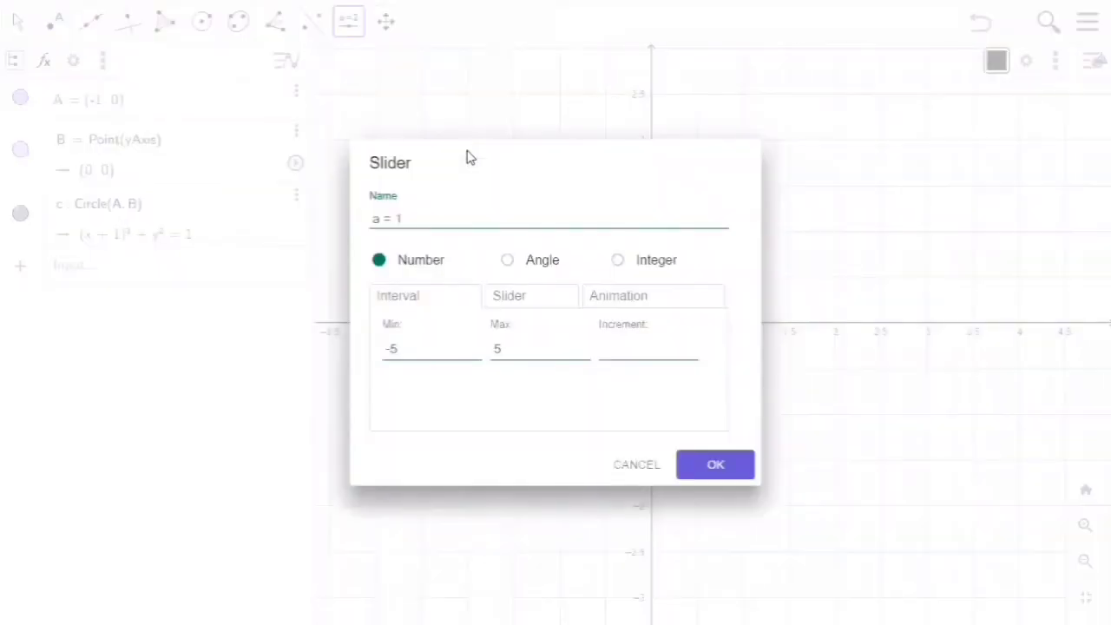
click(508, 260)
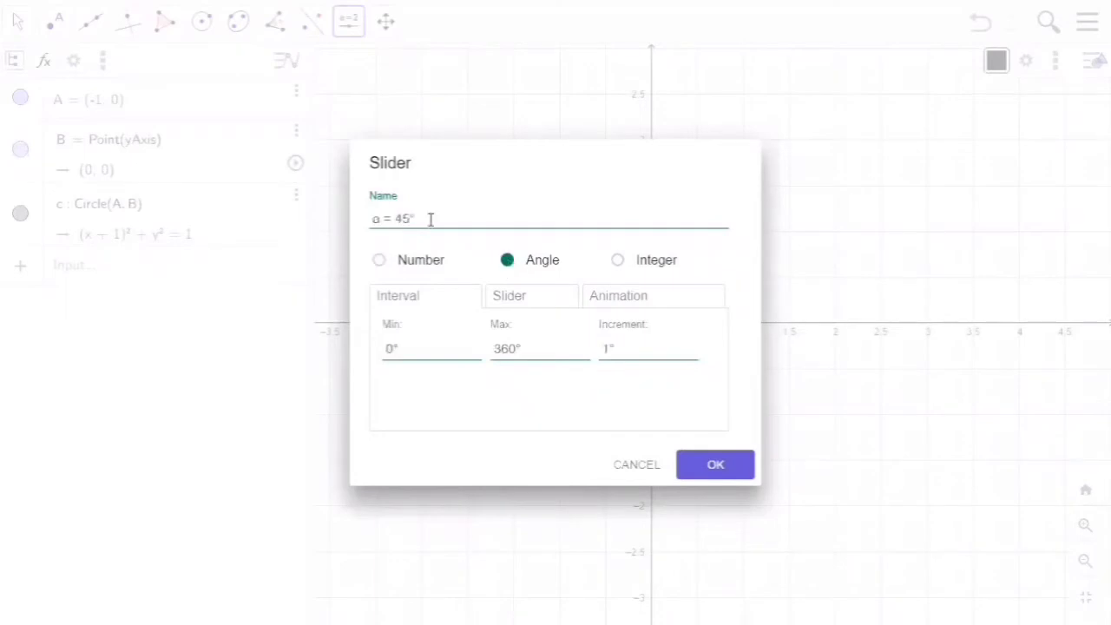
click(726, 467)
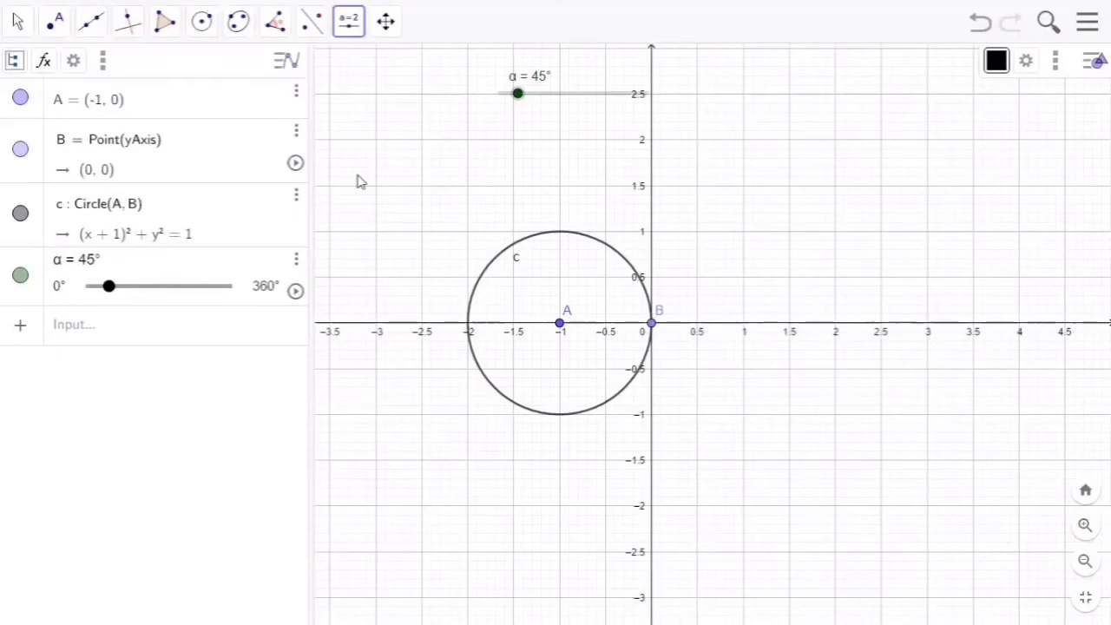
Step: Construct a 45° counterclockwise angle with leg point B and vertex A using Angle with Given Size
click(283, 34)
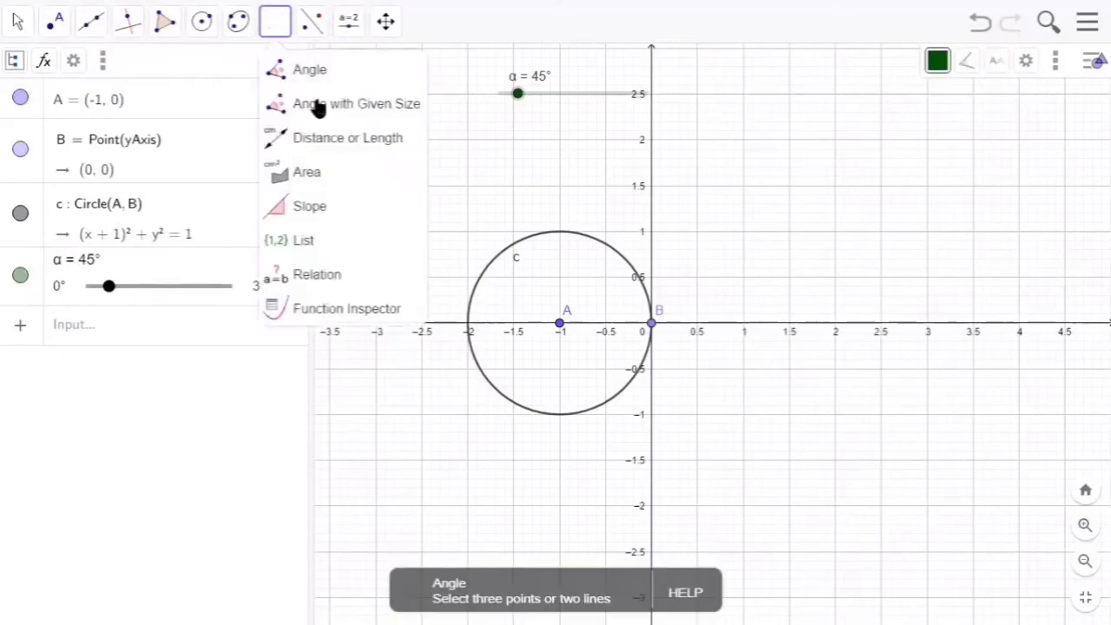
click(317, 106)
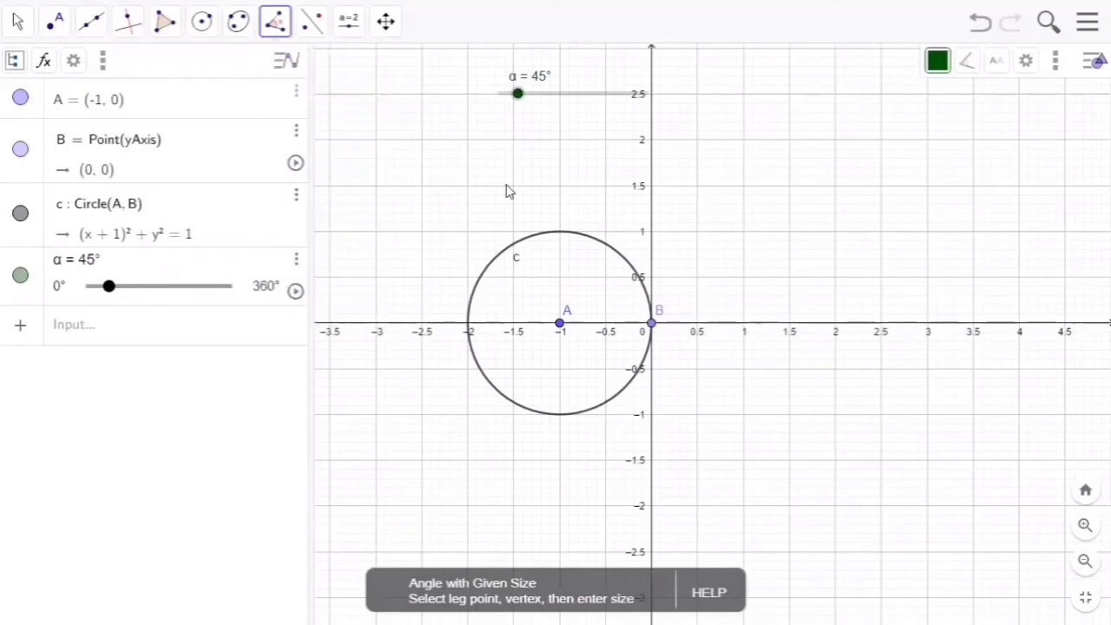
click(652, 324)
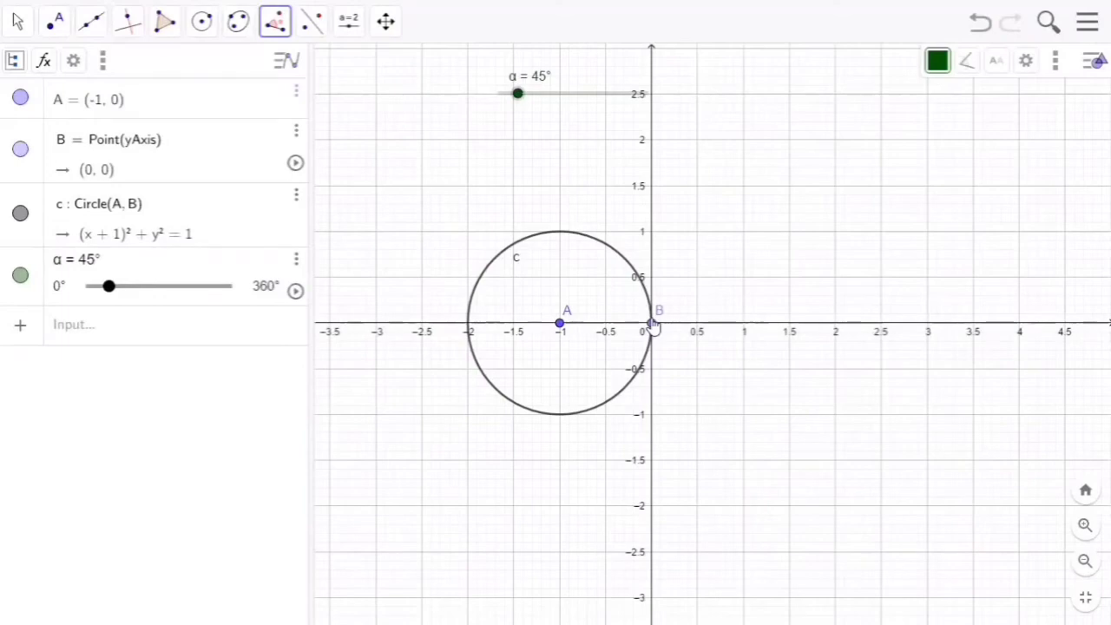
click(560, 324)
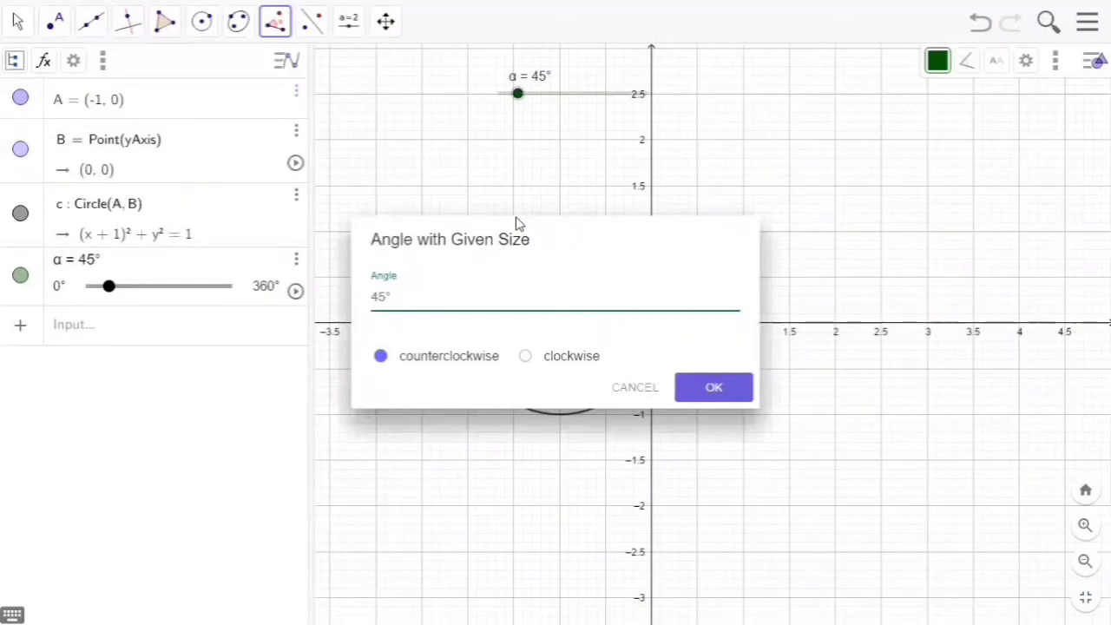
click(709, 388)
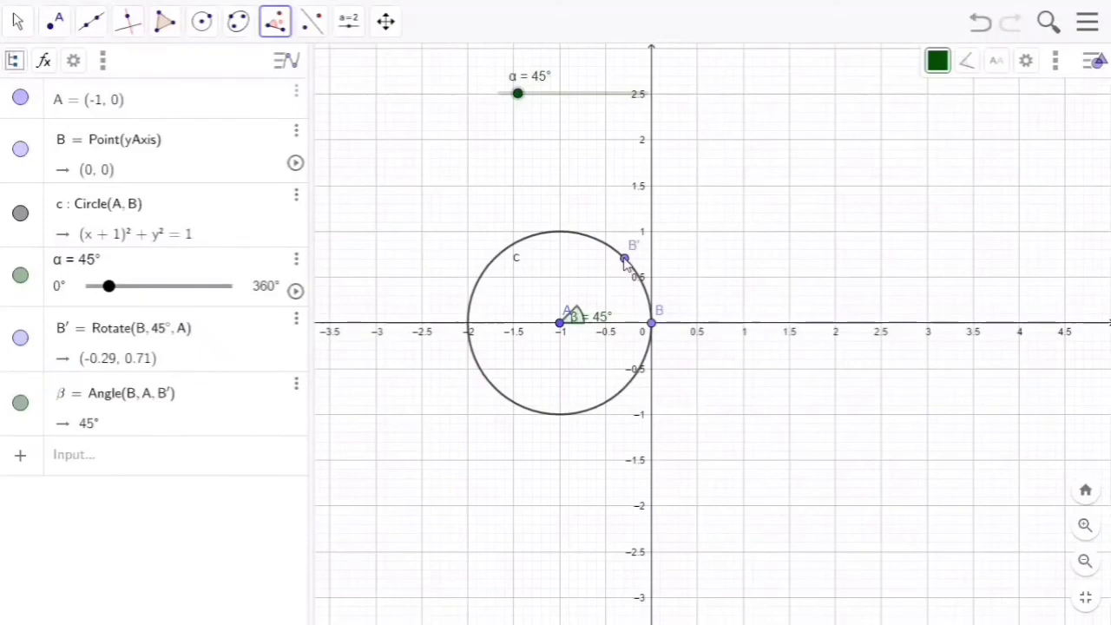
Step: Rename the rotated point B′ on the circle to C
right_click(624, 260)
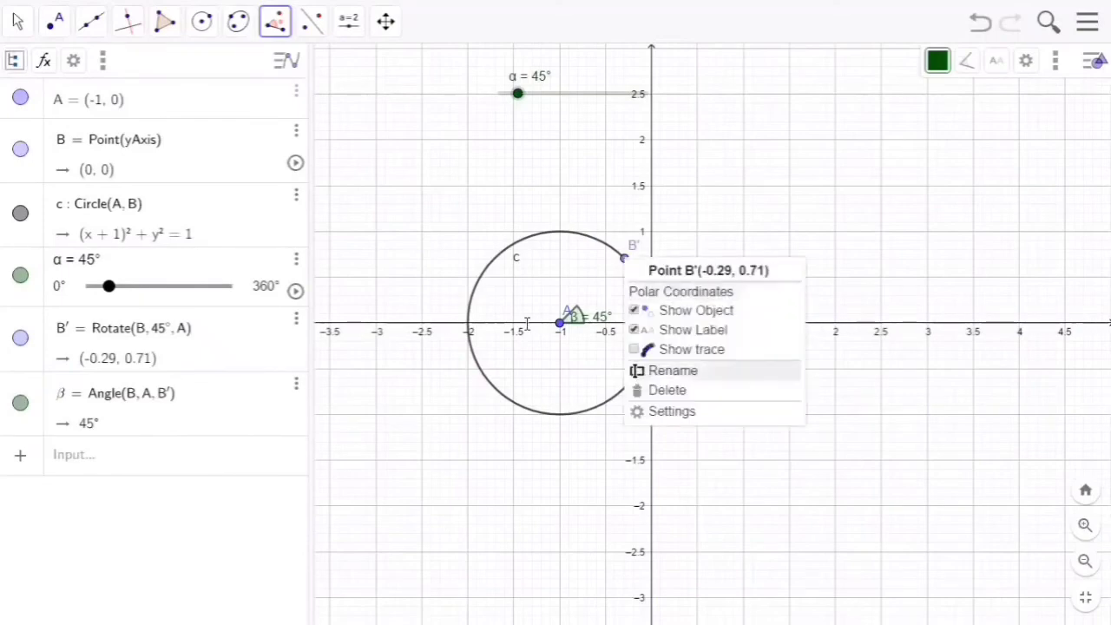
text(C)
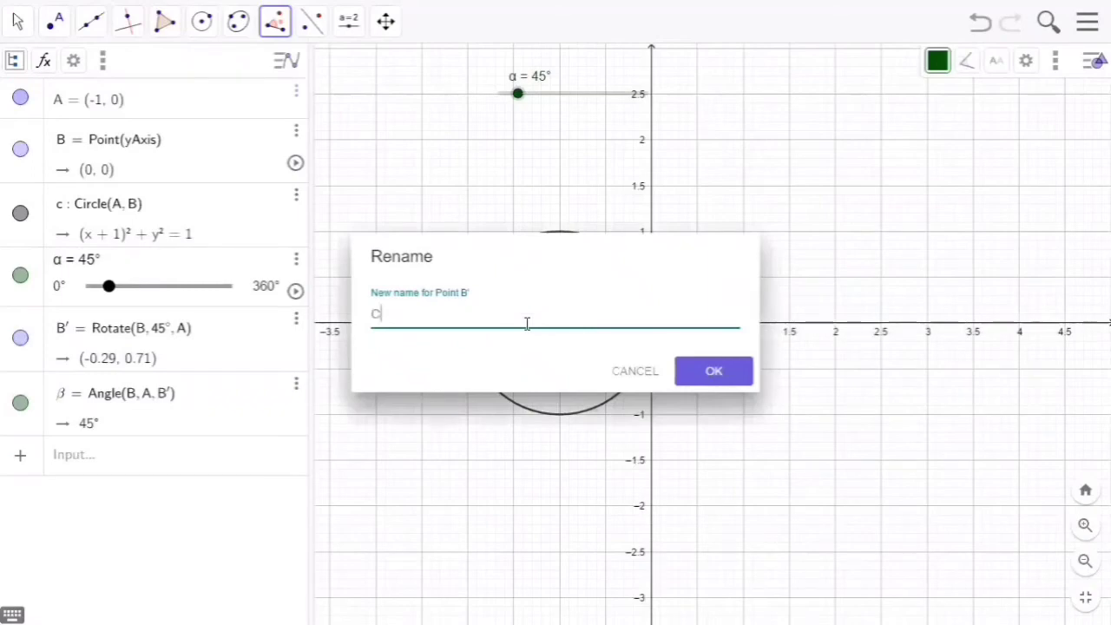
key(Return)
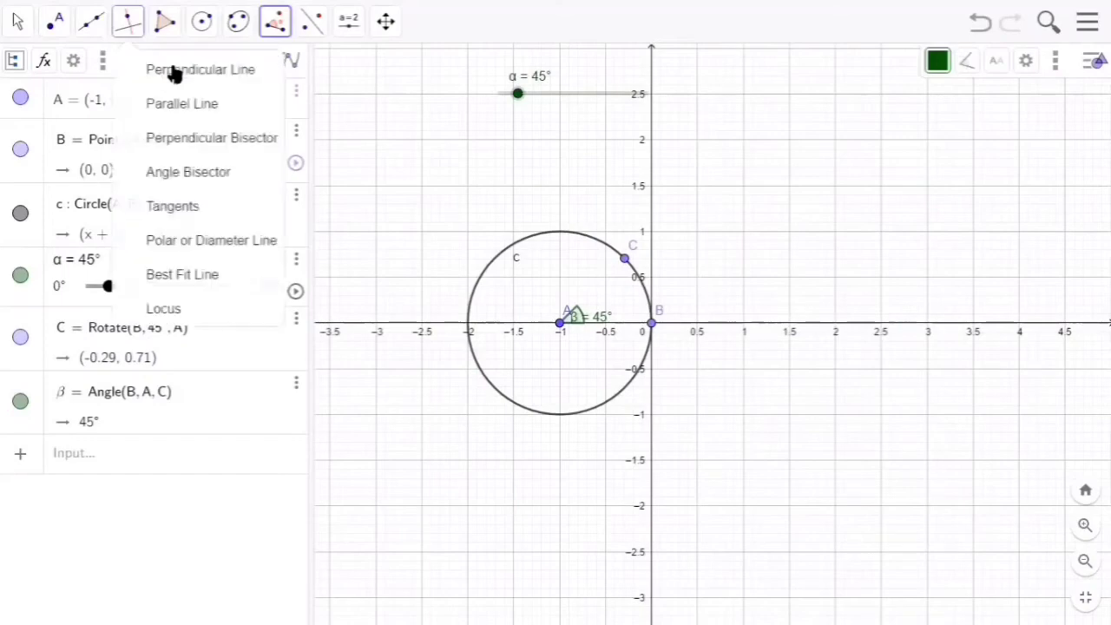
Step: Construct a line through point C perpendicular to the x-axis
click(173, 69)
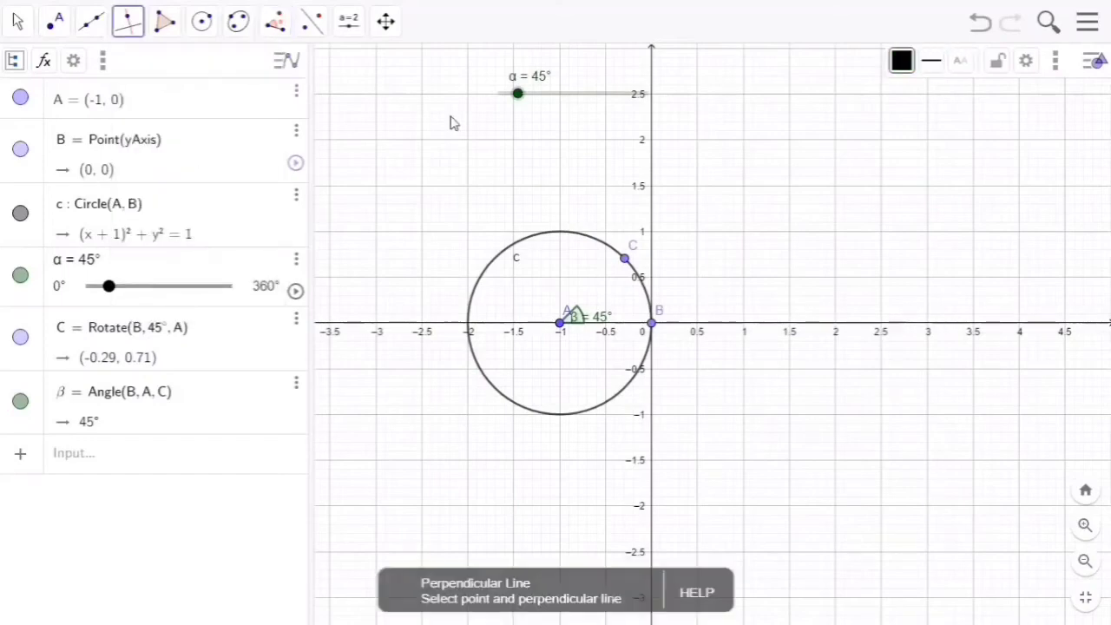
click(626, 260)
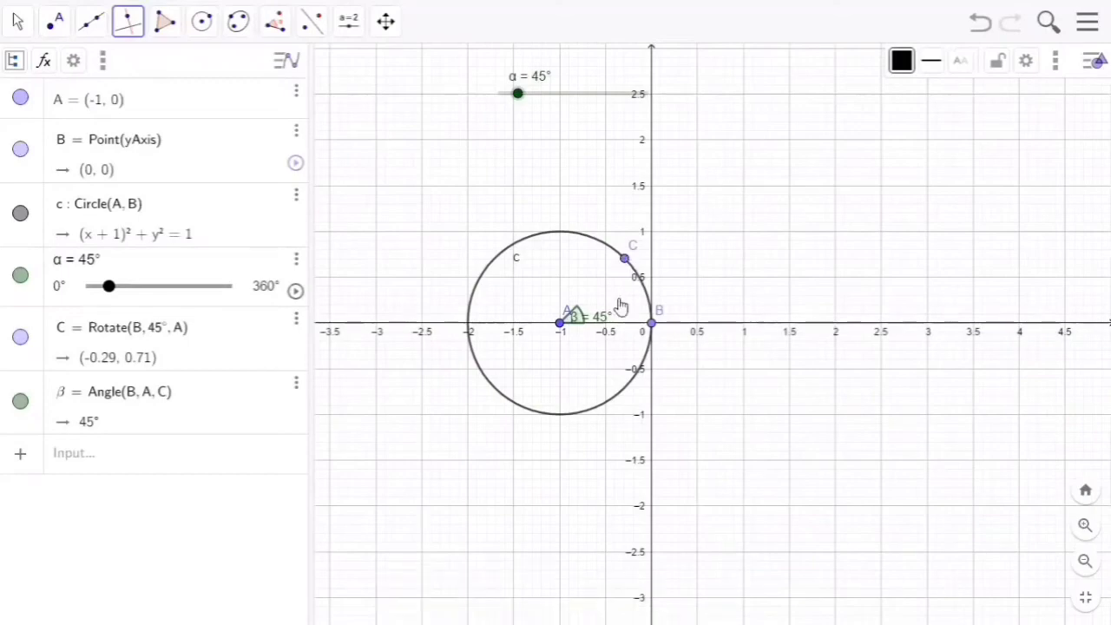
click(670, 328)
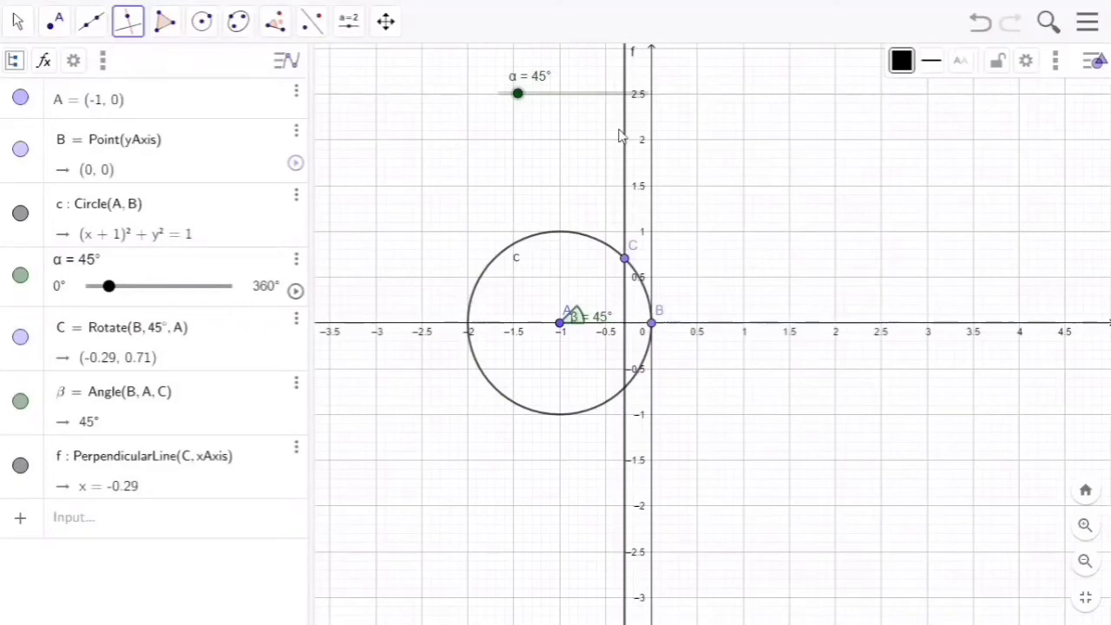
Step: Mark the intersection point of the perpendicular line through C and the x-axis
click(56, 26)
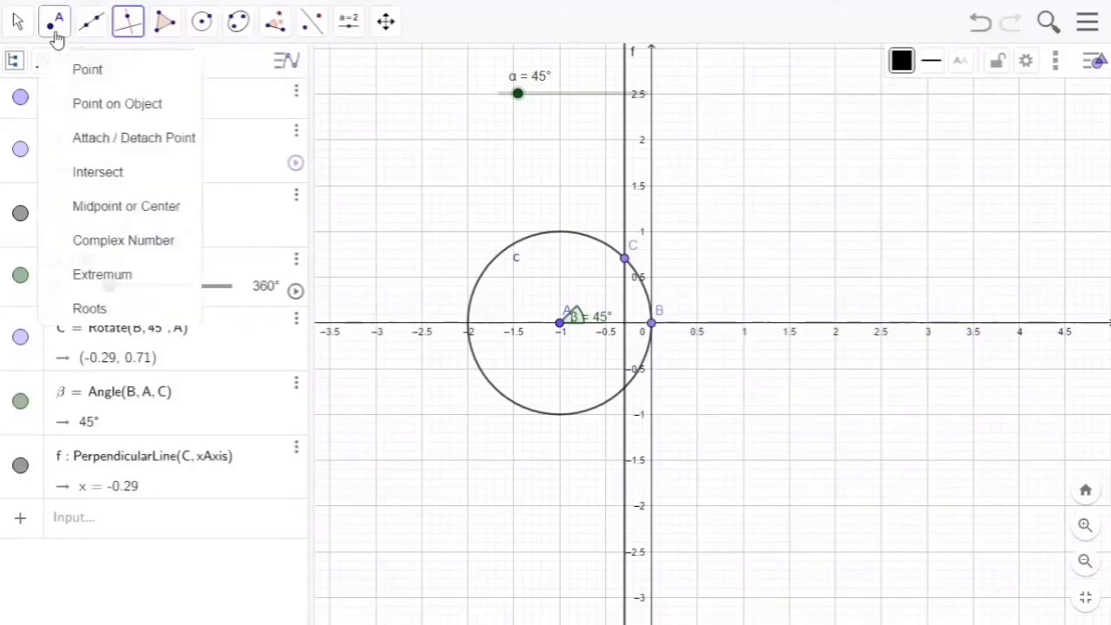
click(117, 103)
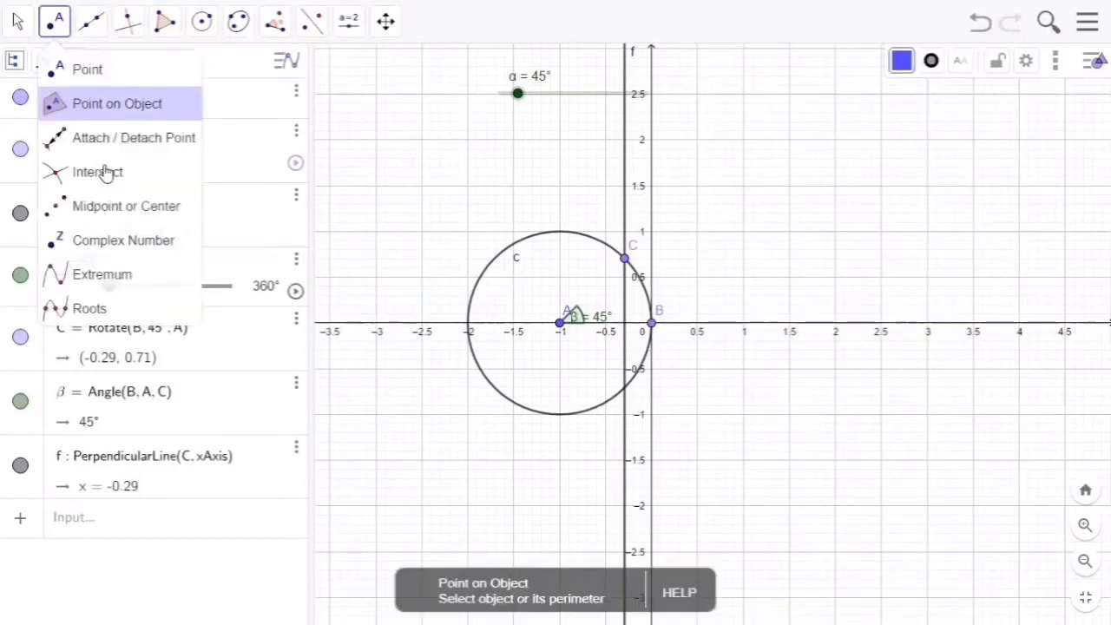
click(105, 172)
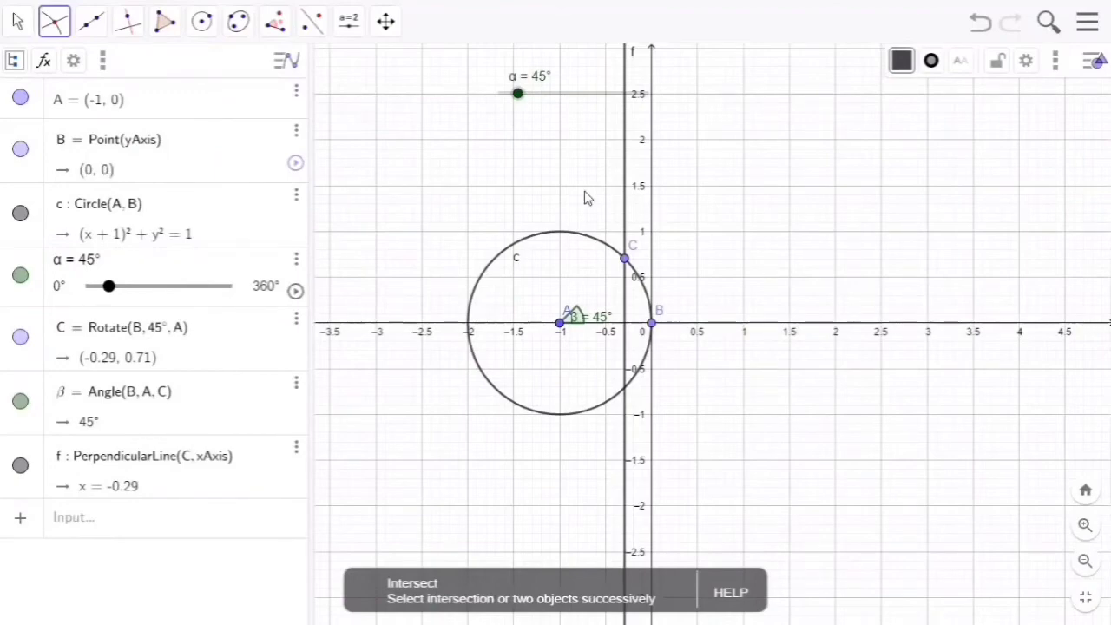
click(625, 219)
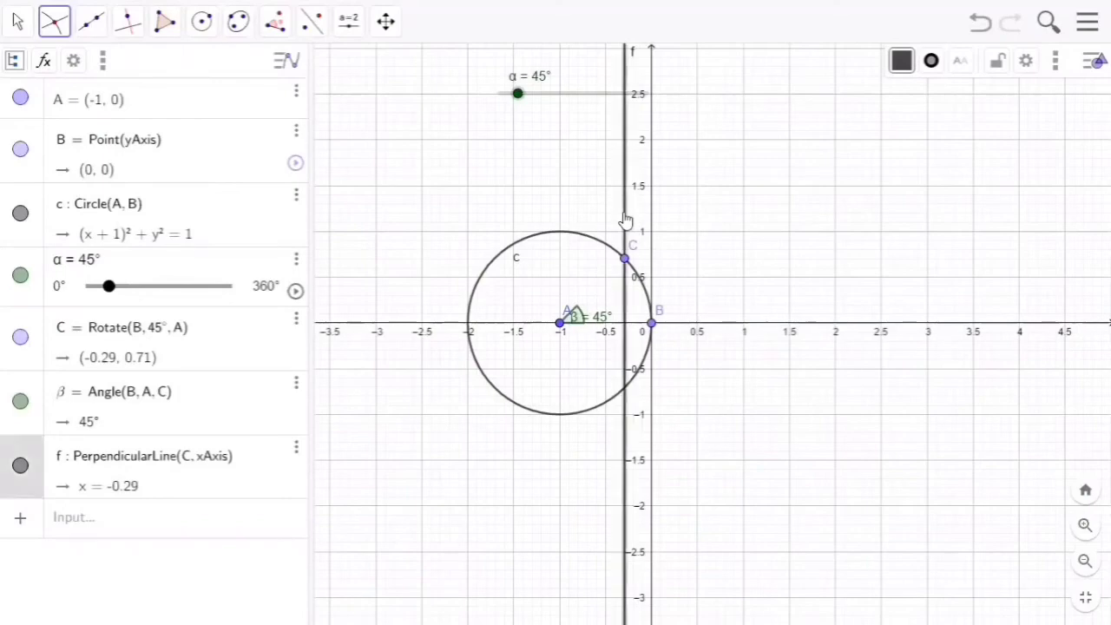
click(651, 329)
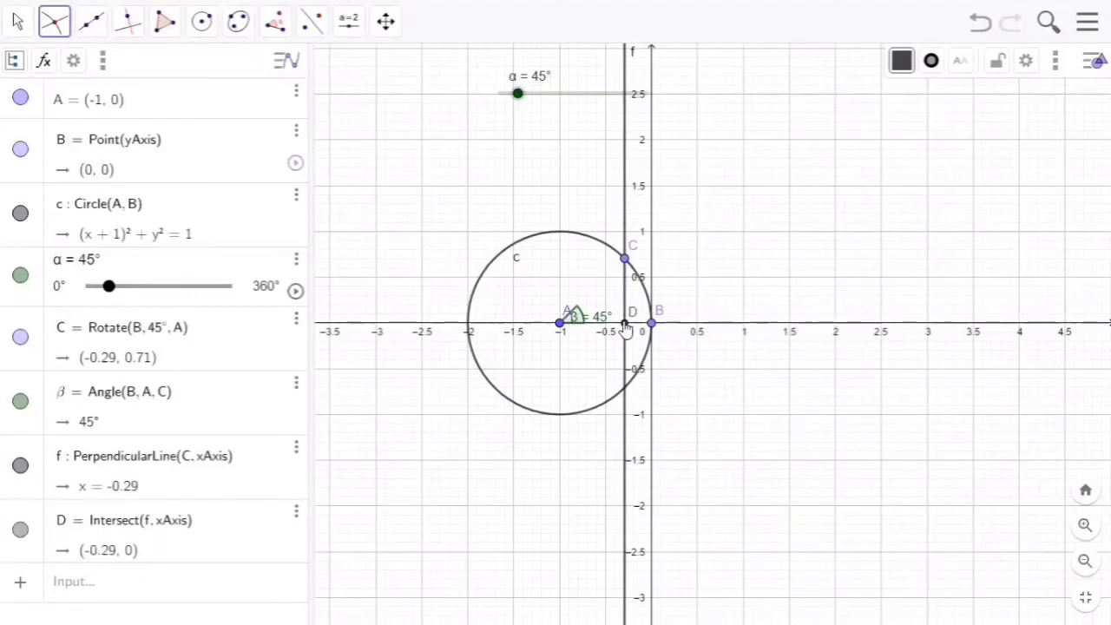
Step: Hide the perpendicular line f and point B from the graph
right_click(626, 213)
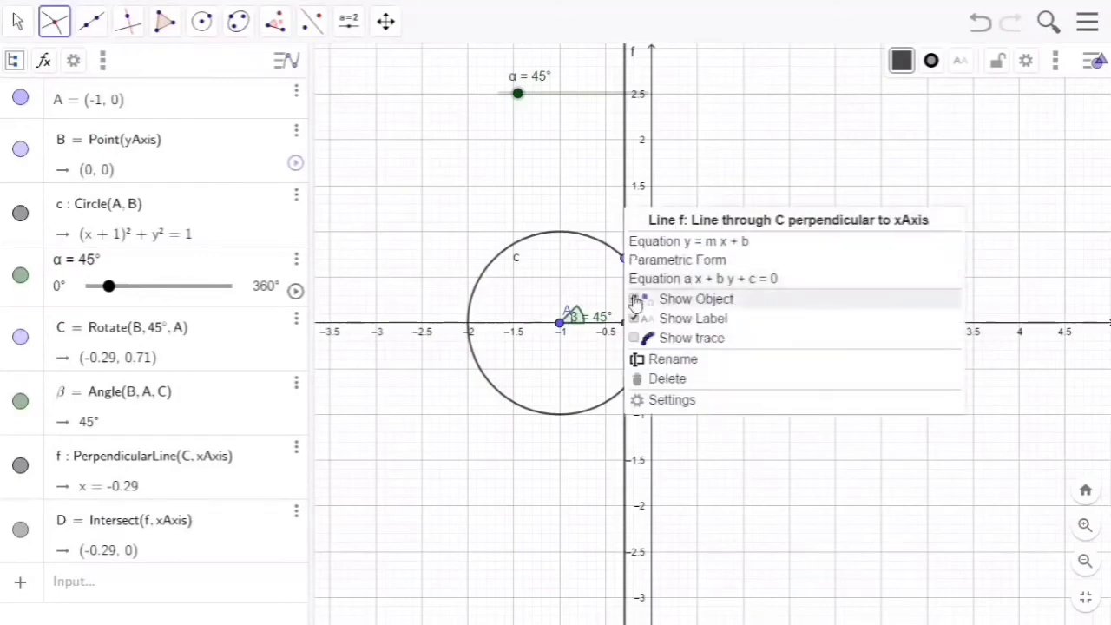
click(635, 300)
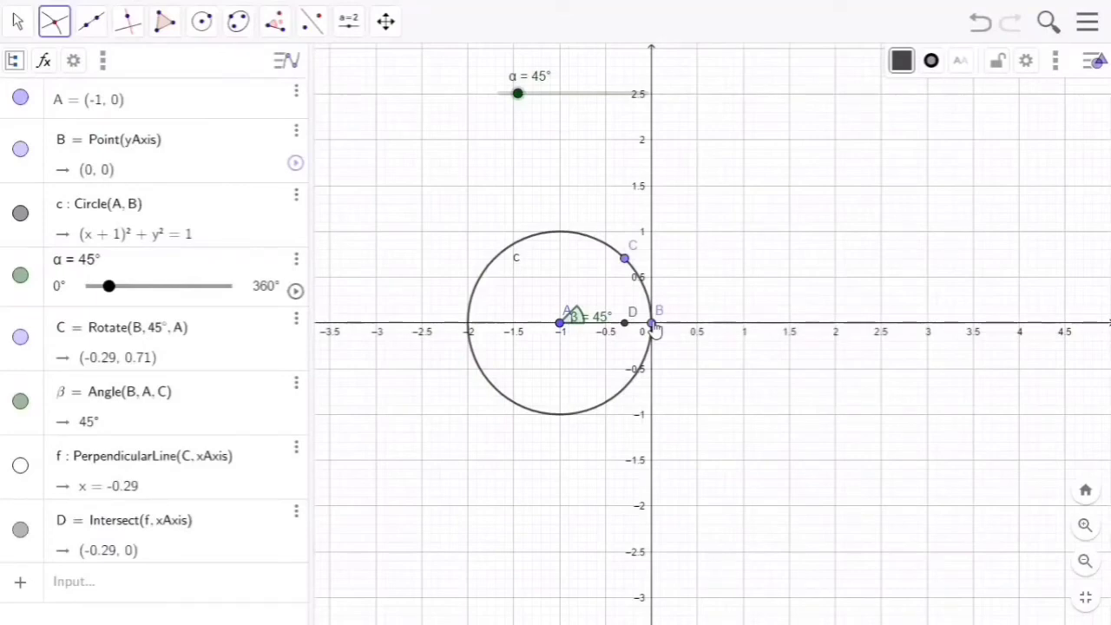
right_click(653, 325)
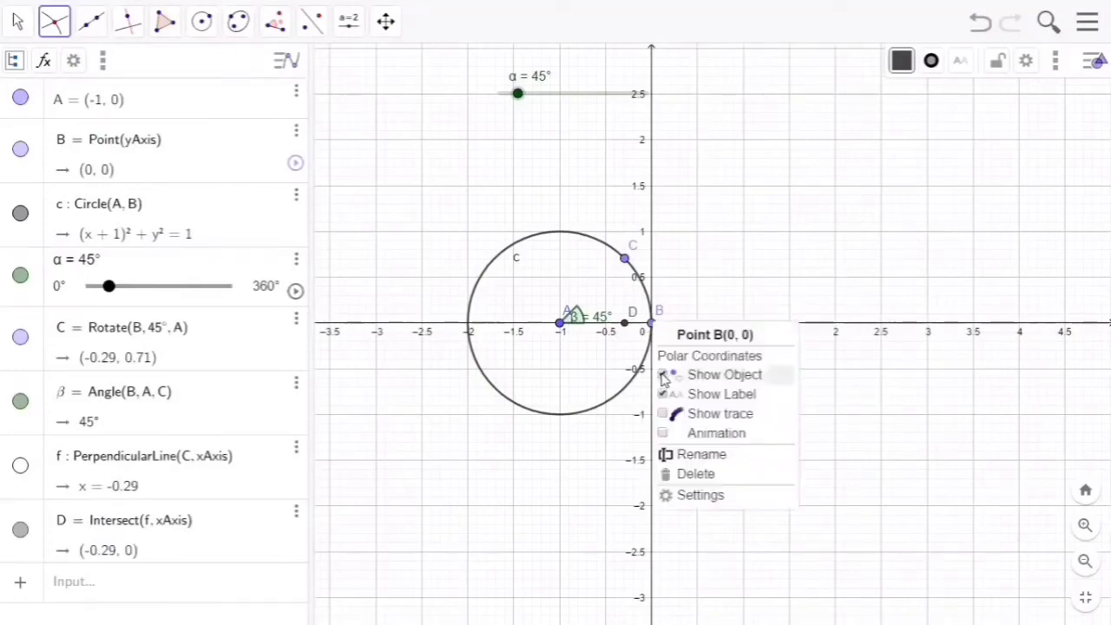
click(663, 379)
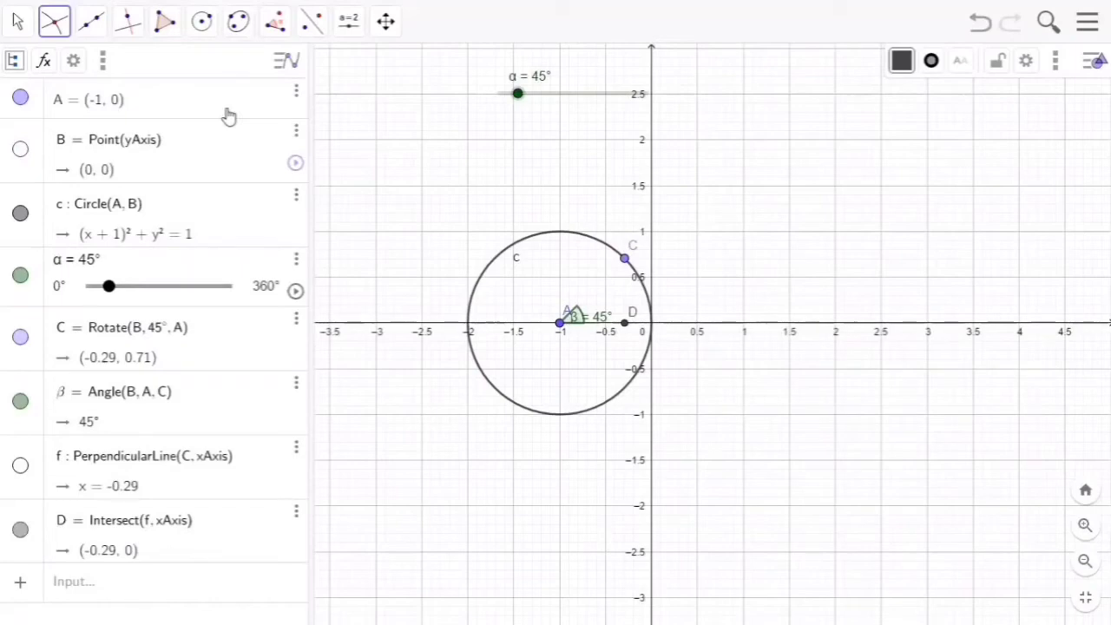
Step: Draw the triangle's hypotenuse and vertical side as segments from A to C and from C to D
click(91, 22)
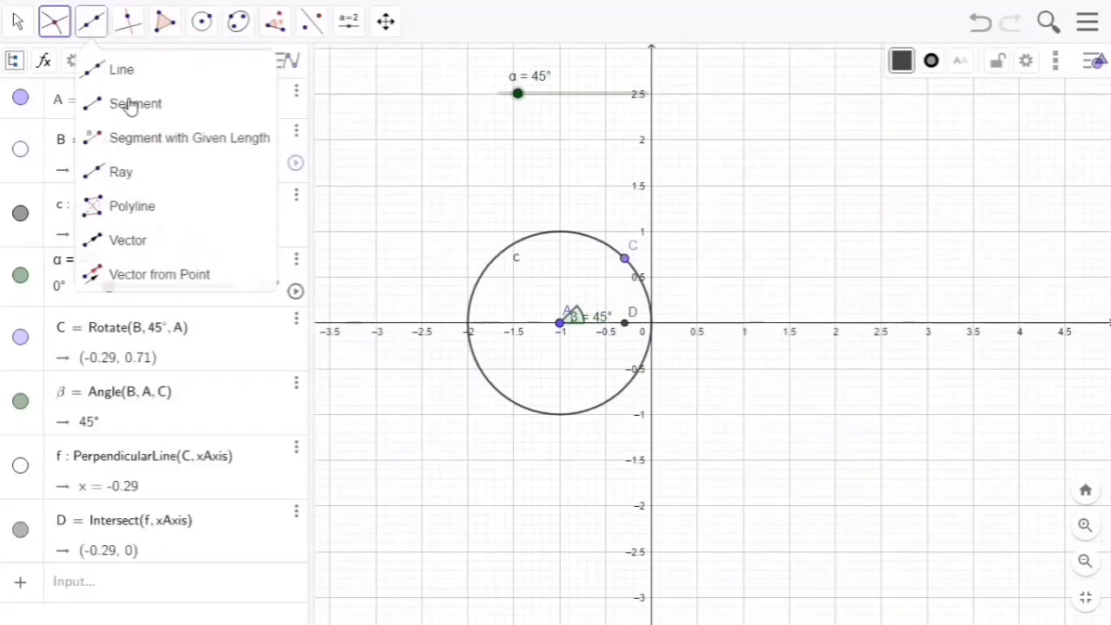
click(129, 104)
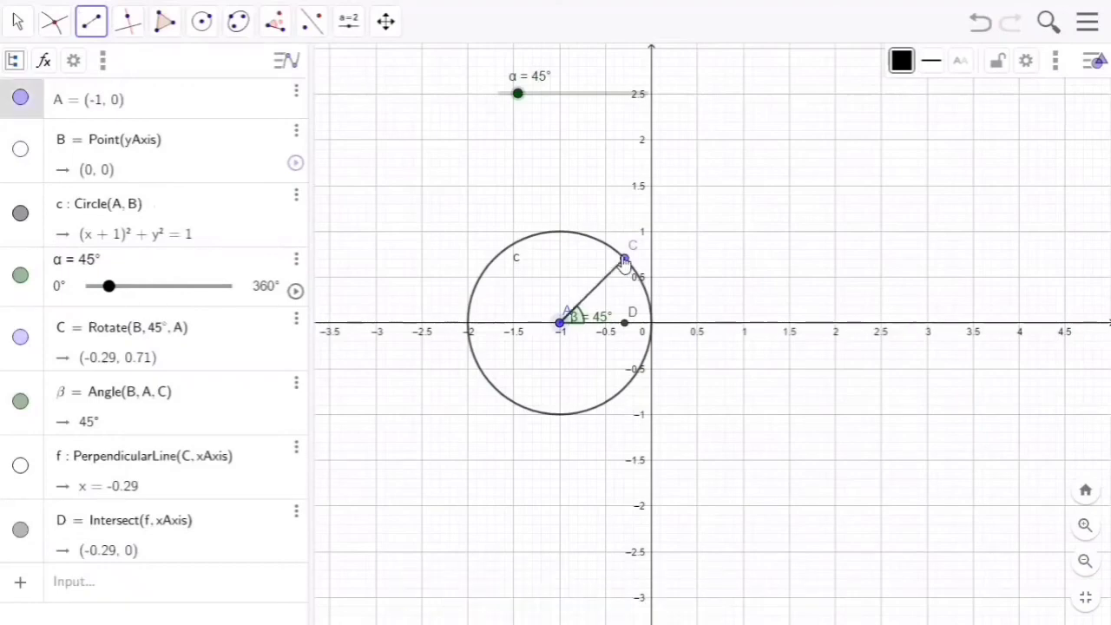
click(624, 260)
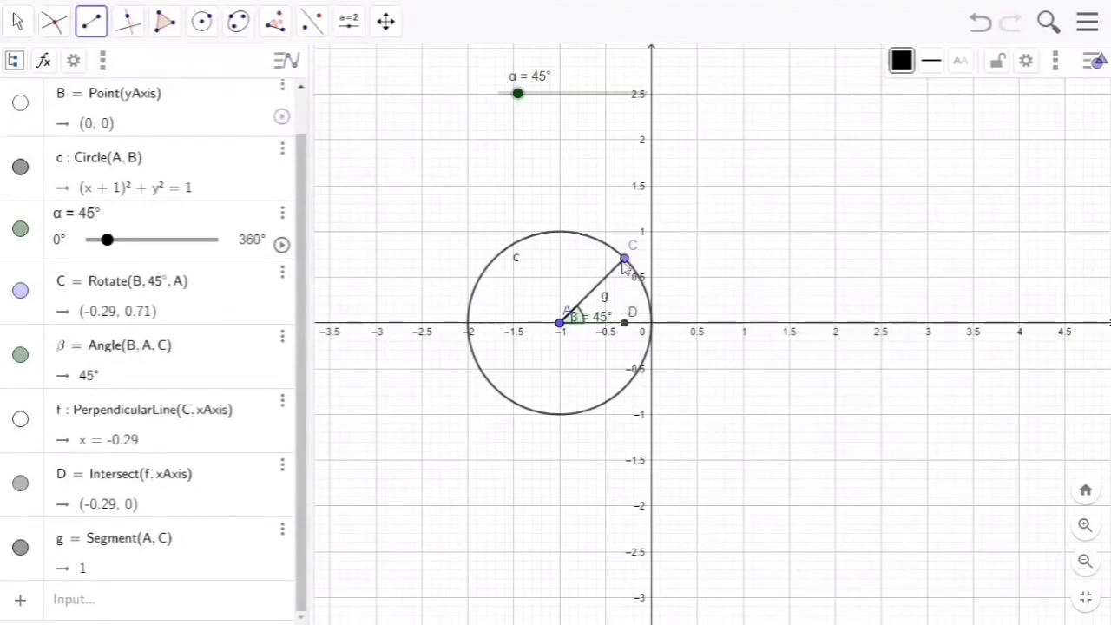
click(624, 260)
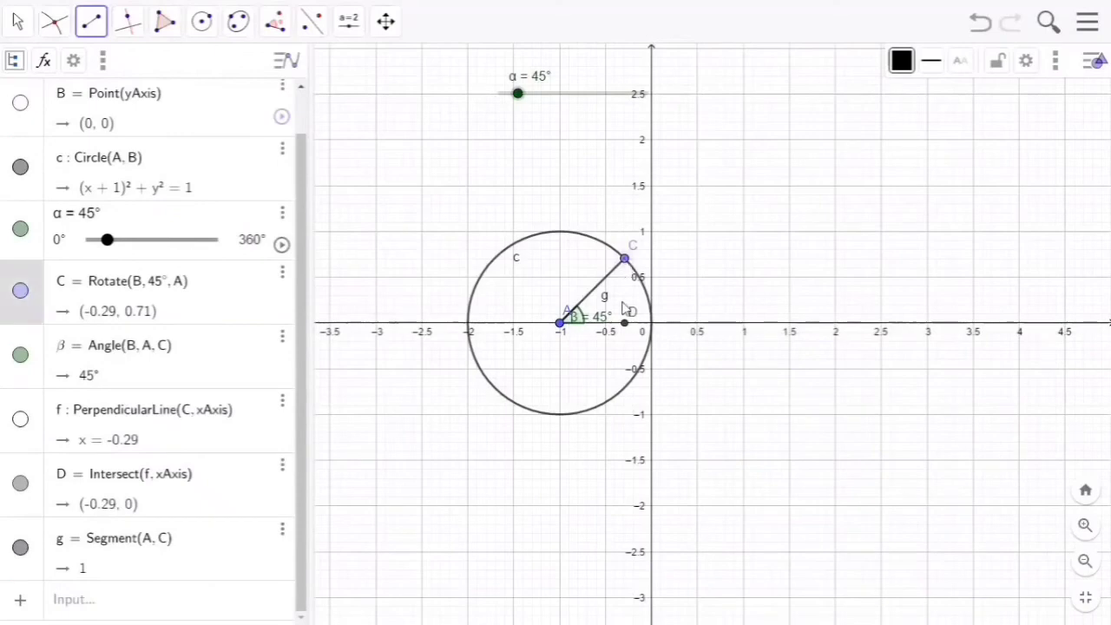
click(624, 330)
click(624, 326)
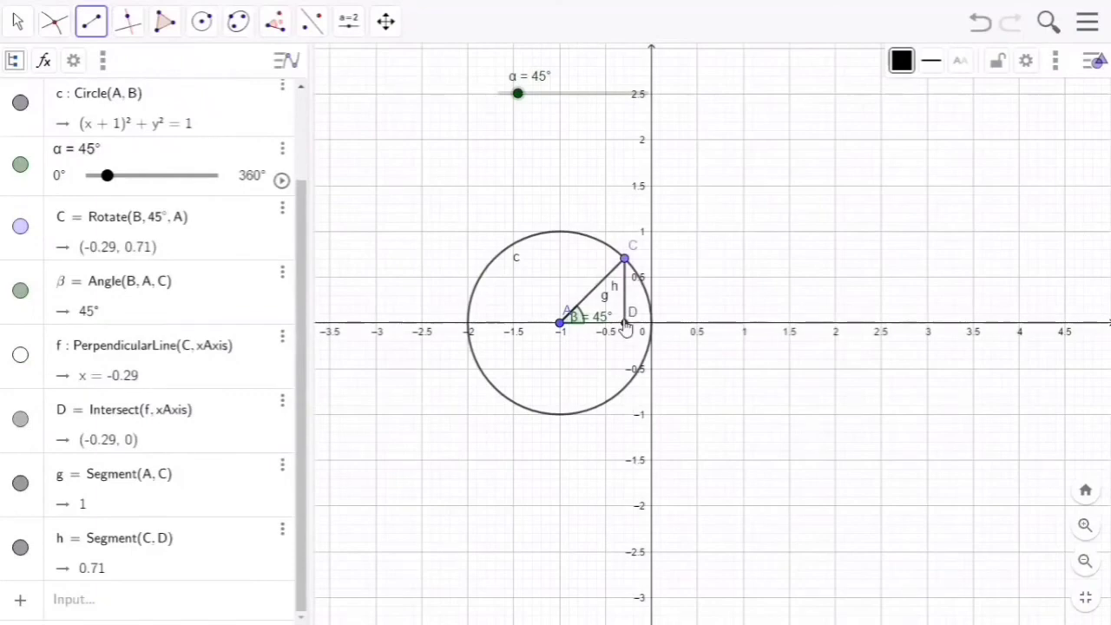
Step: Complete the triangle's base with a segment from D to A
click(561, 323)
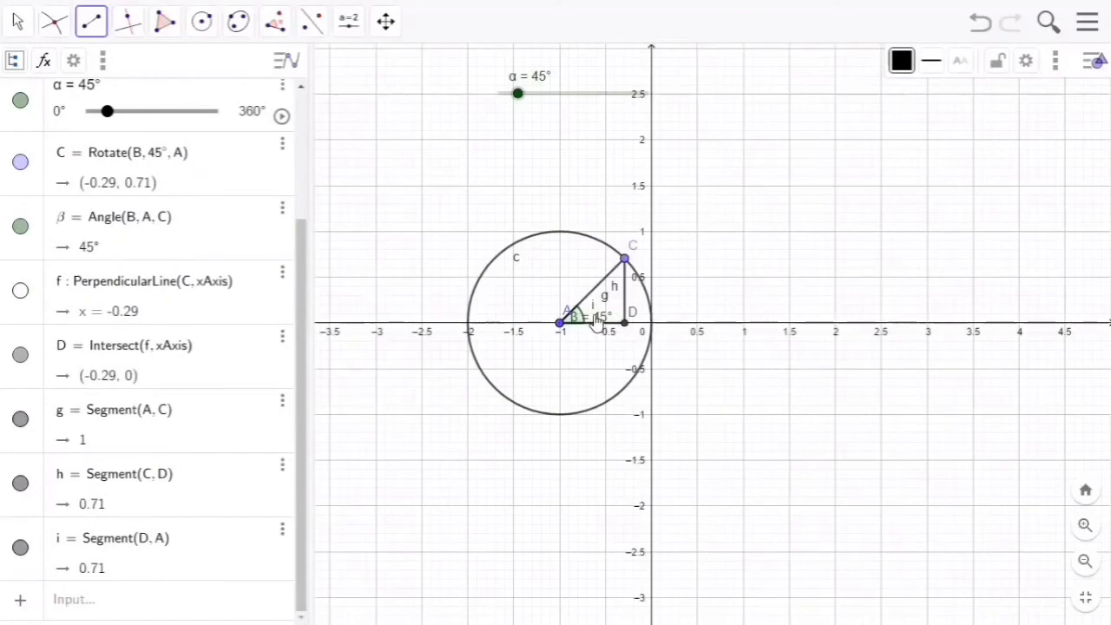
click(594, 324)
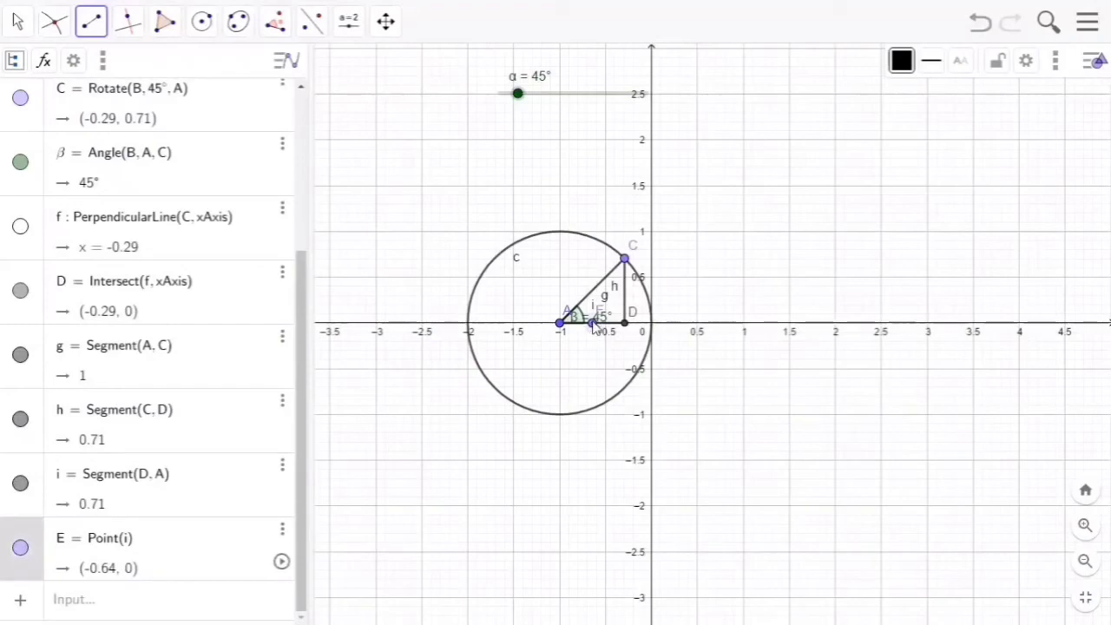
right_click(592, 323)
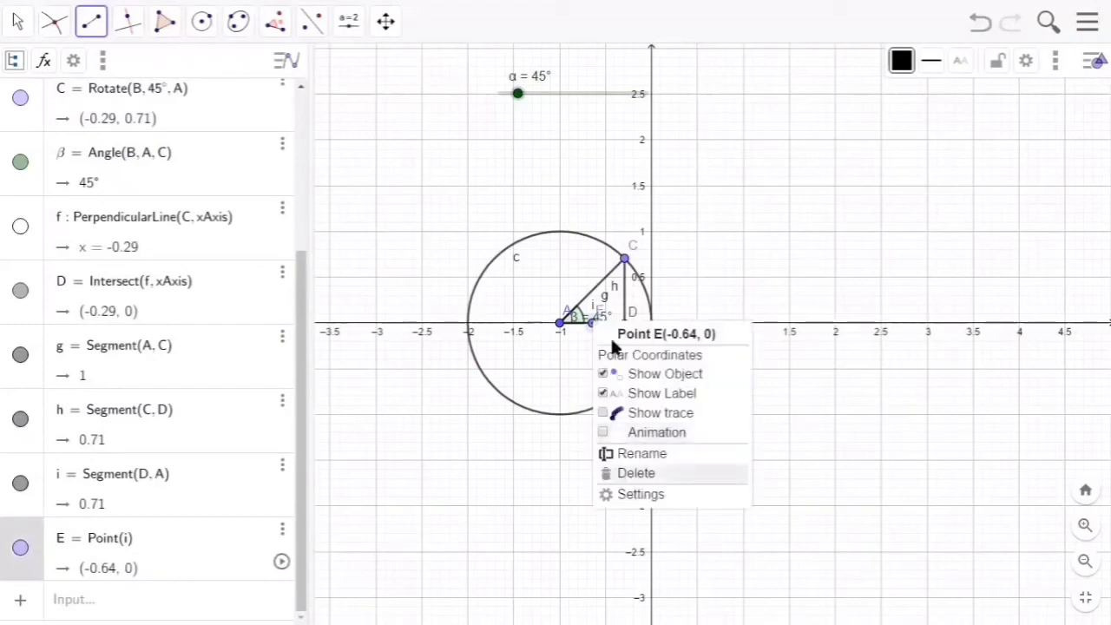
click(628, 473)
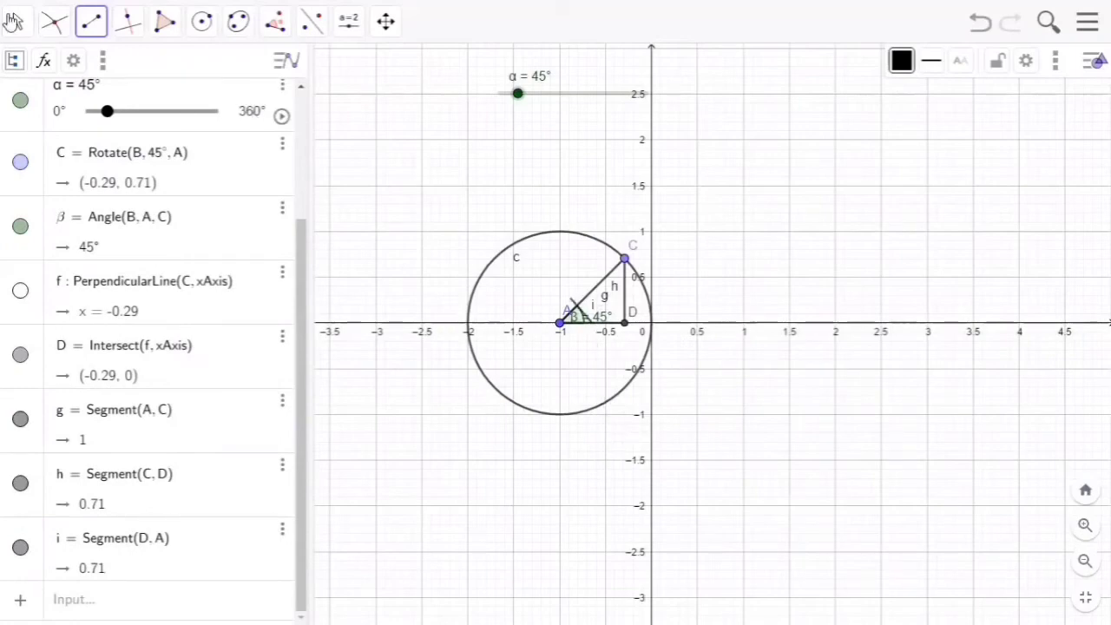
Step: Reposition the side labels: i below the base, h outside the vertical side and g above the hypotenuse
click(12, 21)
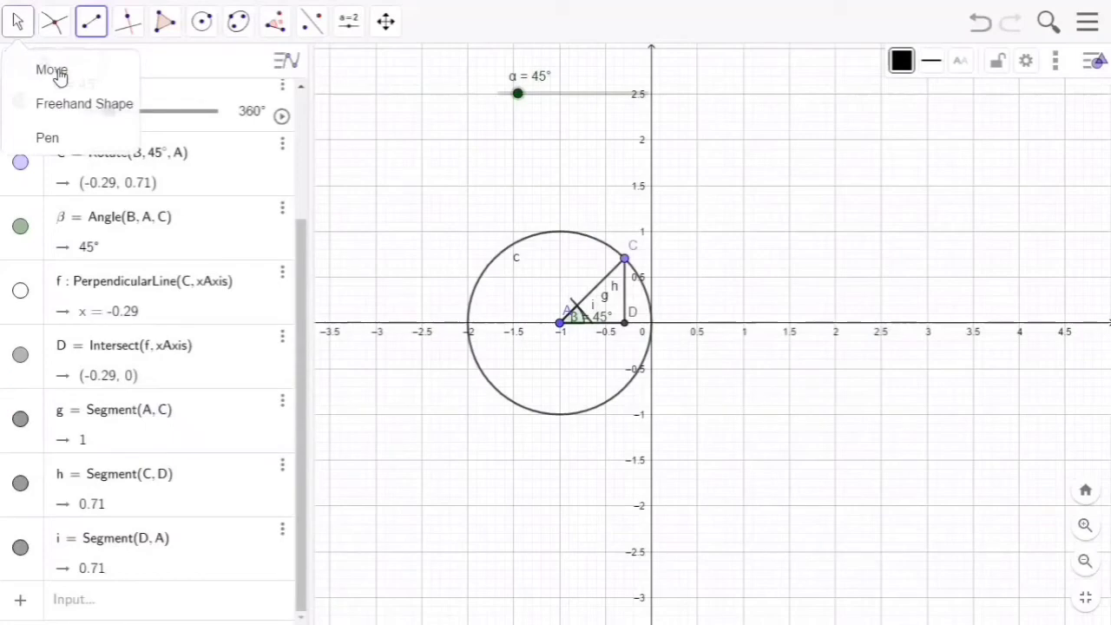
click(56, 72)
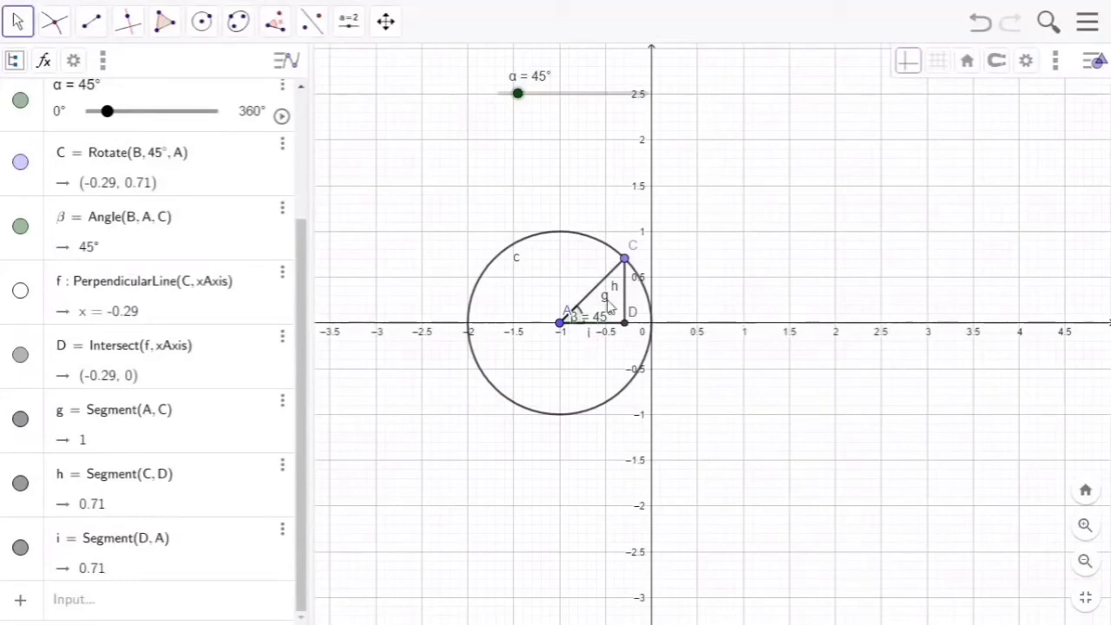
drag(605, 296, 635, 299)
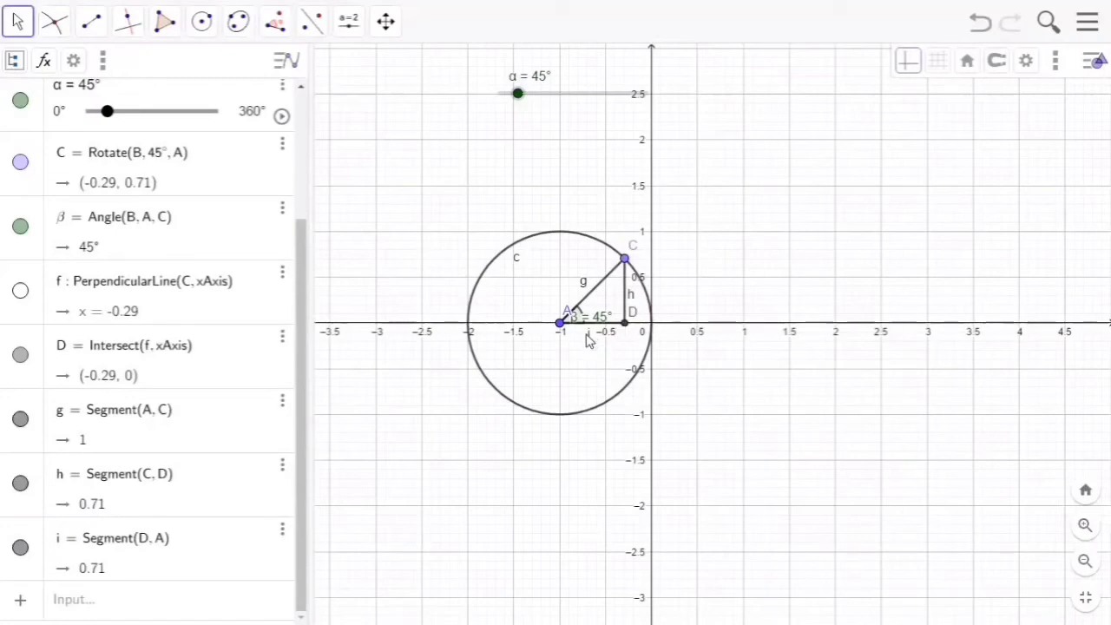
Step: Rename the triangle's horizontal side, segment DA, as cosβ
right_click(589, 335)
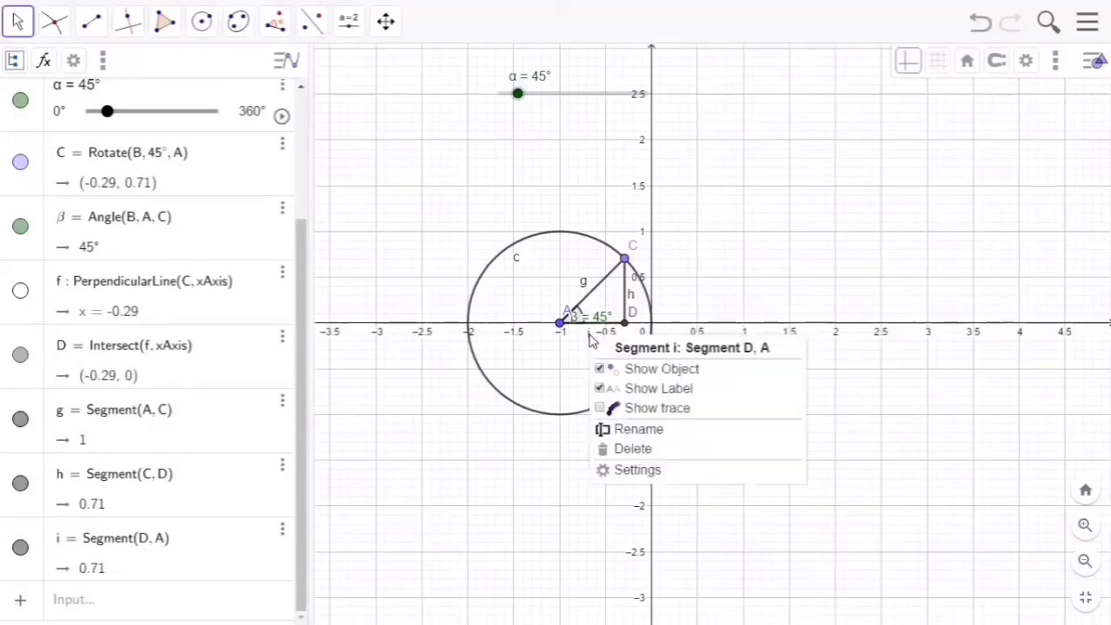
click(623, 430)
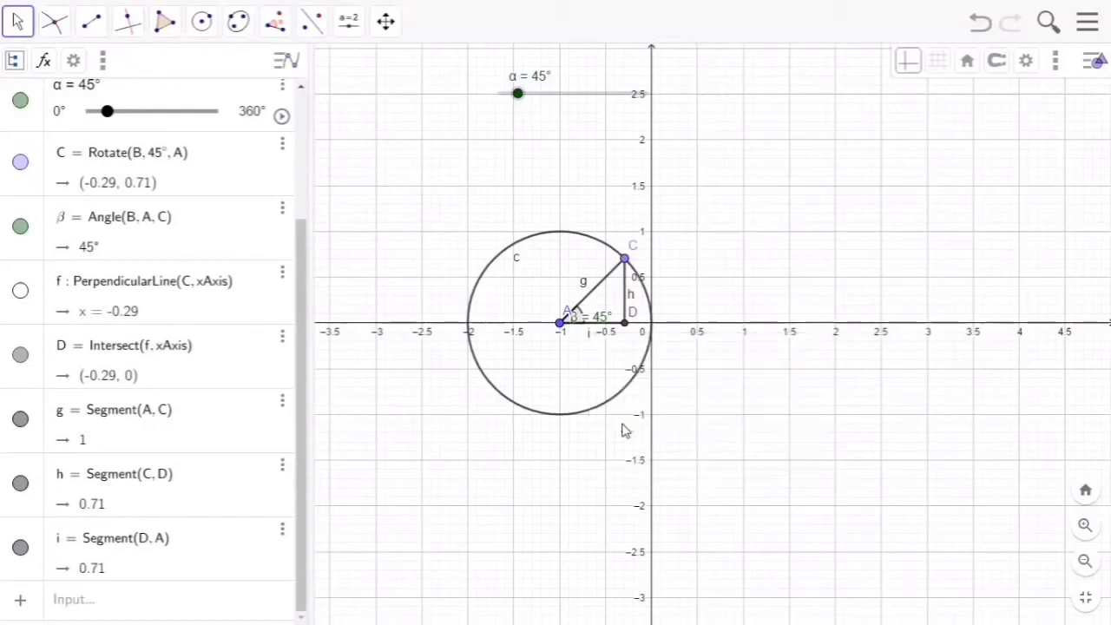
text(C)
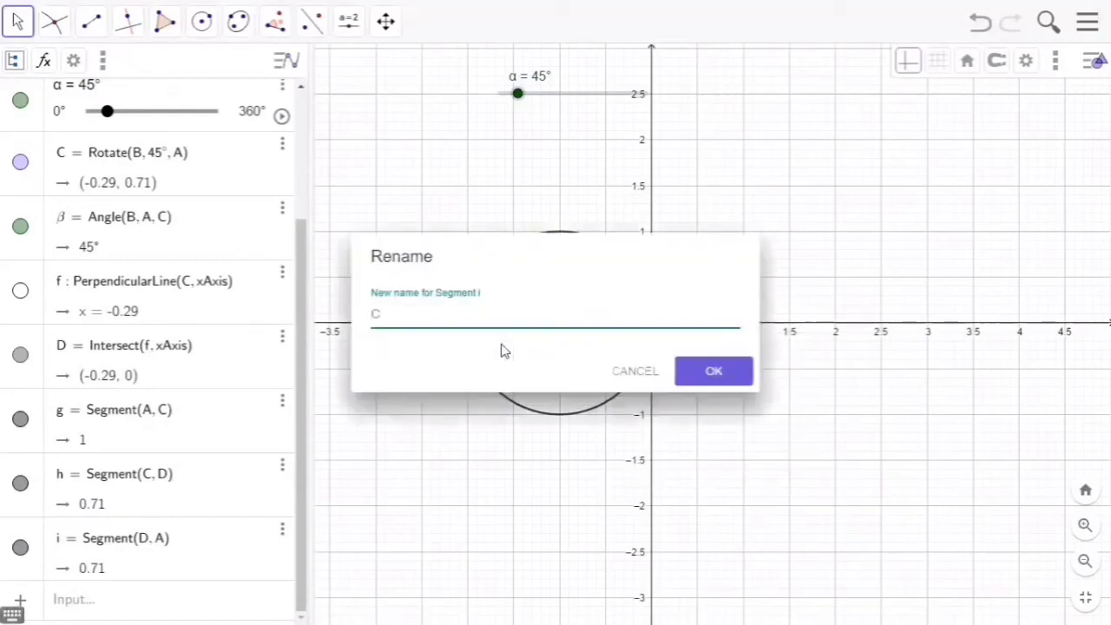
key(BackSpace)
text(cos)
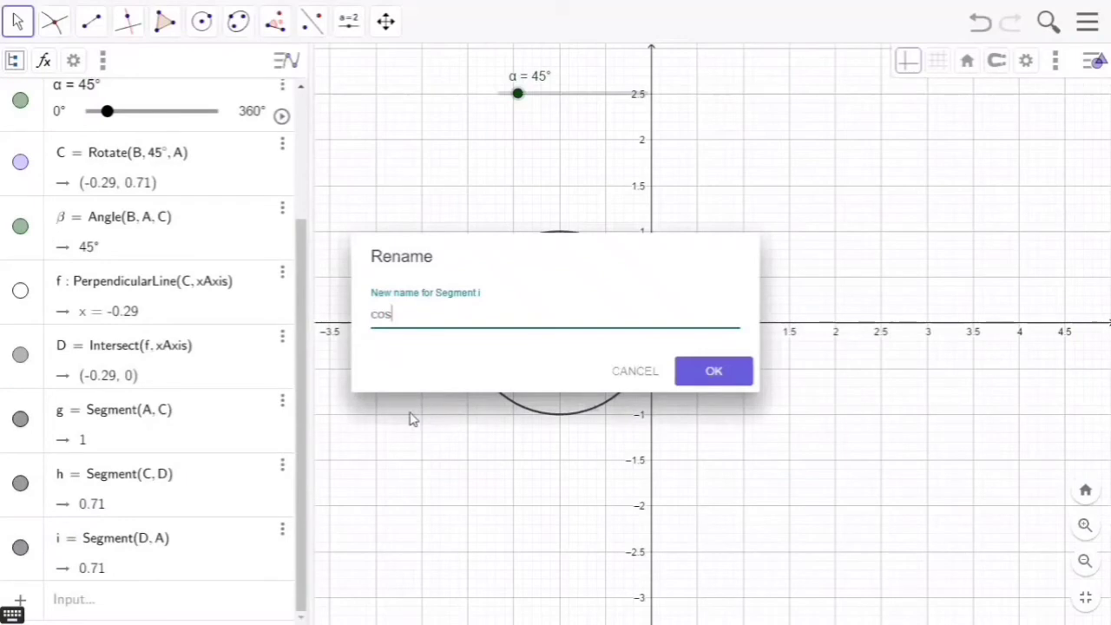
click(450, 314)
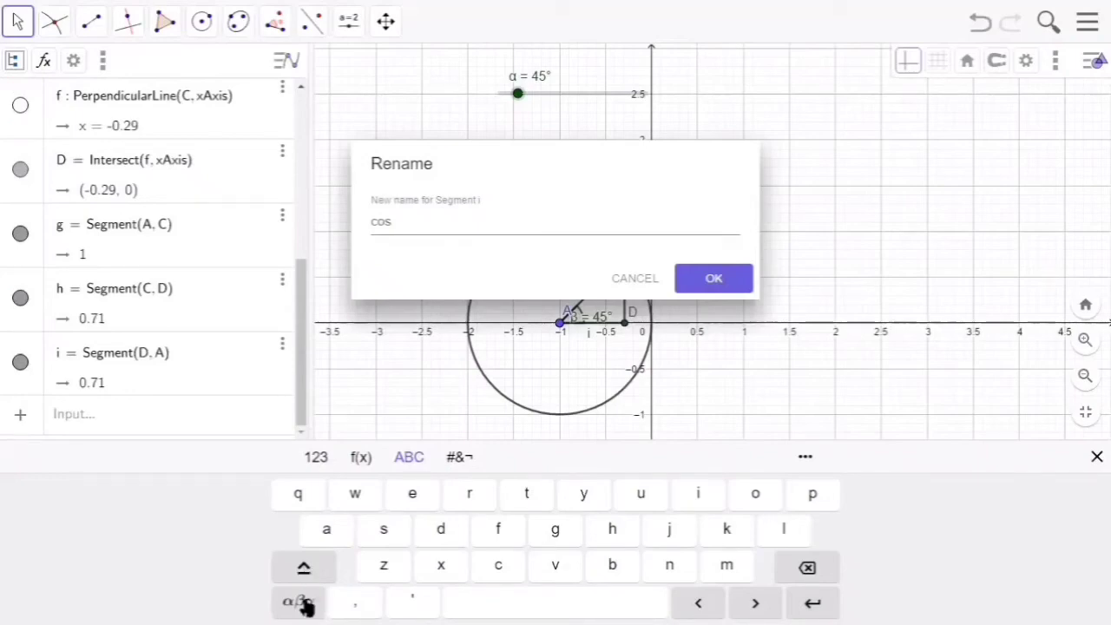
click(395, 221)
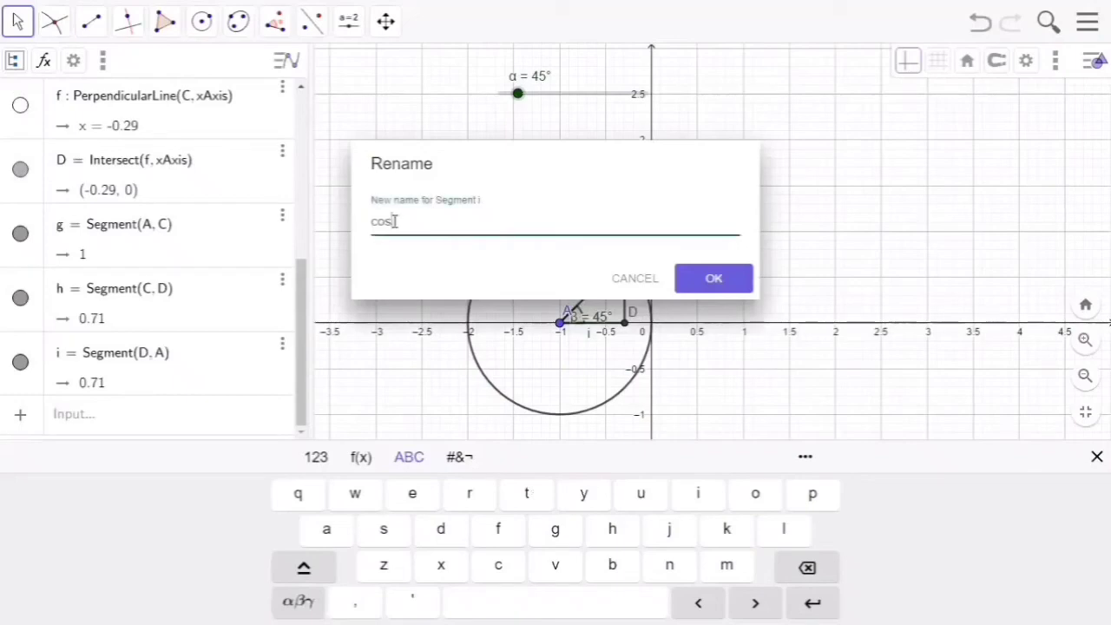
click(300, 601)
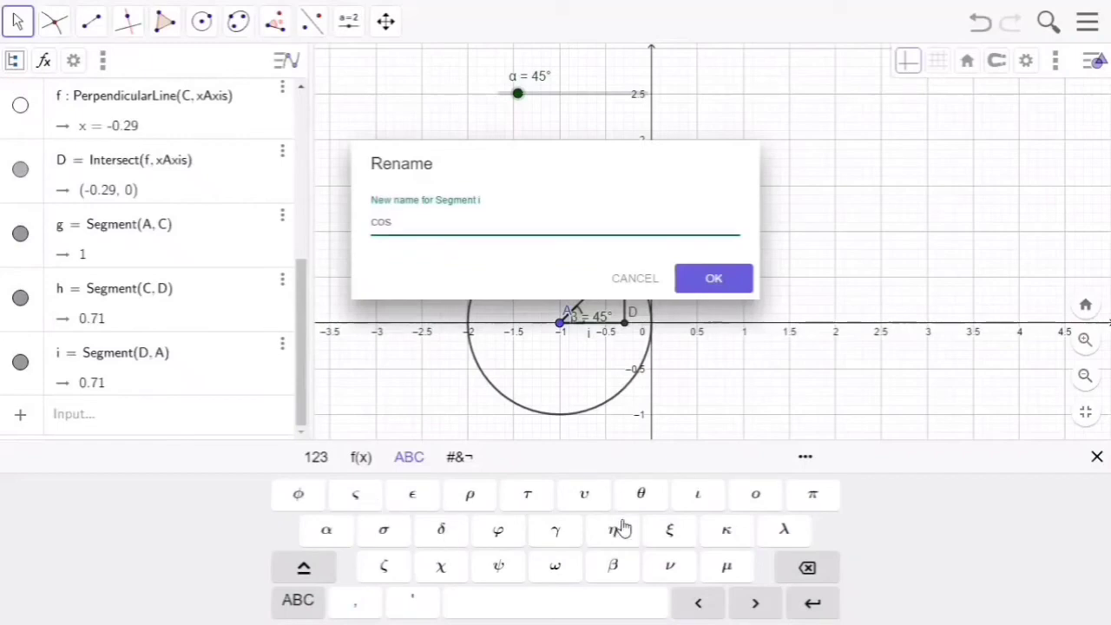
click(323, 567)
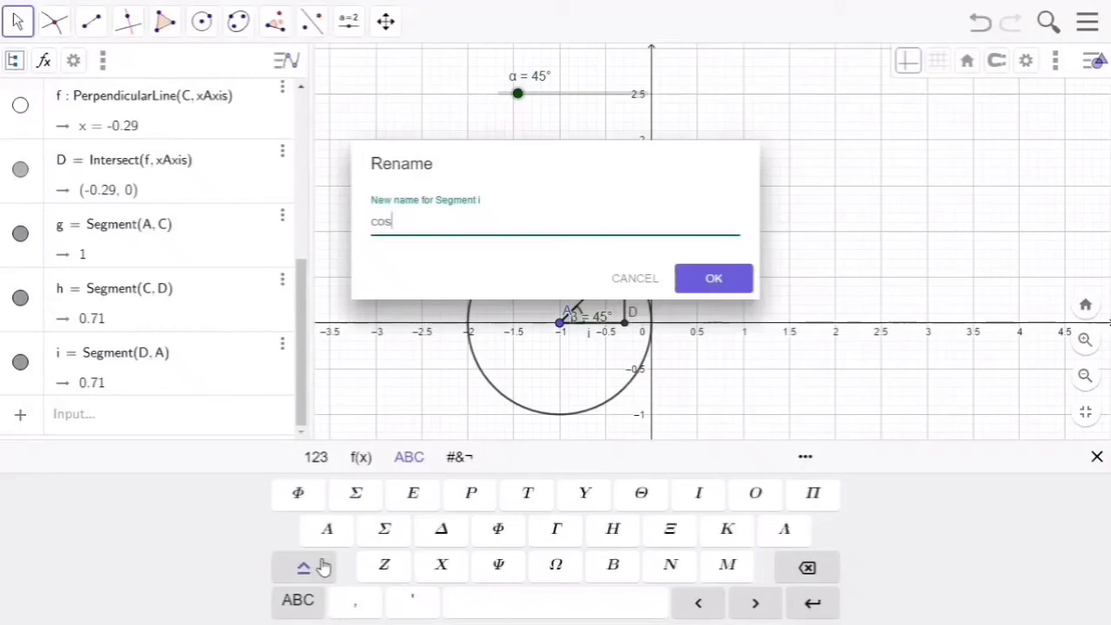
click(323, 566)
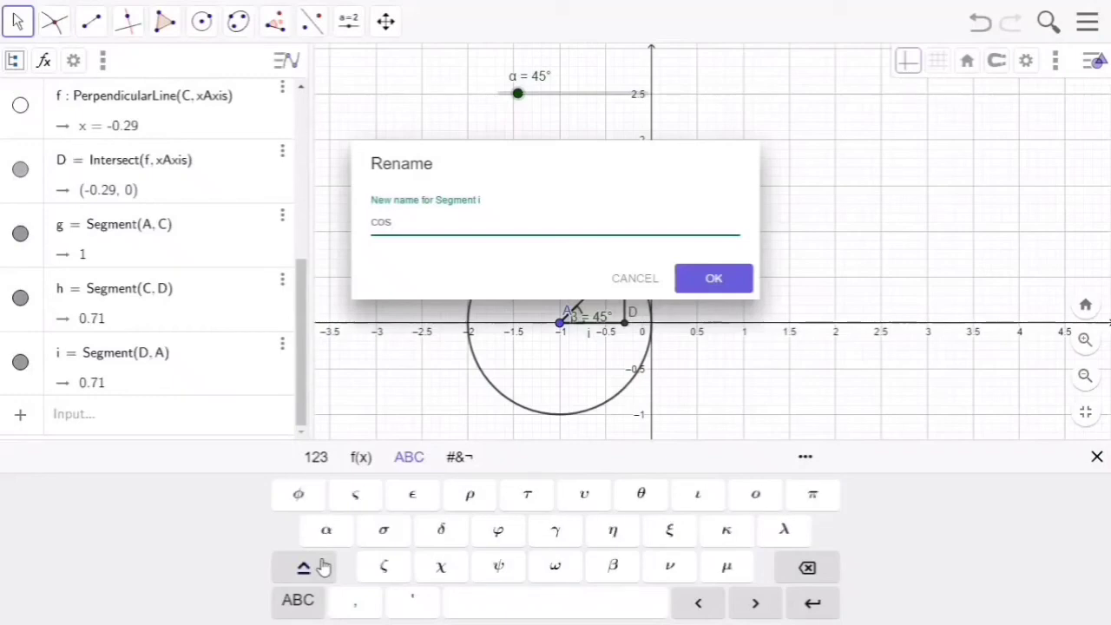
click(619, 569)
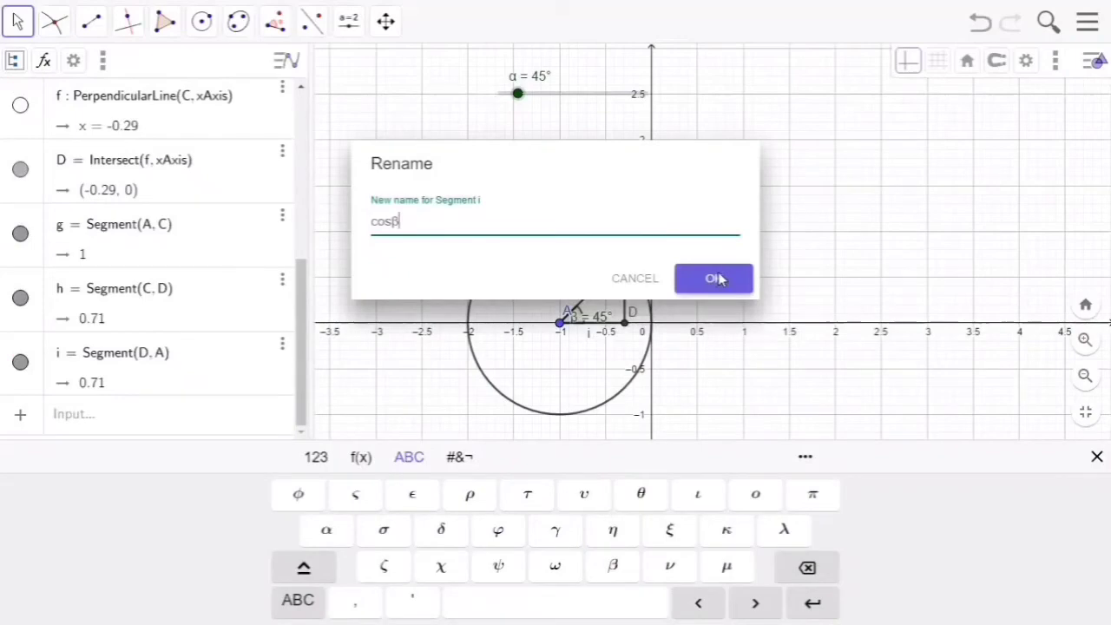
click(716, 279)
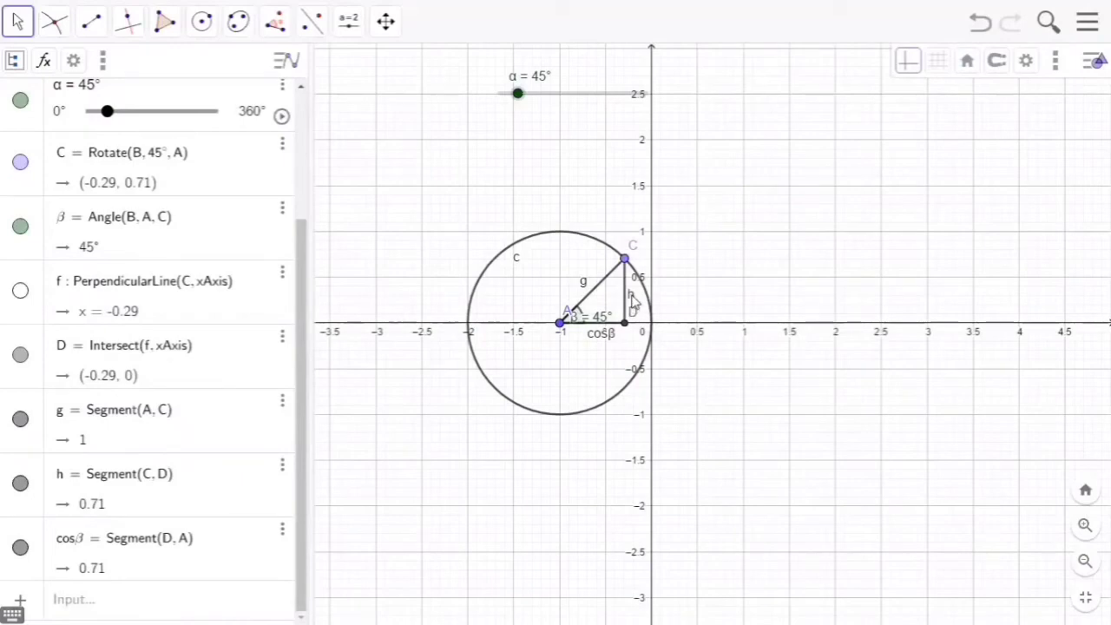
Step: Rename the triangle's vertical side, segment CD, as sinβ
right_click(624, 295)
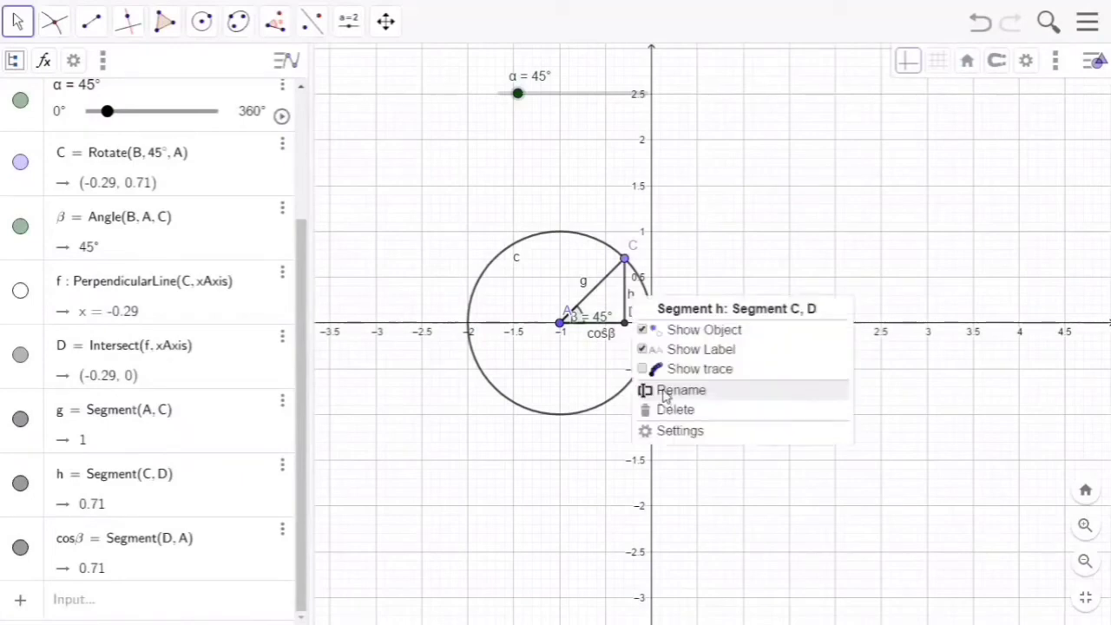
click(665, 391)
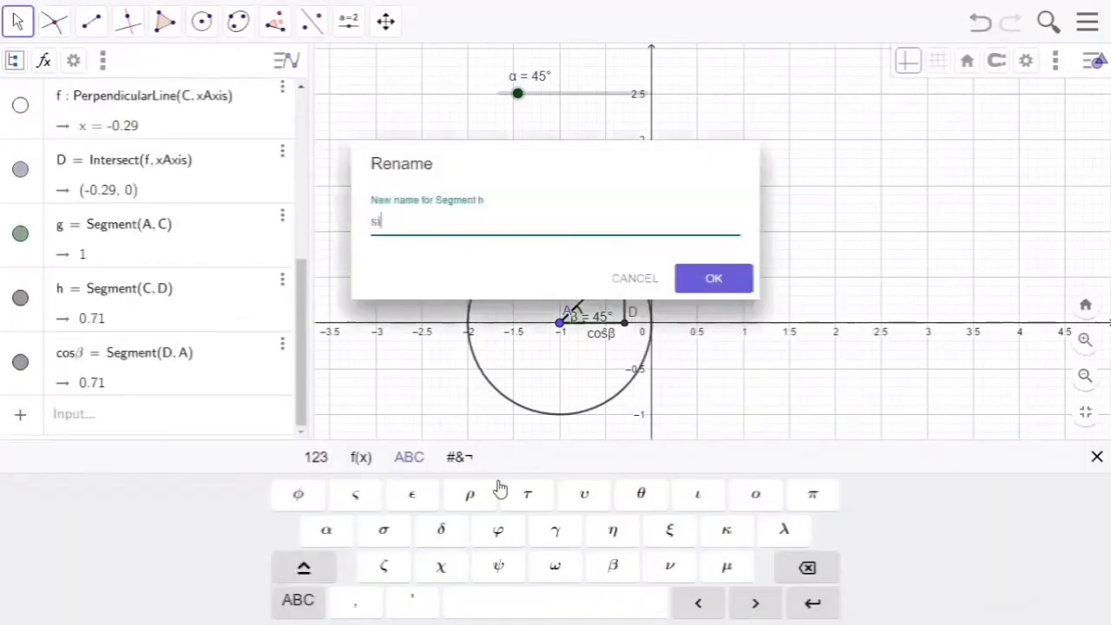
key(BackSpace)
text(sin)
click(613, 566)
key(Return)
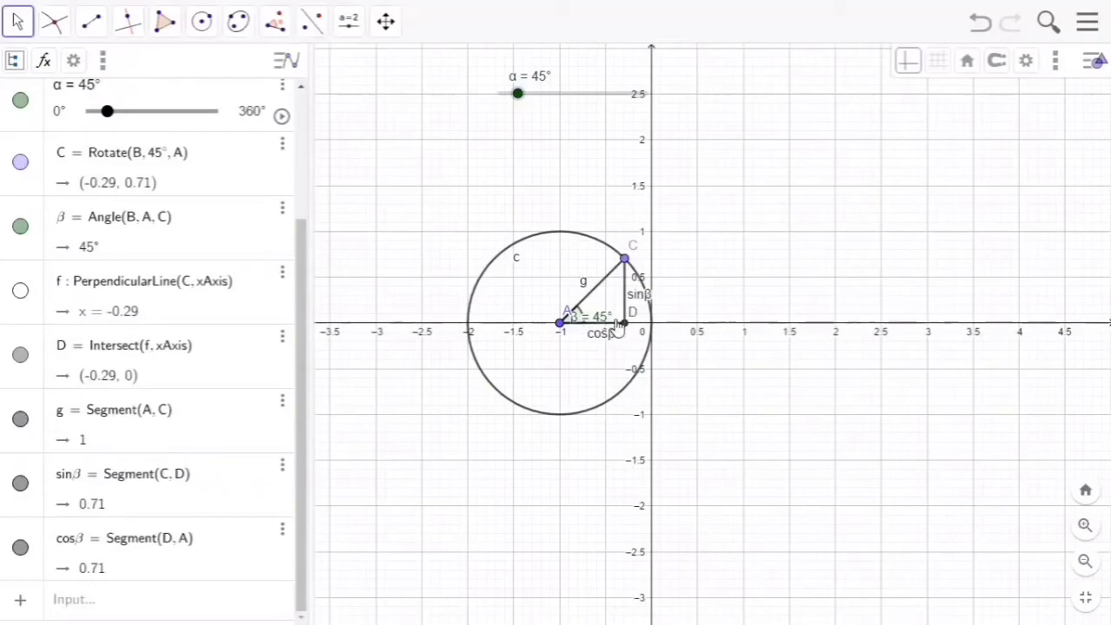
Step: Colour the cosβ segment dark red (#CC0000) and close its settings
right_click(599, 328)
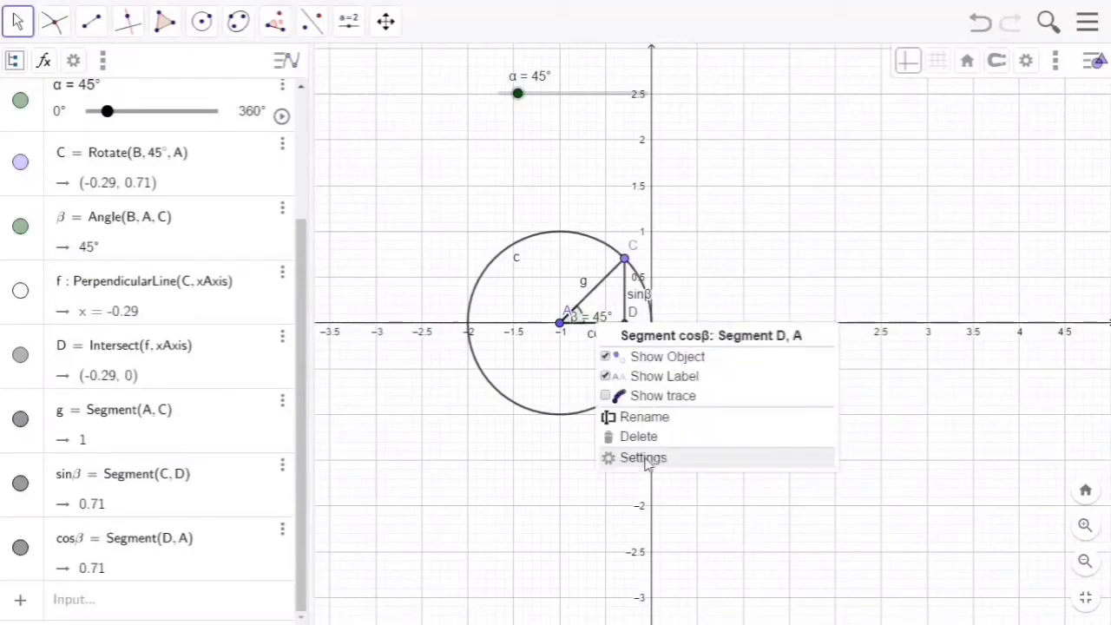
click(644, 458)
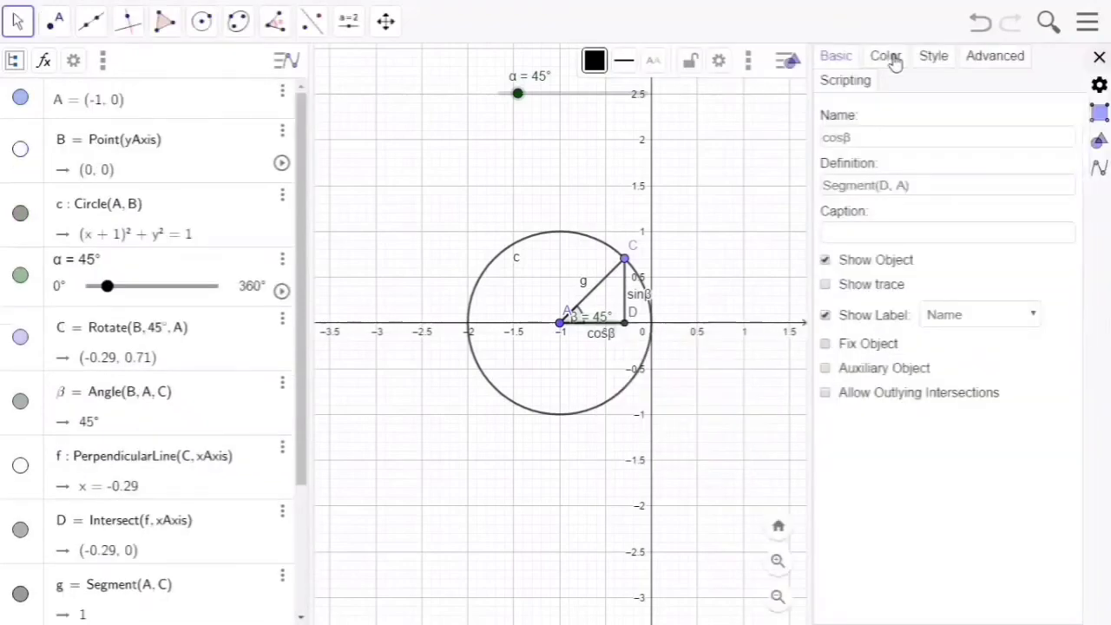
click(892, 59)
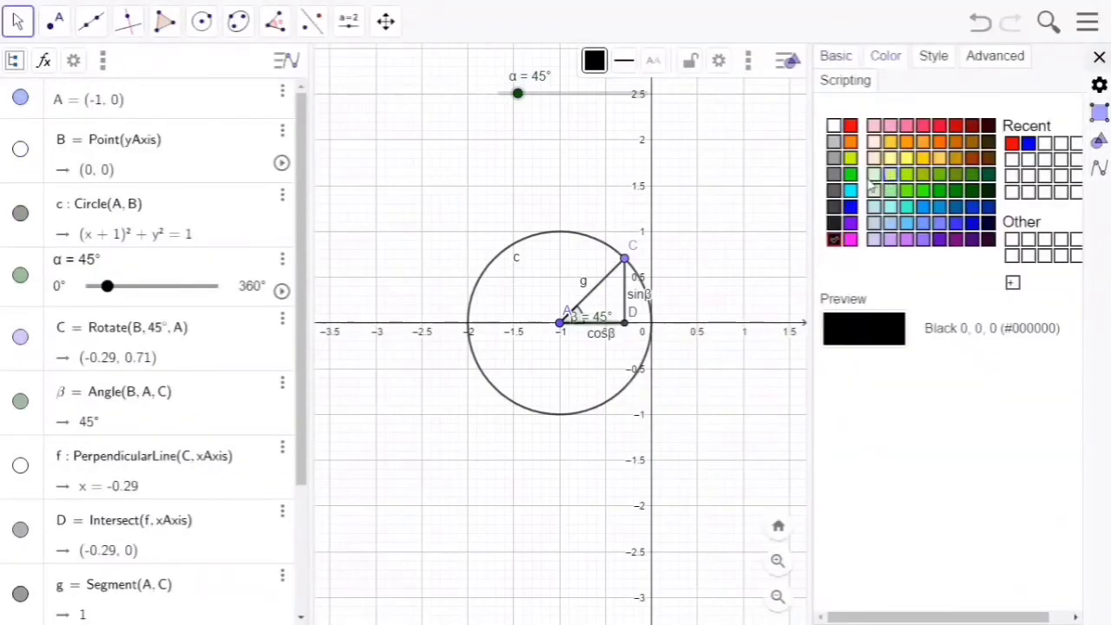
click(958, 129)
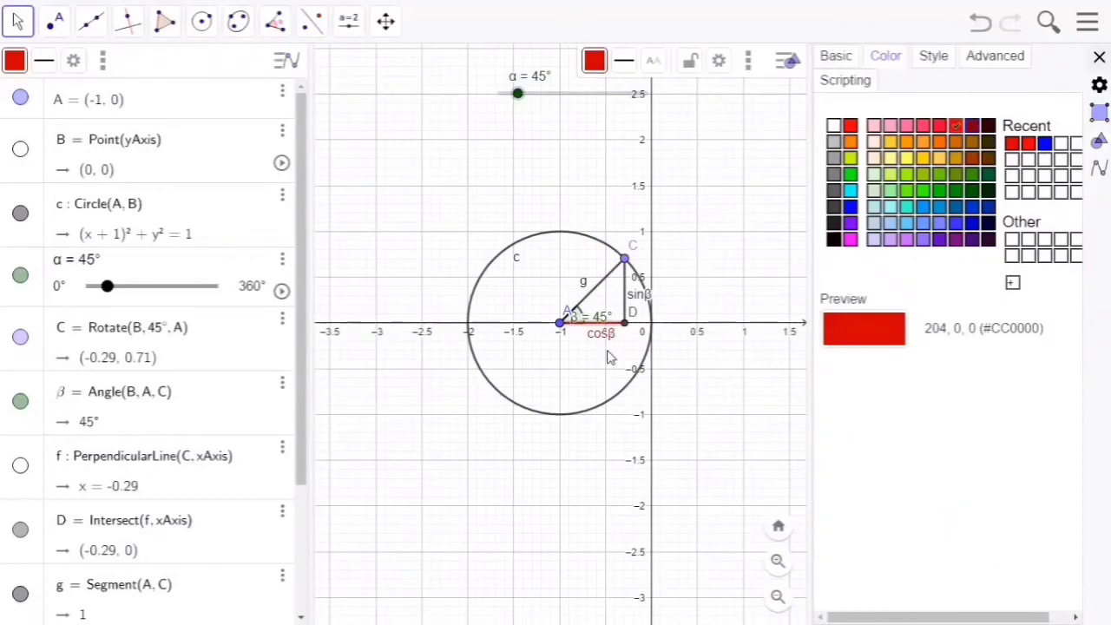
click(577, 327)
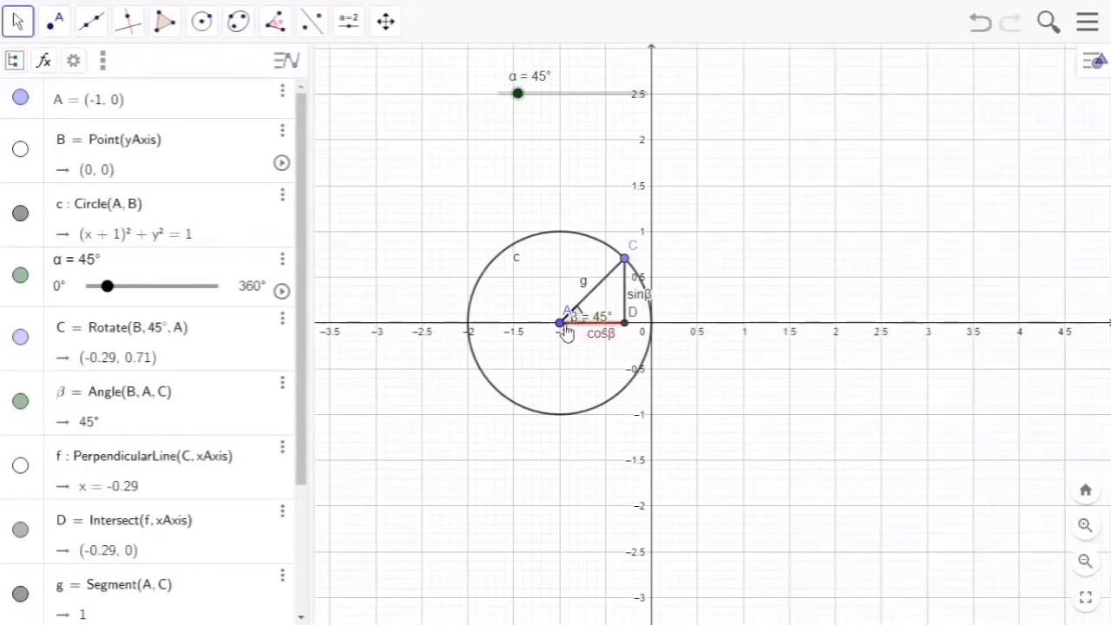
Step: Colour the sinβ segment blue (#0000FF) and close its settings
right_click(627, 288)
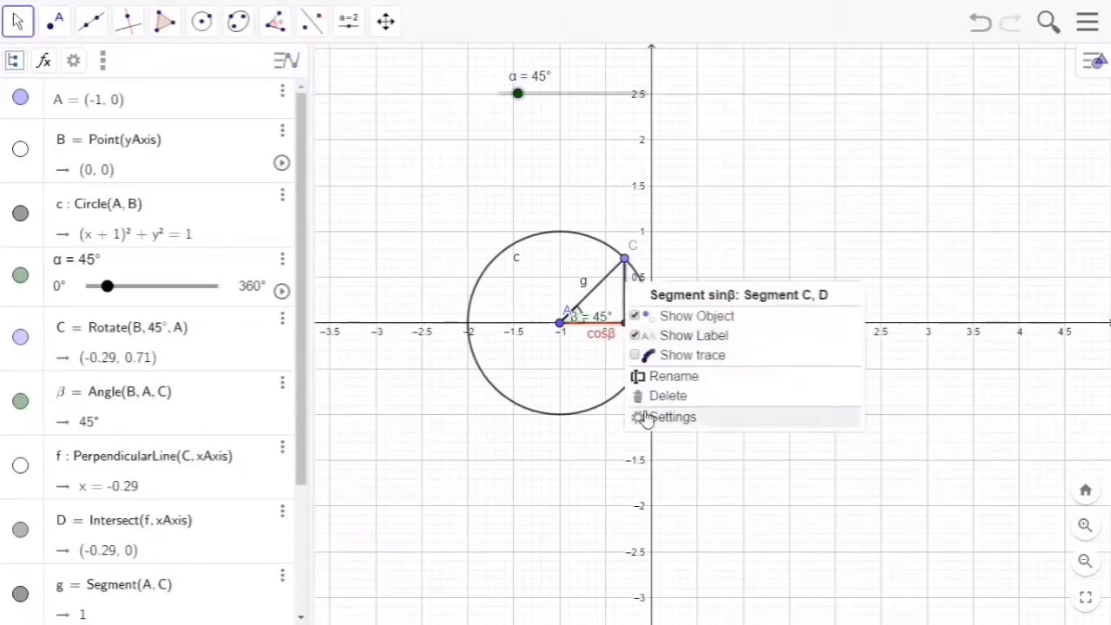
click(906, 68)
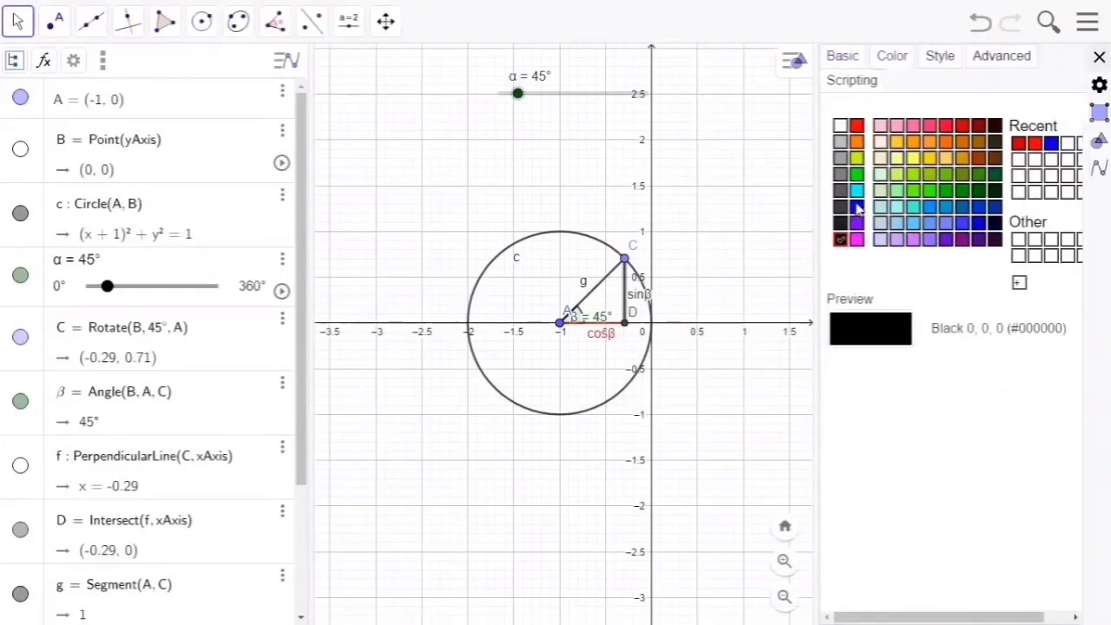
click(857, 206)
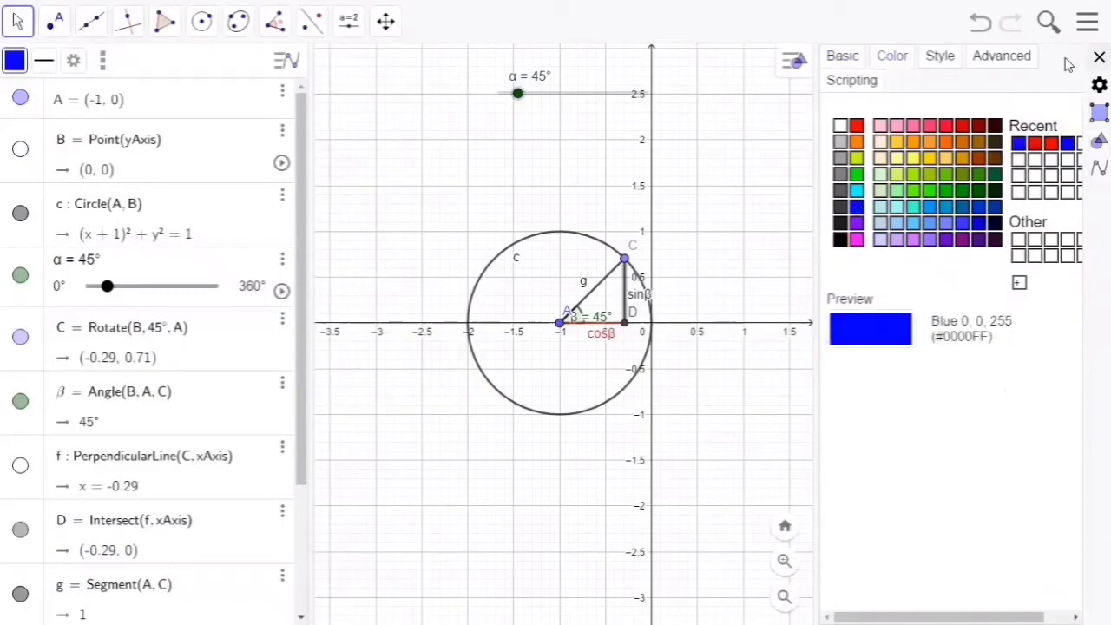
click(857, 207)
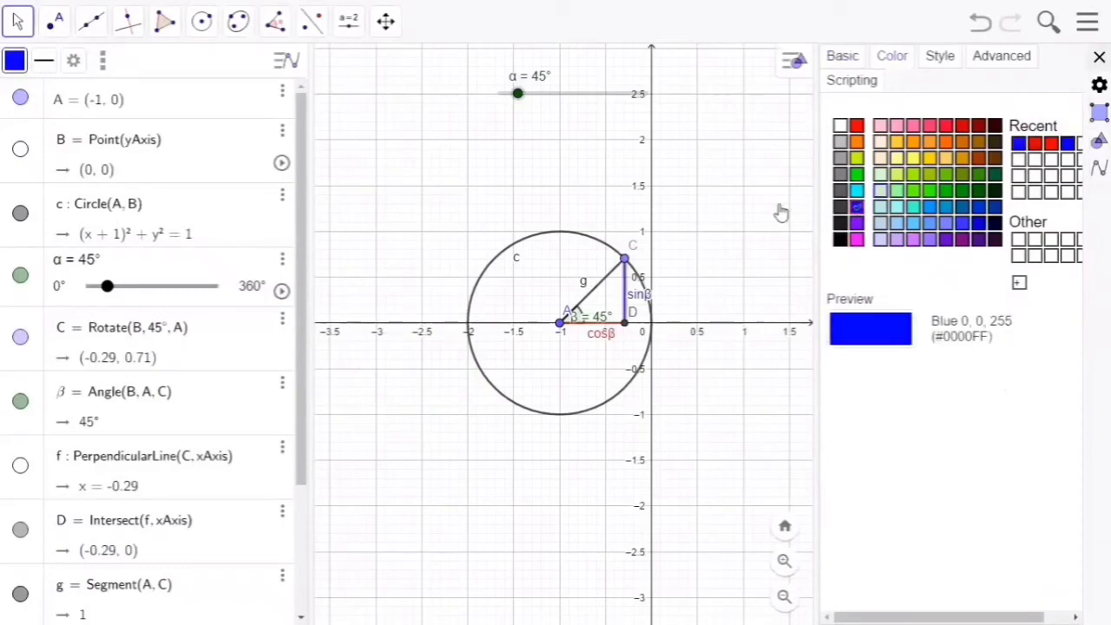
click(647, 293)
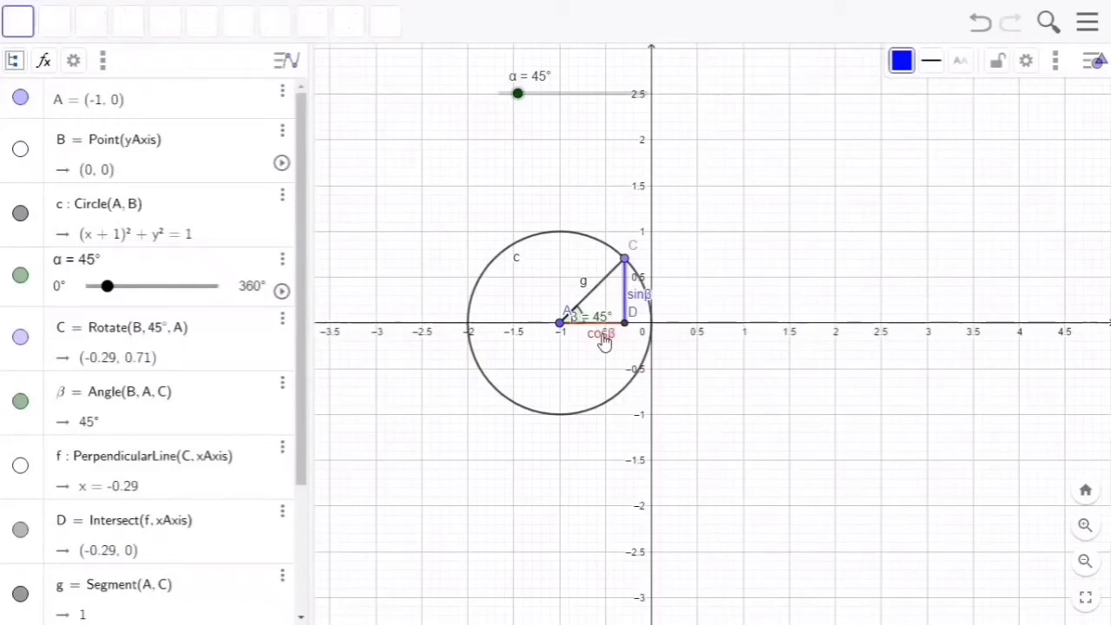
Step: Set the label of the cosβ segment to show Name & Value
right_click(605, 341)
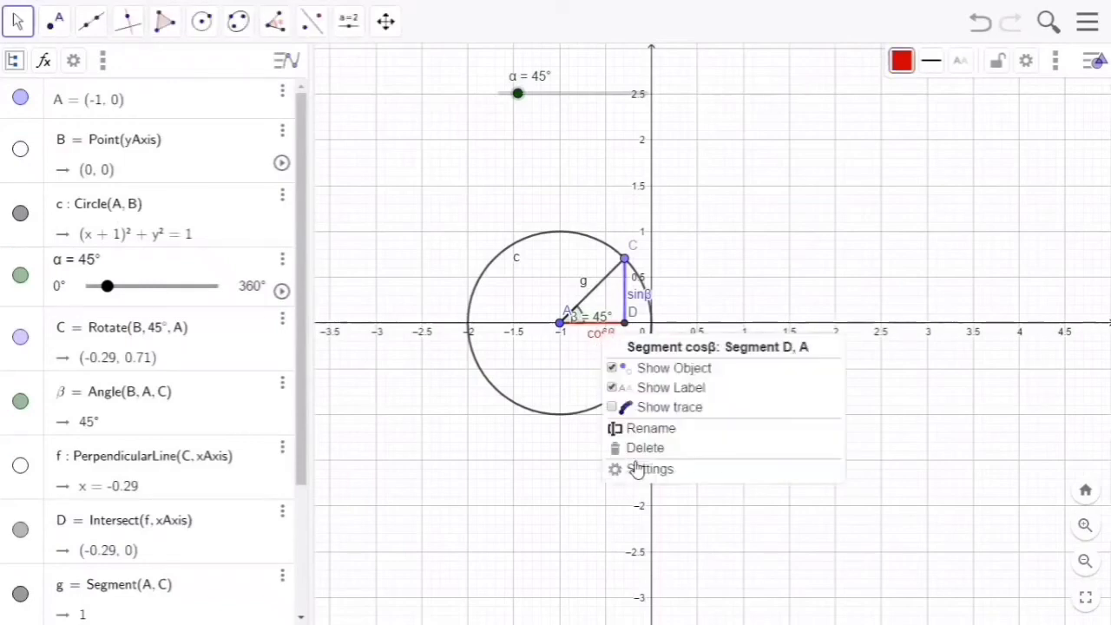
click(638, 468)
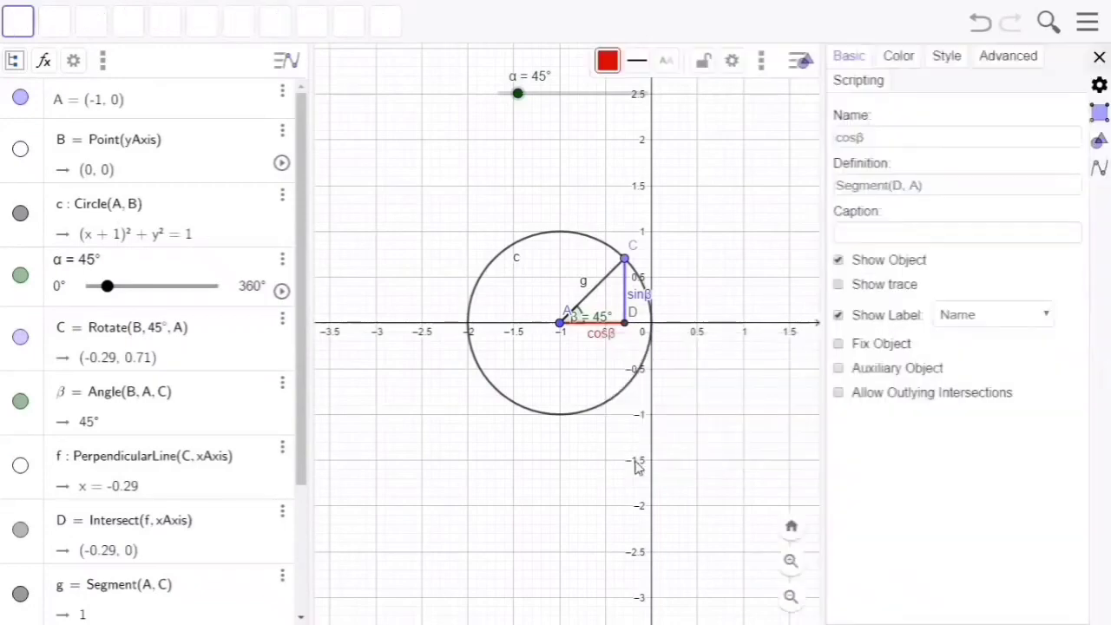
click(1008, 322)
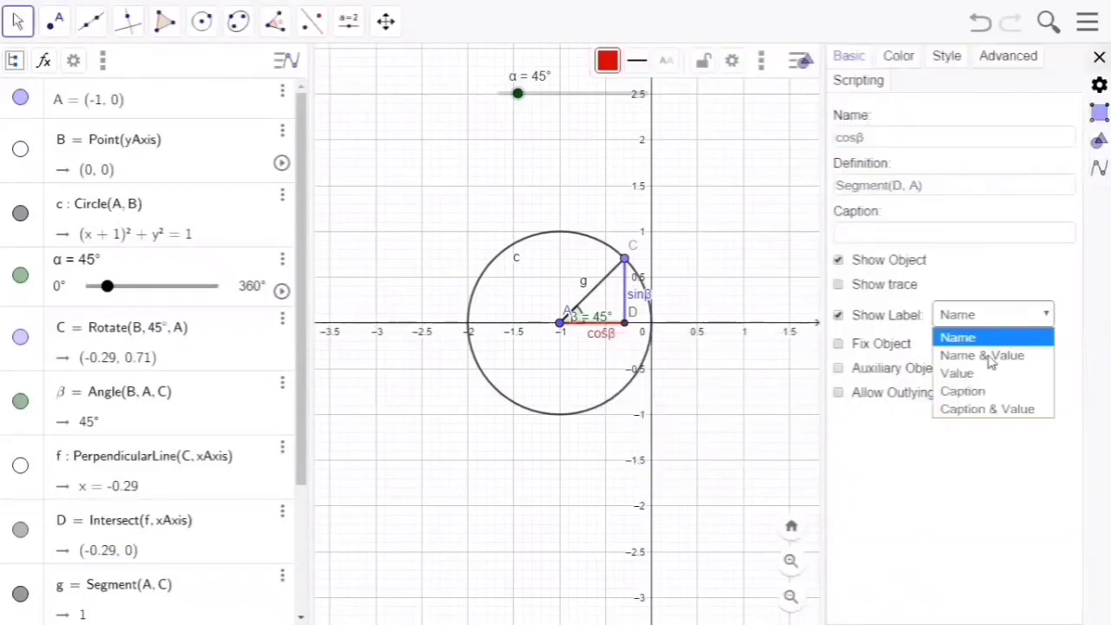
click(988, 357)
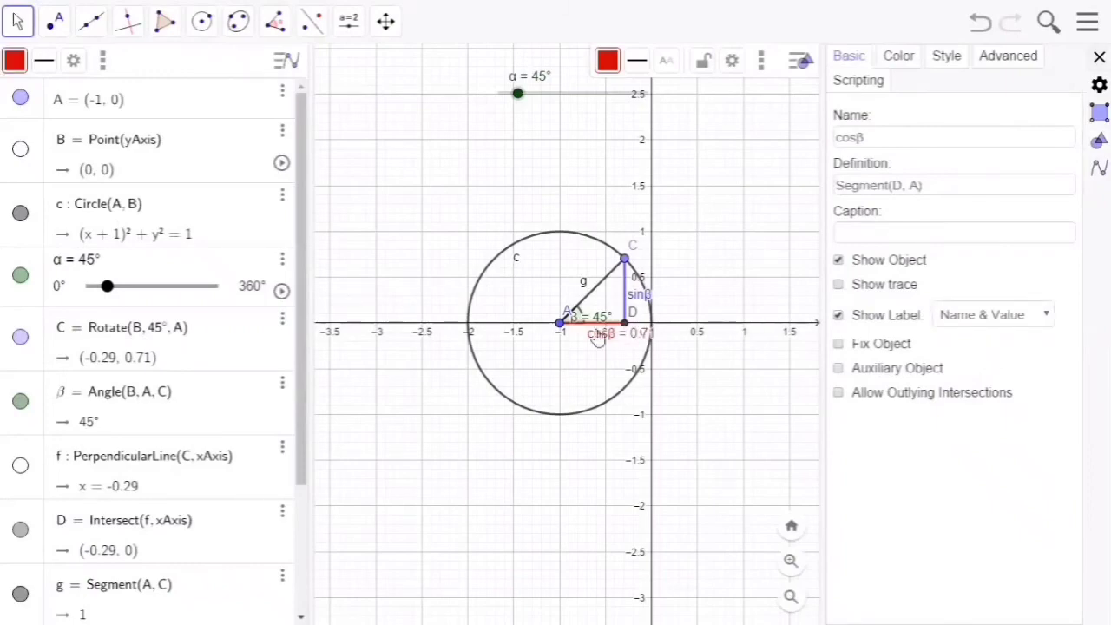
Step: Set the labels of the sinβ segment and circle c to show Name & Value and close the settings
key(Escape)
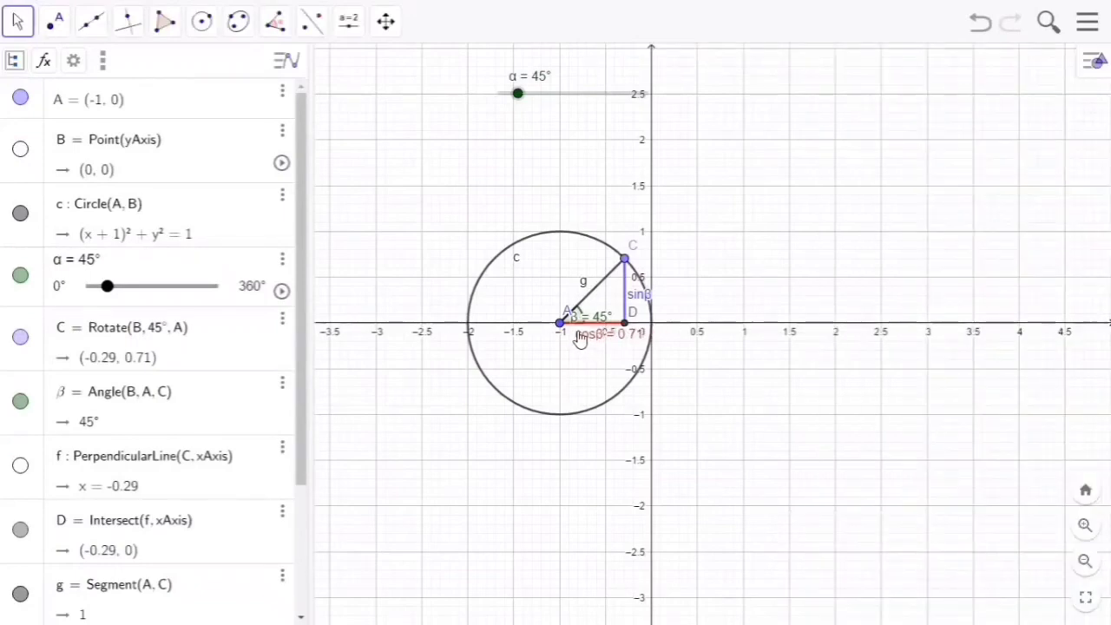
right_click(647, 298)
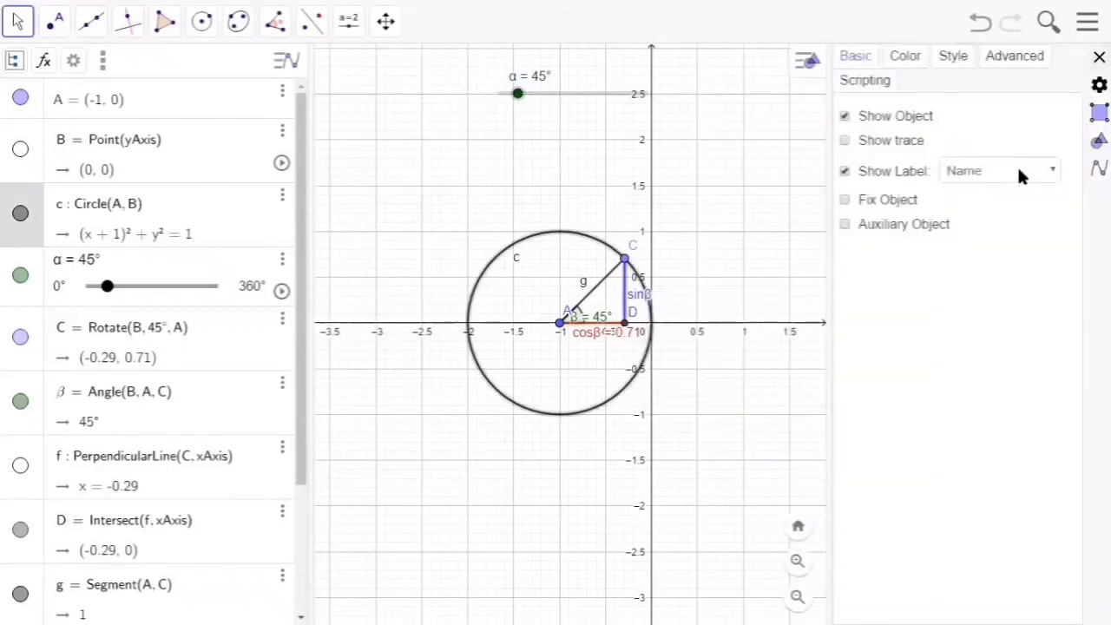
click(1018, 172)
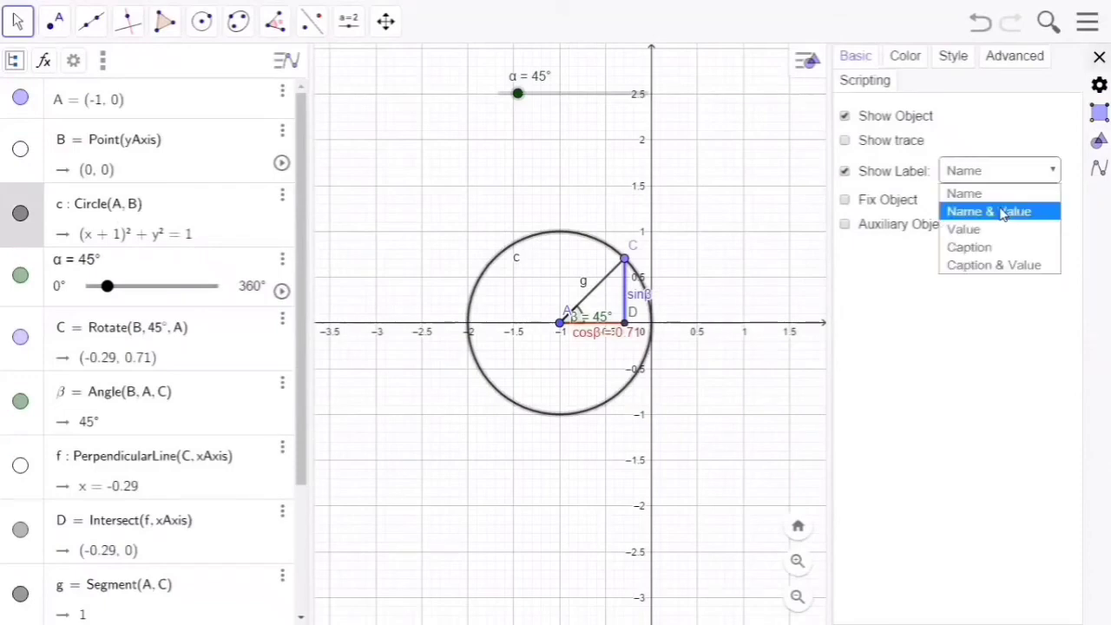
click(1003, 212)
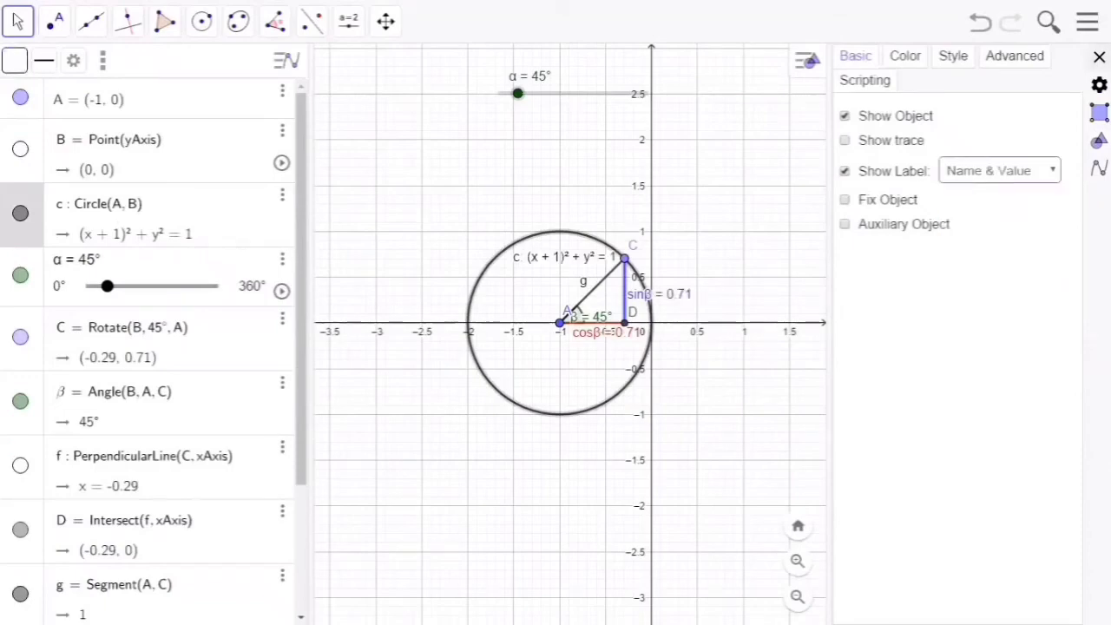
click(1099, 57)
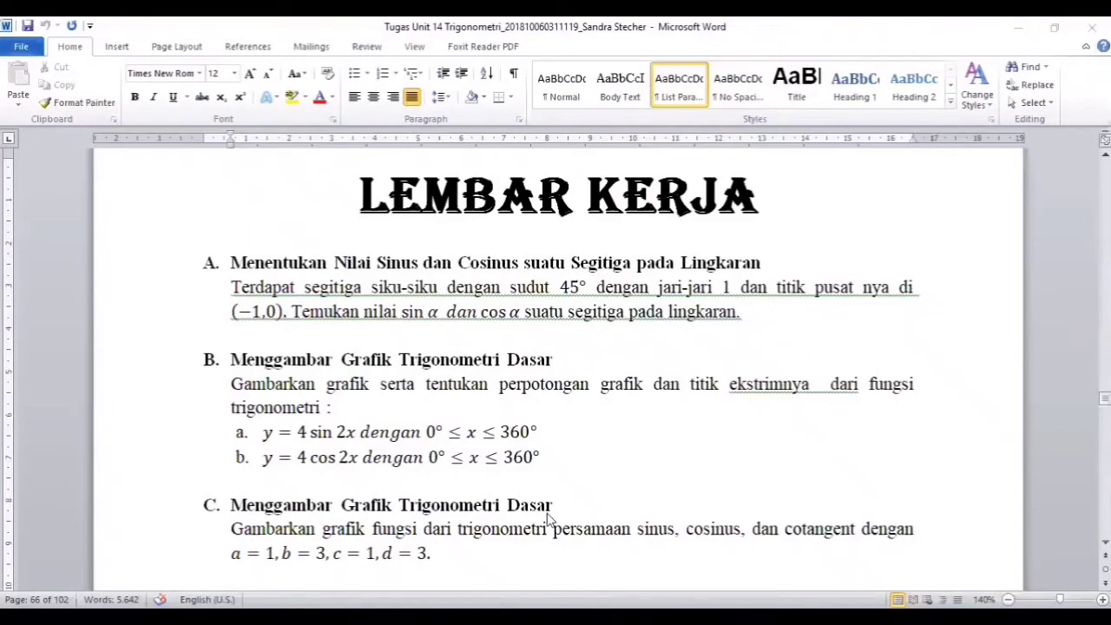
Step: Switch from the Word worksheet to an empty GeoGebra file and define the parameters a = 1, b = 3, c = 1 and d = 3
click(462, 548)
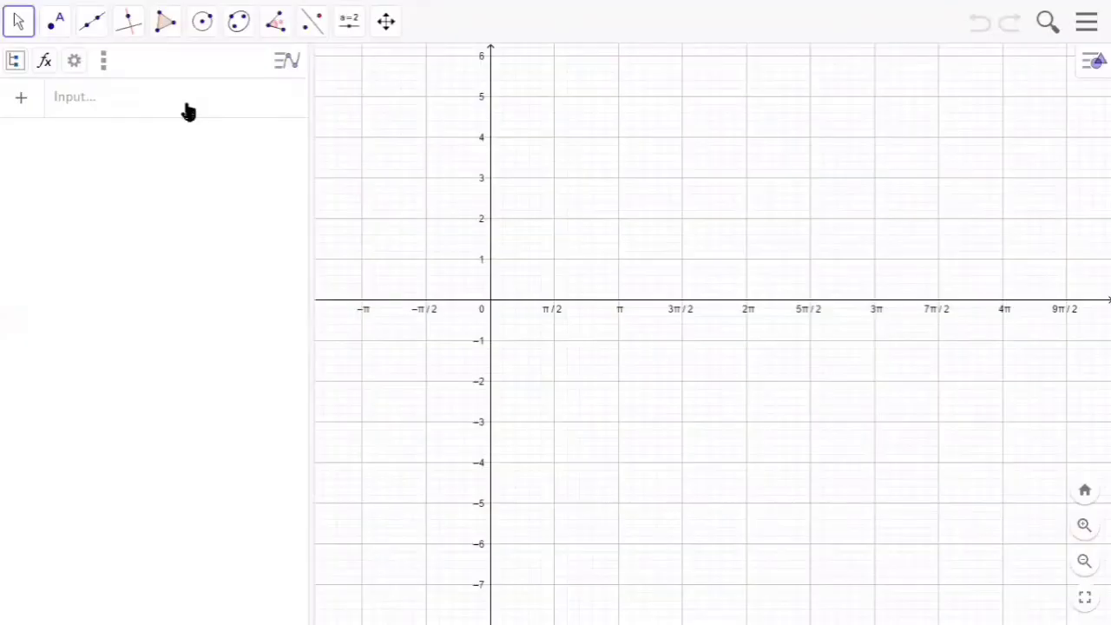
click(188, 111)
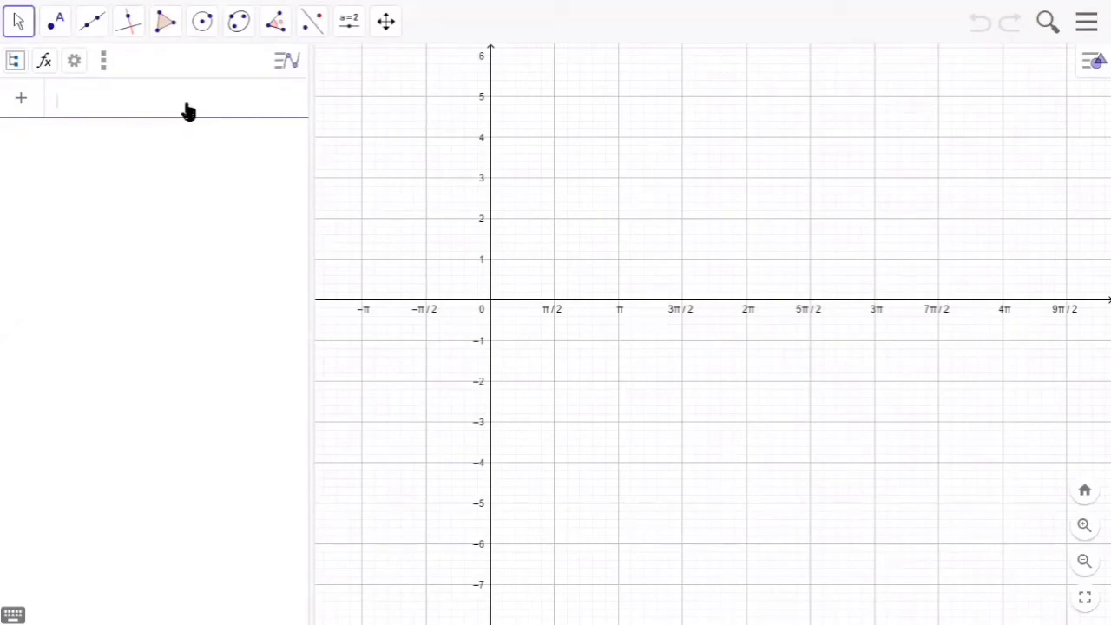
text(a=1)
key(Return)
text(b = 3)
key(Return)
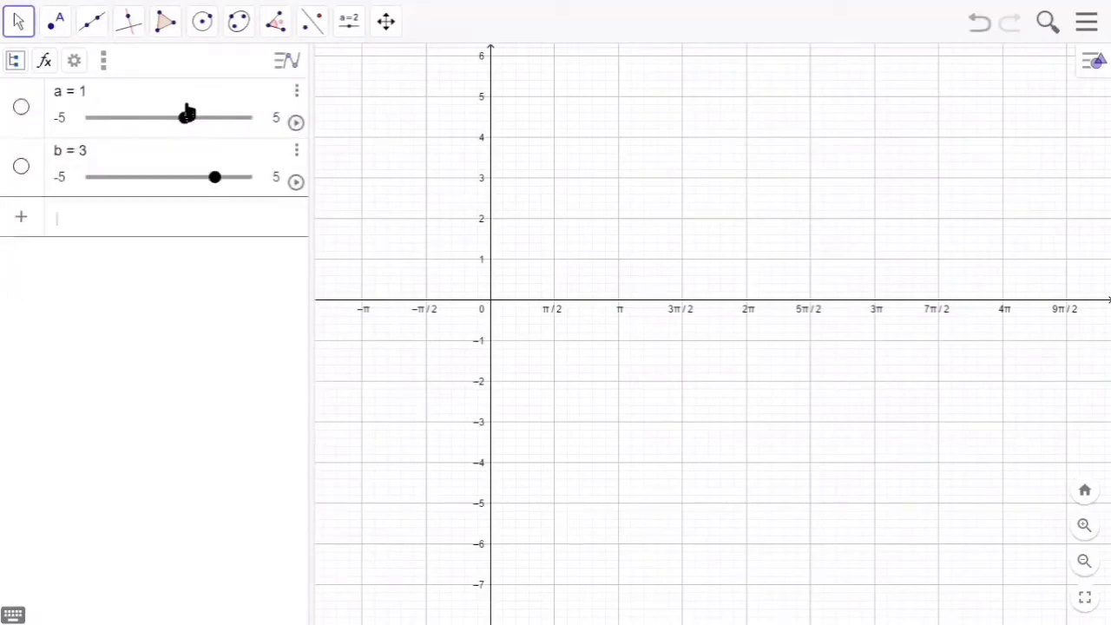
text(c=1)
key(Return)
text(d=-)
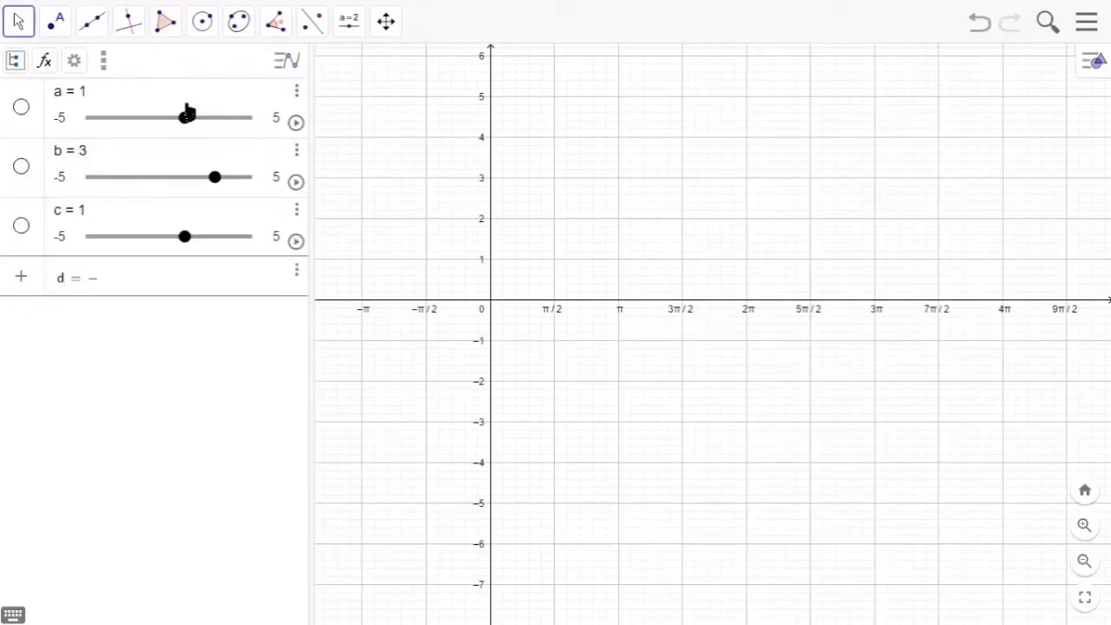
text(3)
key(Return)
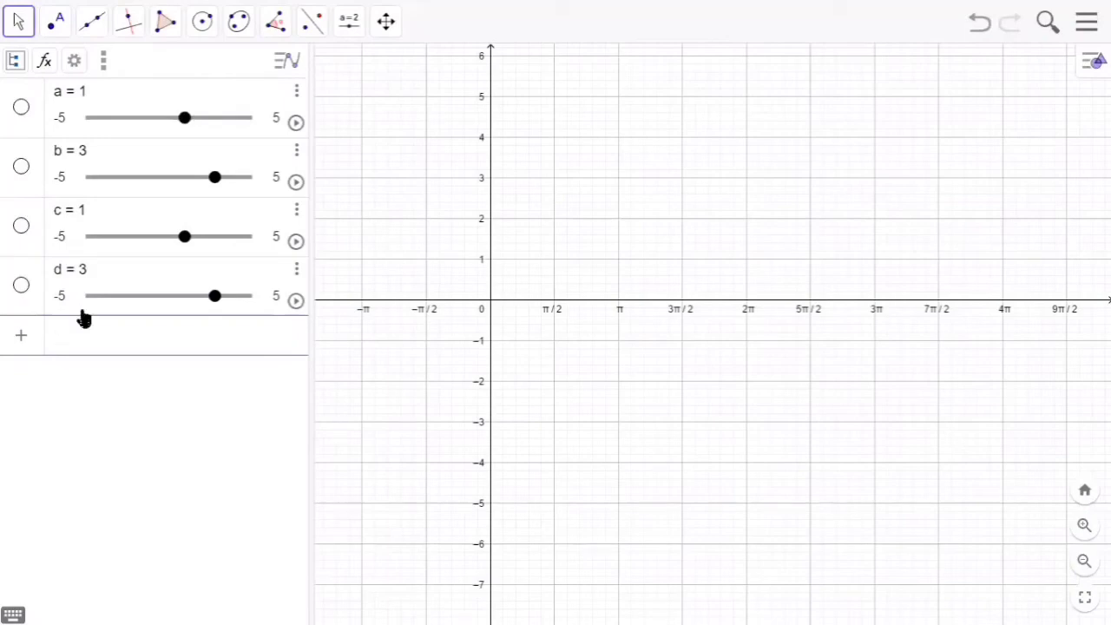
Step: Plot the sine function f(x) = a · sin(bx + c) + d
text(f(x) = )
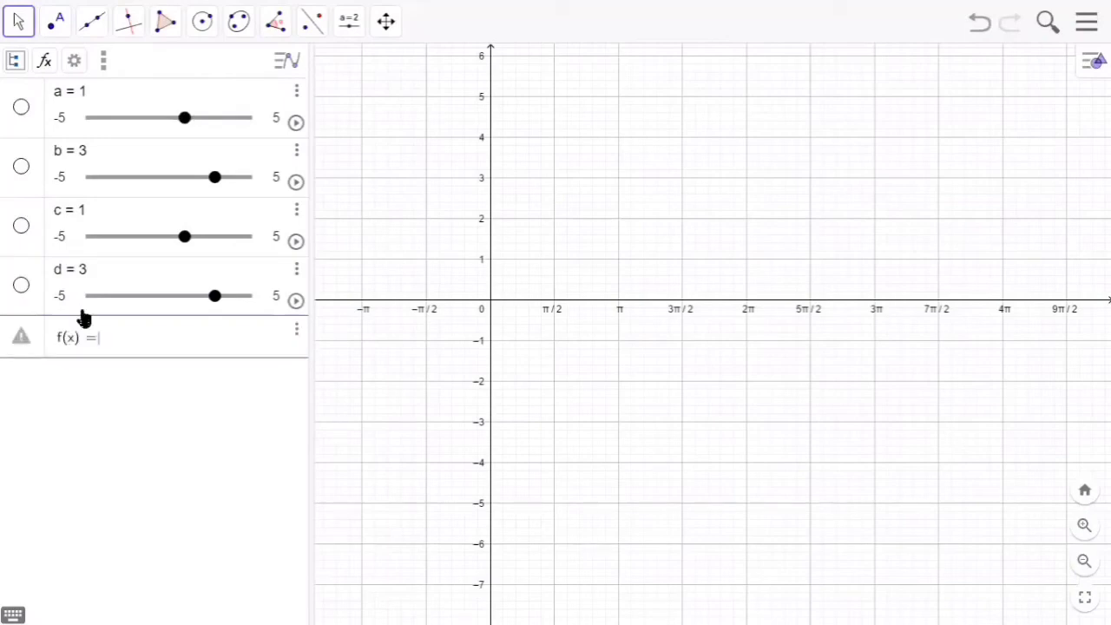
text(a)
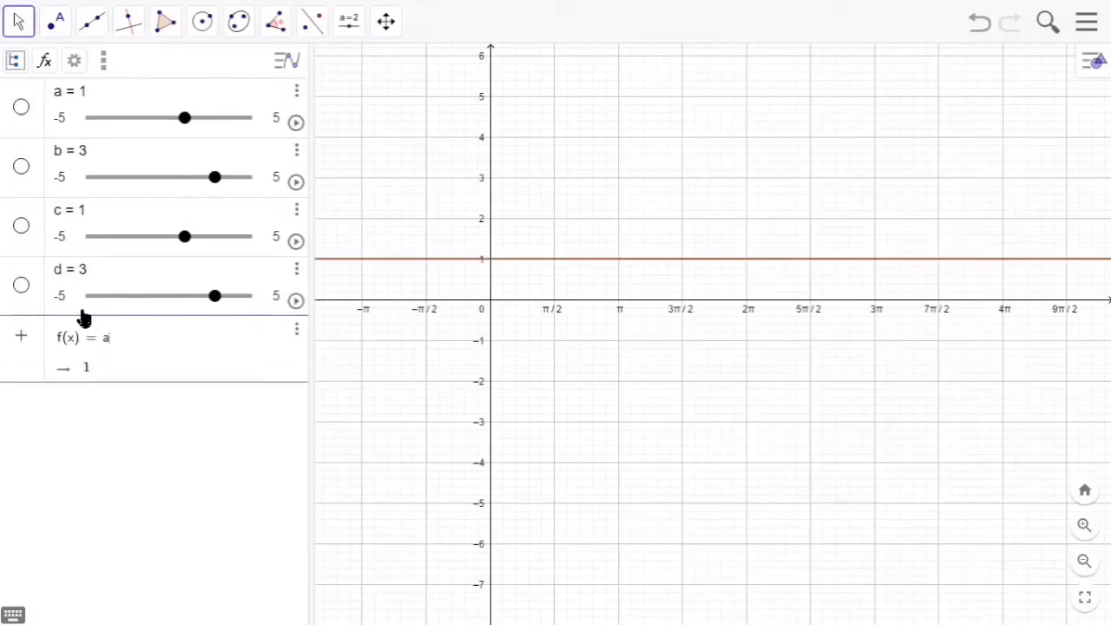
text( · s)
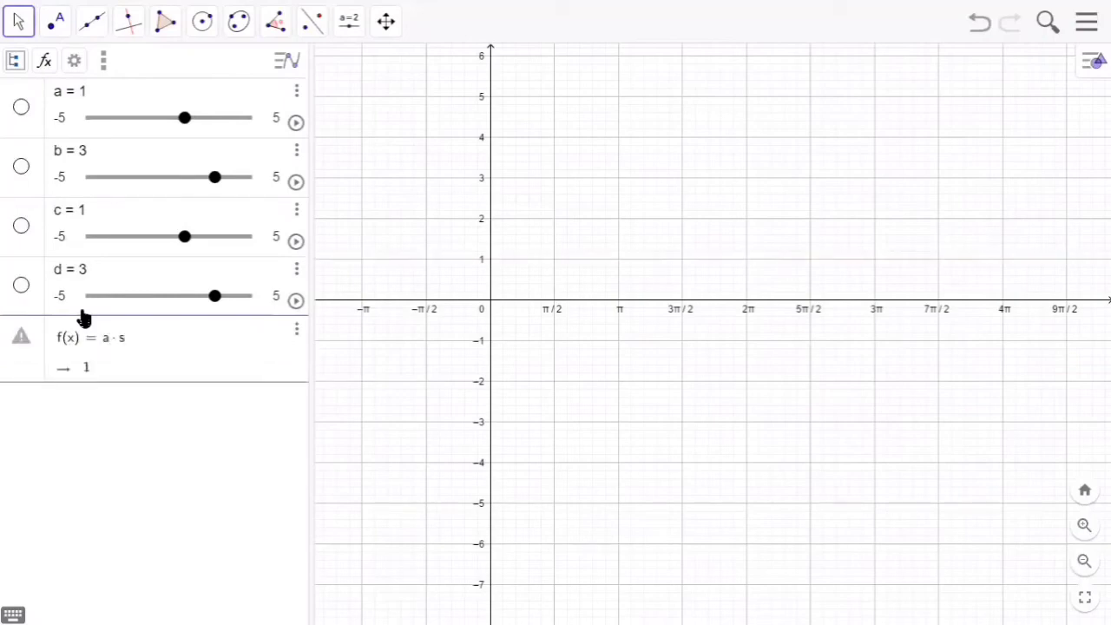
text(in(b)
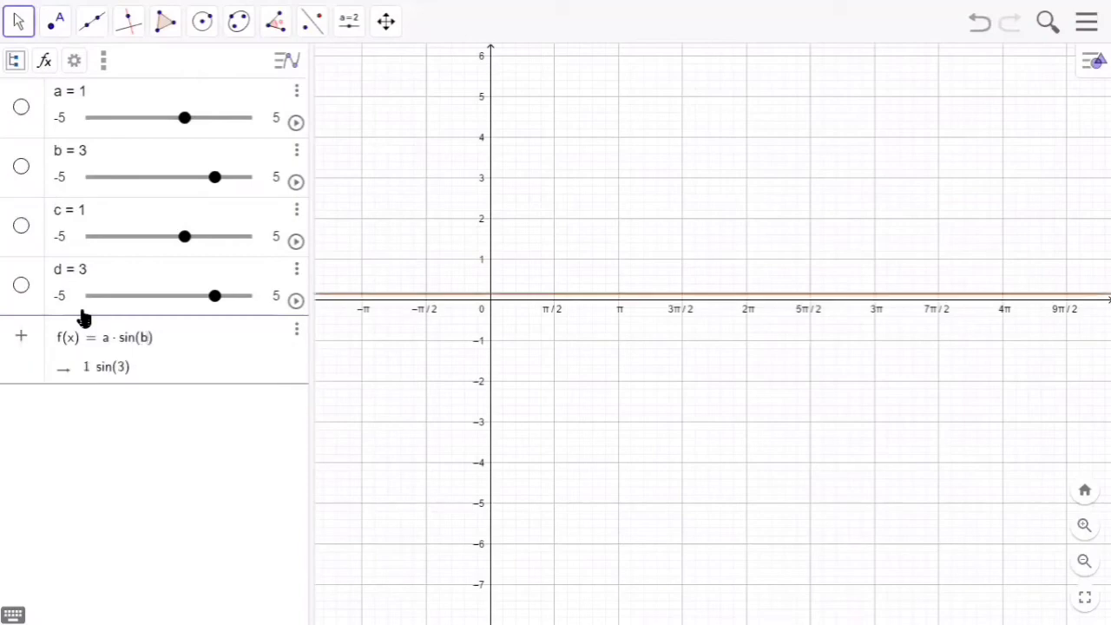
text(x + c) )
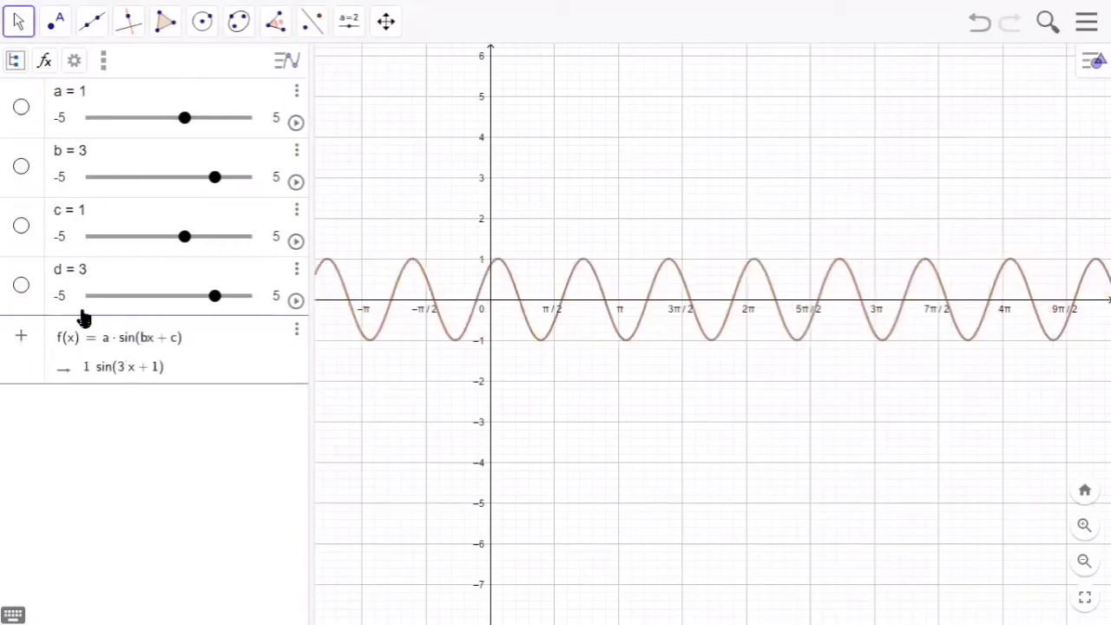
text(+ d)
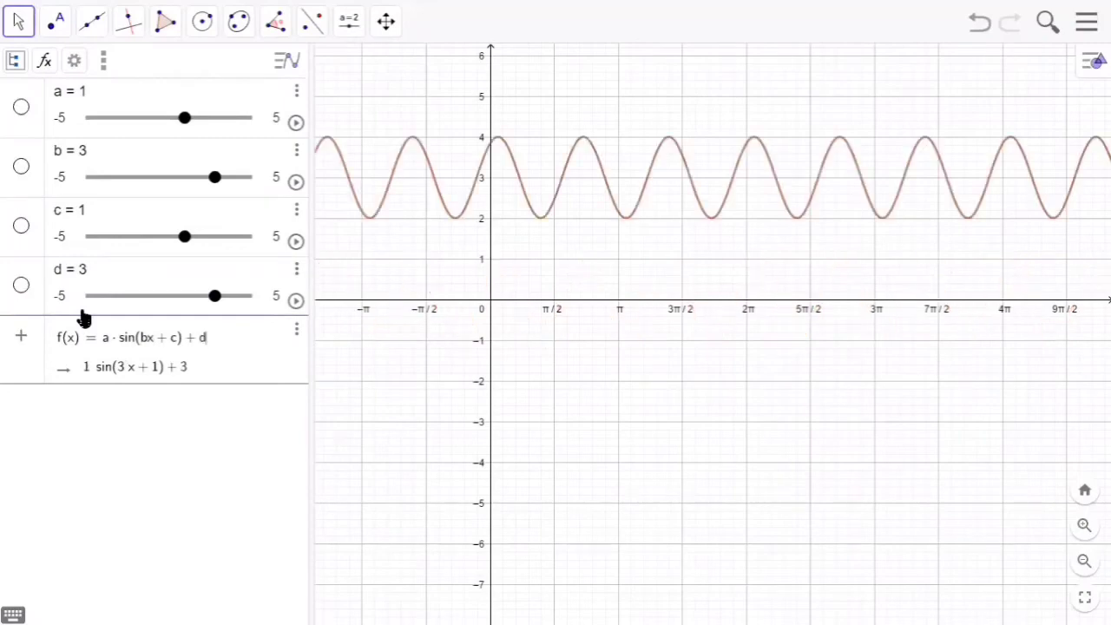
key(Return)
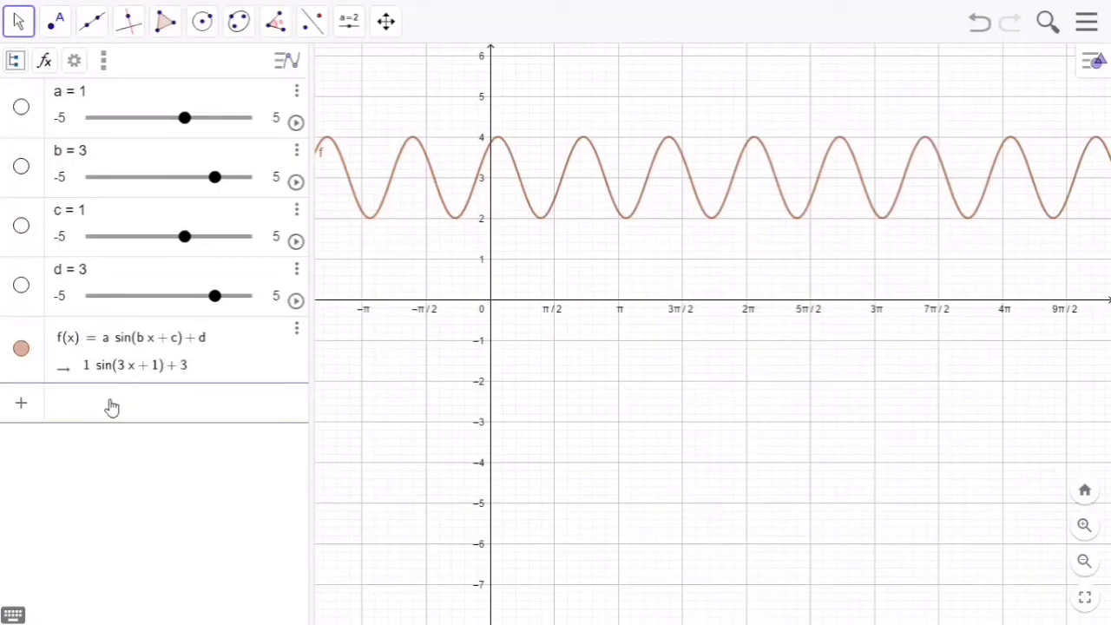
Step: Plot the cosine function g(x) = a · cos(bx + c) + d
text(g(x) )
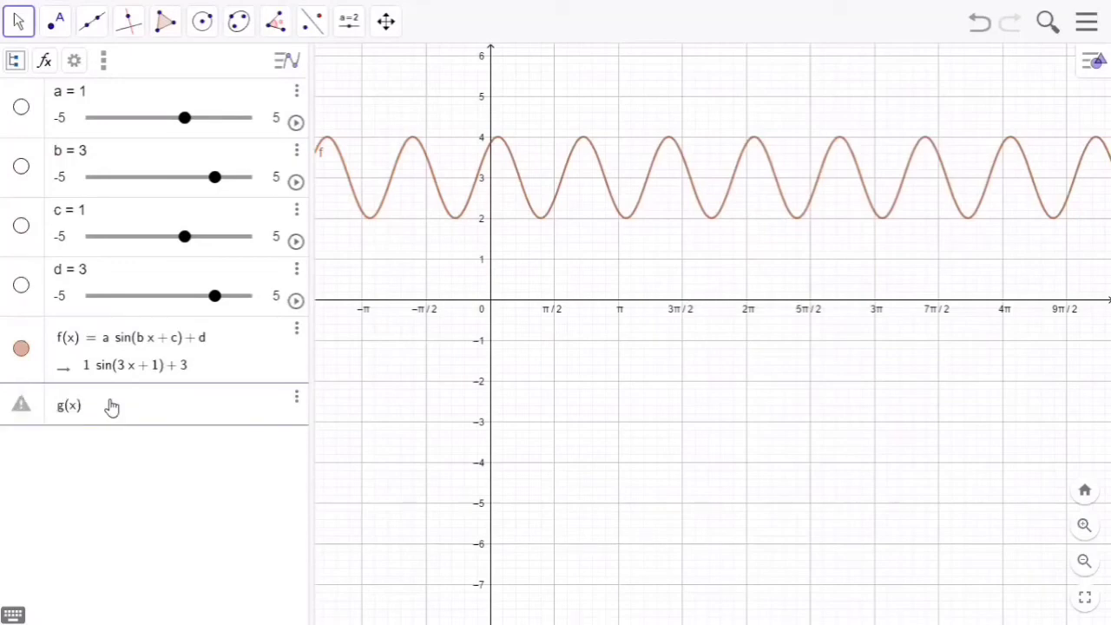
text(= a +)
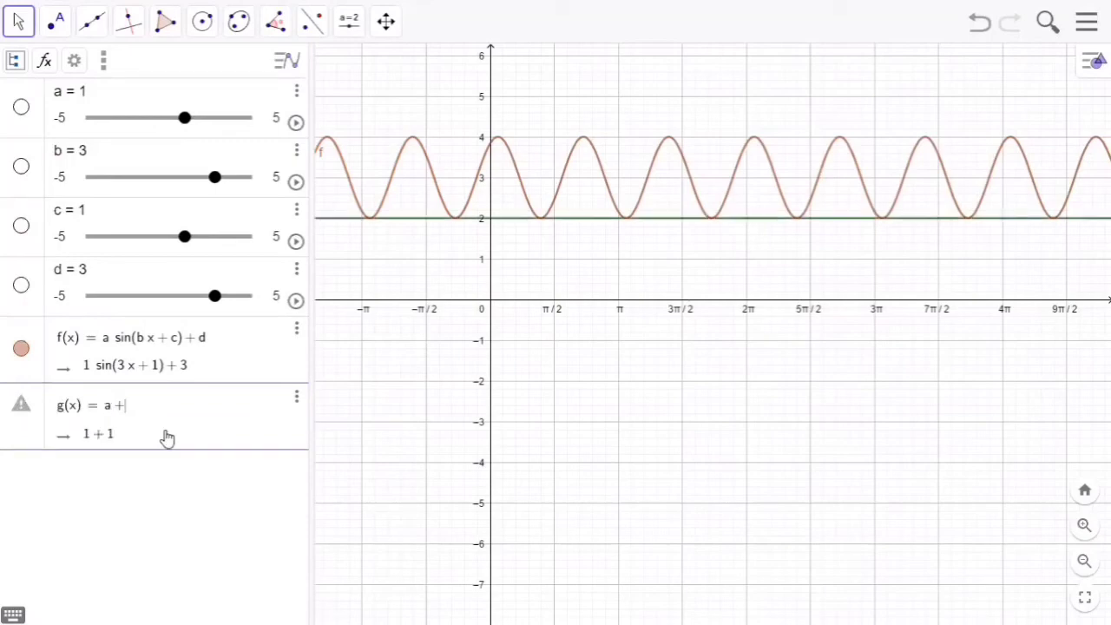
key(BackSpace)
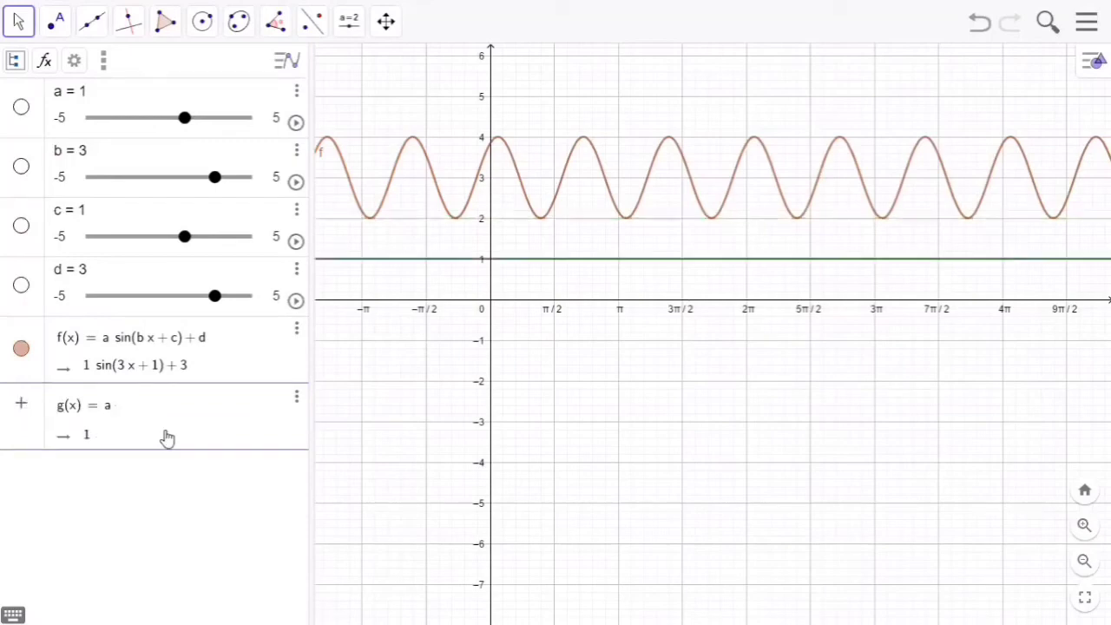
text(*)
text(cos)
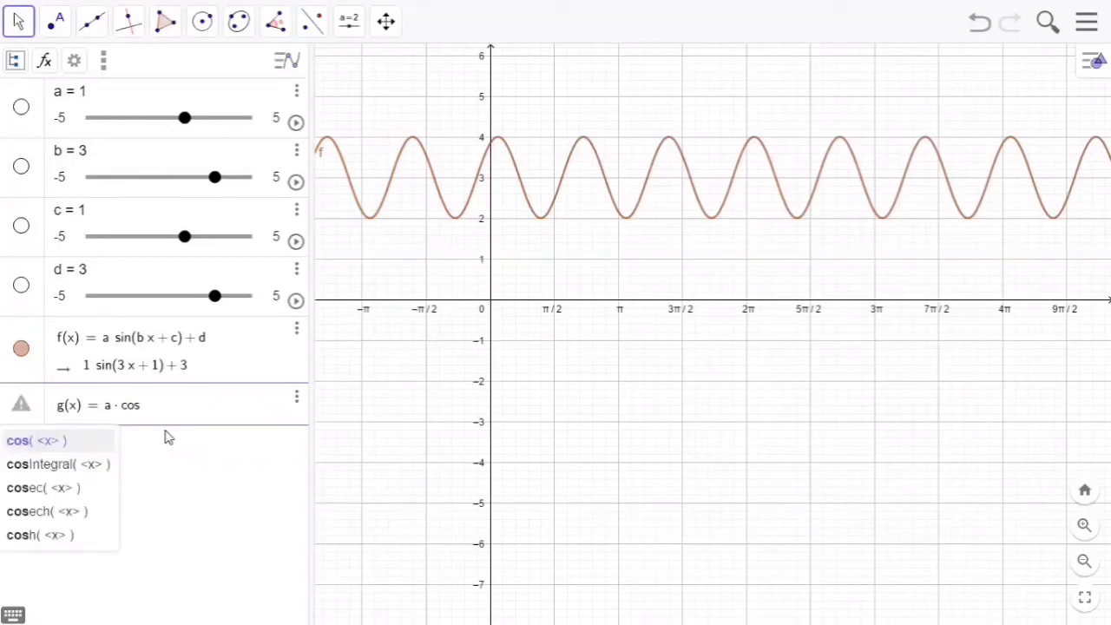
text((b))
key(Return)
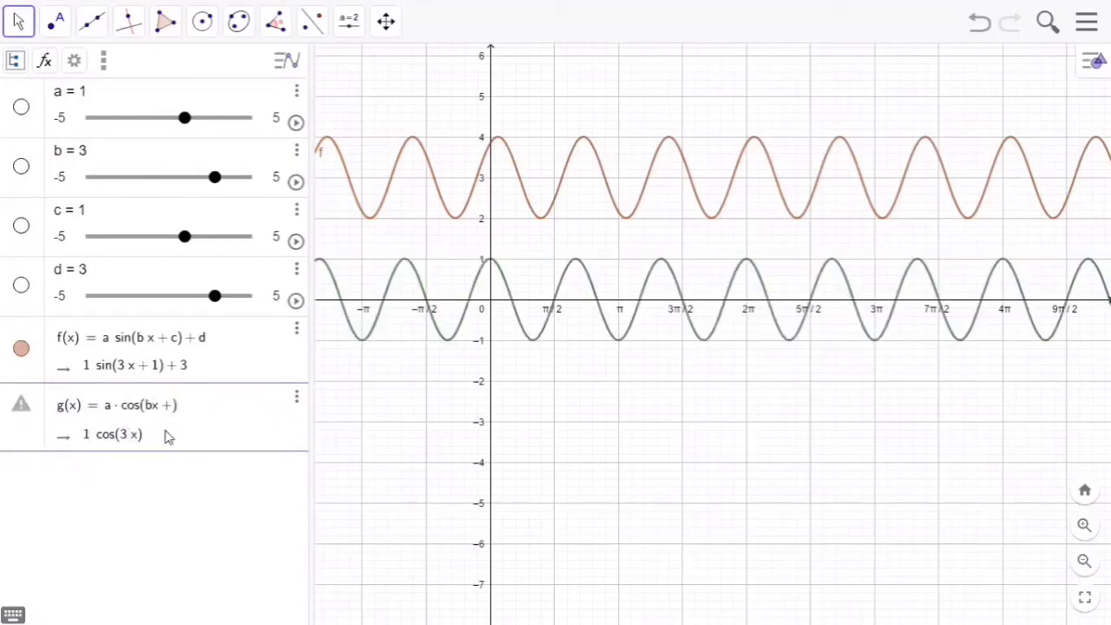
click(168, 437)
text(+ c)
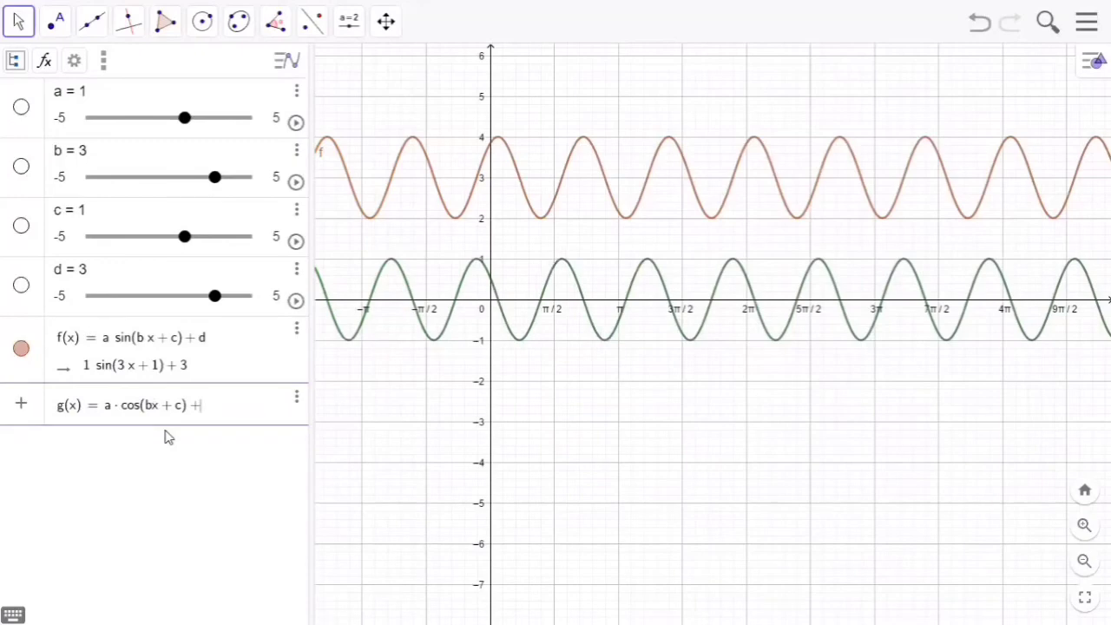
text(d)
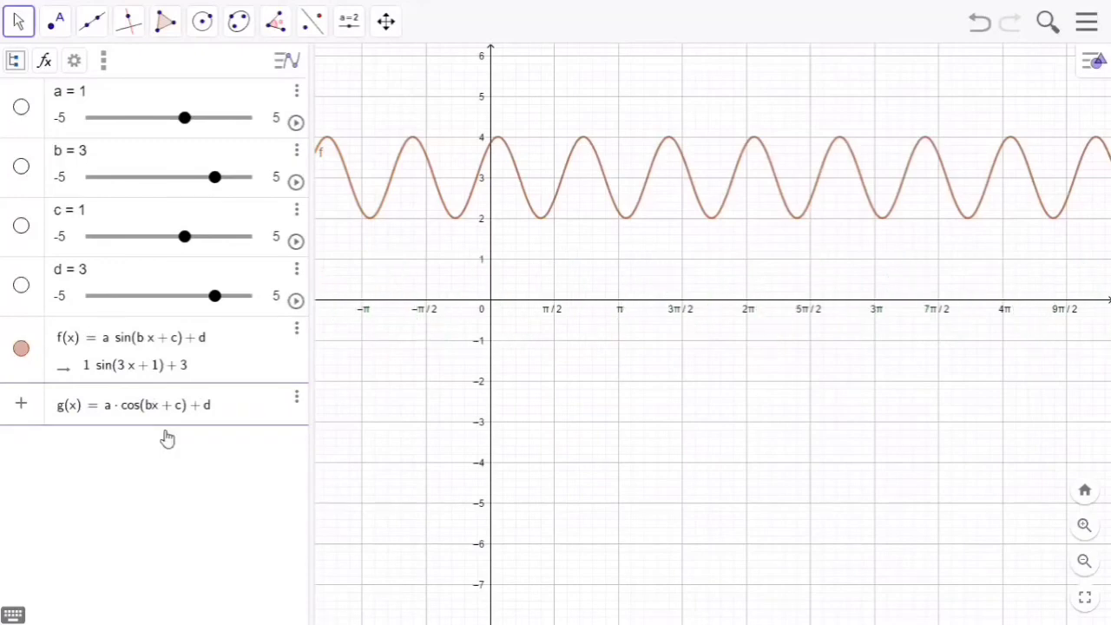
key(Return)
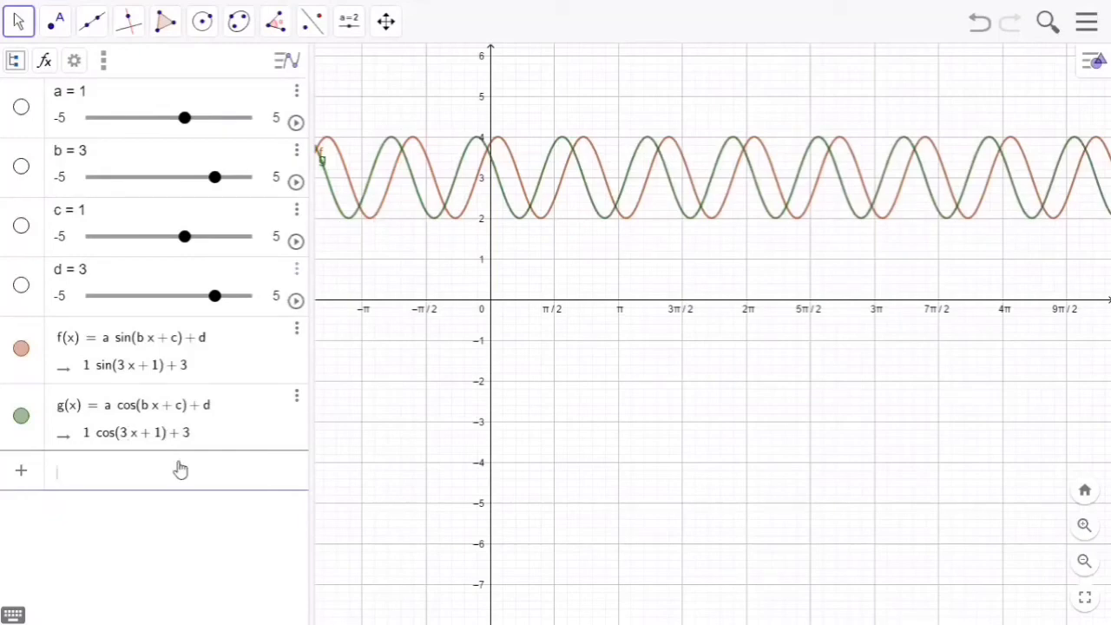
Step: Plot the cotangent function h(x) = a · cot(bx + c) + d
text(h()
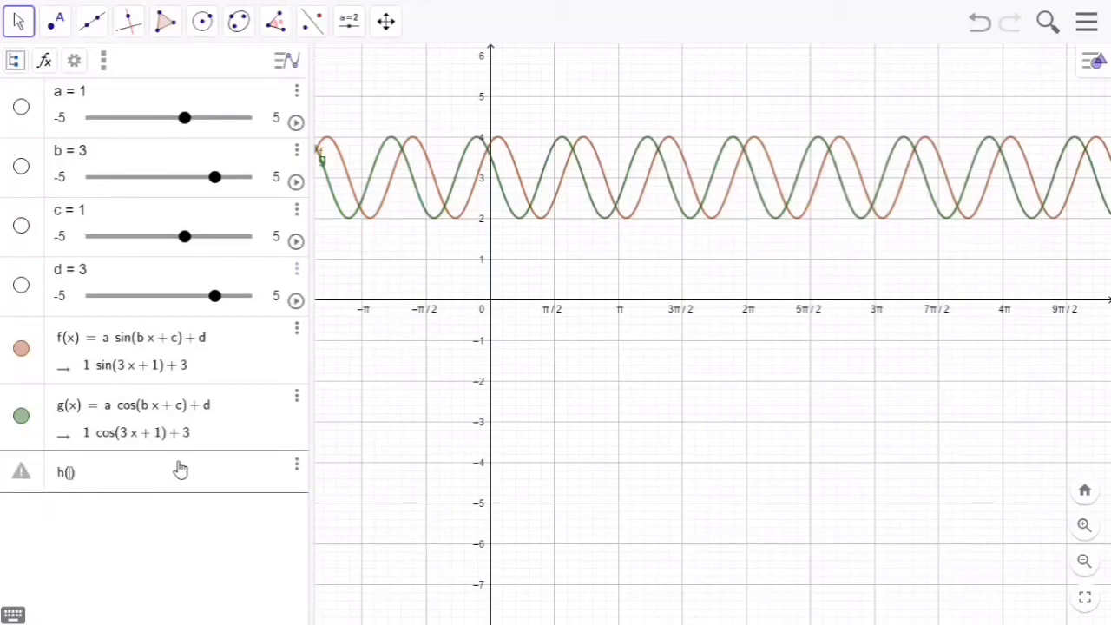
text(x)
text(=a)
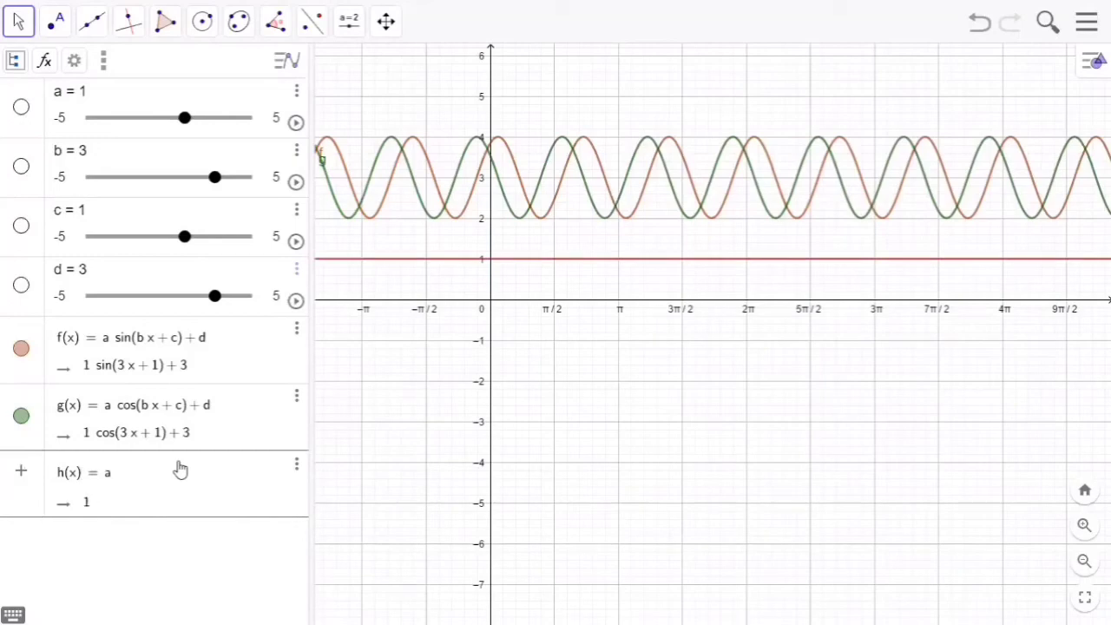
text(*c)
text(ot)
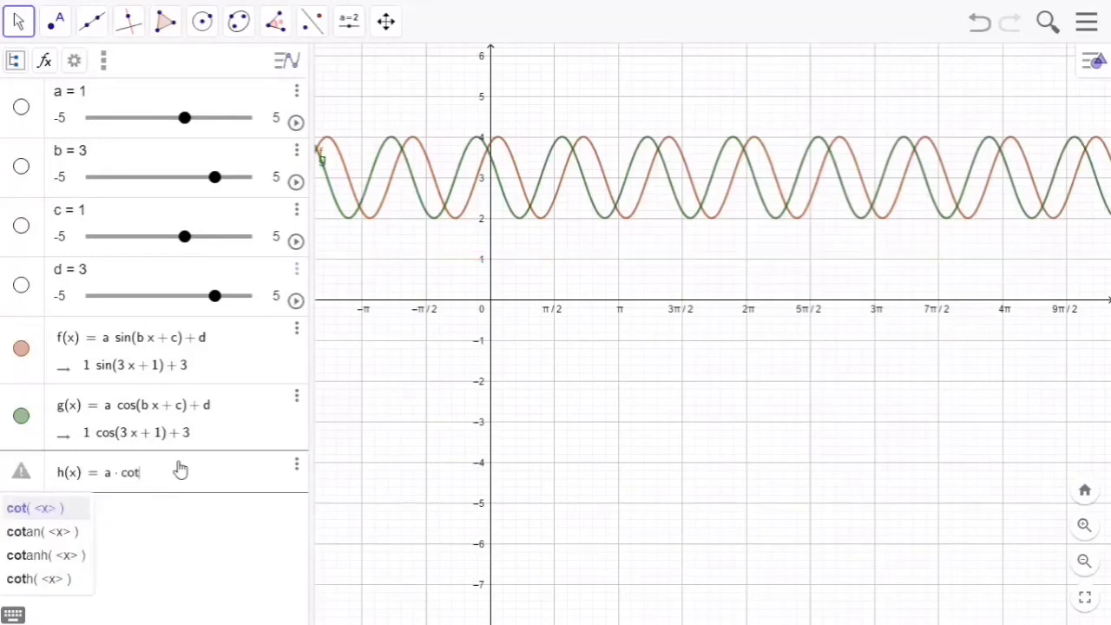
text(()
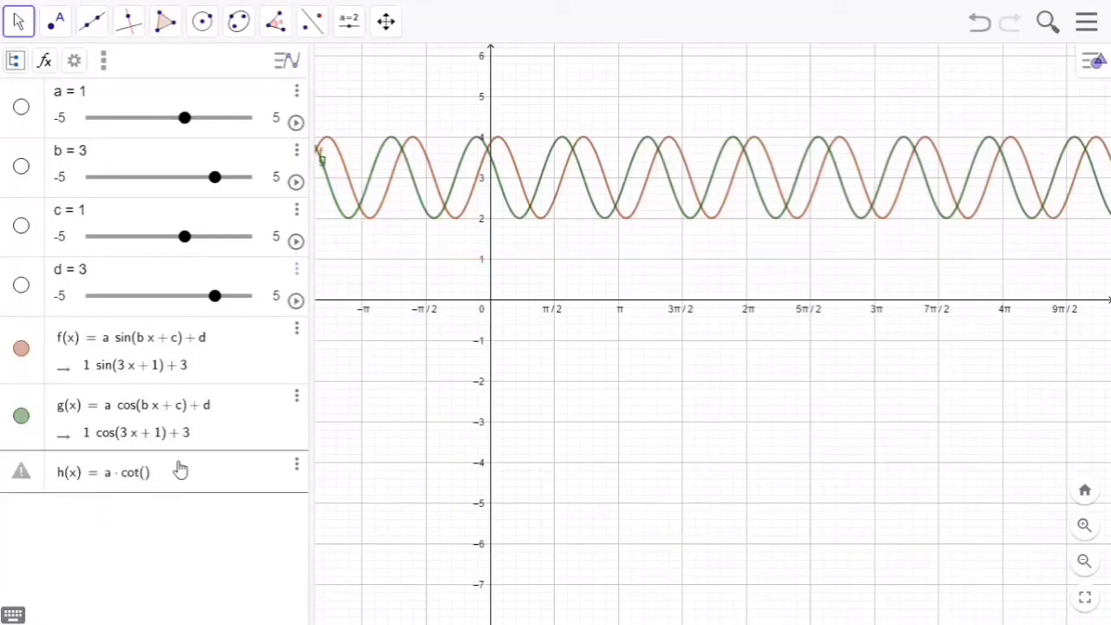
text(b)
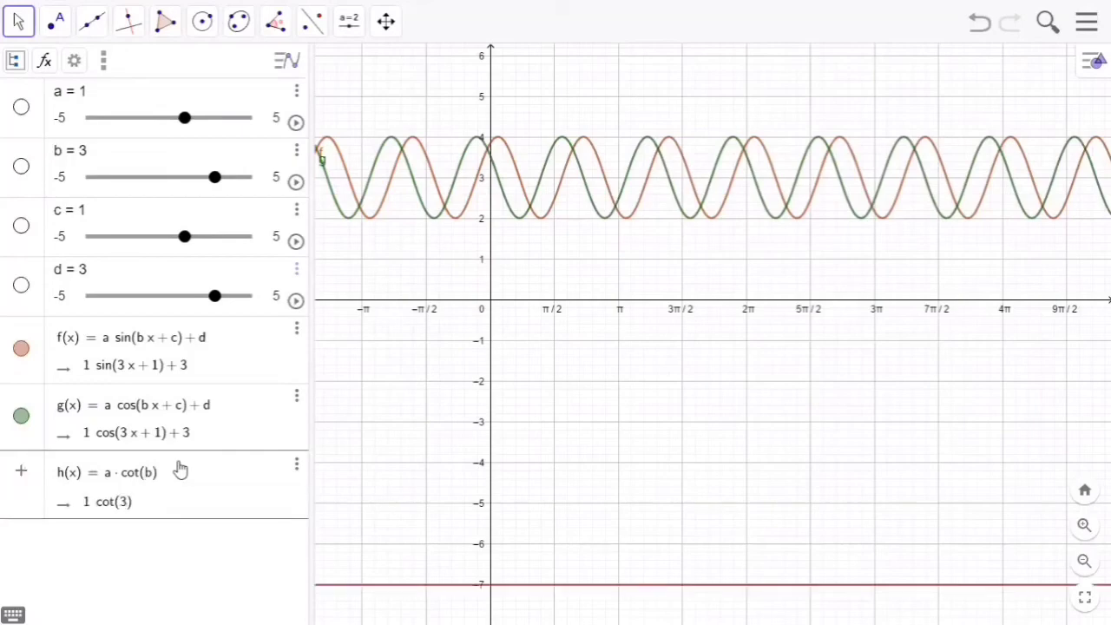
text(x+)
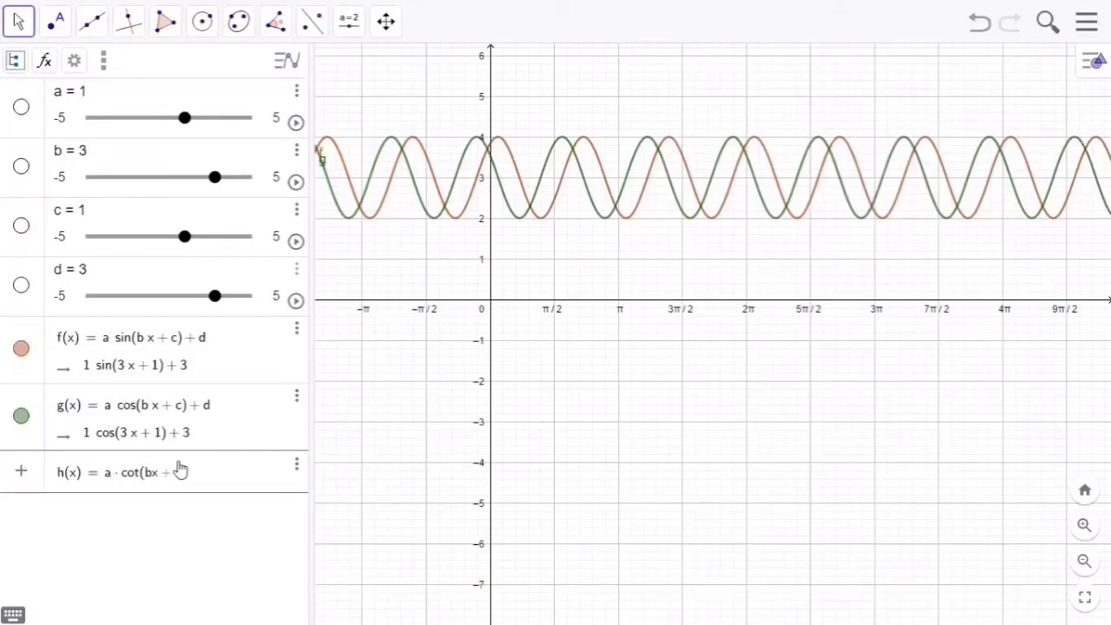
text(+d)
key(Return)
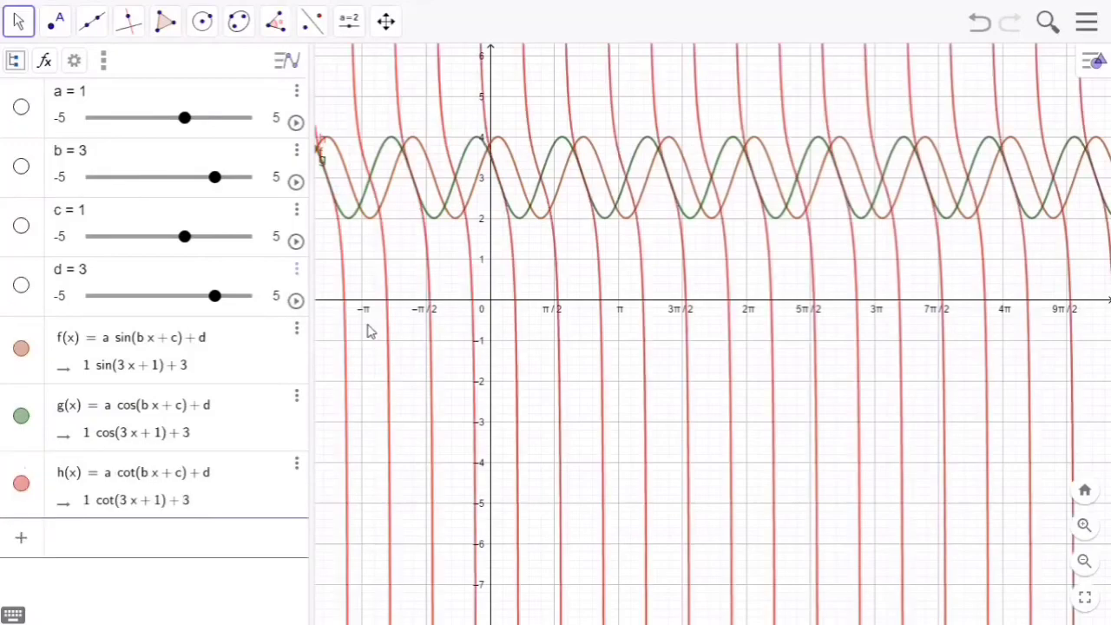
Step: Colour the graph of the cotangent function h(x) blue
scroll(691, 375, up, 3)
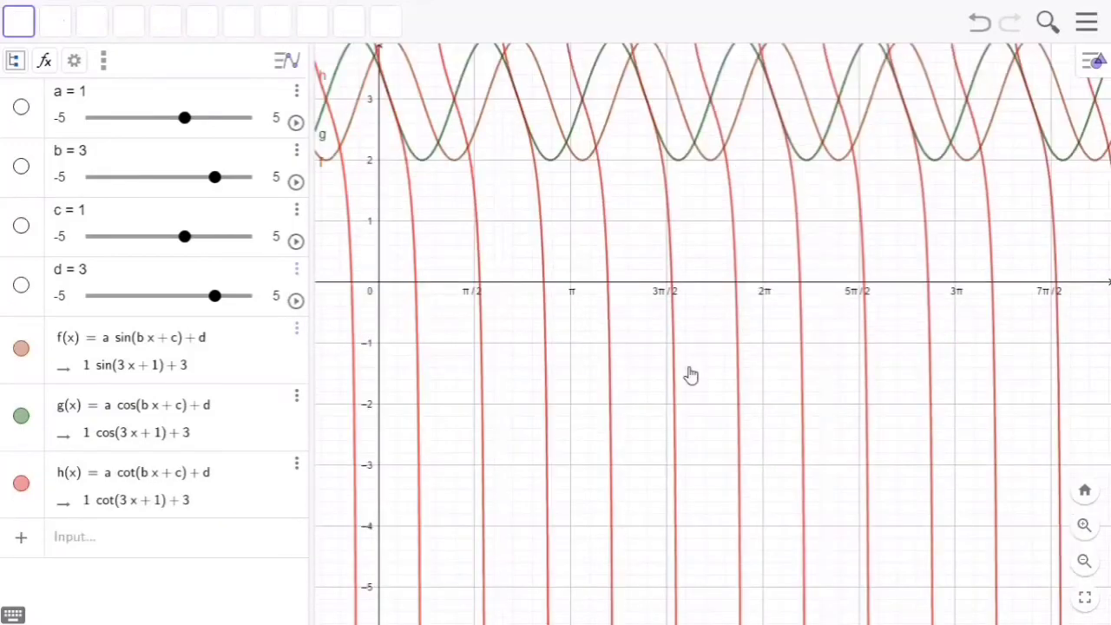
drag(691, 375, 751, 570)
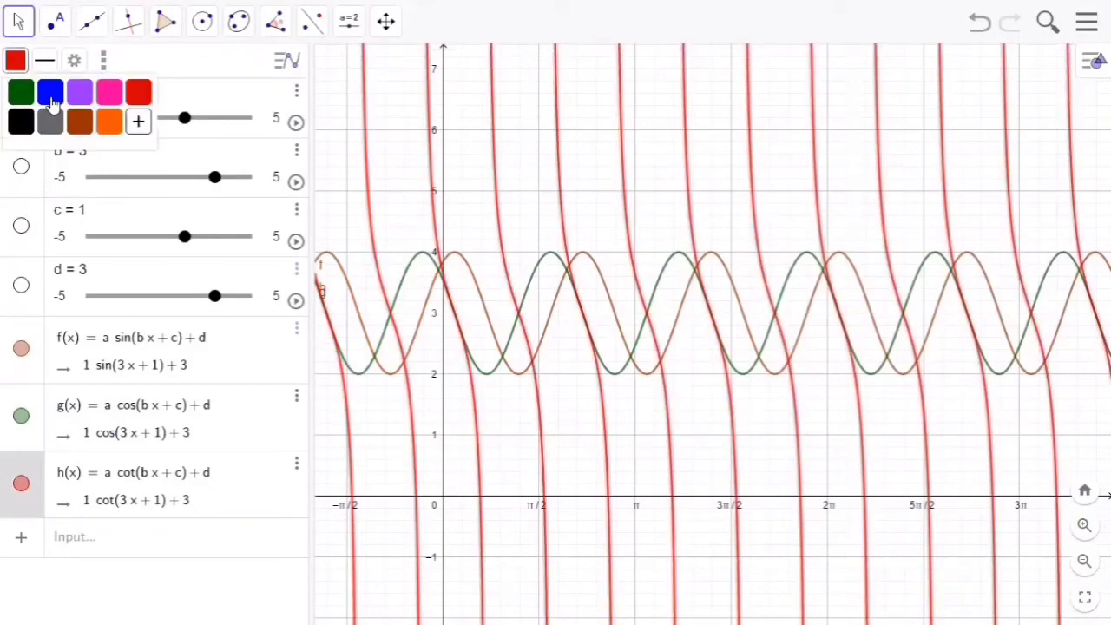
click(52, 103)
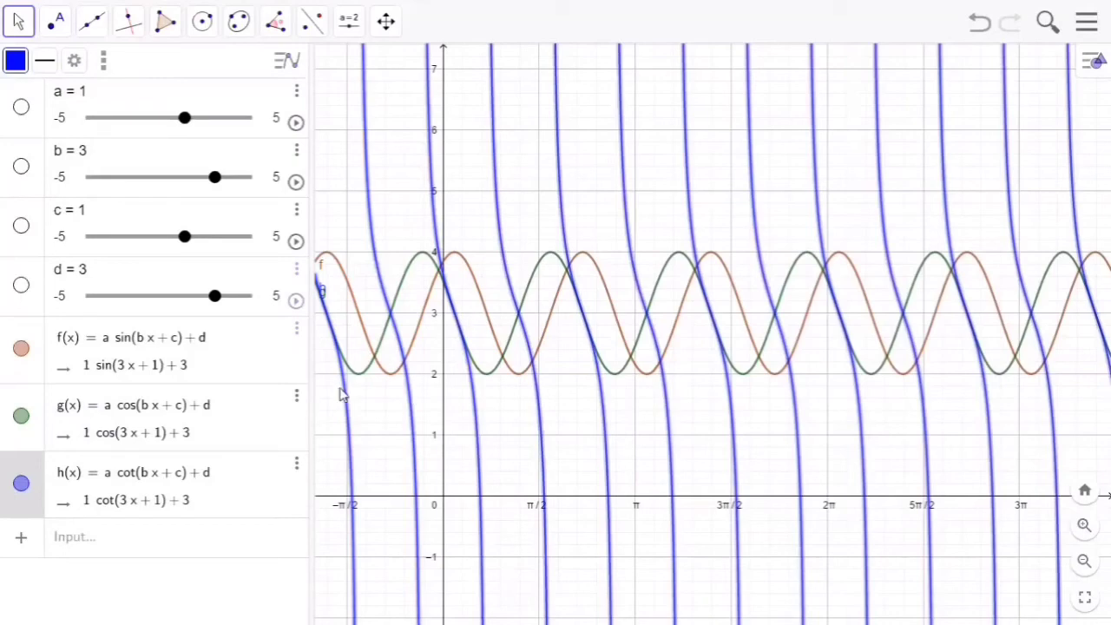
Step: Label the sine graph f(x) with its name and value
right_click(358, 317)
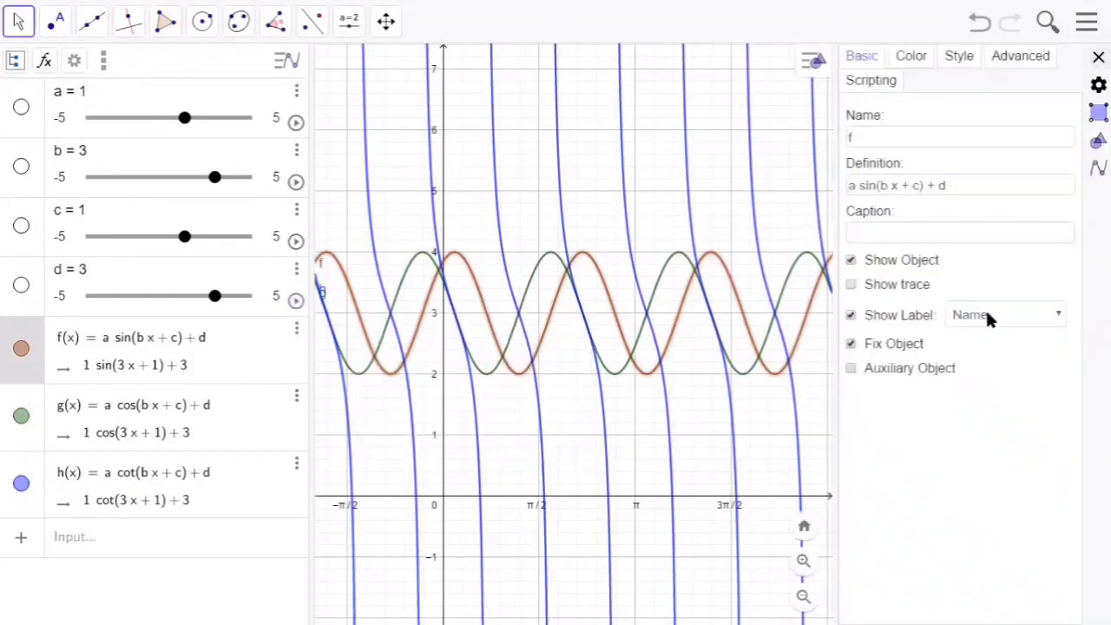
click(986, 311)
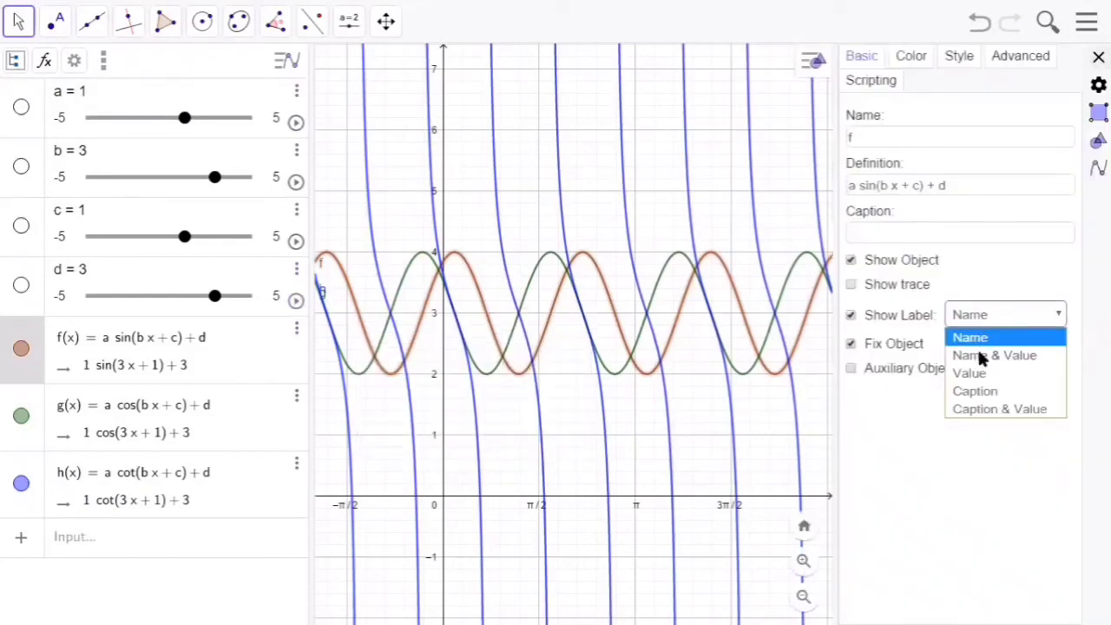
click(980, 355)
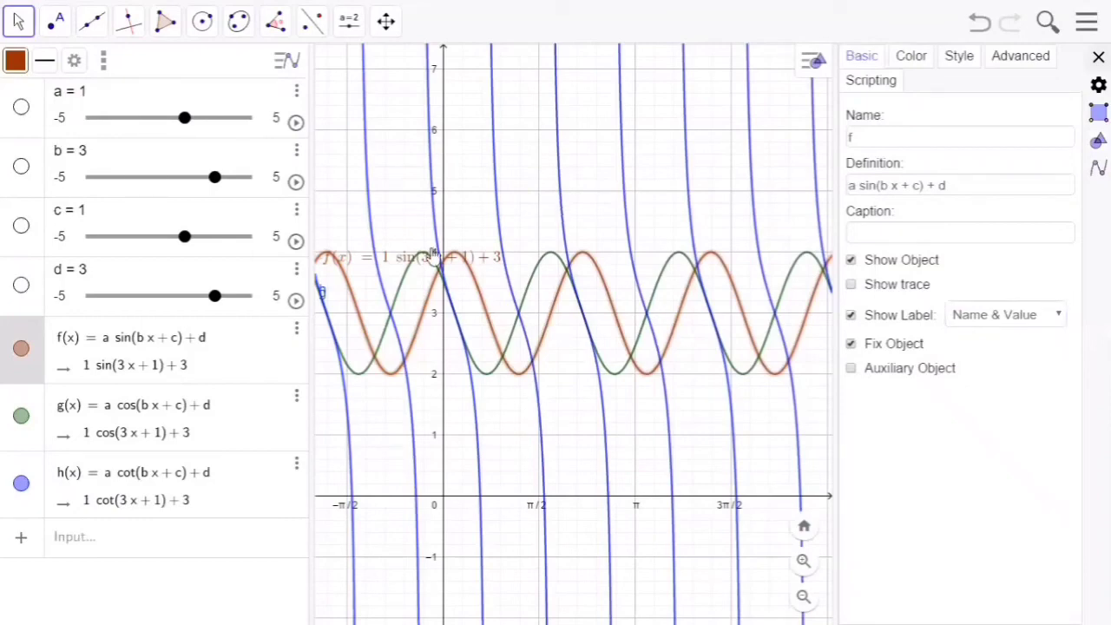
click(362, 268)
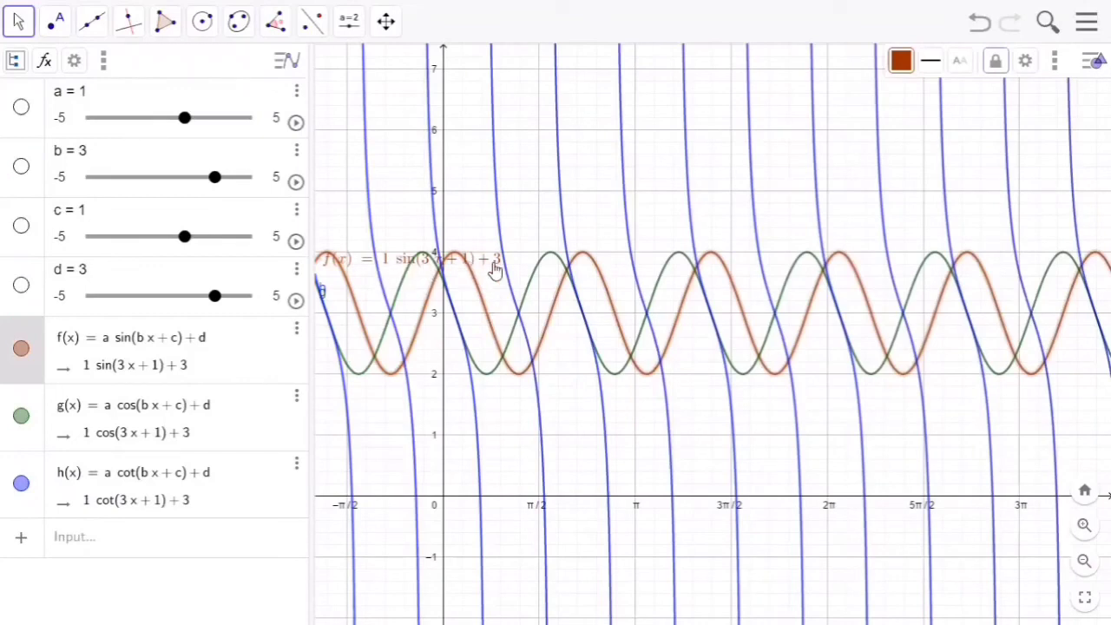
right_click(360, 375)
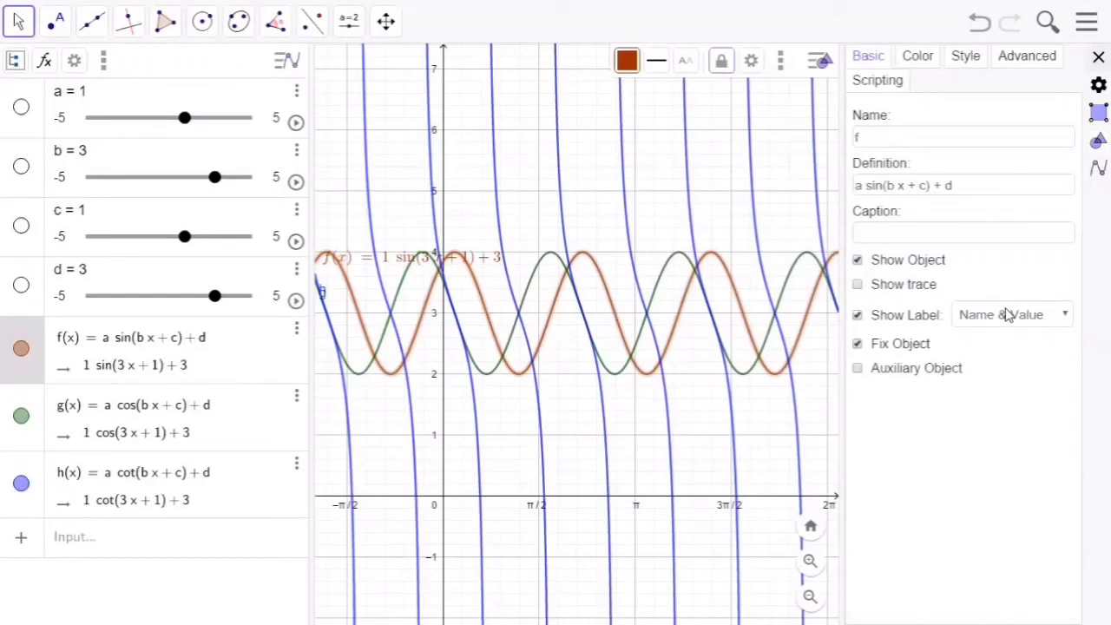
click(1004, 356)
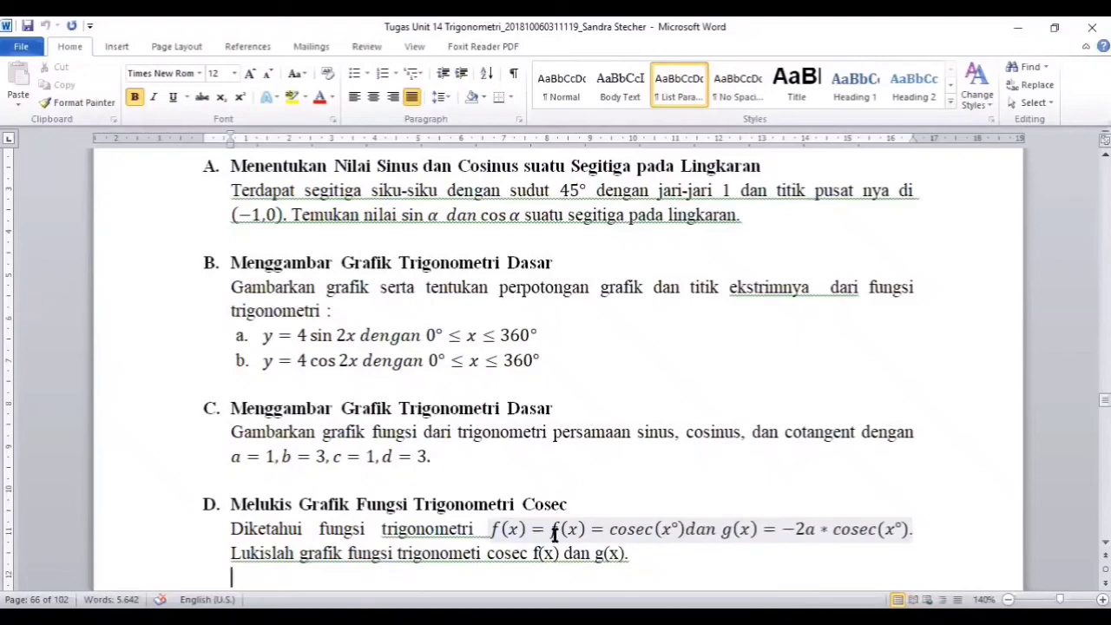
Step: Create a number slider a = 1 ranging from -5 to 5 with increment 0,1 in the blank graph with the degree axis
key(Down)
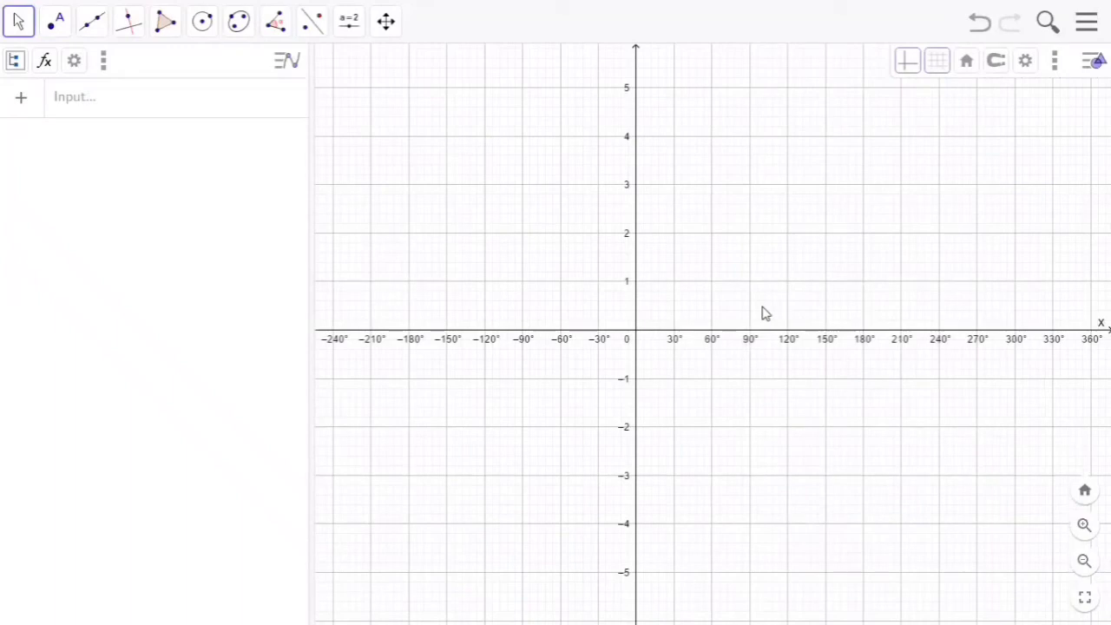
click(349, 36)
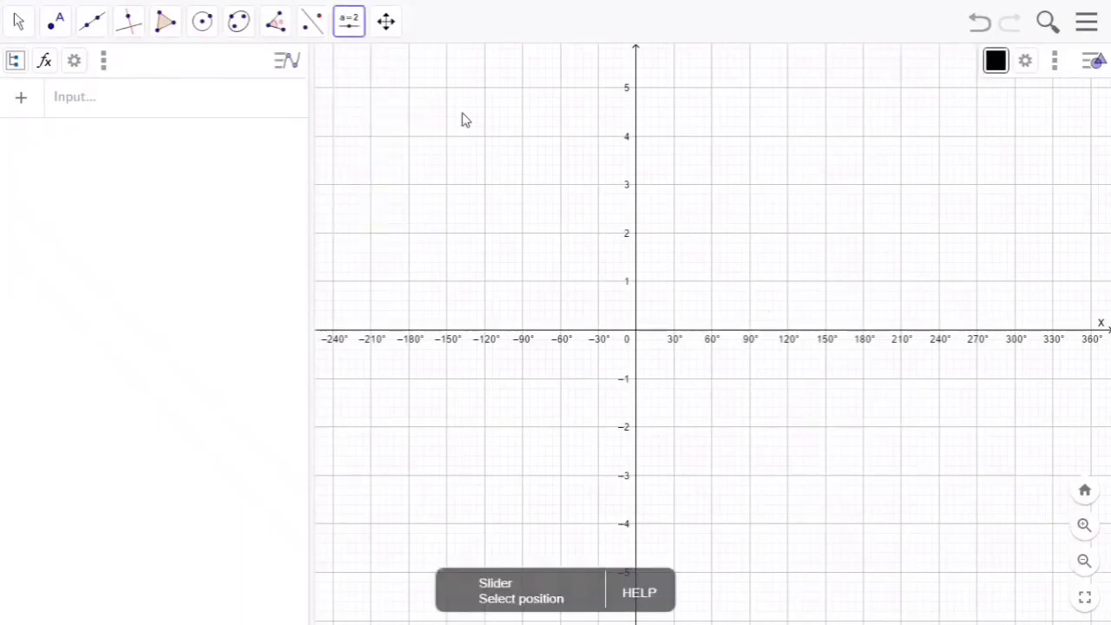
click(703, 386)
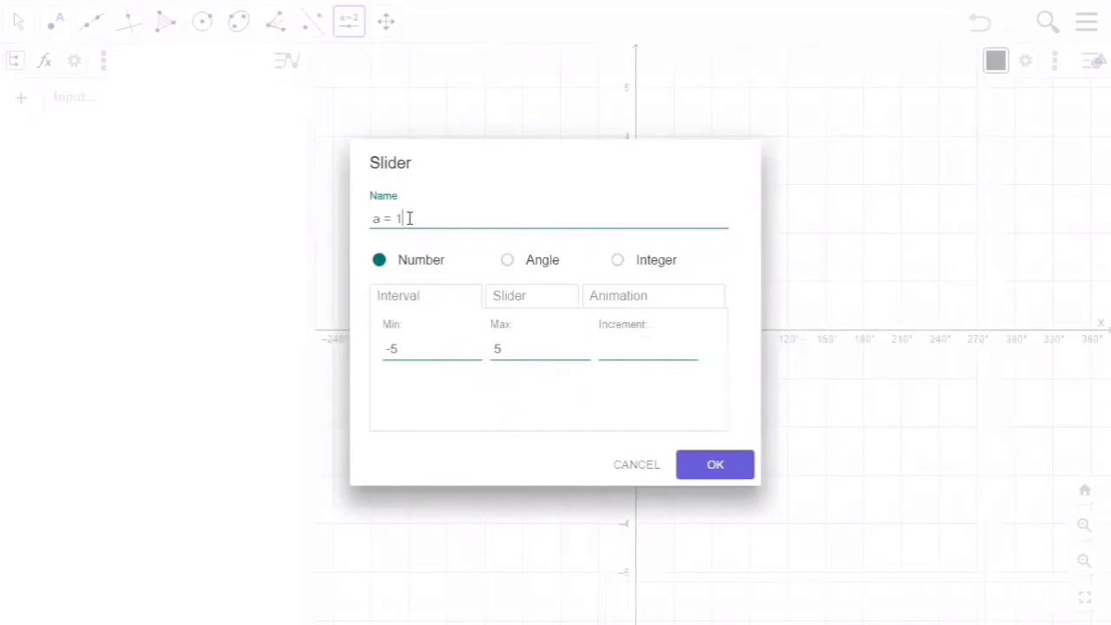
key(BackSpace)
key(BackSpace)
key(BackSpace)
text(0,1)
key(Return)
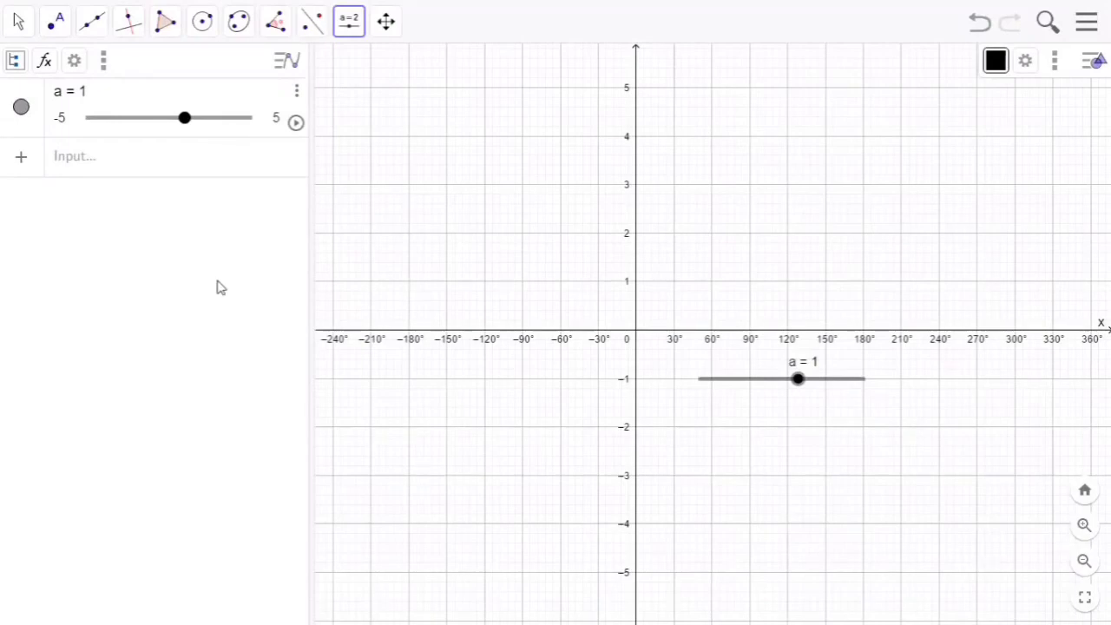
Step: Plot the cosecant function f(x) = cosec(x°)
click(167, 166)
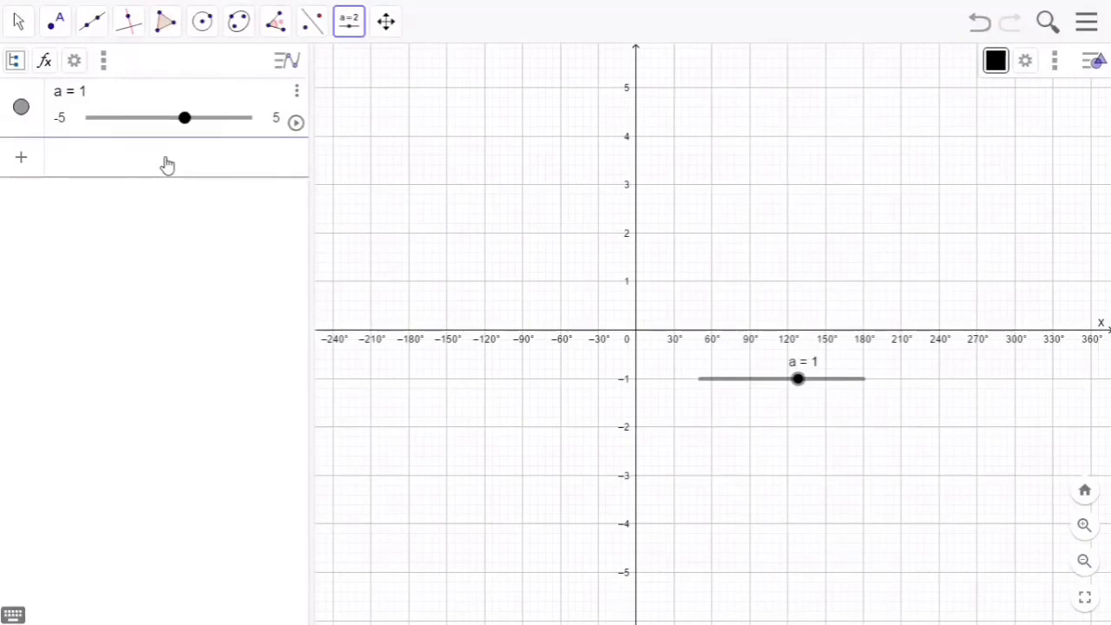
text(f(x) = )
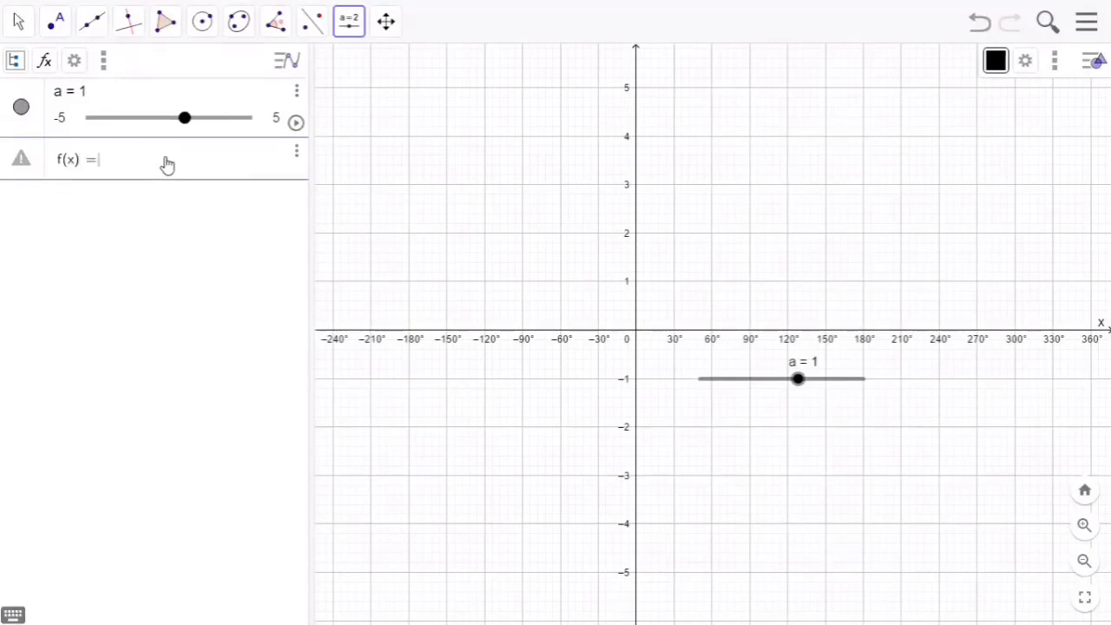
text(cos)
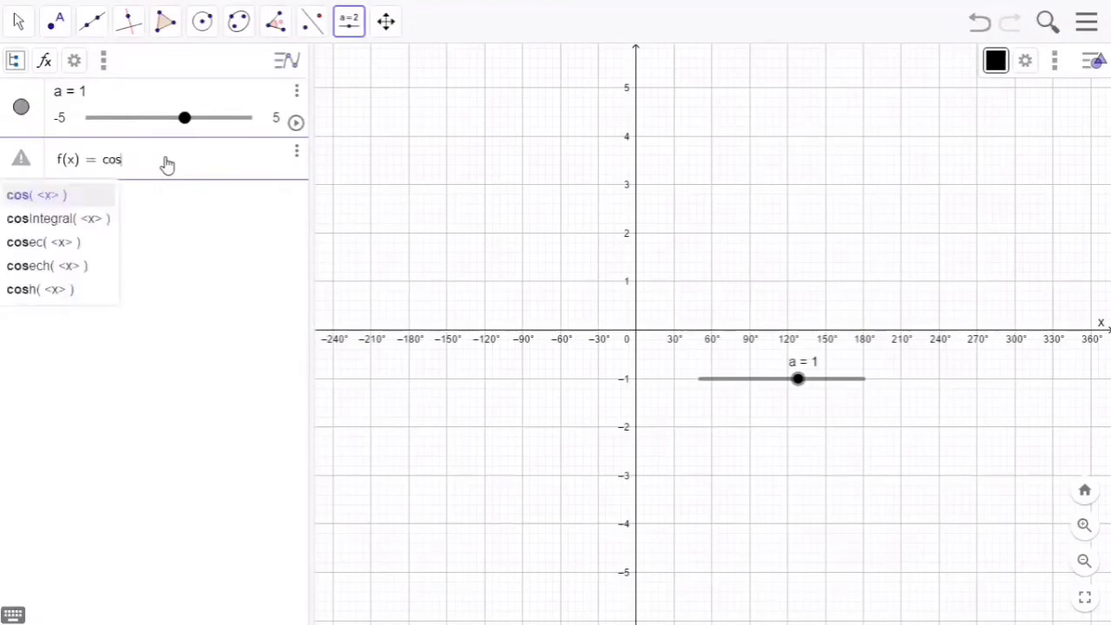
text(ec)
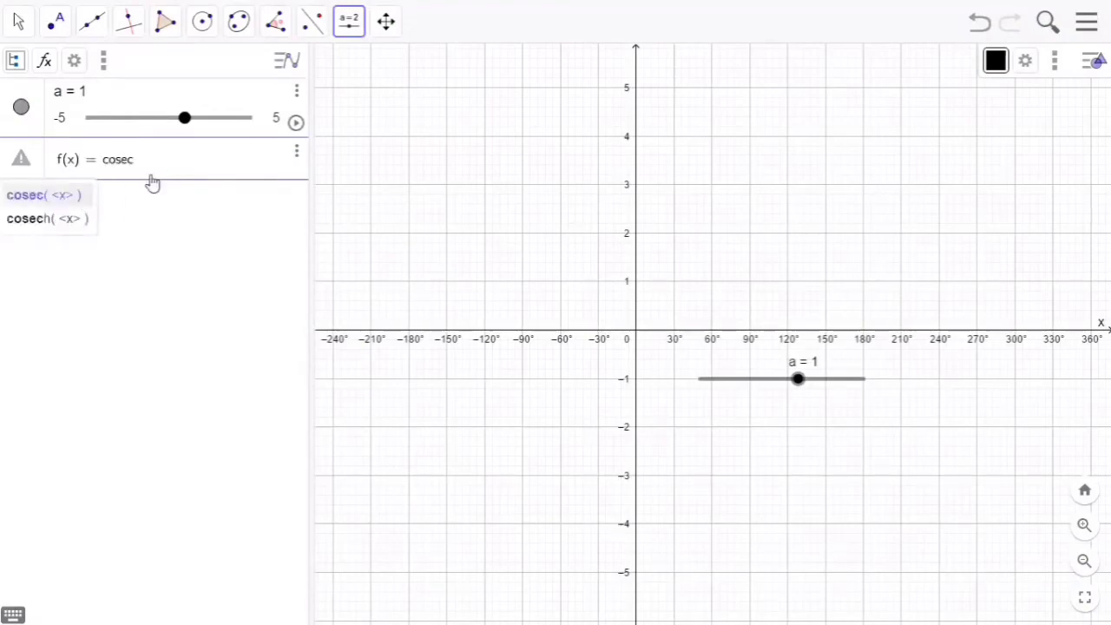
key(Return)
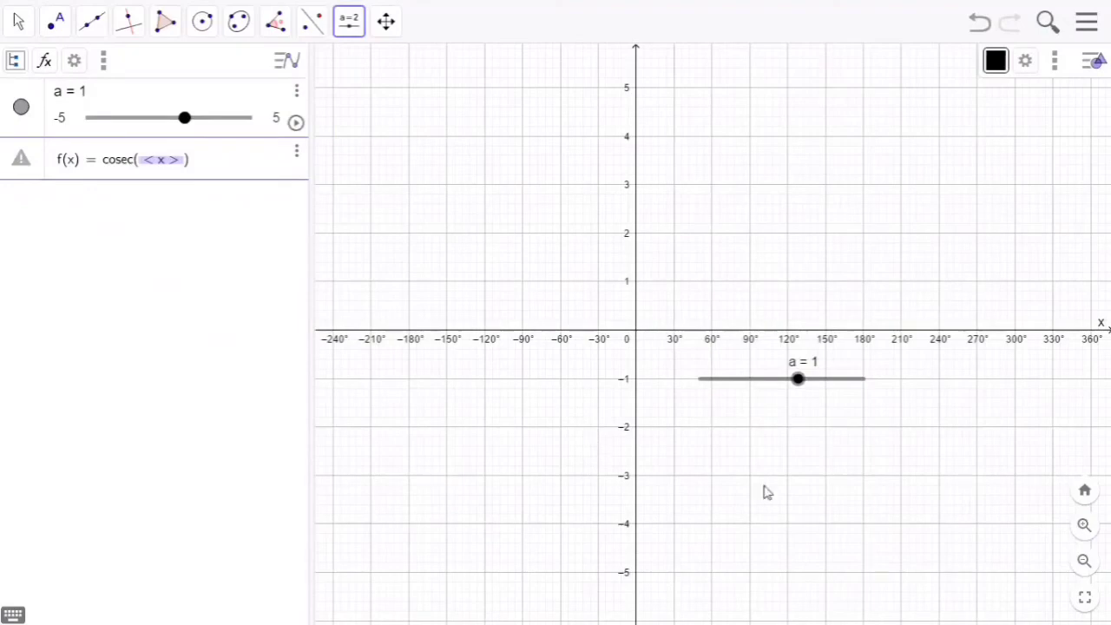
text(x)
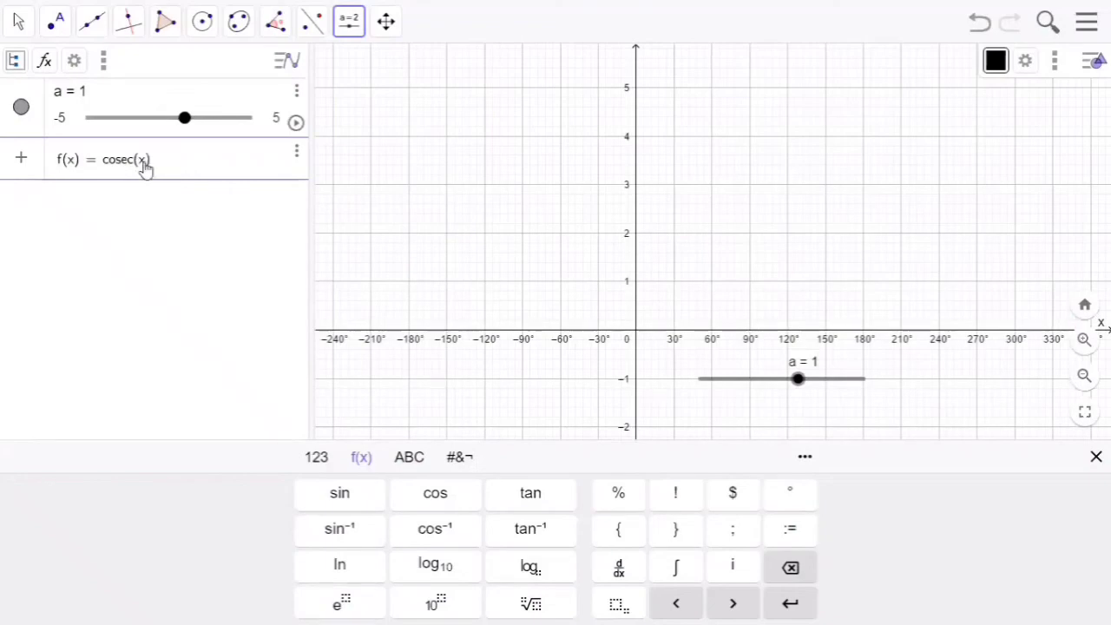
key(Return)
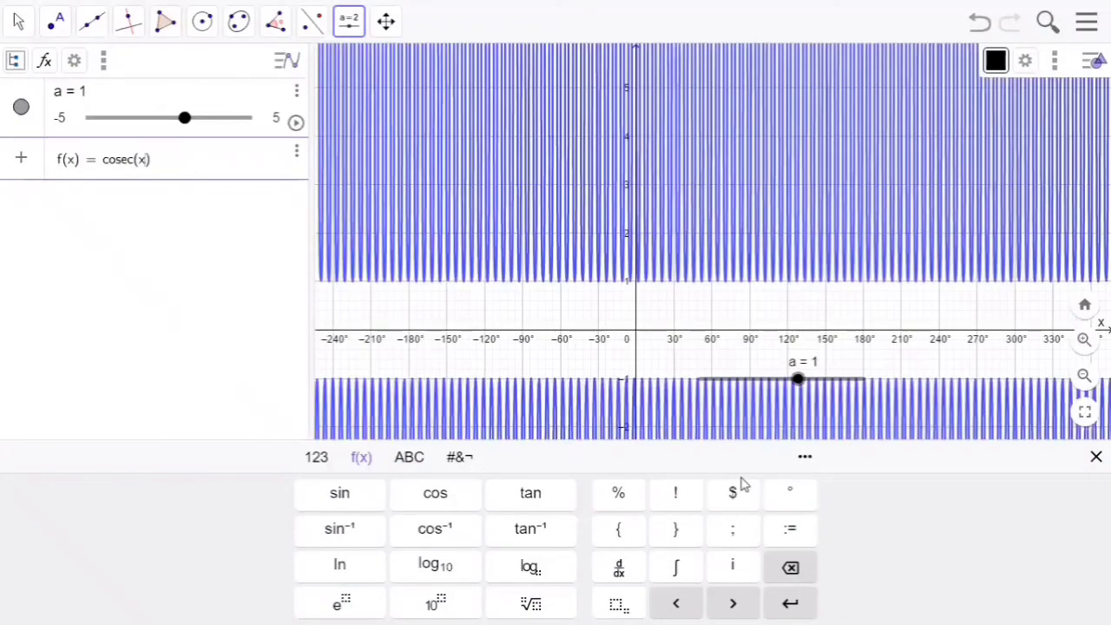
click(793, 496)
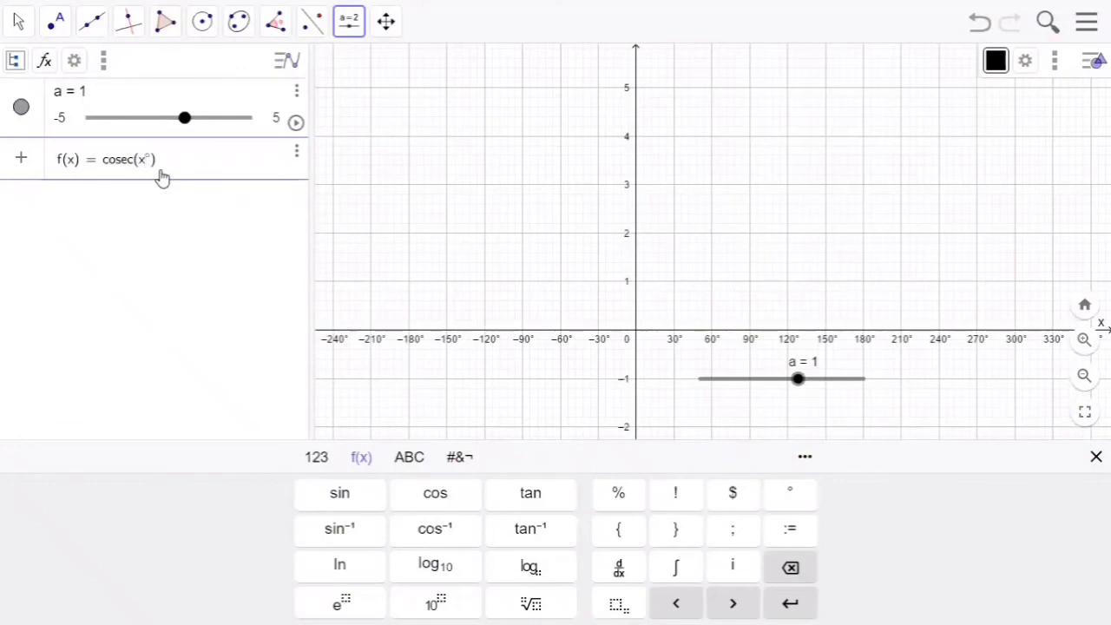
key(Return)
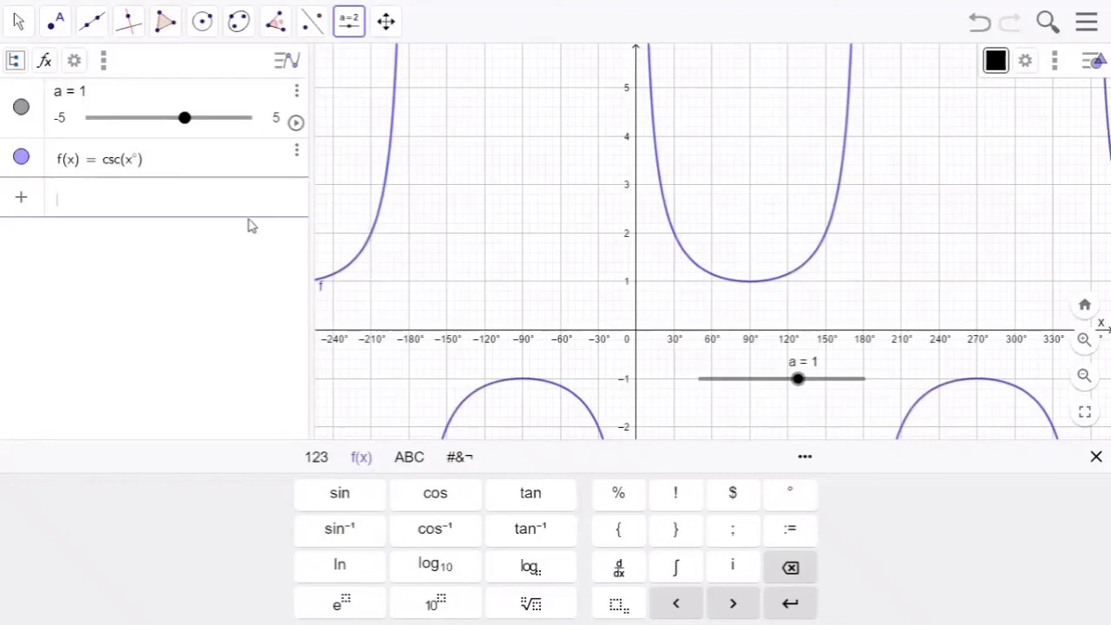
Step: Plot the second cosecant function g(x) = -2a · cosec(x°)
text(g(x)=)
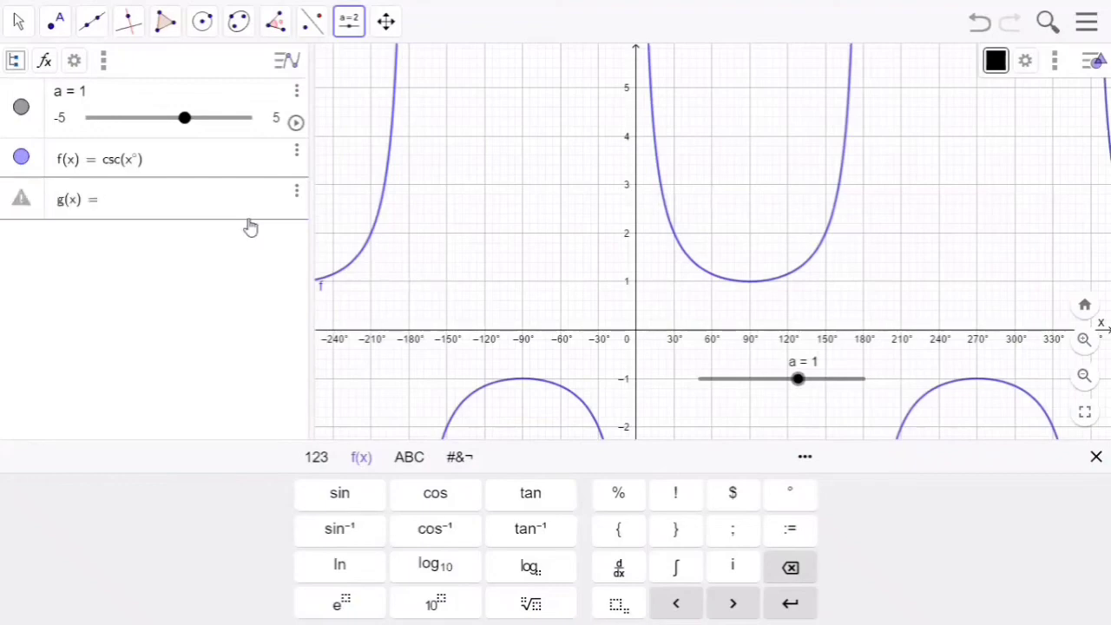
text(-2a)
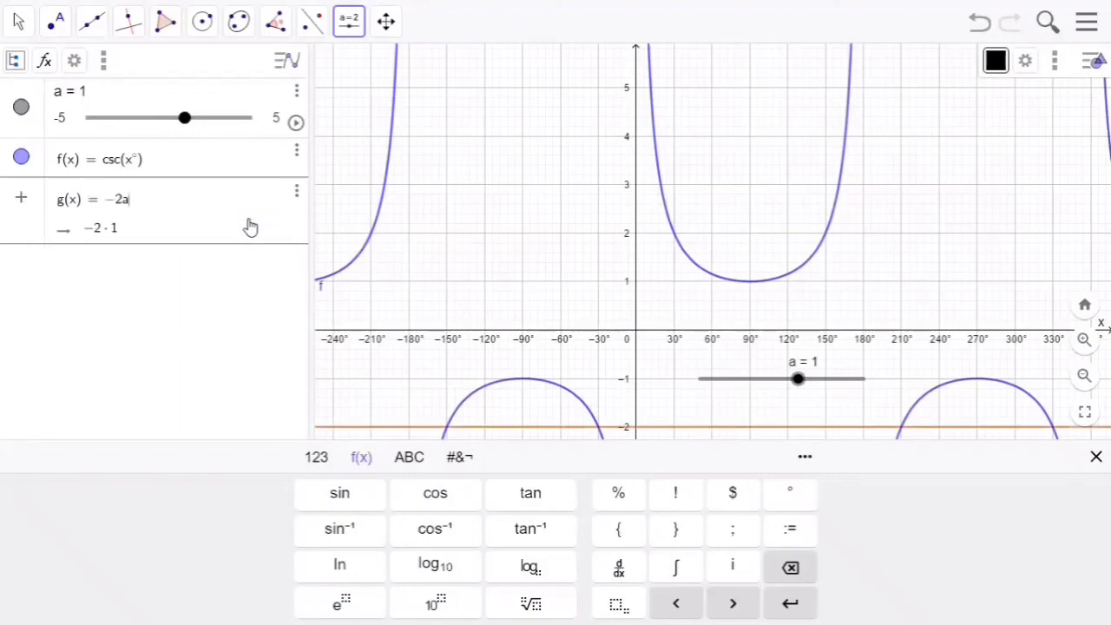
text(*co)
text(sec)
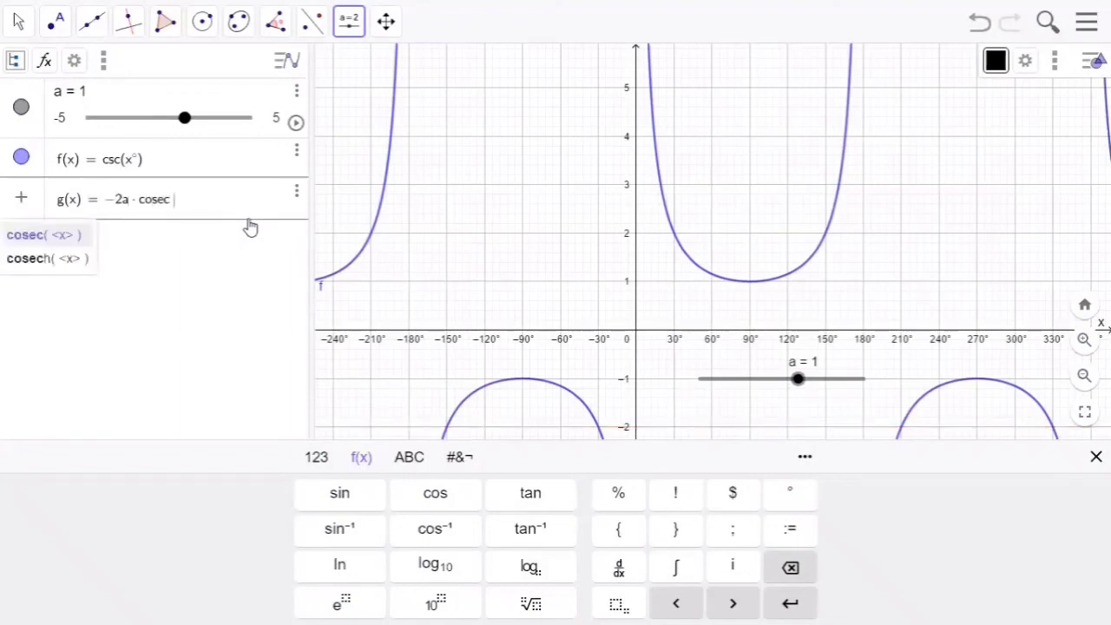
text(()
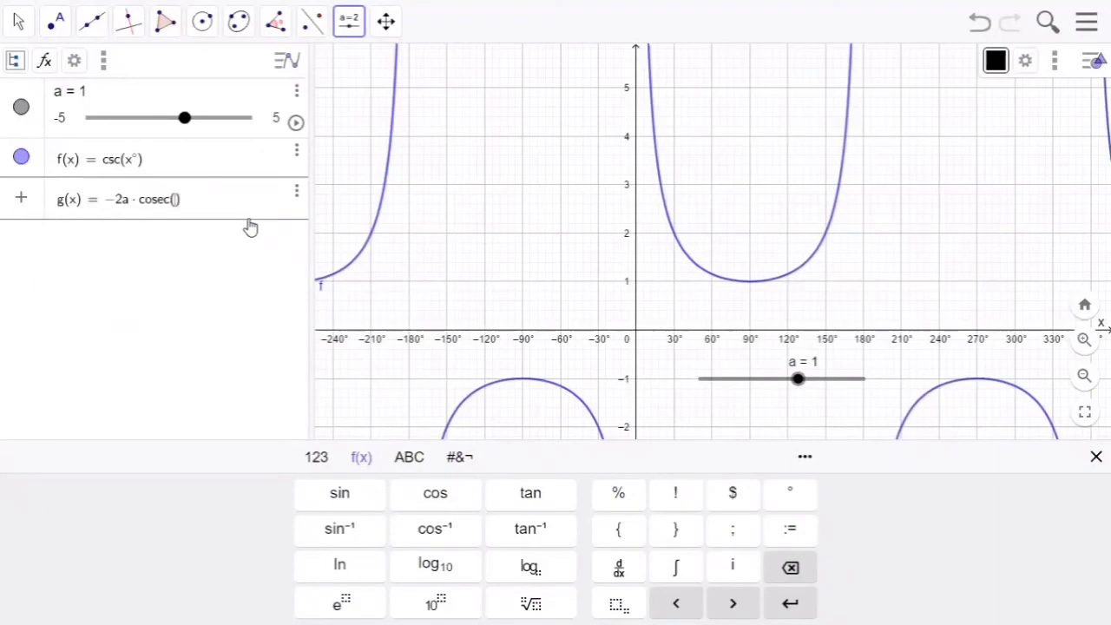
text(x)
click(416, 276)
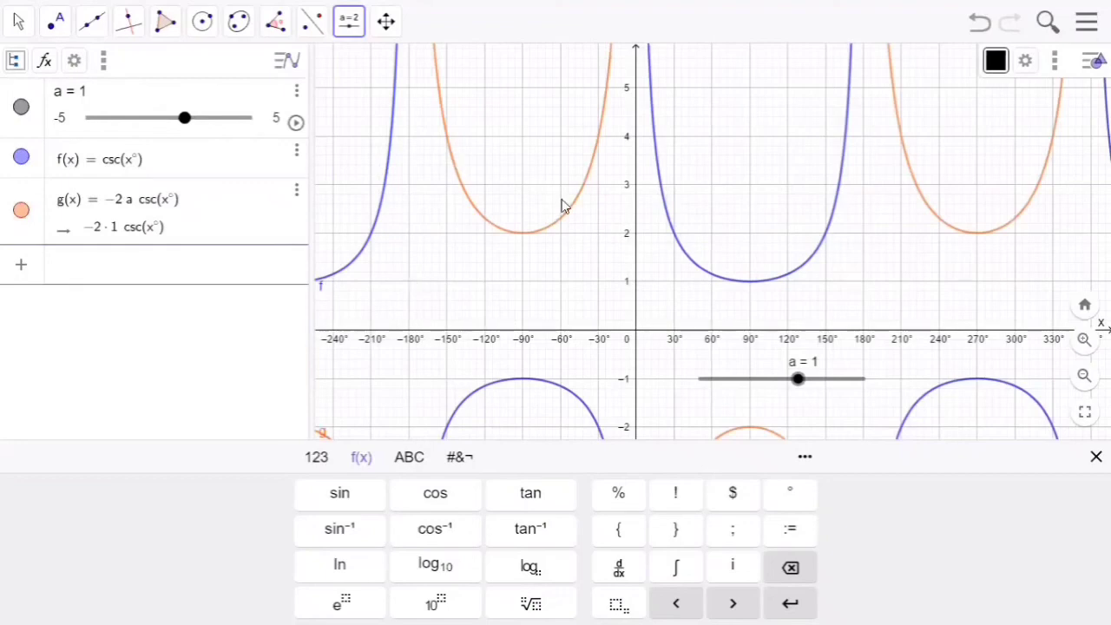
Step: Set slider a in the graph to -1.2
click(798, 382)
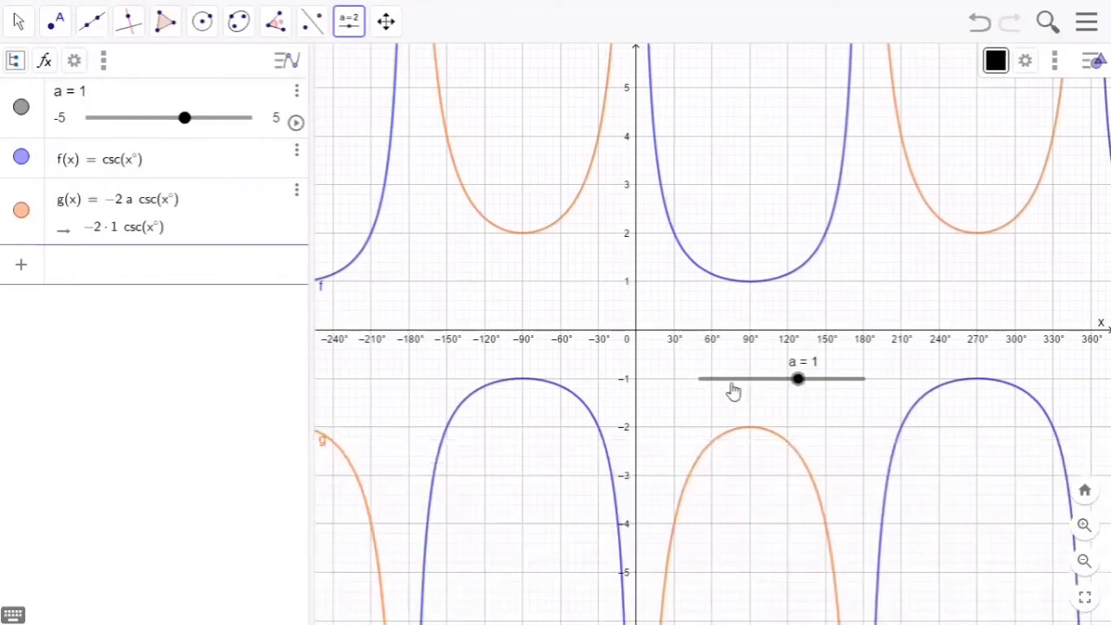
drag(732, 387, 762, 387)
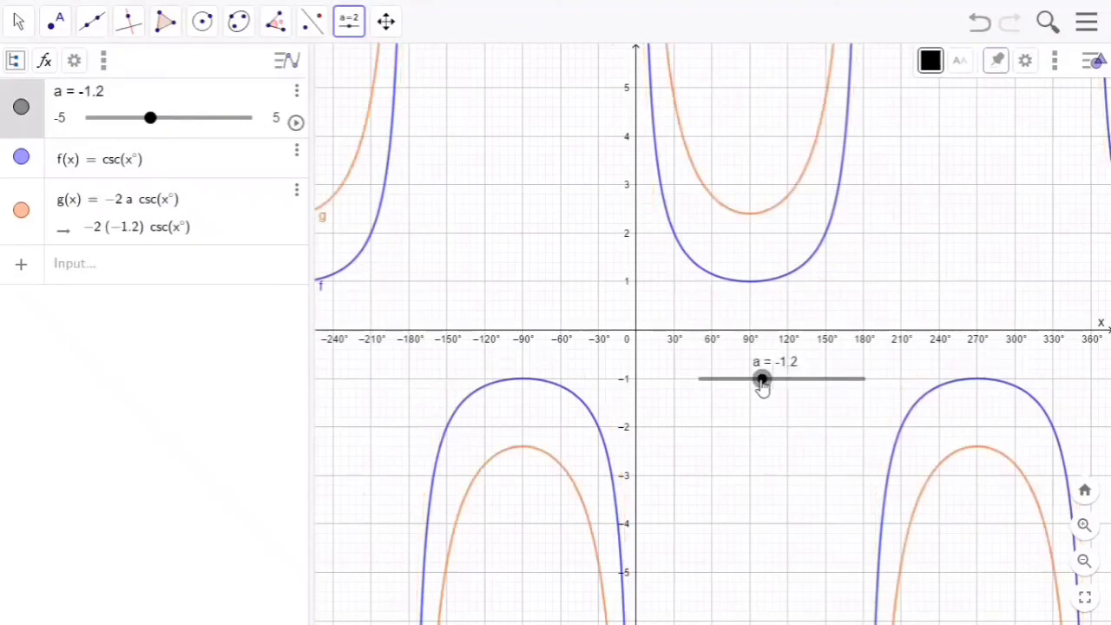
drag(762, 388, 762, 387)
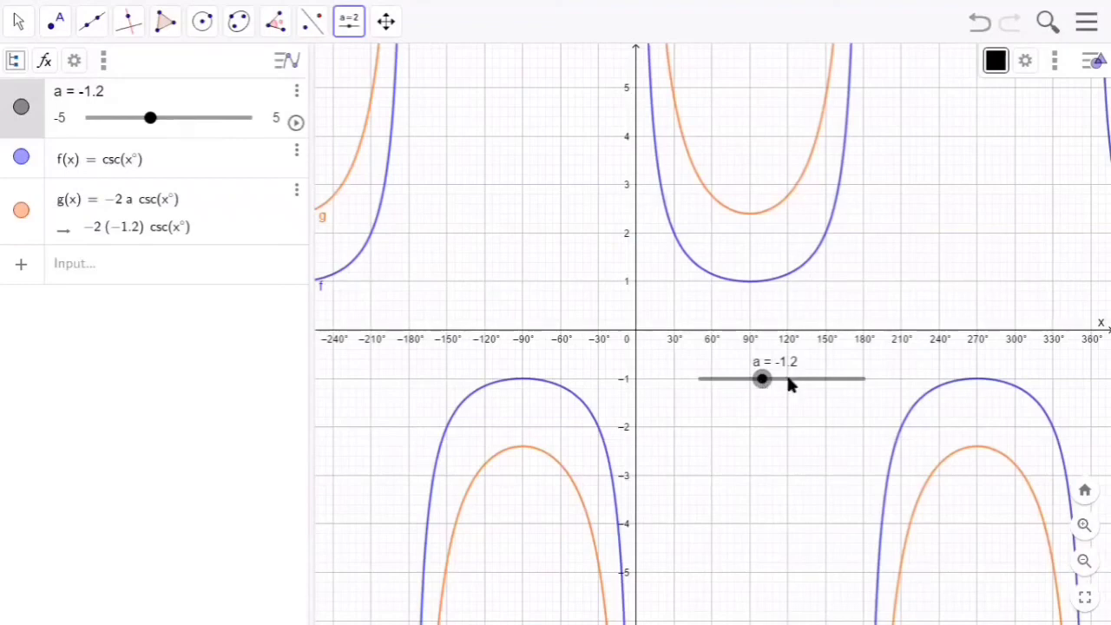
Step: Animate slider a to watch how g(x) changes relative to f(x), and pause the animation
right_click(787, 379)
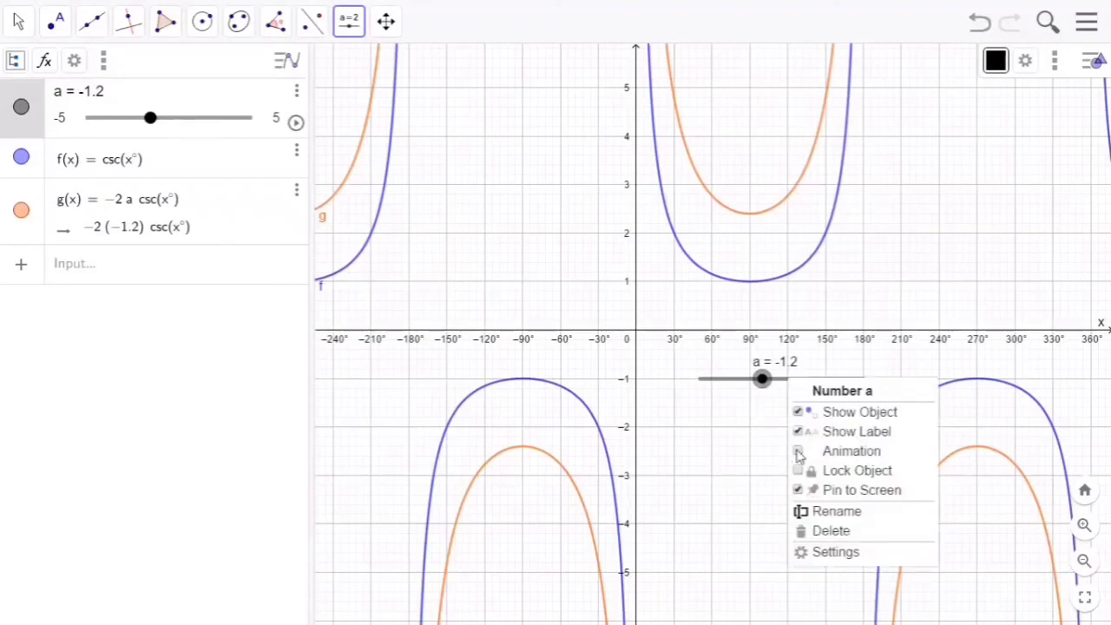
click(798, 451)
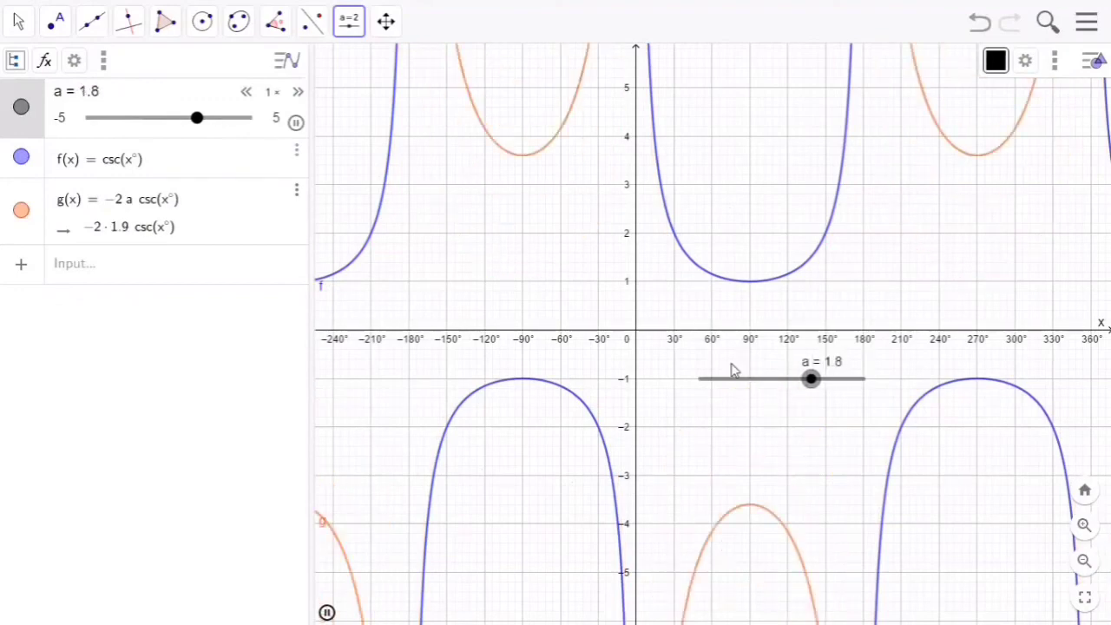
click(296, 124)
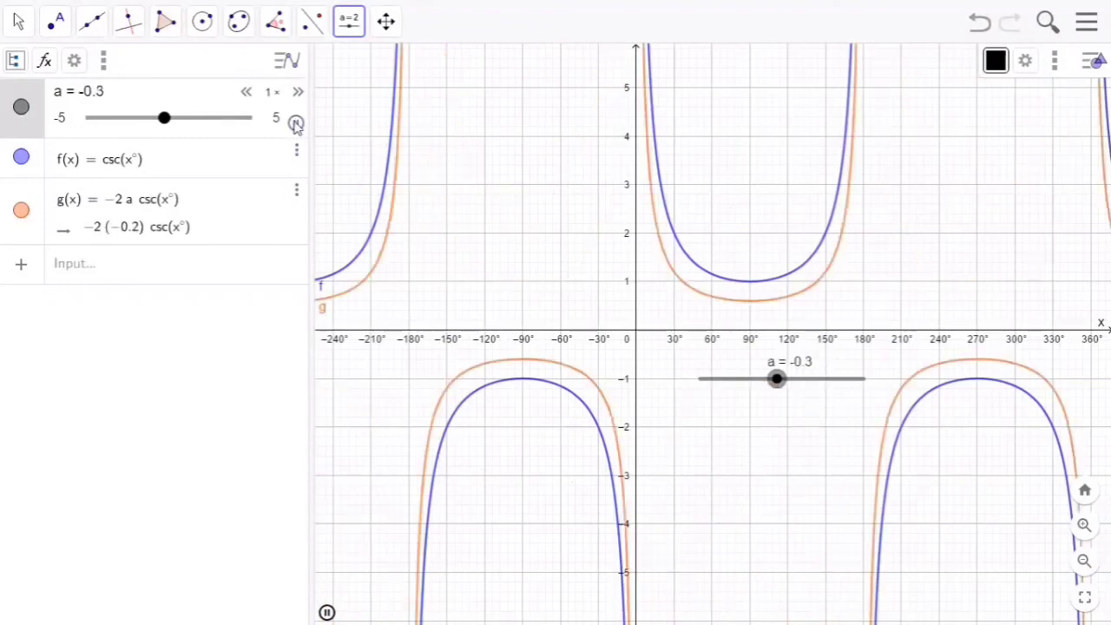
click(296, 125)
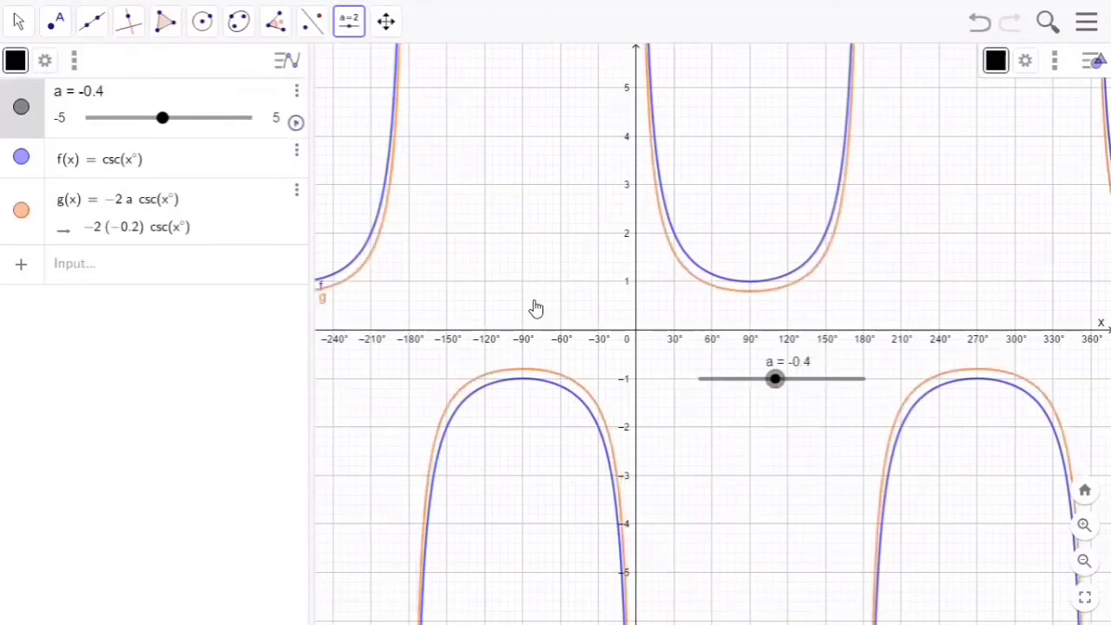
Step: Turn on the trace for the graph of g(x) and restart the animation of slider a
click(631, 468)
click(636, 464)
right_click(532, 375)
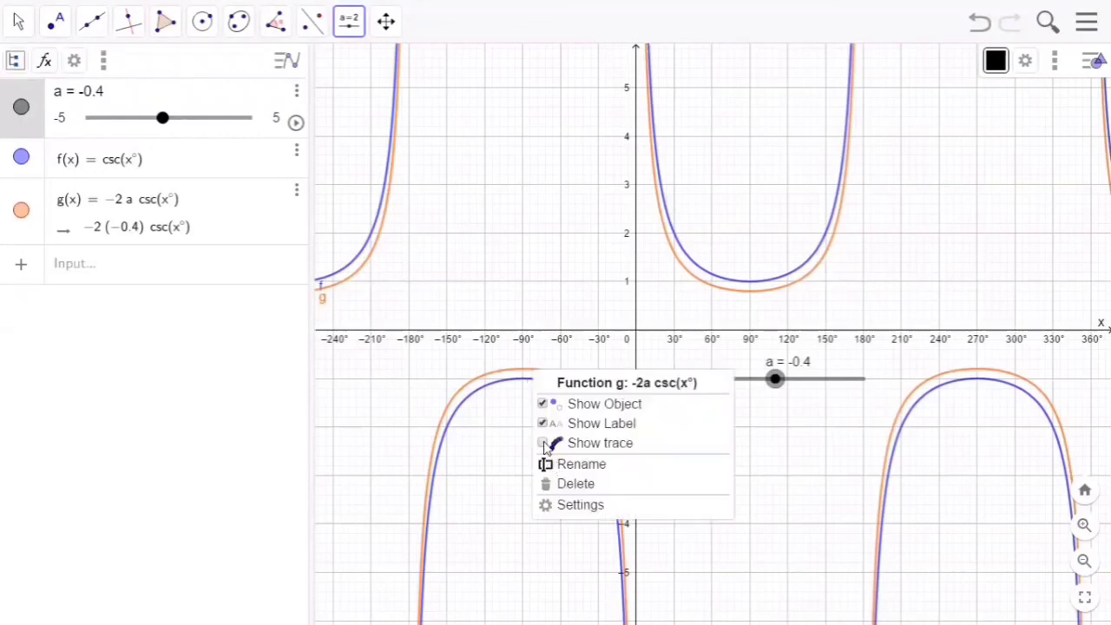
click(545, 444)
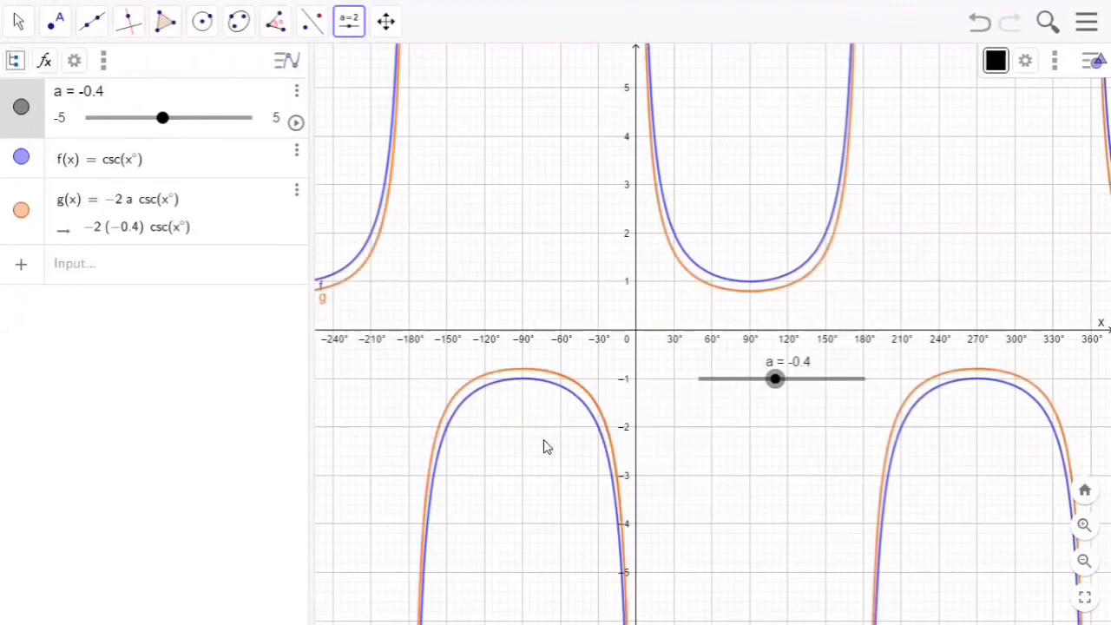
click(297, 123)
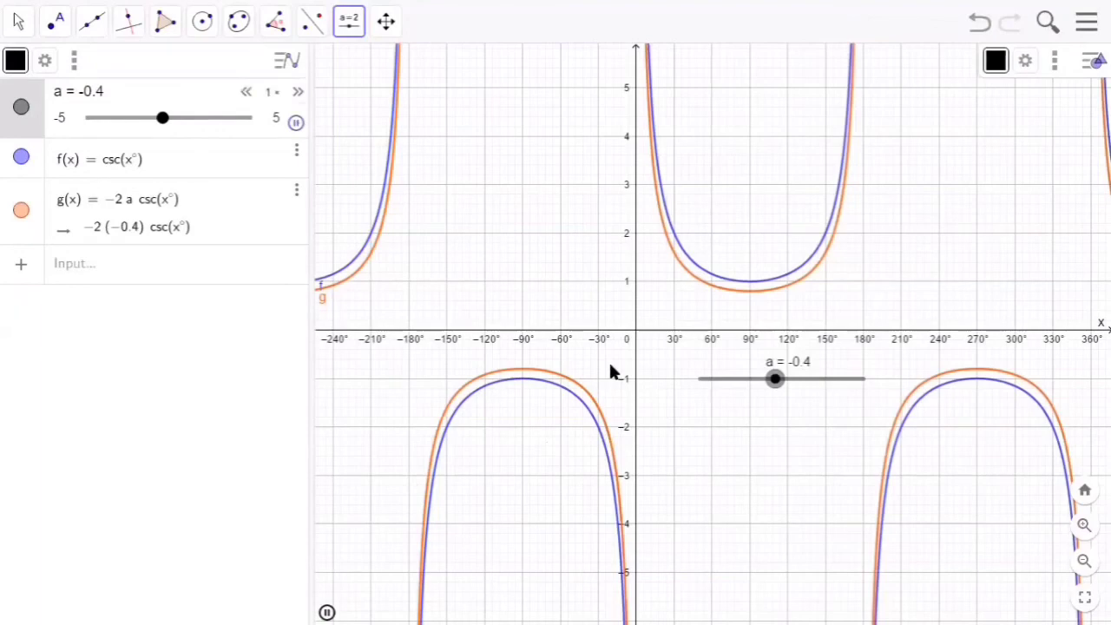
click(610, 366)
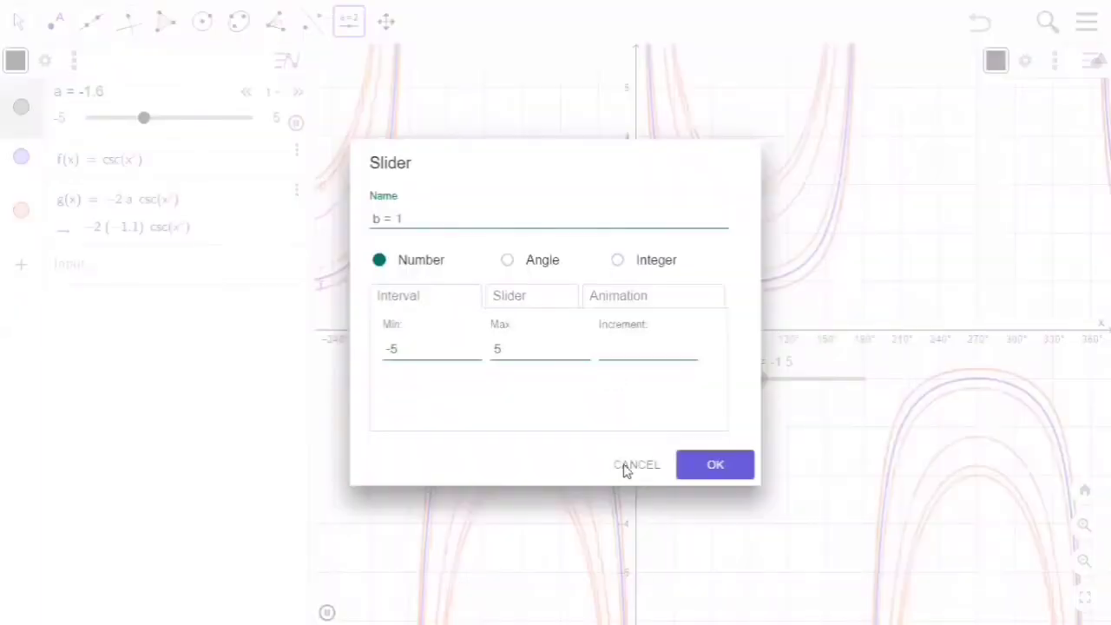
Step: Cancel the creation of the extra slider b
click(636, 465)
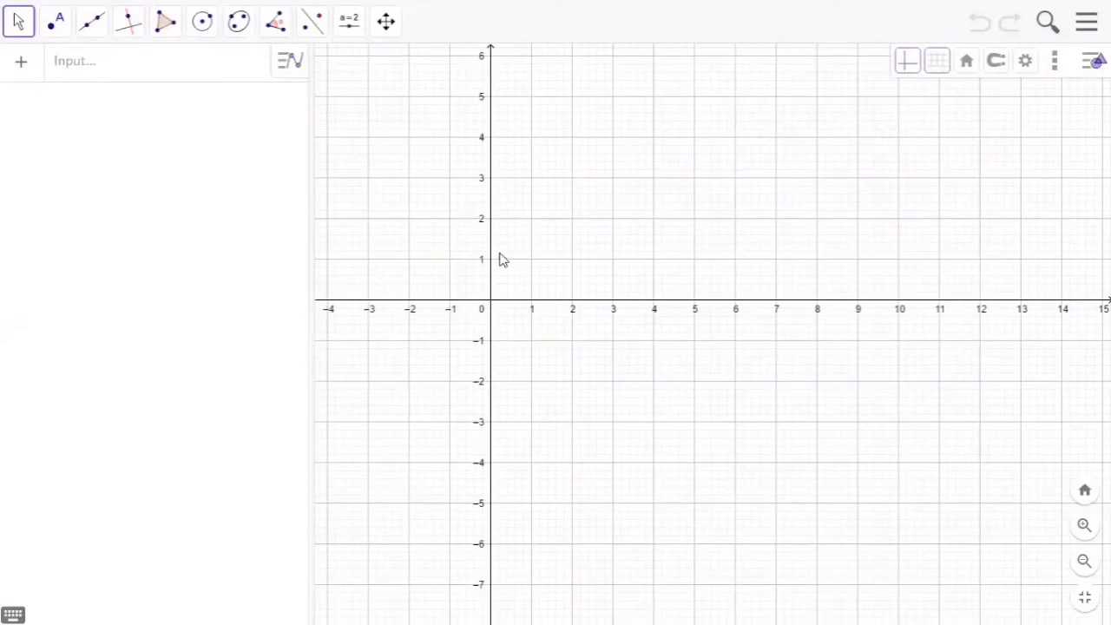
Step: Plot the point (0, 4)
click(172, 80)
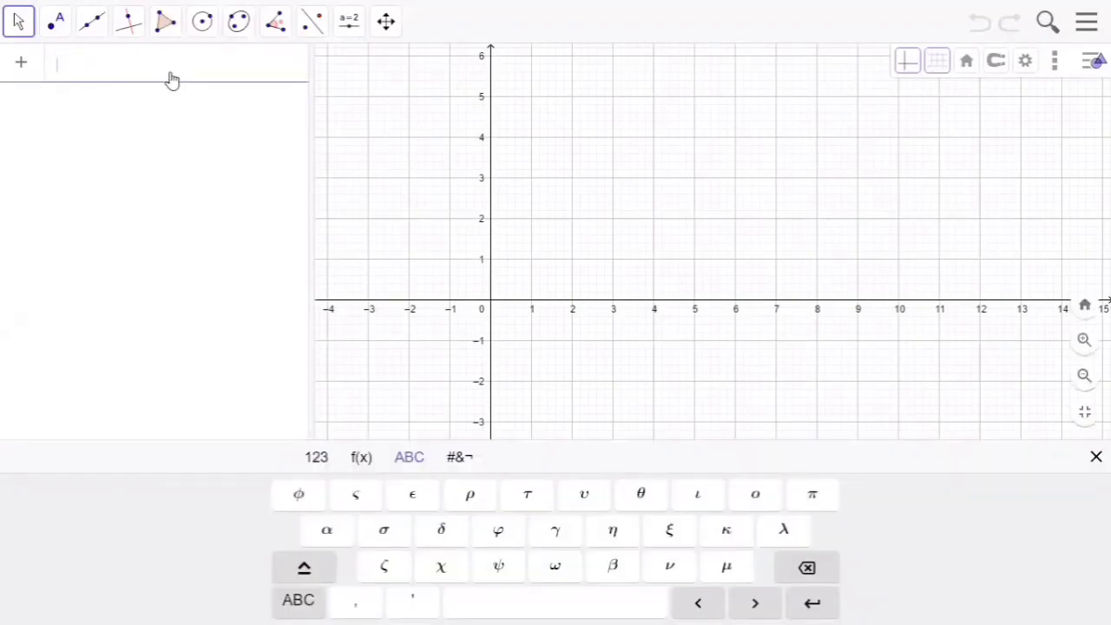
text((0, )
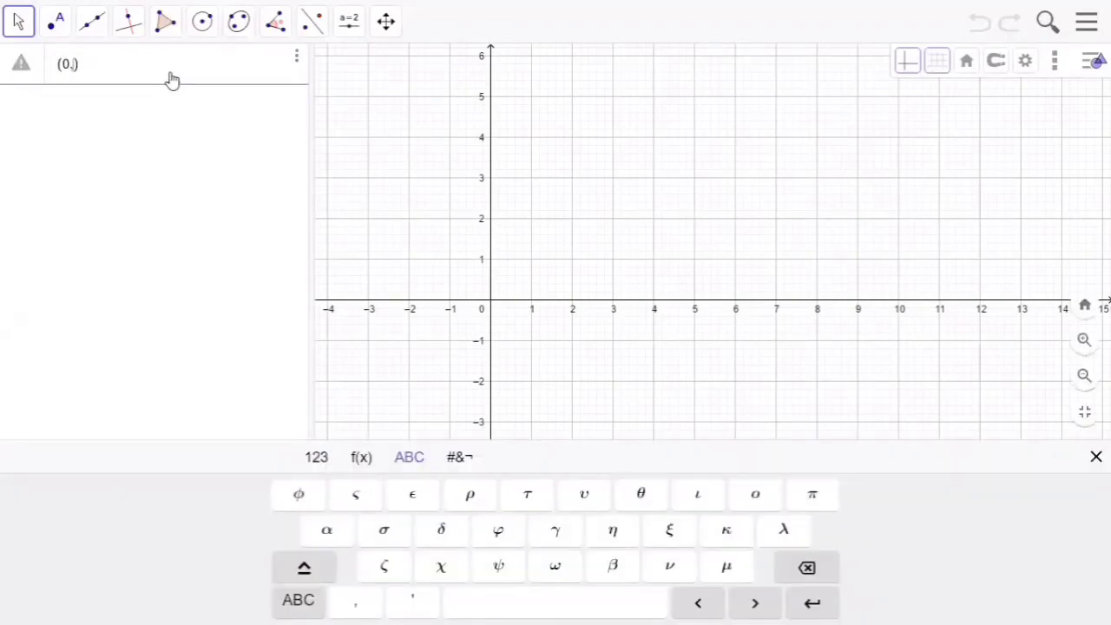
text(4)
key(Return)
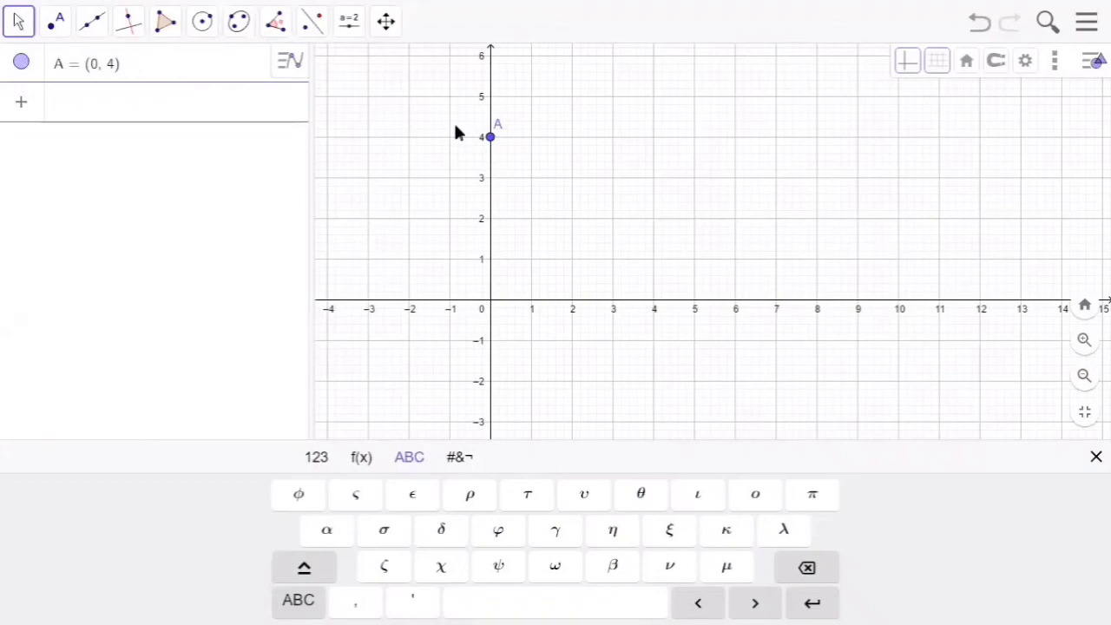
Step: Start an angle slider in the graph beside point A, with only α as its name and no initial value
click(356, 33)
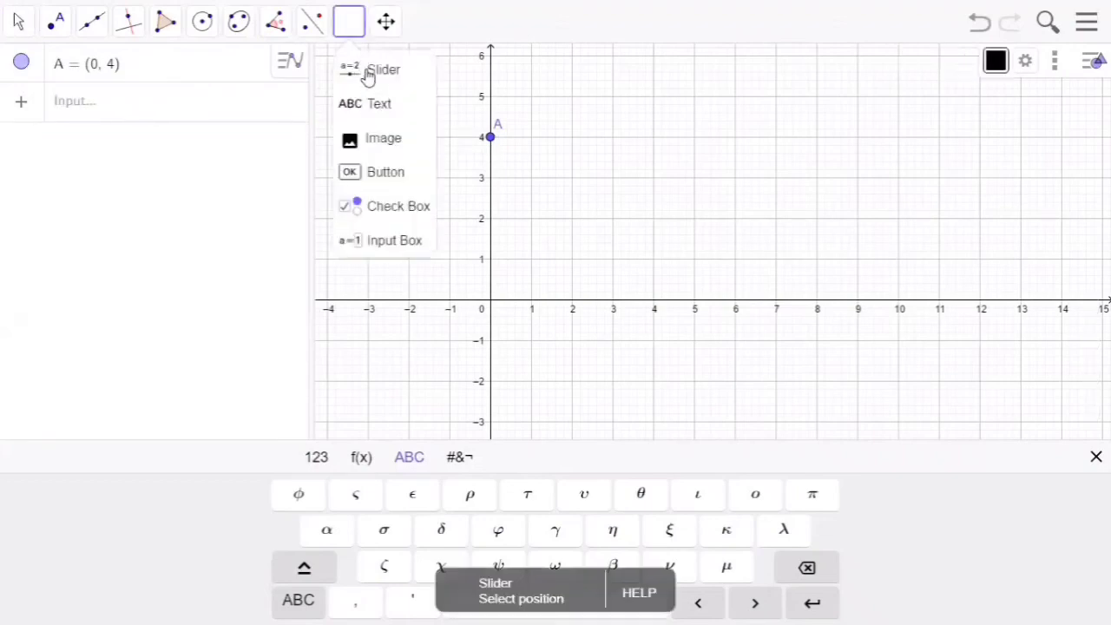
click(368, 76)
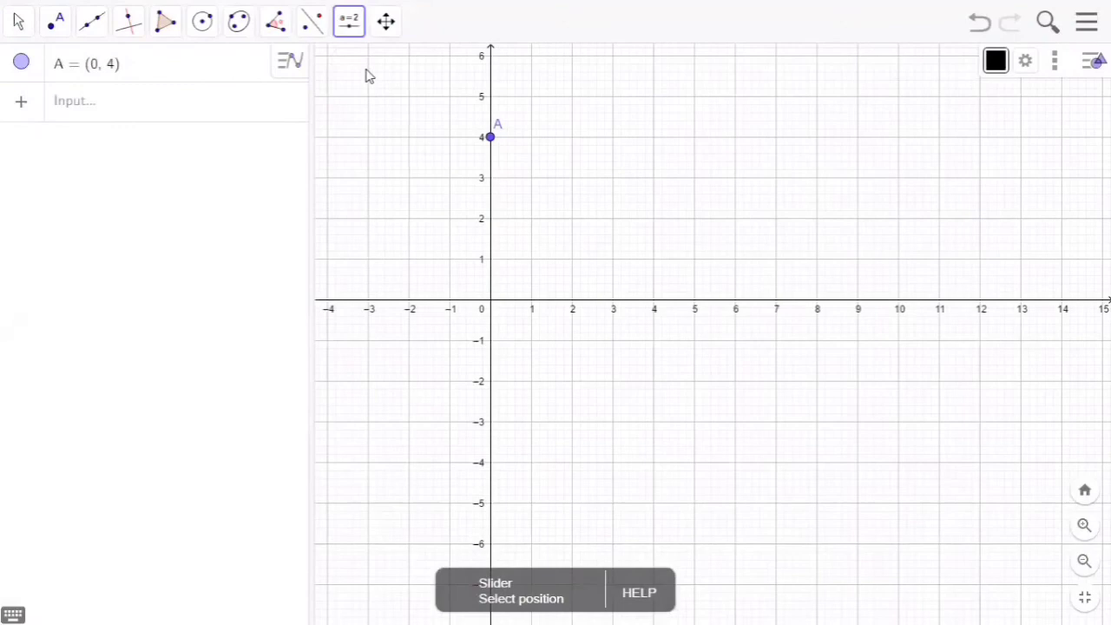
click(604, 111)
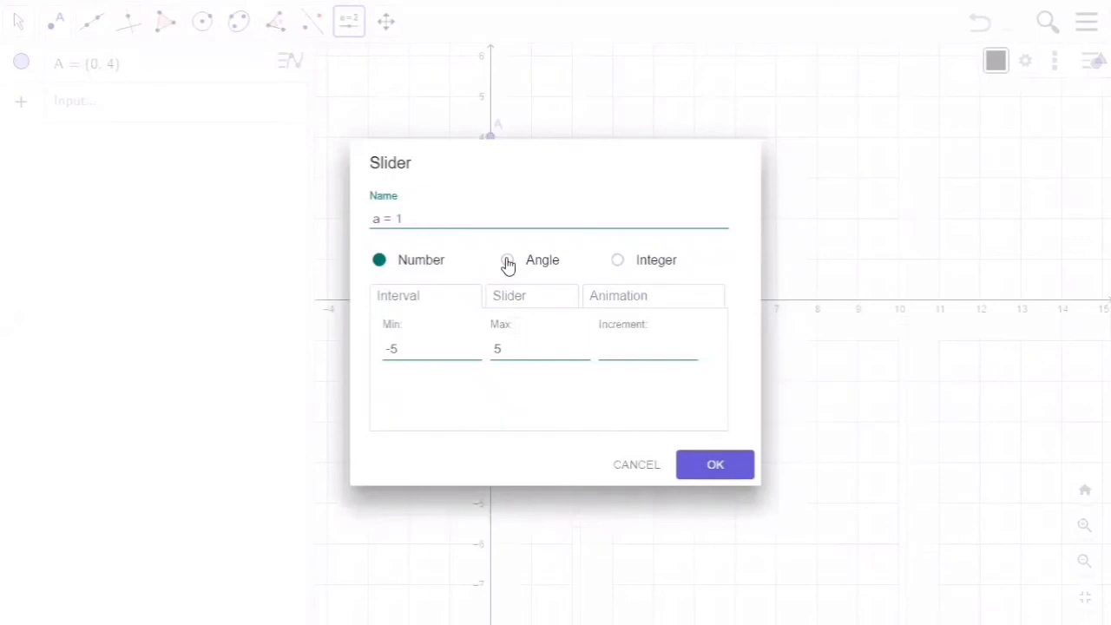
click(526, 283)
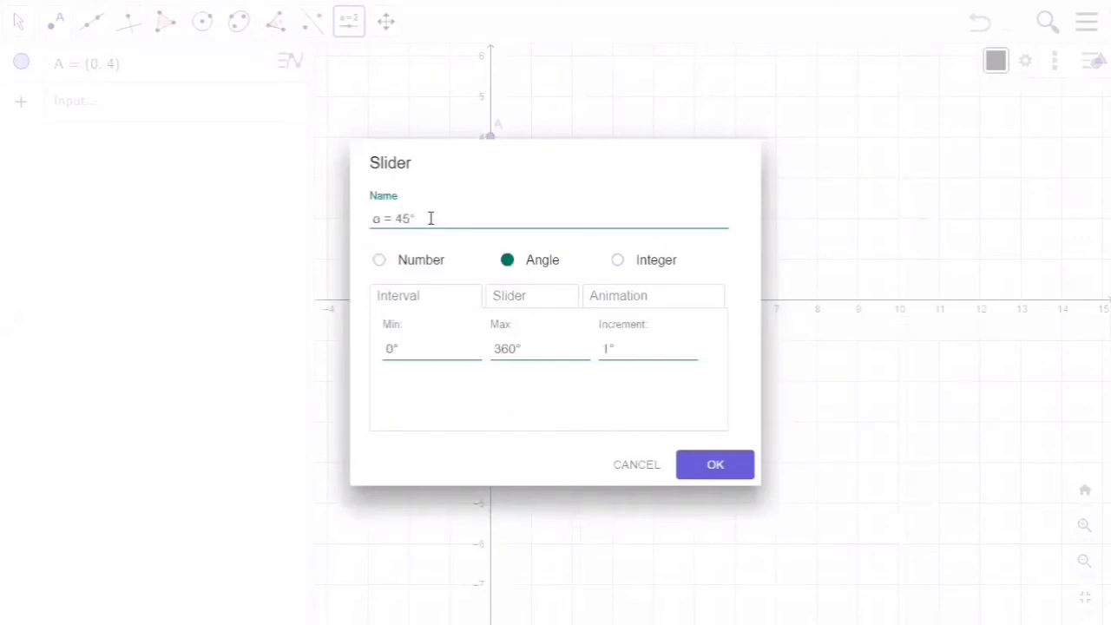
click(428, 222)
key(BackSpace)
key(BackSpace)
key(BackSpace)
key(BackSpace)
key(BackSpace)
key(BackSpace)
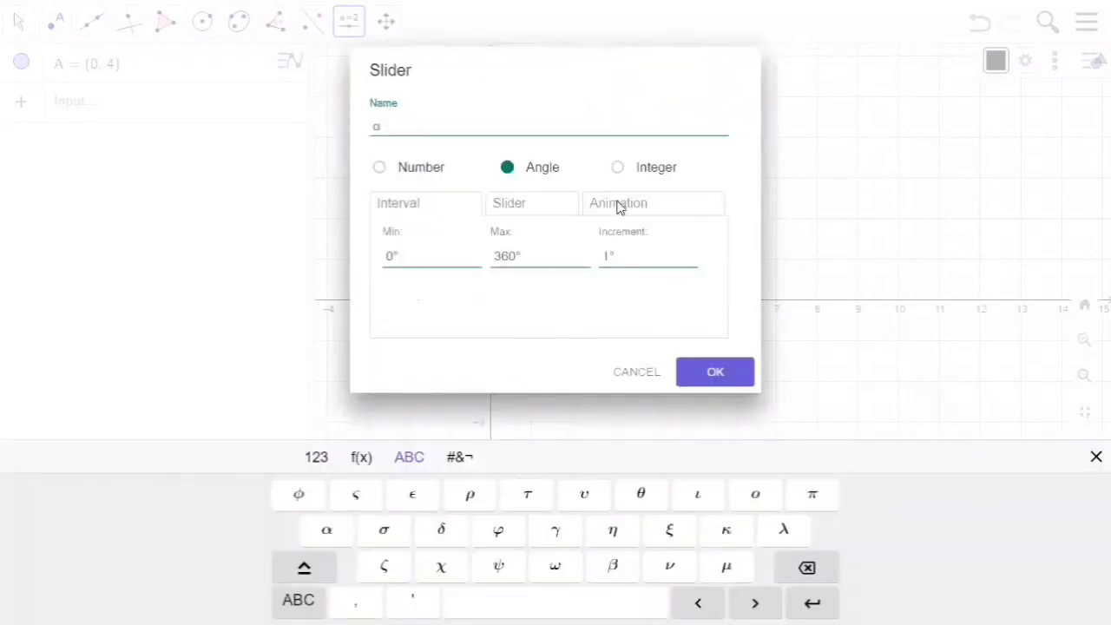
Step: Set the α slider's animation to repeat as Increasing and create the slider
click(618, 205)
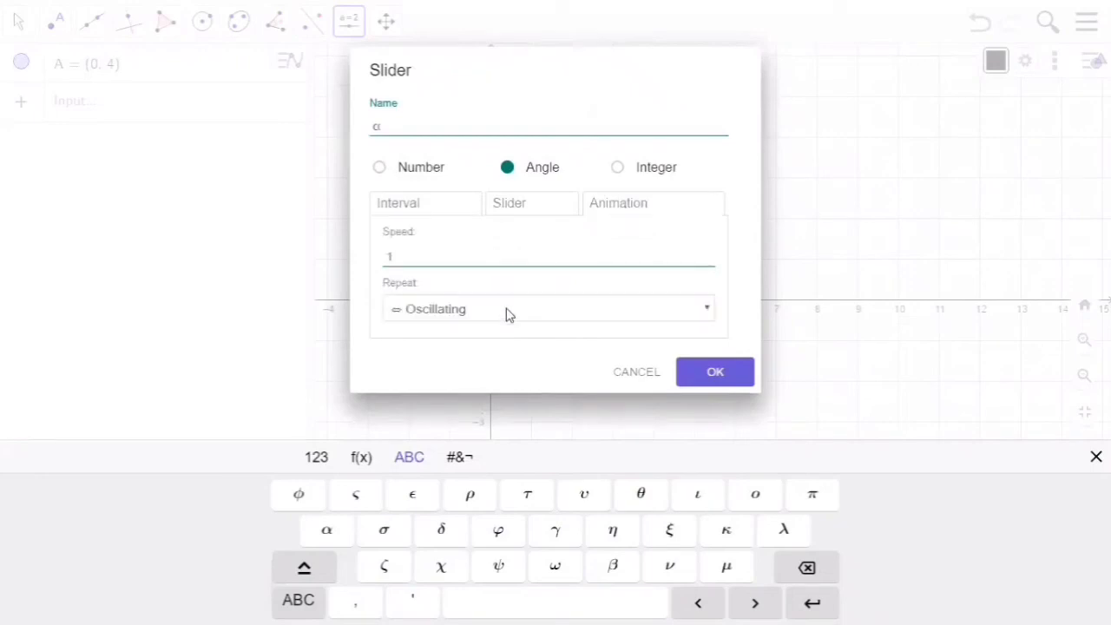
click(511, 320)
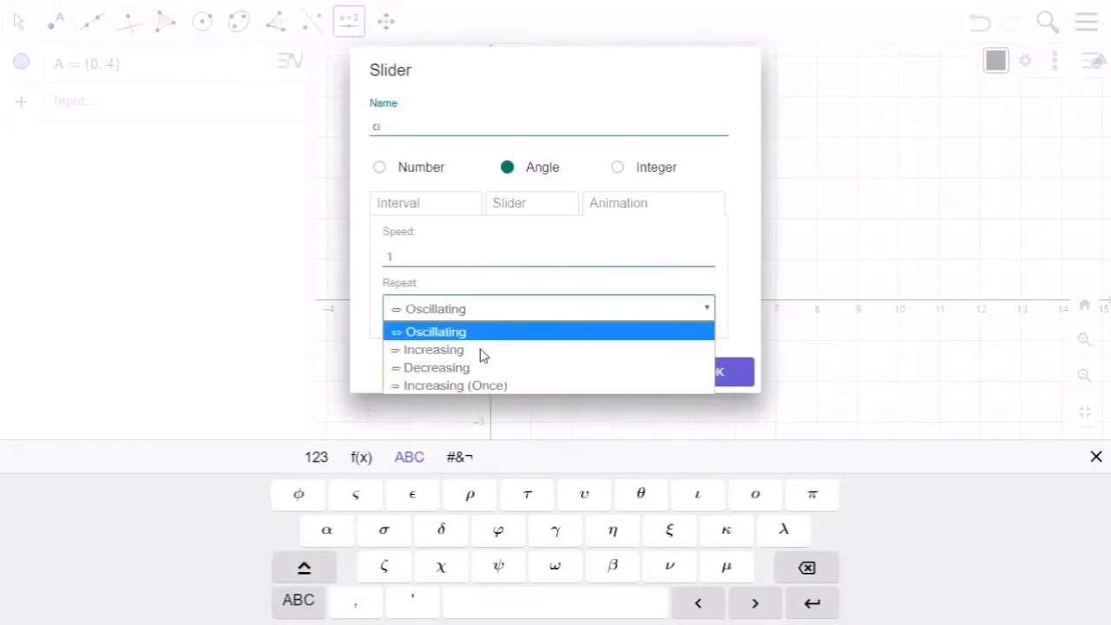
click(483, 352)
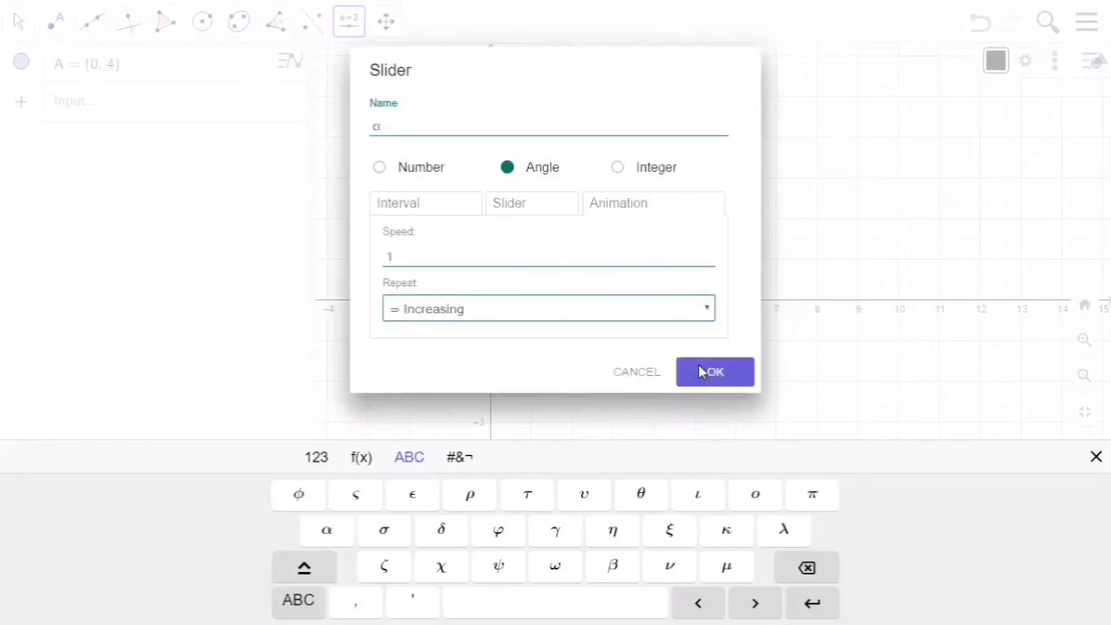
click(701, 371)
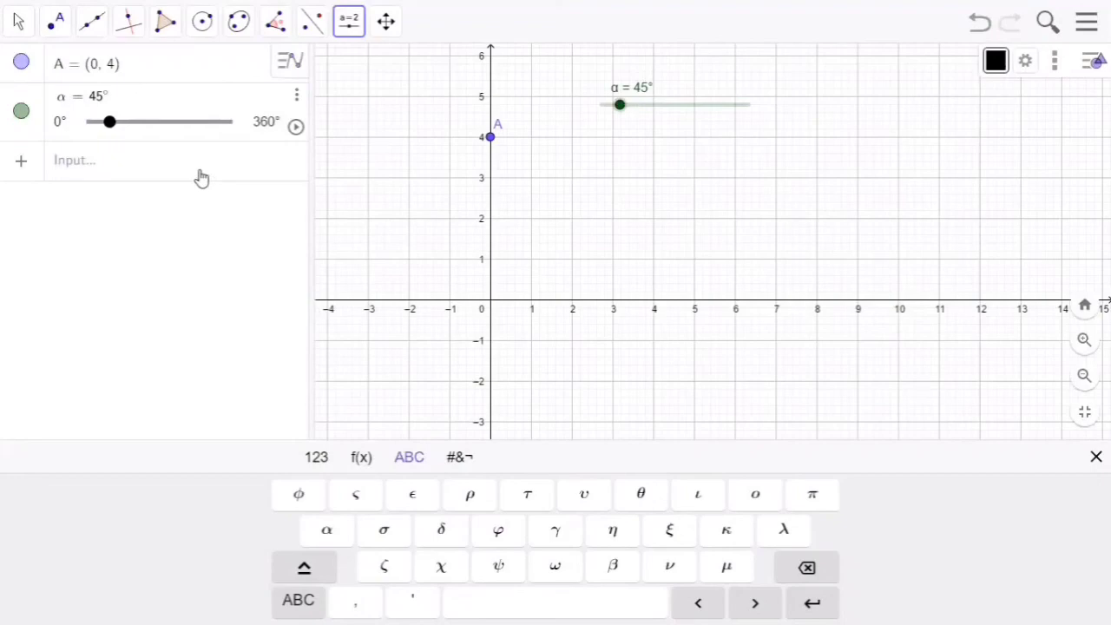
Step: Plot the function f(x) = 1/(2 − sin(x)) + sin(x)
text(f()
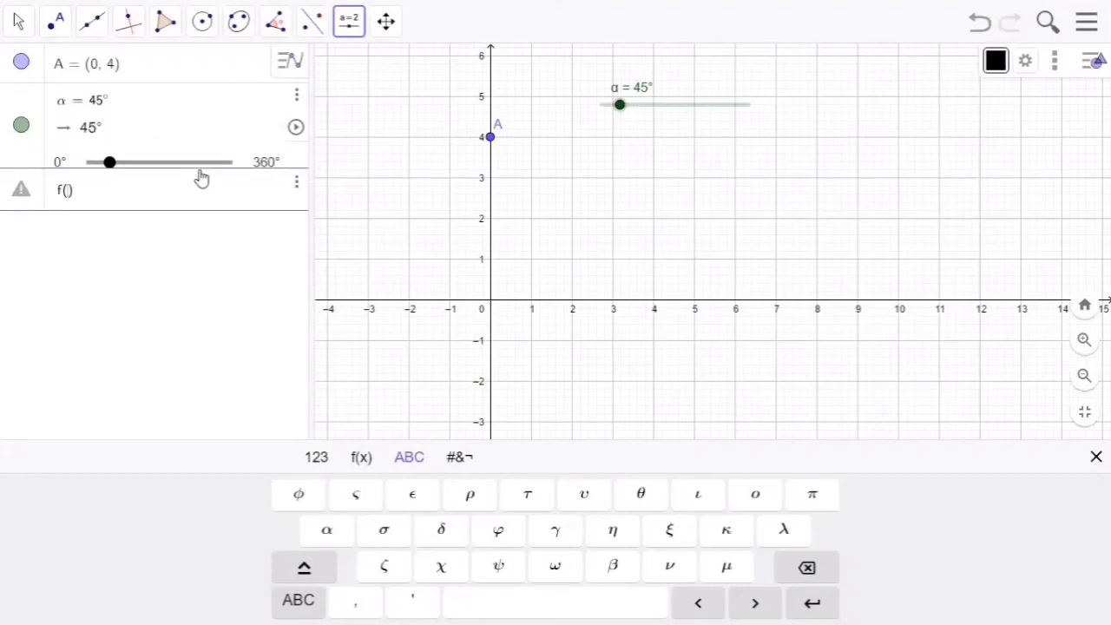
text(x)
text(=1/2)
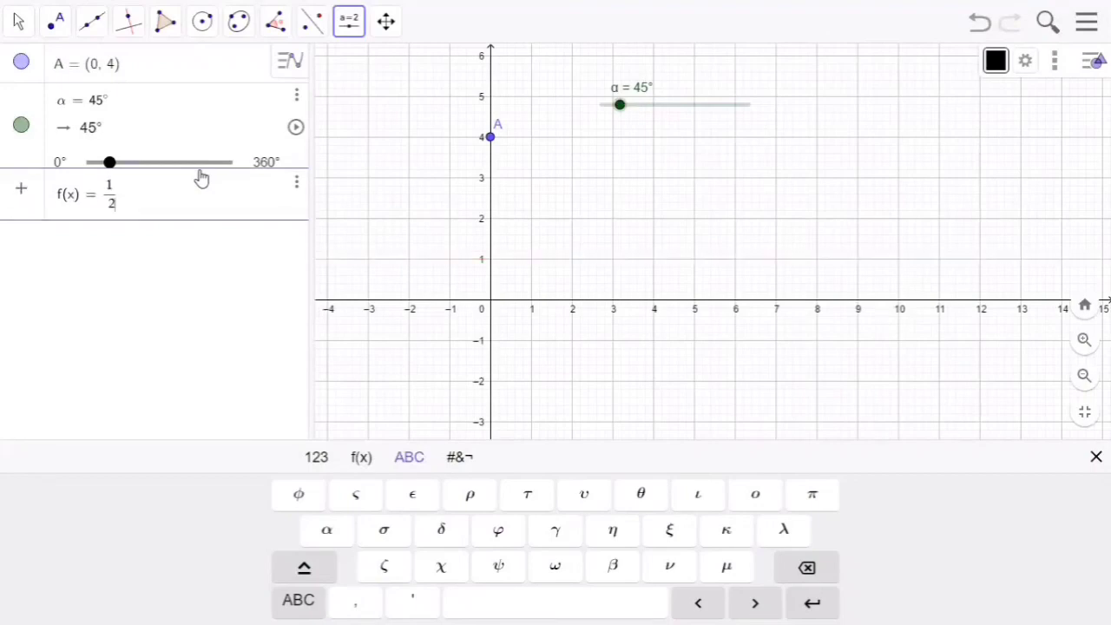
text(-sin)
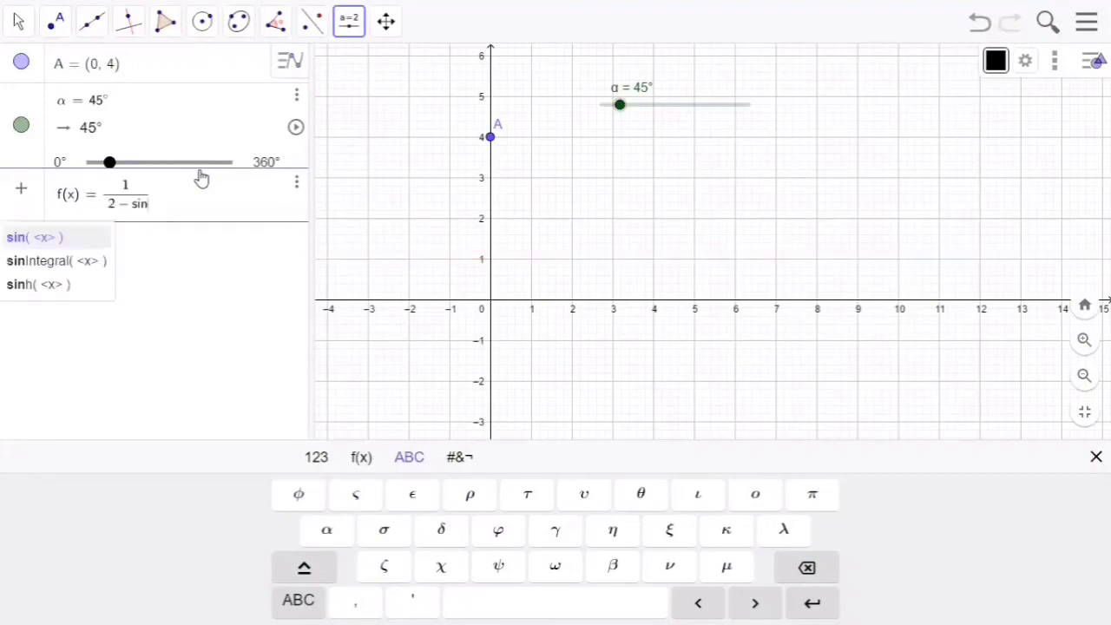
text((x))
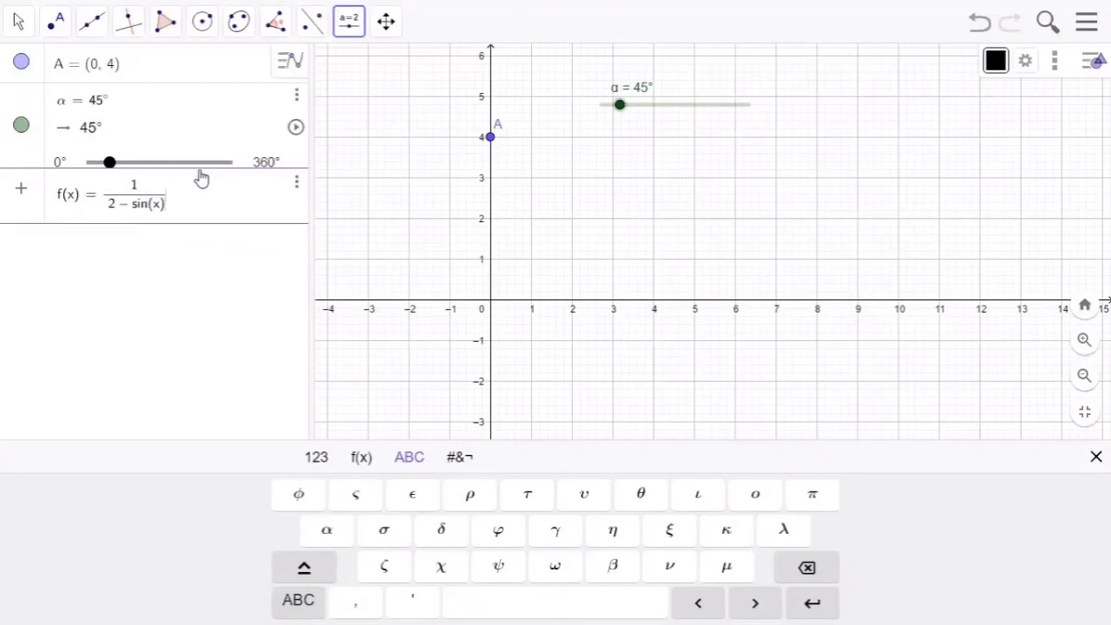
key(Right)
text(+ sin(x)
key(Return)
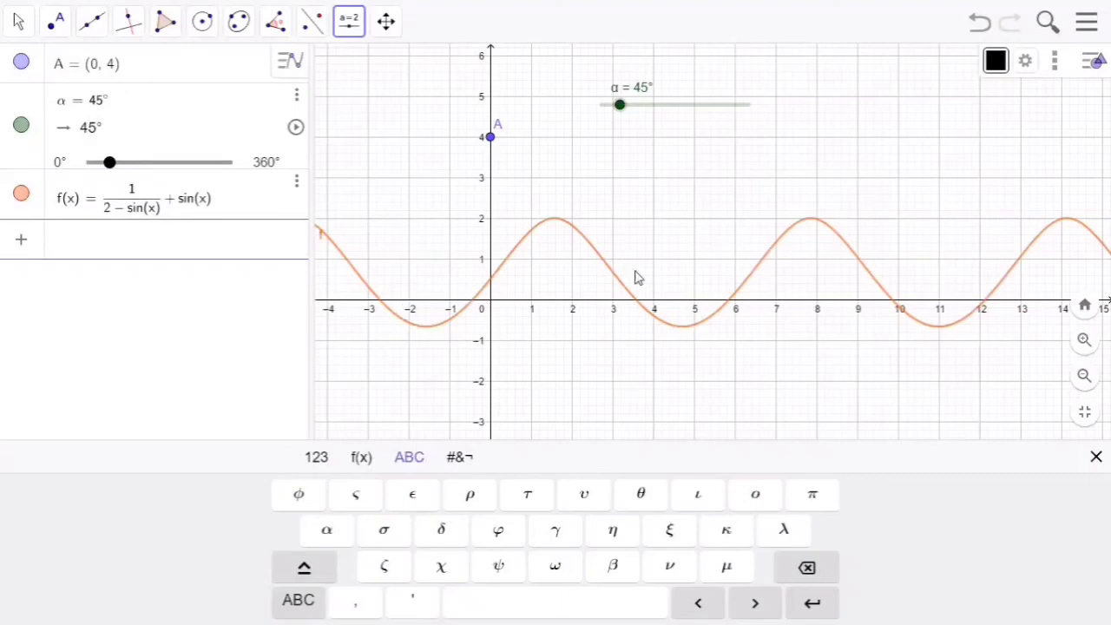
Step: Rotate the graph of f(x) counterclockwise around point A by the angle α
click(276, 21)
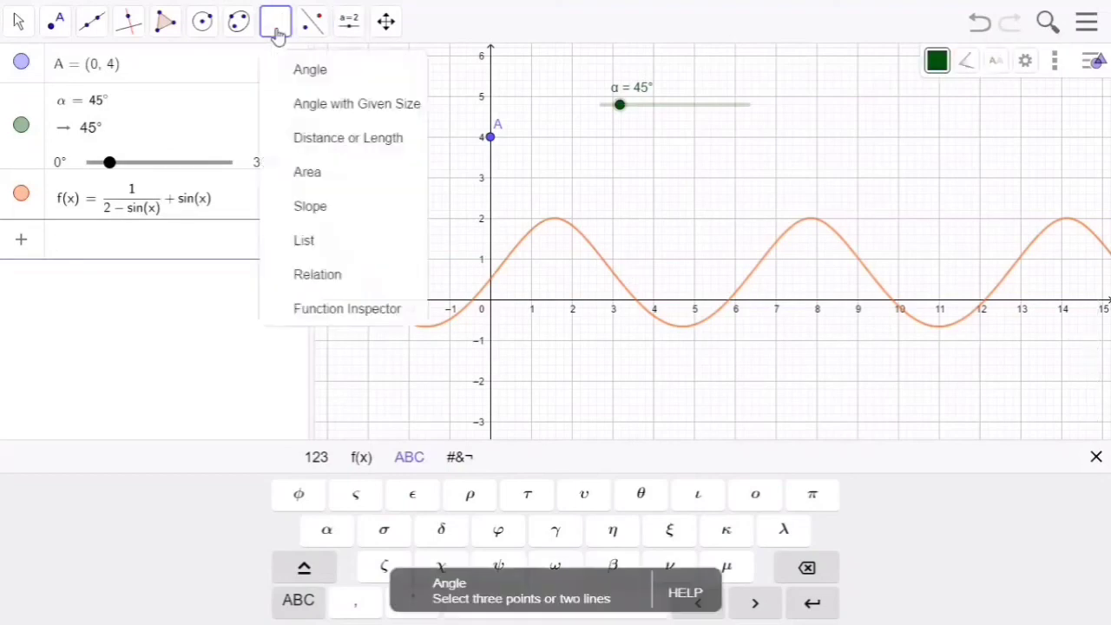
mouse_move(313, 36)
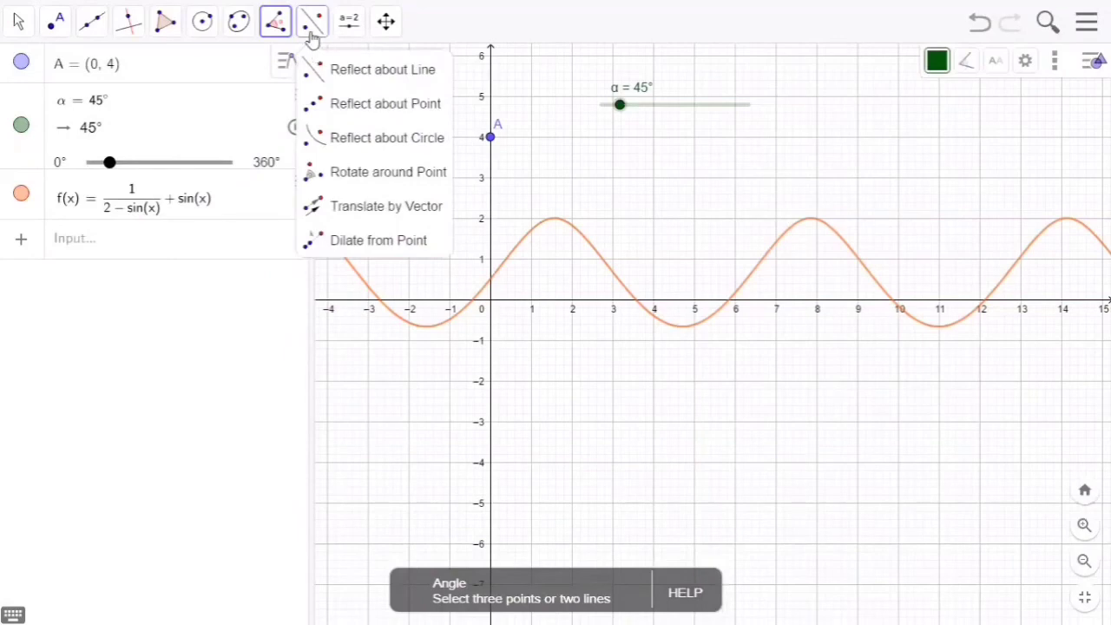
click(314, 37)
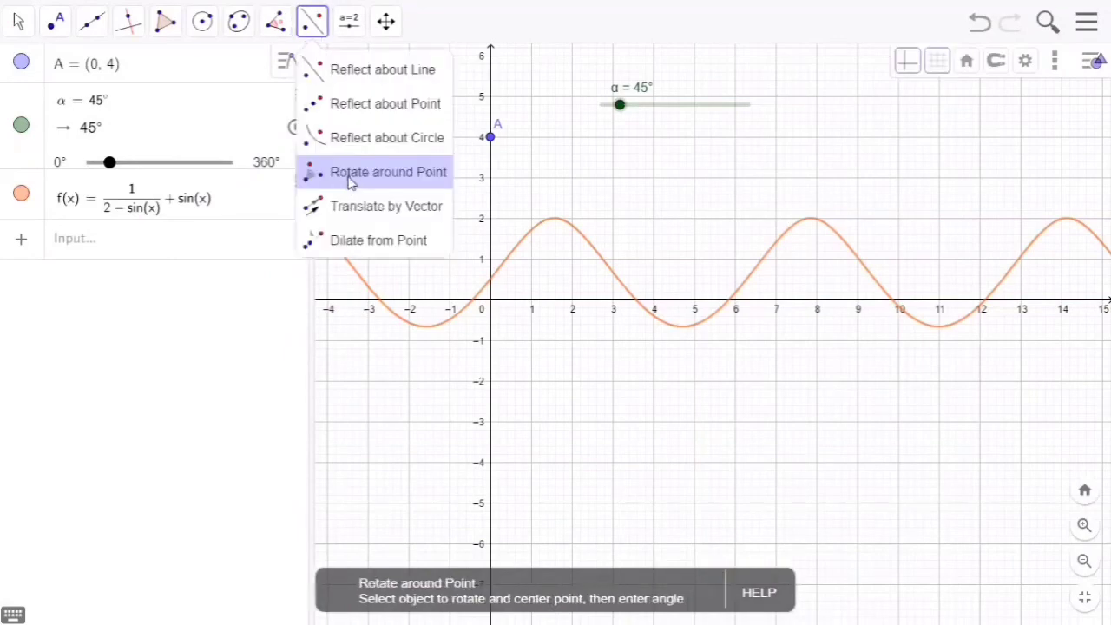
click(549, 226)
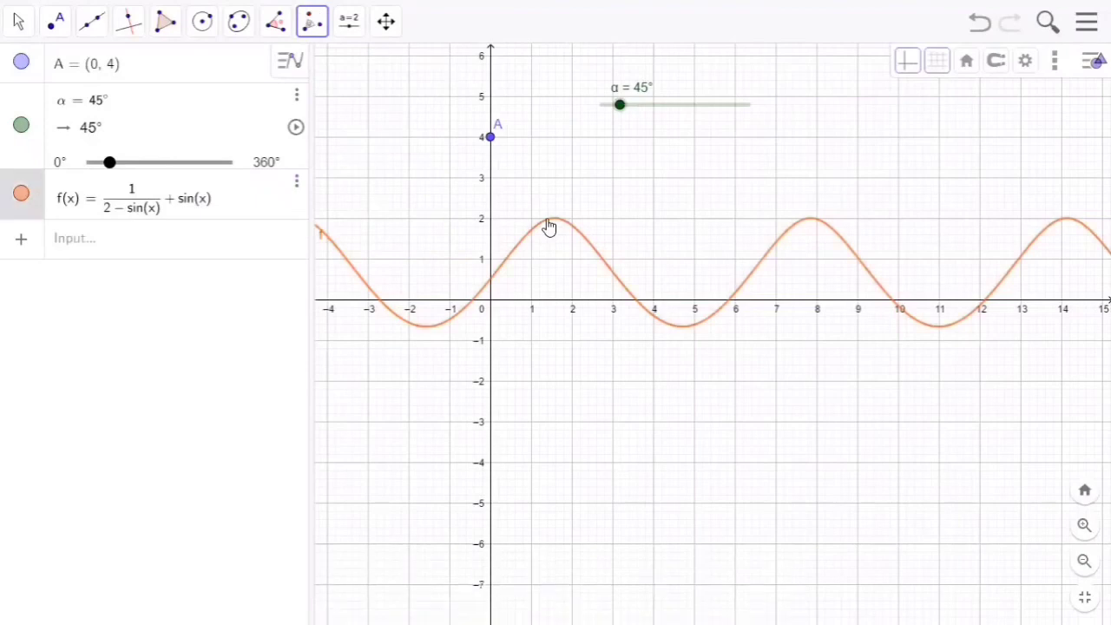
click(489, 141)
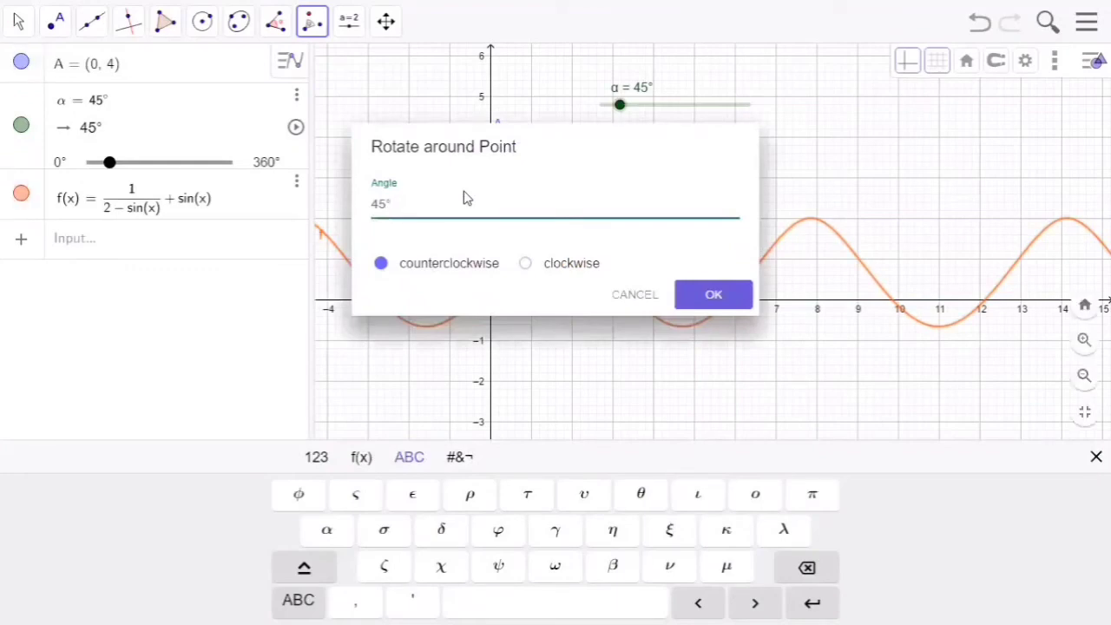
key(BackSpace)
click(326, 537)
click(712, 298)
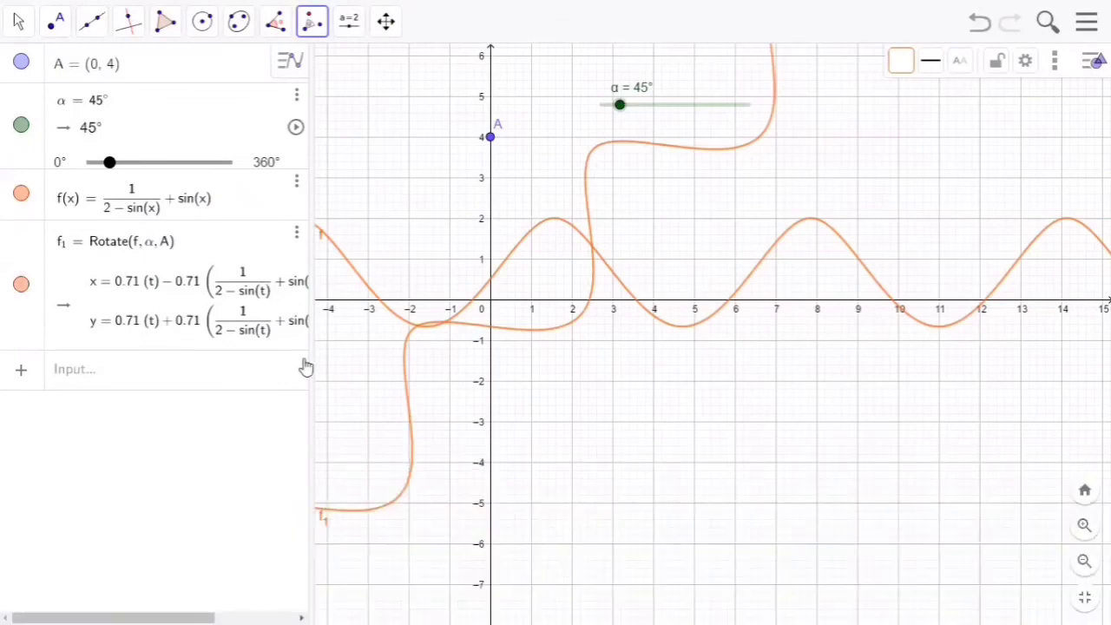
Step: Color the rotated curve blue (#0000FF)
right_click(412, 434)
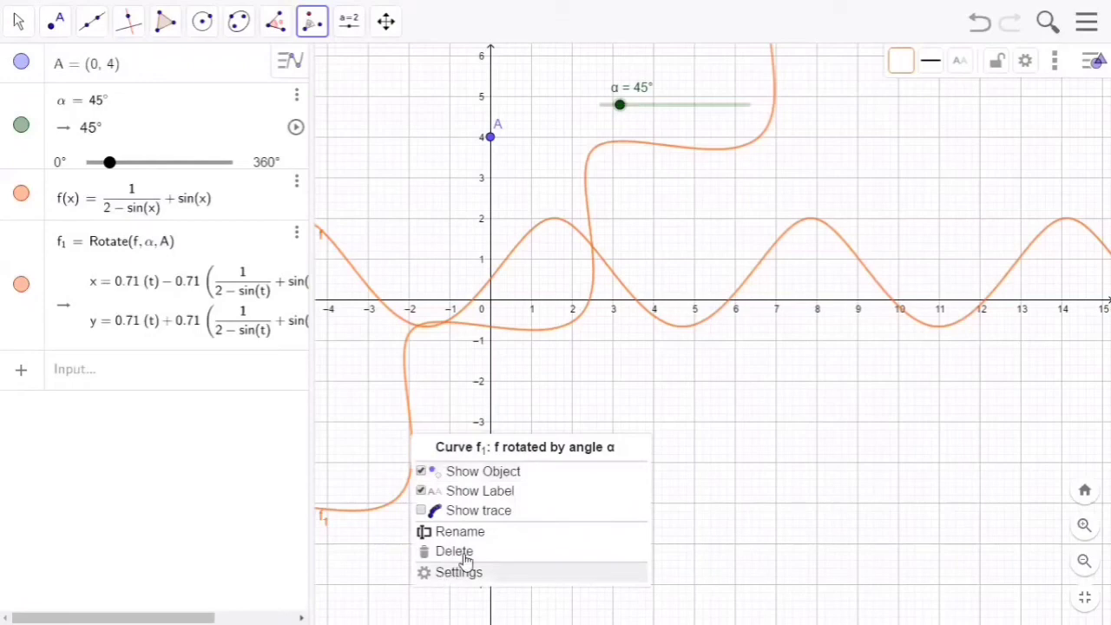
click(460, 572)
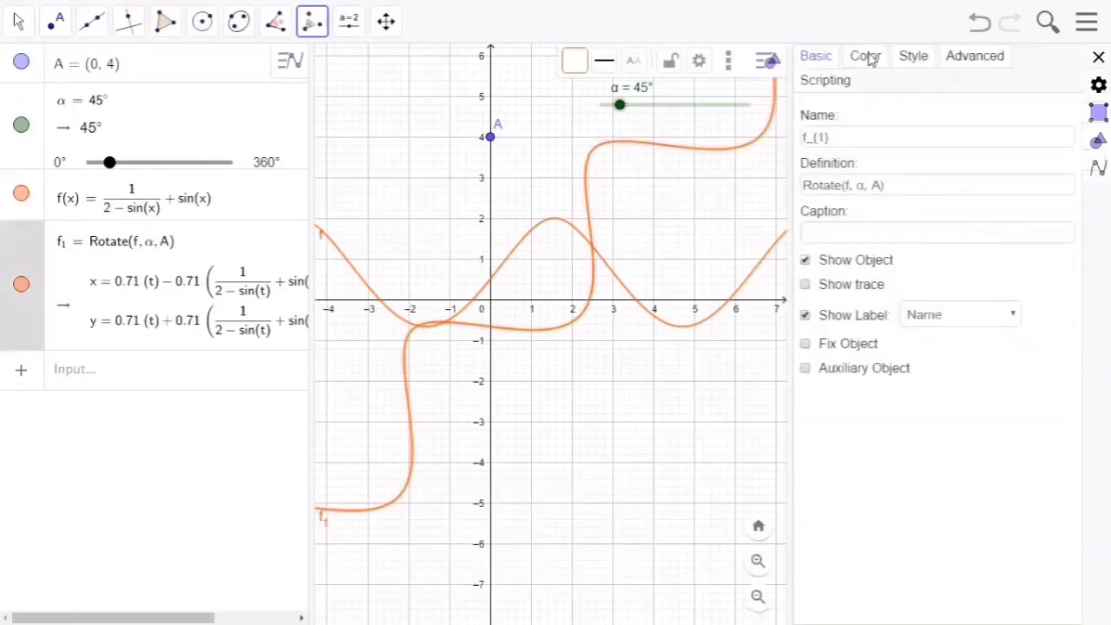
click(868, 58)
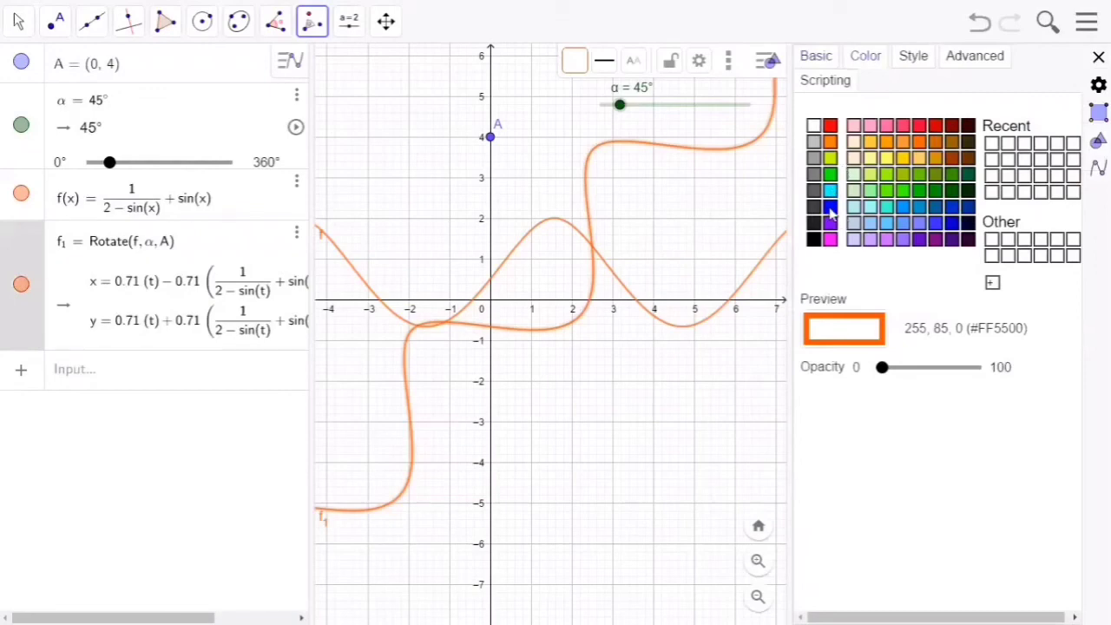
click(830, 208)
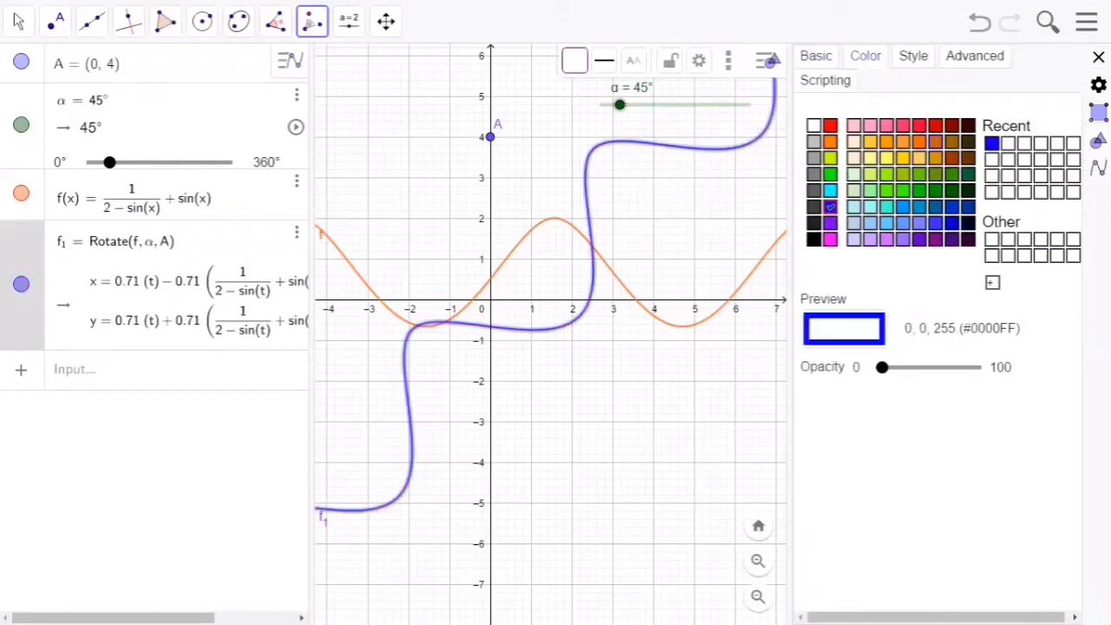
click(624, 266)
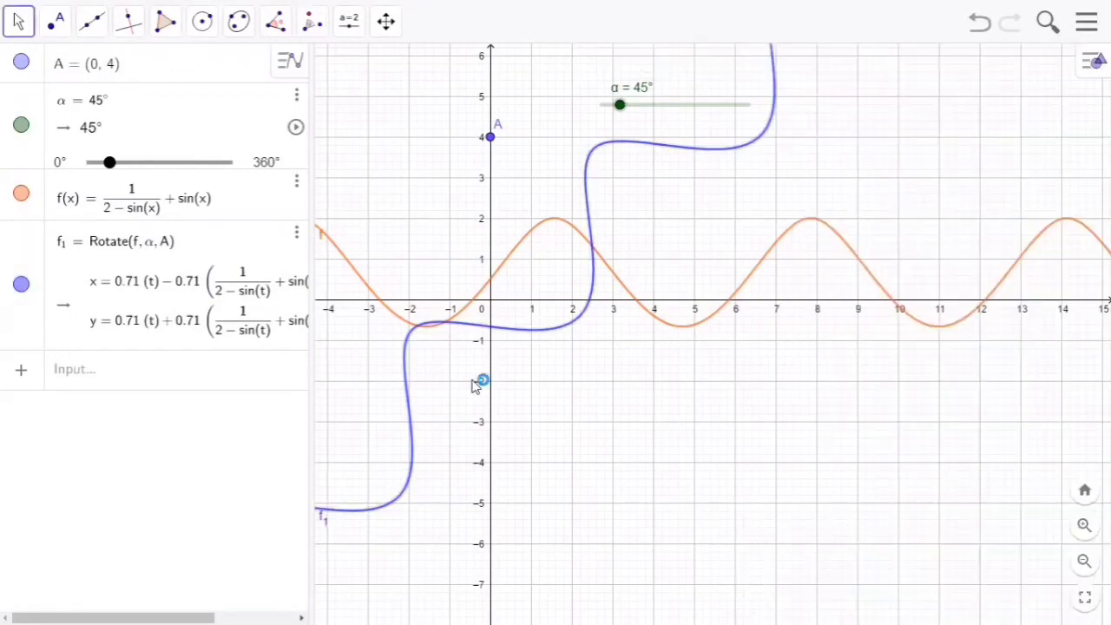
Step: Turn on the trace for the rotated curve and start the animation of slider α
right_click(411, 466)
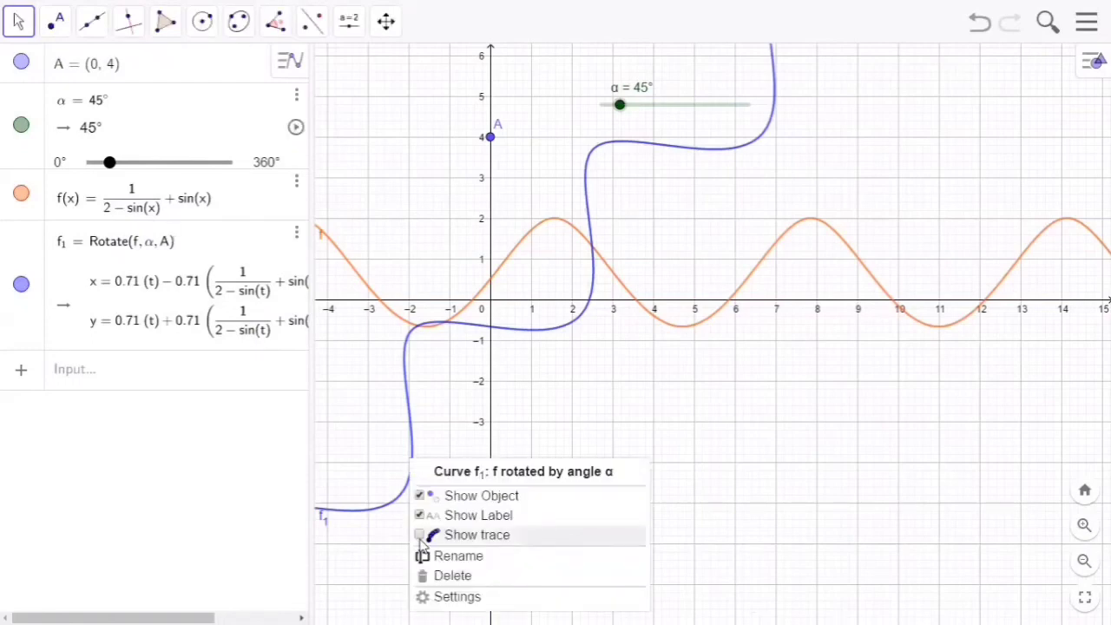
click(419, 536)
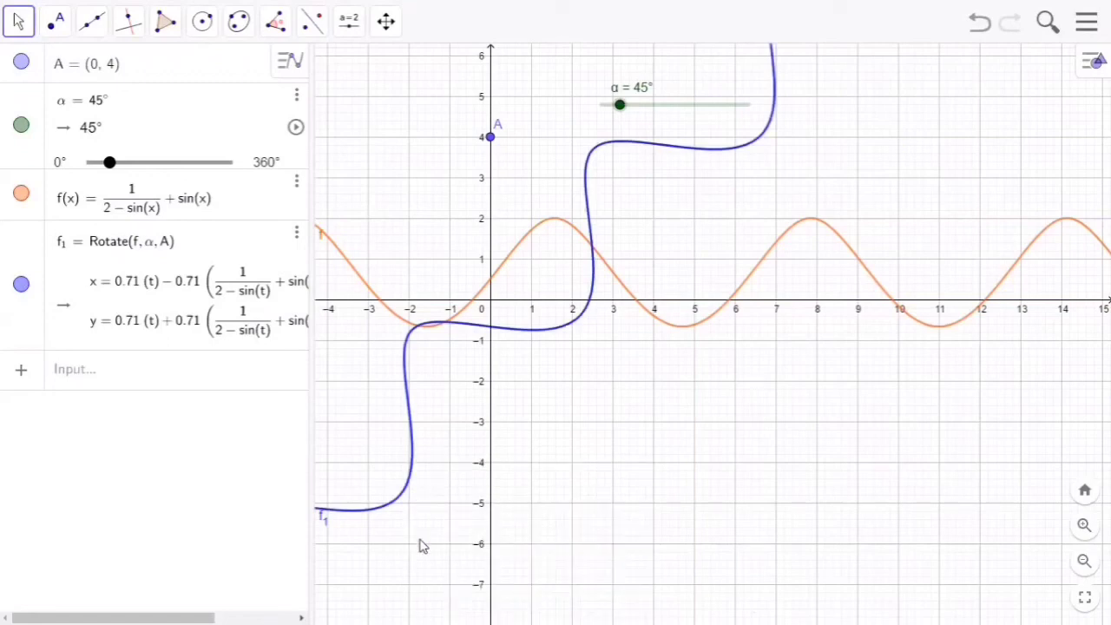
right_click(668, 107)
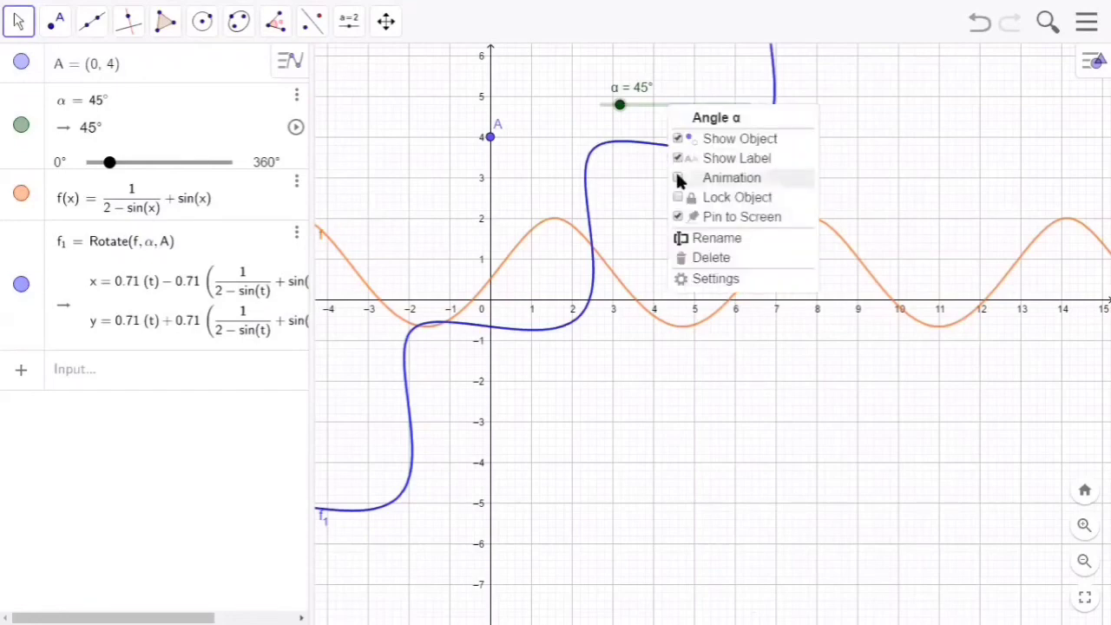
click(680, 177)
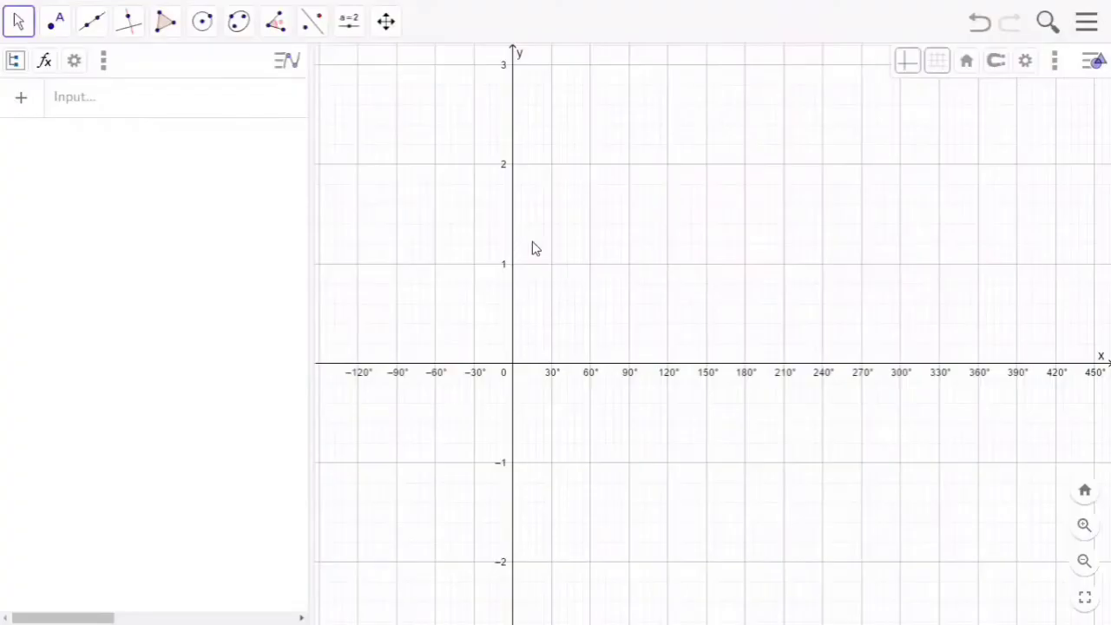
Step: Create a number slider named a with a range from -5 to 5 near the upper edge of the graph
click(349, 22)
click(368, 76)
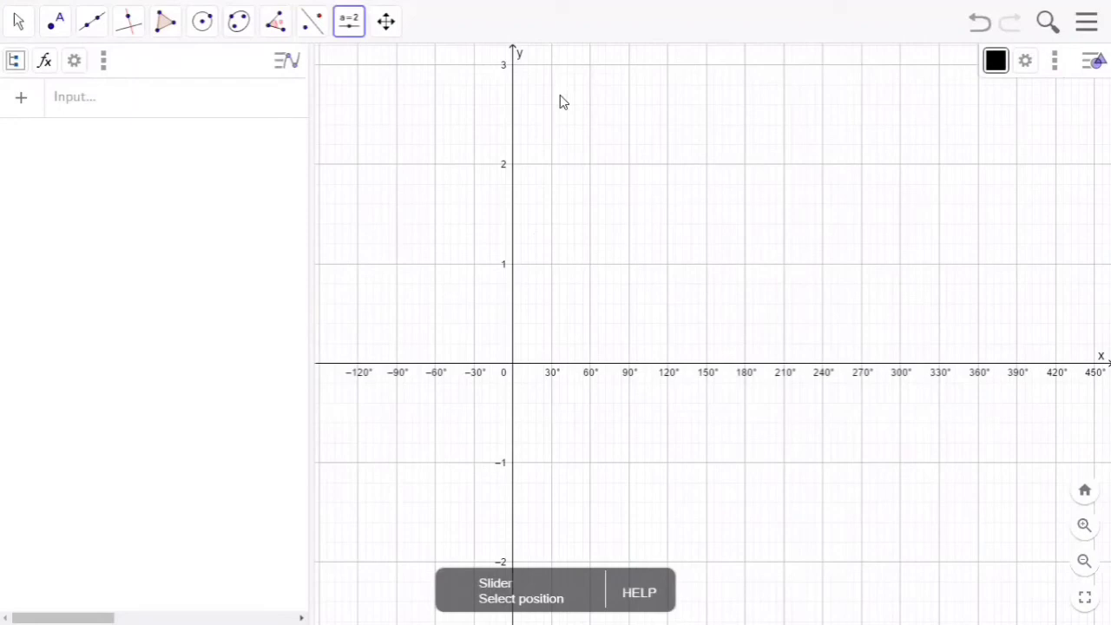
click(443, 191)
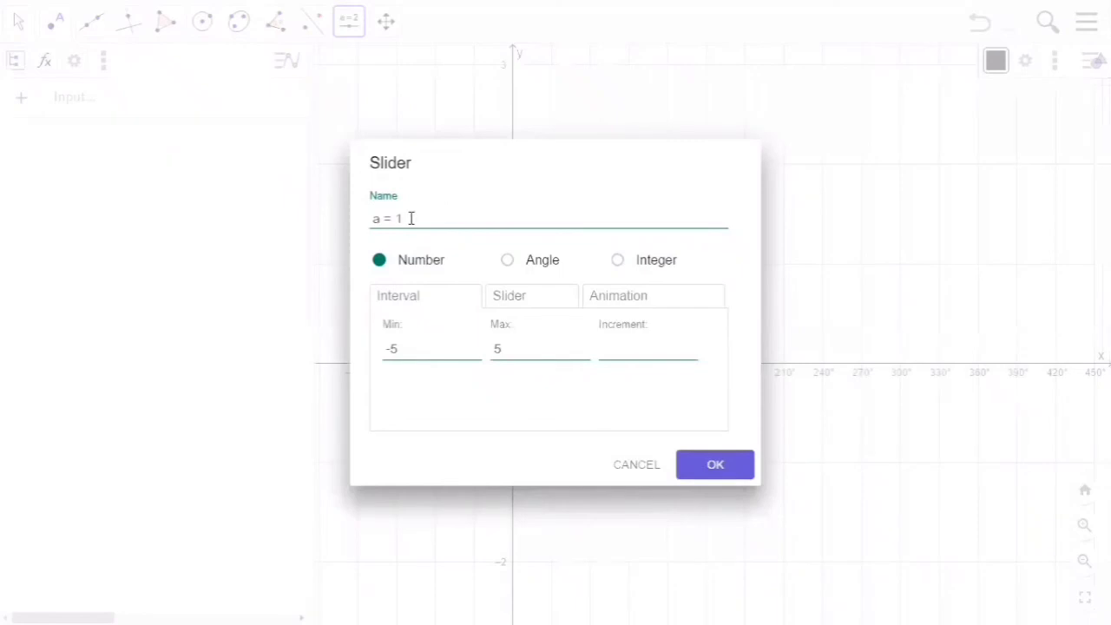
click(411, 218)
key(BackSpace)
key(BackSpace)
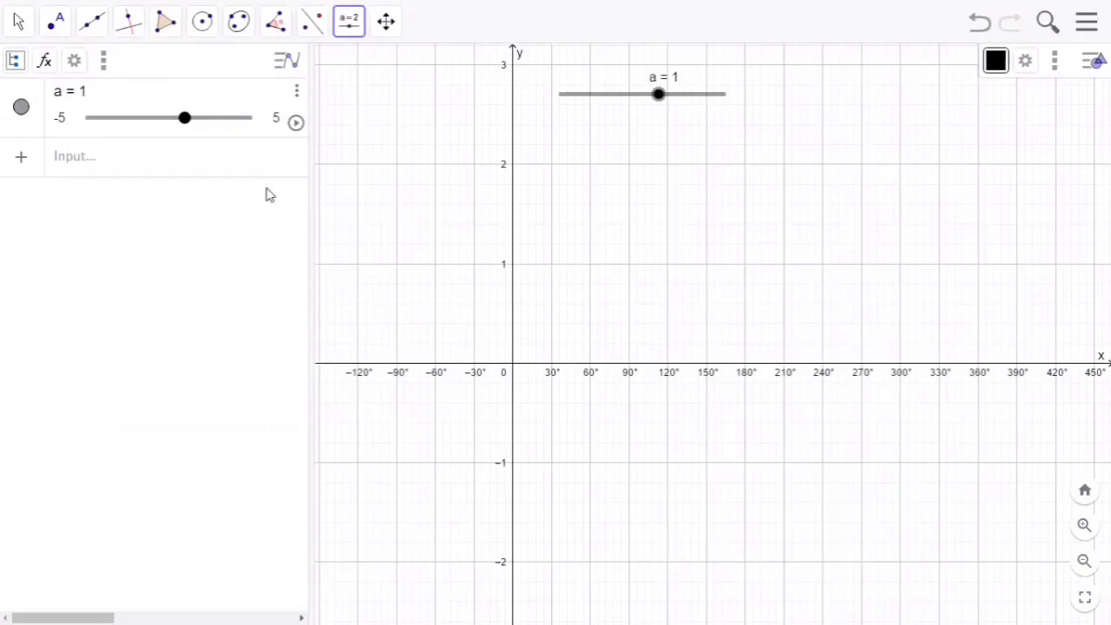
Step: Create a second number slider named b with a range from -5 to 5, beside slider a on the graph
click(347, 31)
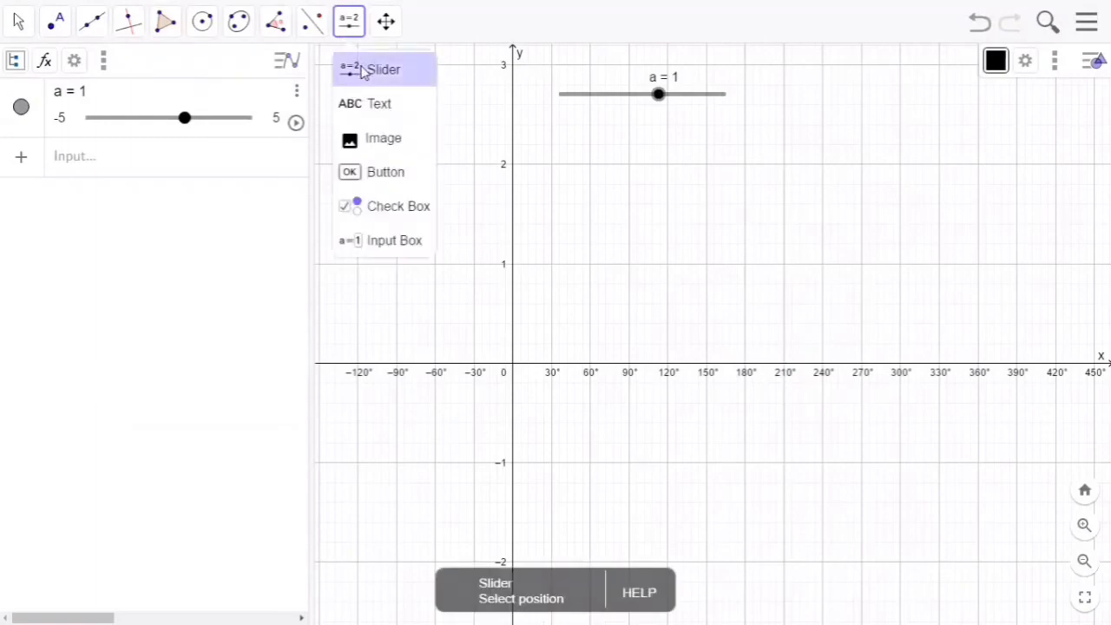
click(363, 71)
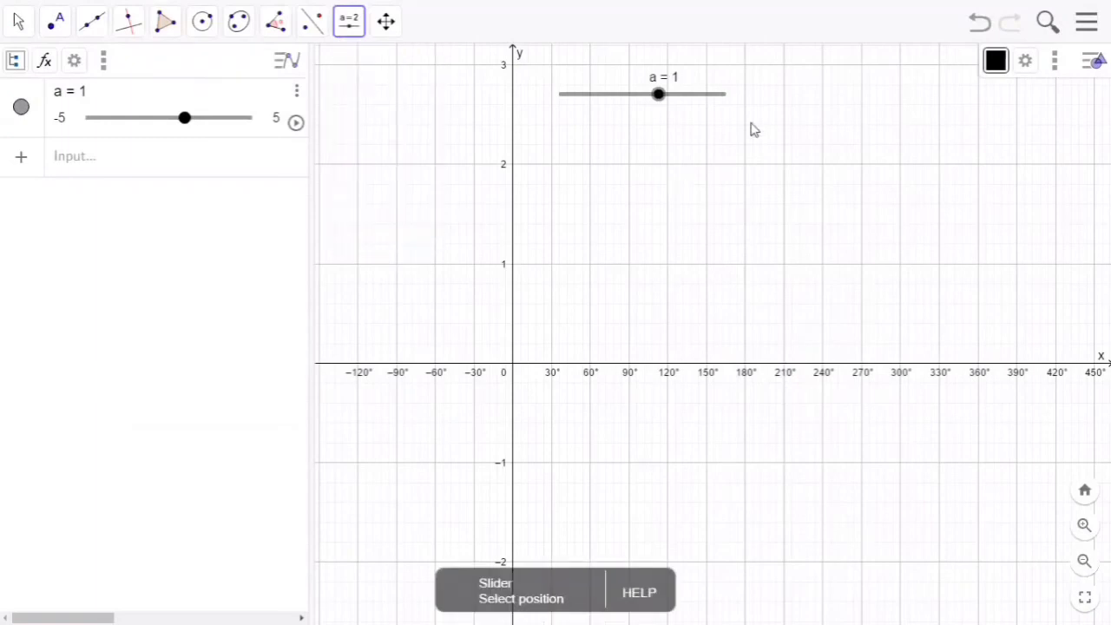
click(480, 236)
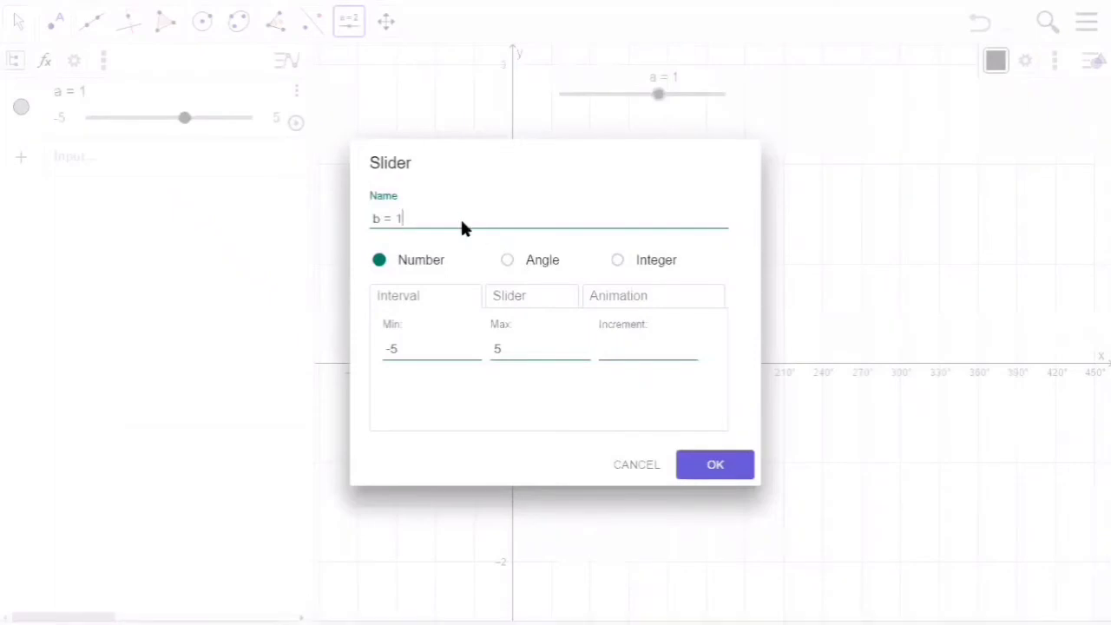
click(460, 222)
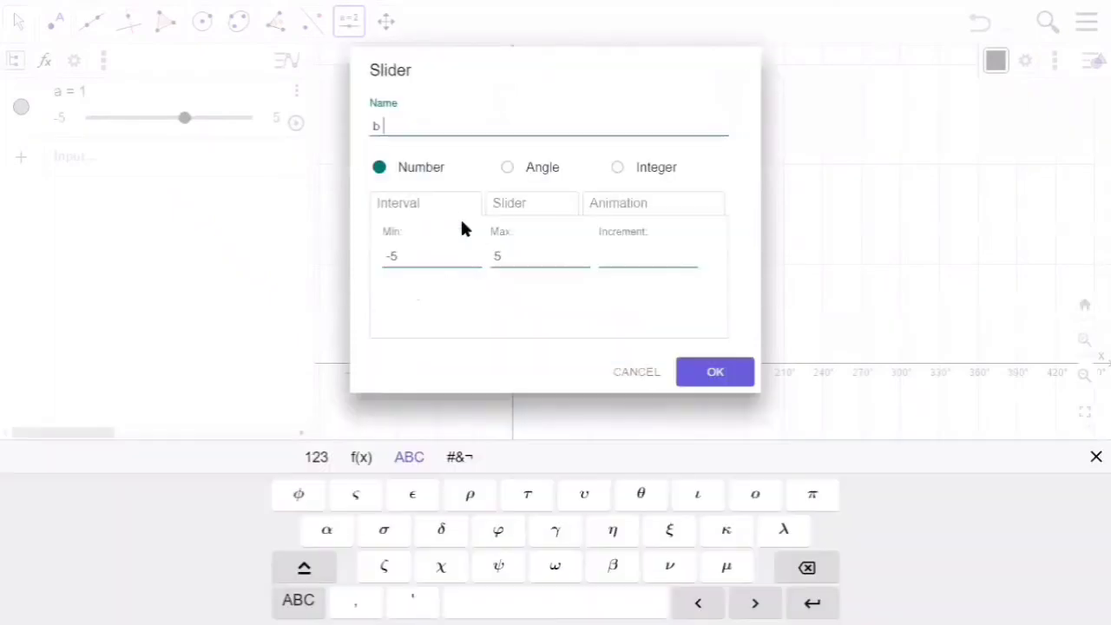
click(712, 371)
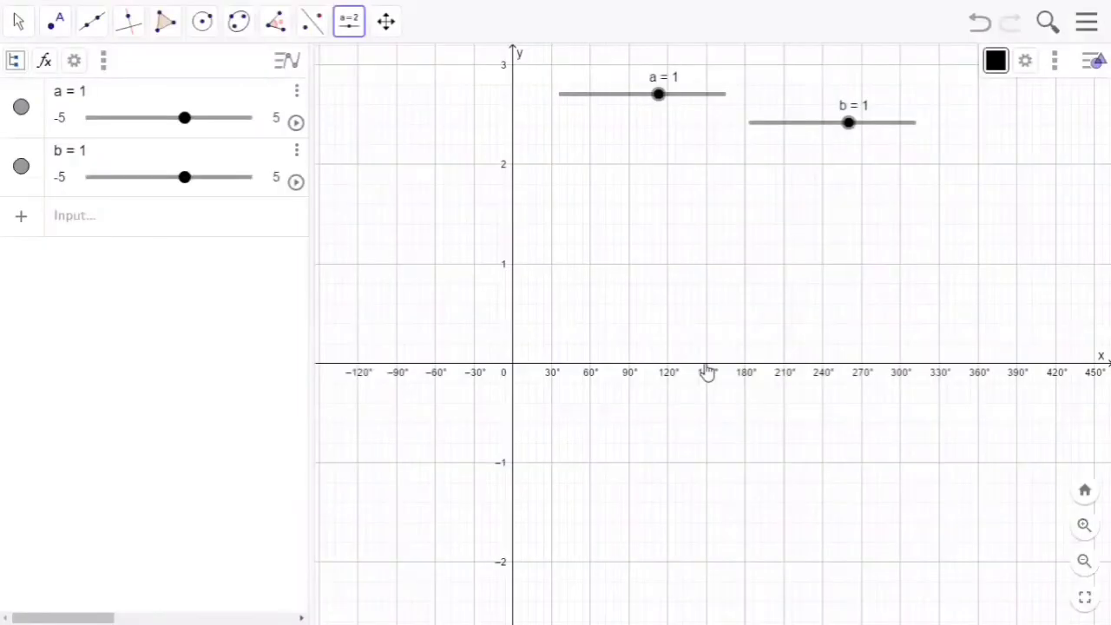
Step: Plot the function y = a·sin(b·x°) using both sliders as parameters
click(154, 229)
text(y)
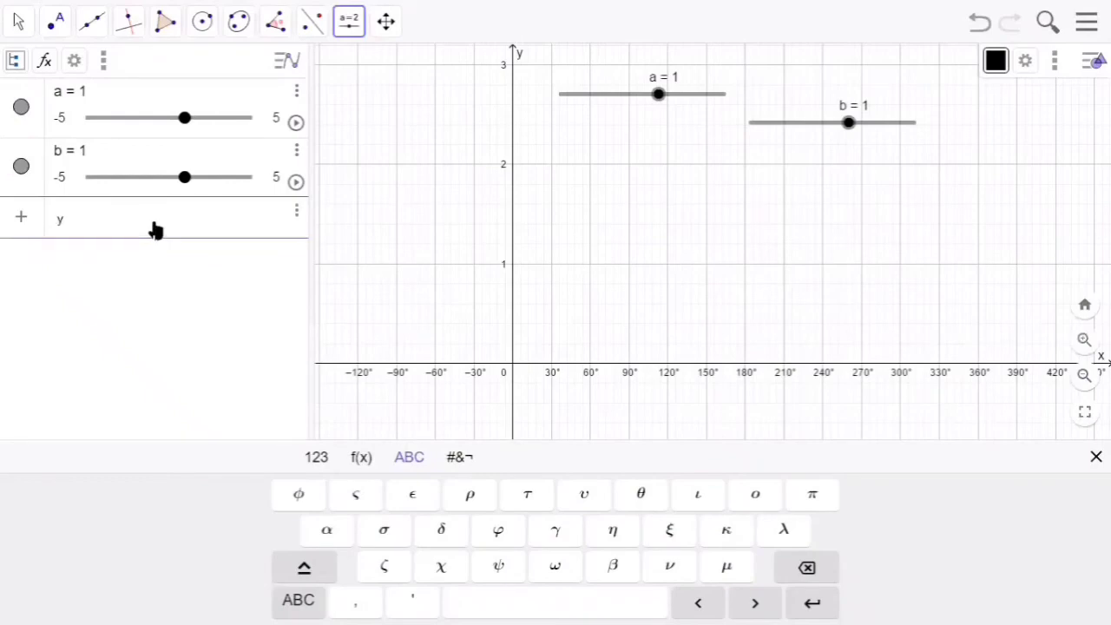
text(=a*si)
text(n()
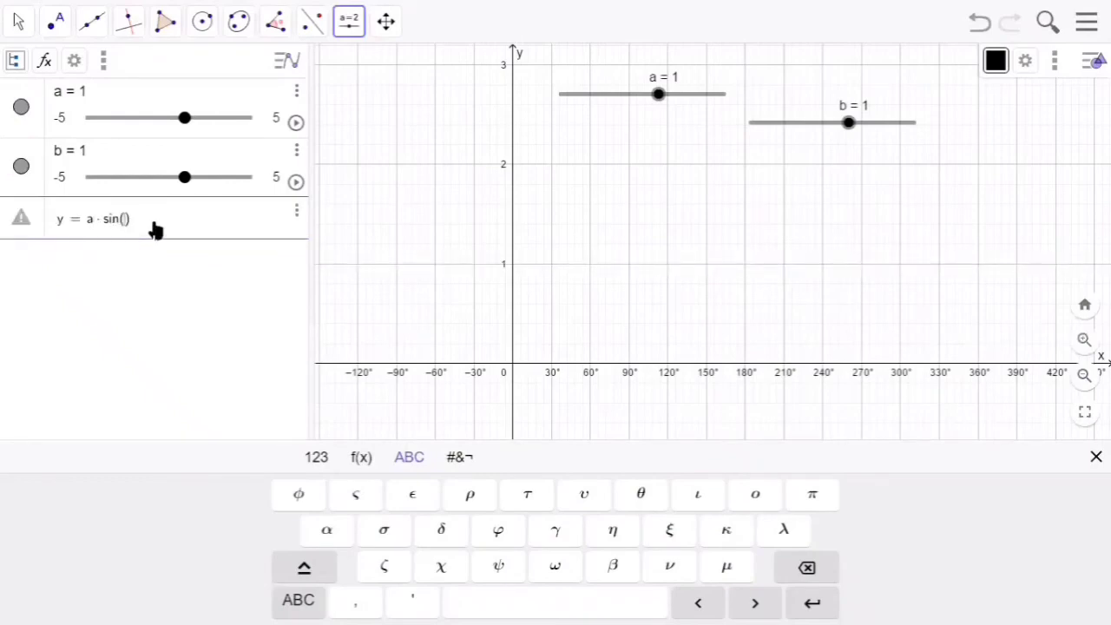
text(b)
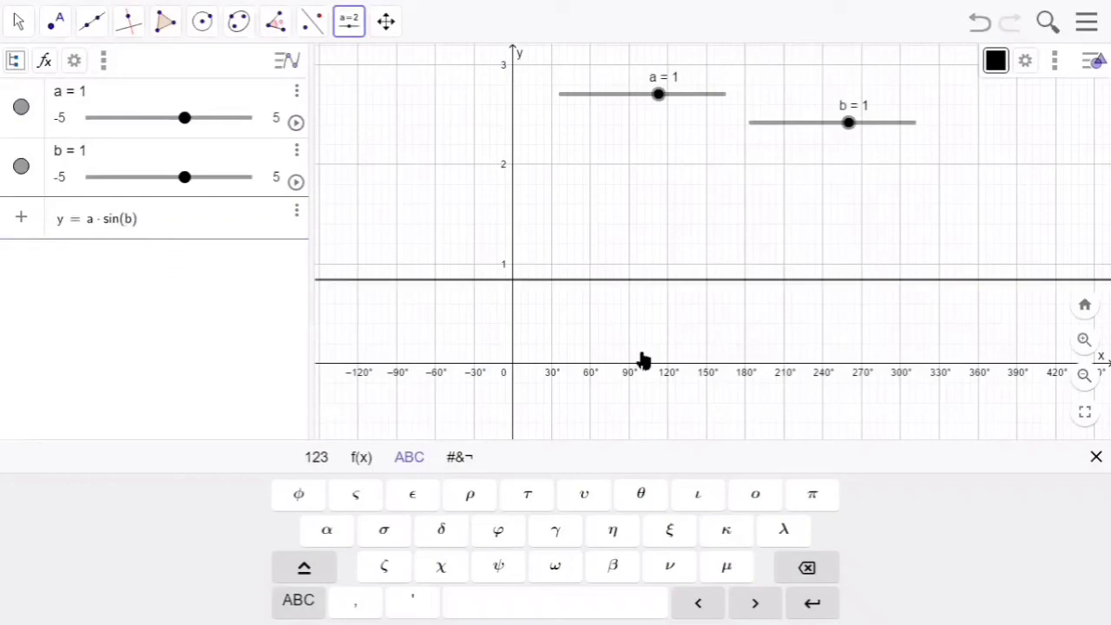
click(356, 494)
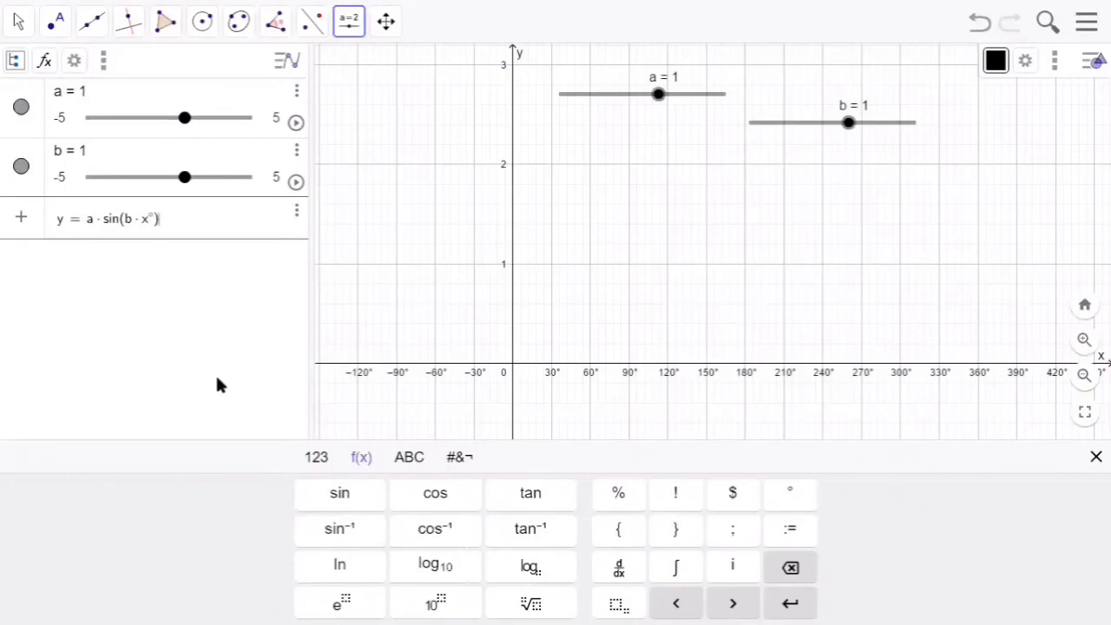
key(Return)
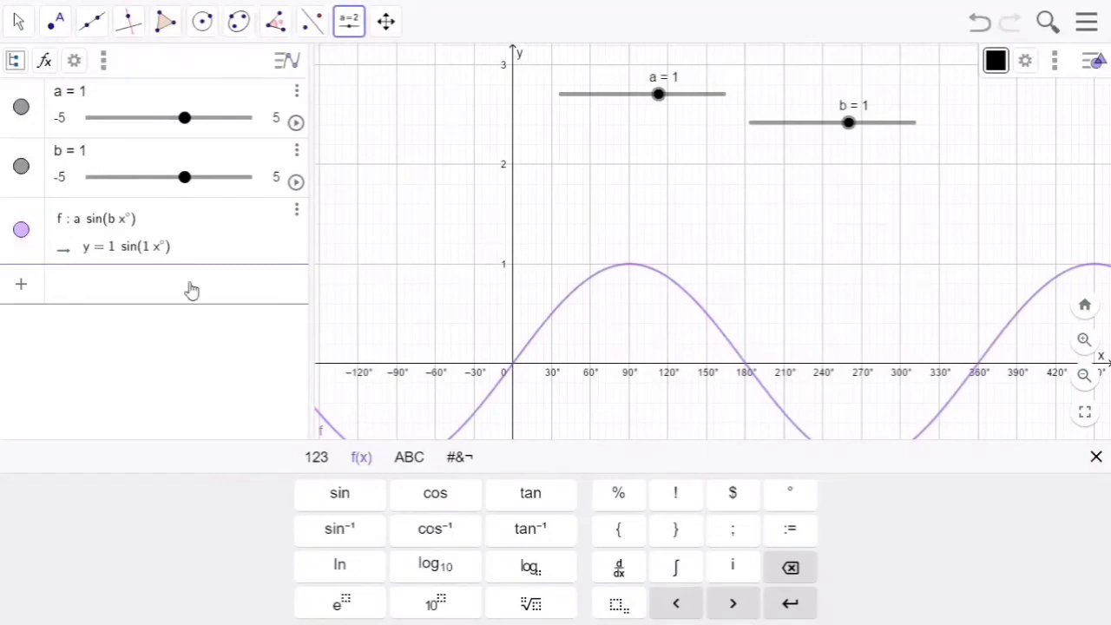
Step: Plot the function y = a·cos(b·x°) using the same two sliders as parameters
text(y)
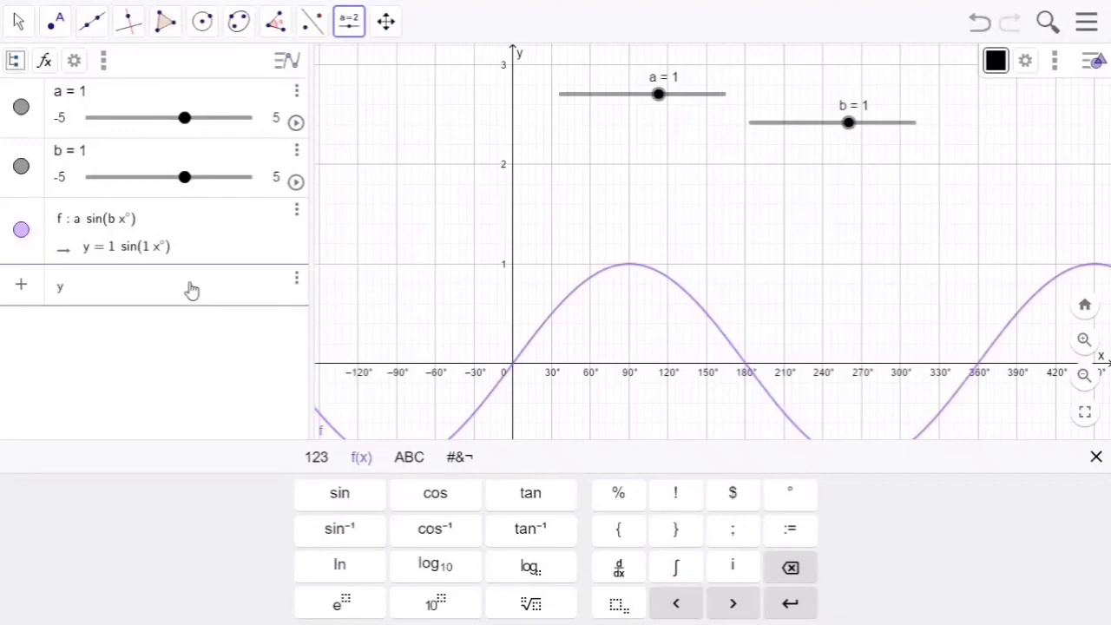
text(=a)
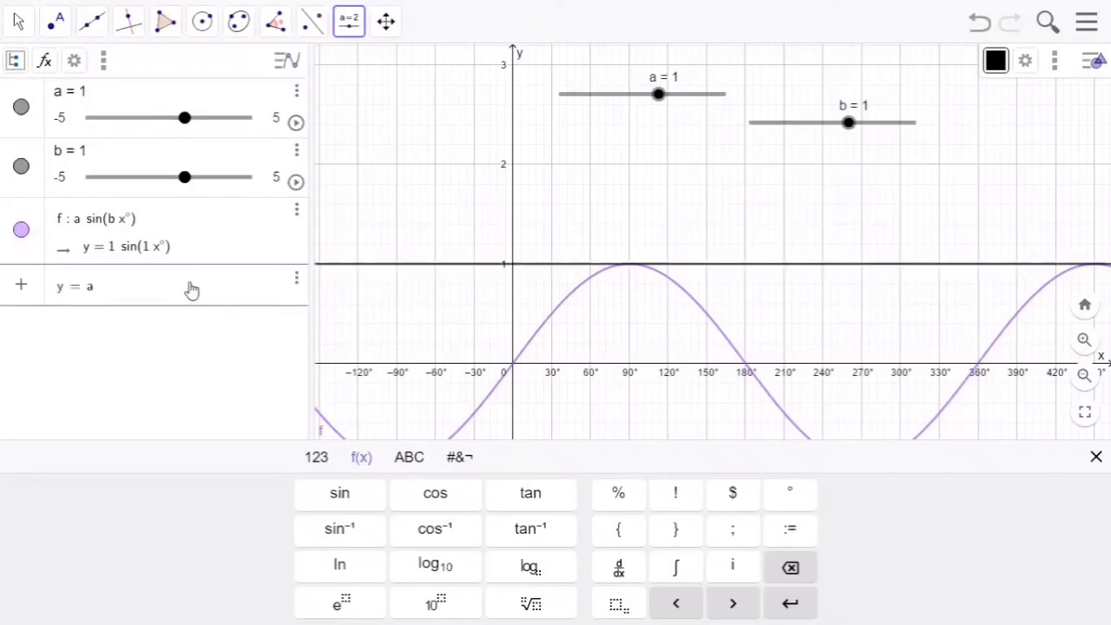
text(*co)
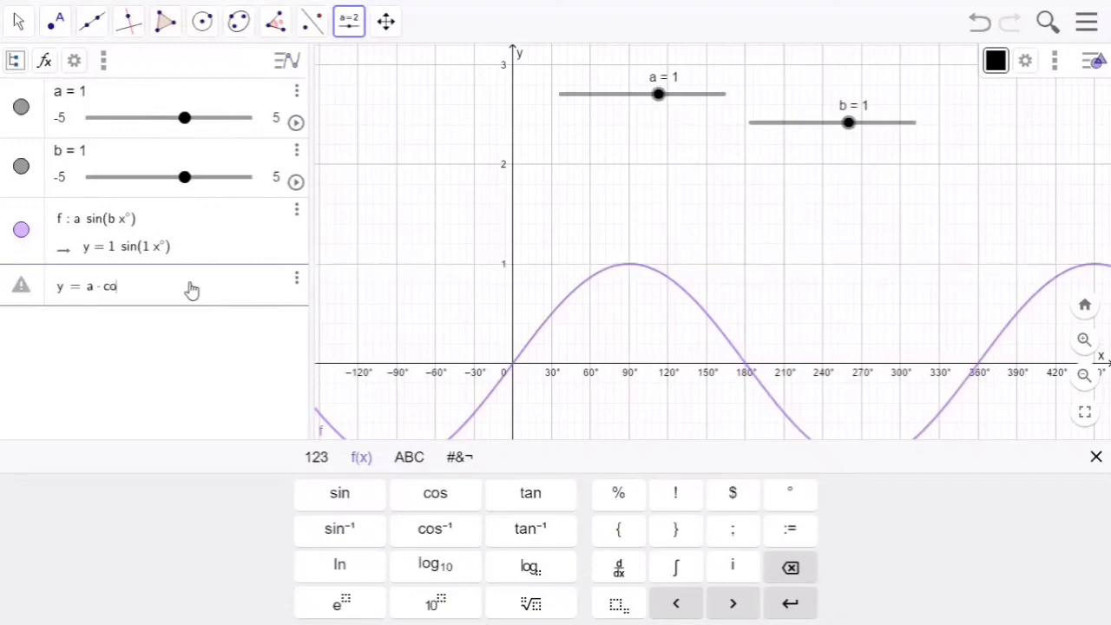
text(s)
text(b)
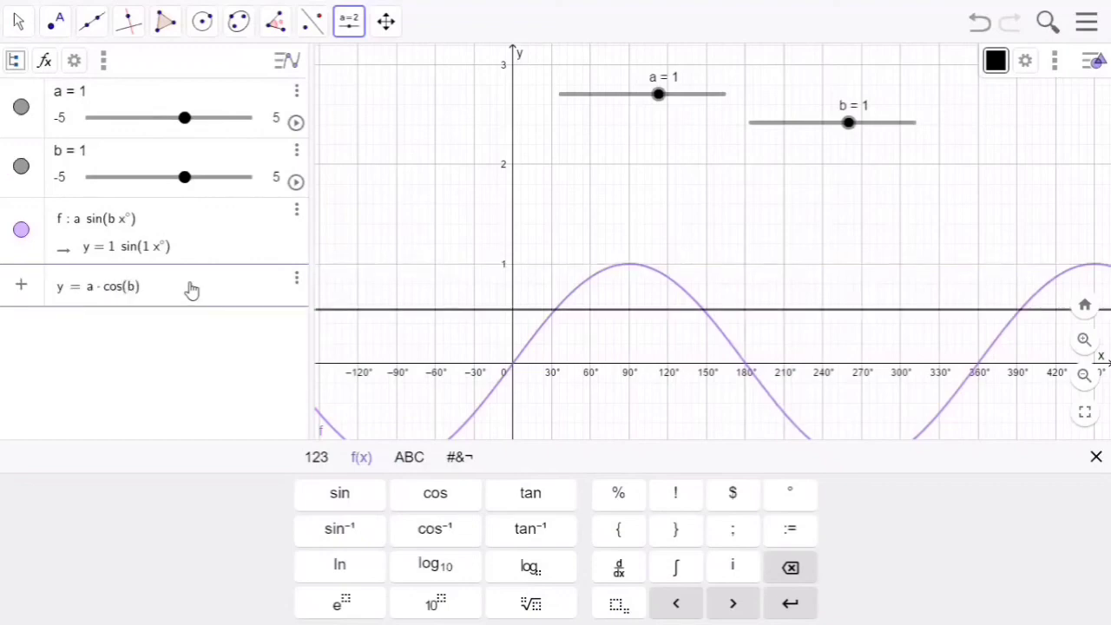
text(*x)
click(788, 494)
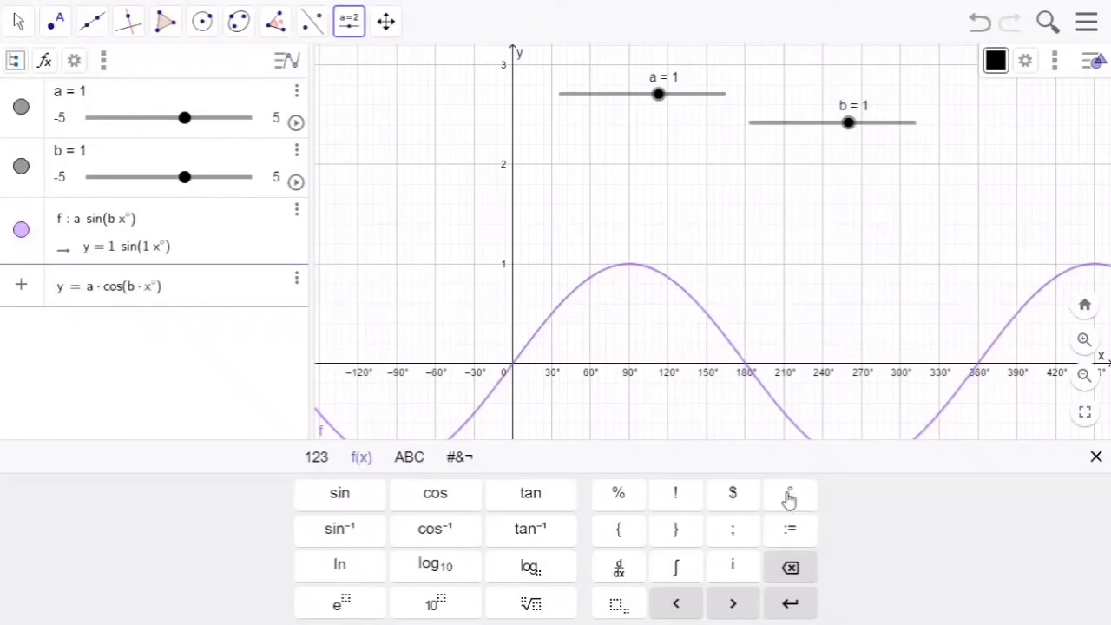
key(Return)
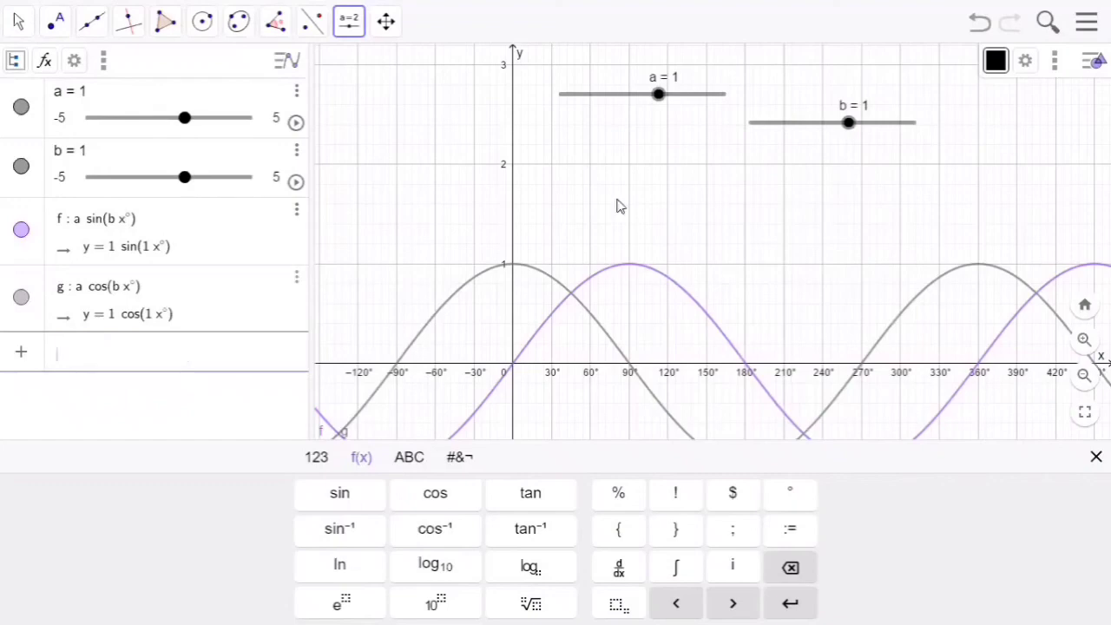
Step: Set slider a to -1.5 and slider b to 2.3 to vary both curves
click(619, 97)
drag(683, 94, 617, 93)
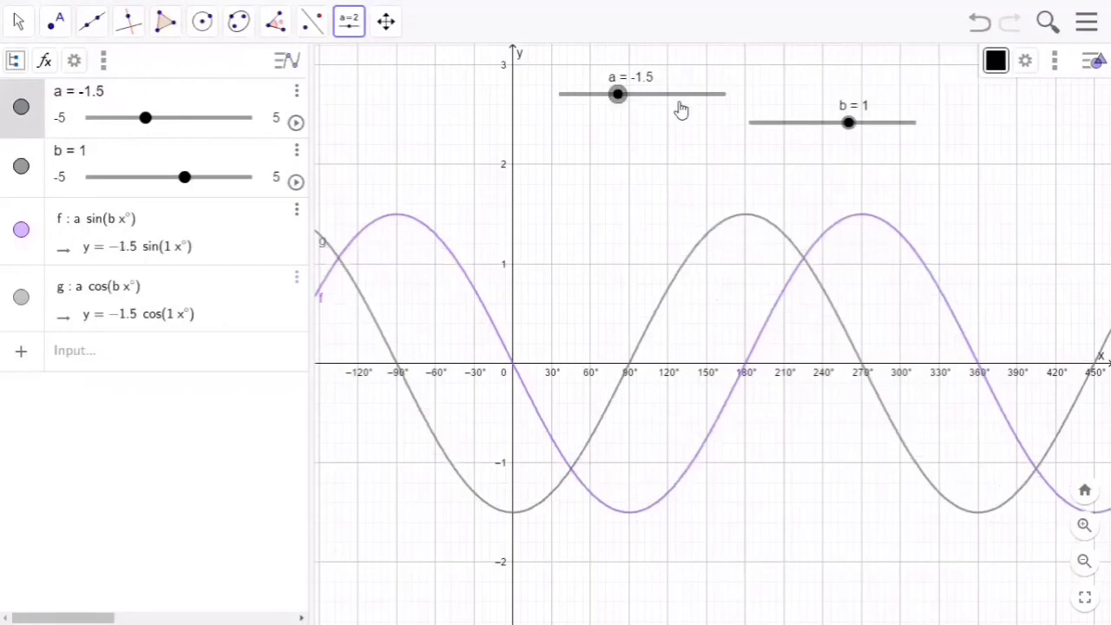
click(875, 124)
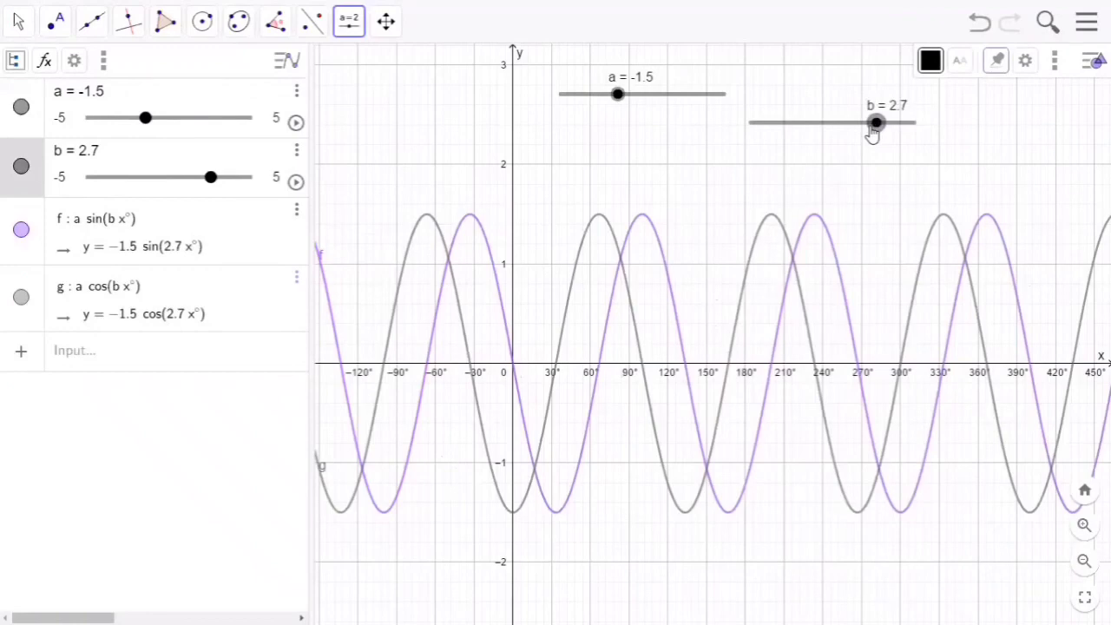
drag(873, 134, 870, 133)
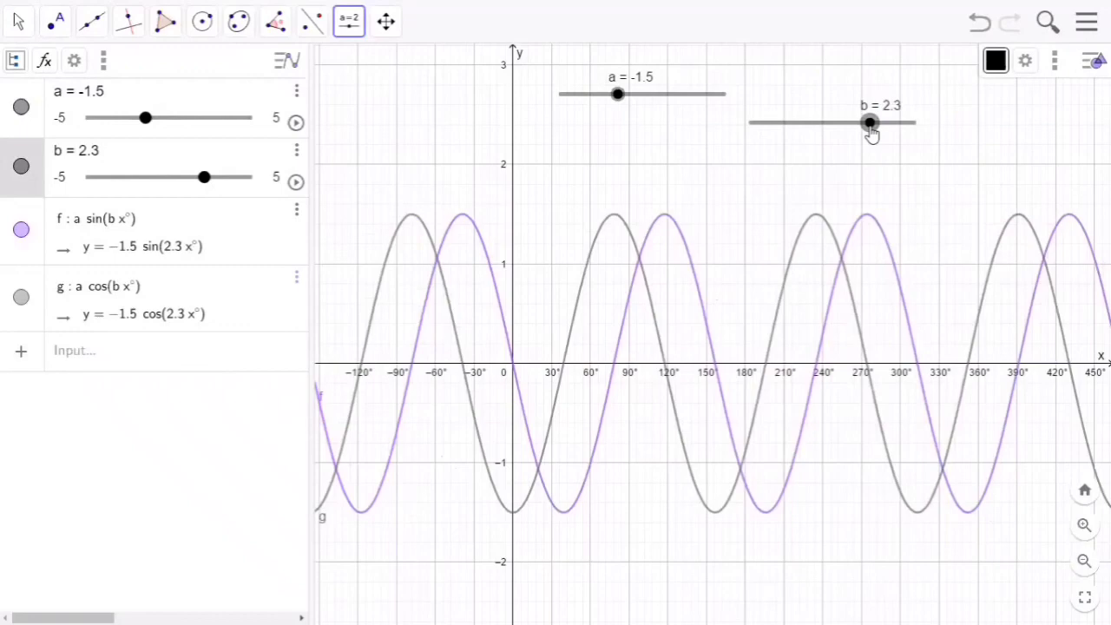
Step: Start the animation of both sliders a and b
right_click(700, 97)
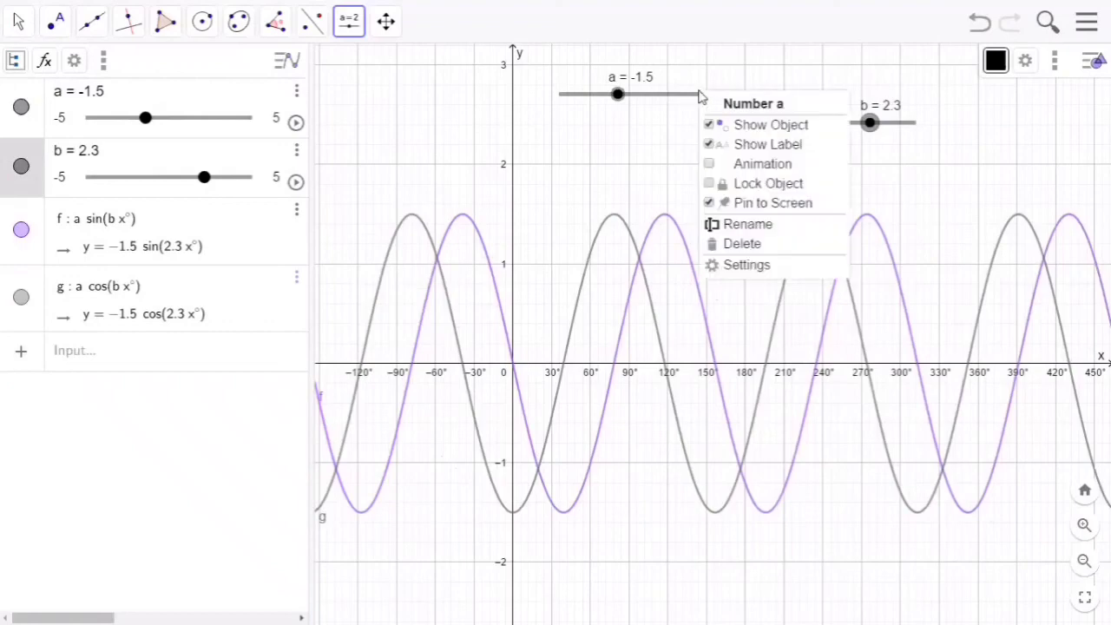
click(709, 165)
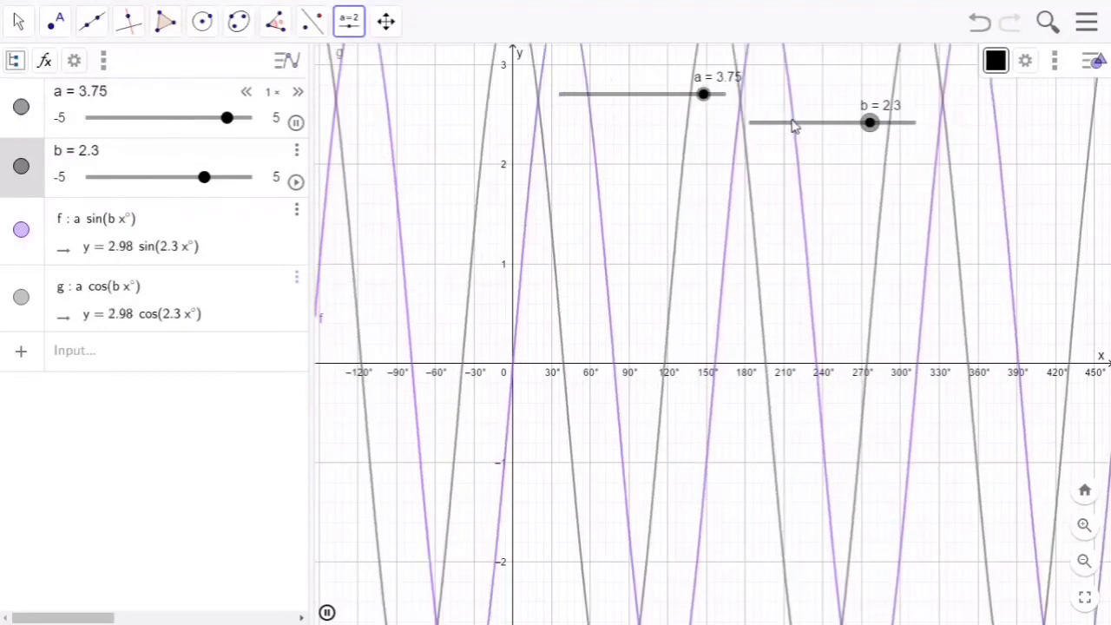
right_click(792, 124)
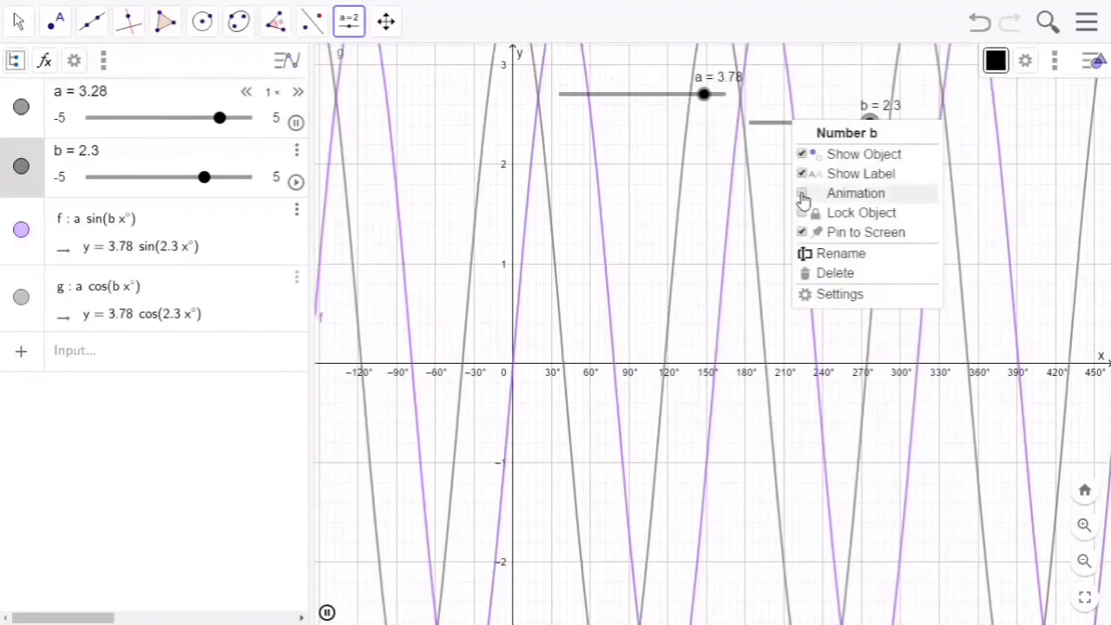
click(803, 193)
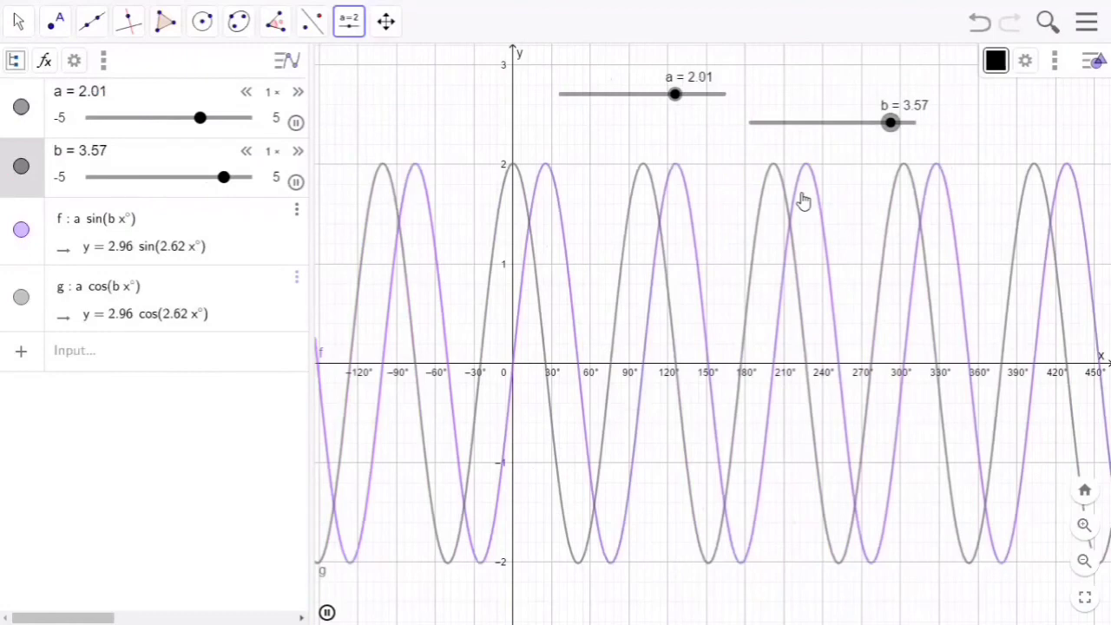